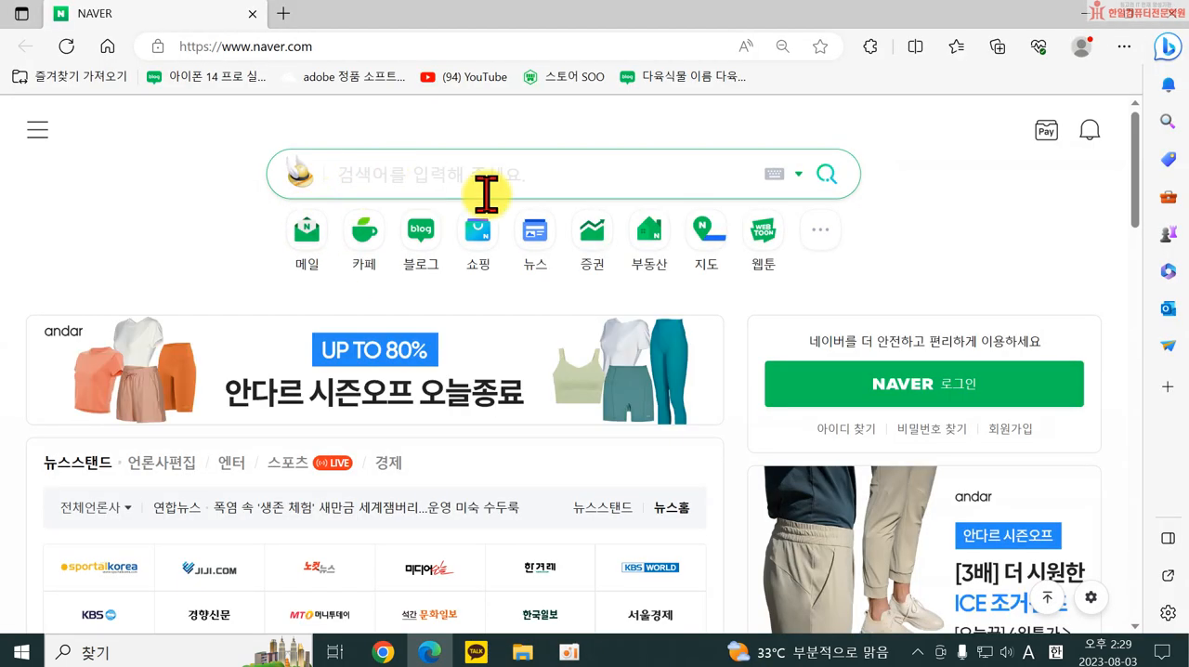
Search Naver for "블루투스마이크", replacing the text mistakenly entered in Latin letters.
text(qmff)
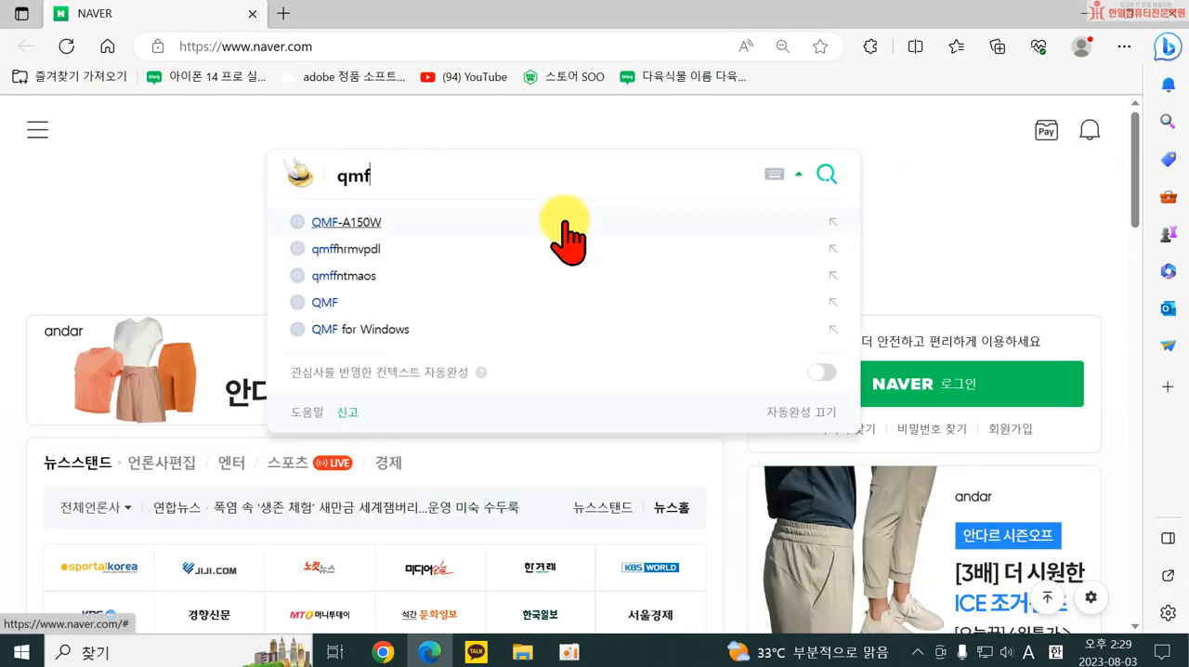
key(BackSpace)
key(BackSpace)
key(BackSpace)
key(BackSpace)
key(Hangul)
text(블루투스마이크)
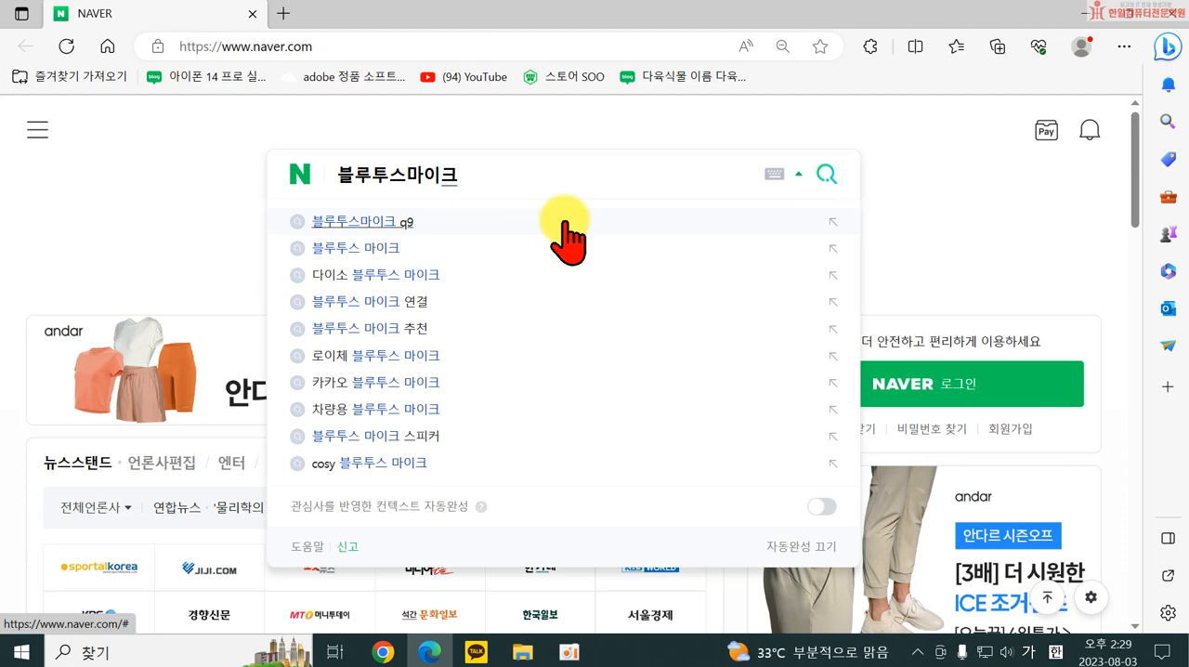
key(Return)
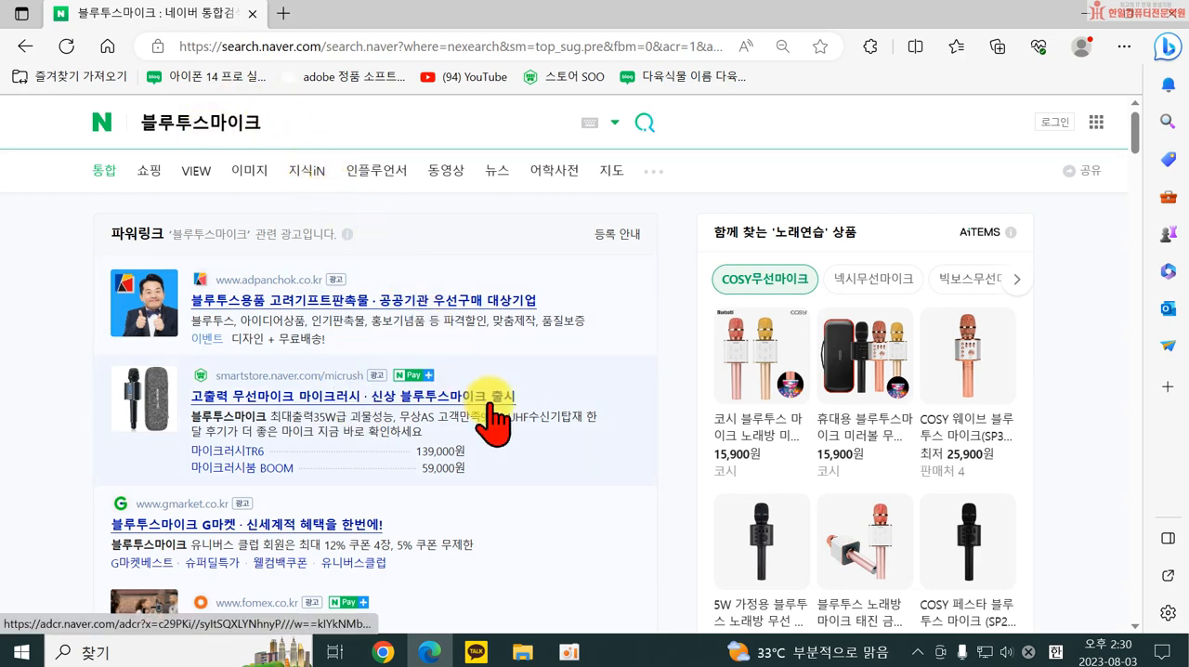
Look through the integrated search results for 블루투스마이크, including the ads, Naver Shopping products, reviewed products and blog posts.
scroll(488, 423, down, 2)
scroll(474, 420, down, 1)
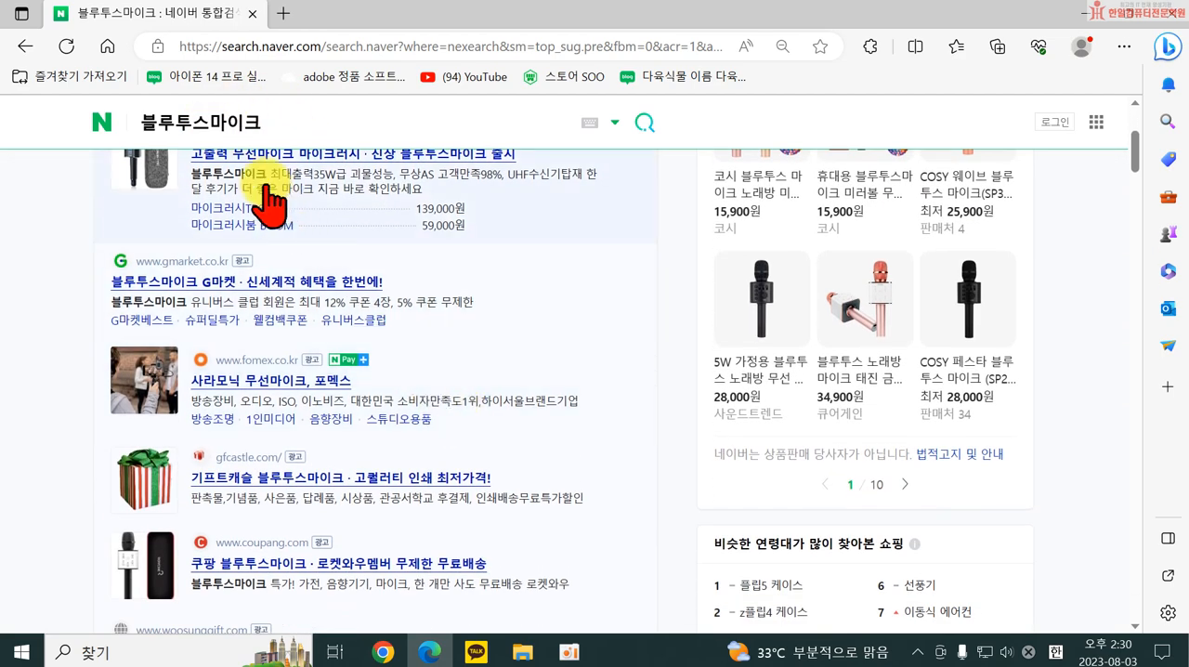
scroll(381, 367, down, 5)
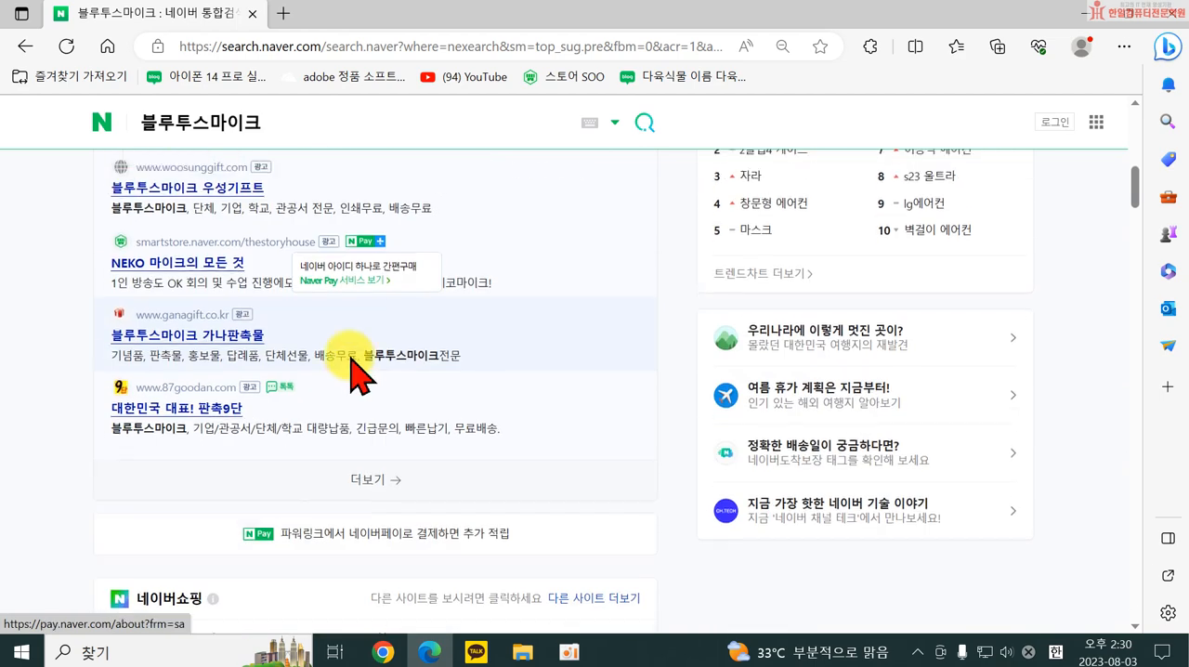
scroll(457, 344, down, 3)
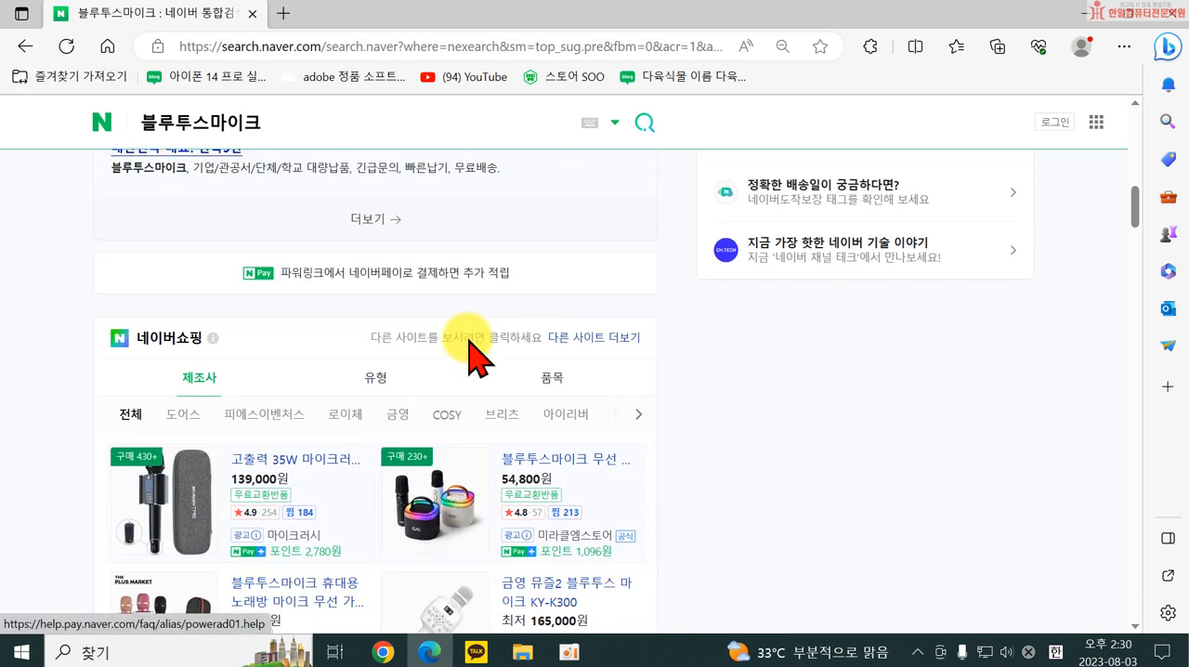
scroll(545, 332, down, 2)
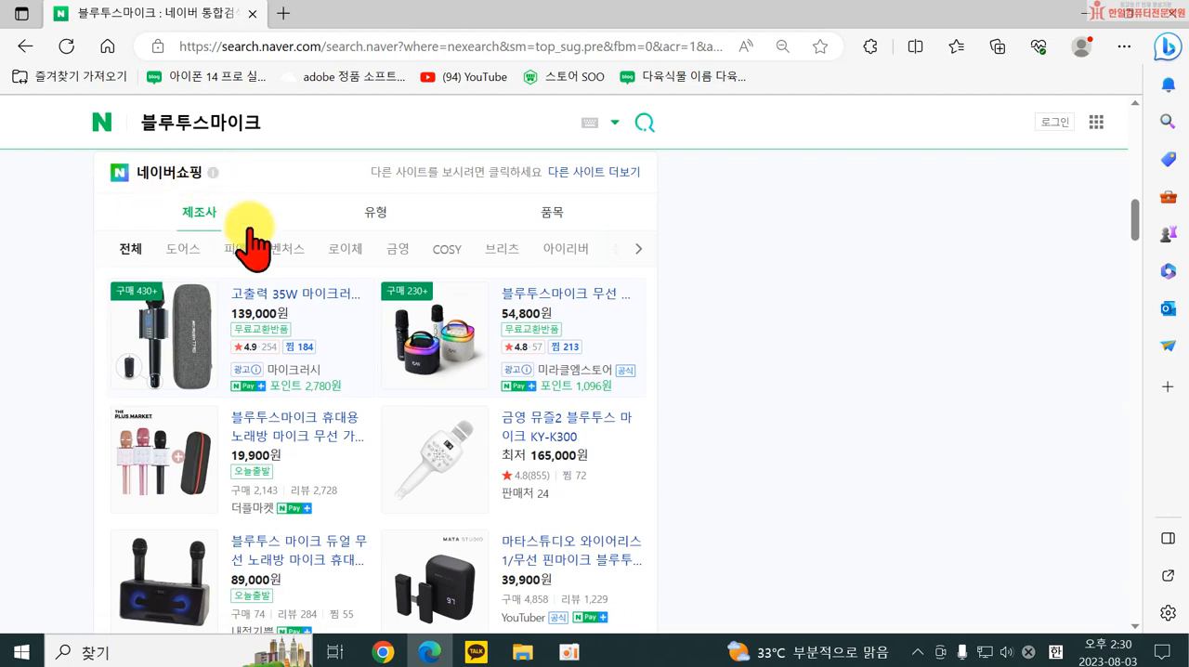
scroll(565, 428, down, 2)
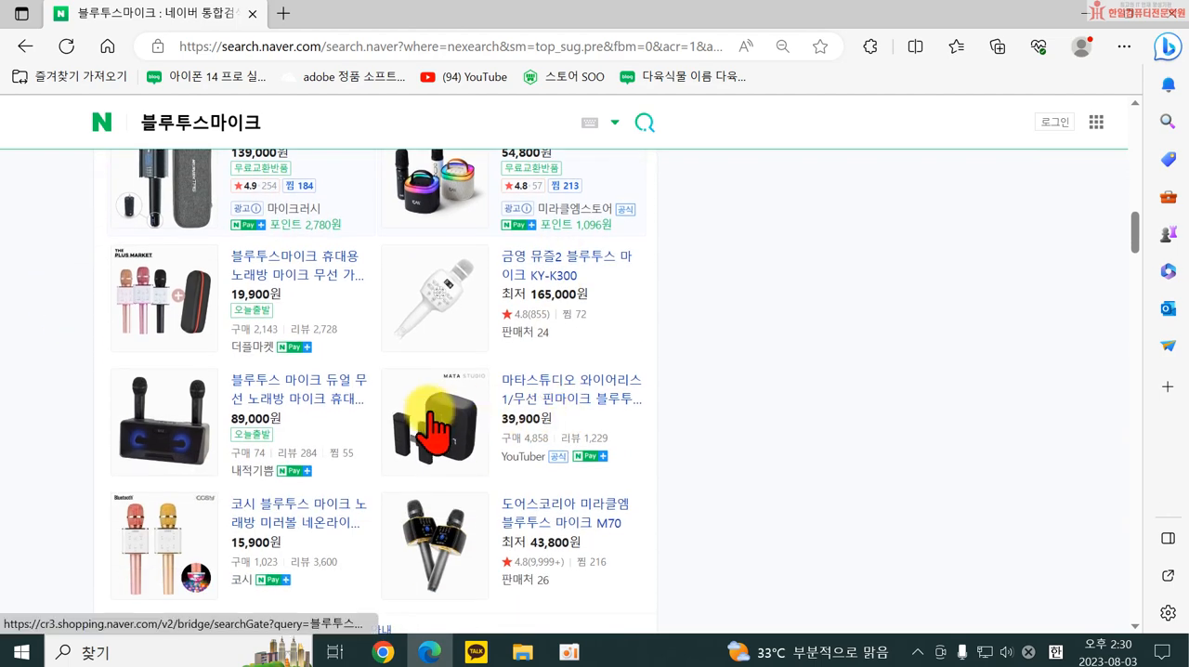
scroll(431, 427, down, 5)
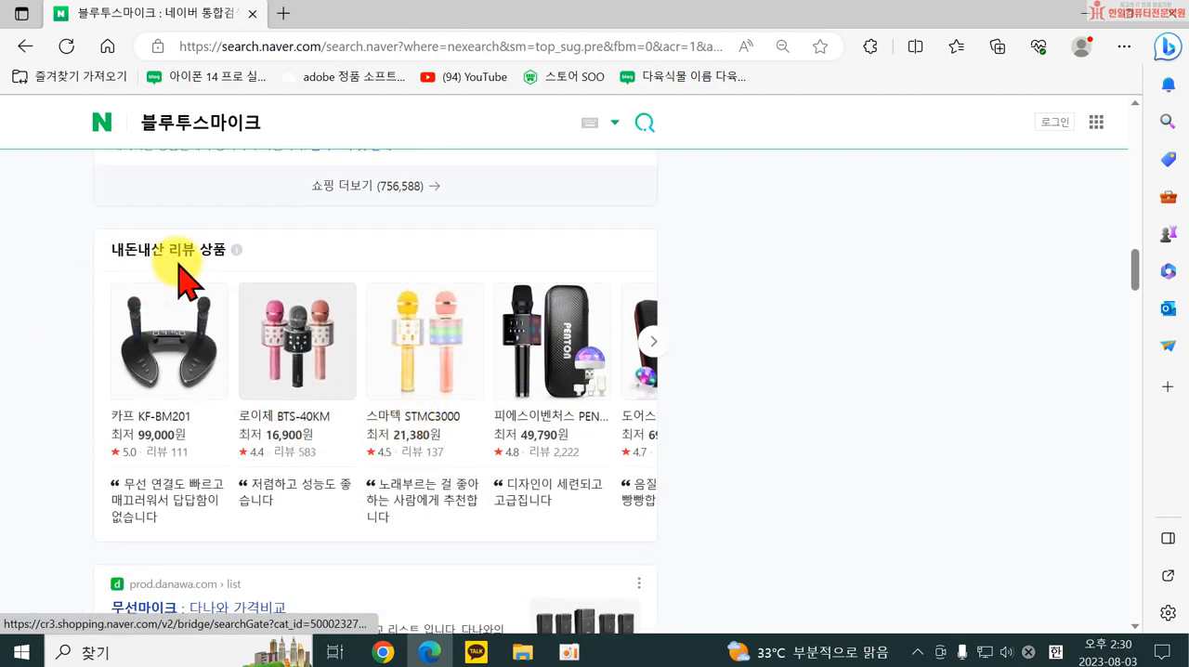
scroll(181, 279, down, 7)
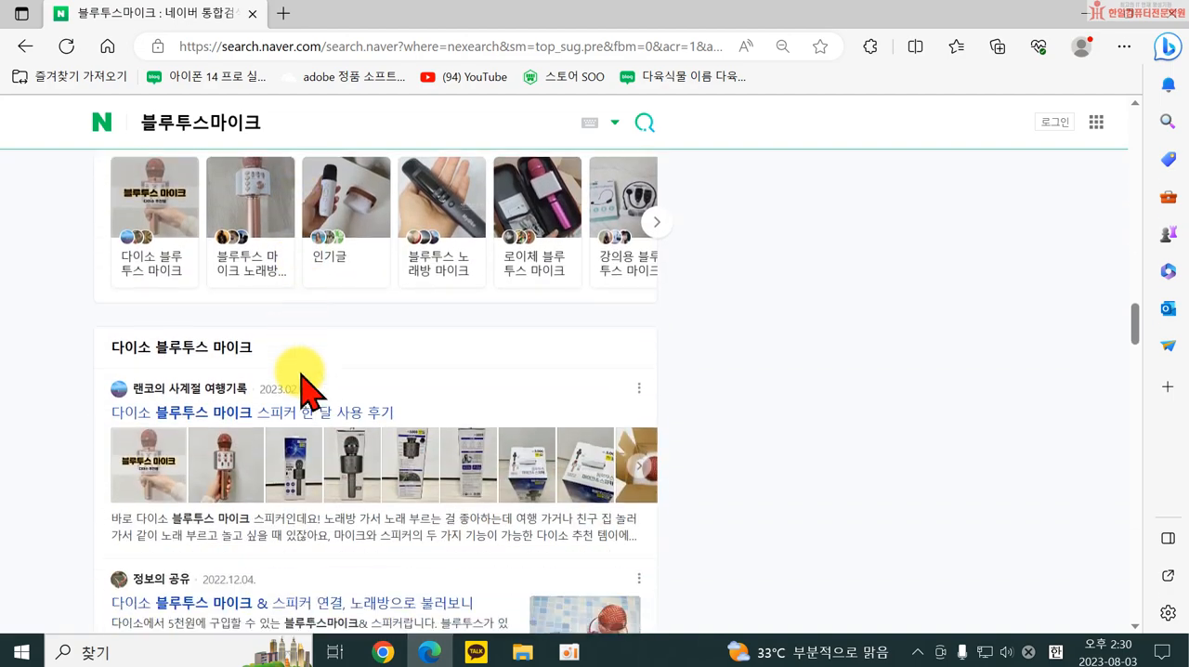
scroll(300, 372, down, 1)
scroll(148, 288, down, 9)
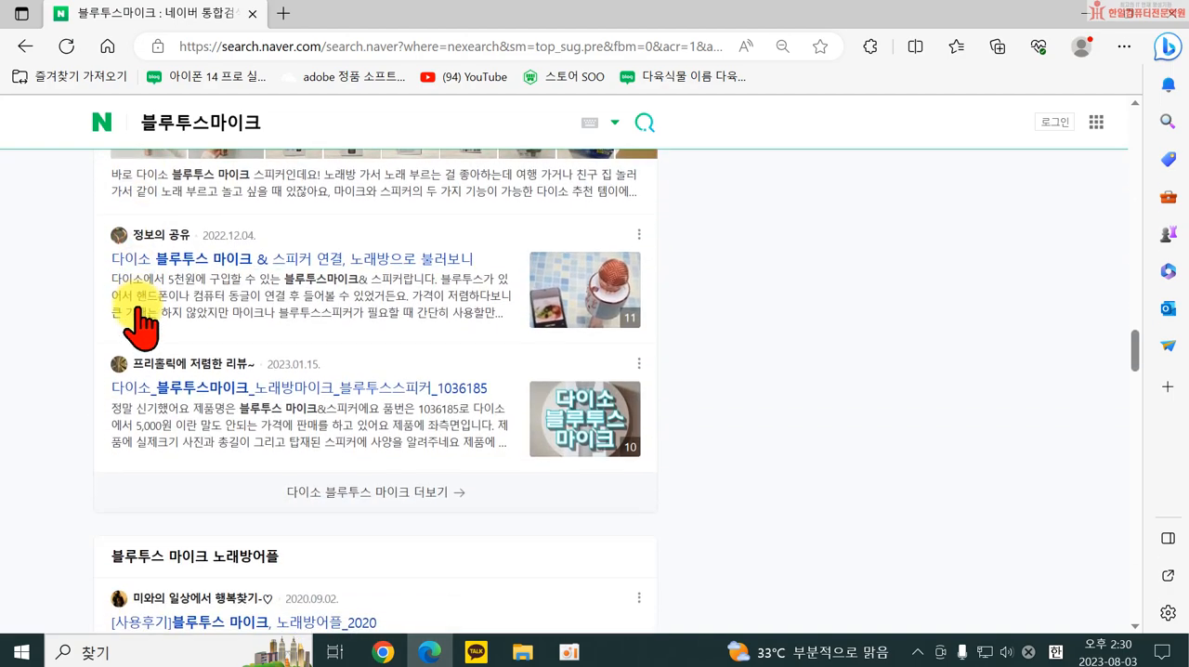
scroll(232, 399, down, 5)
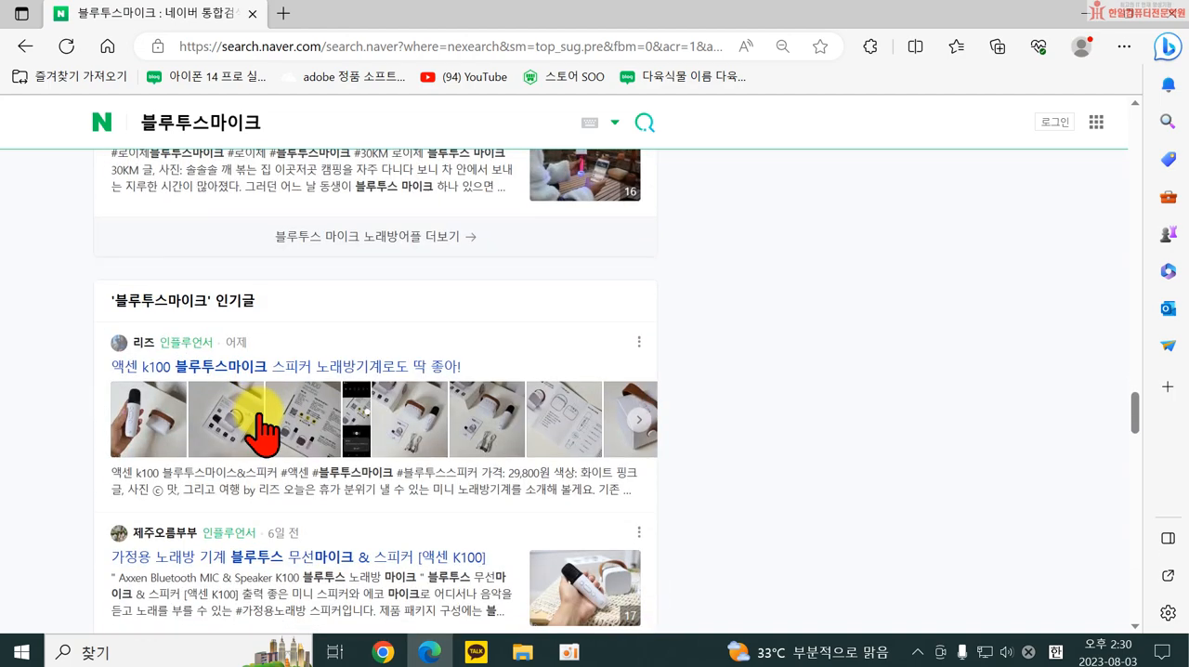
scroll(265, 336, down, 5)
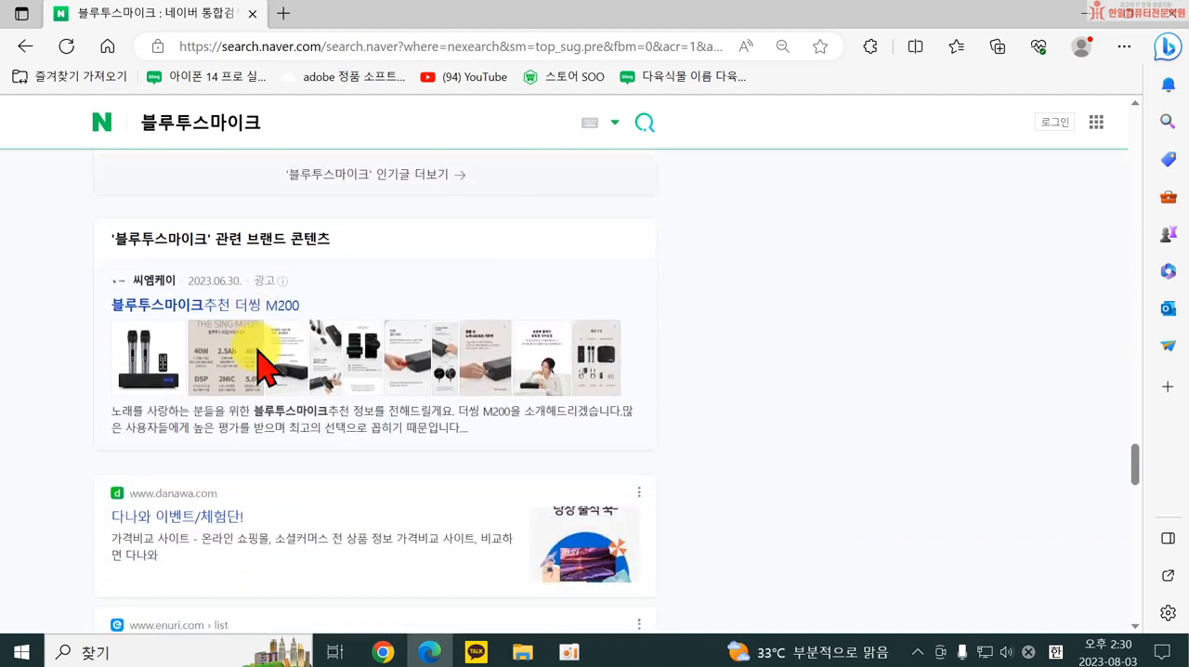
scroll(385, 279, up, 2)
scroll(345, 279, up, 15)
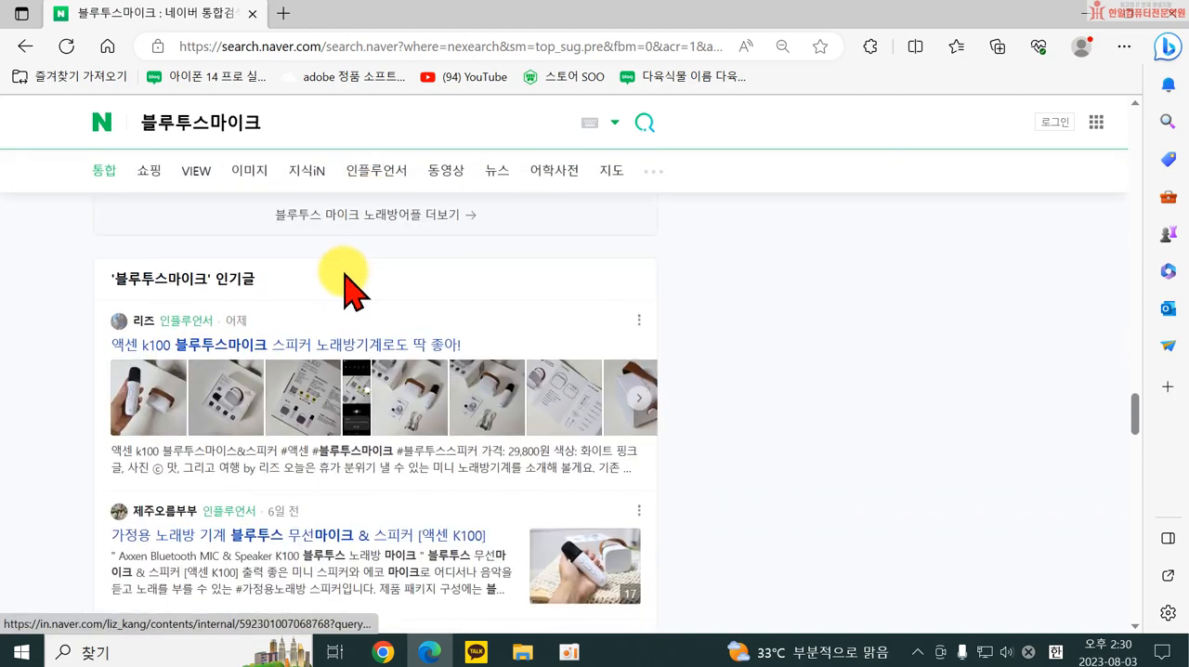
scroll(314, 272, up, 20)
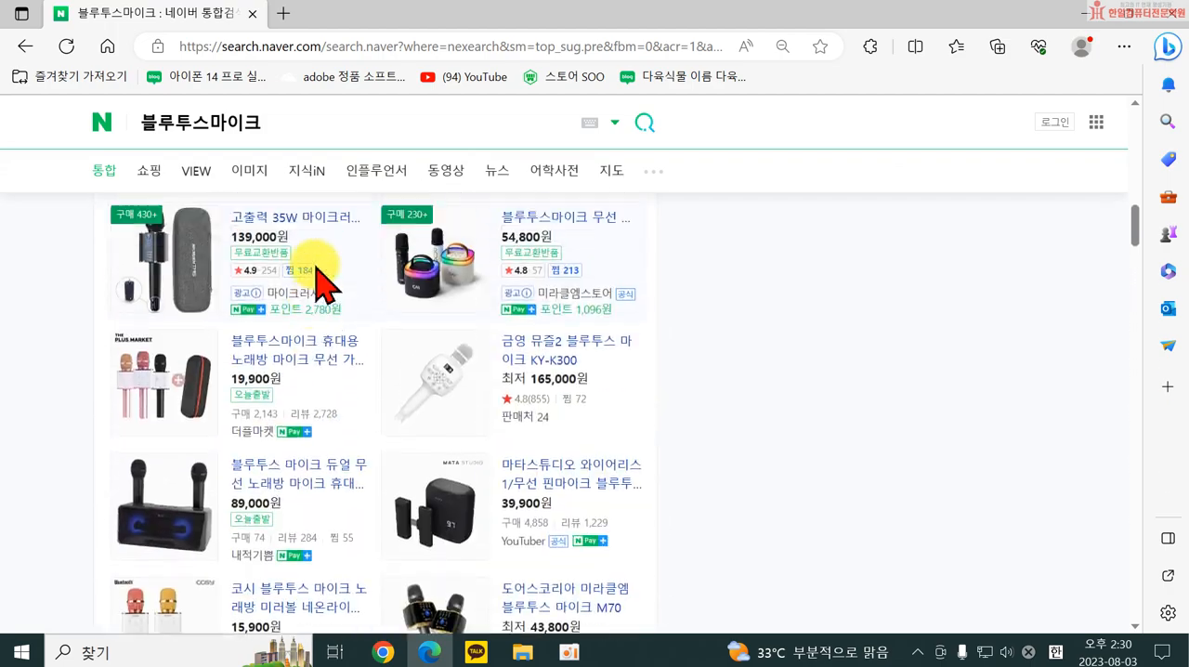
Extend the search term to "블루투스마이크추천" and run the search again.
click(274, 129)
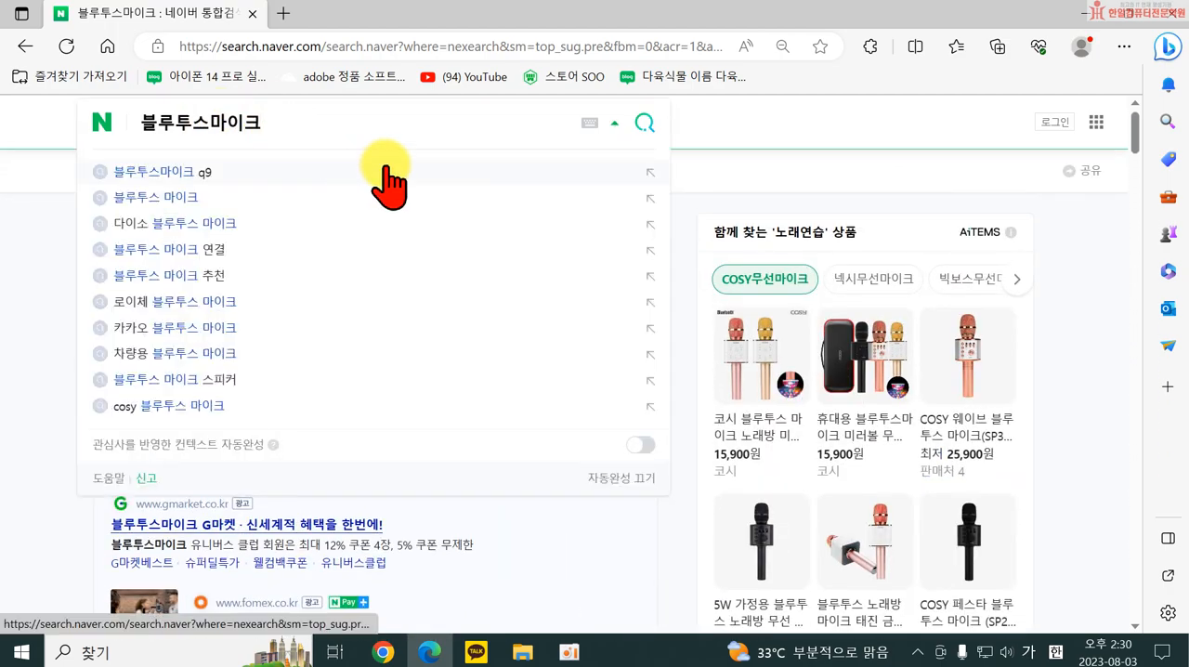
text(추천)
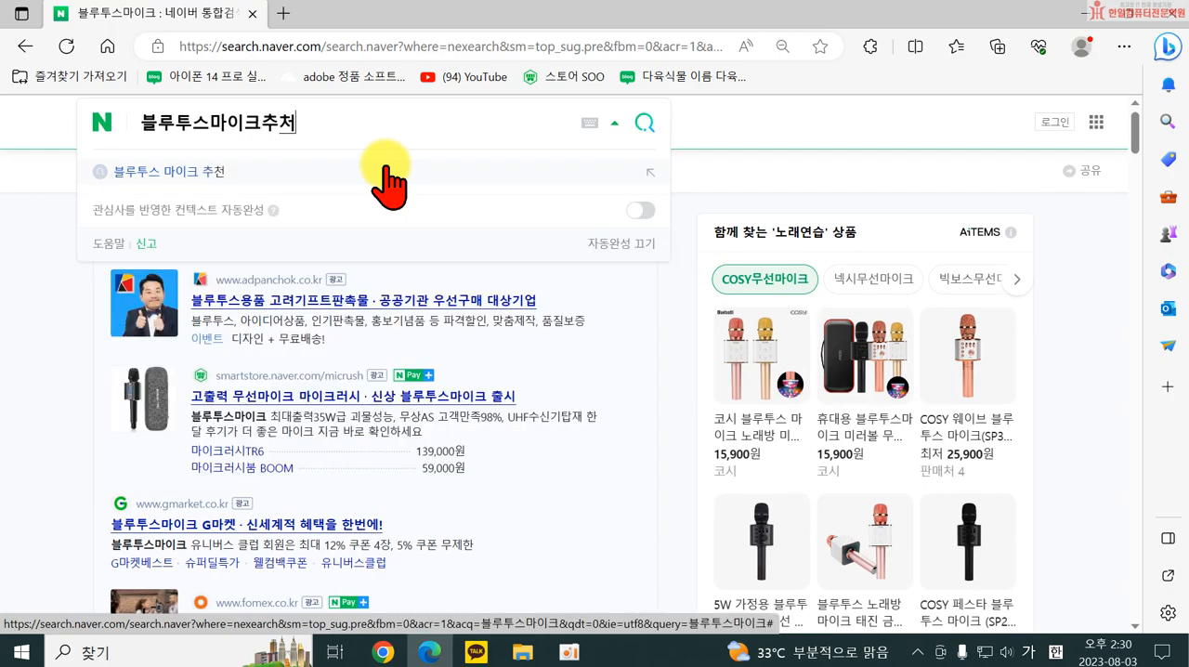
key(Return)
Examine the 블루투스마이크추천 results, including the recommended products, web articles, 지식iN answers and videos.
scroll(340, 384, down, 12)
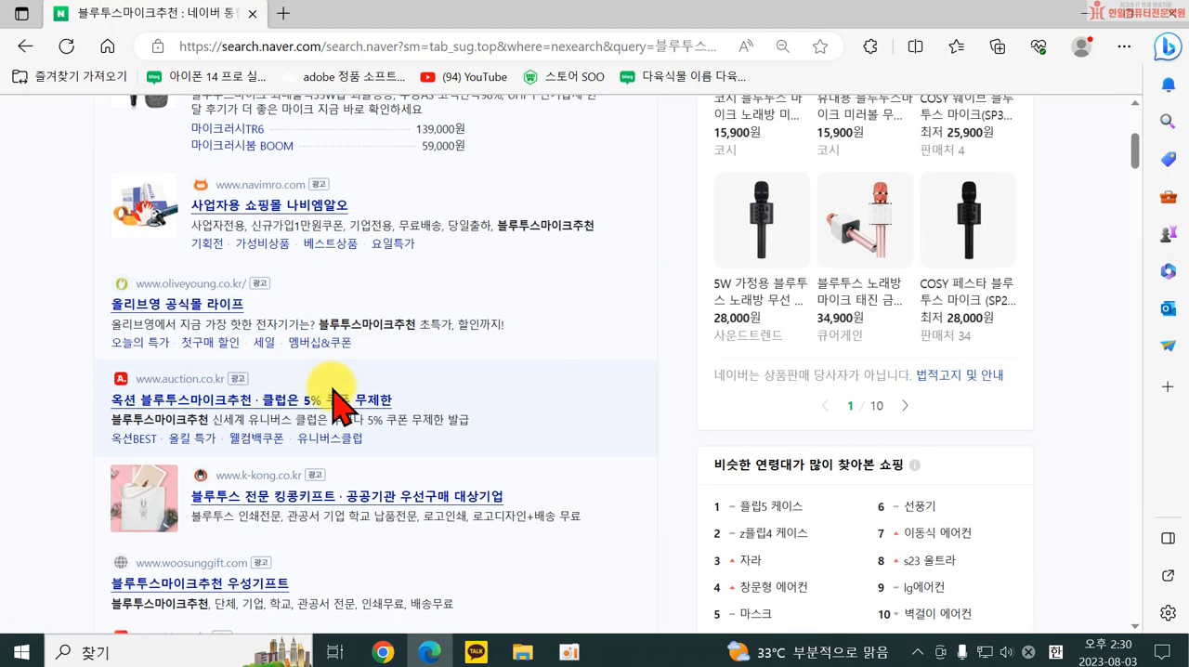
scroll(383, 373, down, 10)
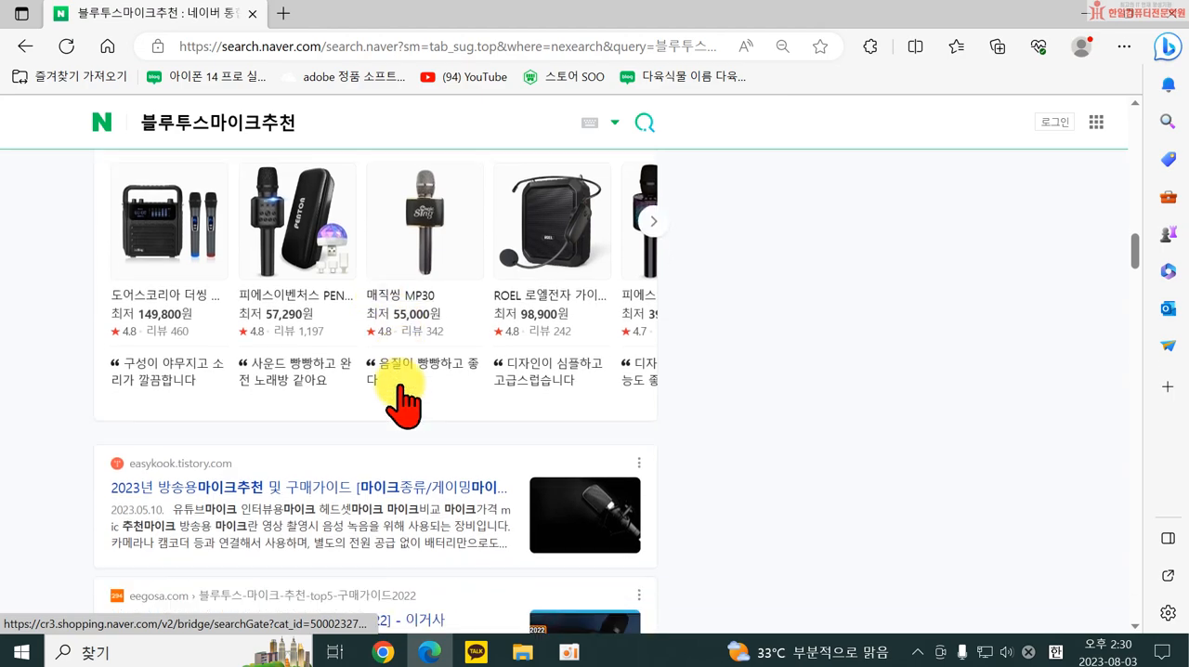
scroll(278, 358, up, 1)
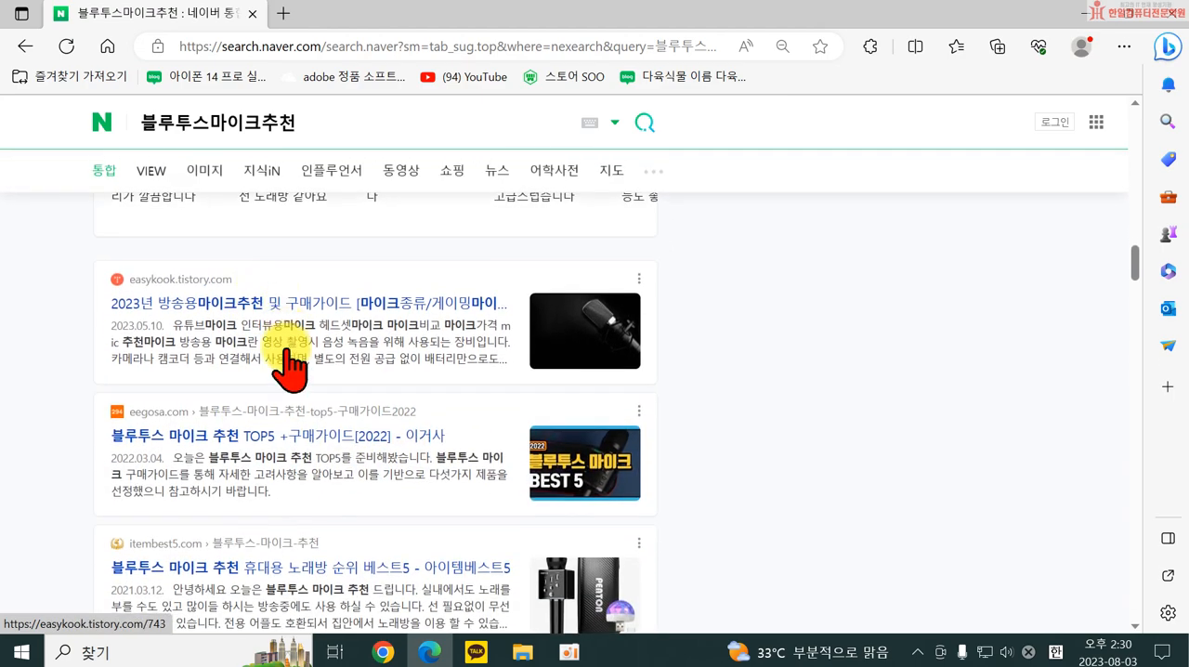
scroll(284, 372, down, 2)
scroll(251, 436, down, 3)
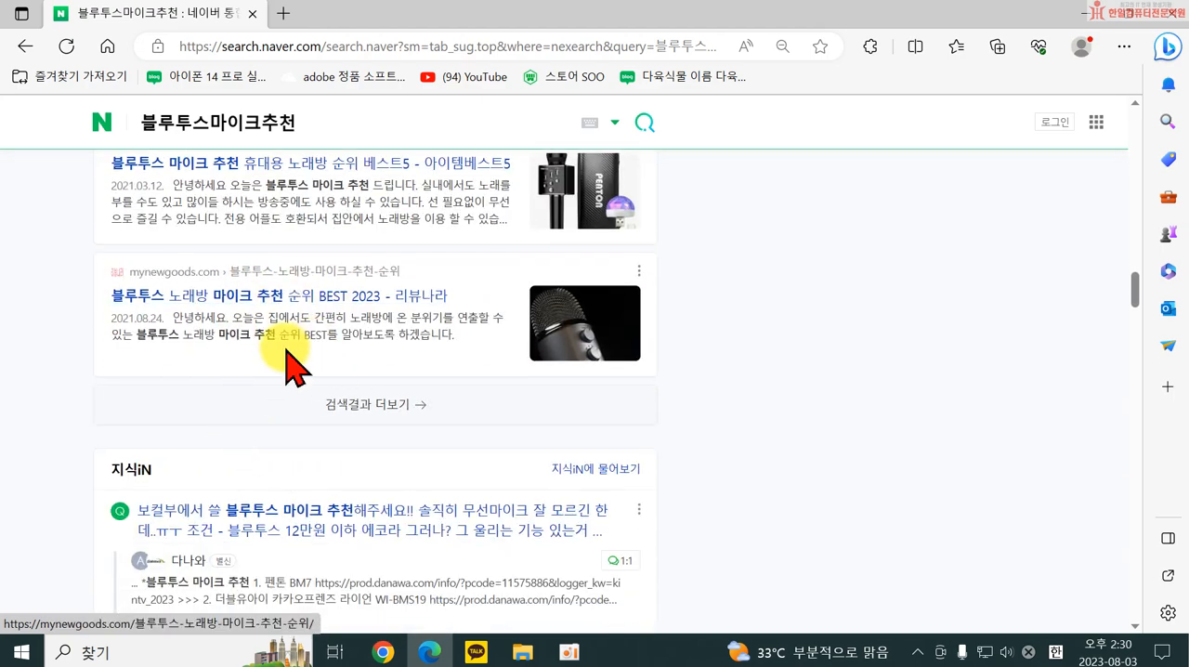
scroll(332, 384, down, 10)
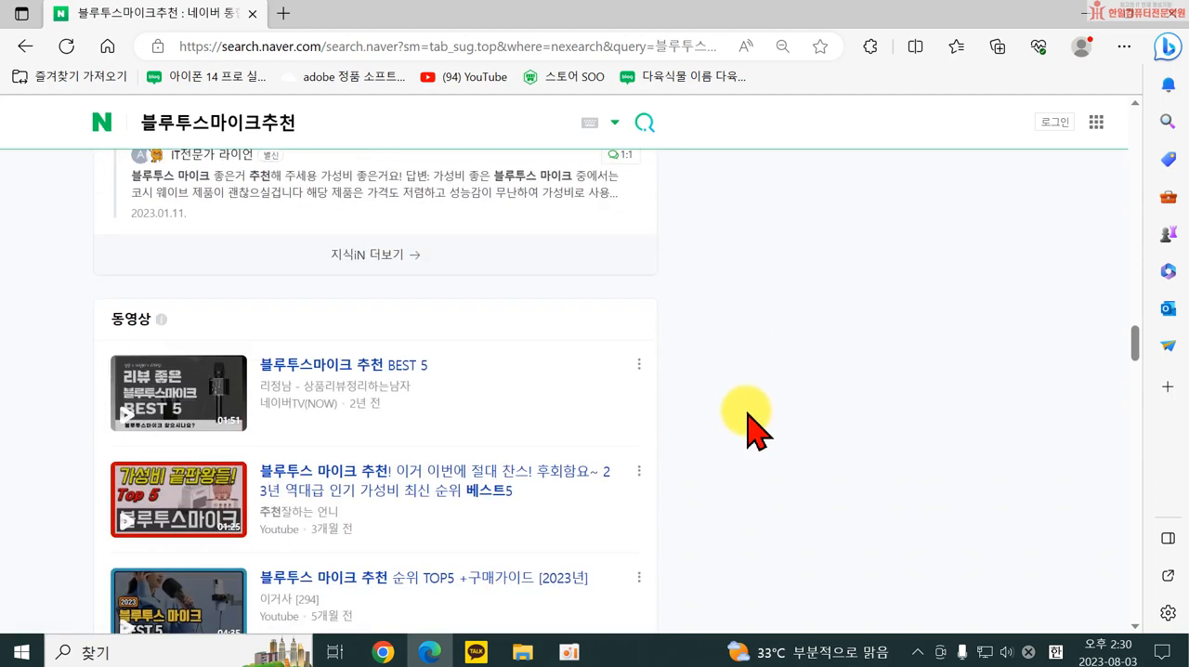
scroll(734, 423, up, 5)
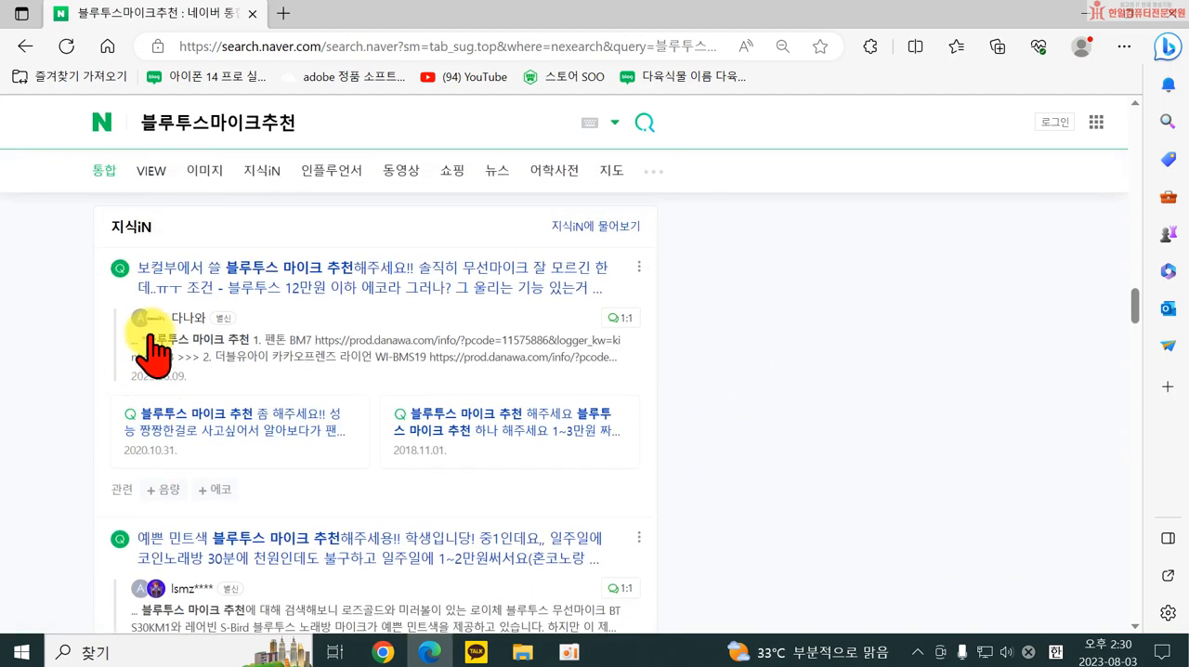
scroll(395, 372, down, 9)
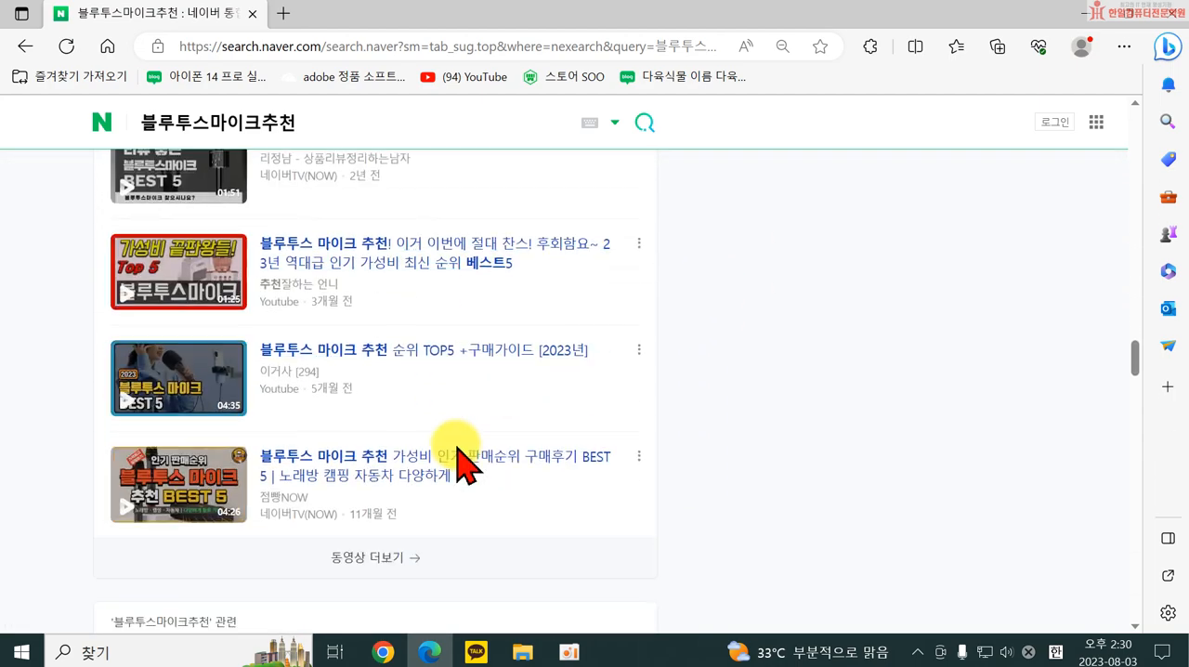
scroll(437, 450, down, 3)
scroll(409, 472, up, 3)
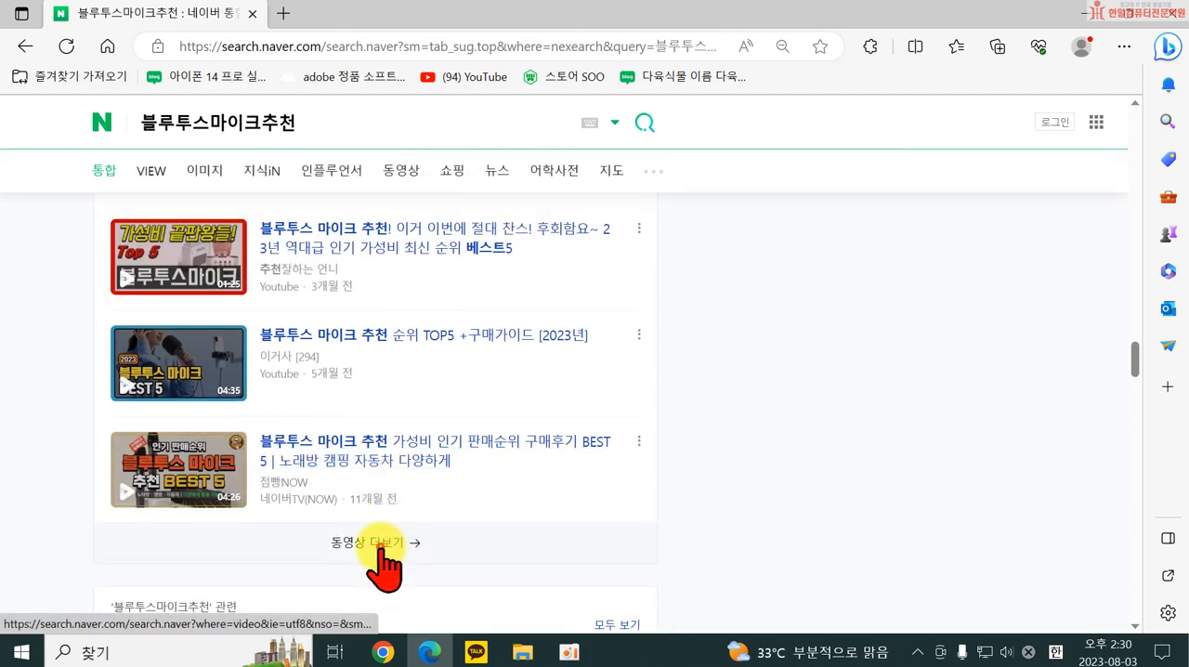
Open the full list of video results for 블루투스마이크추천 and browse the recommendation and review videos.
click(381, 549)
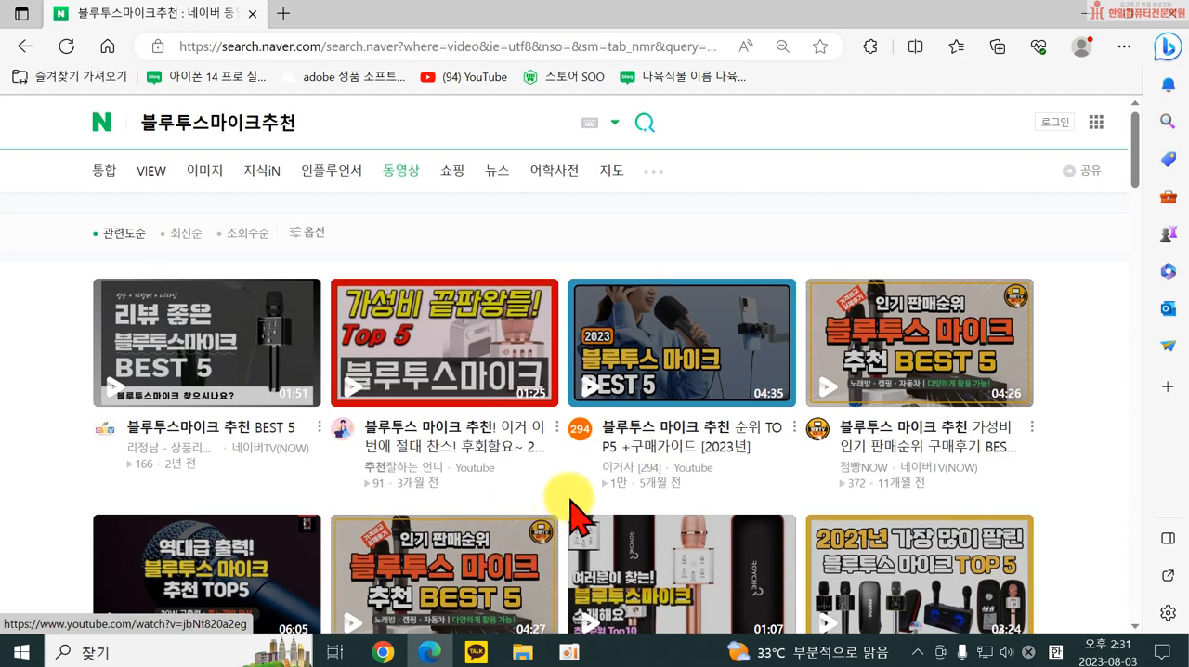
scroll(650, 516, down, 2)
scroll(446, 557, down, 4)
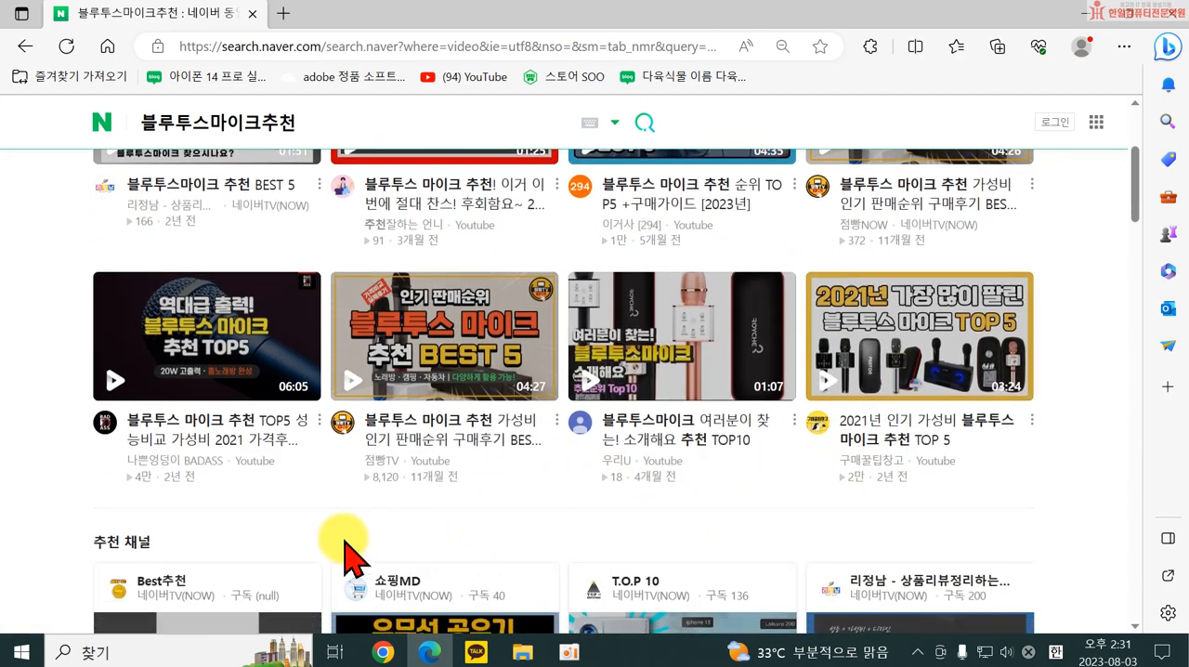
scroll(422, 567, down, 8)
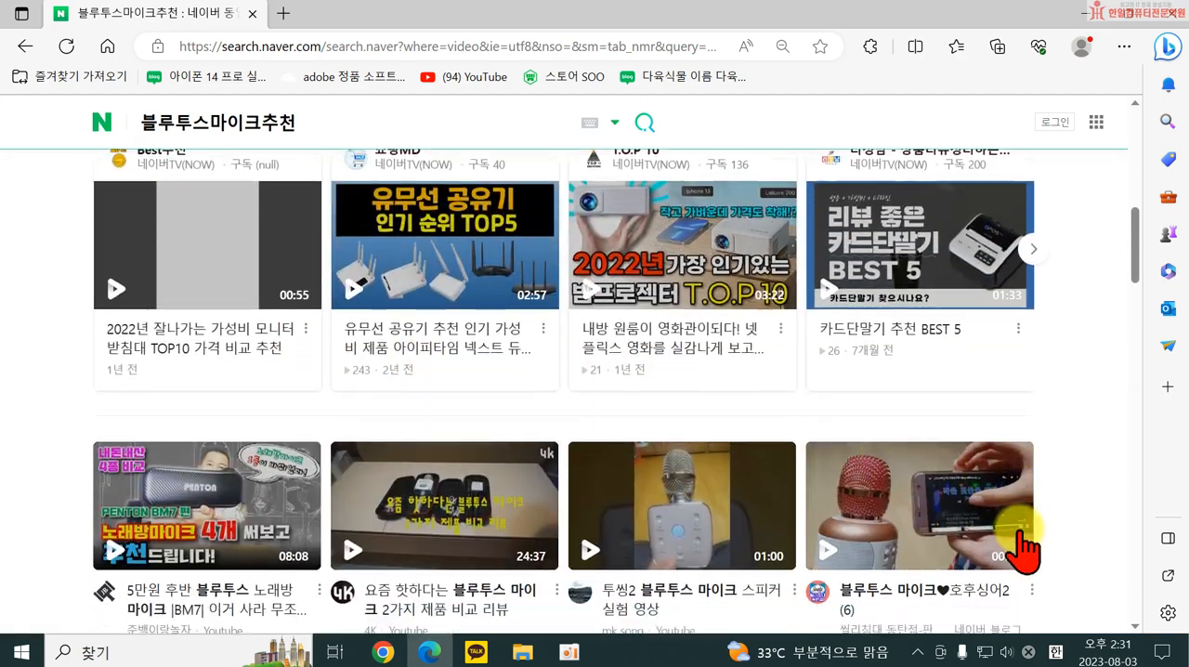
scroll(398, 459, down, 9)
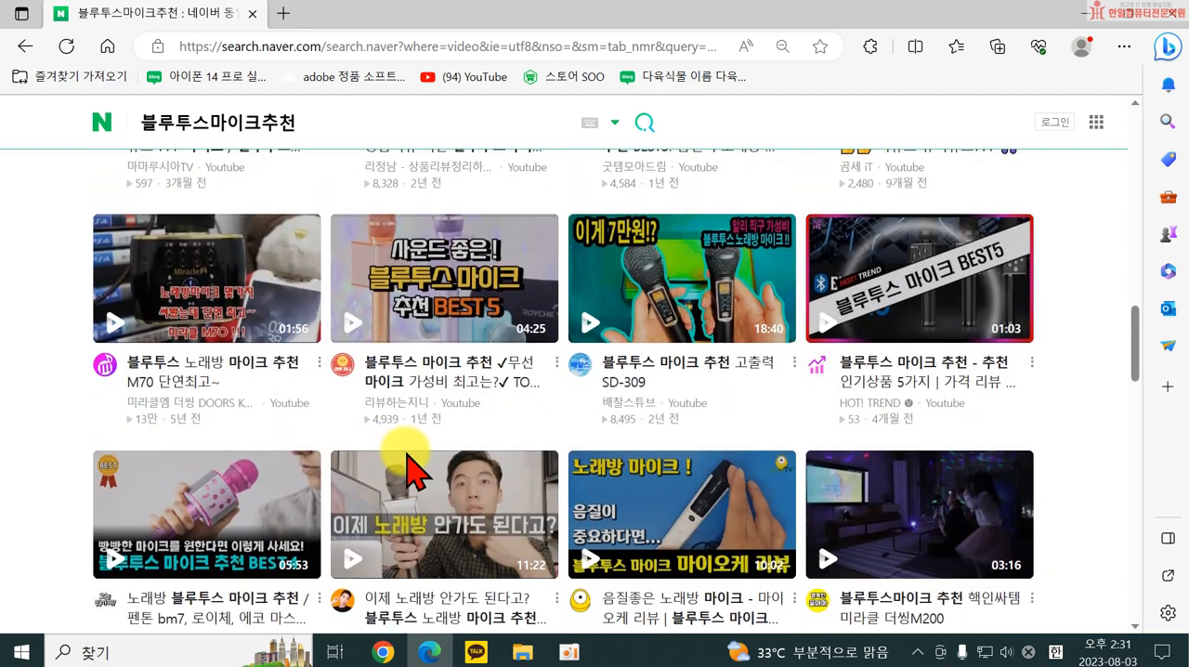
scroll(517, 516, down, 7)
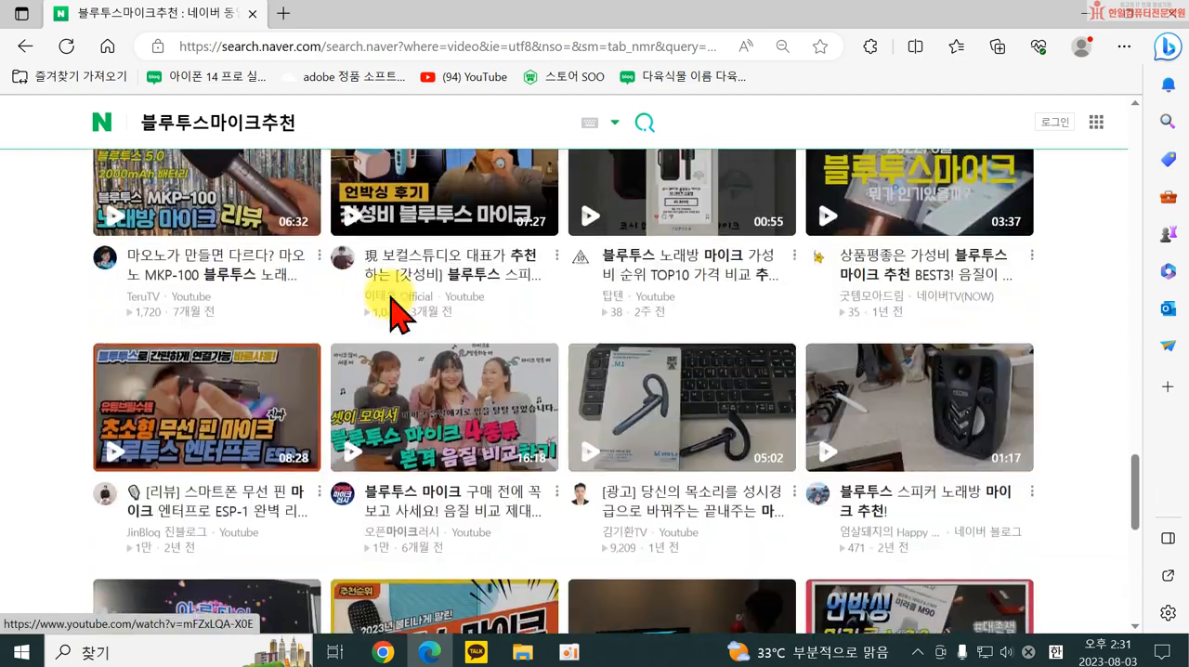
Return to the Naver home page and search for "블루투스마이크".
click(101, 124)
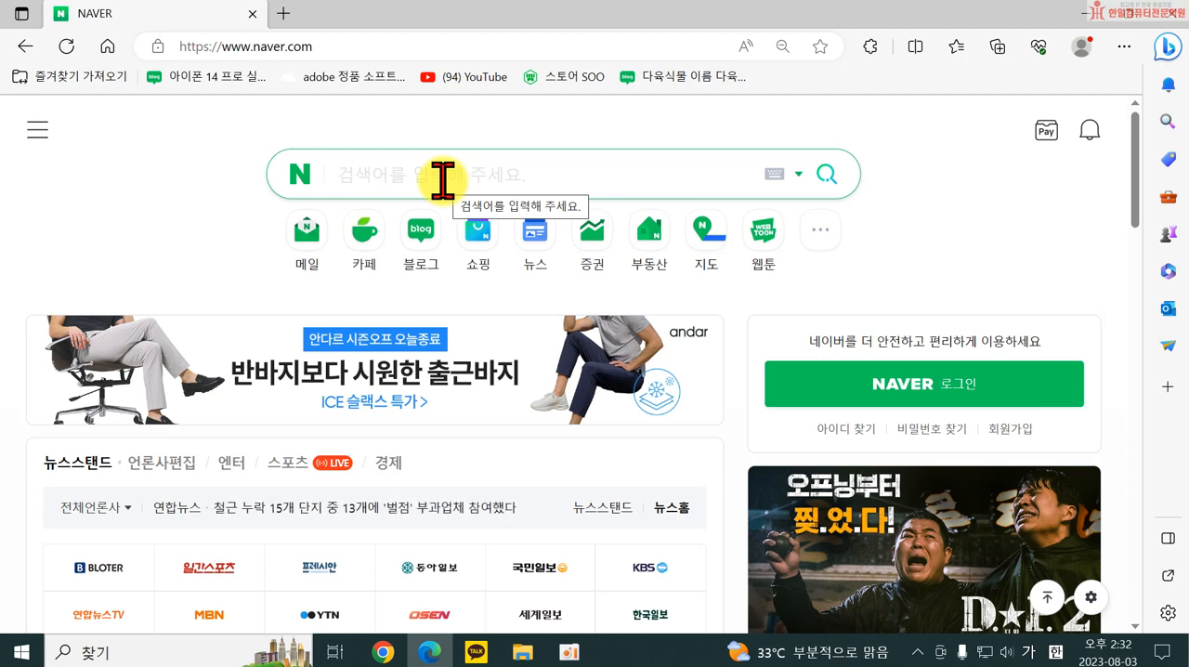
text(블루툿)
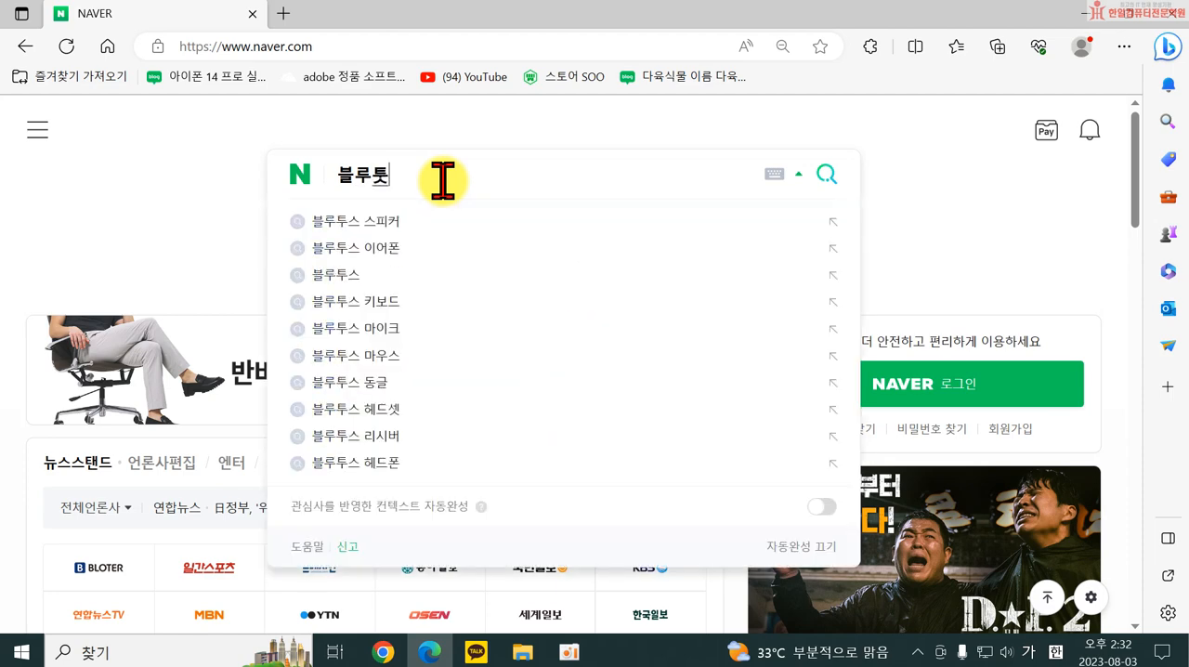
text(스마이크)
key(Return)
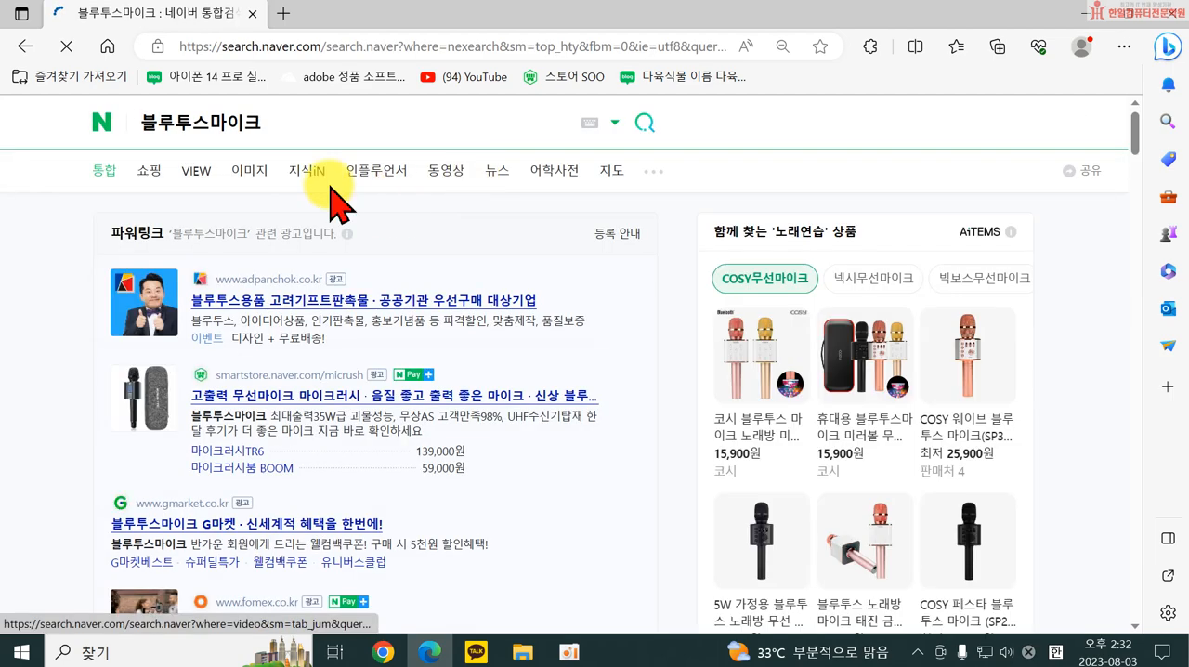
Show the image results for 블루투스마이크 and browse the microphone pictures.
click(260, 180)
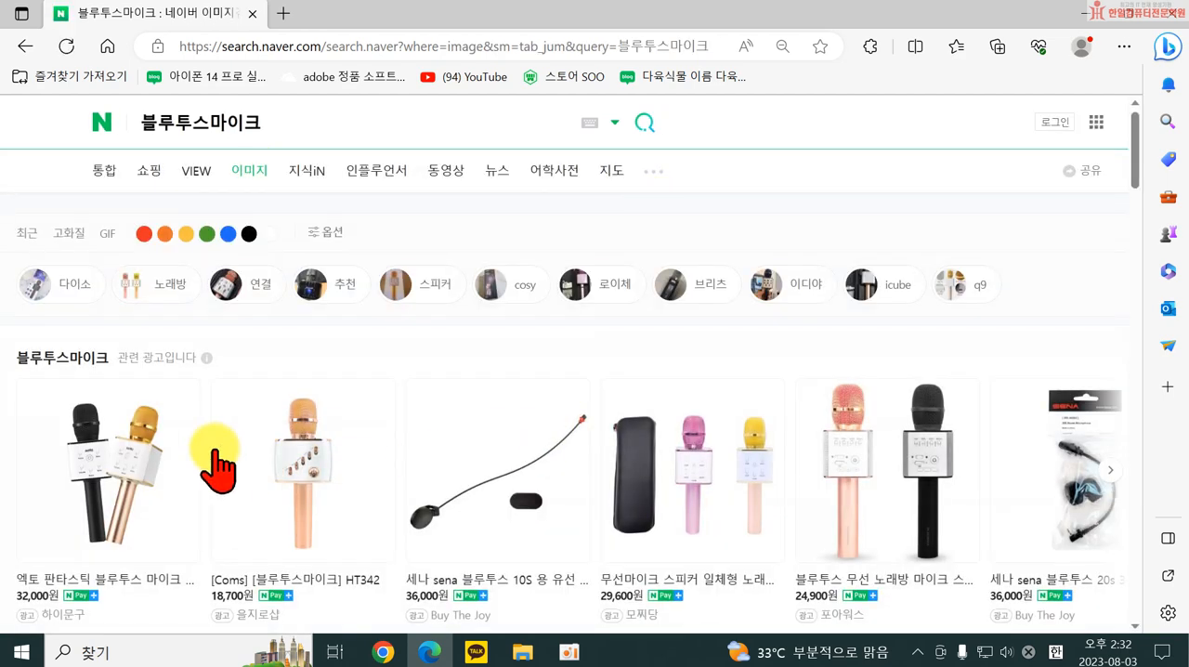
scroll(214, 456, down, 10)
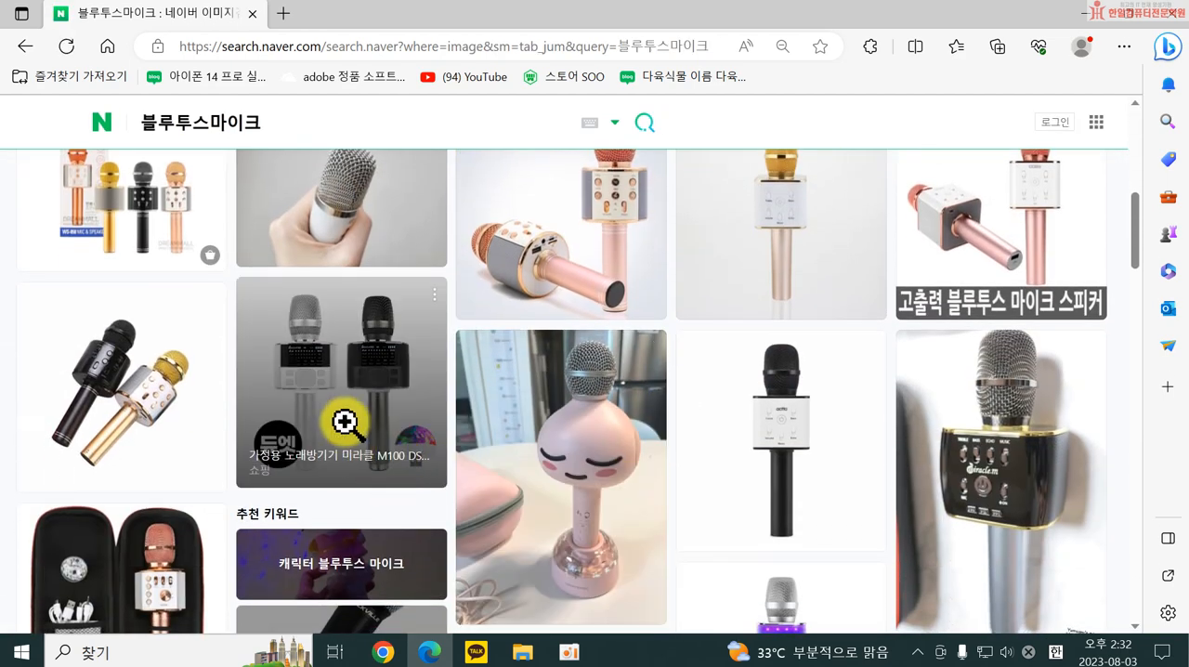
Open the preview of the black Miracle M microphone photo in the image results and look over the neighbouring pictures.
scroll(736, 307, down, 2)
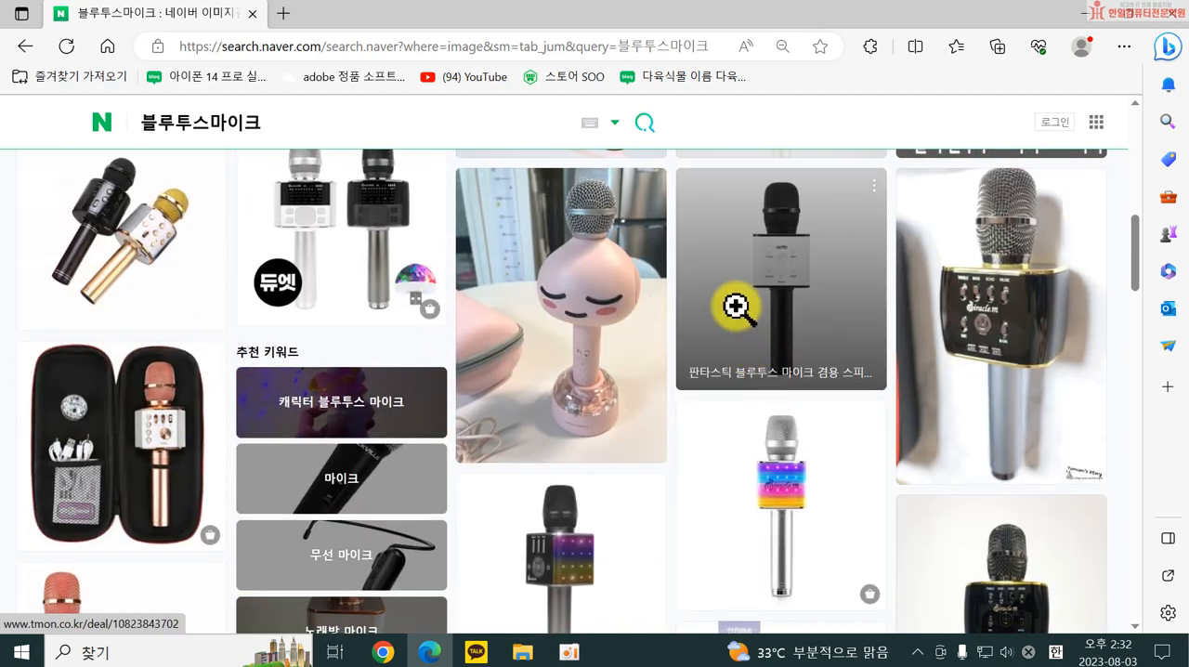
click(948, 404)
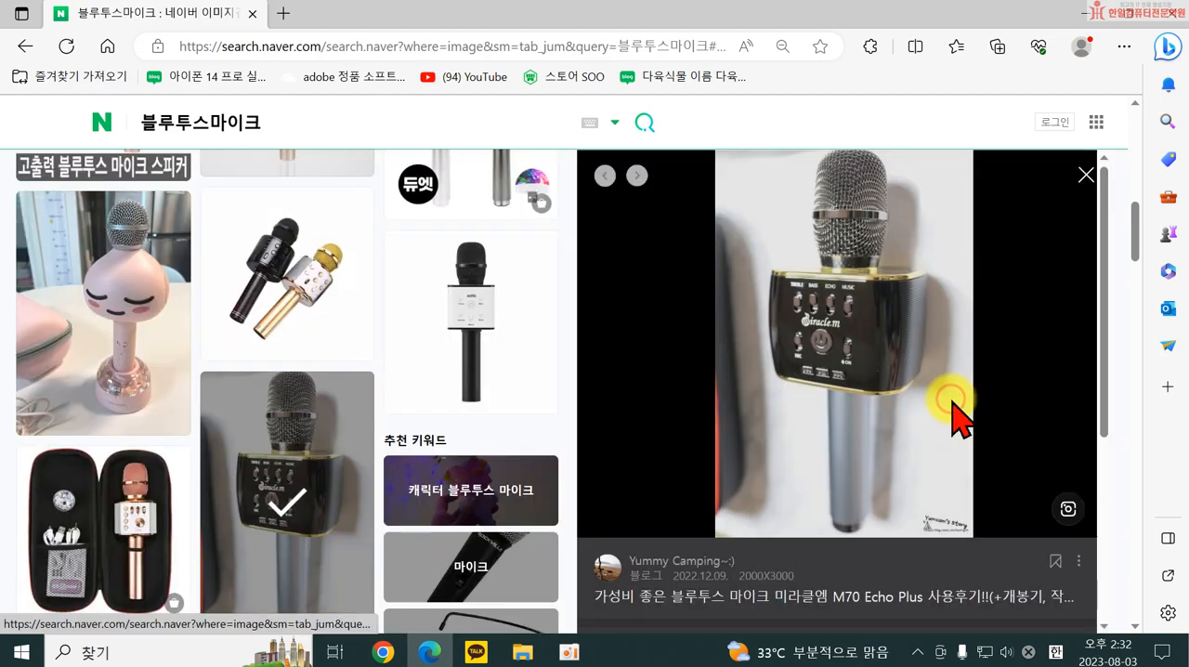
scroll(362, 376, up, 2)
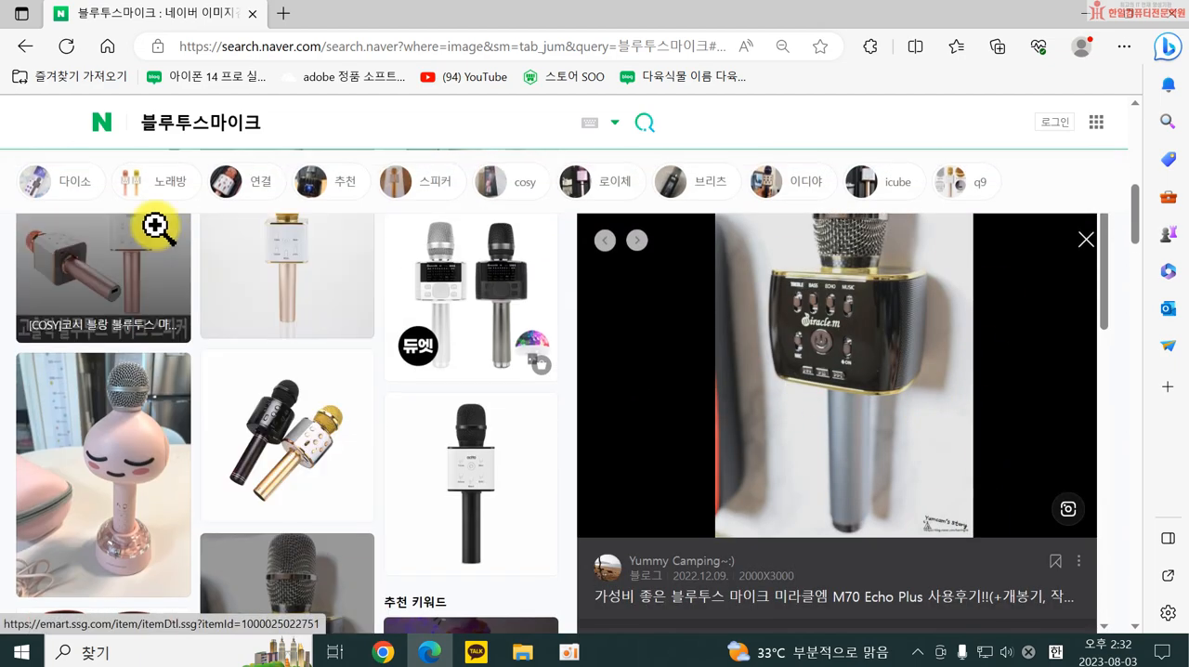
scroll(576, 441, down, 1)
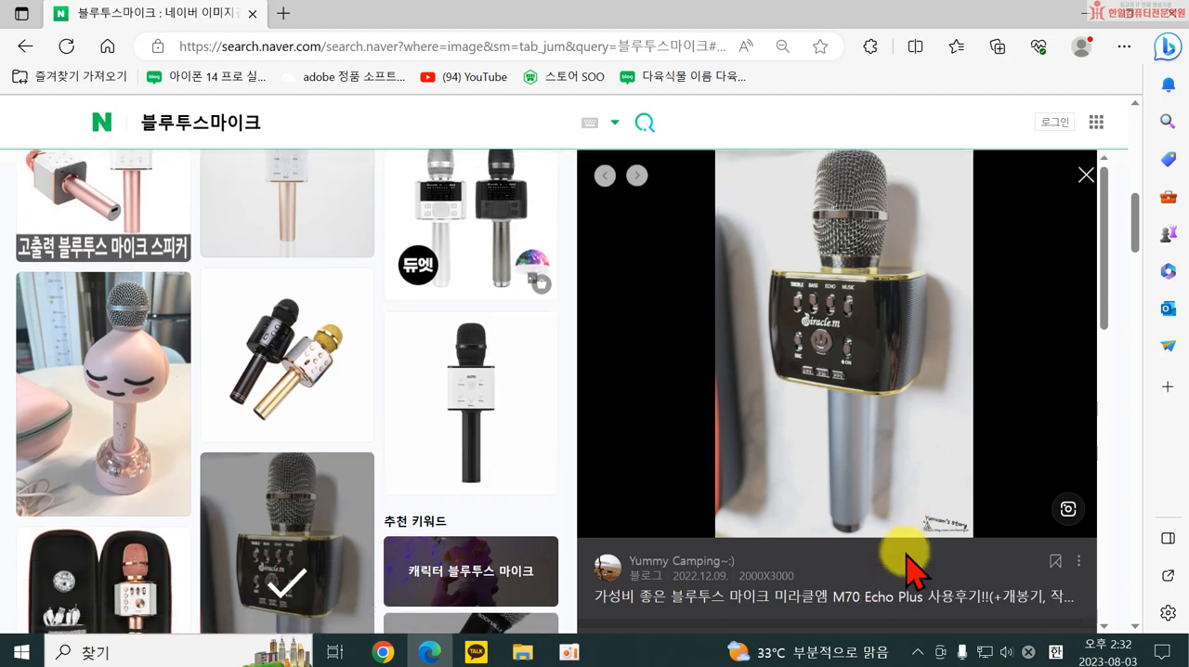
Open the 미라클엠 M70 Echo Plus review blog post behind the previewed image, read through it, and close it.
click(838, 610)
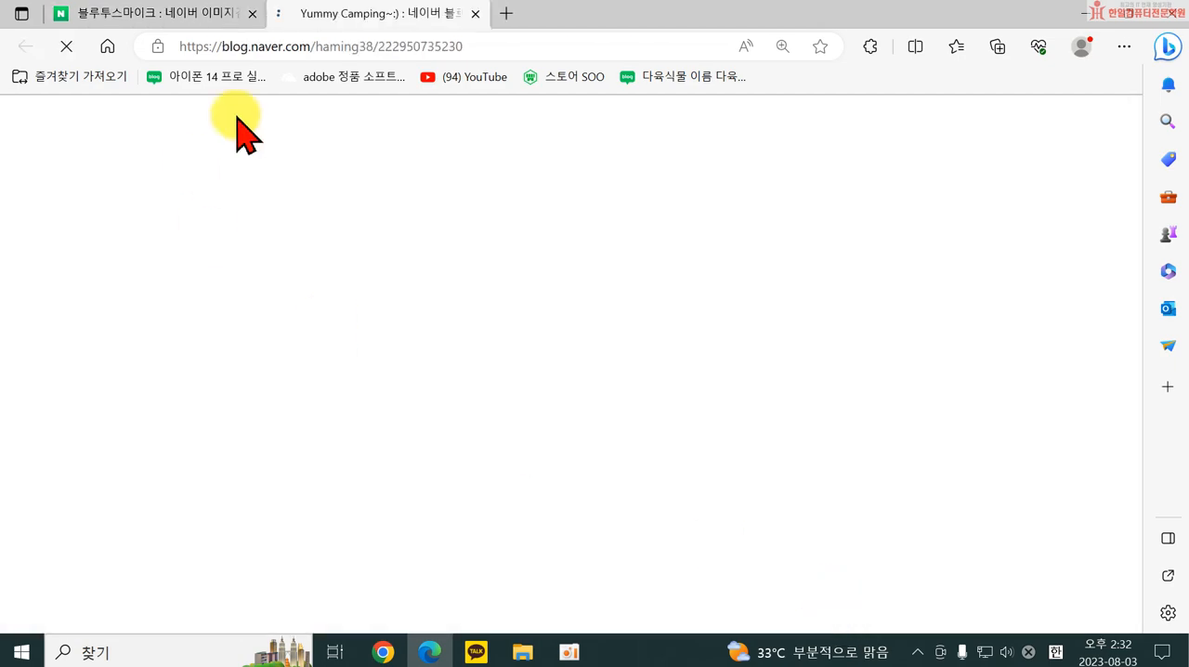
scroll(651, 284, down, 10)
scroll(704, 393, down, 20)
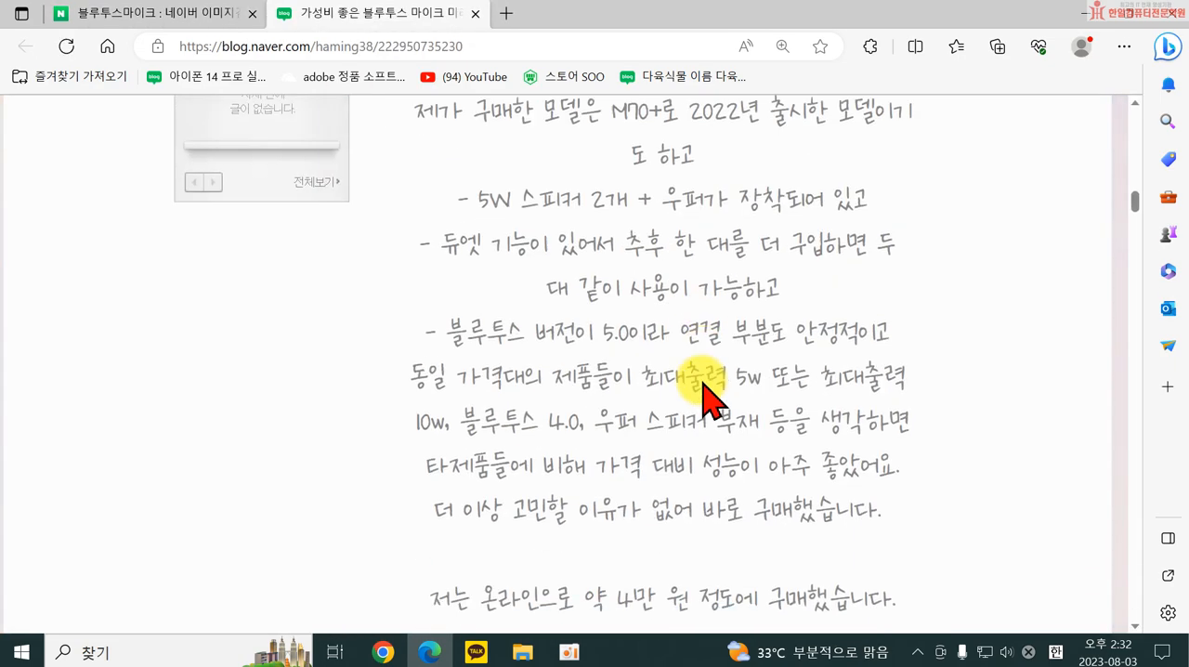
scroll(695, 402, down, 15)
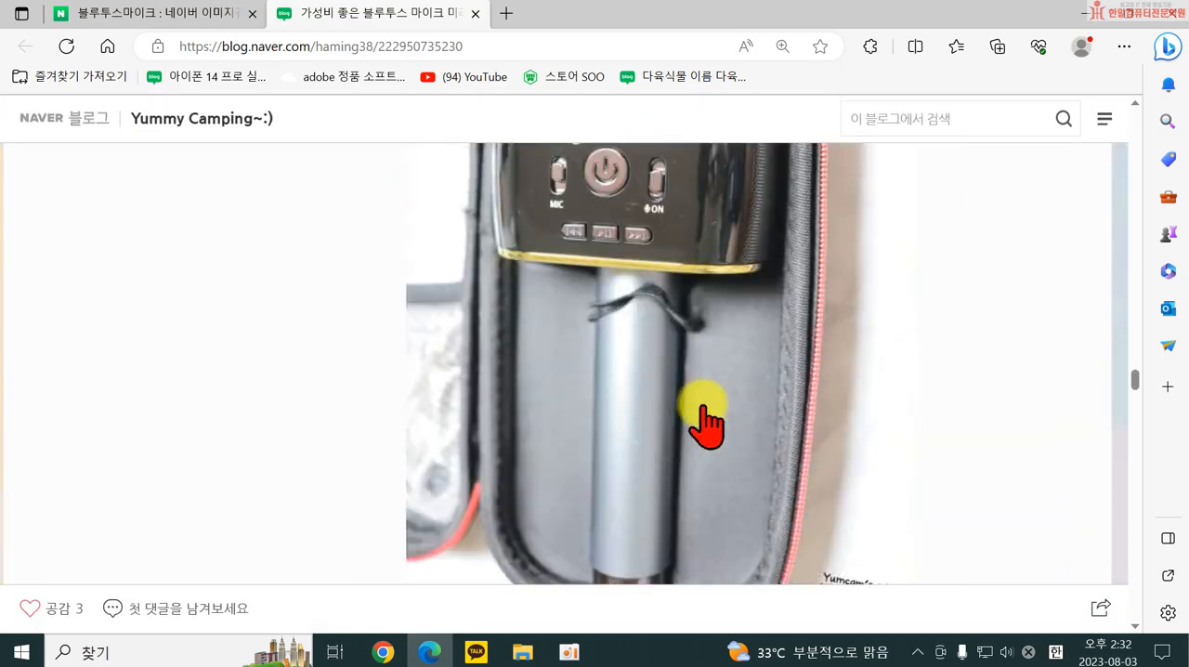
scroll(701, 408, down, 15)
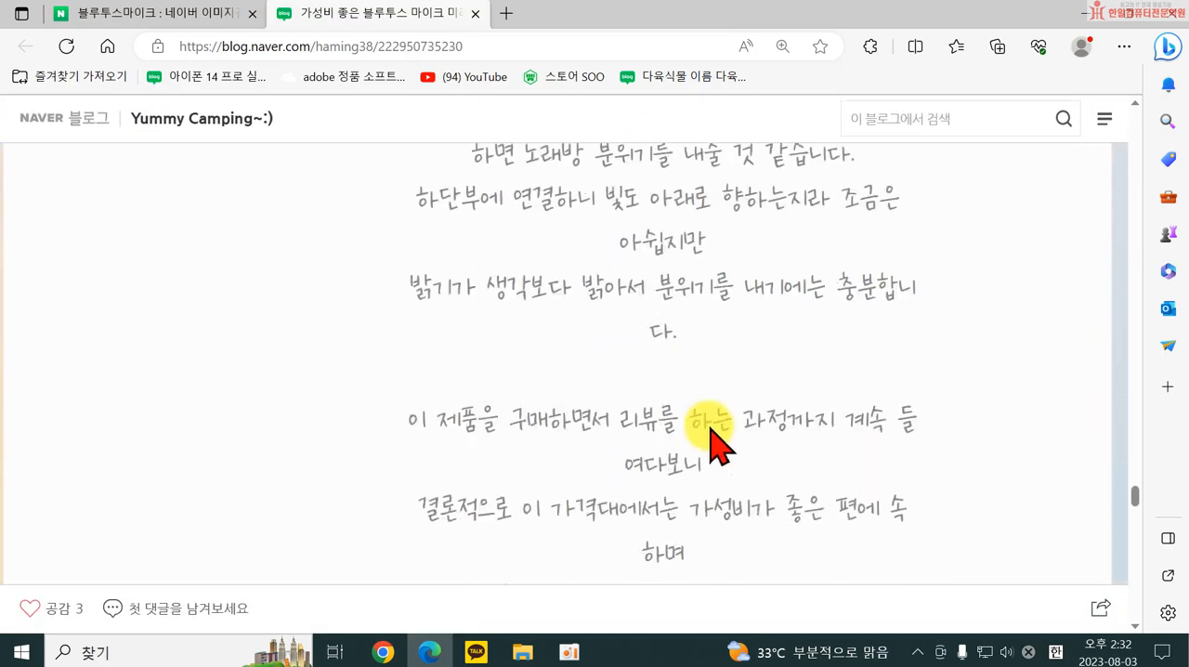
scroll(706, 427, down, 10)
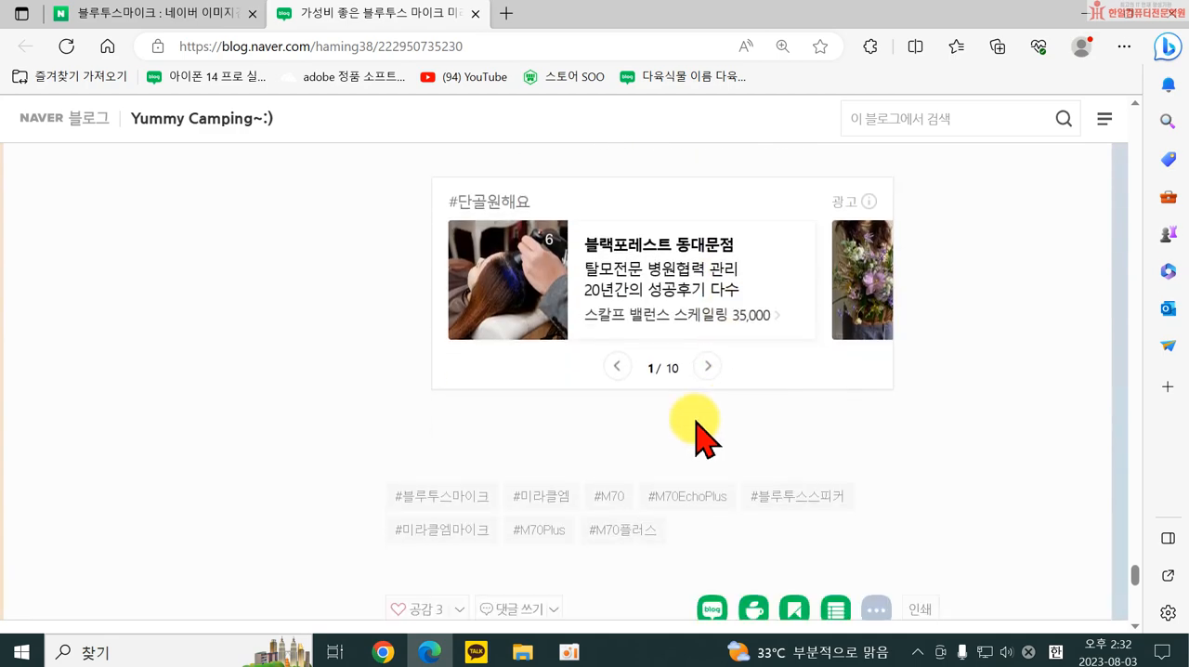
scroll(391, 453, down, 2)
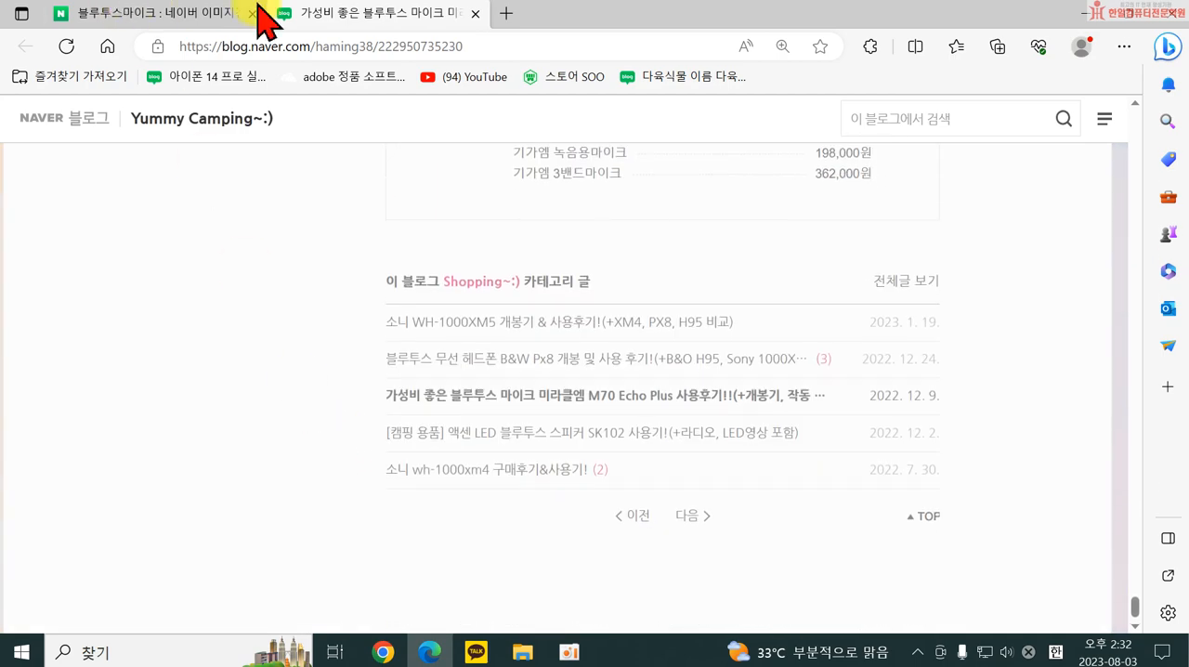
click(474, 13)
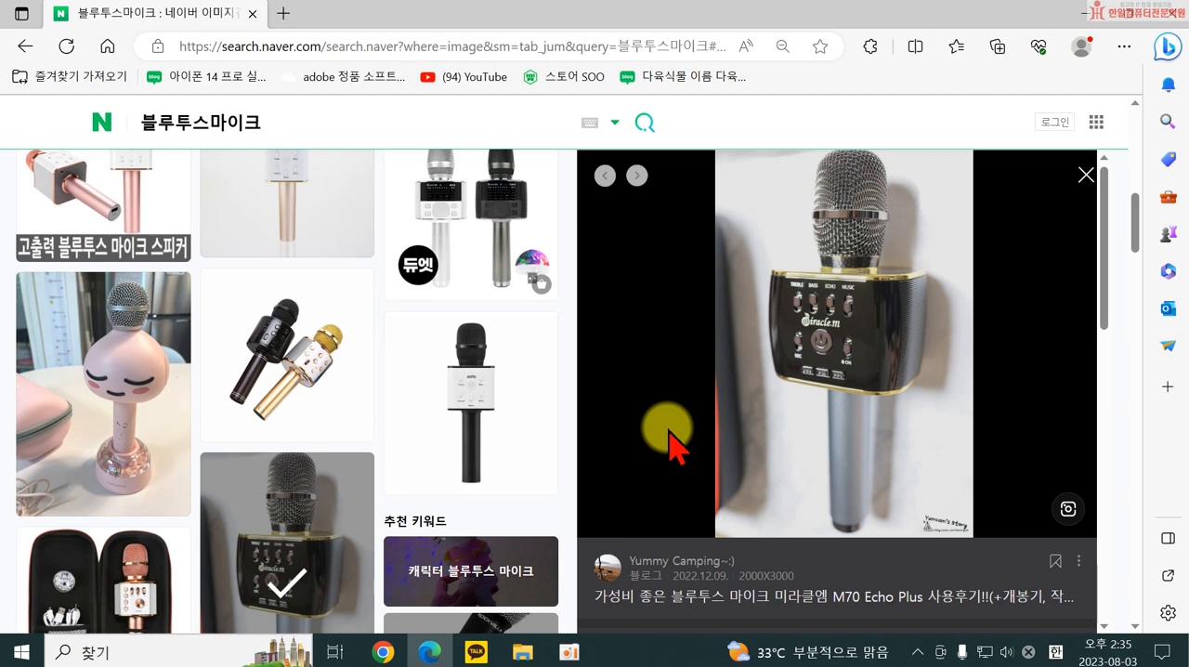
Return to the Naver home page and log in with the account ID and password.
click(100, 124)
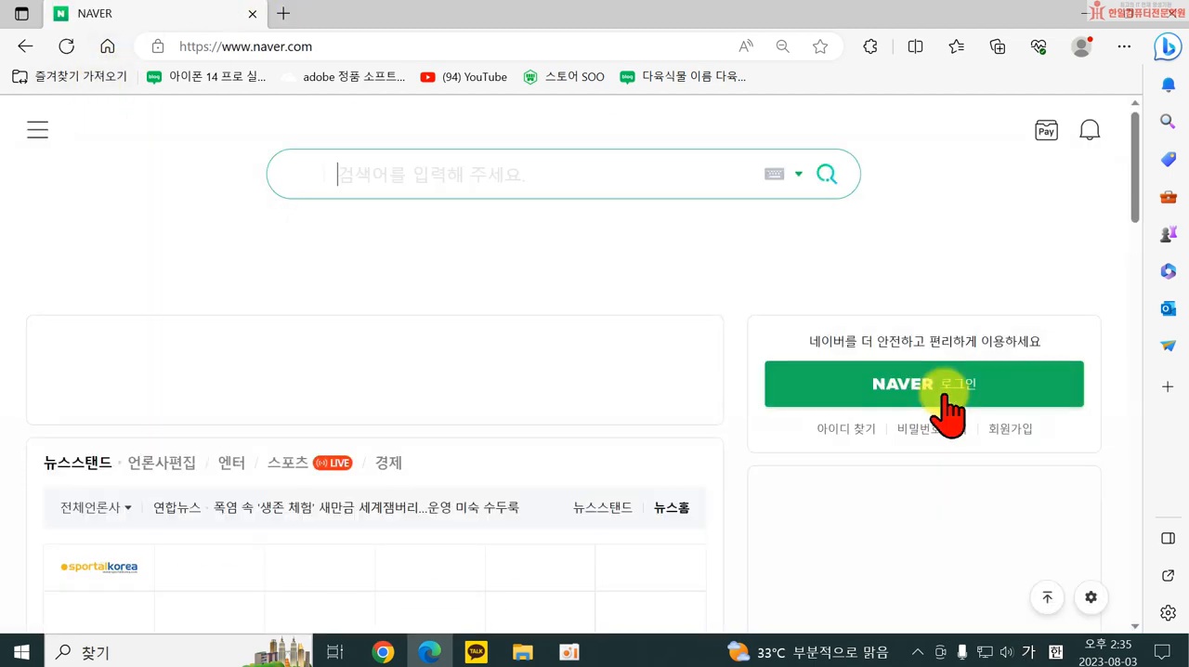
click(906, 395)
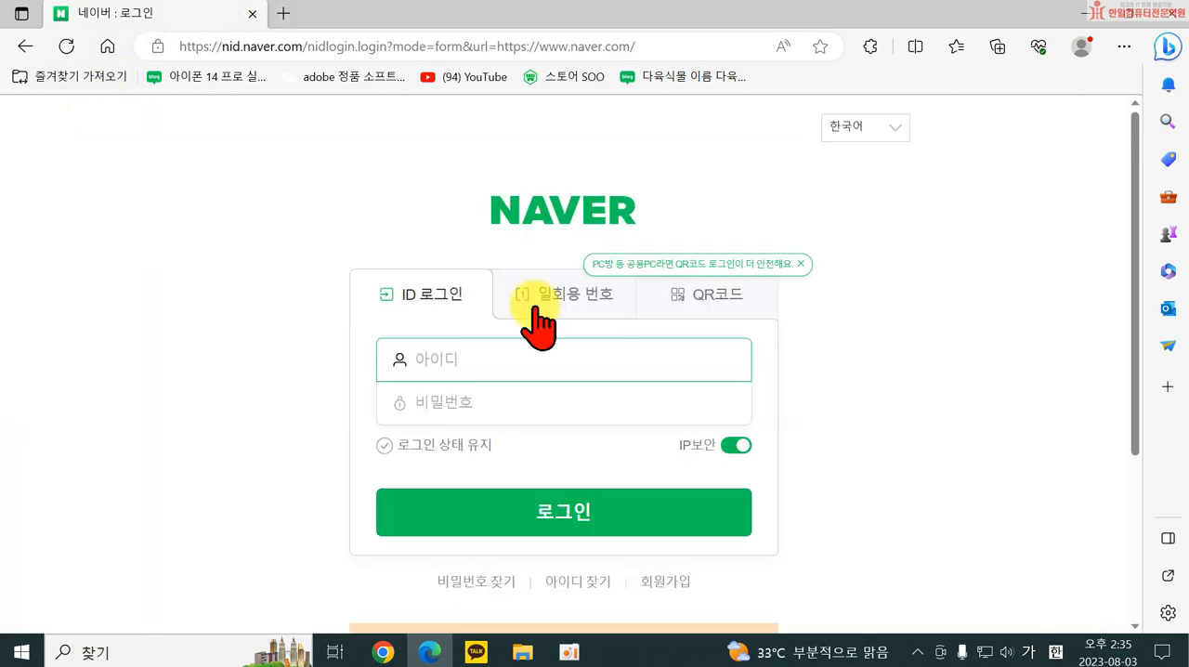
key(Hangul)
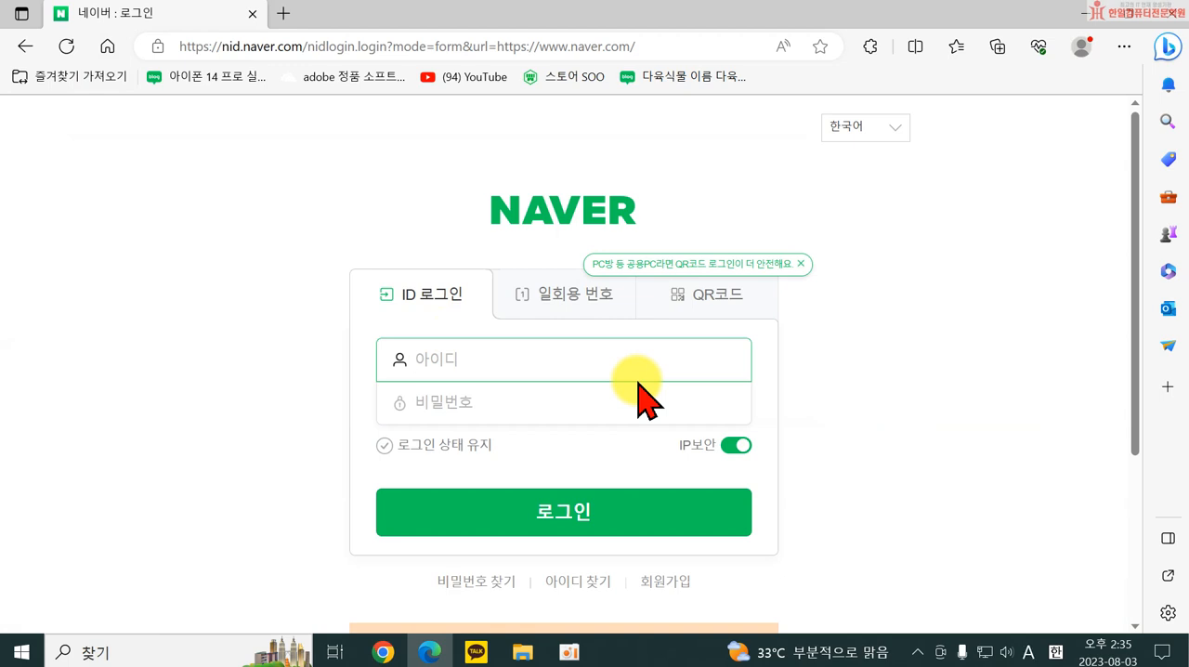
text(elris1717)
key(Tab)
text(******)
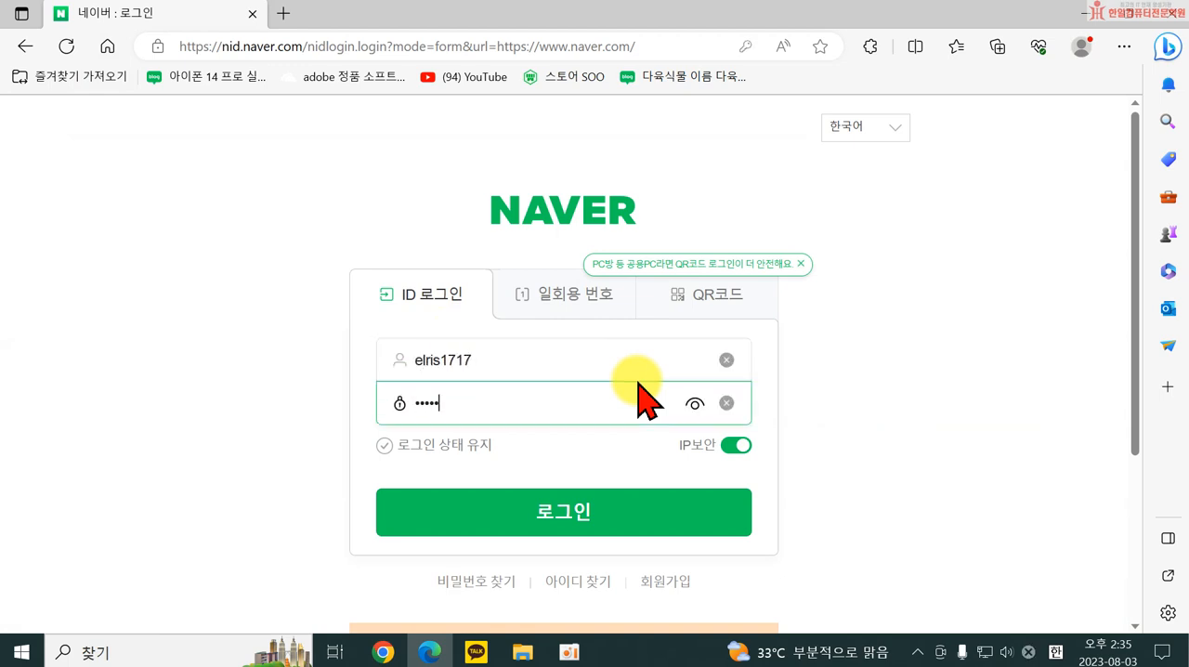
text(****)
key(Return)
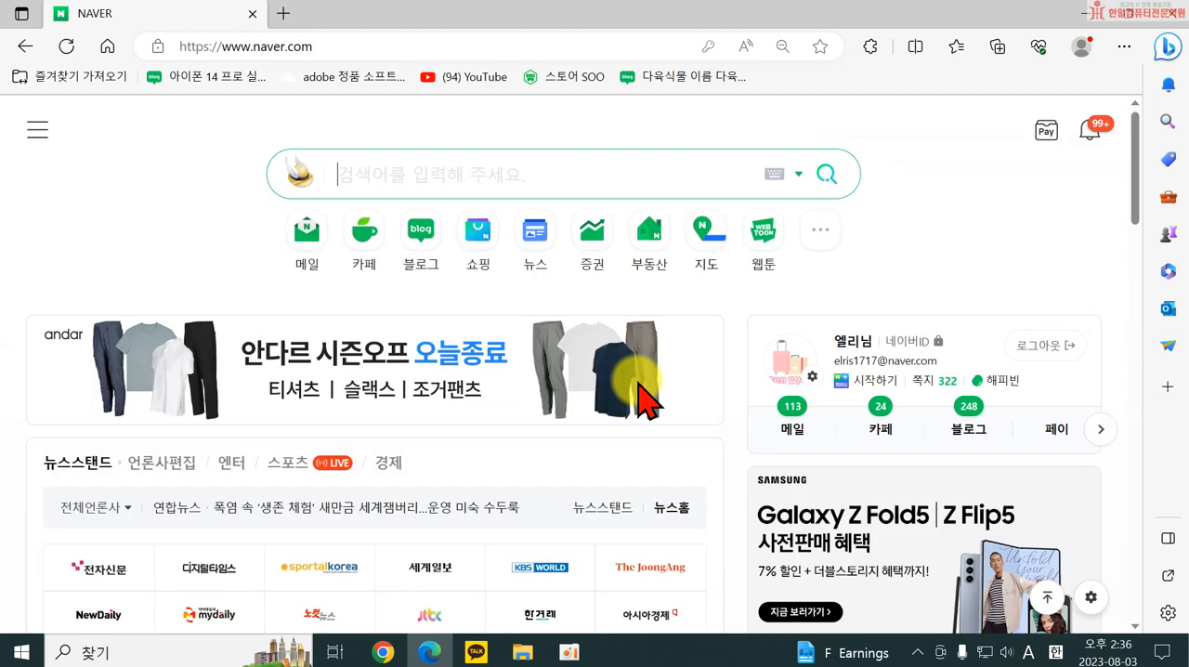
Open the account's own blog through 내 블로그 on the Naver home page and dismiss the challenge pop-up.
click(969, 430)
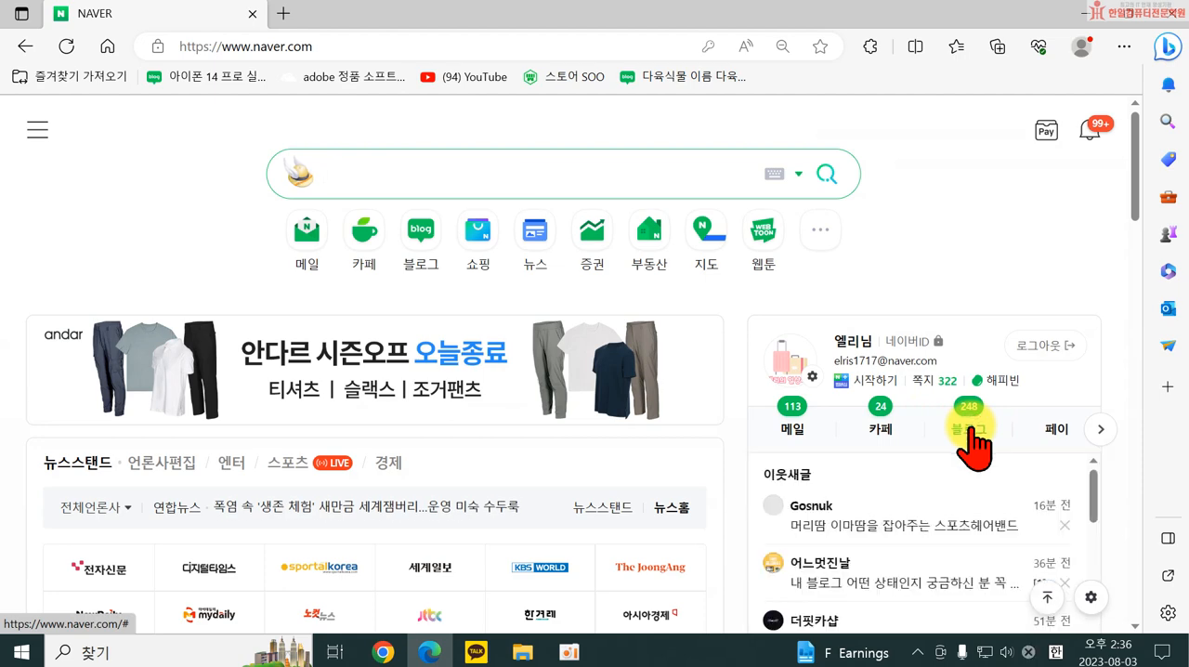
scroll(1128, 381, down, 2)
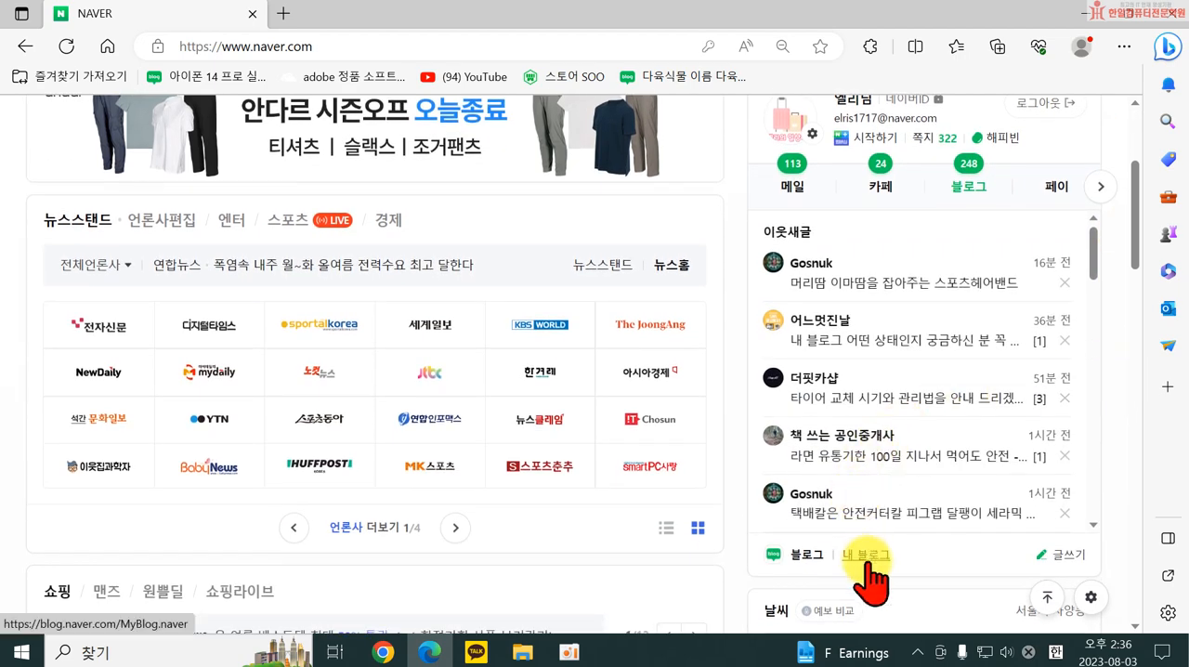
click(869, 557)
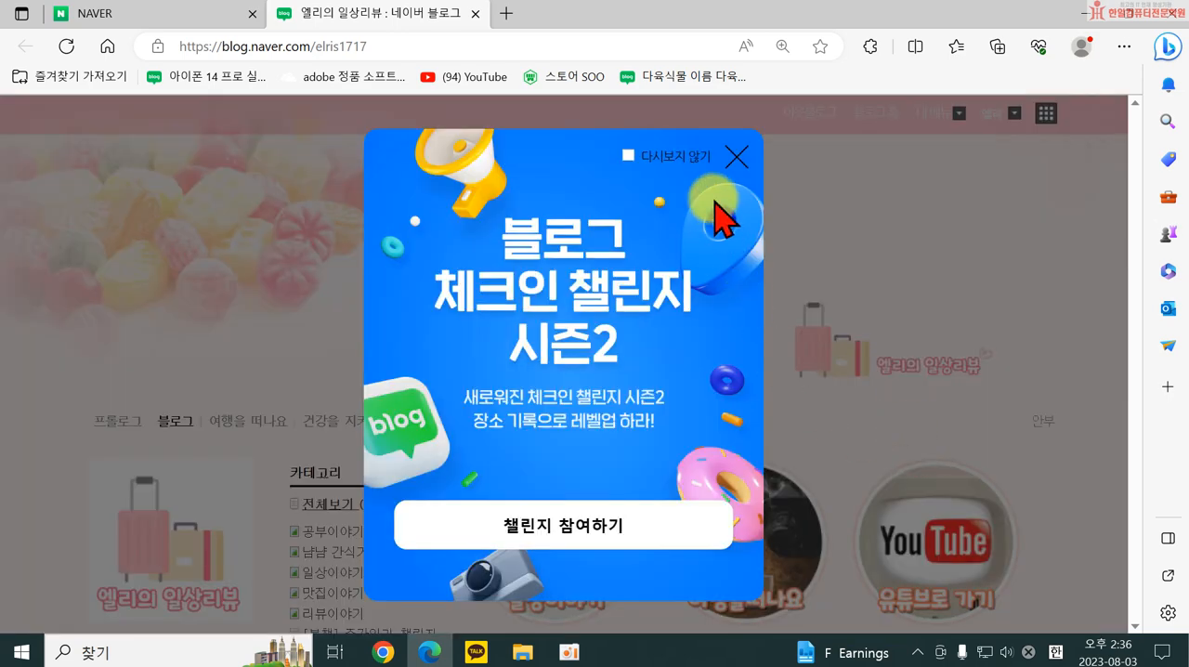
click(730, 158)
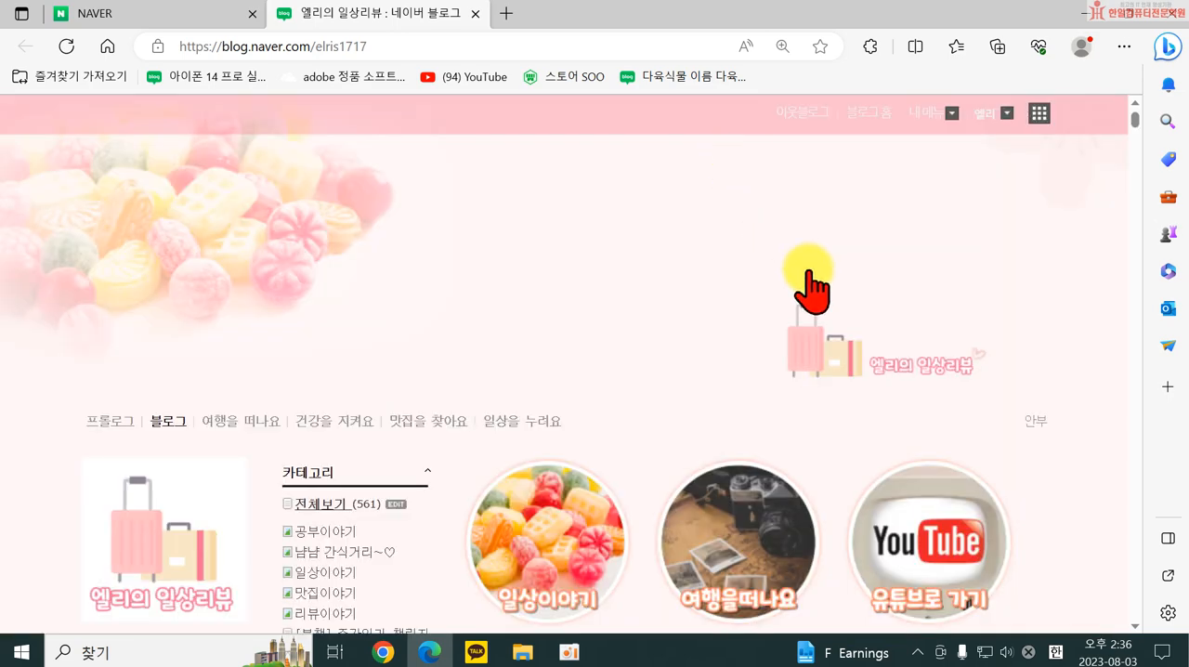
scroll(1068, 306, up, 1)
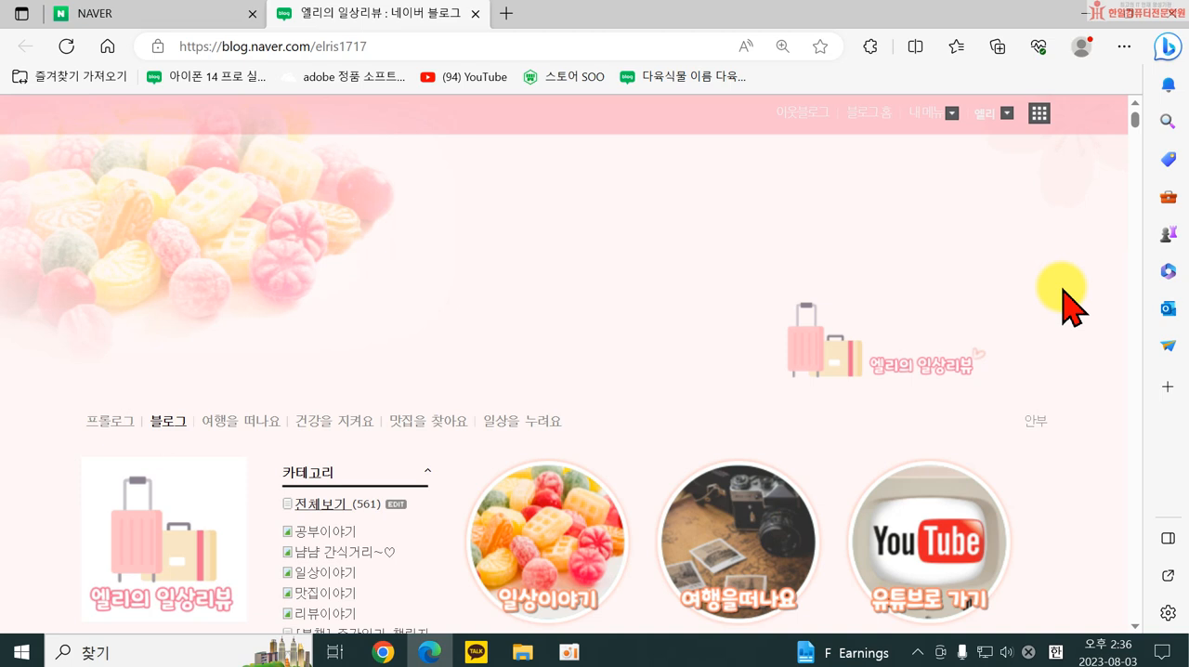
Open the blog's 관리 page and show 스킨 선택 within 꾸미기 설정.
click(927, 112)
click(924, 184)
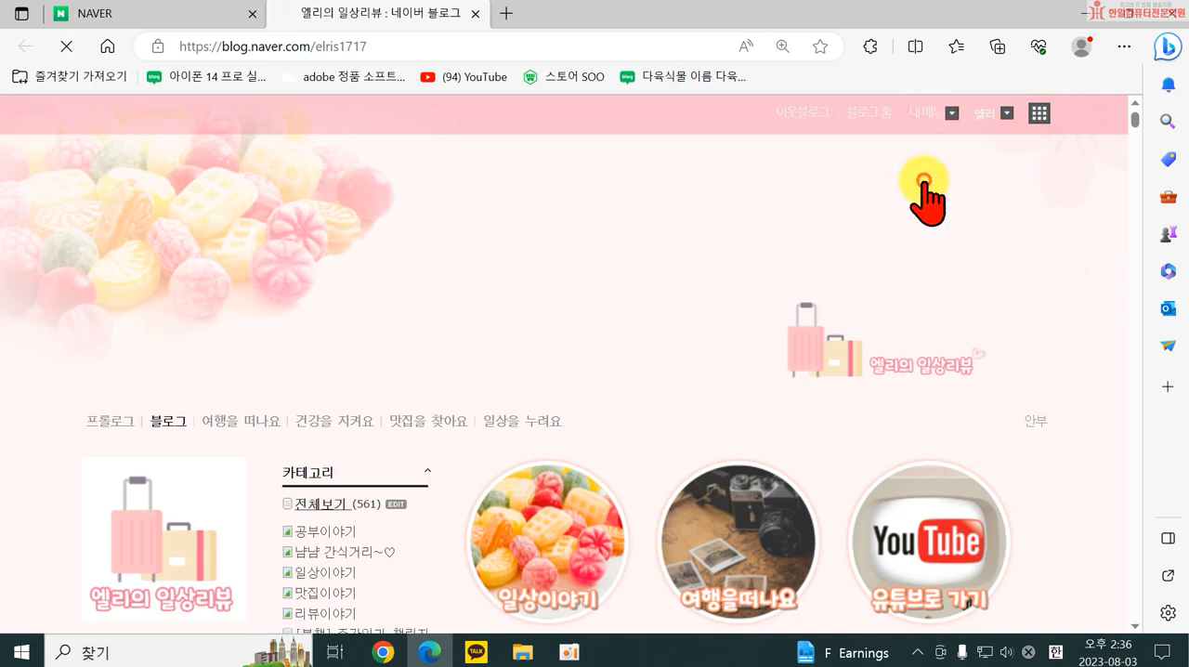
click(140, 174)
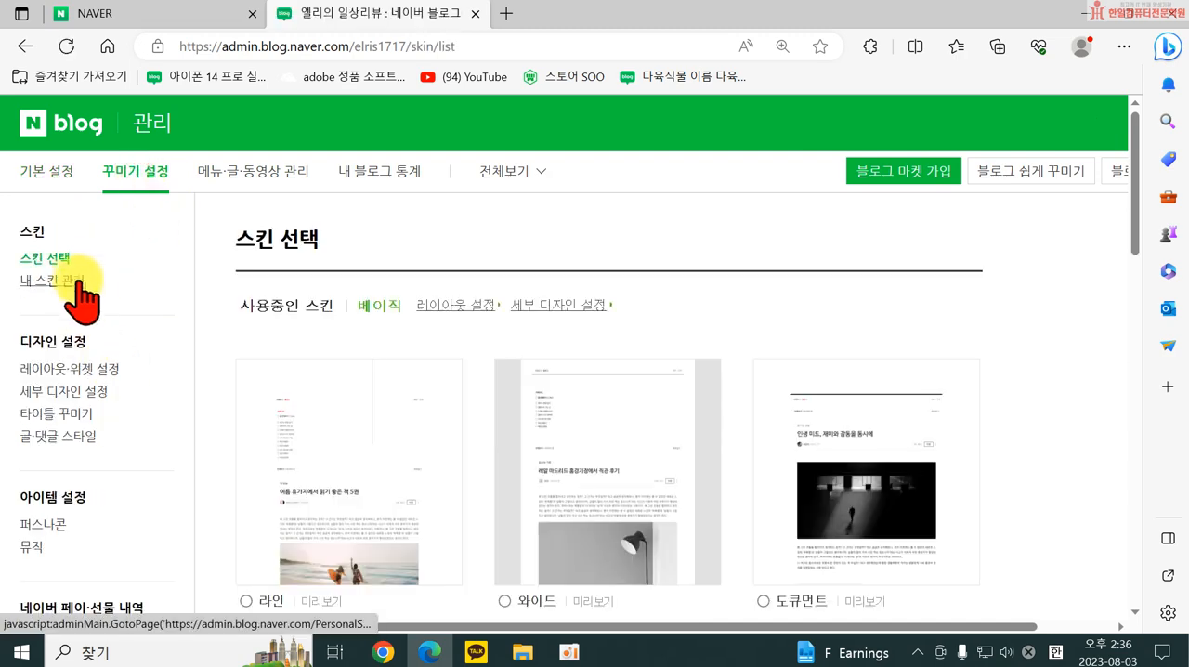
click(71, 276)
click(45, 257)
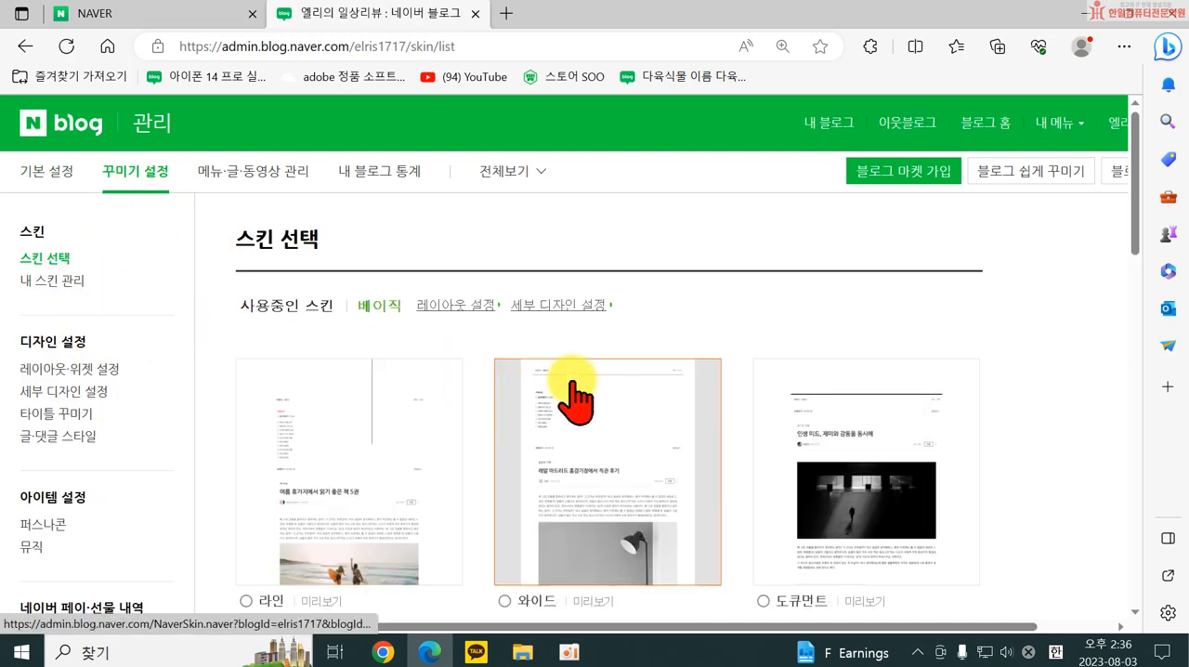
Browse the first two pages of blog skins, preview the 베이직 skin, and close the blog tab without applying it.
scroll(579, 393, down, 3)
scroll(833, 363, down, 10)
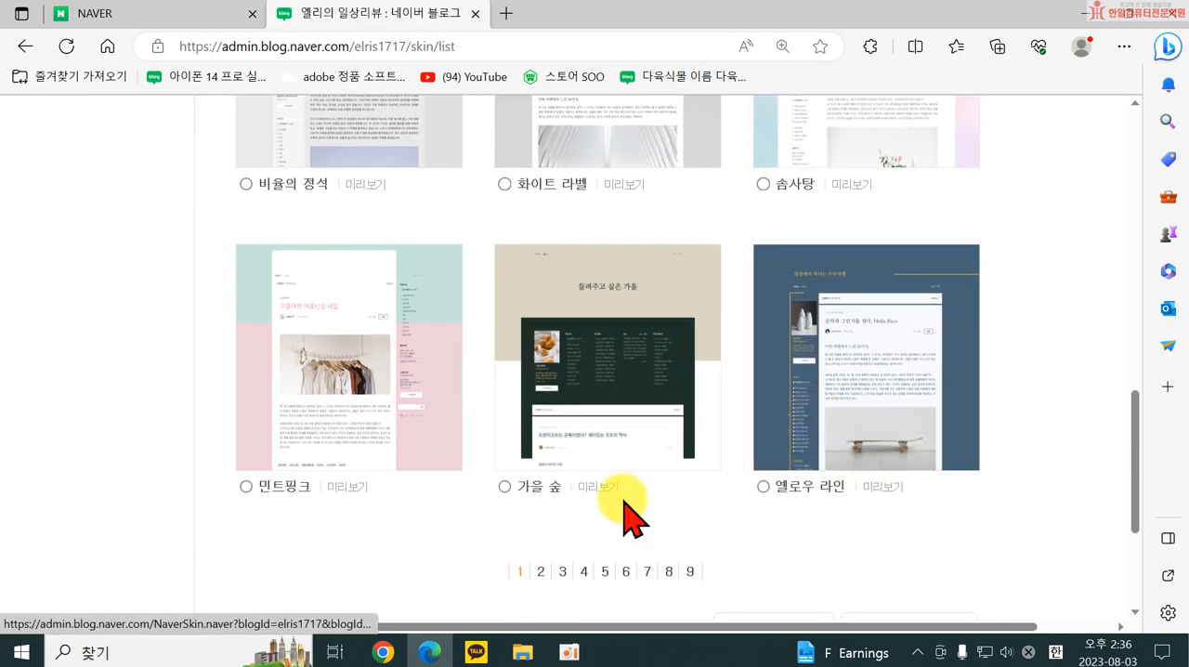
click(541, 572)
scroll(734, 409, down, 8)
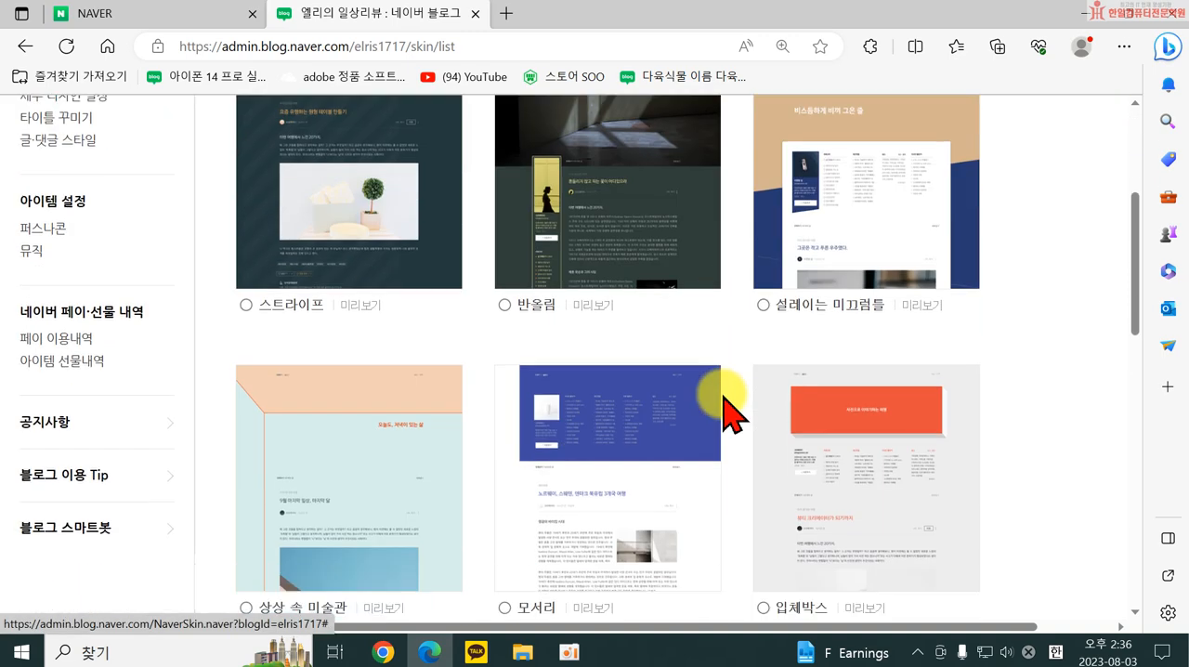
scroll(740, 449, down, 3)
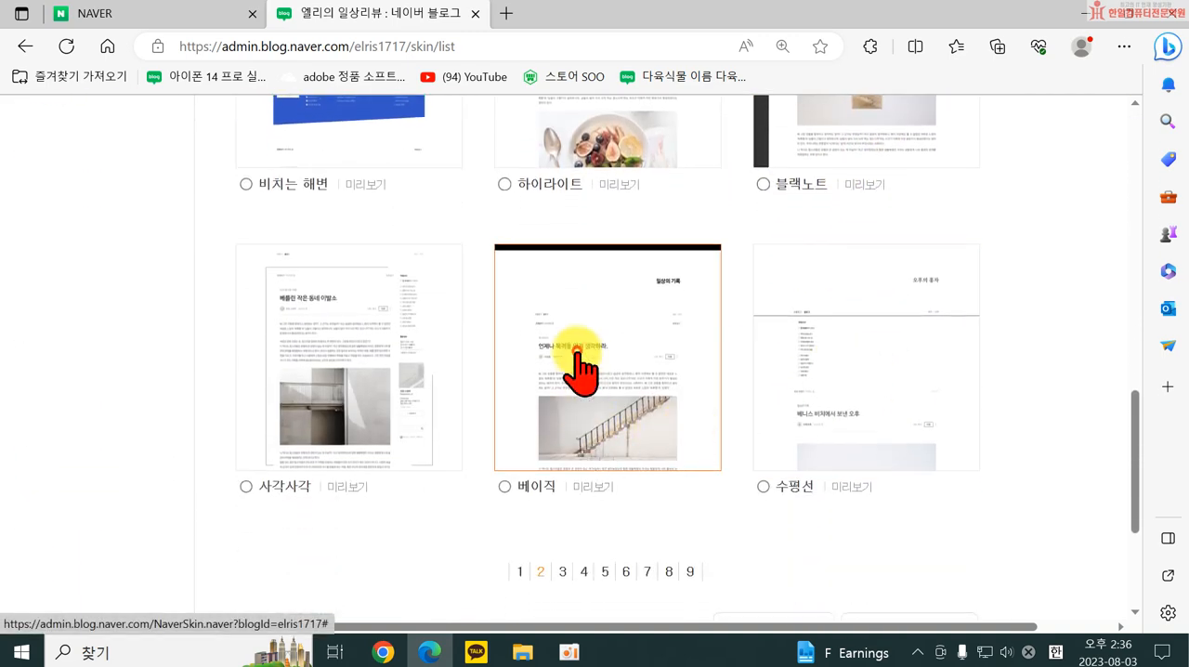
click(577, 360)
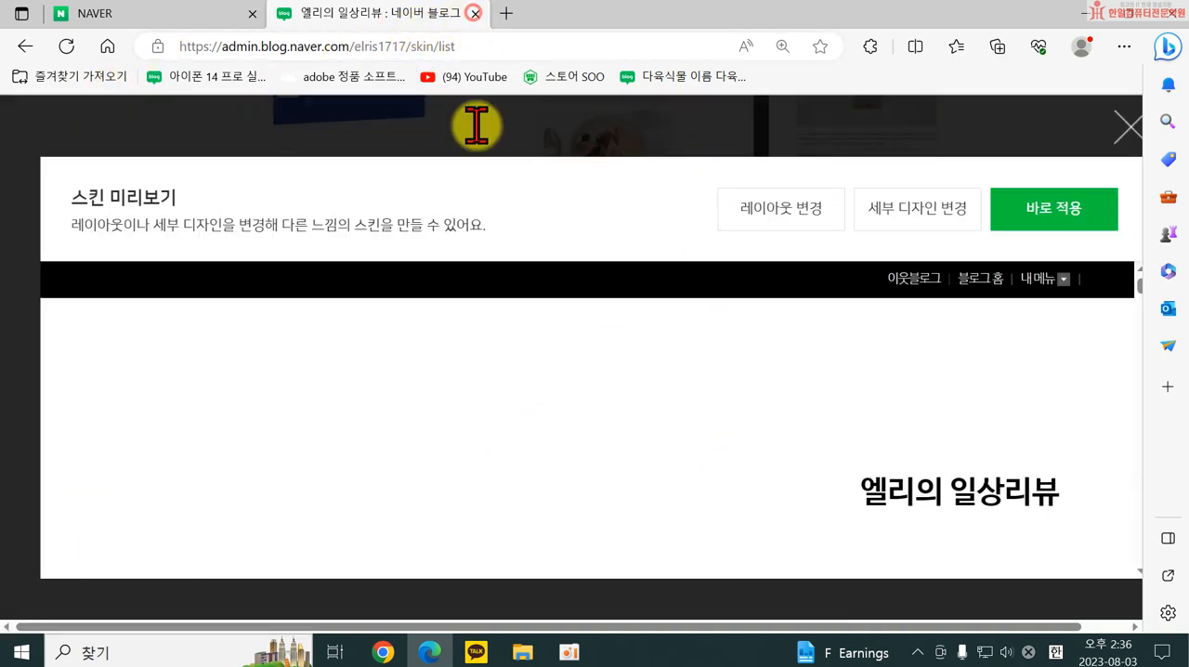
click(474, 13)
Reopen the account's own blog from the Naver home page and go from it to 블로그 홈.
scroll(827, 331, up, 3)
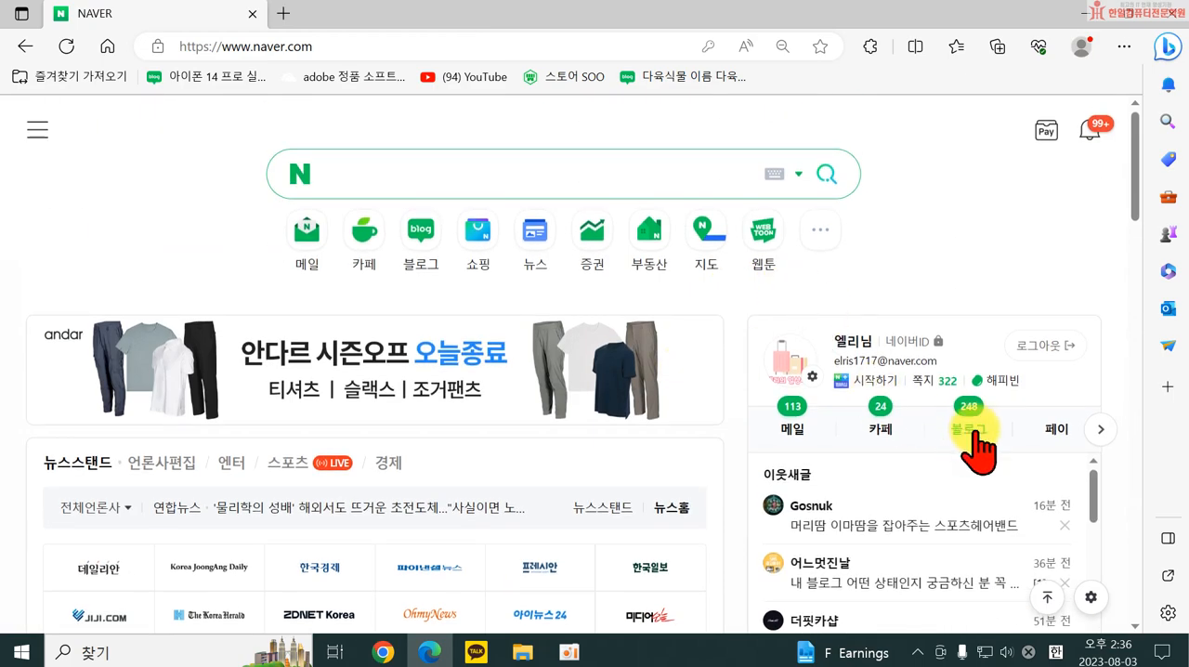
mouse_move(973, 433)
scroll(902, 510, down, 6)
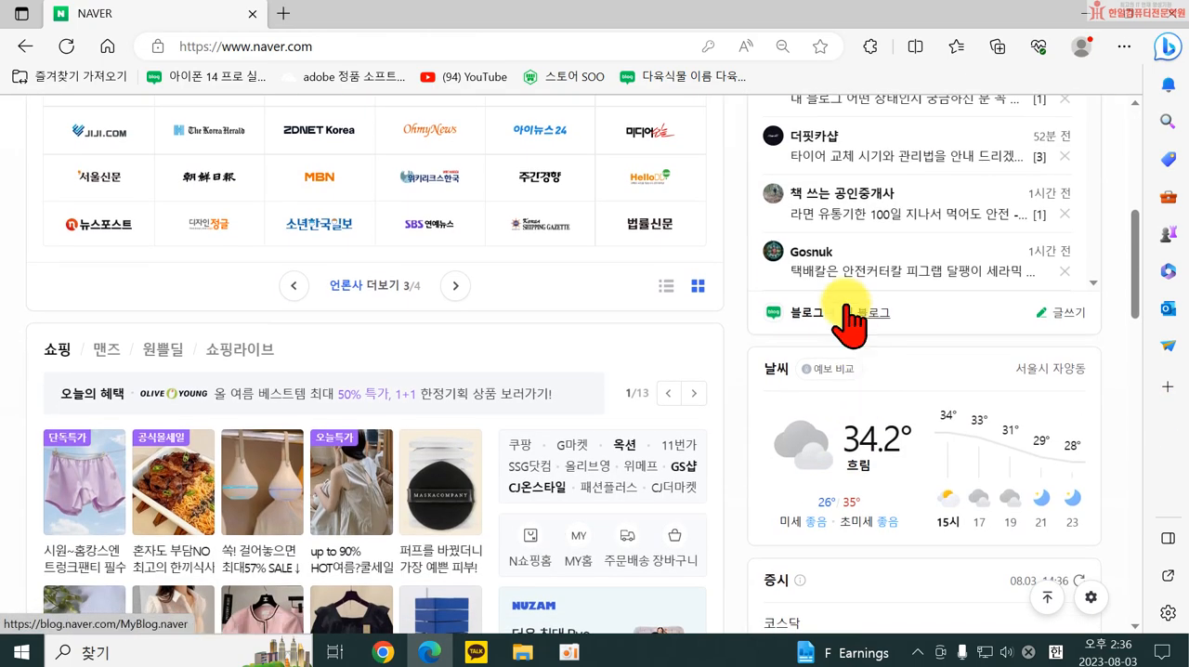
click(866, 316)
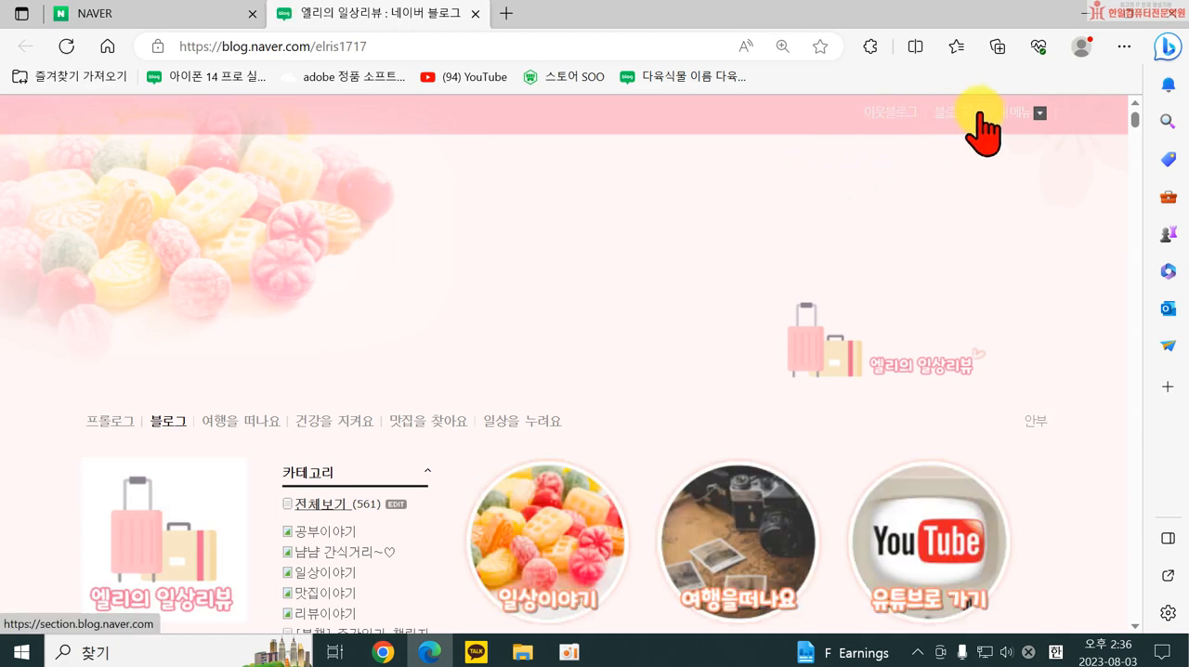
click(967, 111)
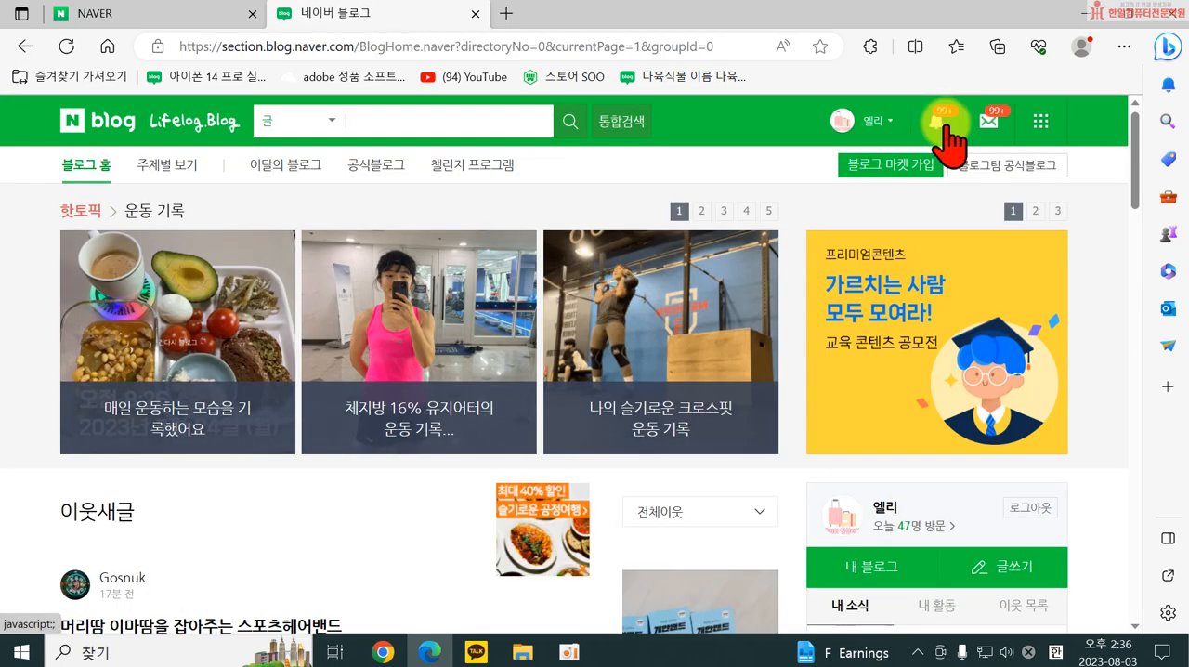
Open 내 블로그 from the blog home page, dismiss the challenge pop-up, and open the blog's 관리 page.
click(860, 574)
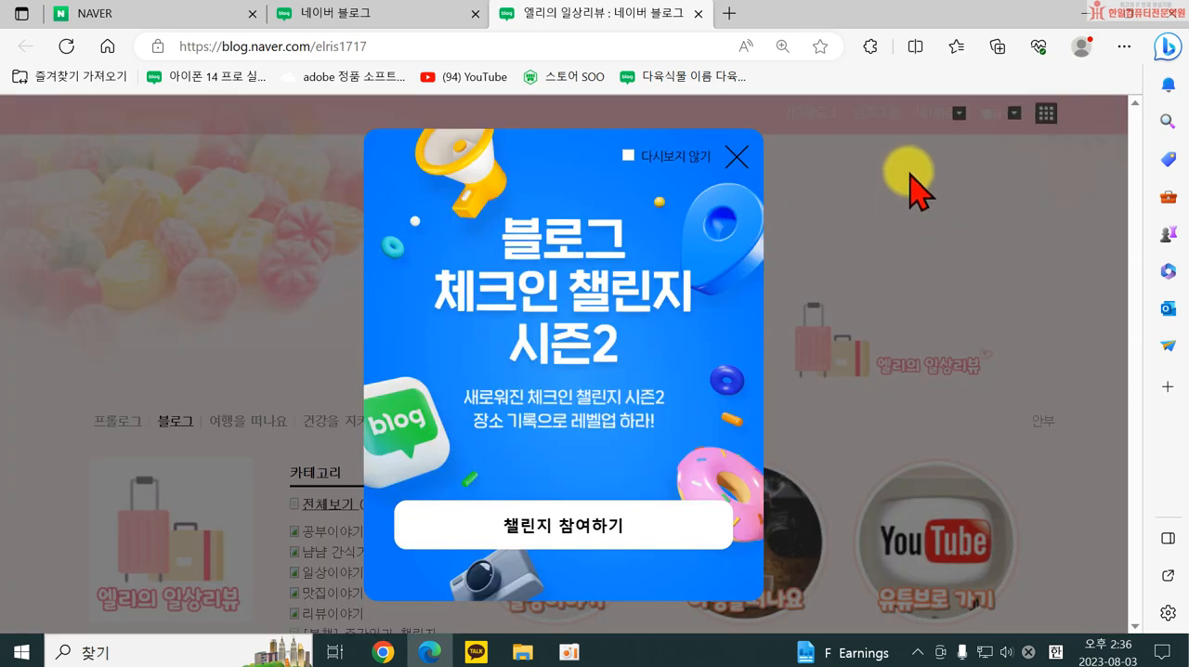
click(741, 155)
click(948, 114)
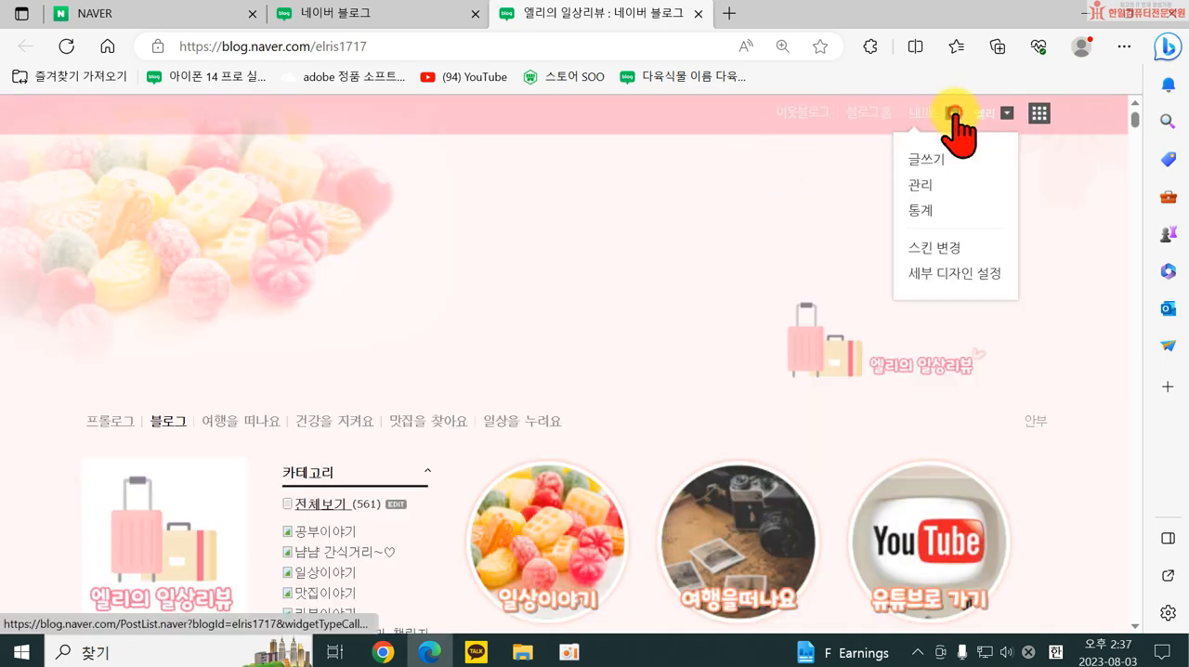
click(914, 186)
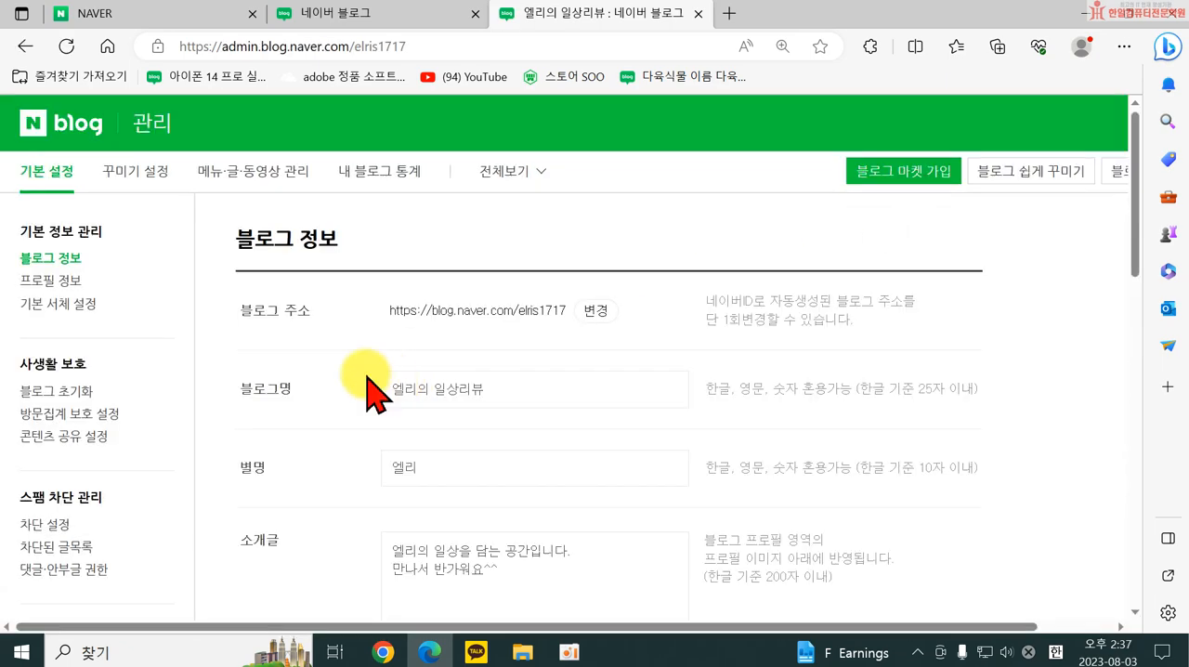
Apply the 베이직 skin from the second page of 스킨 선택 and open the blog to check it.
click(128, 173)
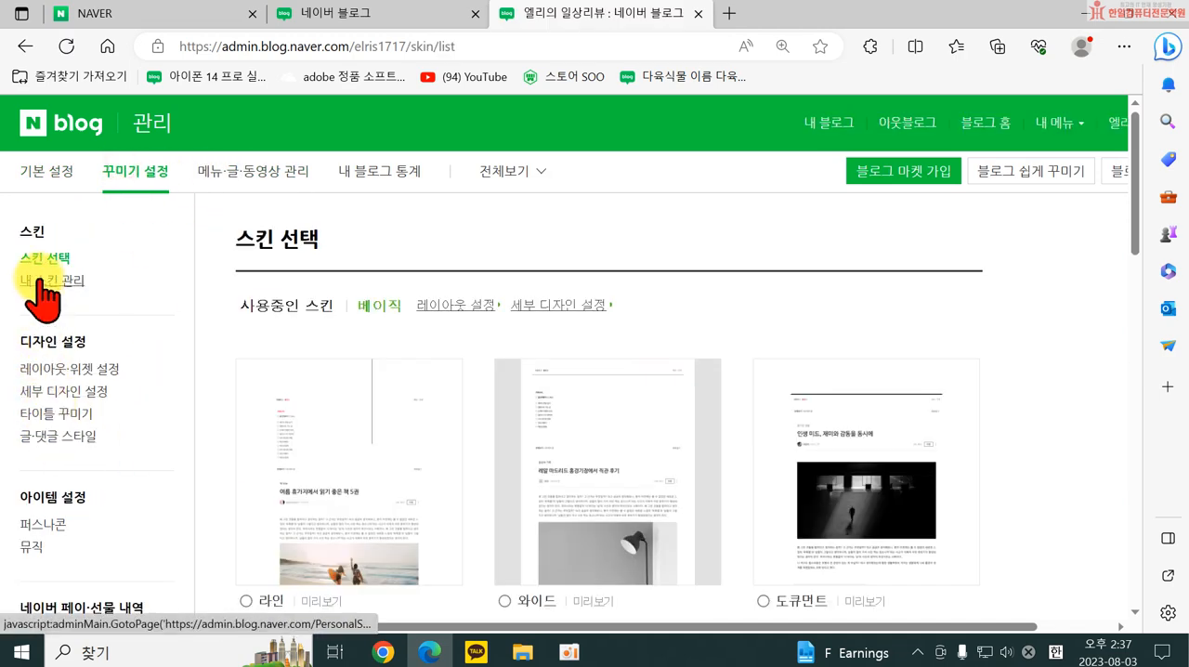
scroll(638, 437, down, 10)
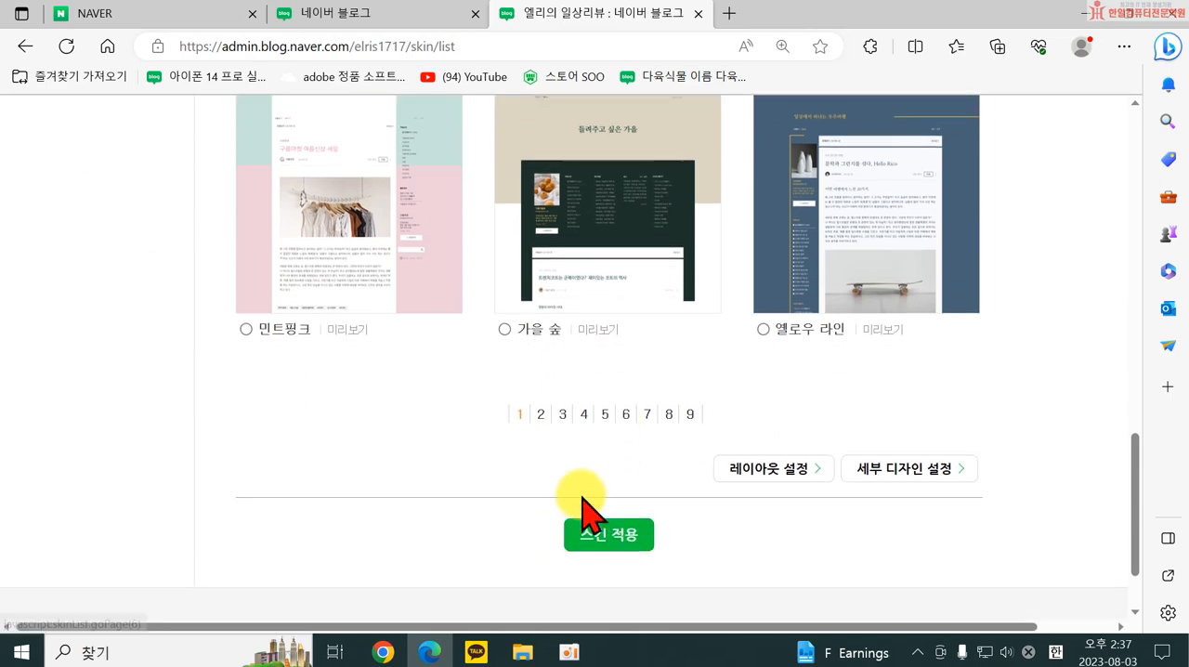
click(540, 414)
scroll(605, 464, down, 10)
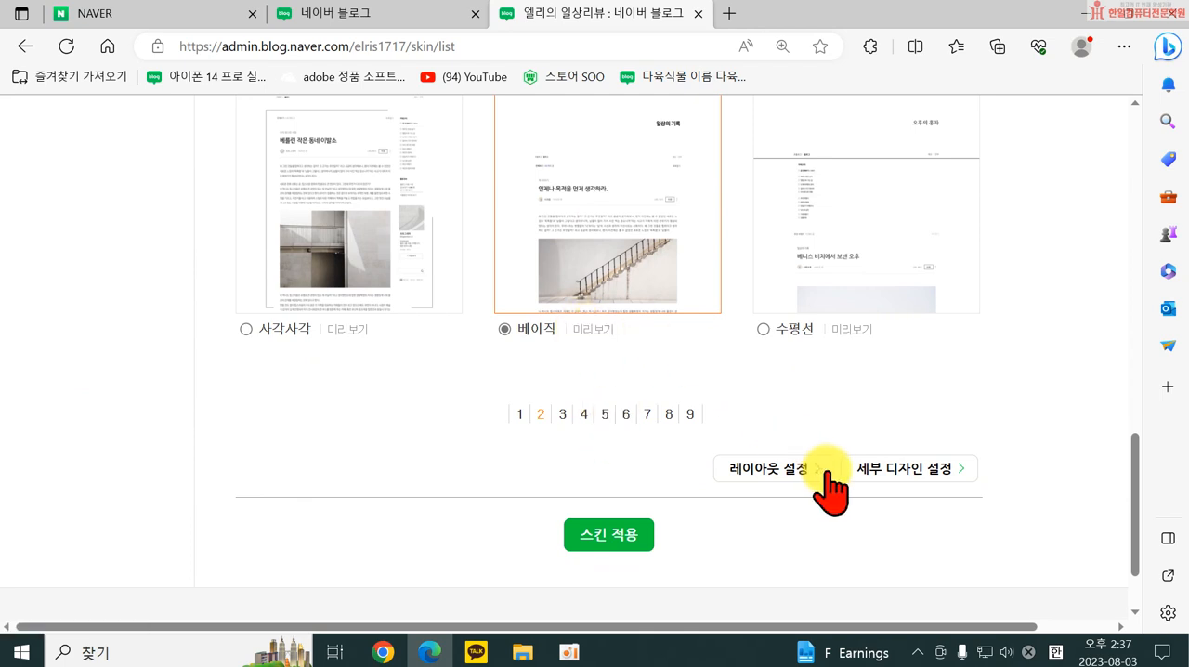
click(609, 537)
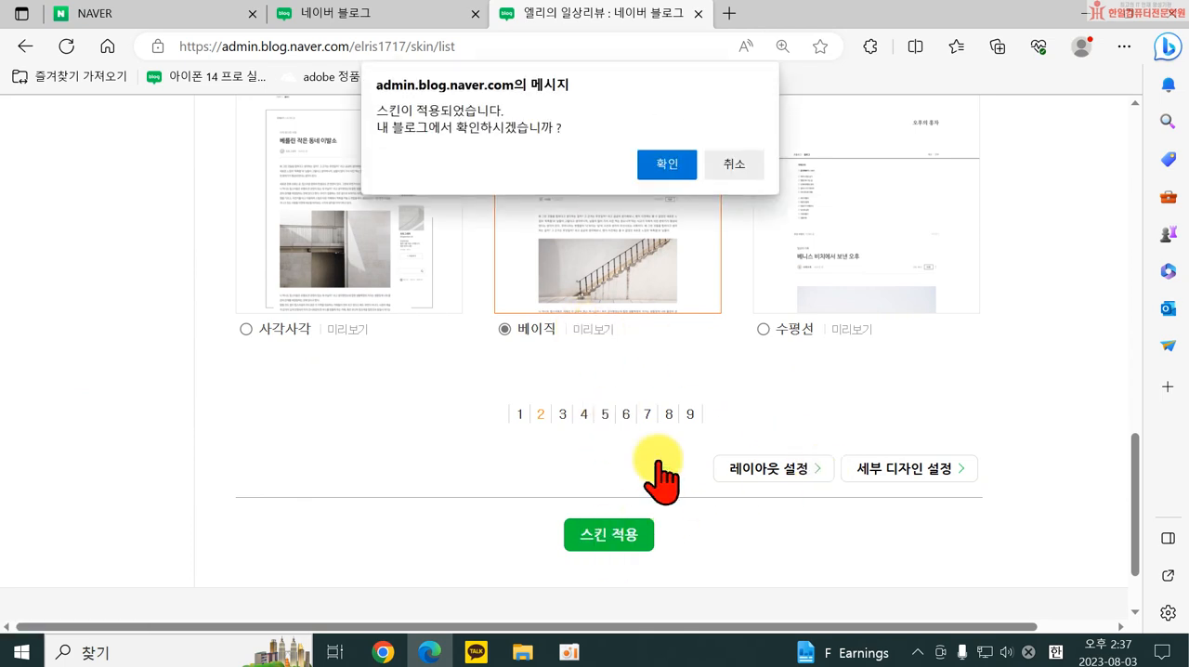
click(669, 165)
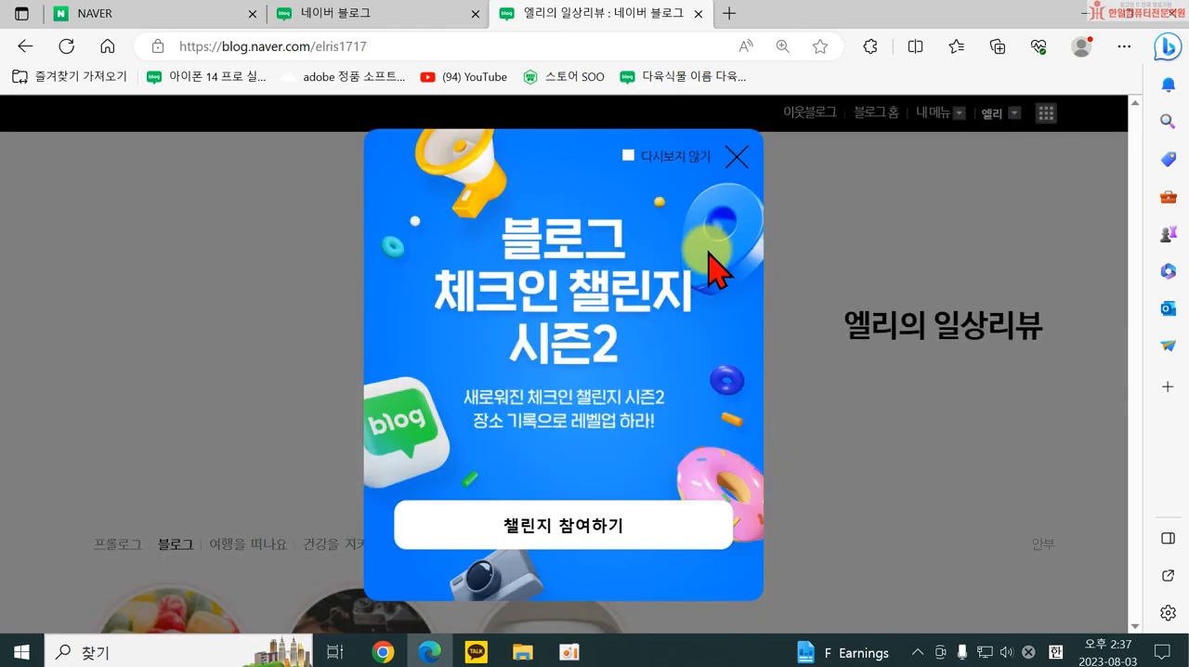
Examine the blog's title area, top menu, three round image widgets, post list and posts under the applied skin.
click(737, 152)
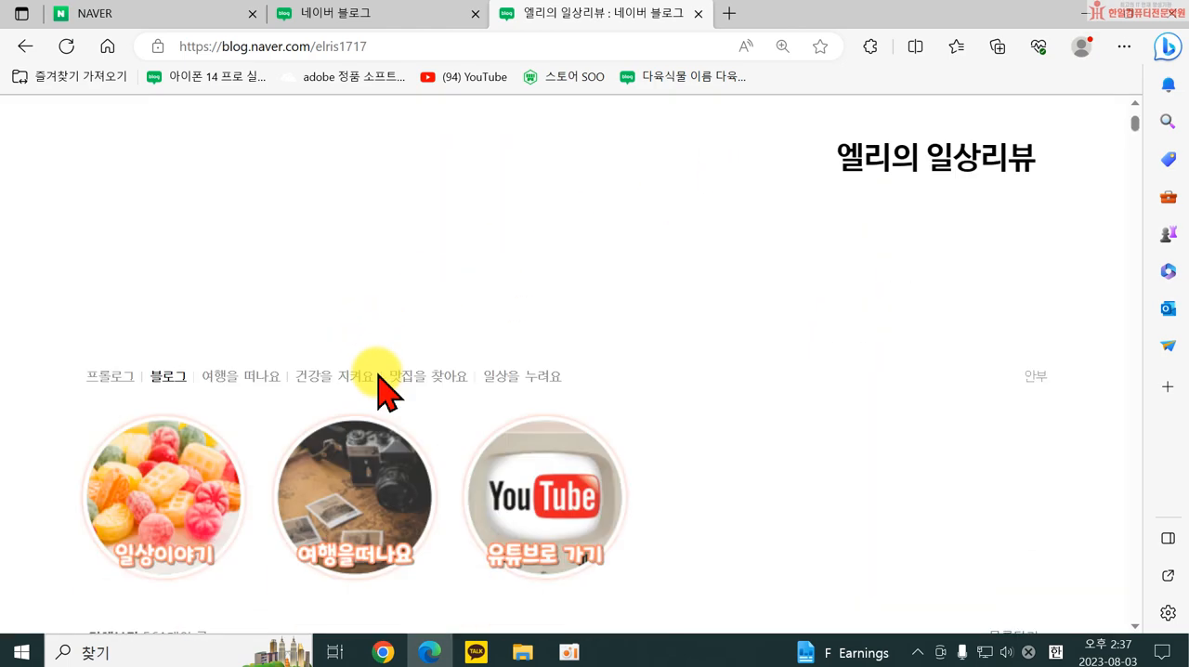
scroll(381, 391, down, 2)
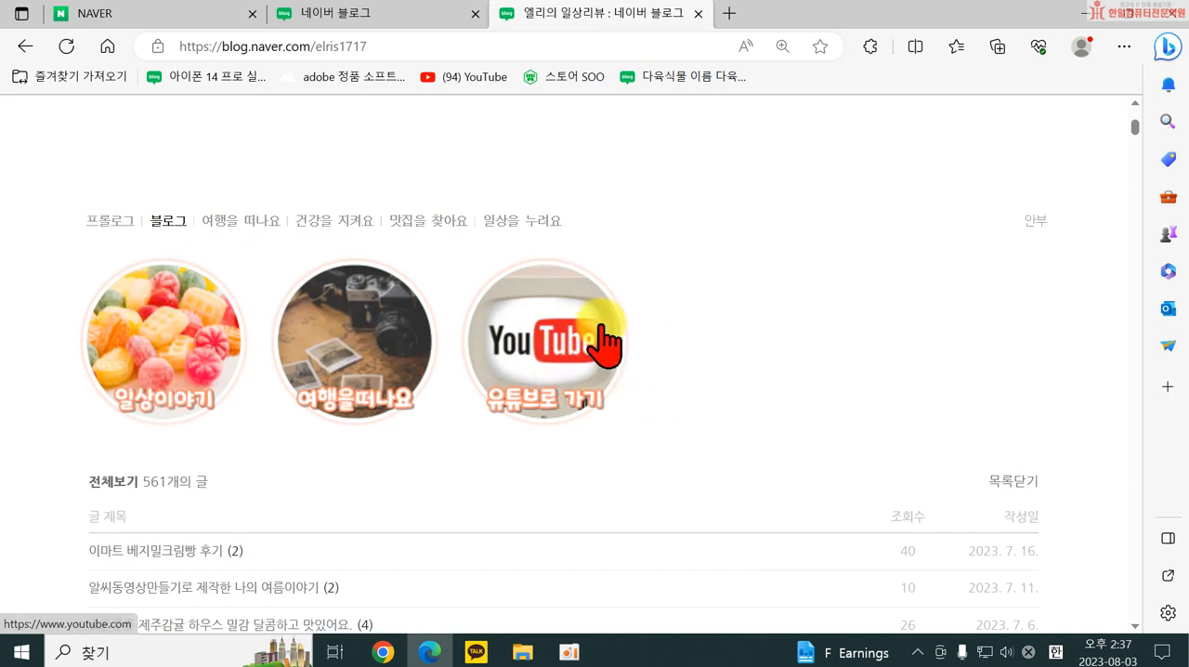
click(351, 355)
click(611, 391)
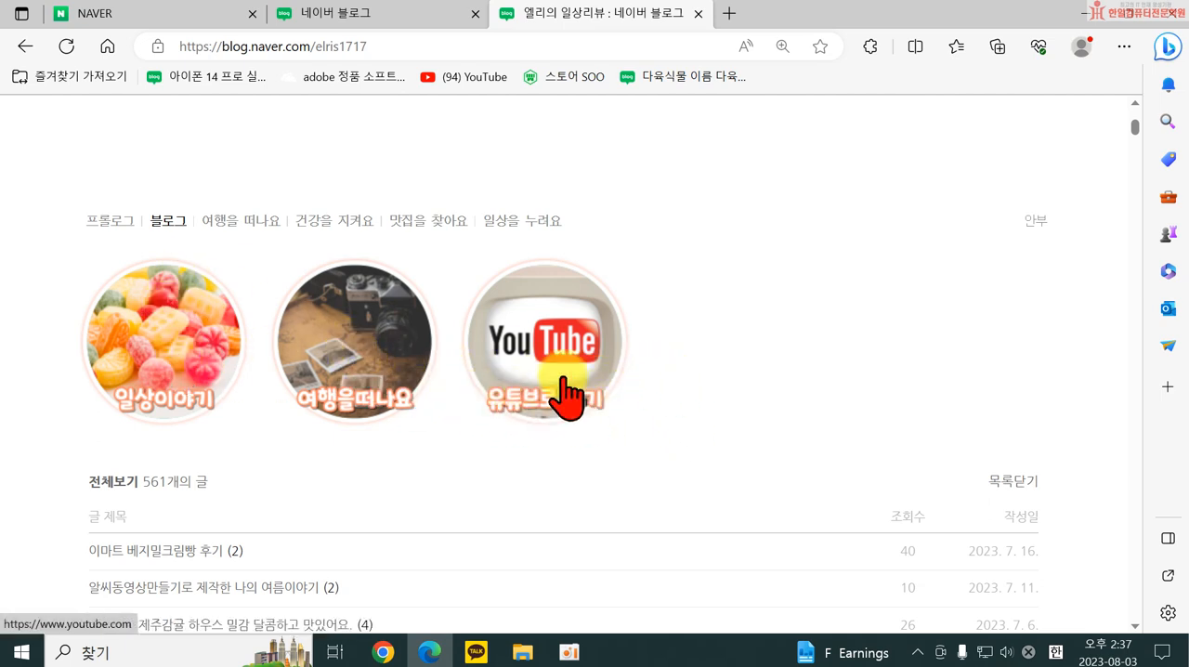
scroll(564, 371, up, 3)
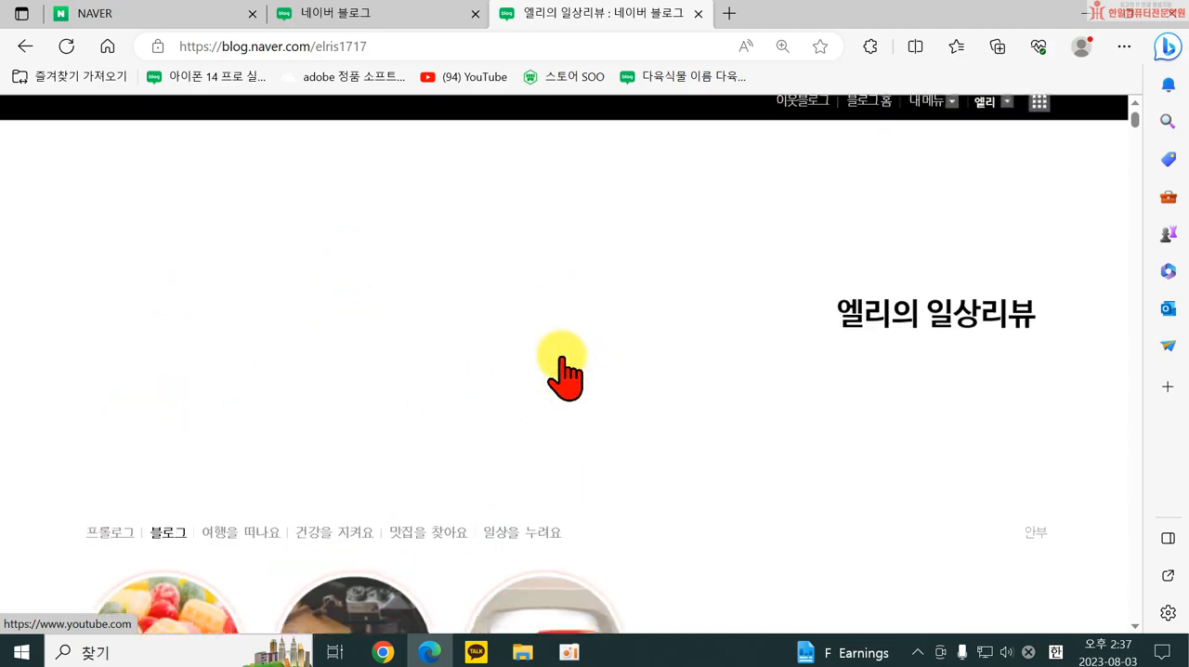
scroll(564, 372, down, 3)
scroll(316, 447, down, 1)
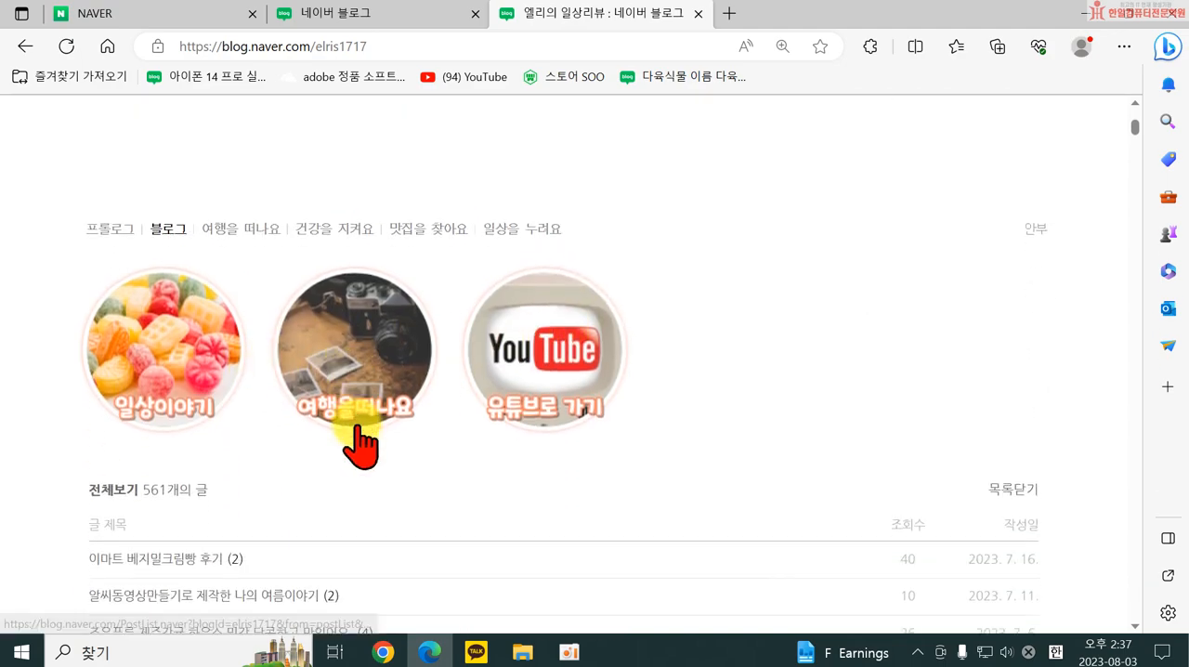
scroll(393, 428, down, 10)
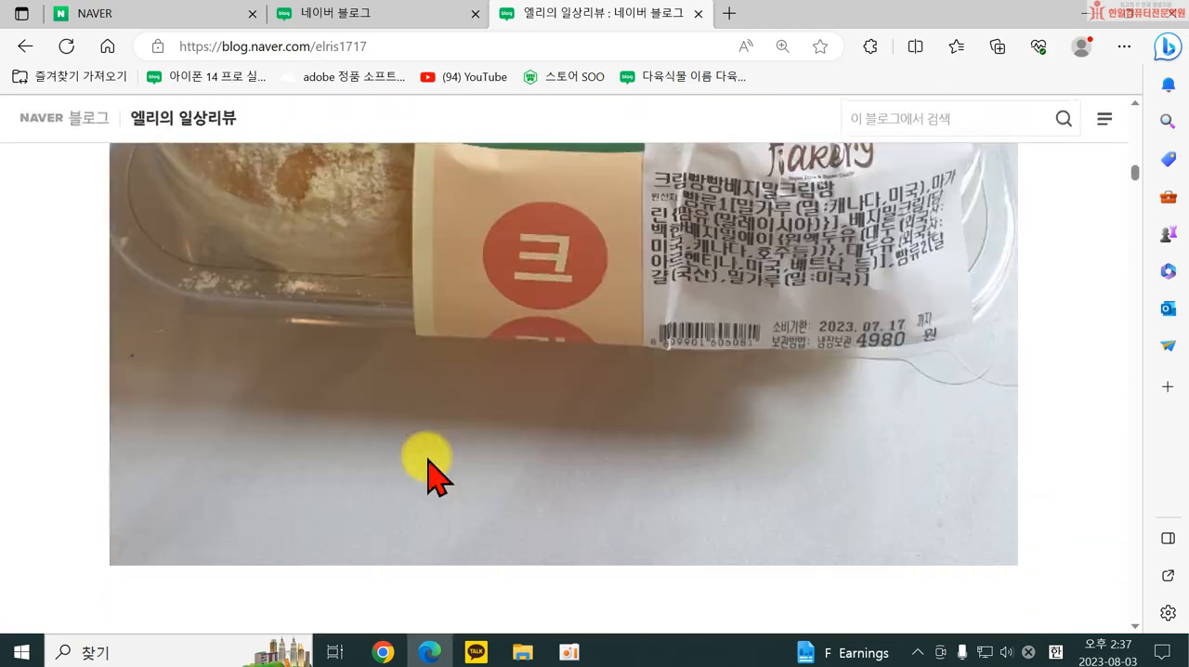
scroll(432, 474, down, 10)
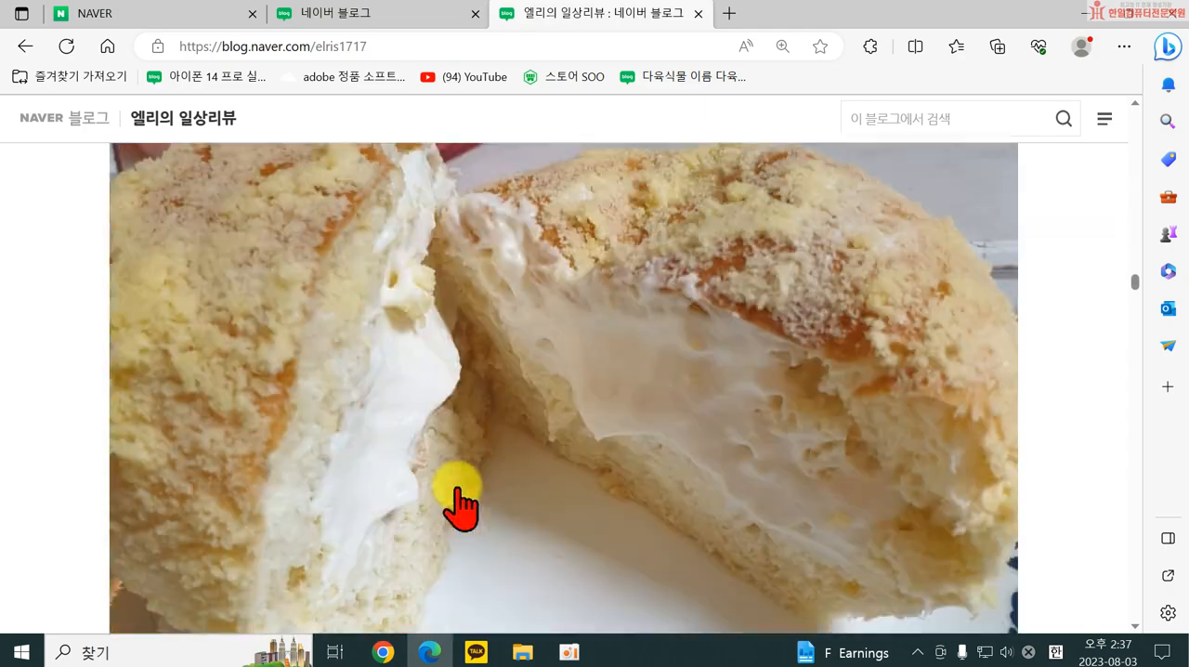
scroll(464, 507, down, 10)
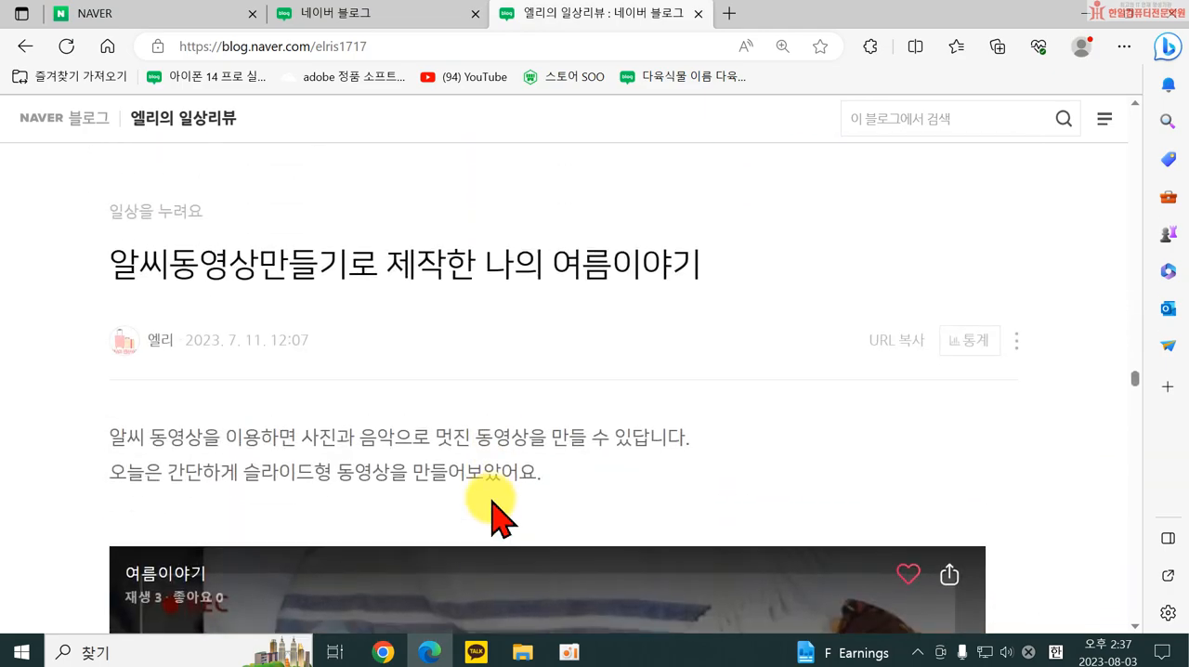
scroll(494, 503, down, 10)
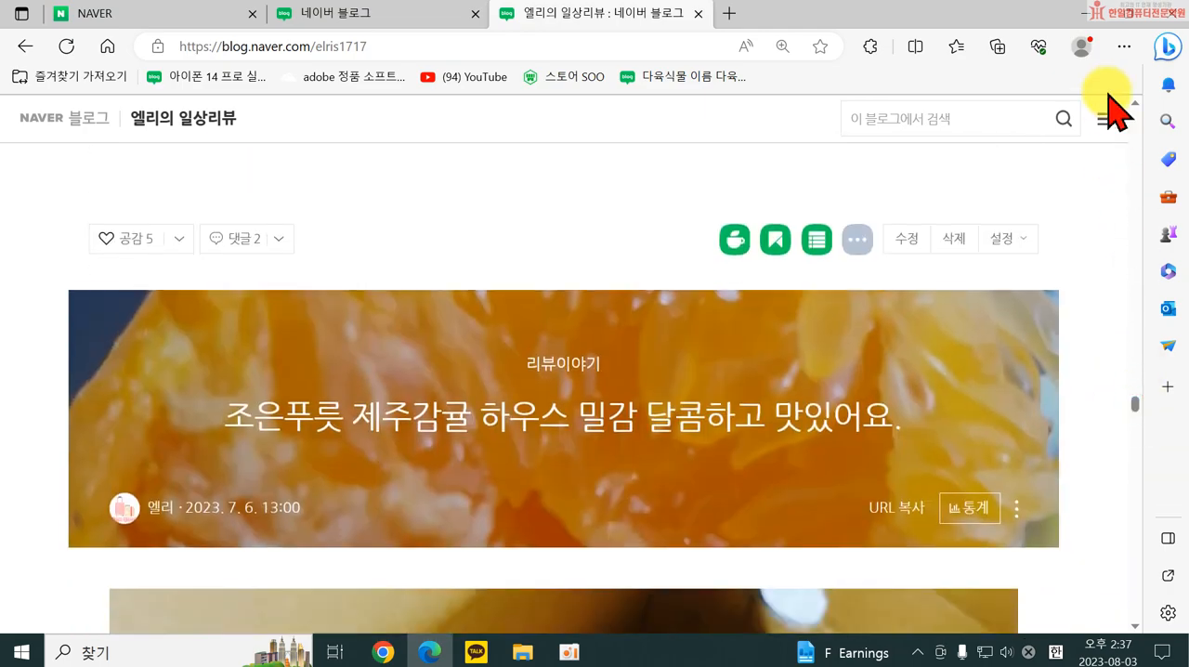
drag(1136, 406, 1137, 37)
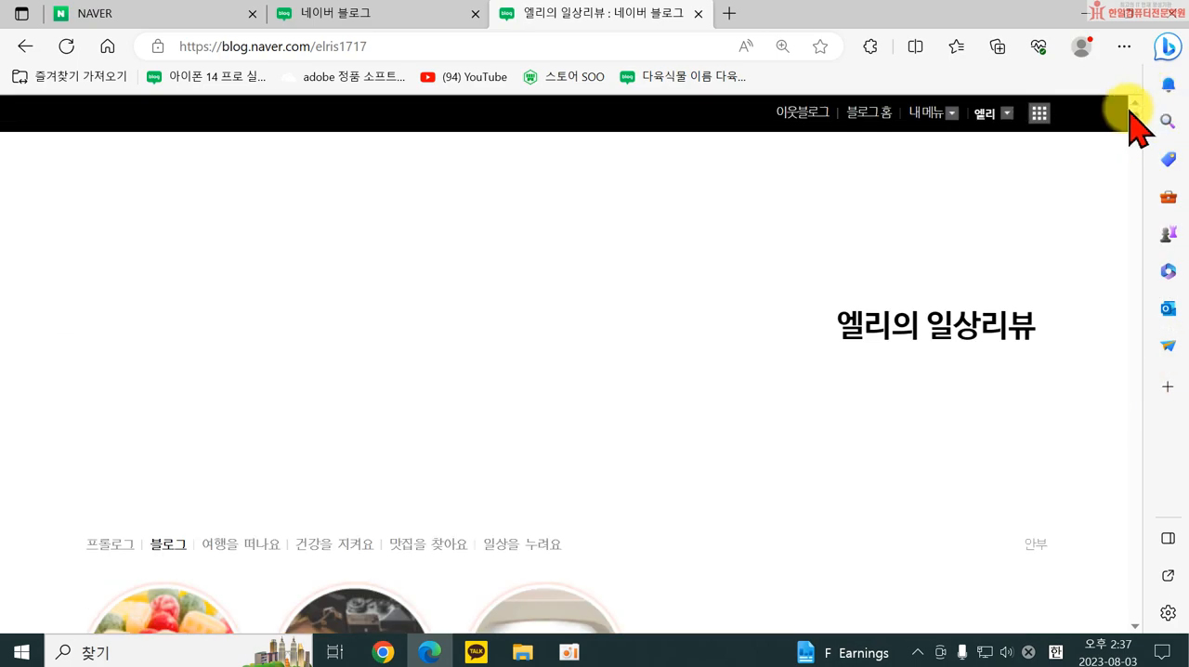
scroll(385, 478, down, 3)
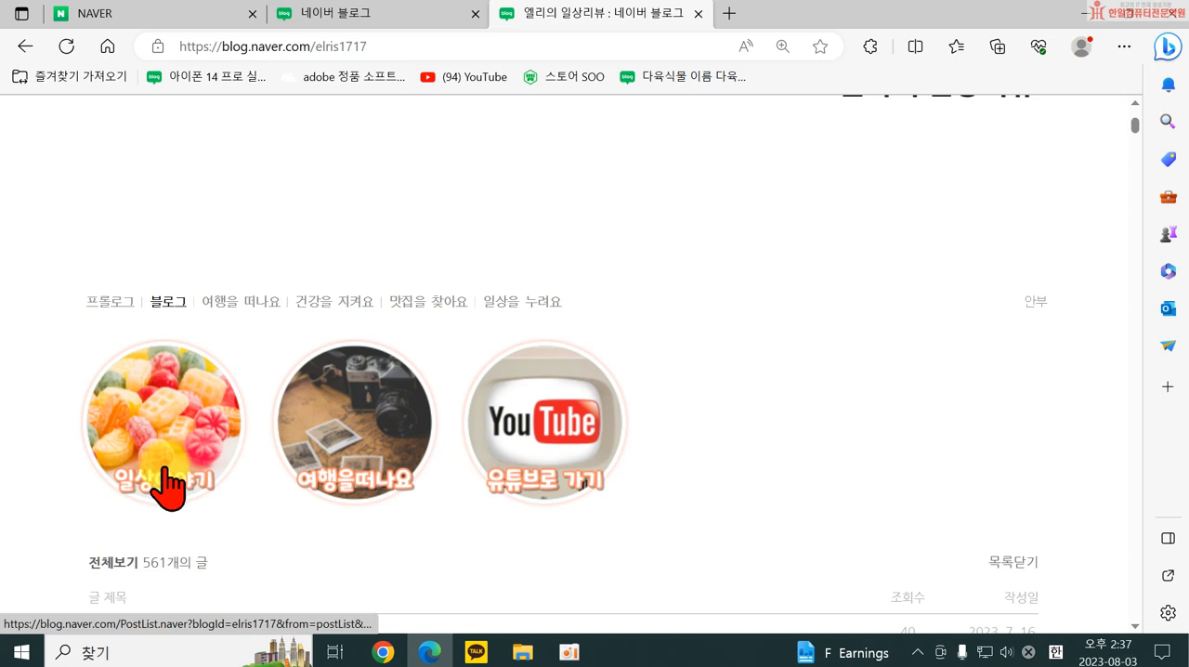
scroll(706, 307, up, 3)
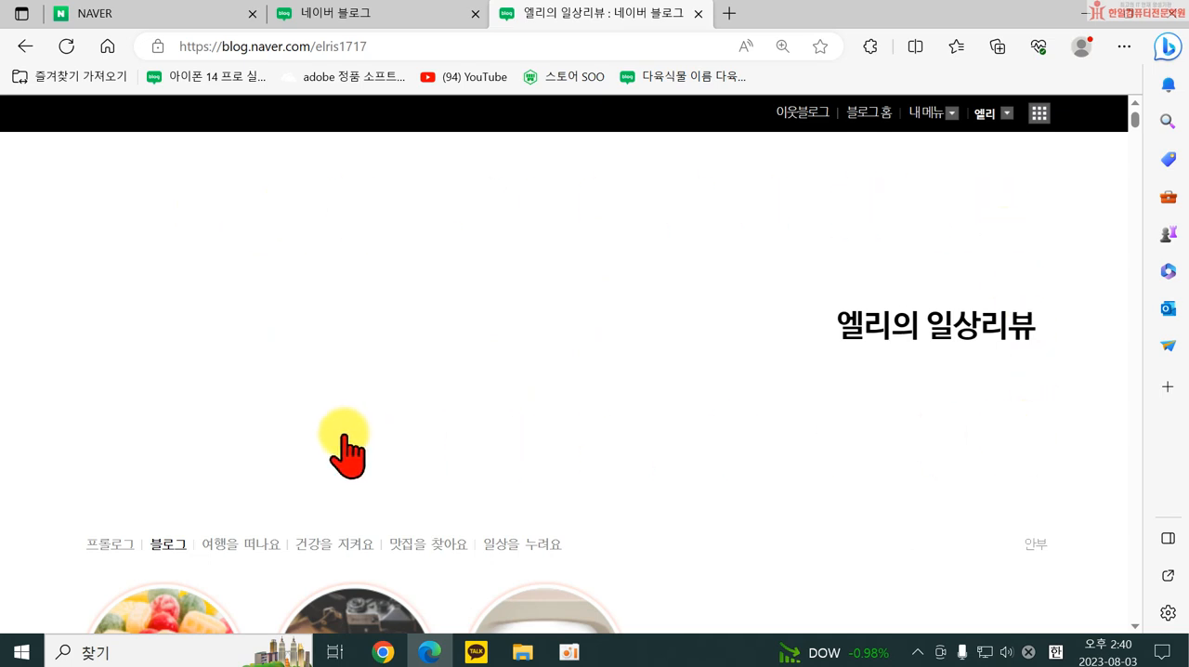
Open the blog's 관리 page and show the 블로그 settings within 메뉴·글·동영상 관리.
scroll(194, 438, down, 3)
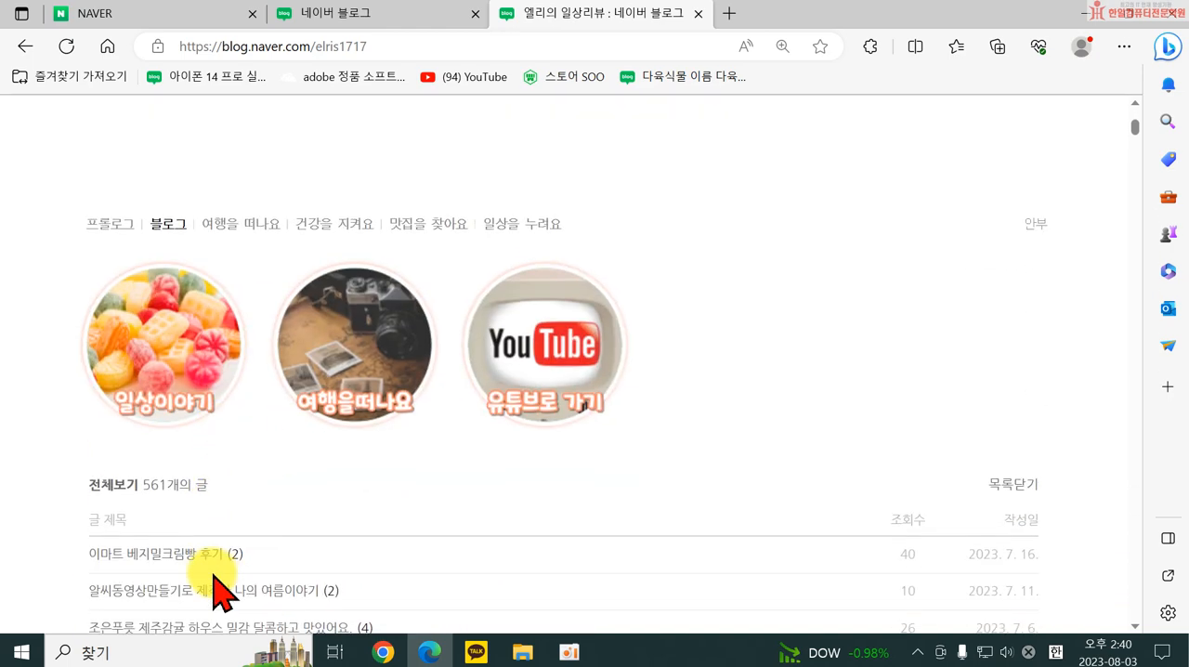
scroll(282, 415, up, 1)
scroll(75, 505, up, 1)
scroll(231, 430, down, 4)
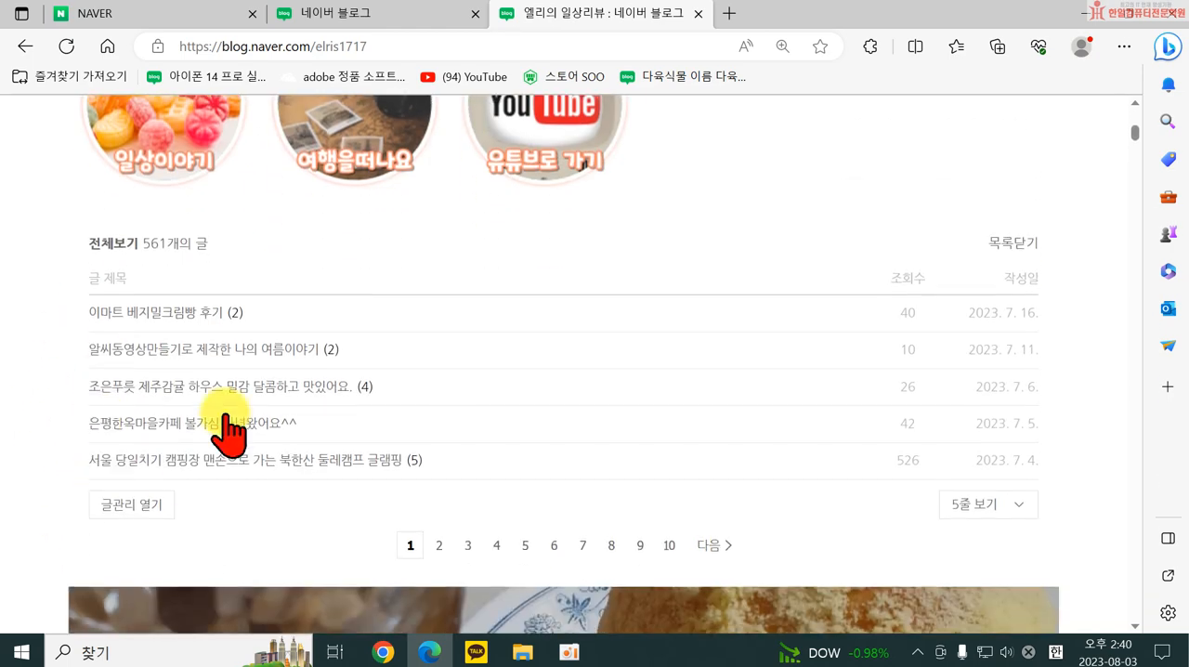
scroll(340, 403, up, 5)
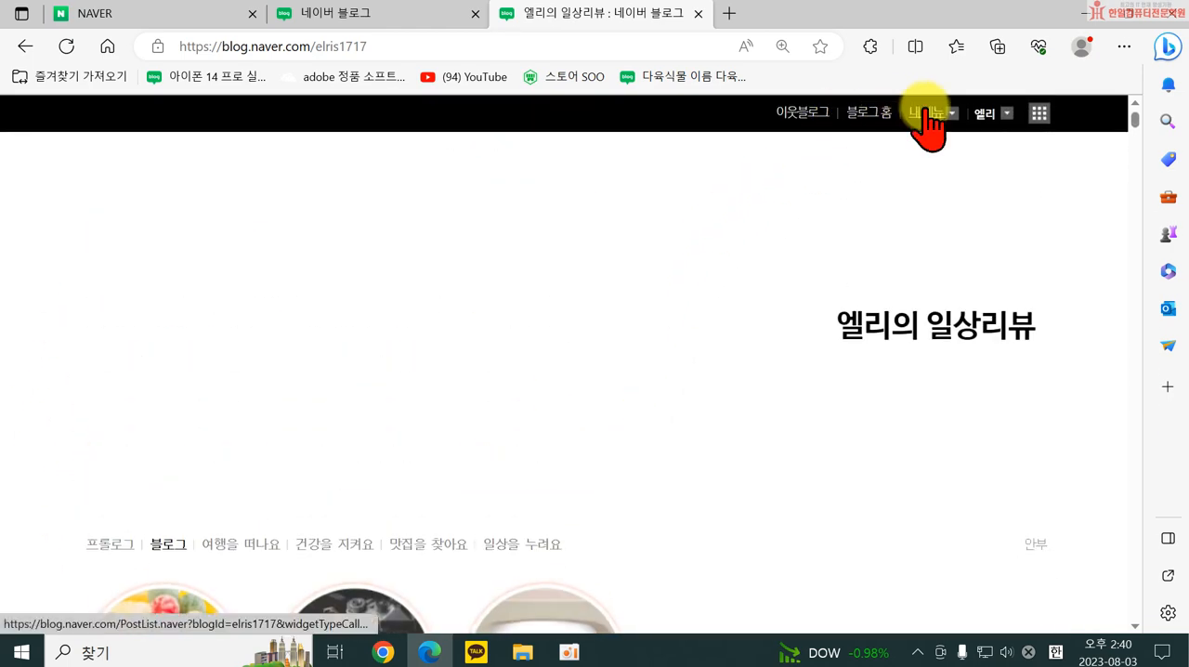
click(930, 111)
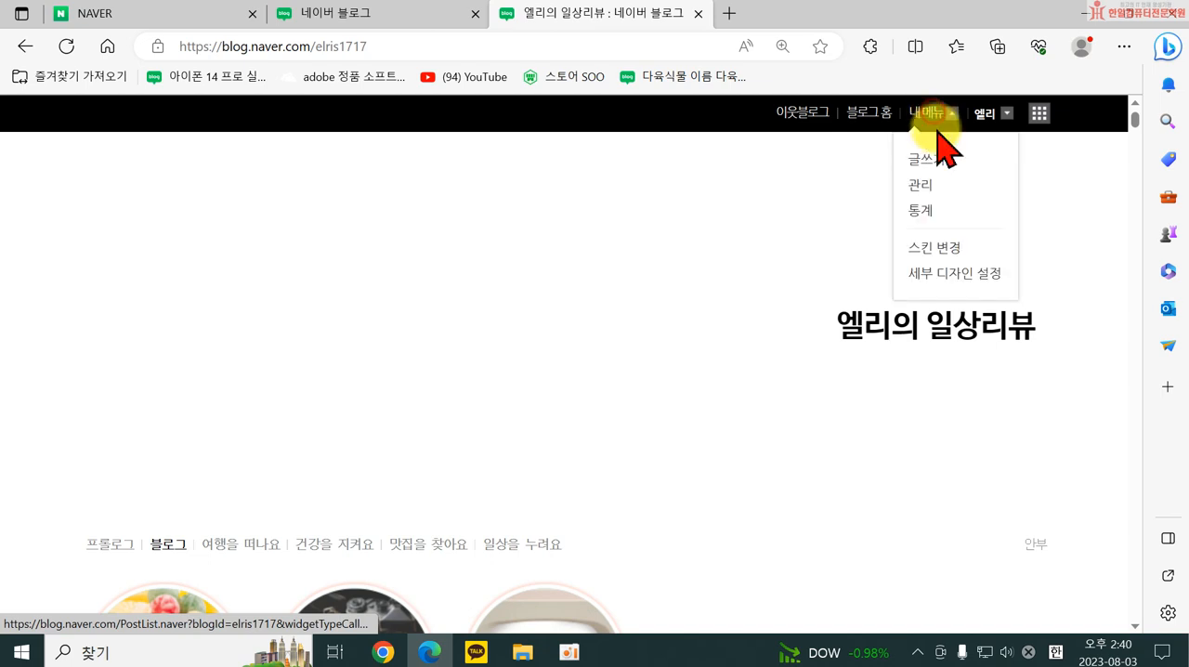
click(920, 186)
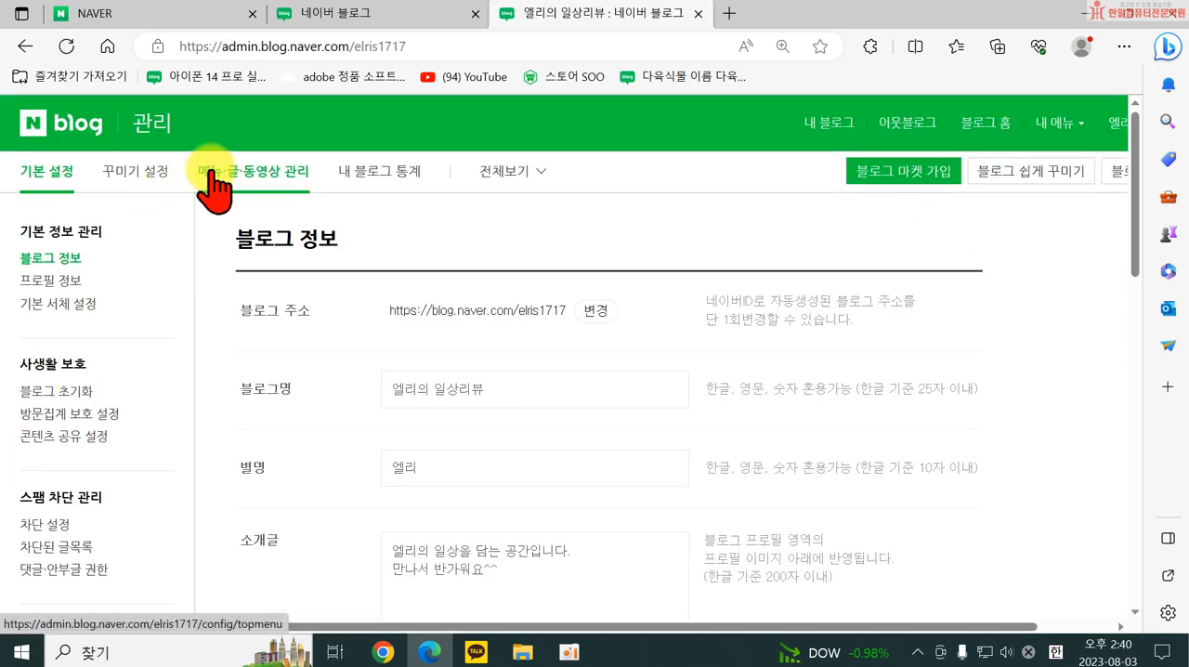
click(214, 184)
click(42, 281)
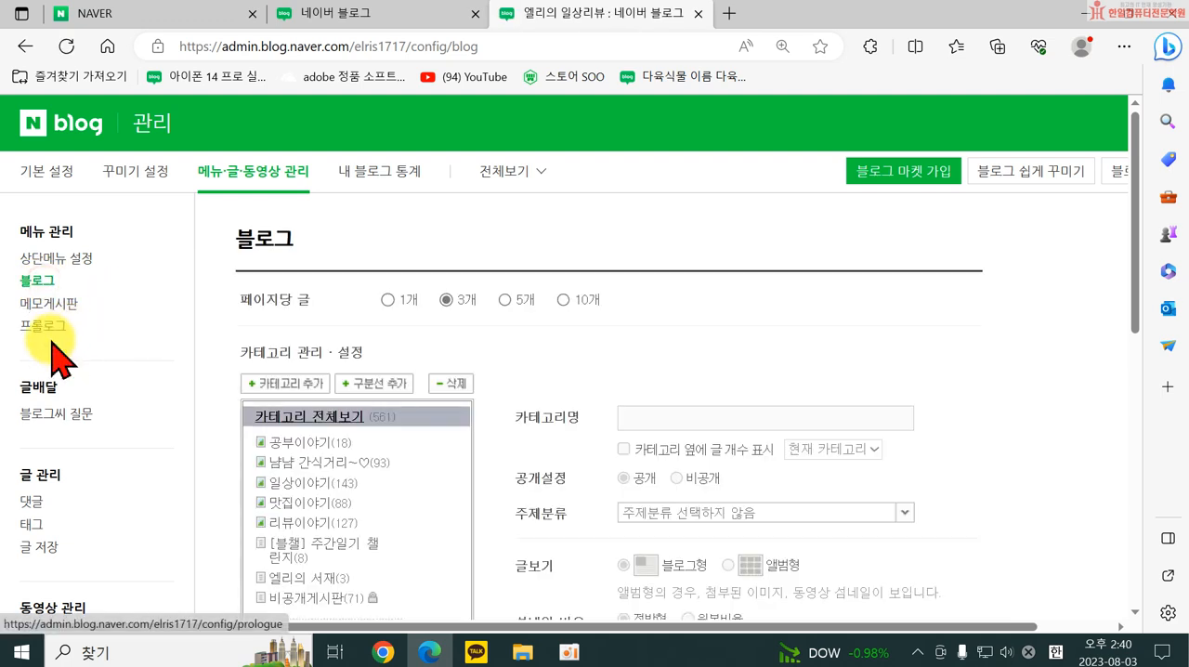
In 레이아웃·위젯 설정, choose the first layout, with one sidebar left of the posts, and apply it to the blog.
click(139, 172)
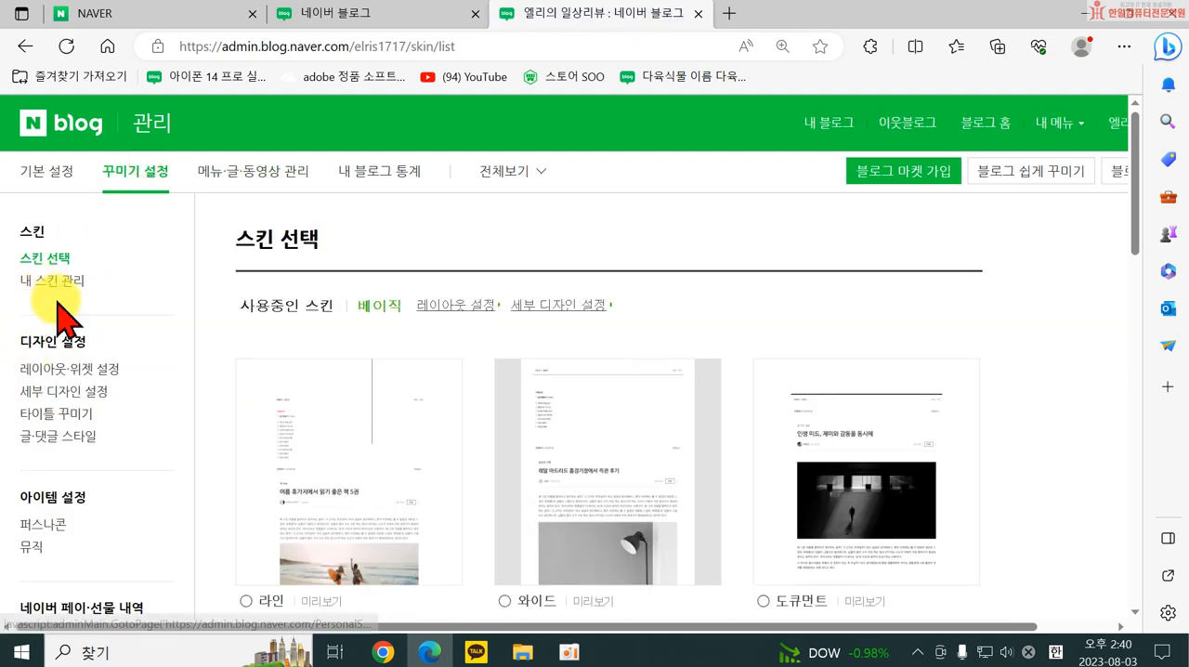
click(58, 369)
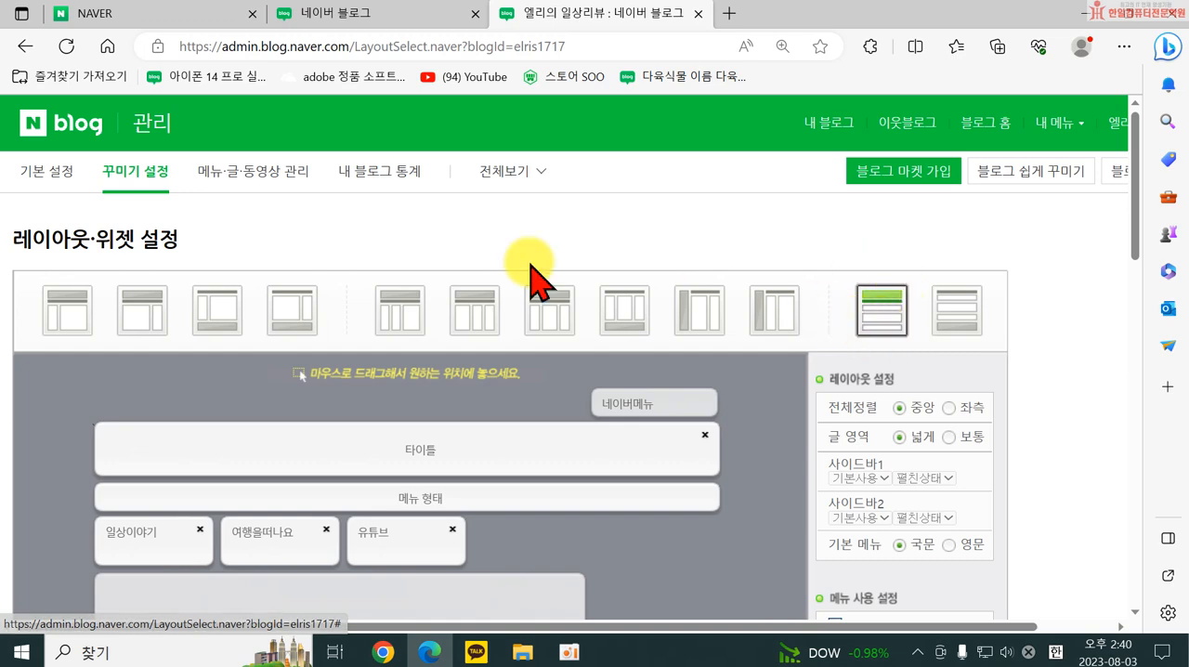
click(56, 320)
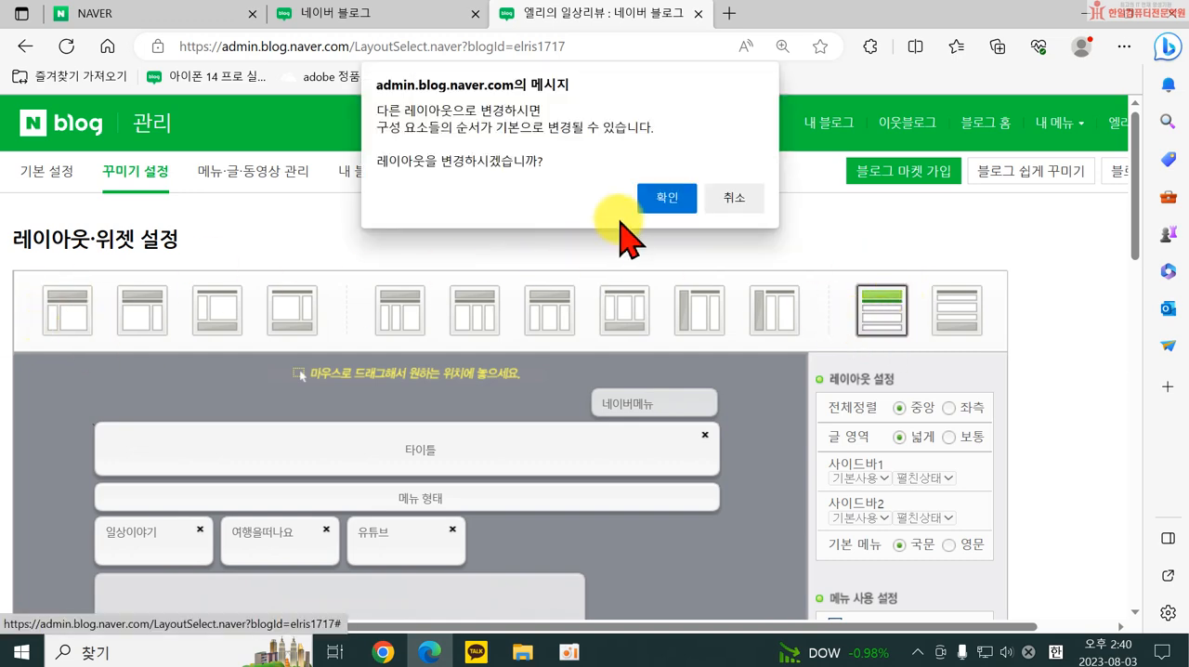
click(658, 197)
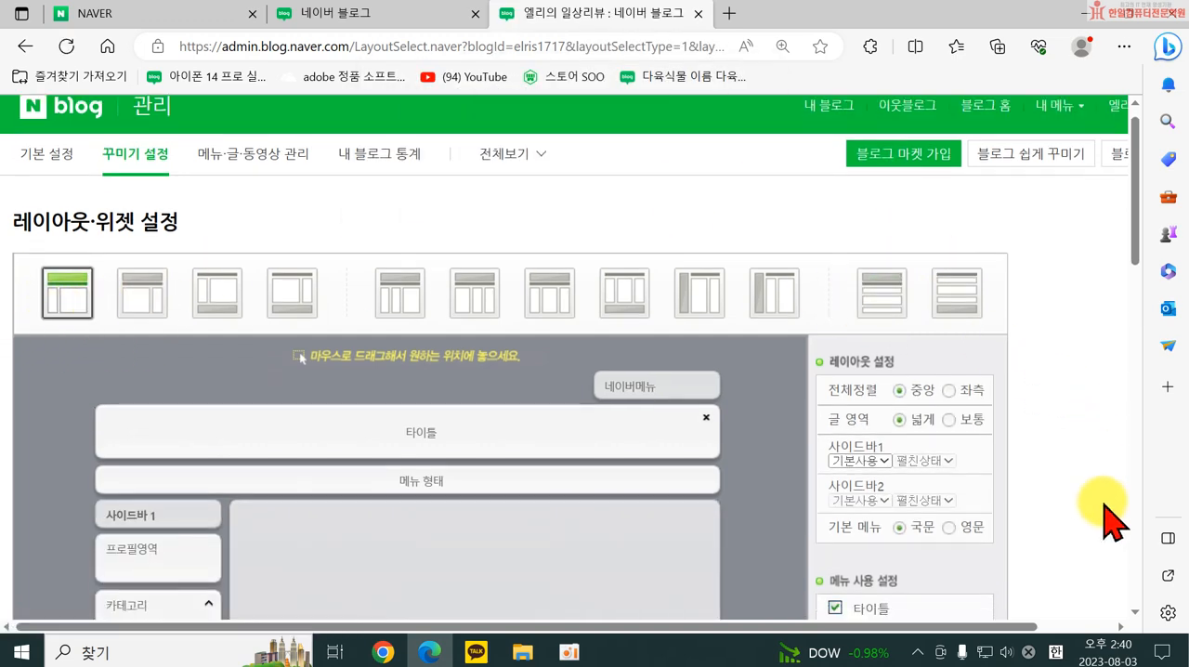
scroll(744, 538, down, 15)
click(462, 569)
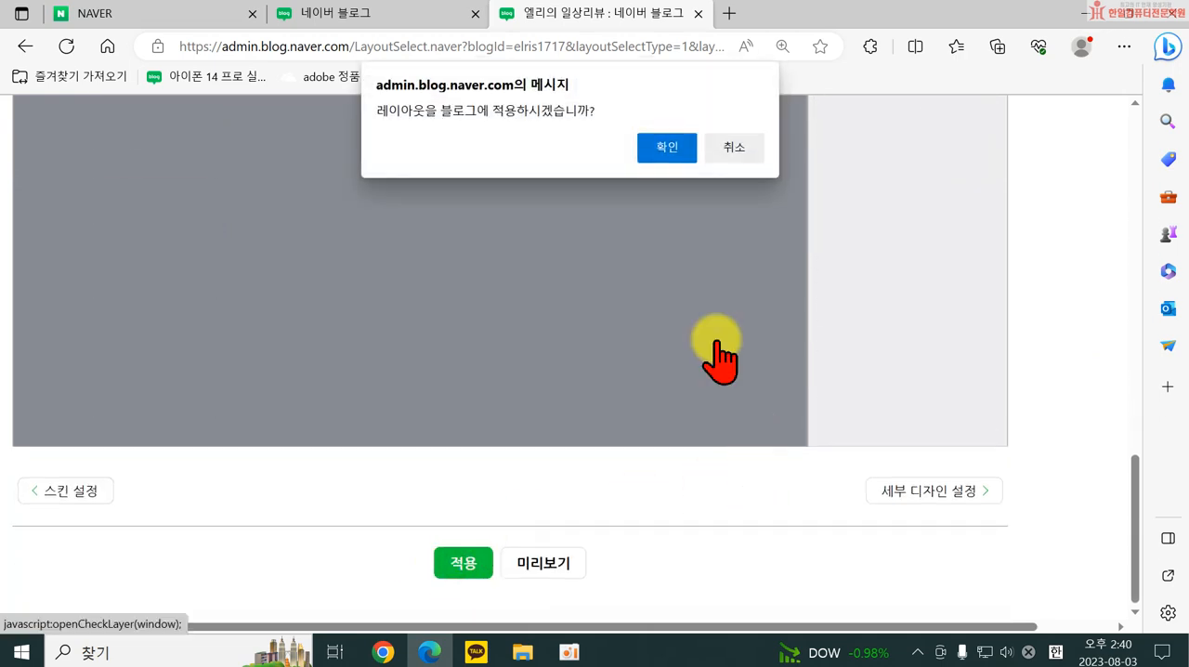
click(667, 149)
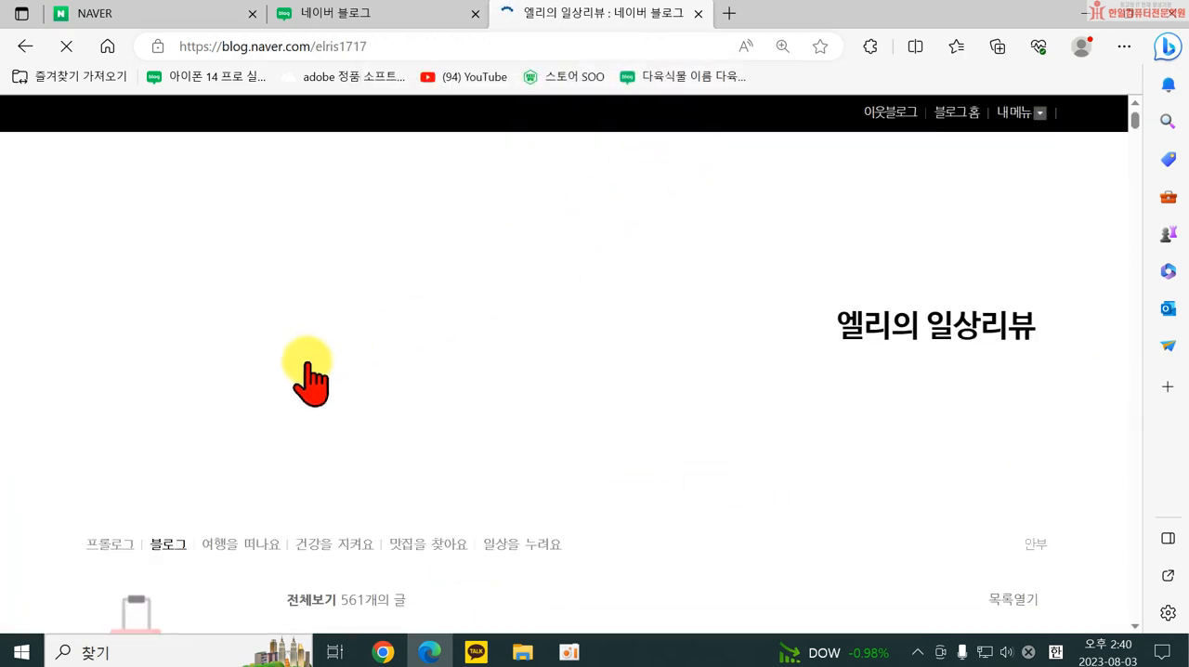
Examine the blog's new sidebar, from the profile and category list down to the activity information, search, map and post widgets.
scroll(279, 399, down, 4)
scroll(213, 545, down, 6)
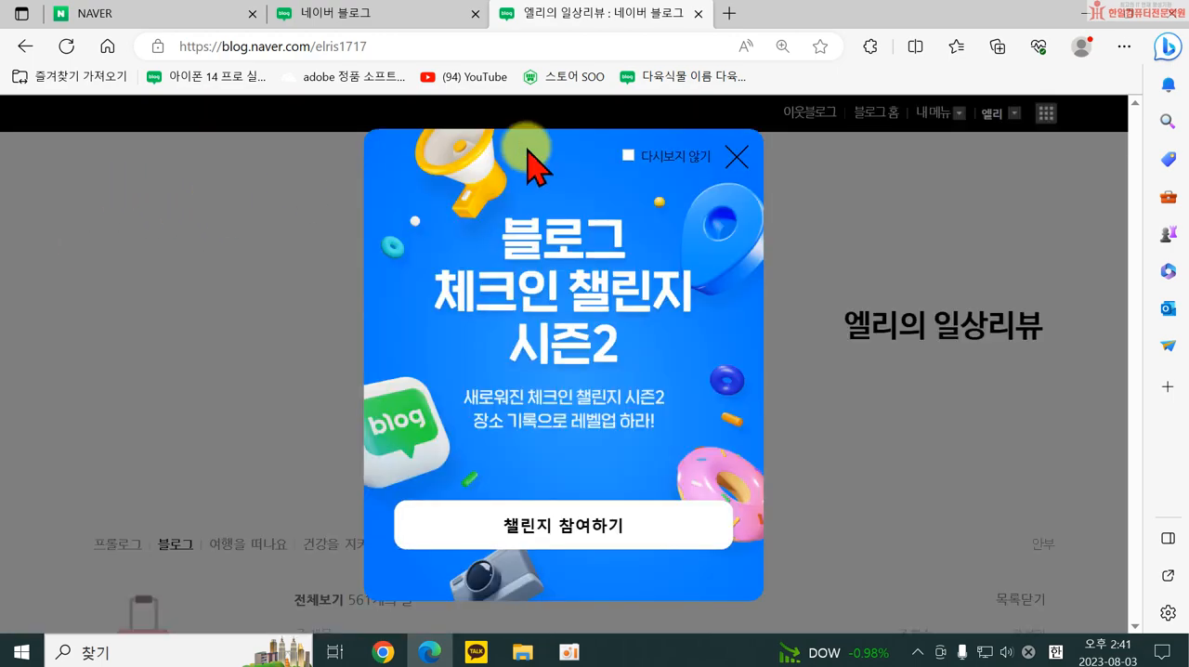
click(736, 156)
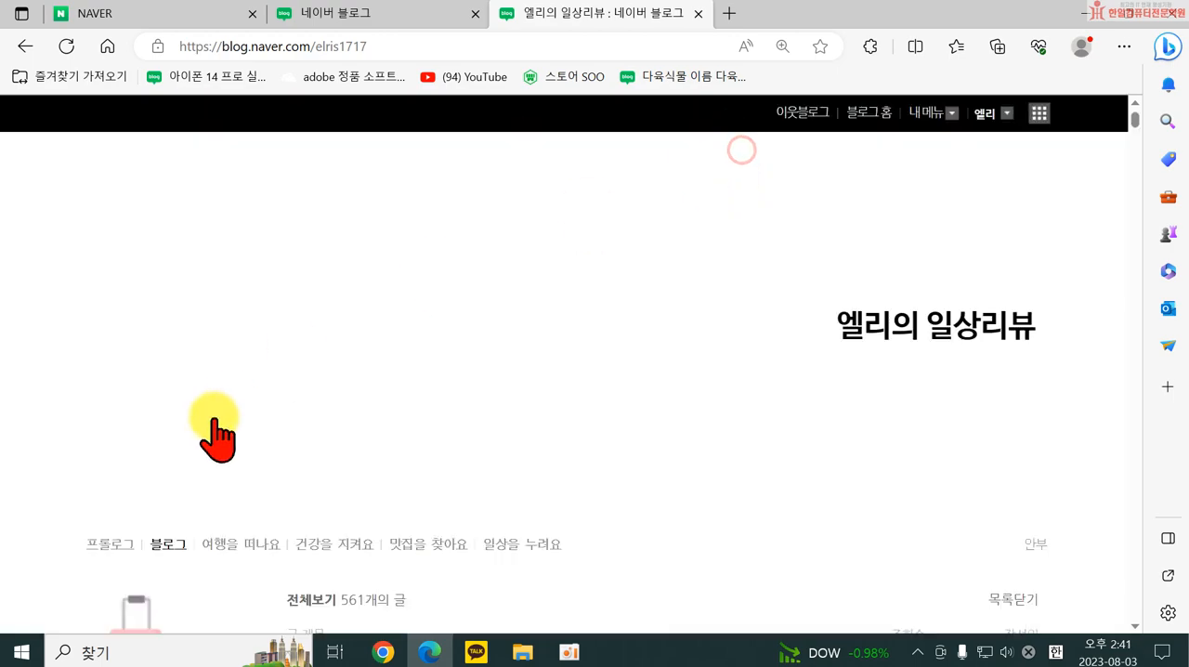
scroll(200, 445, down, 10)
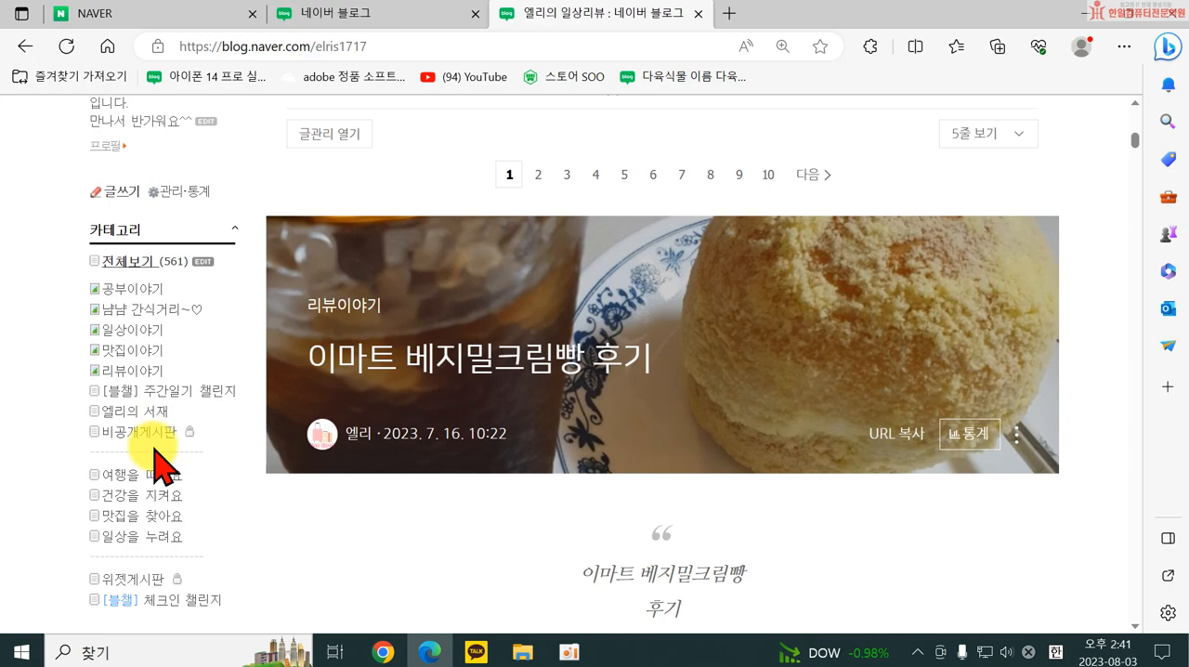
scroll(156, 320, up, 3)
scroll(148, 279, down, 3)
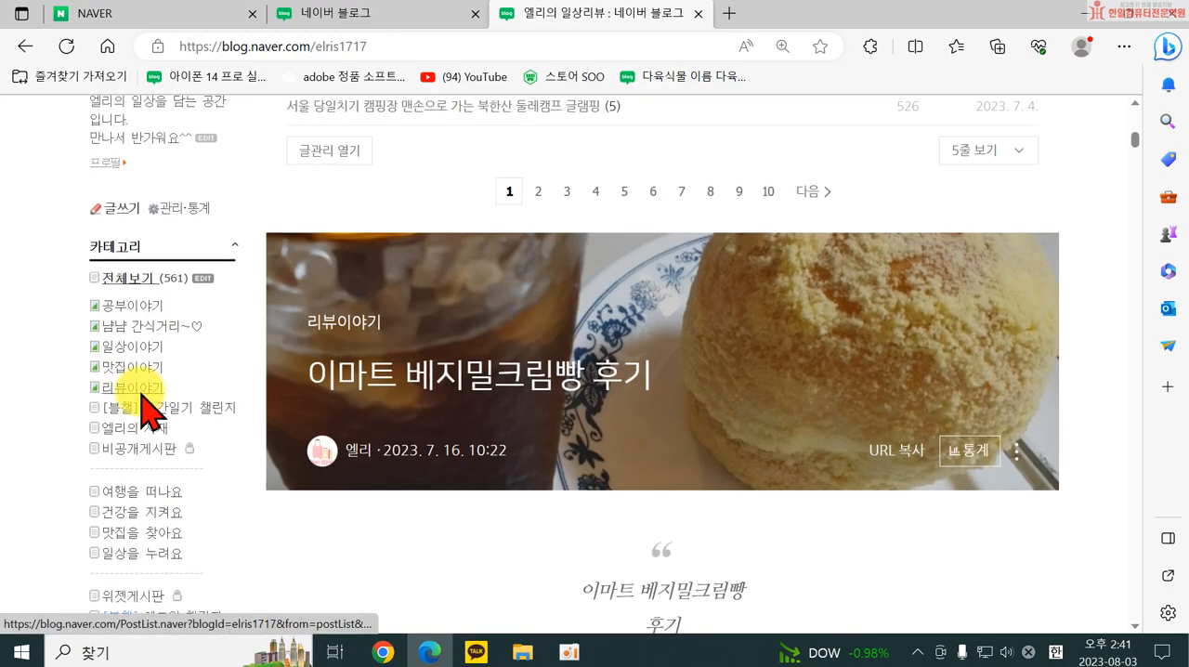
scroll(130, 434, down, 8)
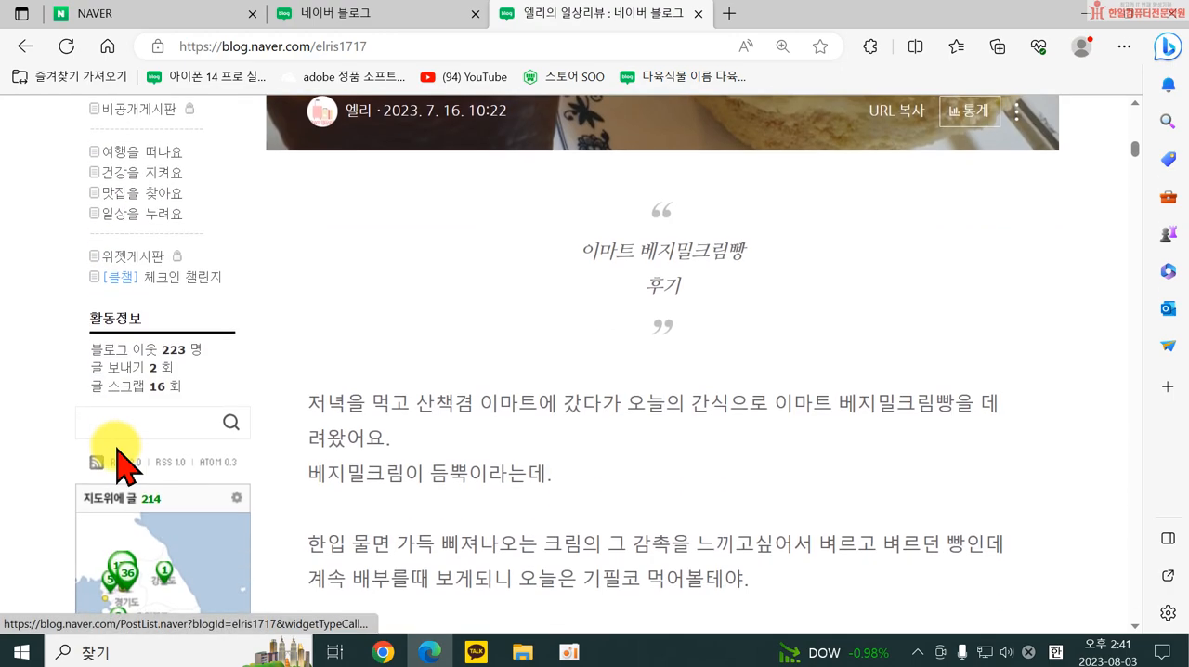
scroll(192, 557, down, 5)
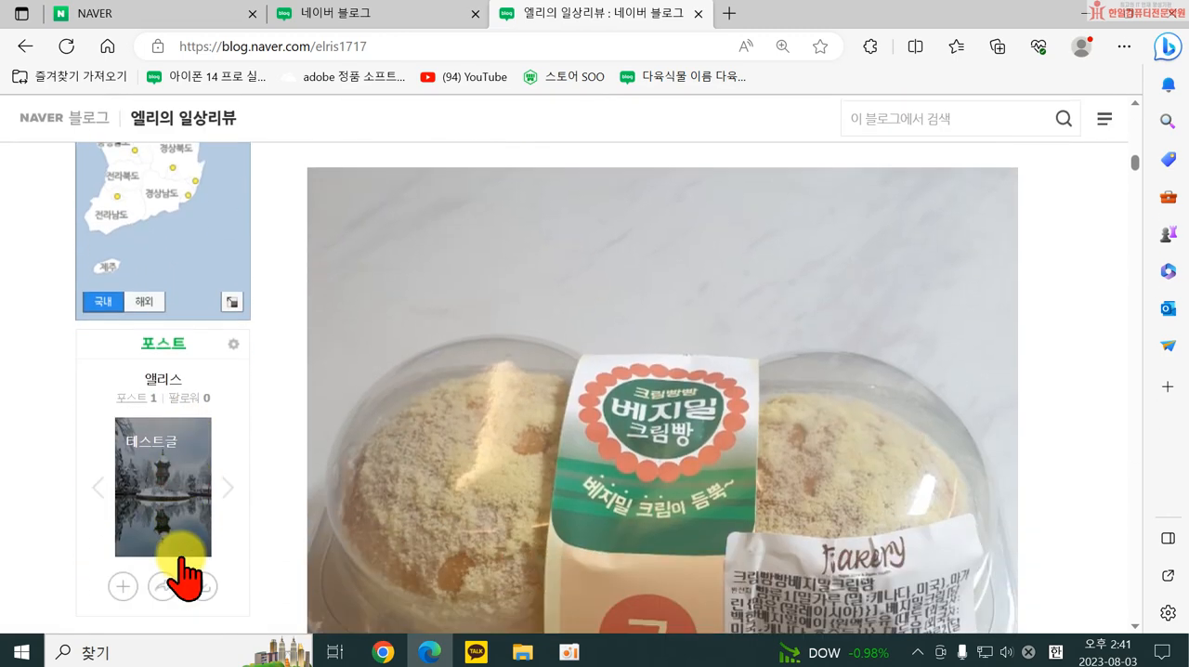
Examine the blog's sidebar, from the post widget and image below it to the profile and category list beside the post list.
scroll(89, 511, up, 2)
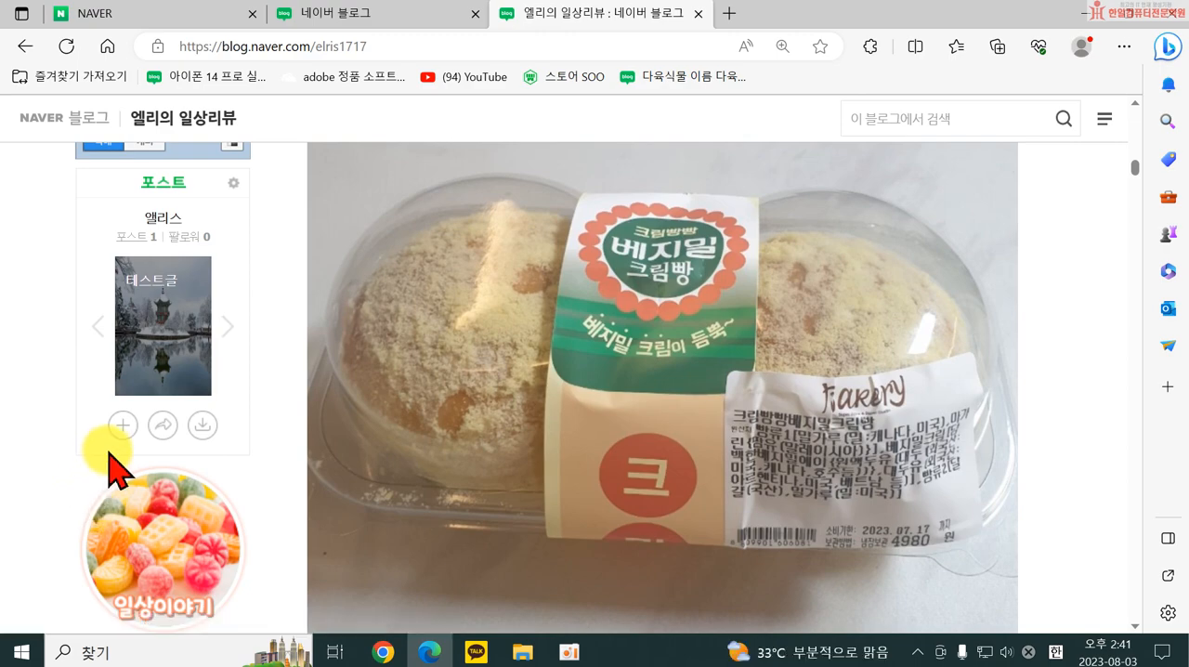
scroll(116, 460, up, 20)
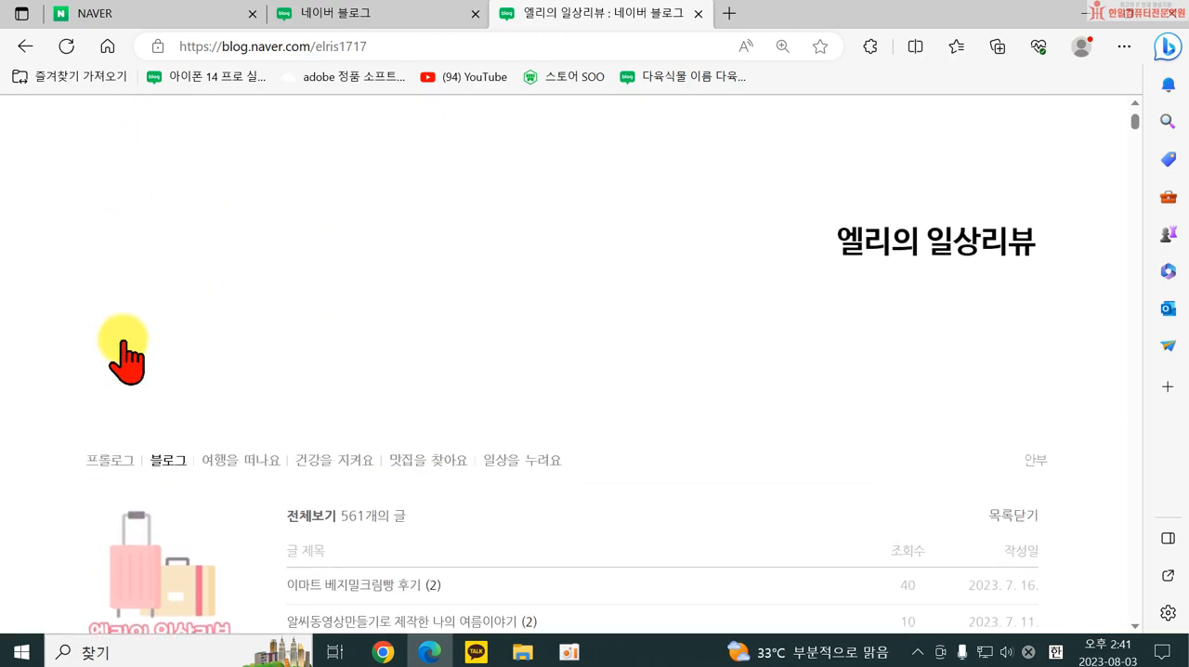
scroll(173, 506, down, 5)
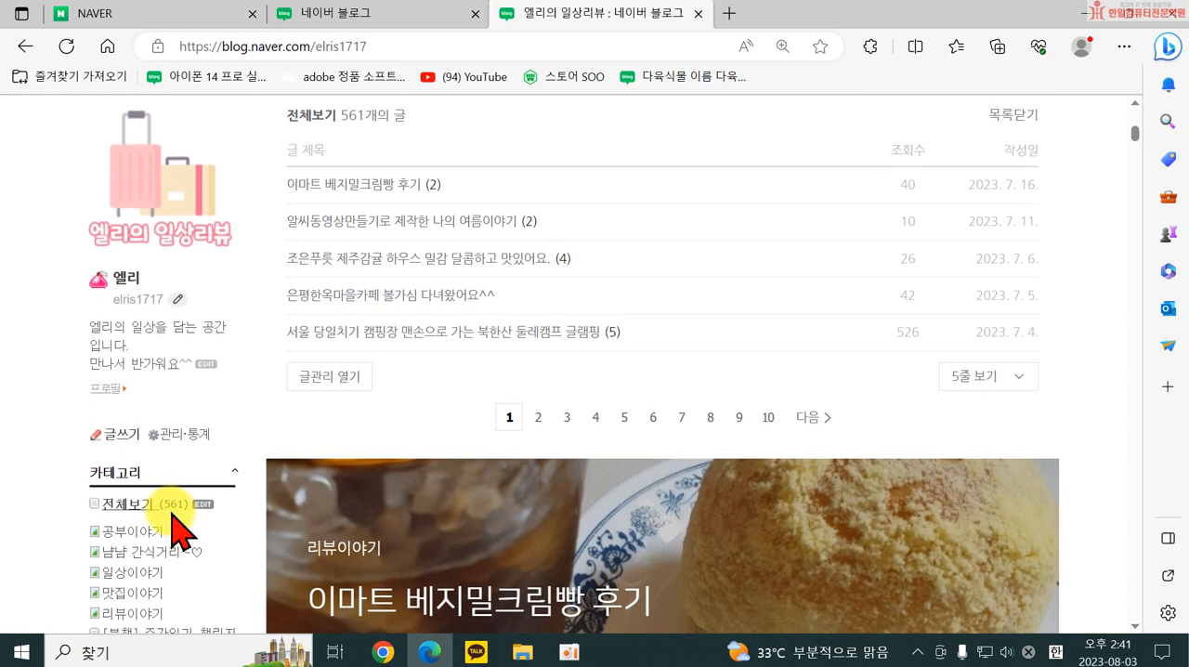
scroll(316, 265, up, 1)
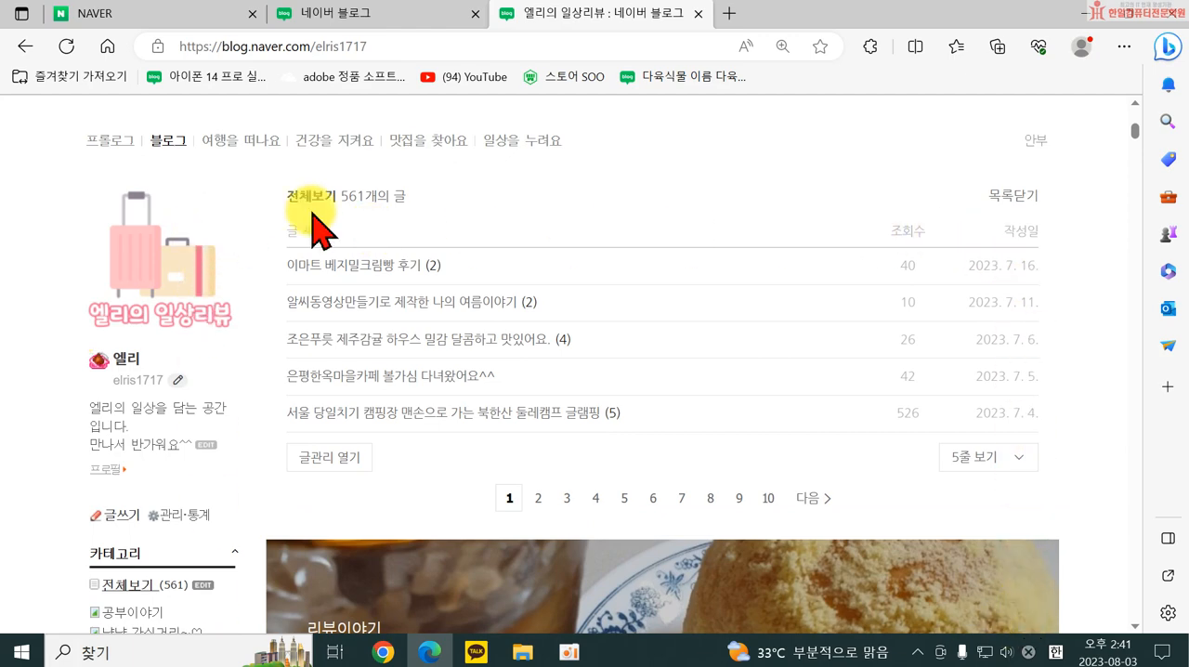
scroll(790, 595, down, 1)
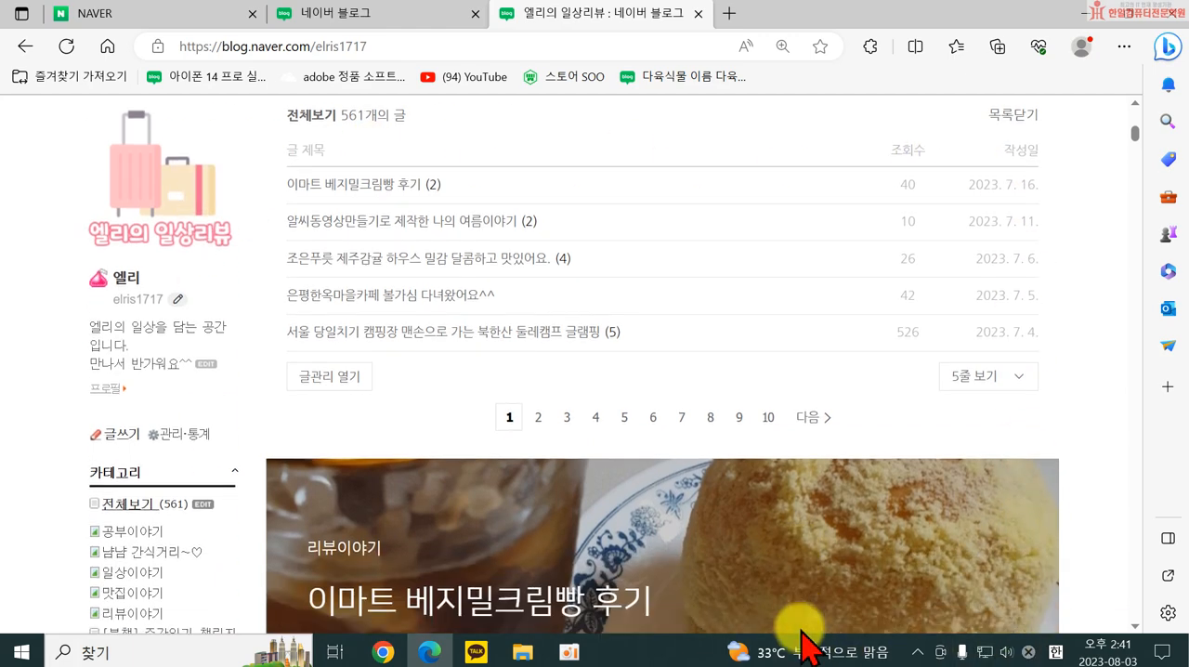
scroll(148, 543, down, 2)
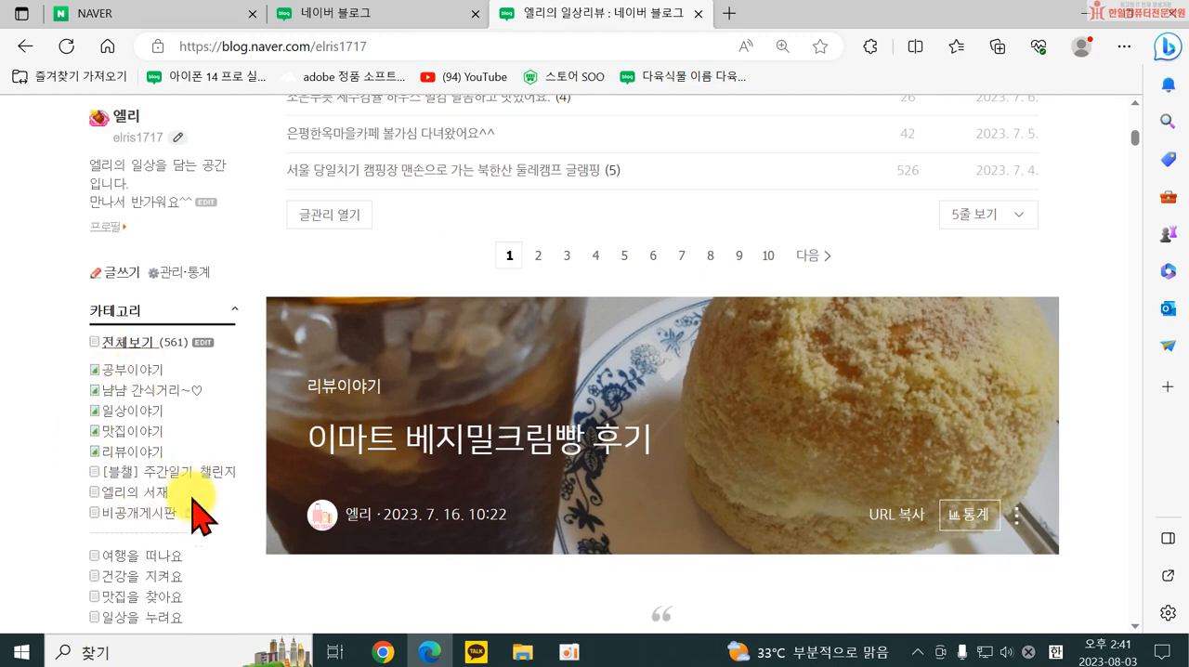
scroll(176, 548, down, 2)
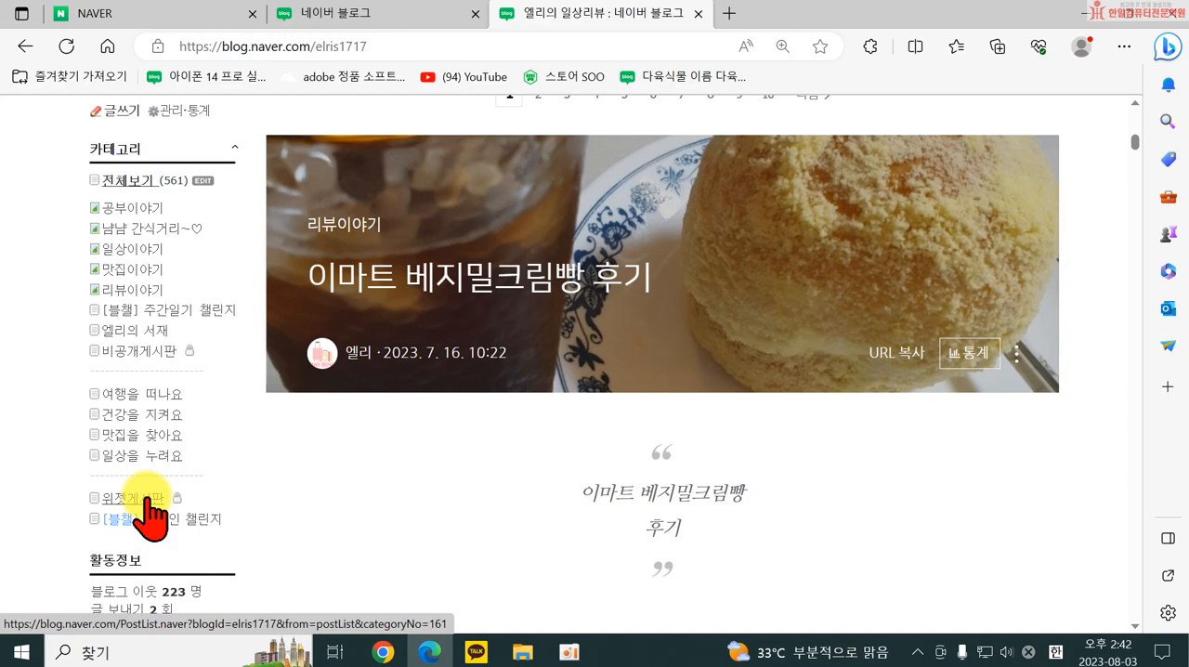
scroll(105, 403, up, 5)
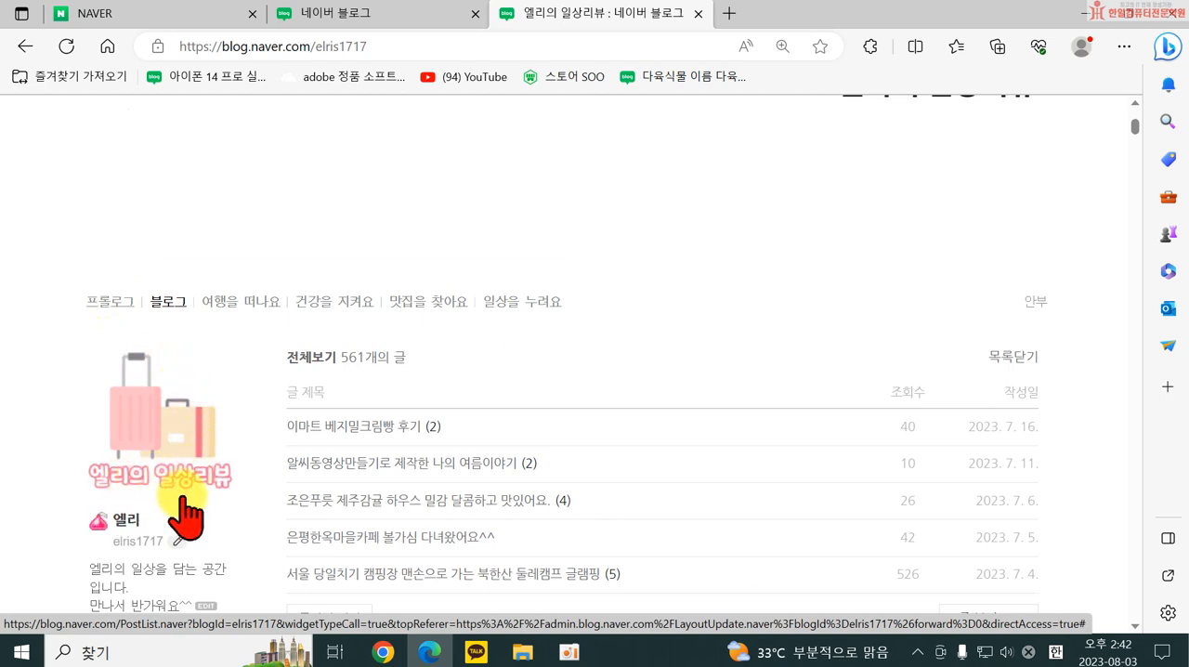
scroll(181, 465, down, 1)
scroll(181, 472, down, 1)
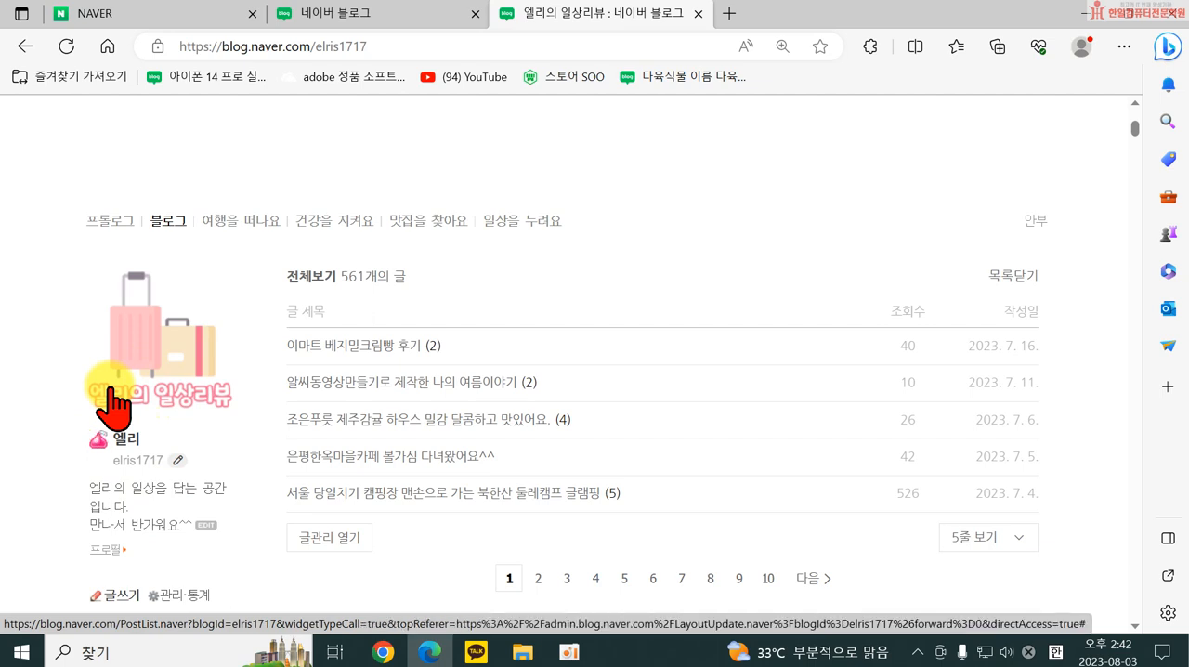
Return to the top of the blog and open its 관리 page.
scroll(845, 358, up, 4)
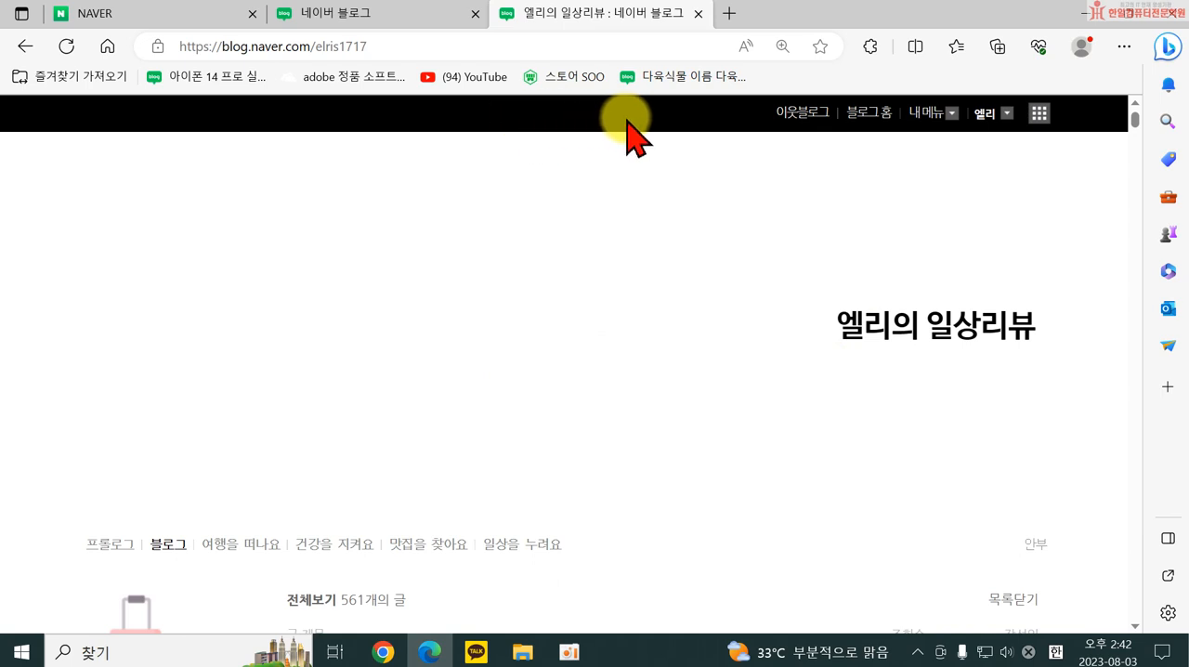
click(932, 125)
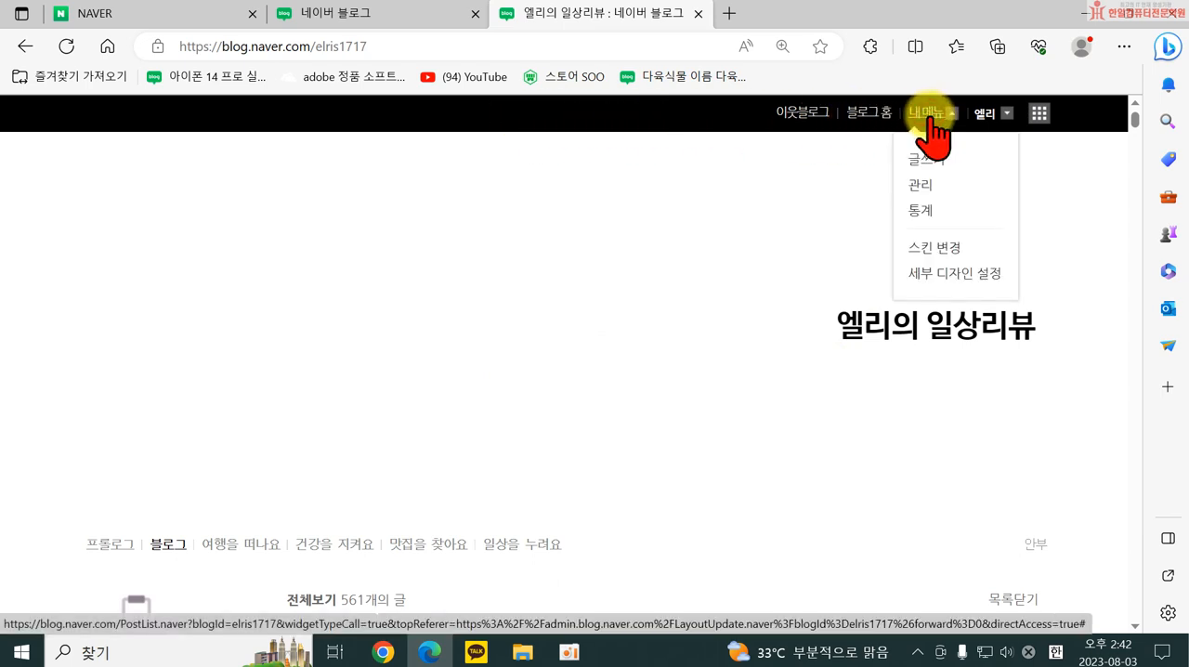
click(929, 185)
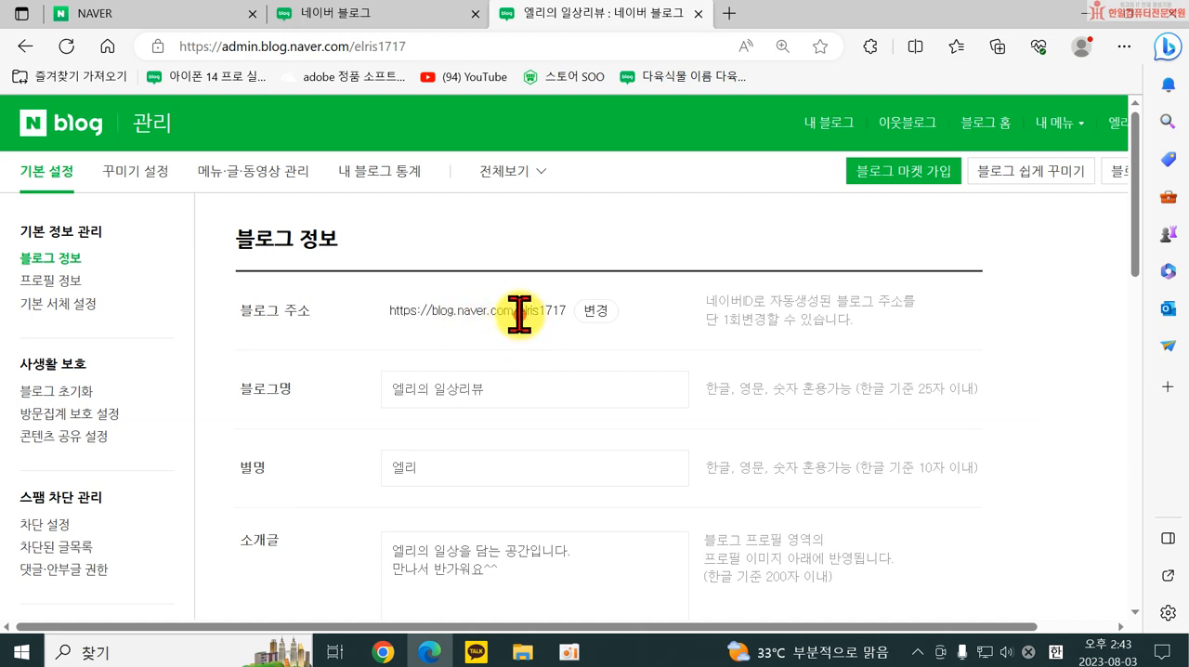
Open the change form for 블로그 주소, review the blog ID field and the notes on changing it, and postpone the change.
drag(520, 311, 566, 311)
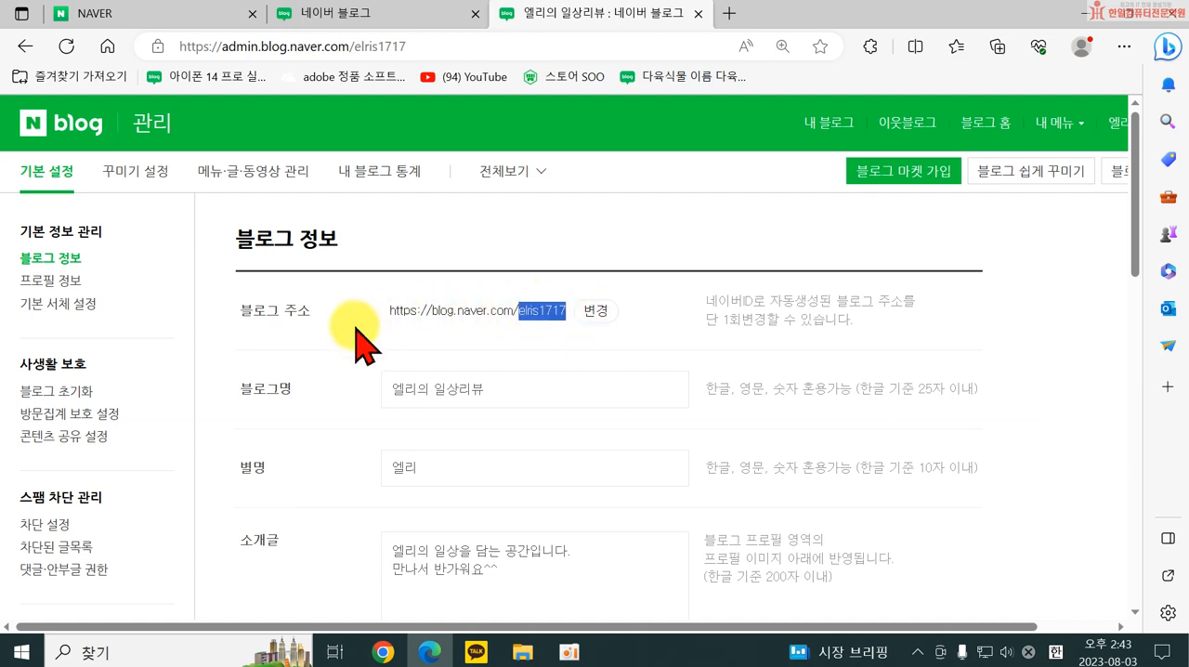
click(599, 316)
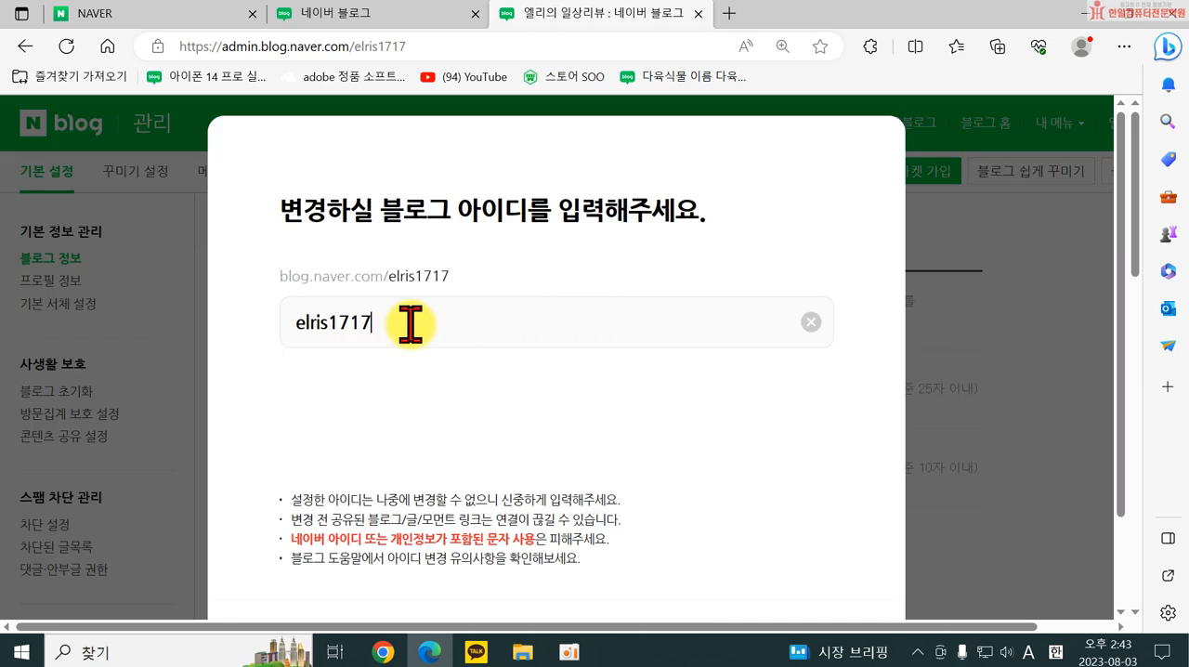
drag(412, 321, 296, 321)
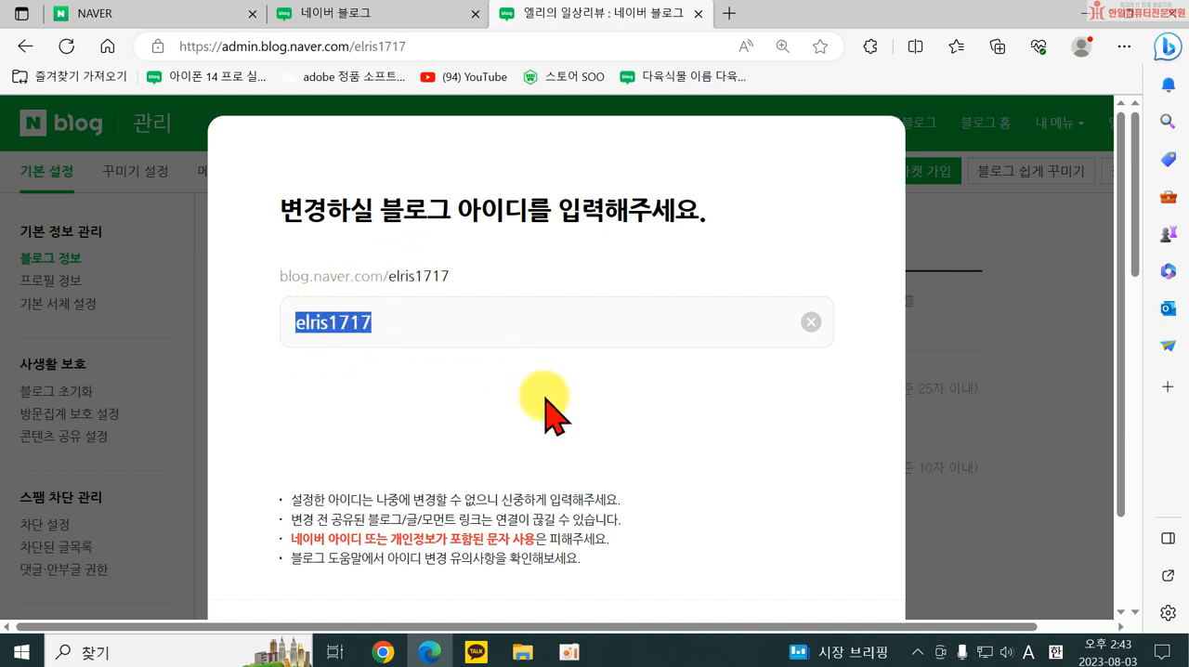
scroll(549, 412, down, 2)
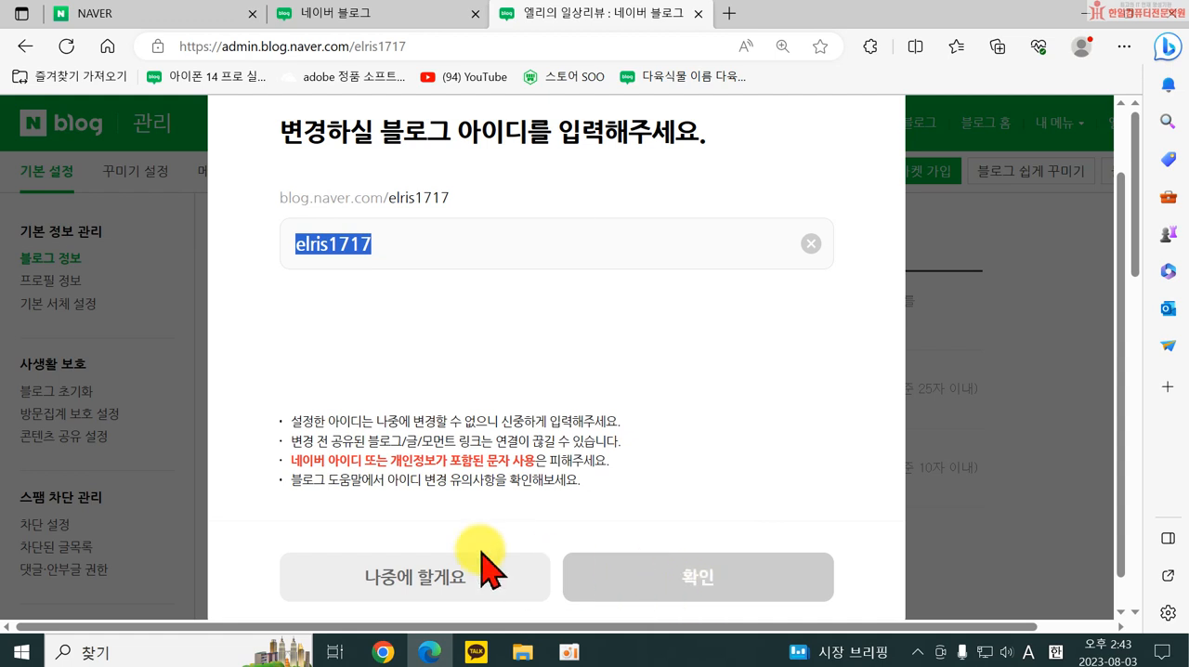
click(429, 585)
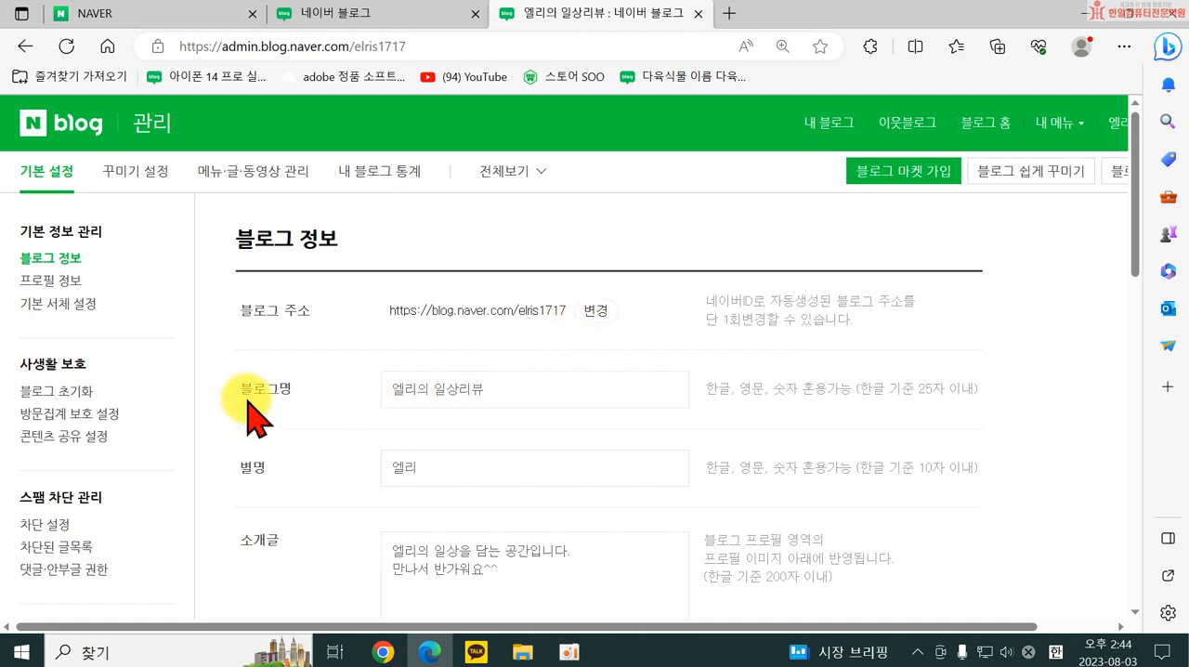
Review the 블로그명 field and the blog names listed with the posts in Naver's VIEW search results for 수락산암소구이.
drag(386, 388, 528, 391)
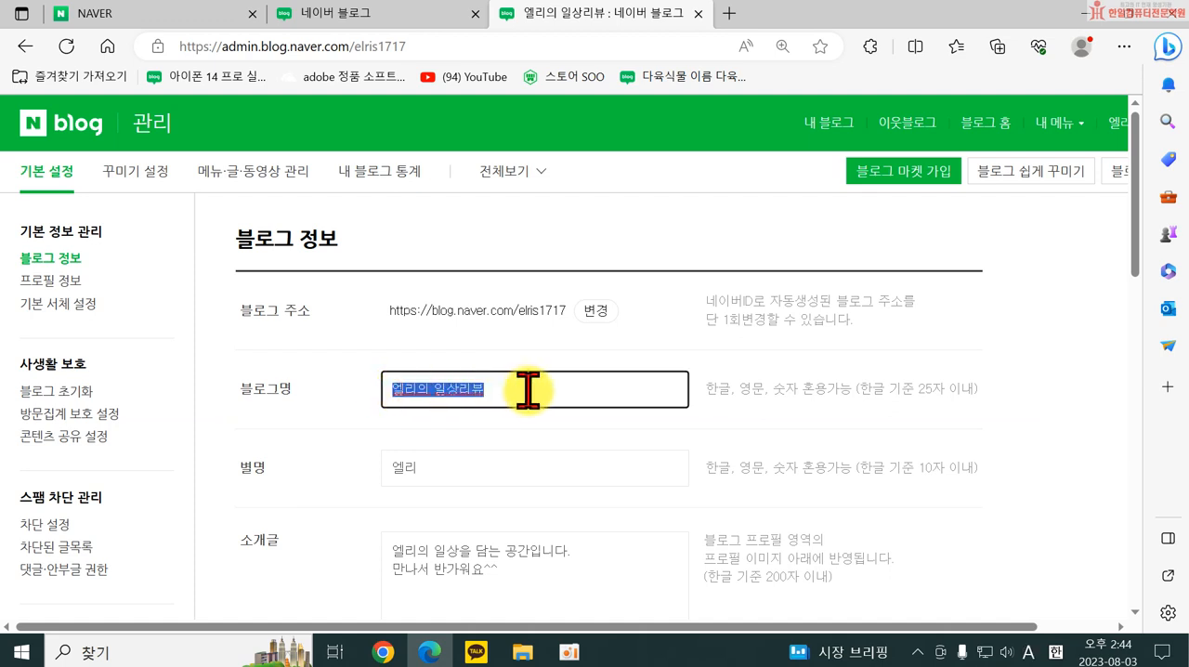
click(528, 390)
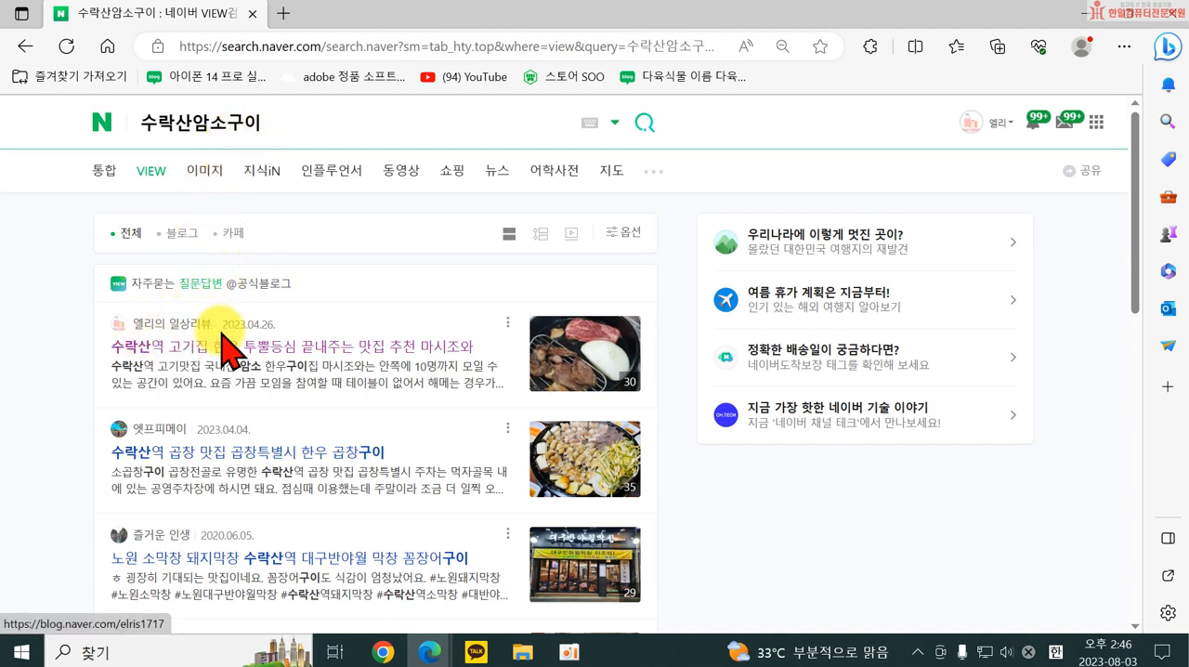
scroll(279, 465, down, 3)
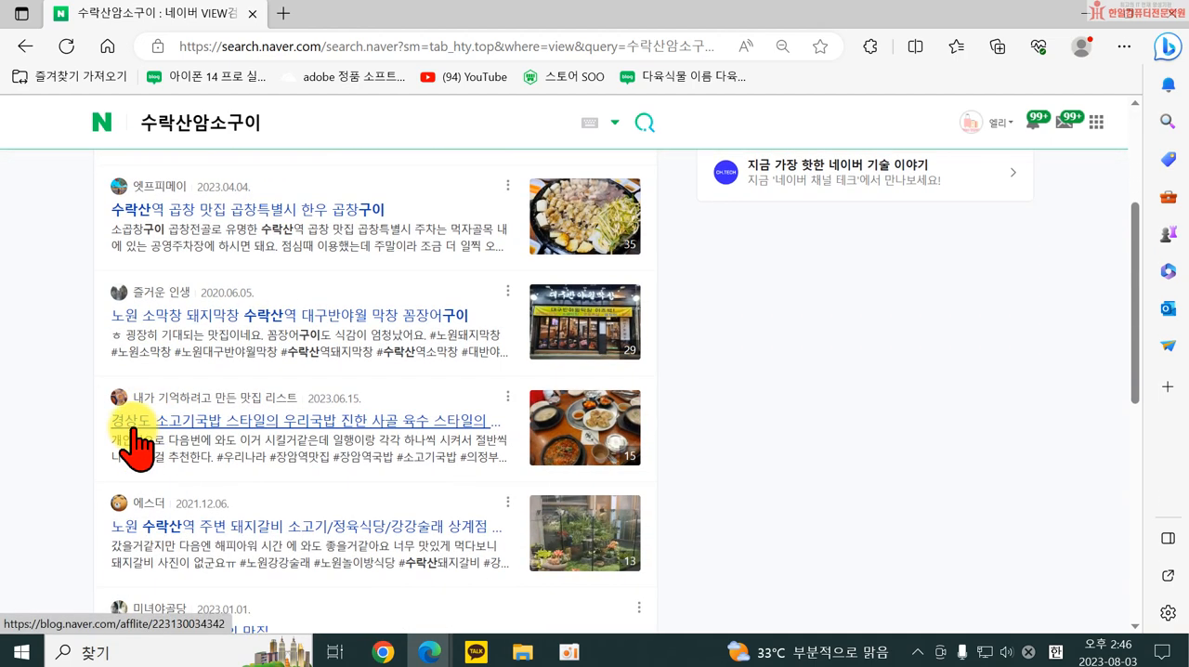
scroll(297, 436, down, 1)
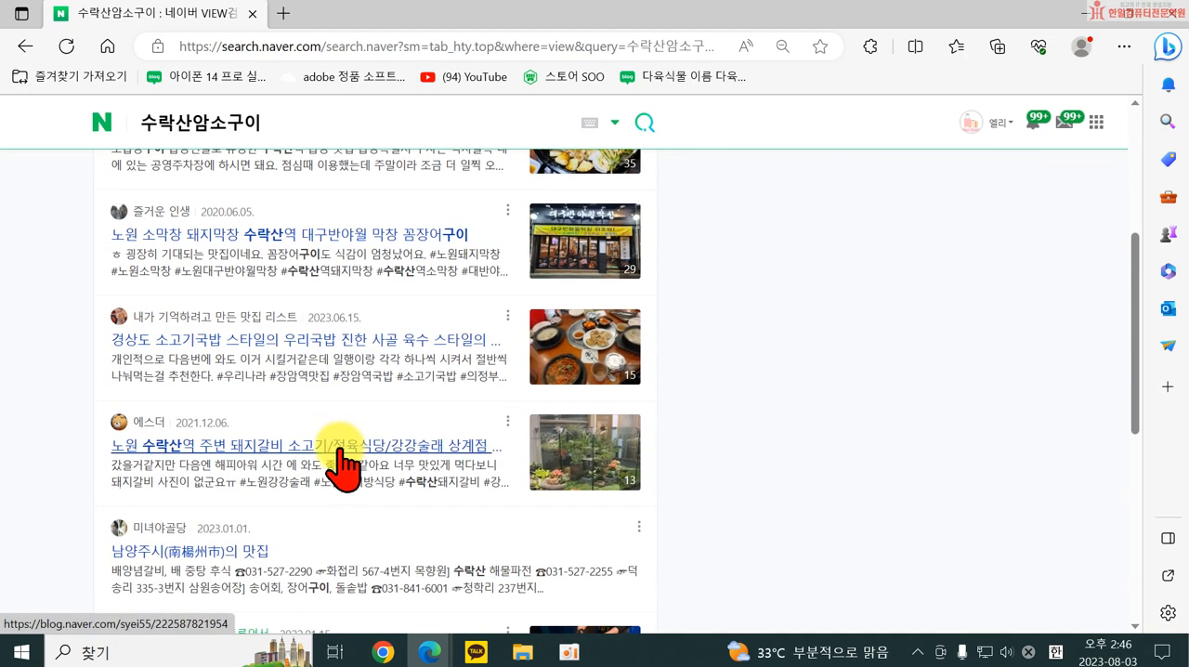
scroll(307, 511, down, 3)
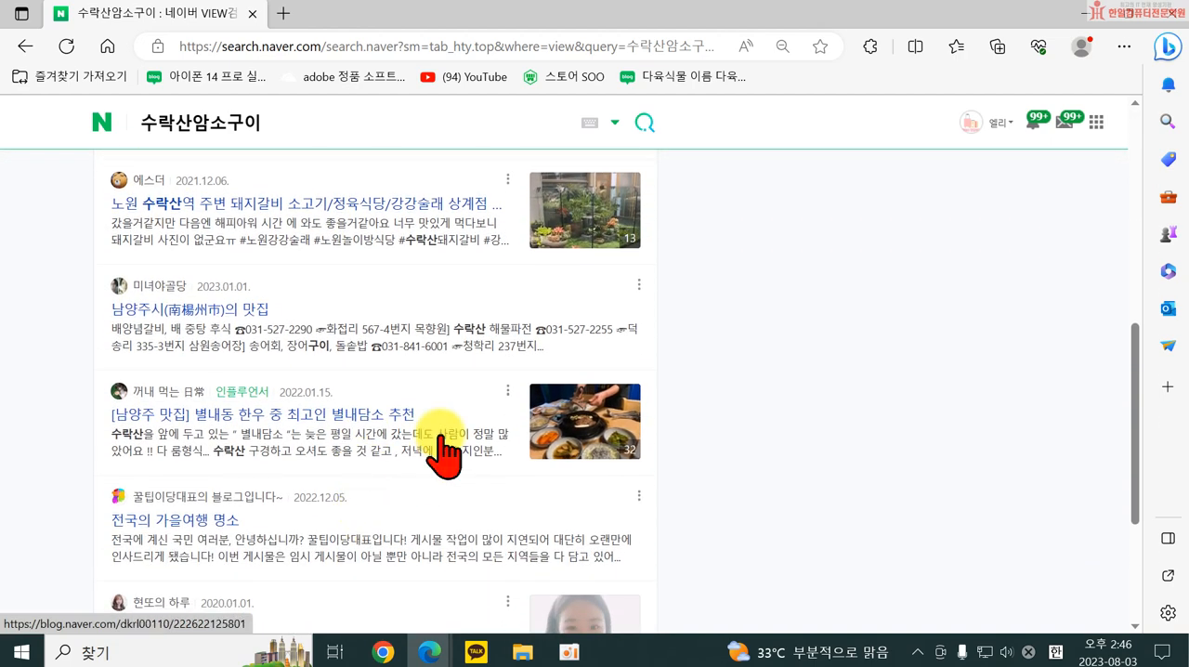
scroll(437, 437, down, 1)
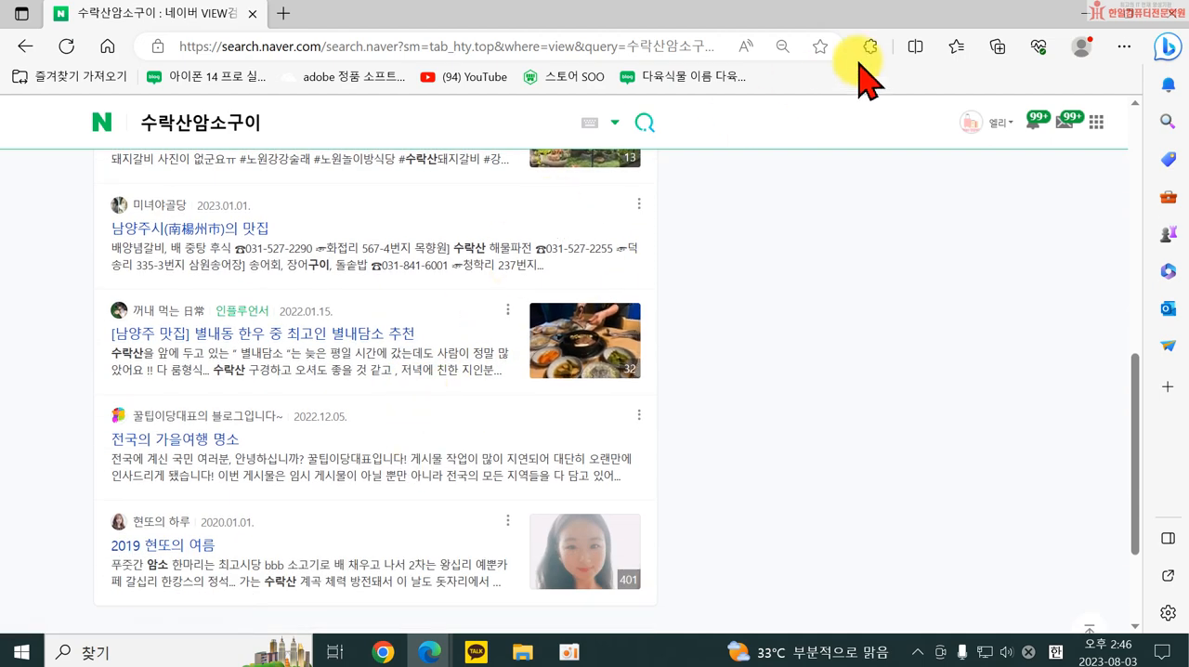
click(1087, 13)
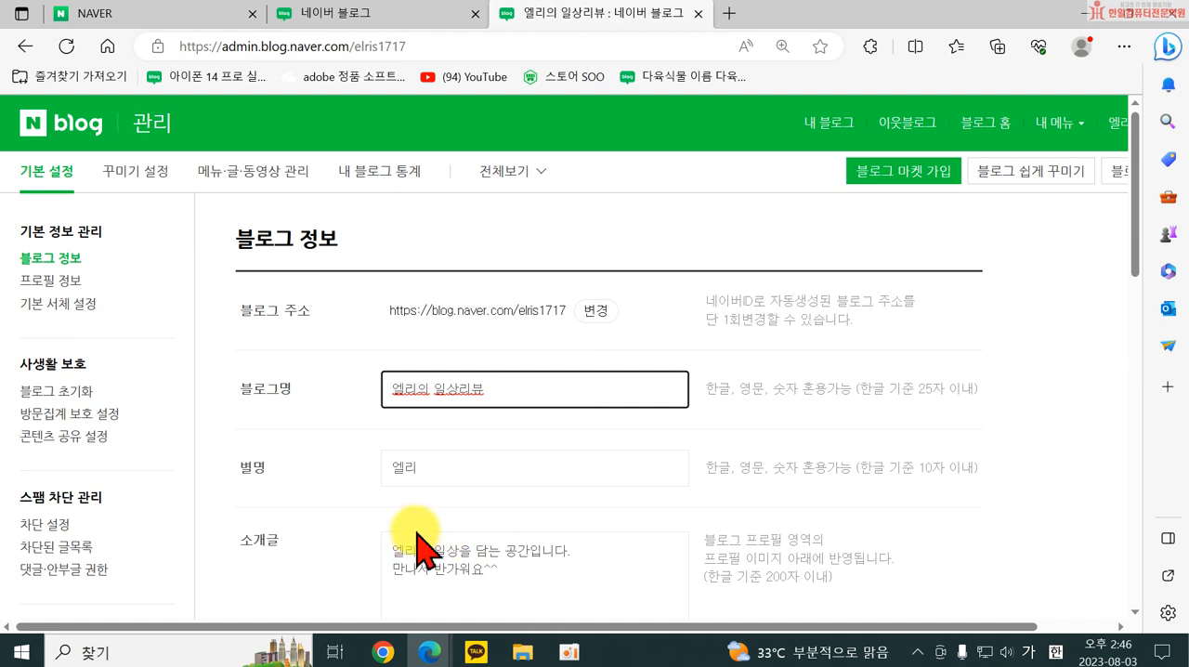
Review the 별명 and 소개글 fields and the list of topics offered for 내 블로그 주제 in the blog information.
scroll(417, 348, down, 1)
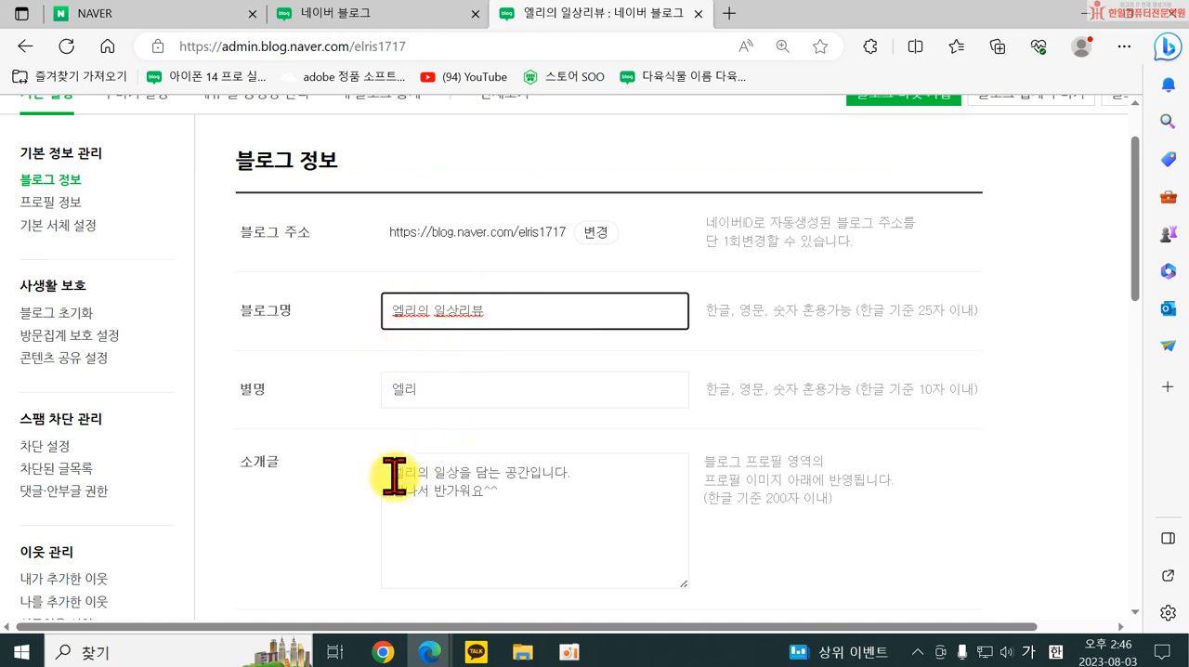
click(437, 385)
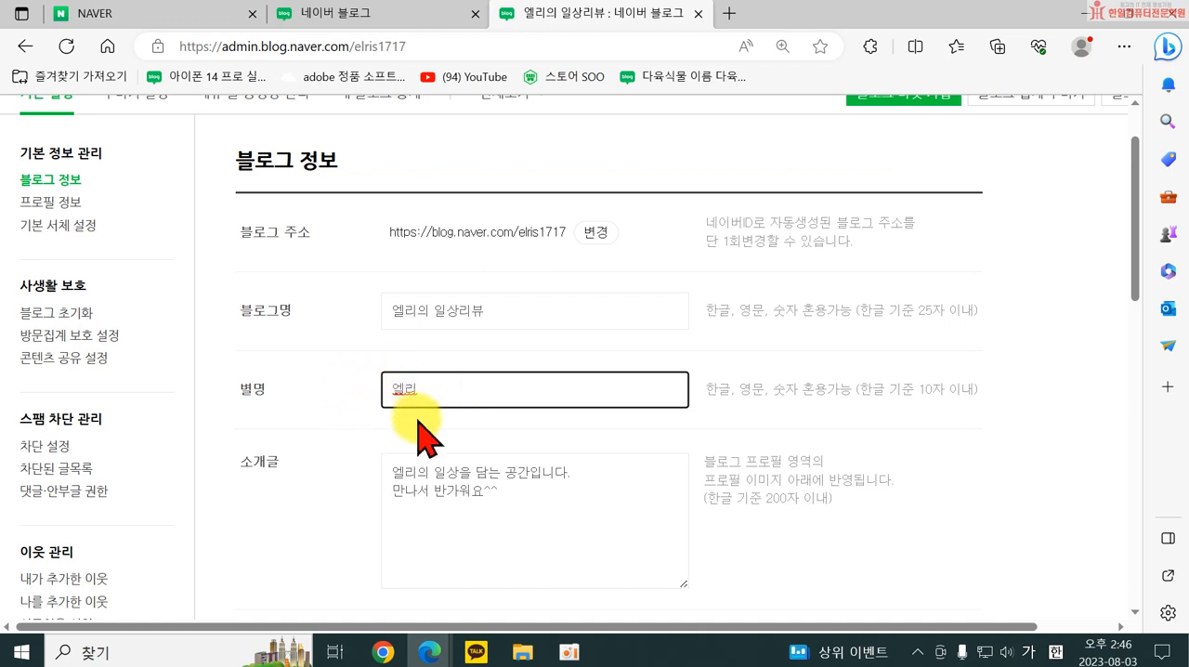
click(497, 539)
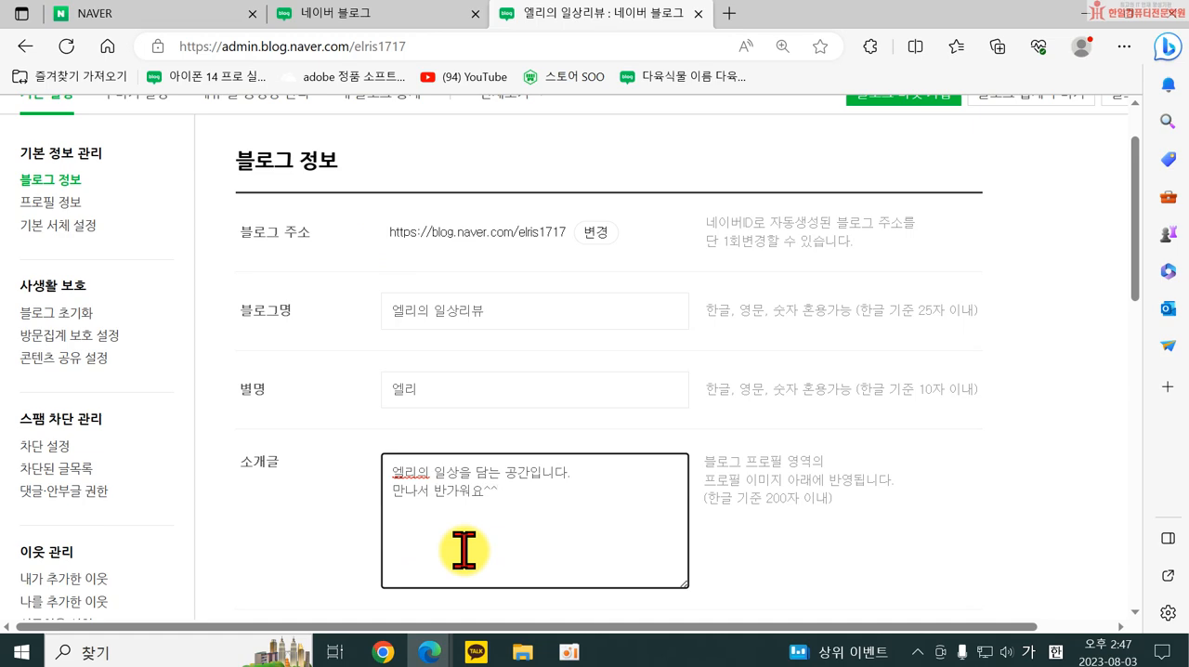
scroll(437, 539, down, 1)
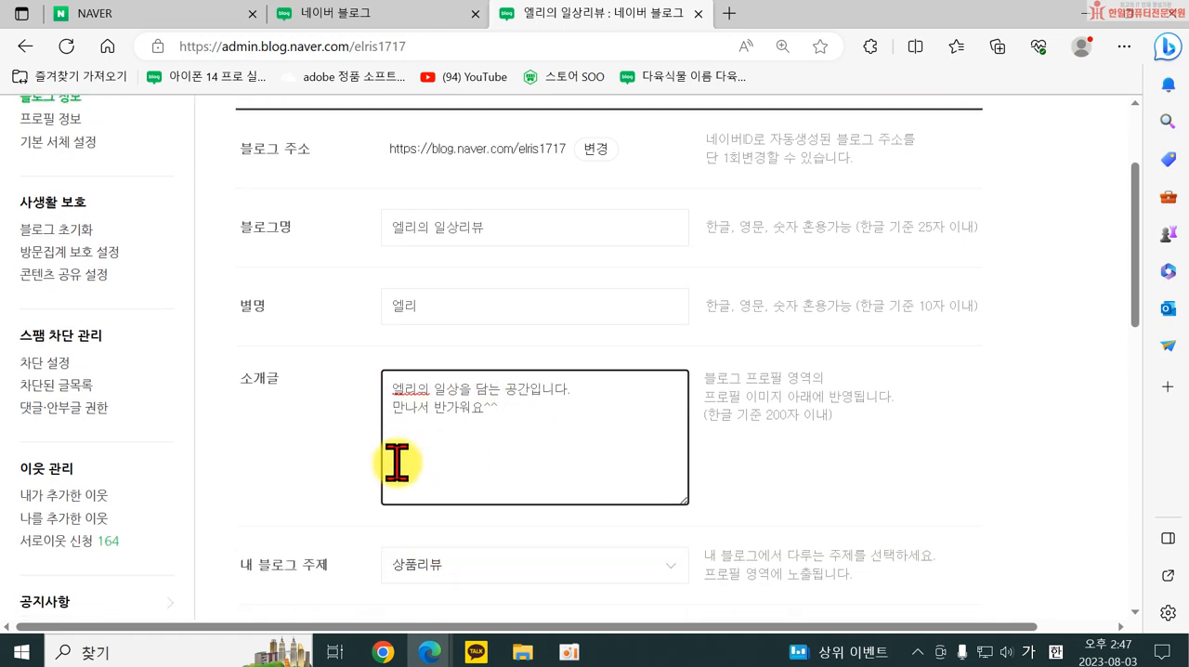
scroll(400, 469, down, 2)
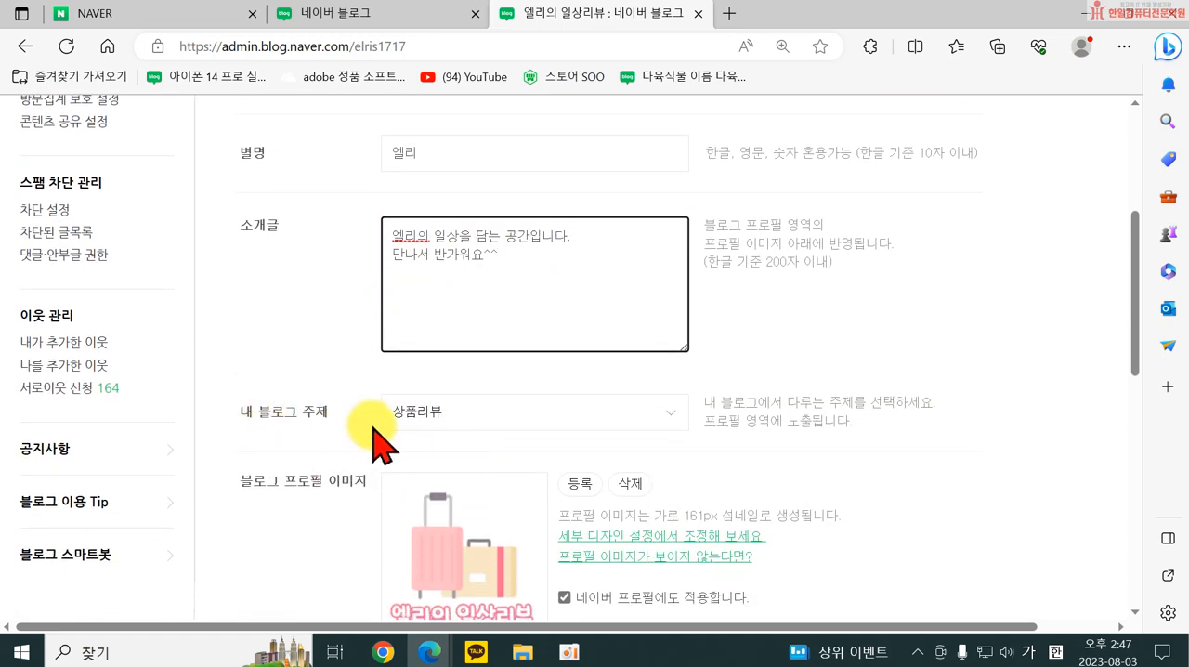
click(437, 423)
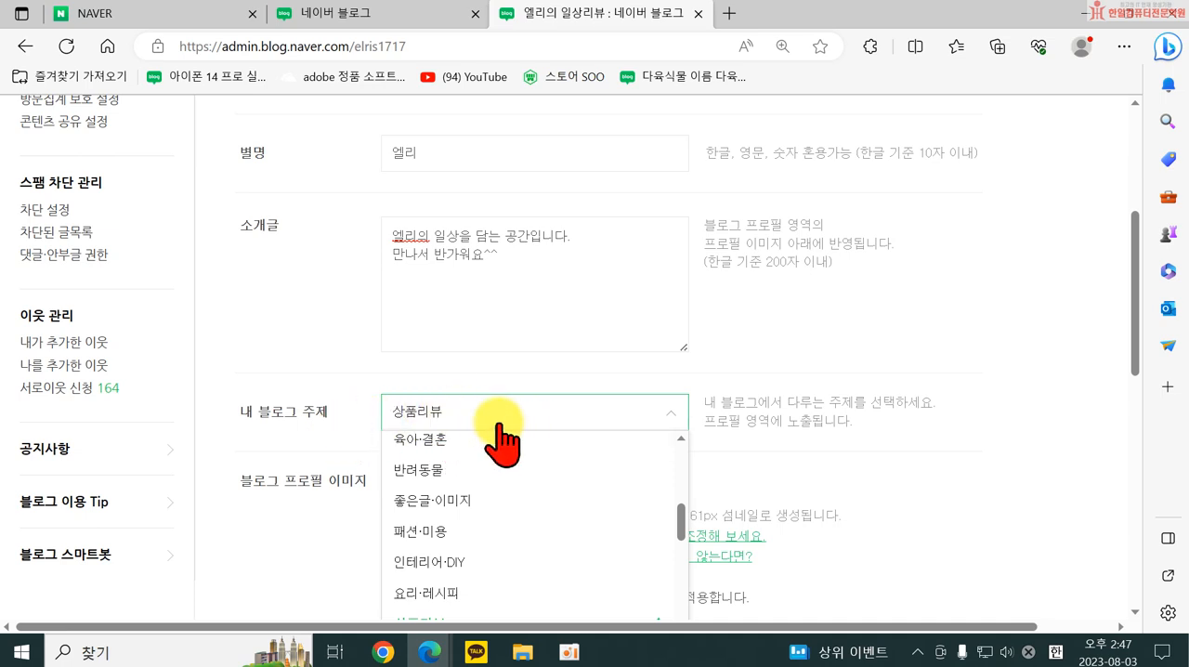
click(892, 437)
Review the 블로그 프로필 이미지 settings, and open its image attachment window and close it without choosing a file.
scroll(893, 444, down, 2)
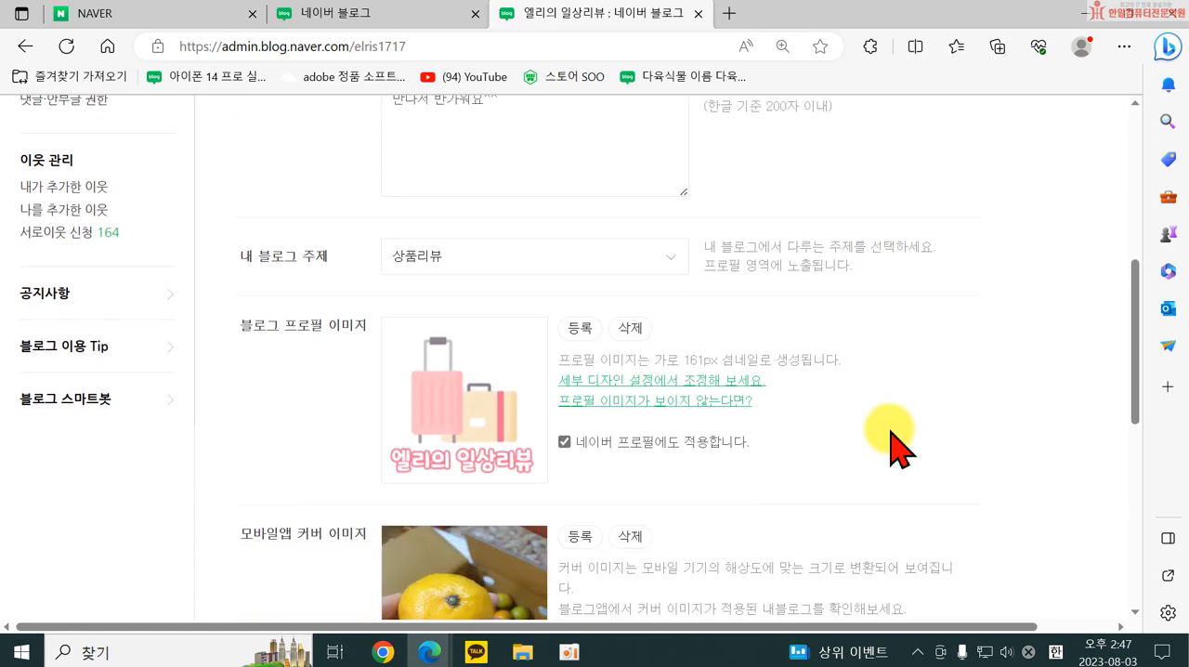
scroll(892, 444, down, 1)
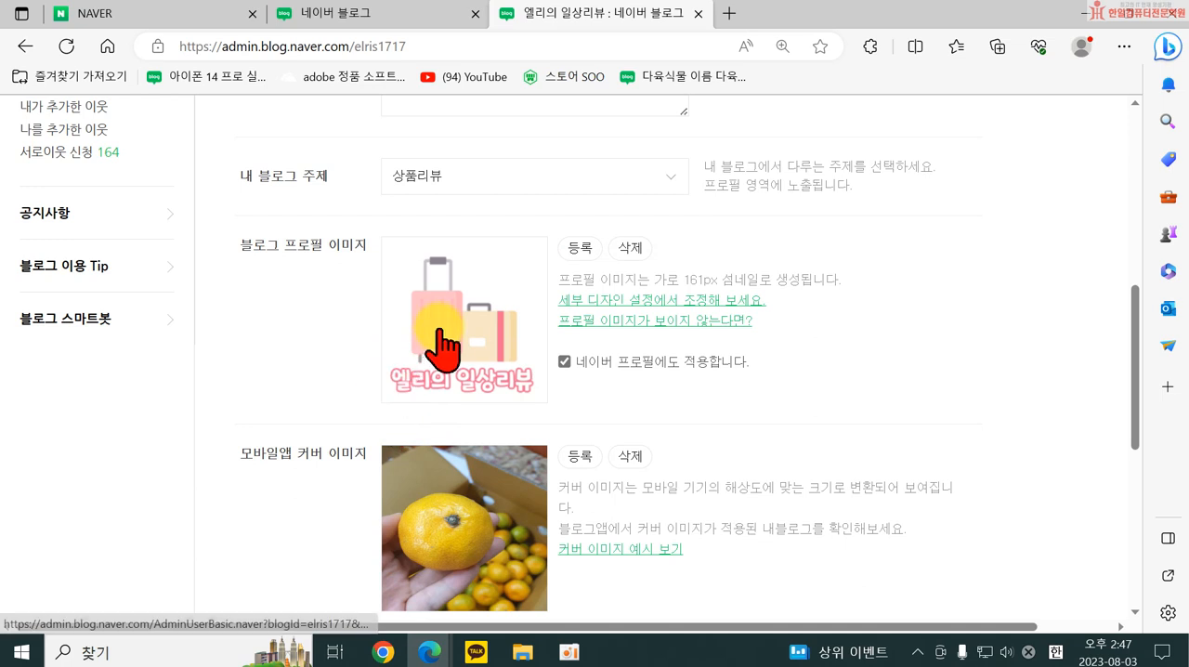
scroll(465, 492, down, 1)
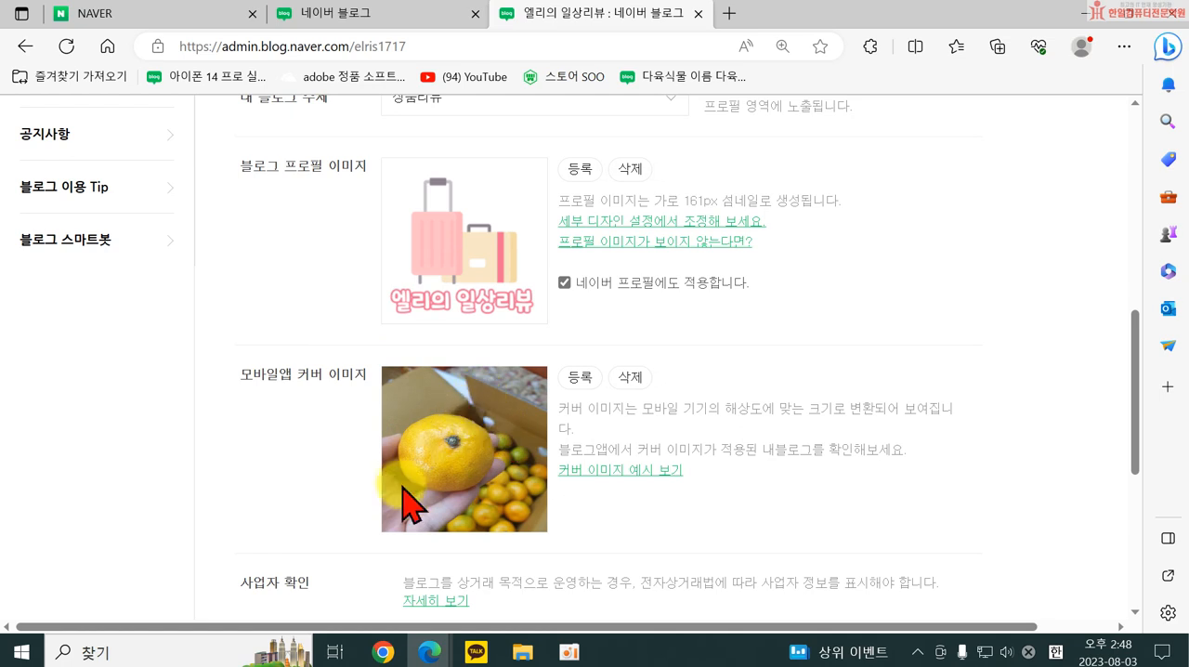
scroll(490, 437, up, 2)
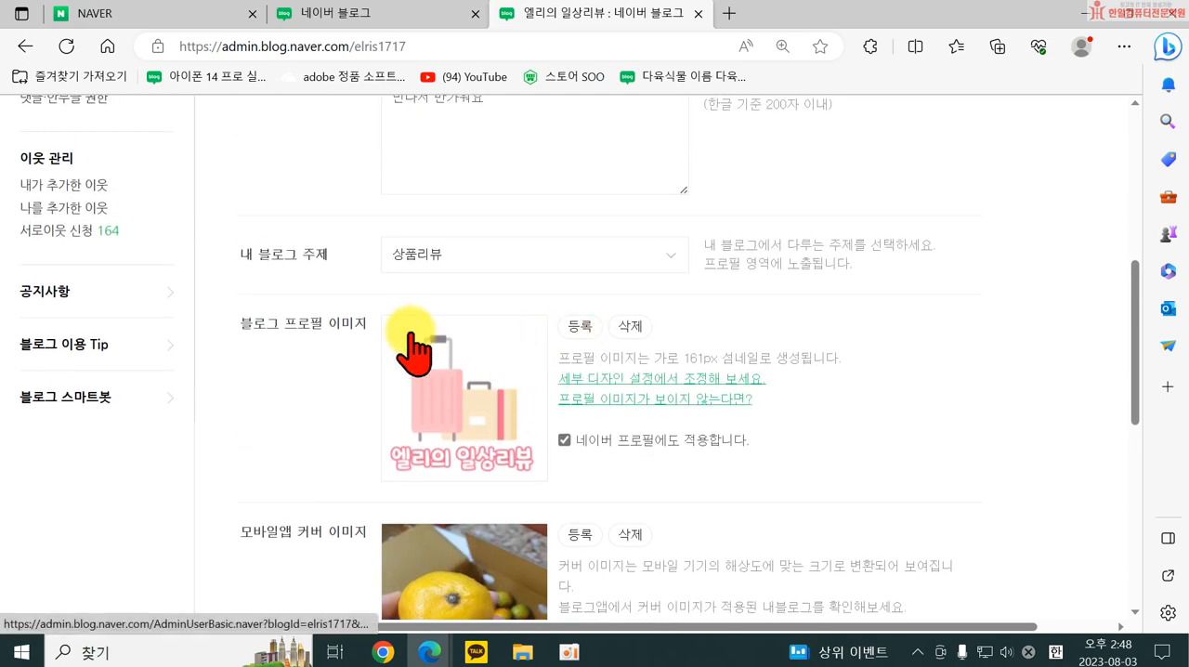
click(579, 328)
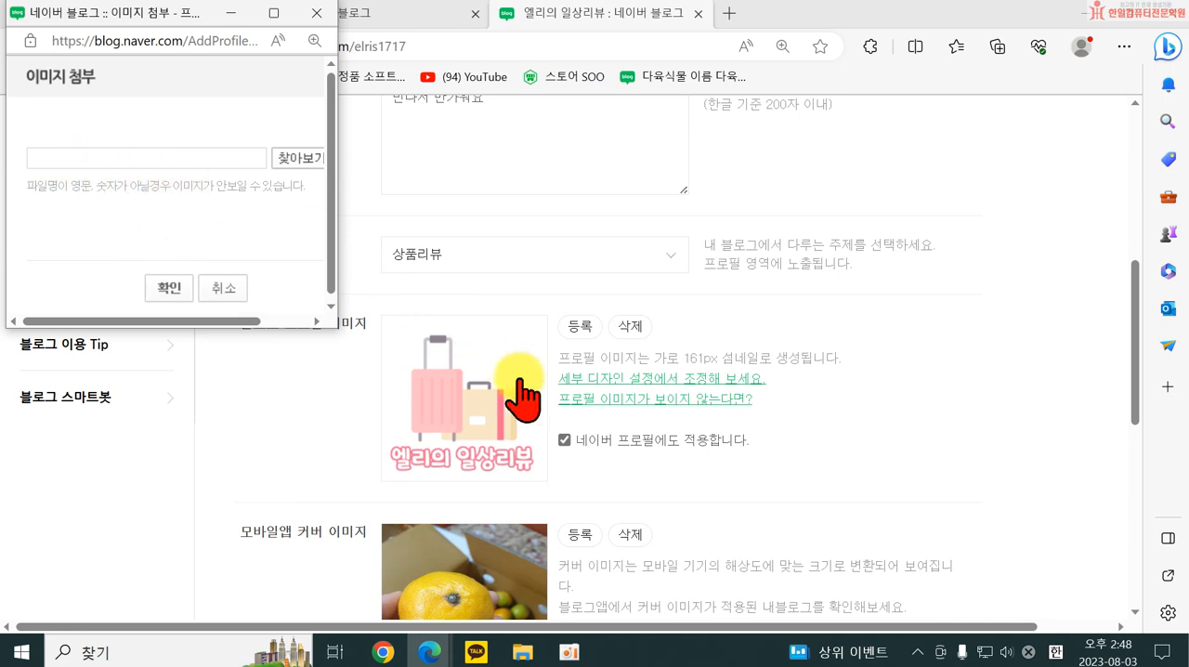
click(320, 16)
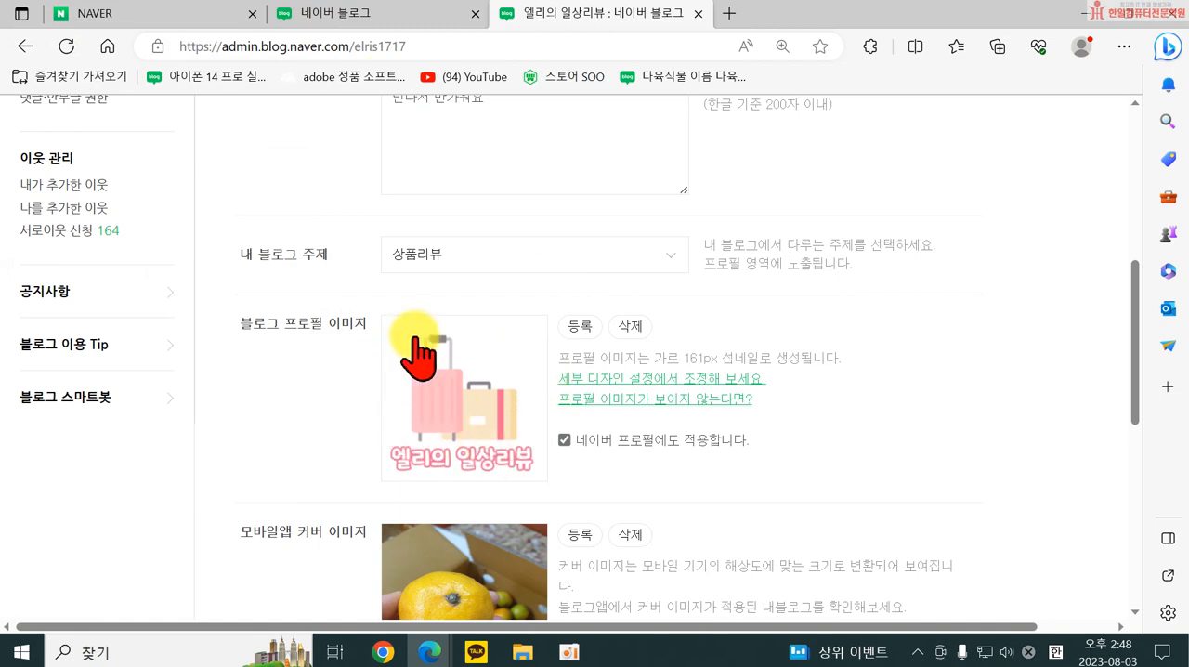
Review the 모바일앱 커버 이미지, 사업자 확인 and 네이버 톡톡 연결 settings in the blog information.
scroll(491, 452, down, 4)
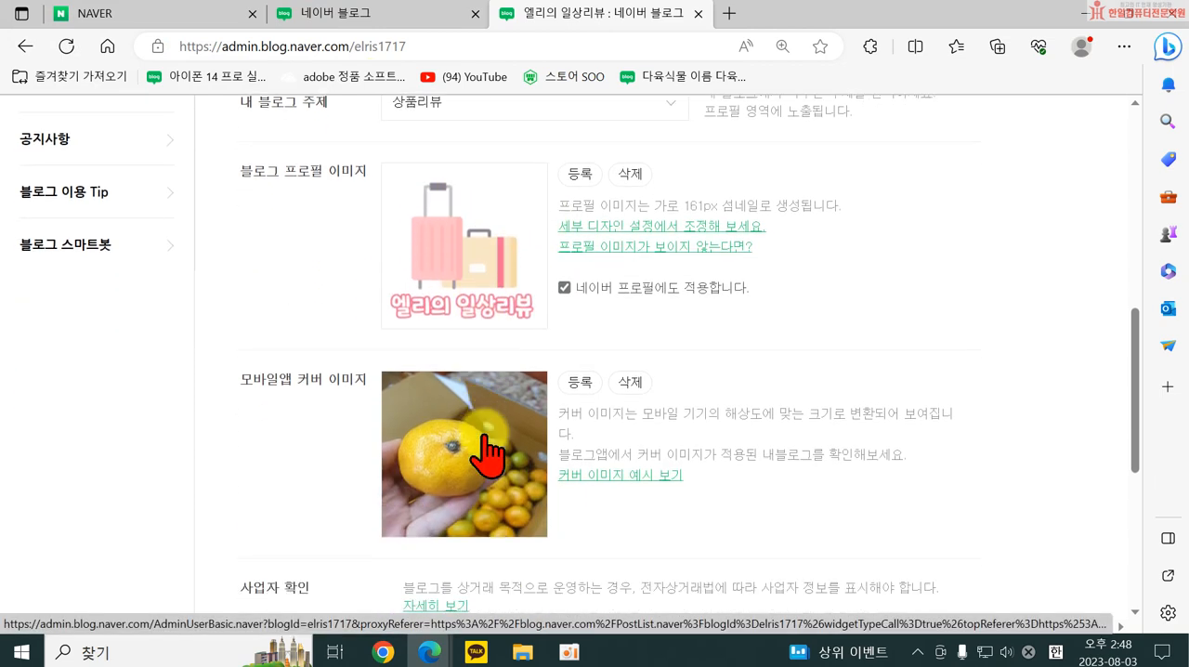
scroll(512, 239, up, 1)
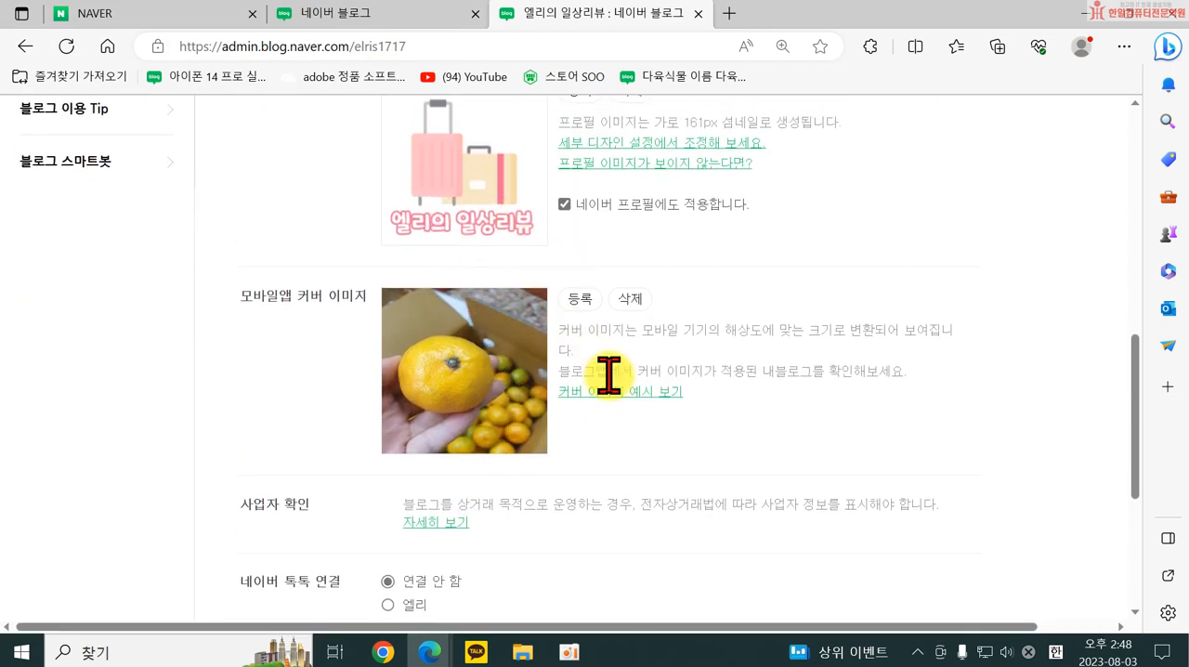
scroll(658, 427, down, 2)
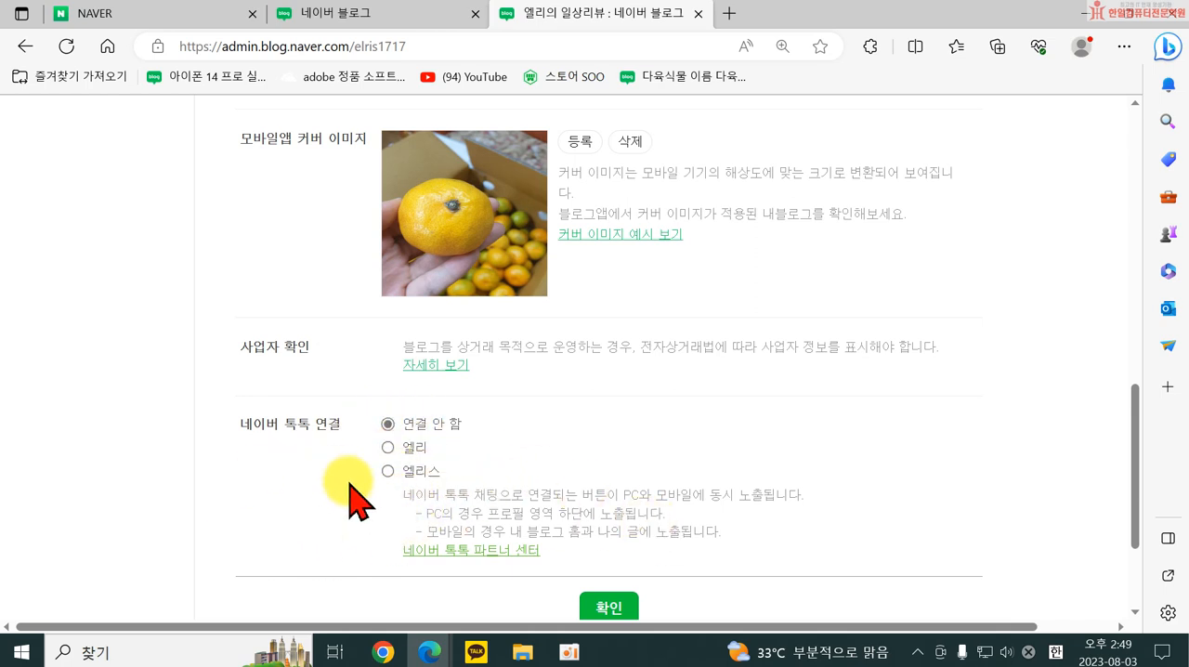
Go through the 블로그 정보 form again from its start, save it and acknowledge the notice, and repeat the save.
scroll(374, 468, up, 10)
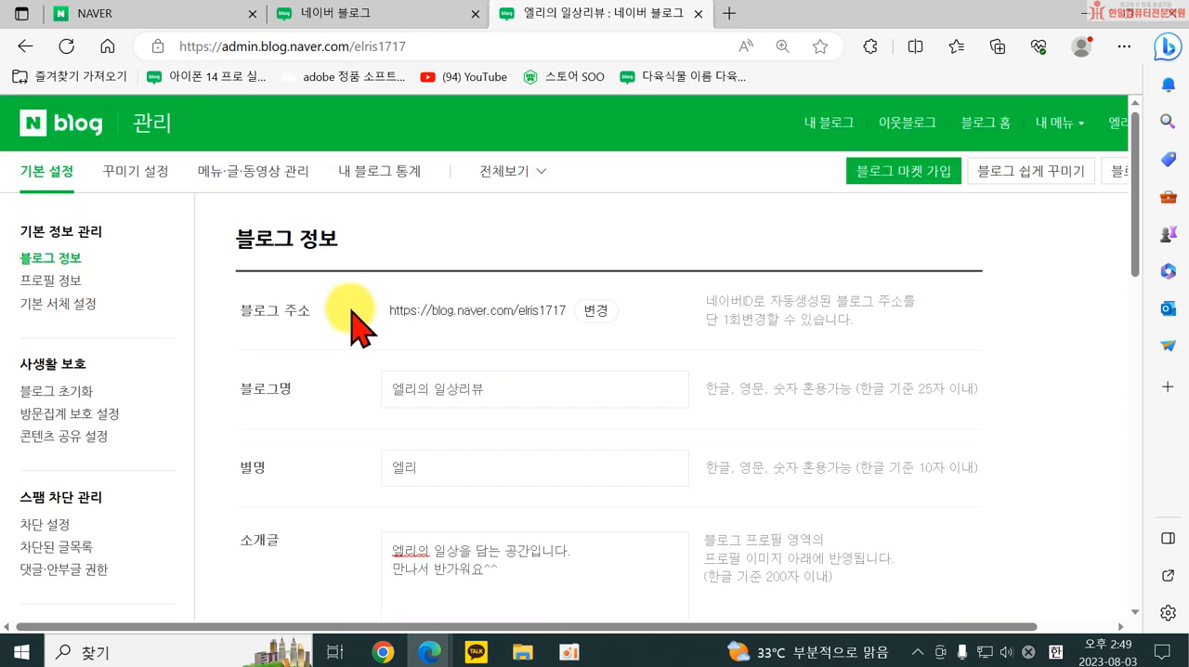
scroll(385, 502, down, 2)
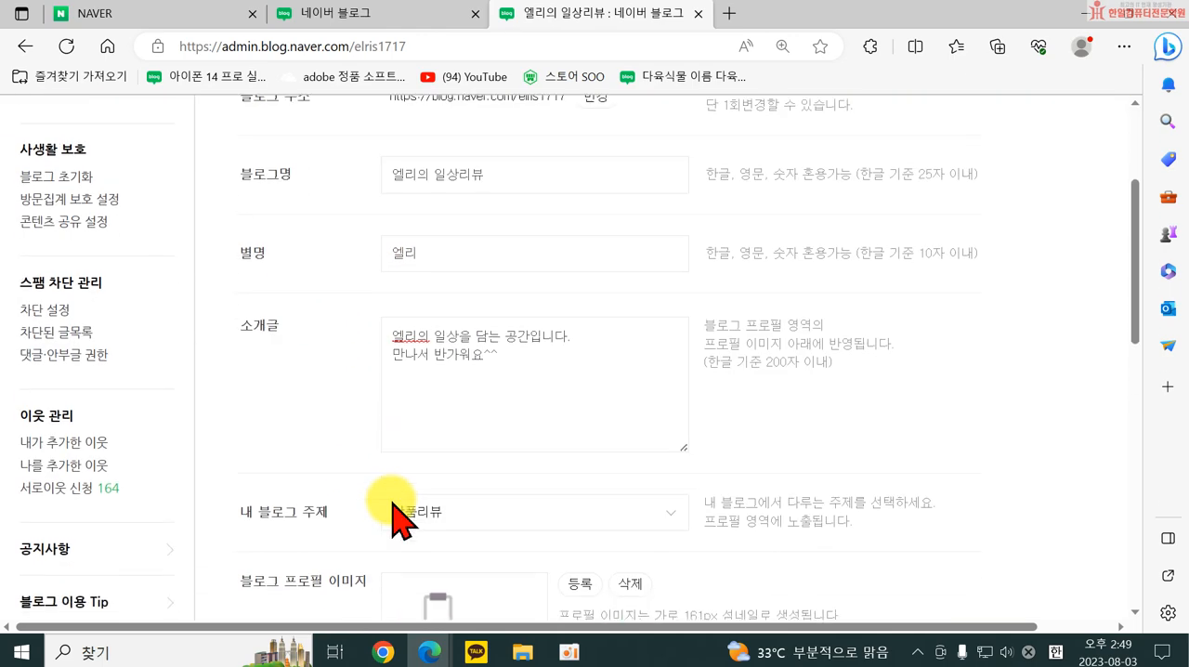
scroll(395, 501, down, 4)
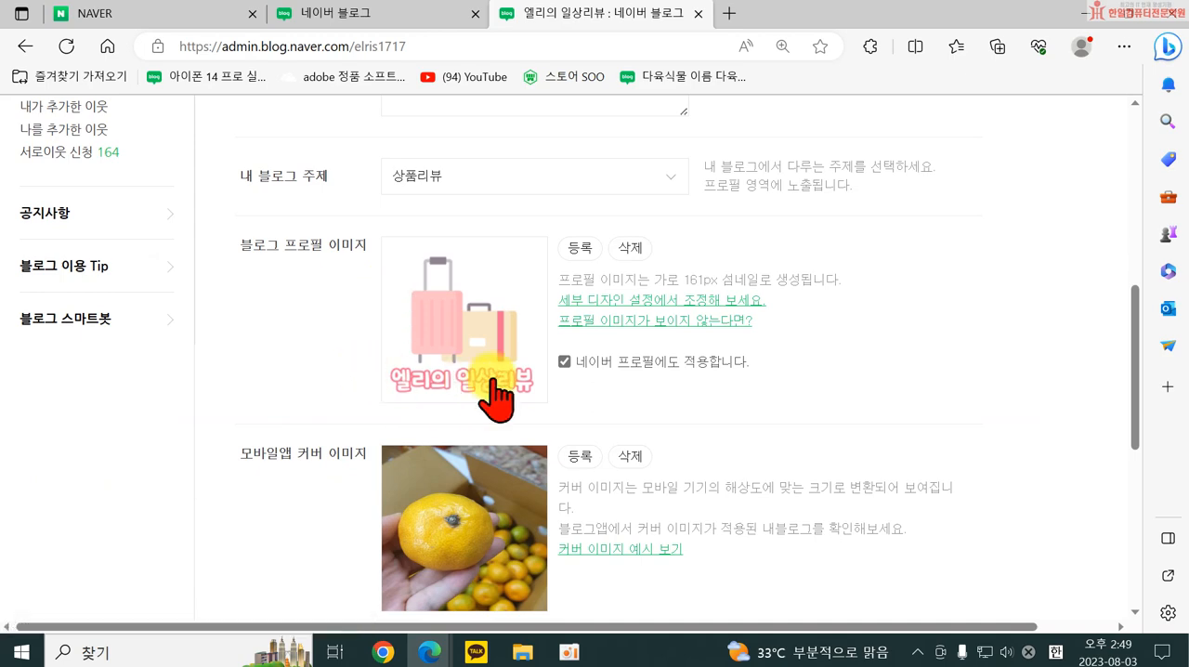
scroll(521, 464, down, 5)
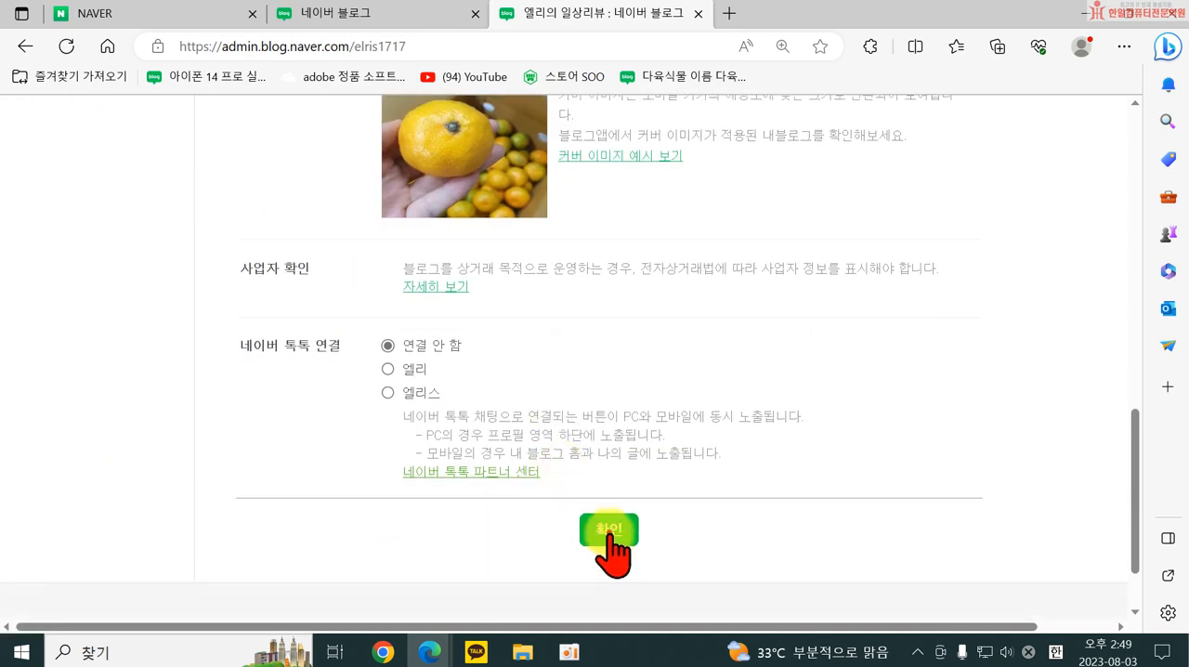
click(612, 531)
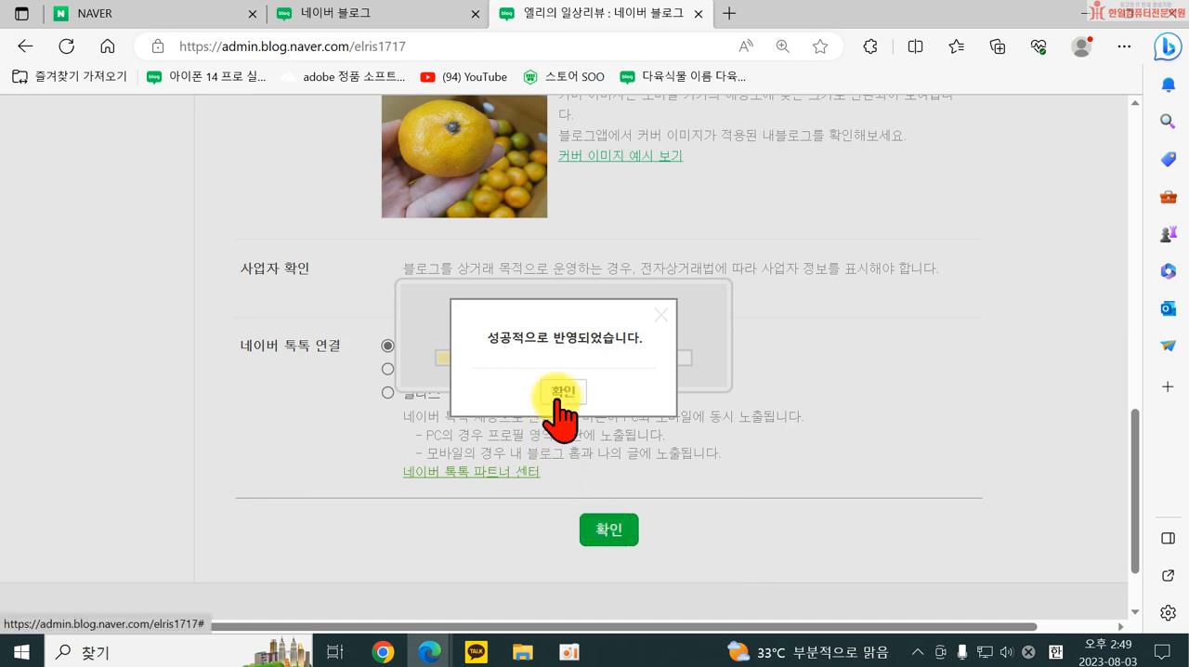
click(562, 391)
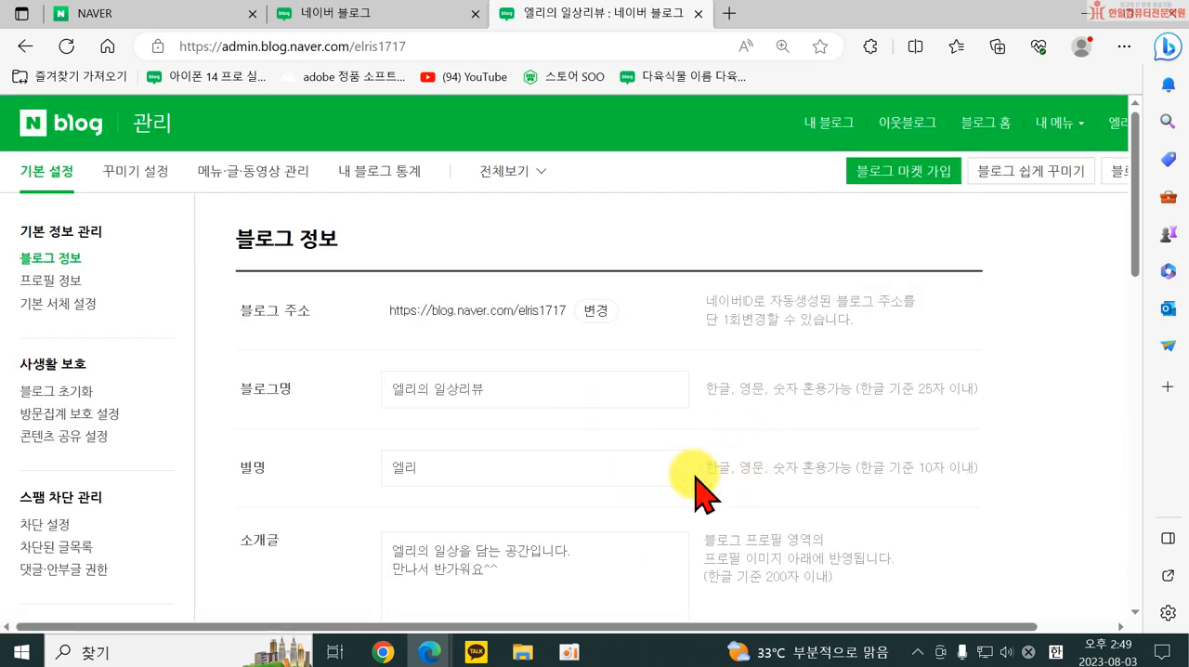
scroll(697, 483, down, 10)
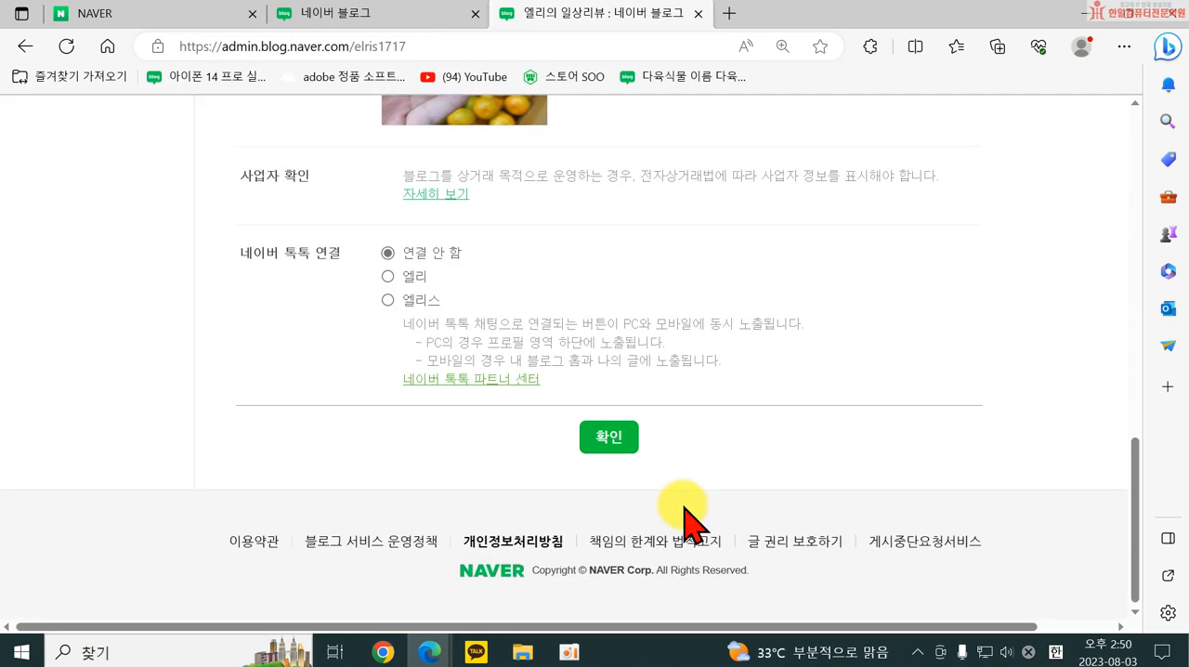
click(595, 439)
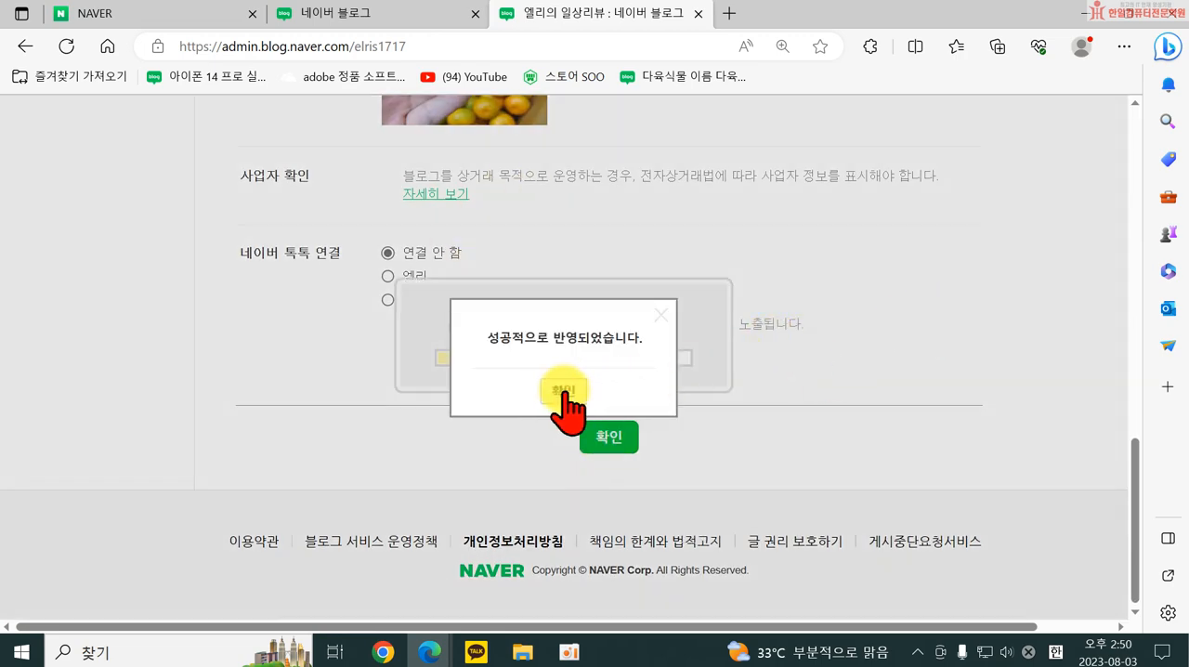
click(560, 391)
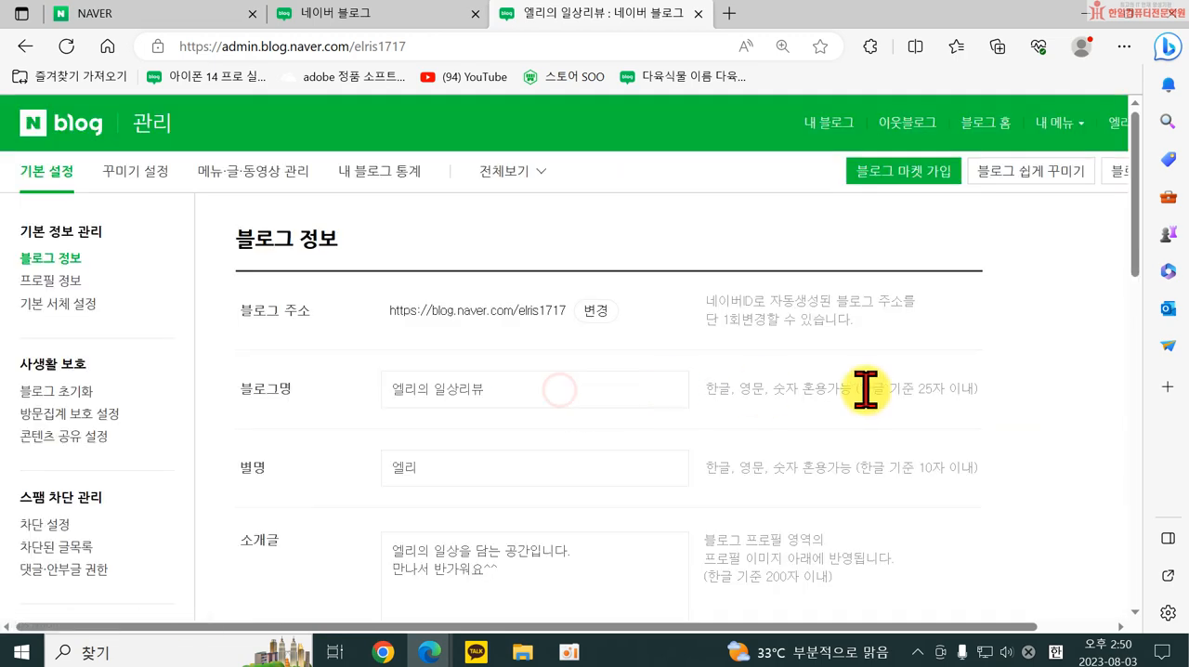
Go to 내 블로그 and dismiss the 블로그 체크인 챌린지 시즌2 popup.
click(818, 129)
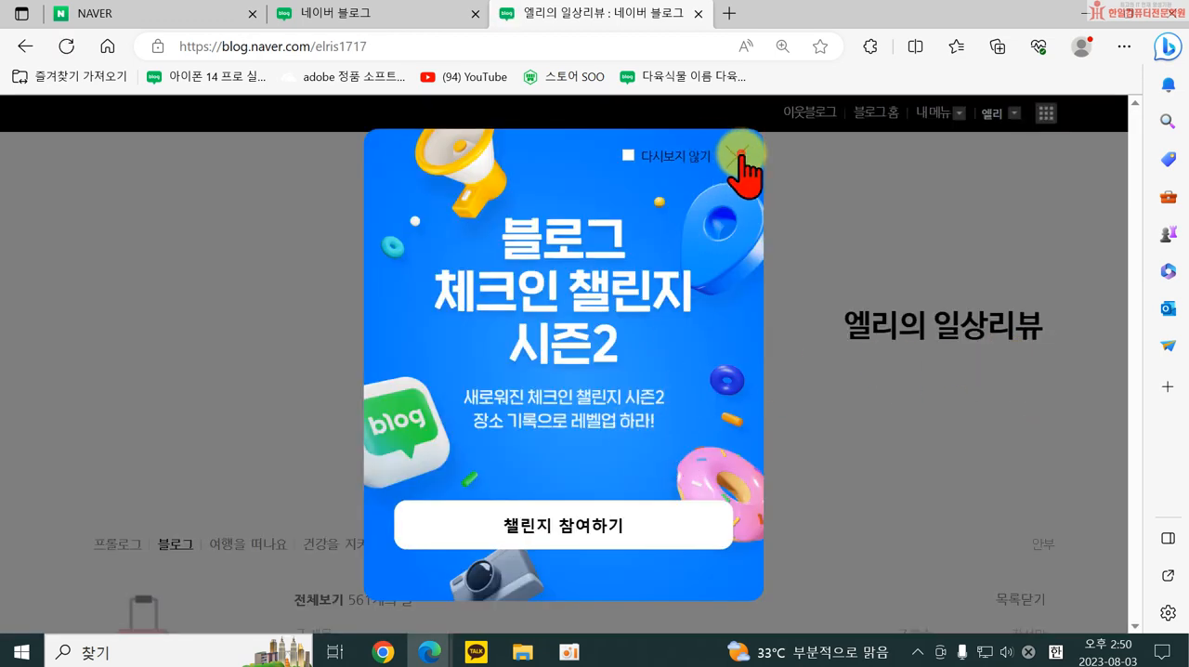
click(736, 158)
scroll(832, 437, down, 1)
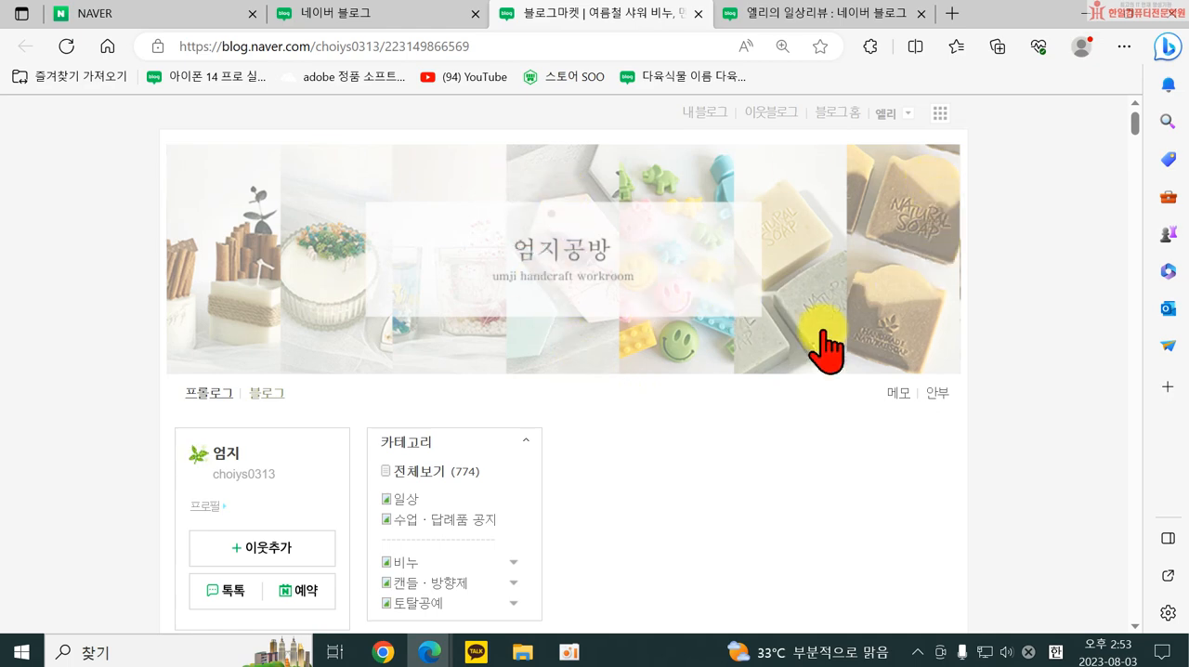
Examine the 엄지공방 blog market post on menthol soap, down to the 멘톨비누 price and product information.
scroll(823, 345, down, 3)
scroll(577, 334, down, 10)
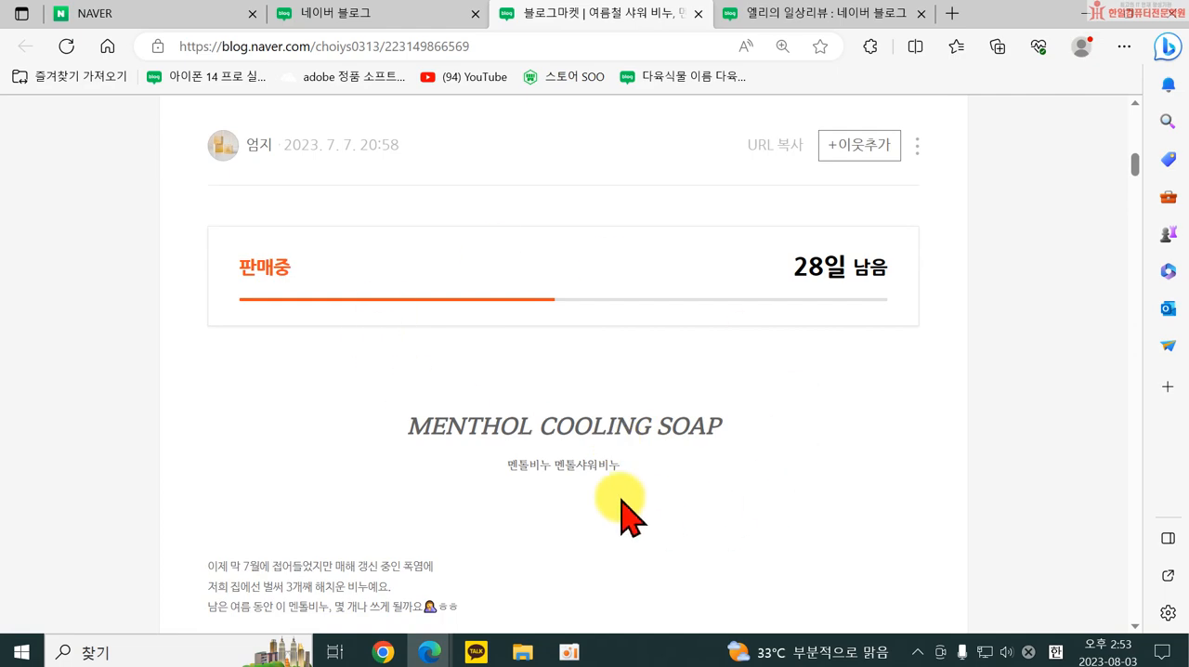
scroll(631, 505, down, 8)
scroll(664, 469, down, 5)
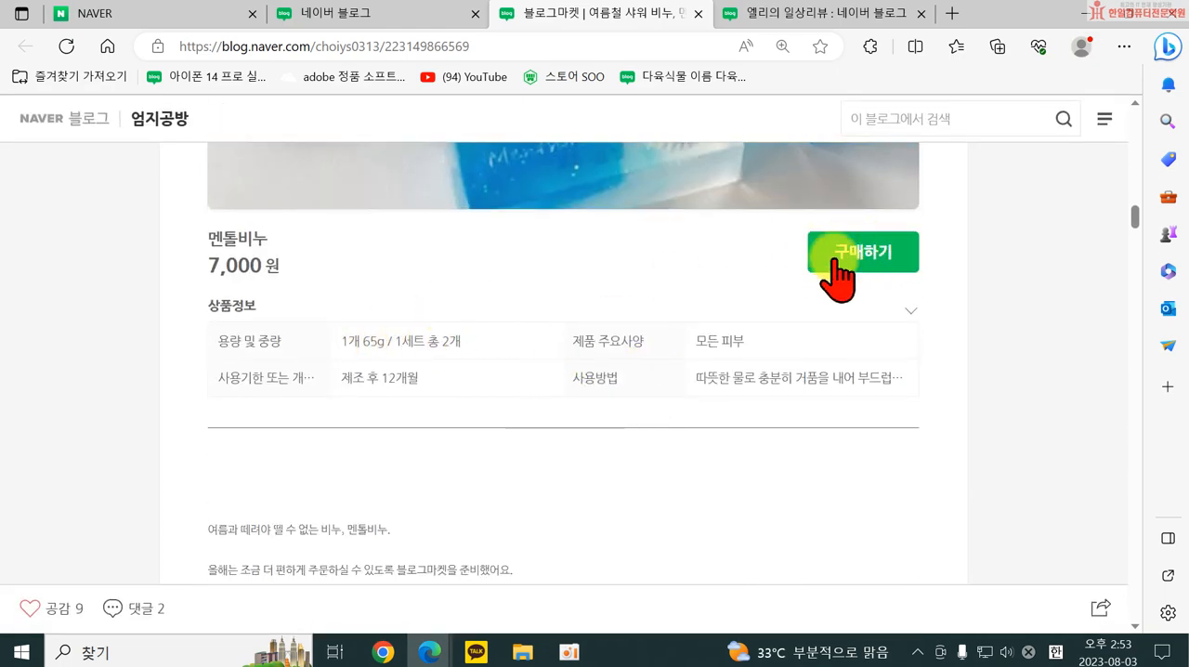
Open the purchase of one 멘톨비누, look over the Naver Pay order page and its payment methods, and close both without ordering.
click(856, 253)
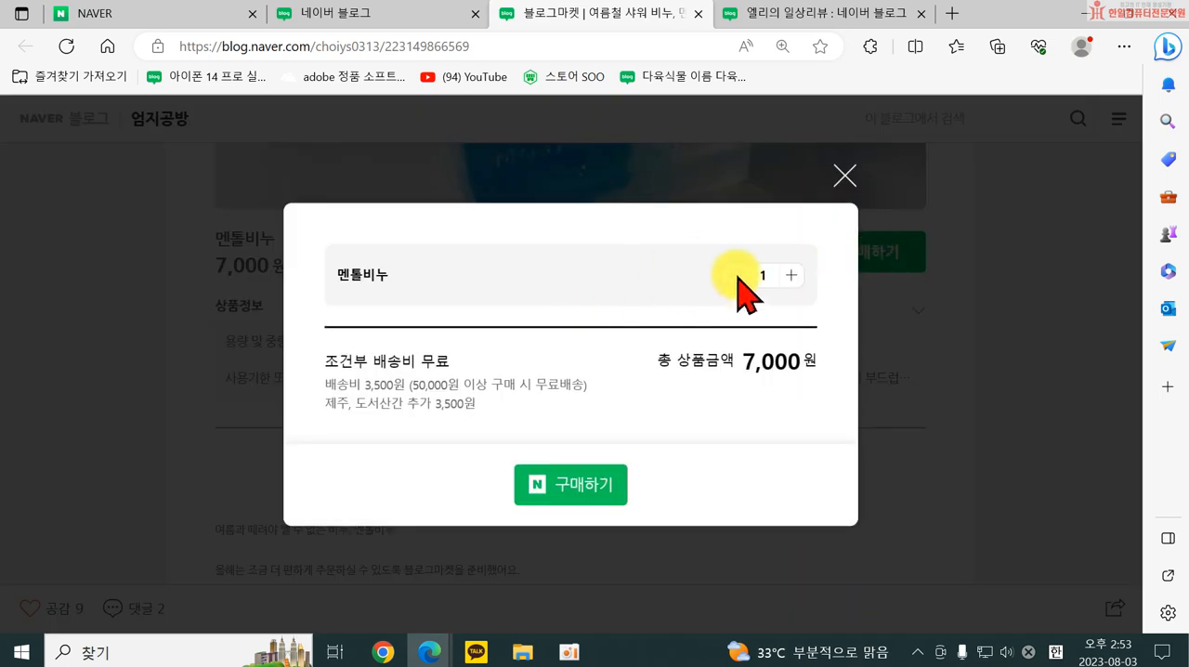
click(562, 484)
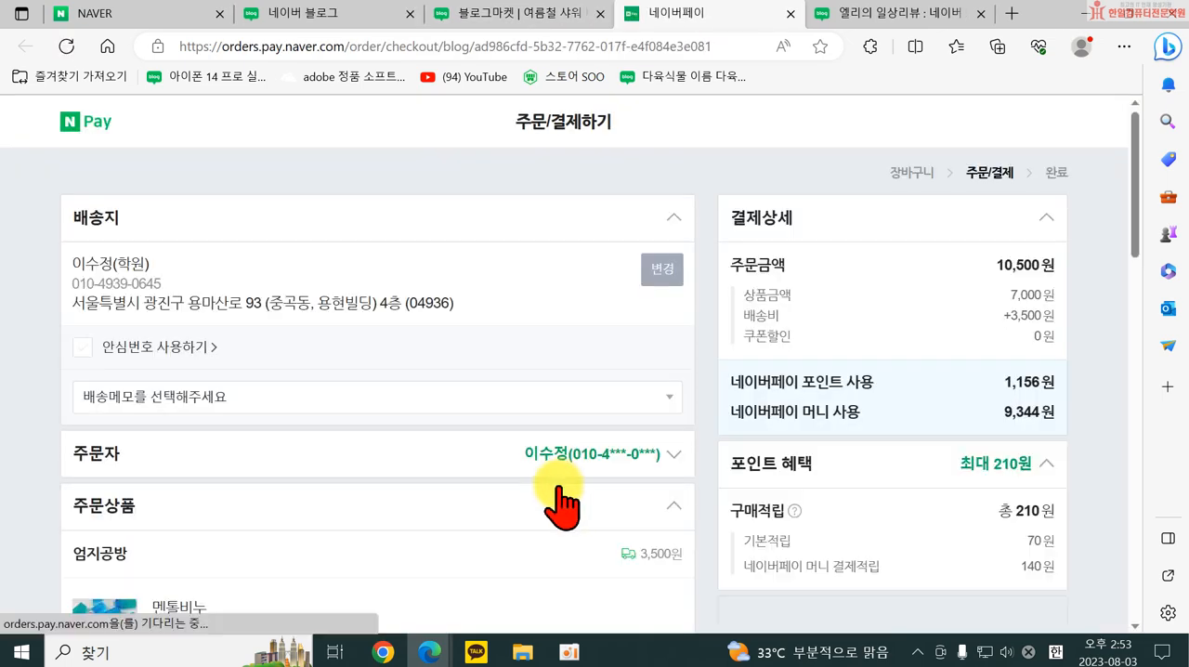
scroll(562, 502, down, 10)
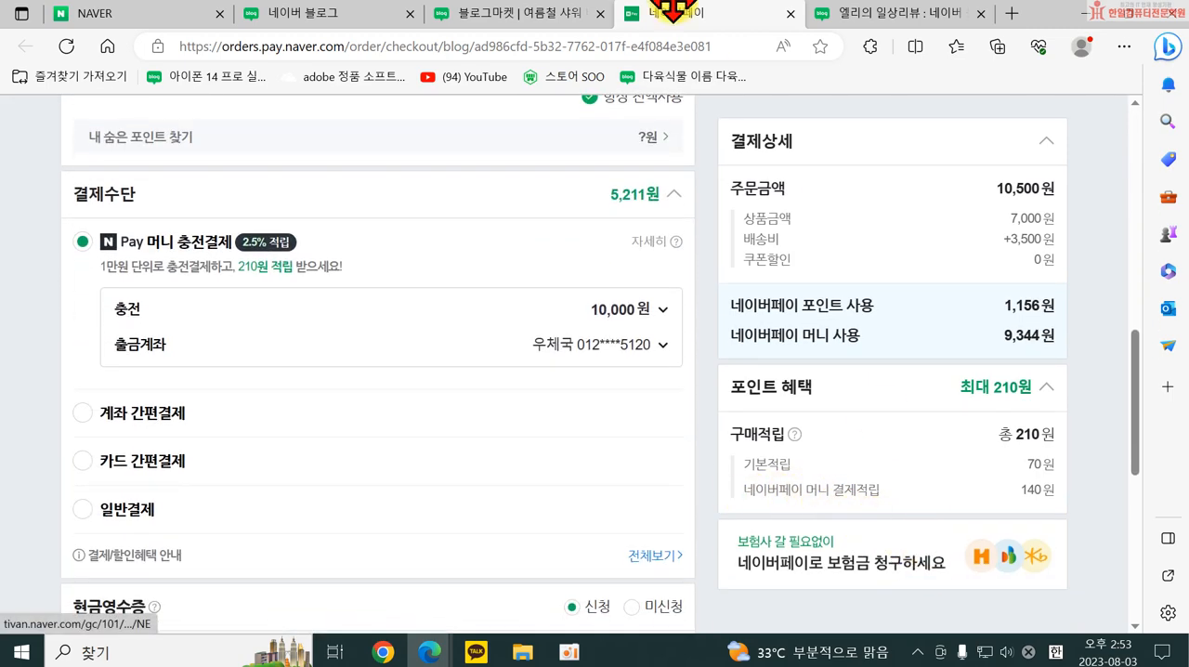
click(790, 14)
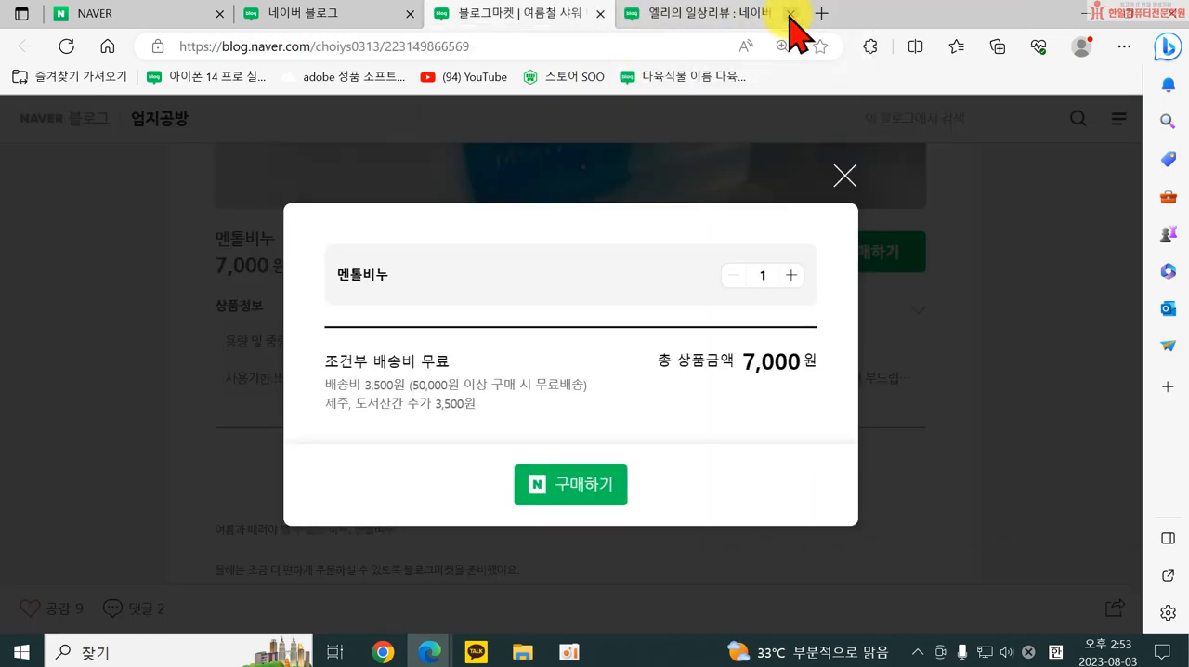
click(847, 179)
Examine the rest of the 멘톨비누 market post: photos, usage notes, 네이버 톡톡 and KakaoTalk contact links, and 배송·반품·교환안내.
scroll(650, 446, down, 7)
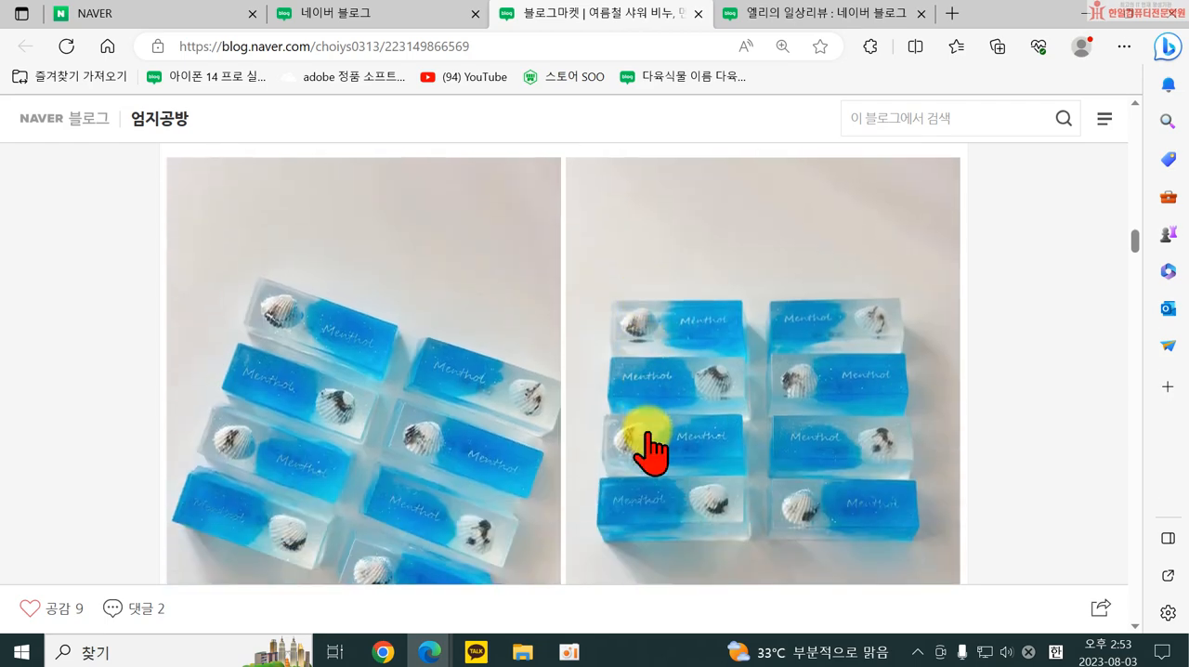
scroll(654, 451, down, 10)
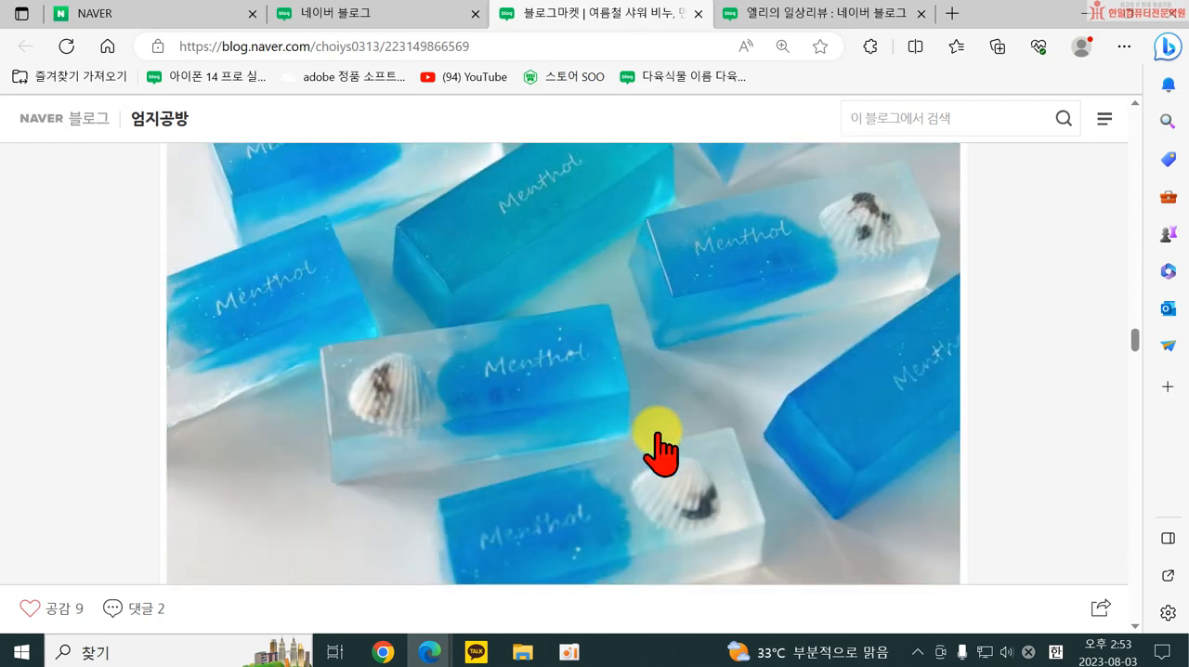
scroll(658, 453, down, 5)
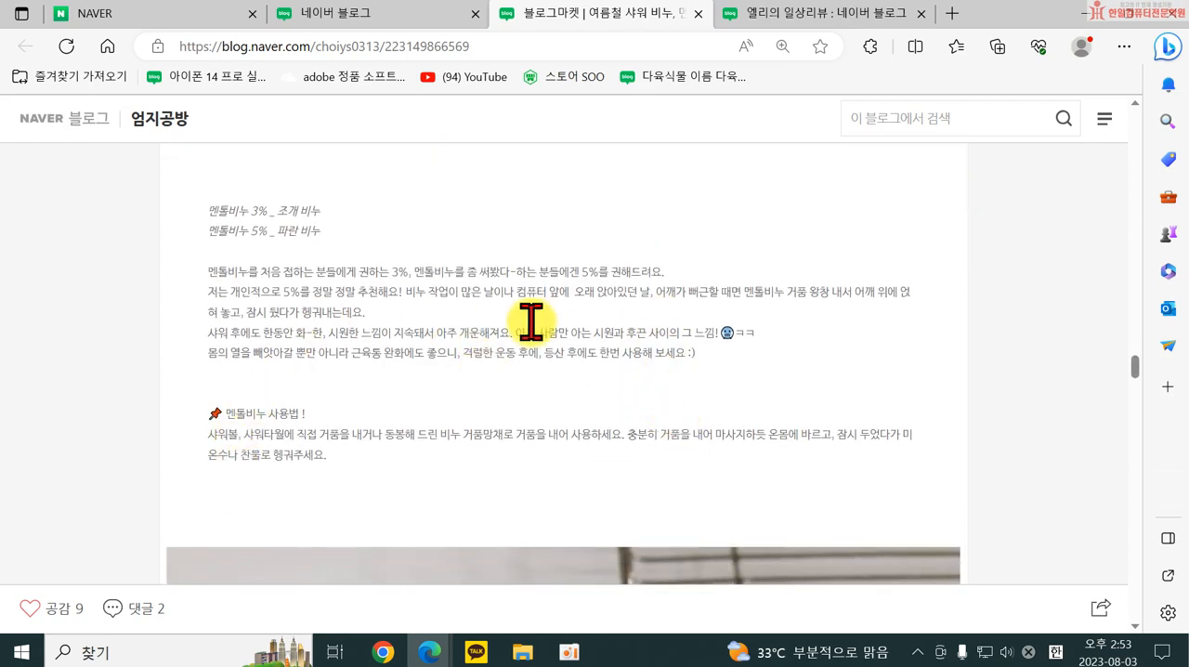
scroll(796, 390, down, 6)
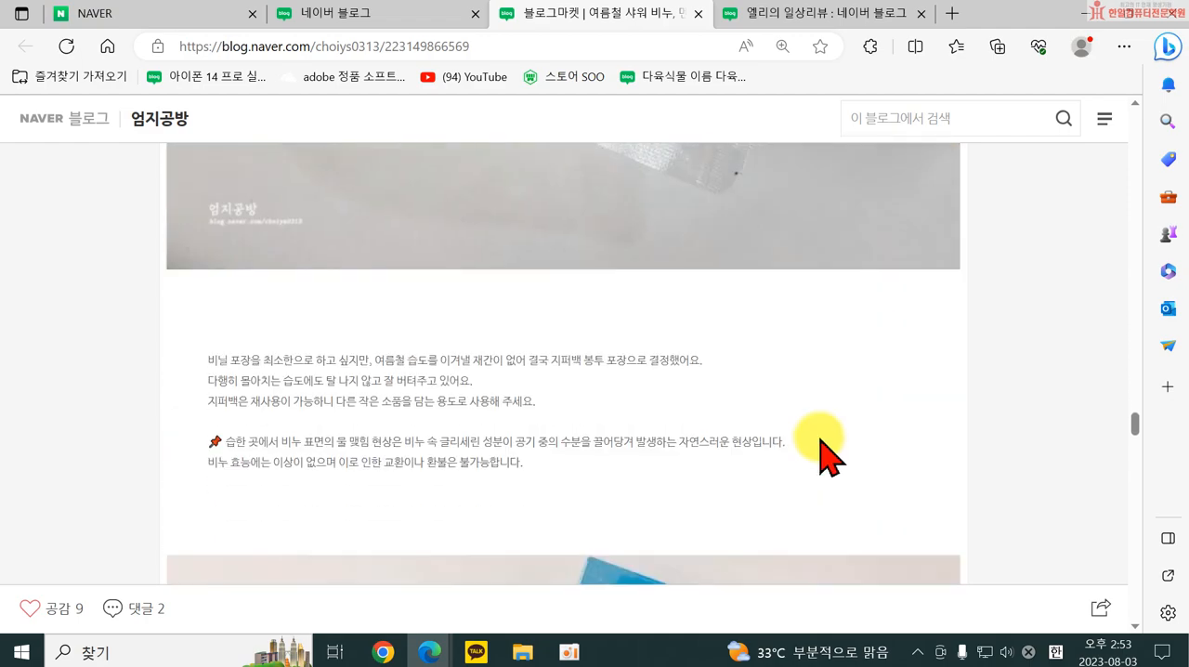
scroll(744, 456, down, 5)
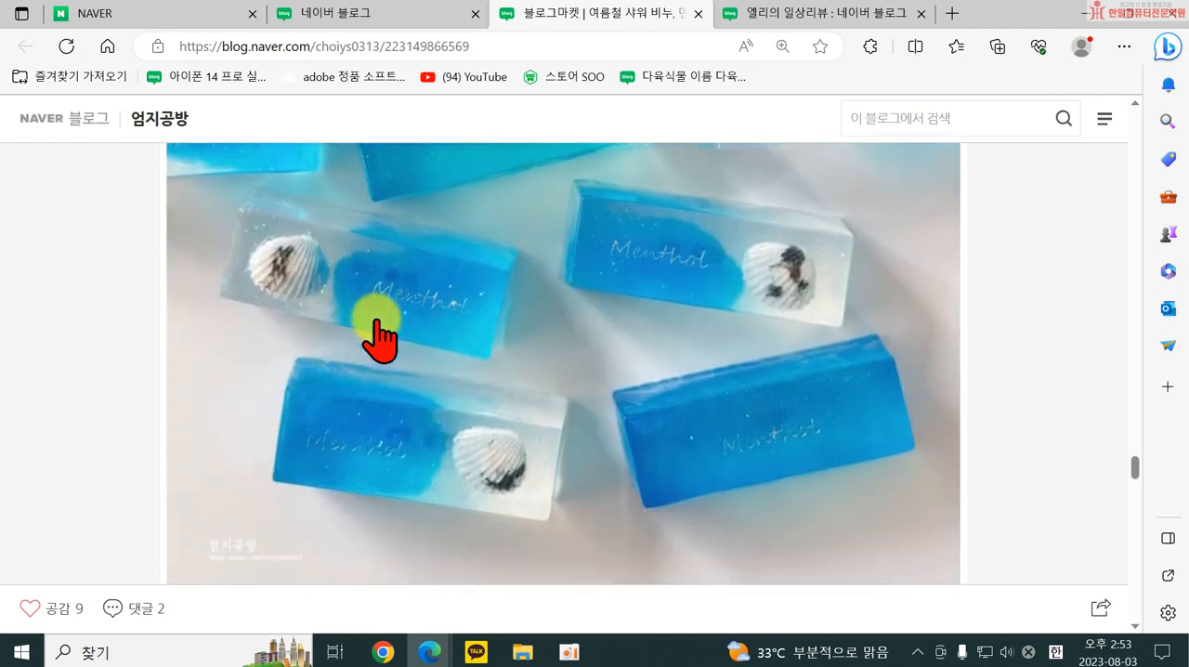
scroll(688, 493, down, 5)
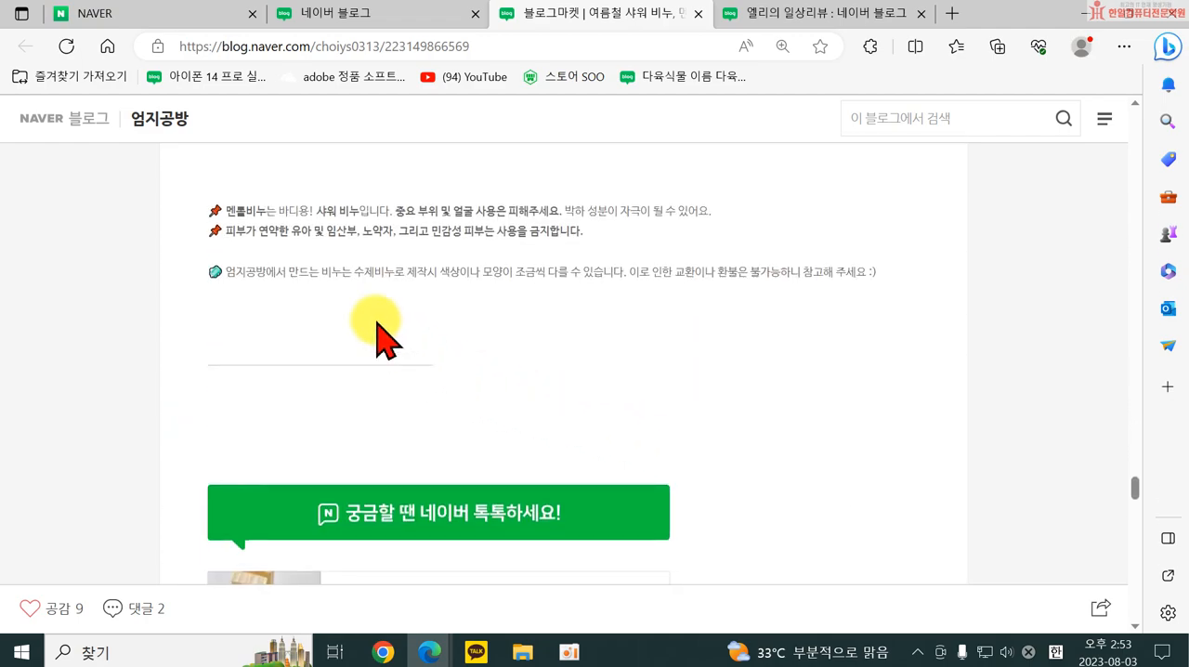
scroll(399, 330, down, 4)
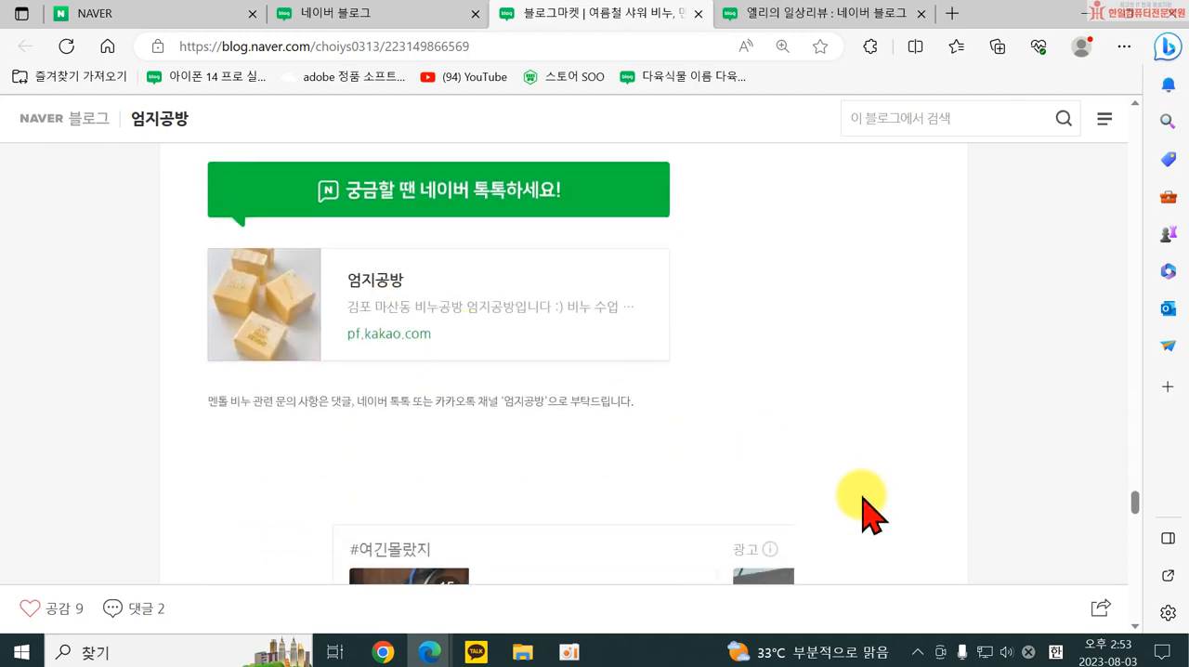
scroll(831, 487, down, 2)
scroll(864, 428, down, 4)
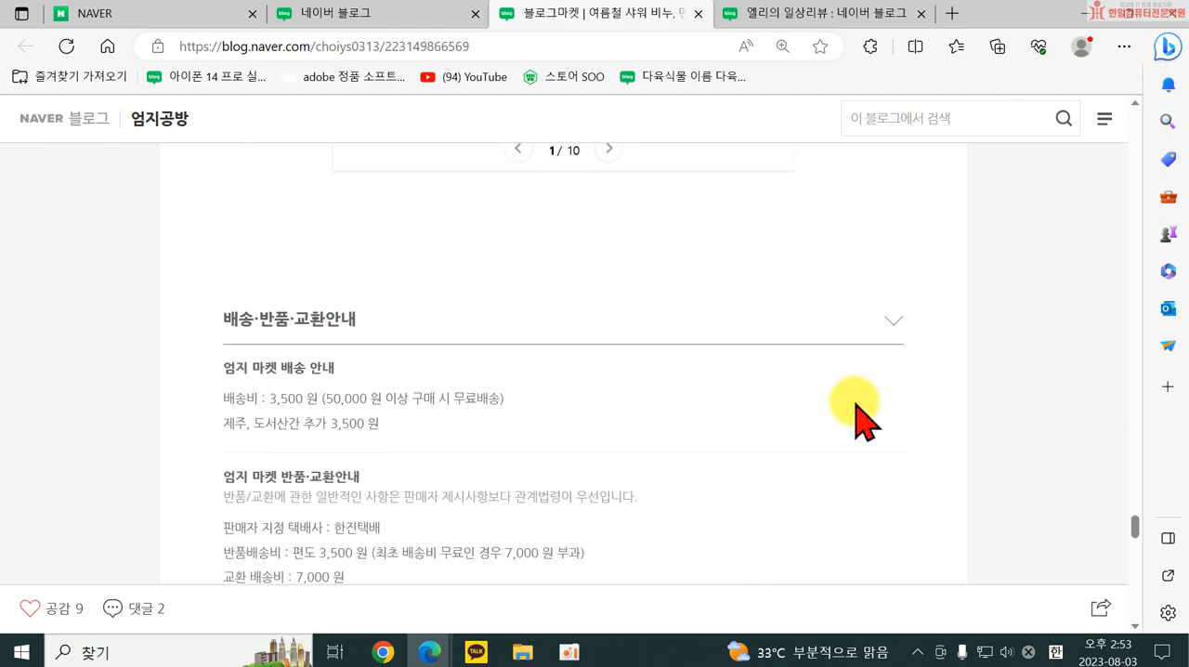
scroll(802, 431, up, 7)
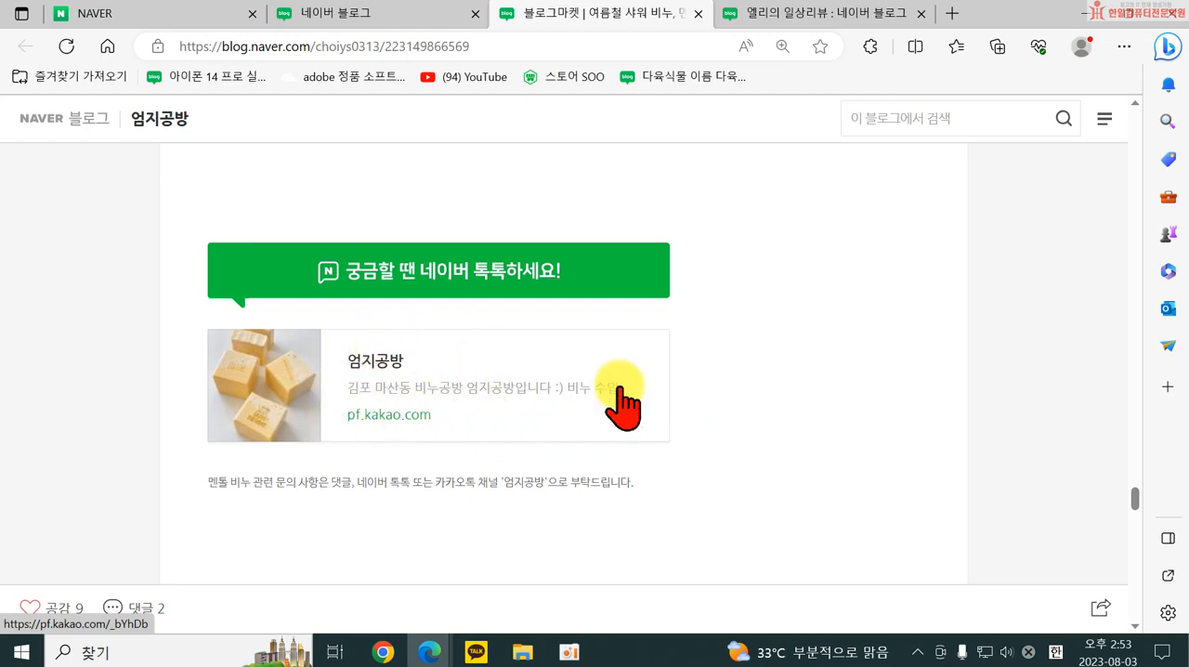
Go back up through the 멘톨비누 market post and open the blog's 수업 · 답례품 공지 category.
scroll(799, 409, up, 10)
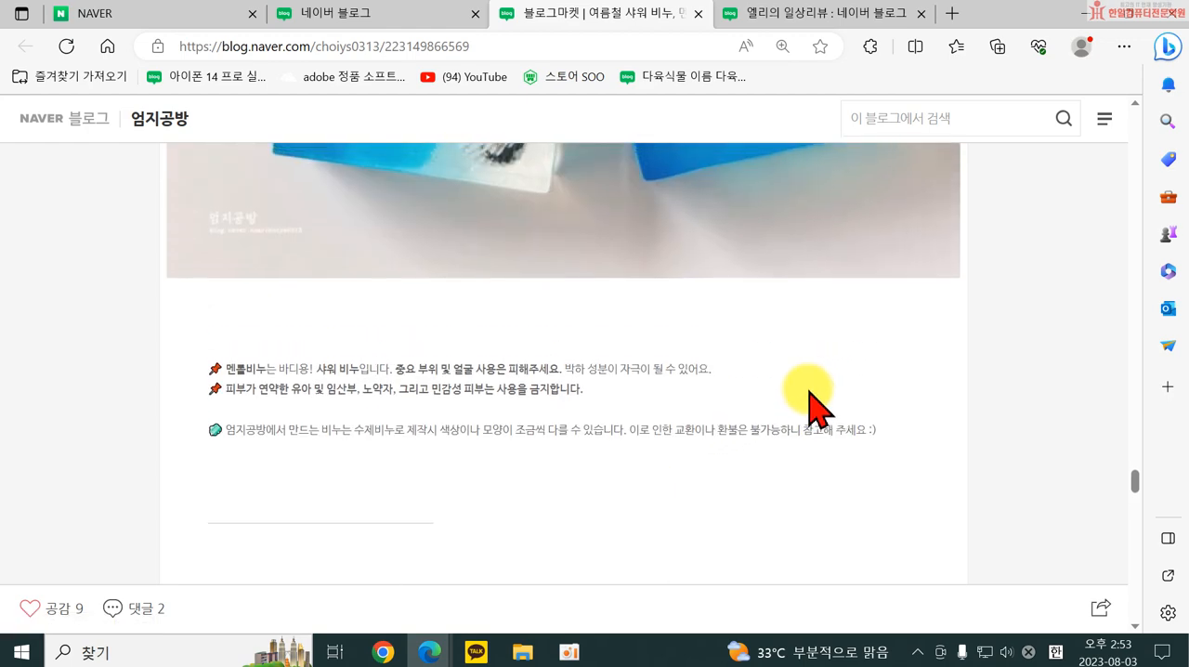
scroll(752, 232, up, 10)
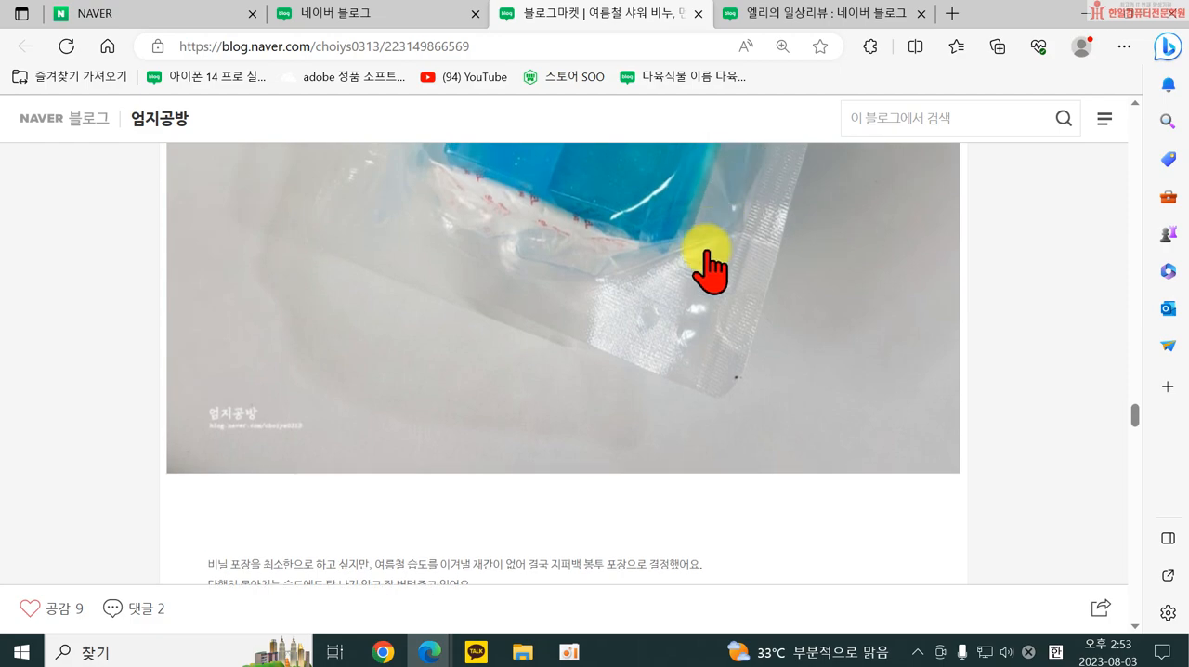
scroll(692, 372, up, 8)
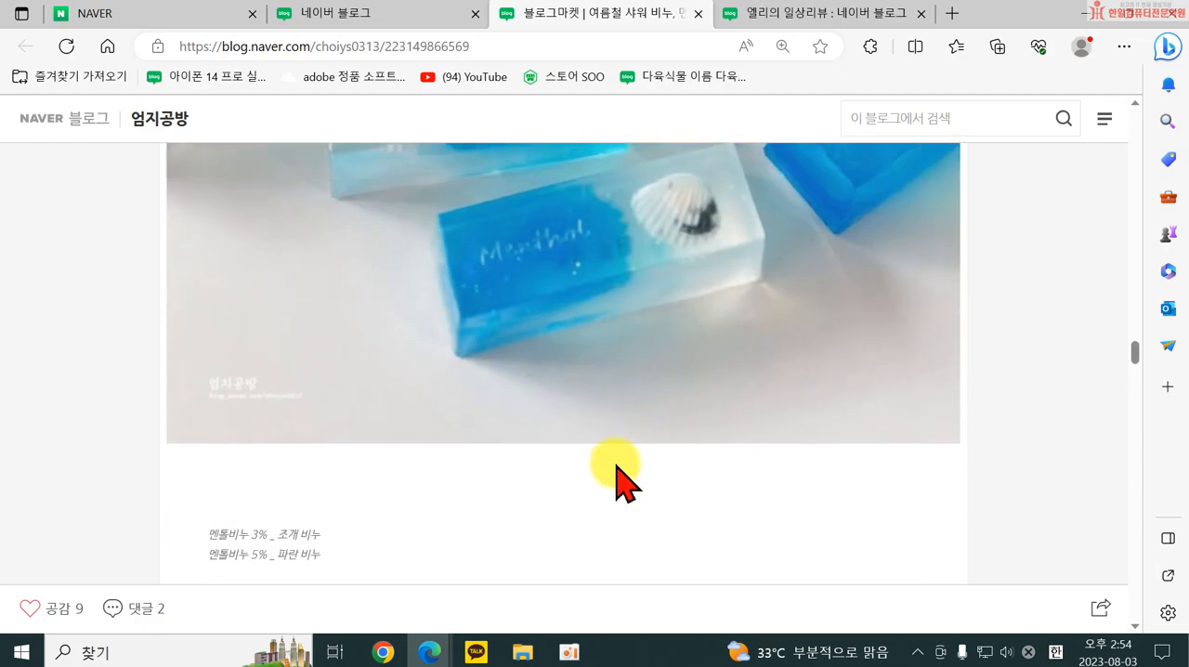
scroll(641, 344, up, 10)
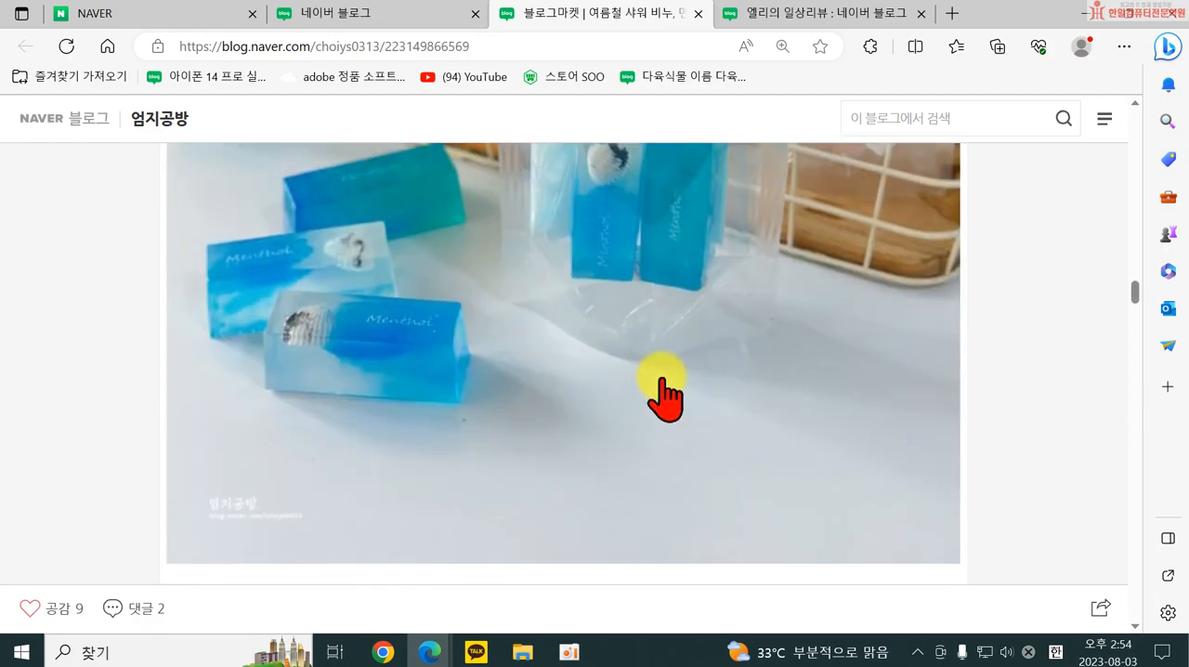
scroll(621, 409, up, 8)
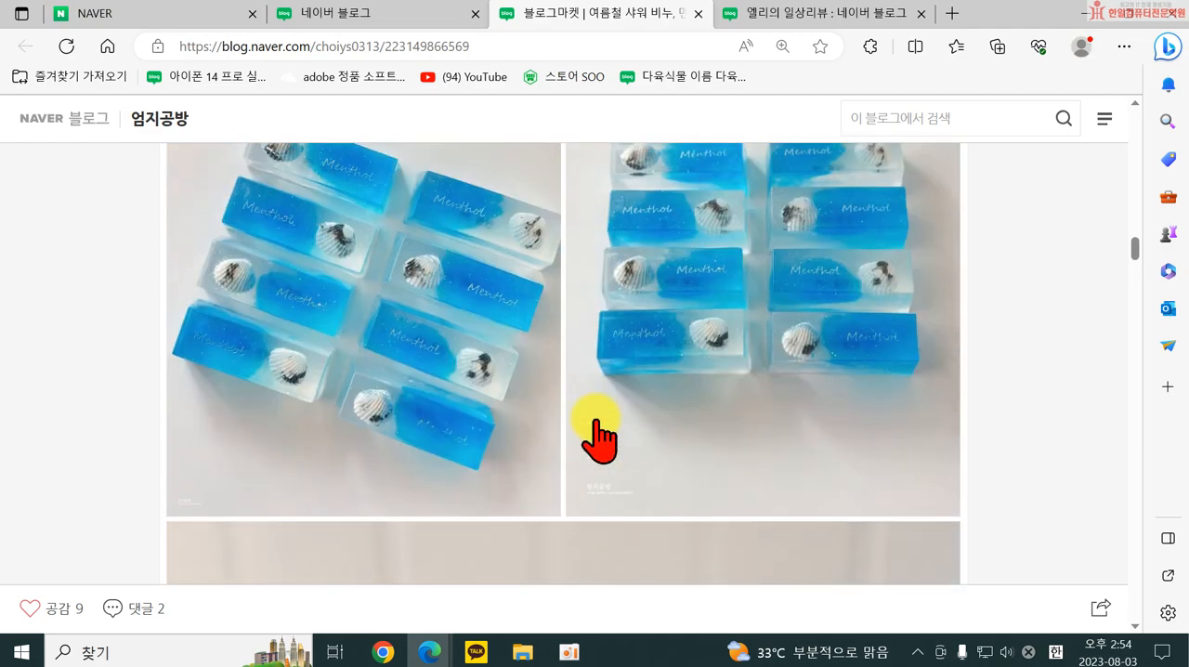
scroll(641, 367, up, 10)
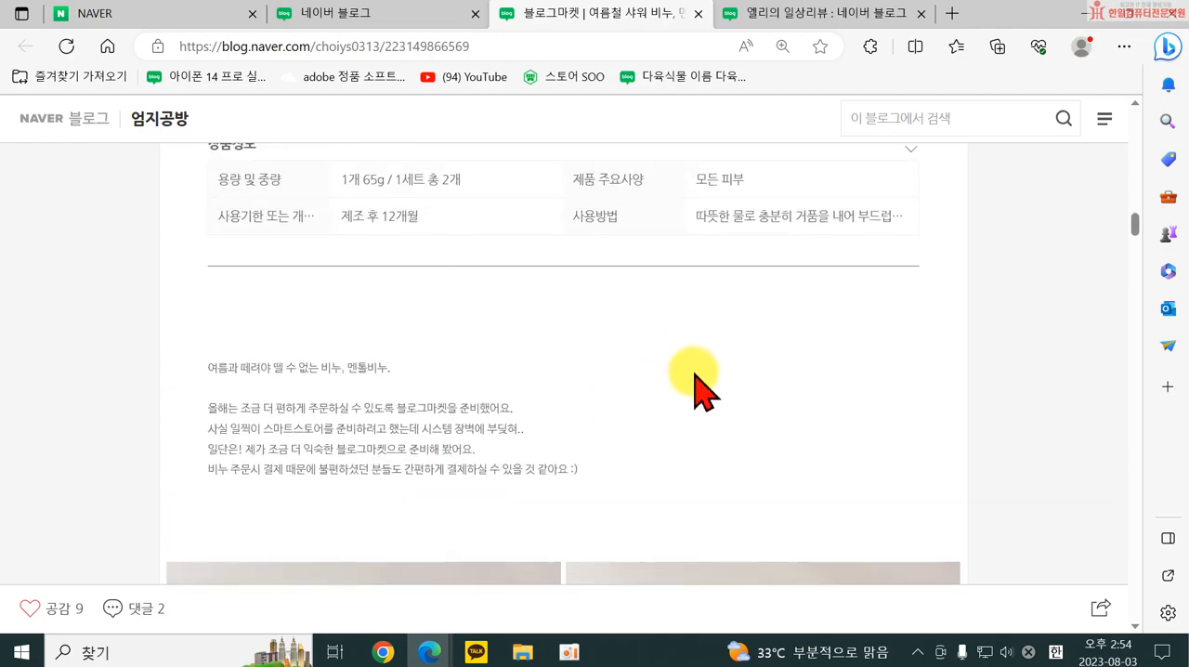
scroll(796, 426, up, 10)
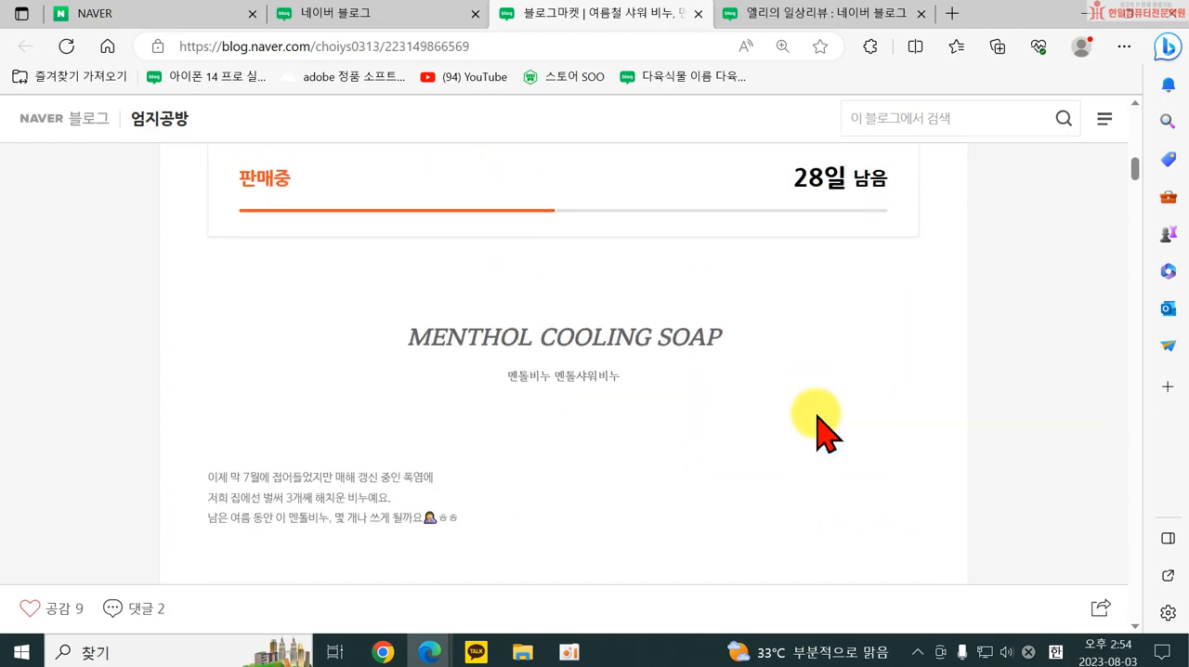
scroll(502, 446, up, 4)
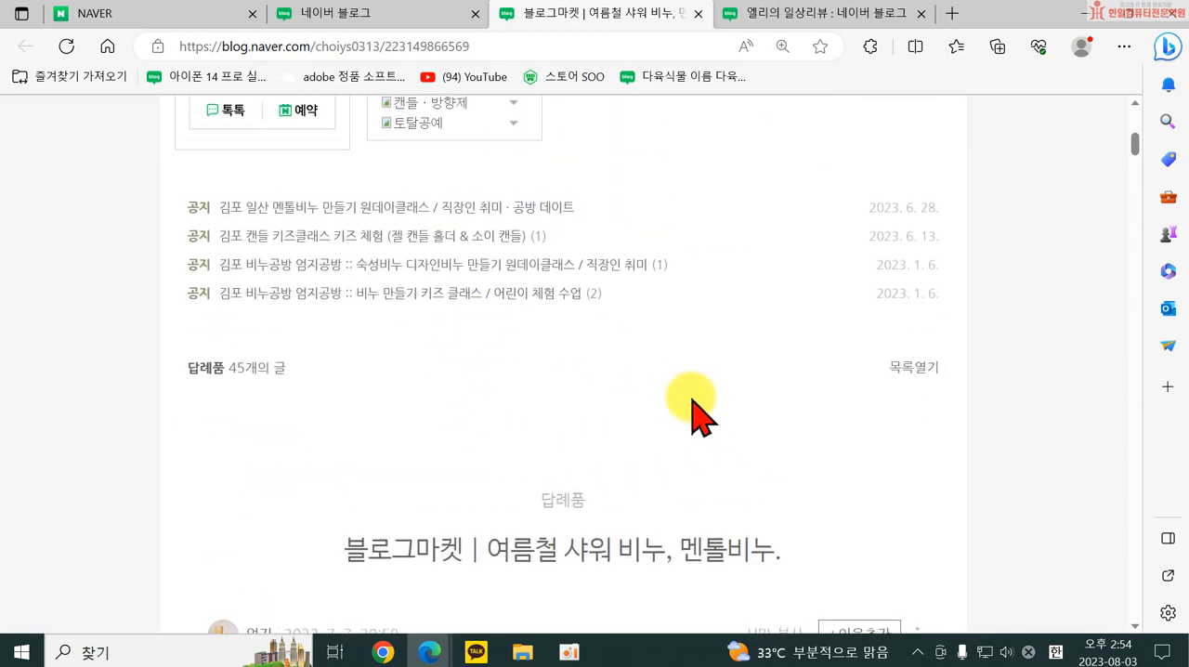
scroll(557, 418, up, 4)
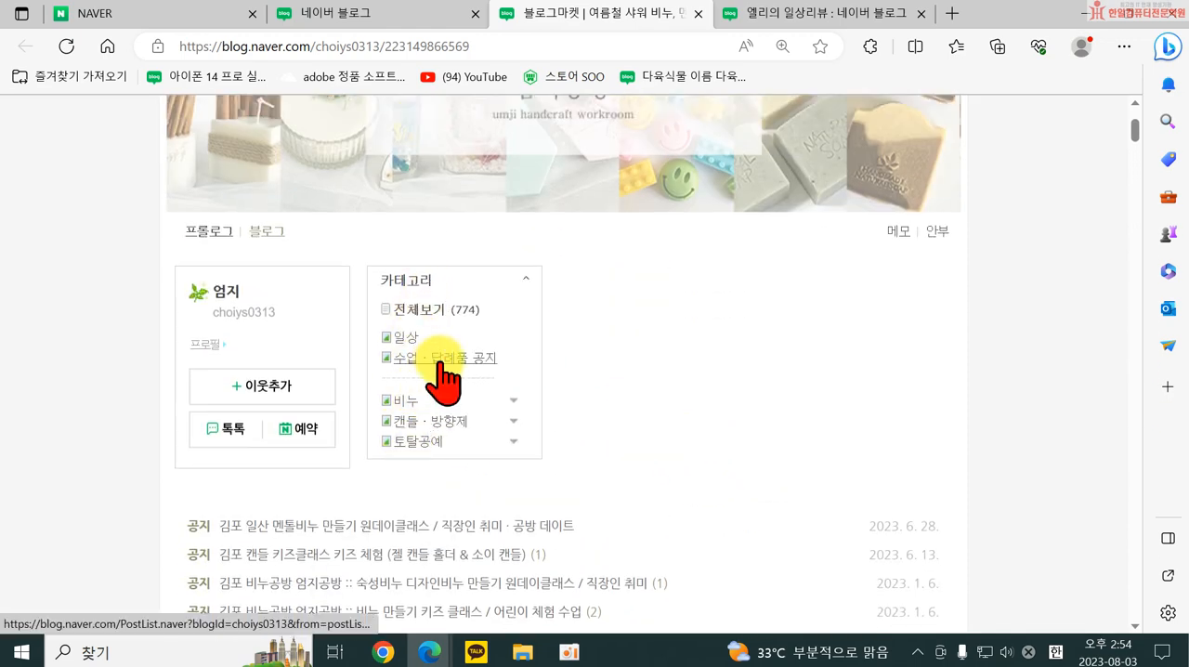
click(517, 355)
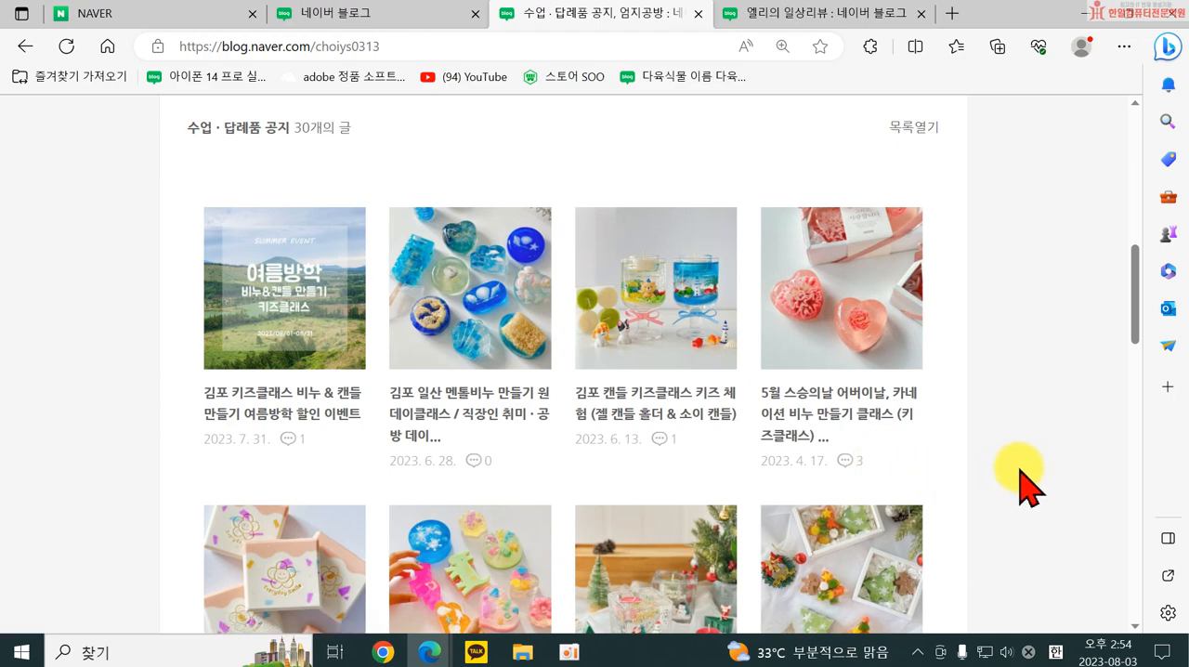
Look through the 김포 키즈클래스 비누 & 캔들 만들기 여름방학 할인 이벤트 post down to its 네이버 톡톡 link and close the 엄지공방 blog.
scroll(1027, 483, down, 1)
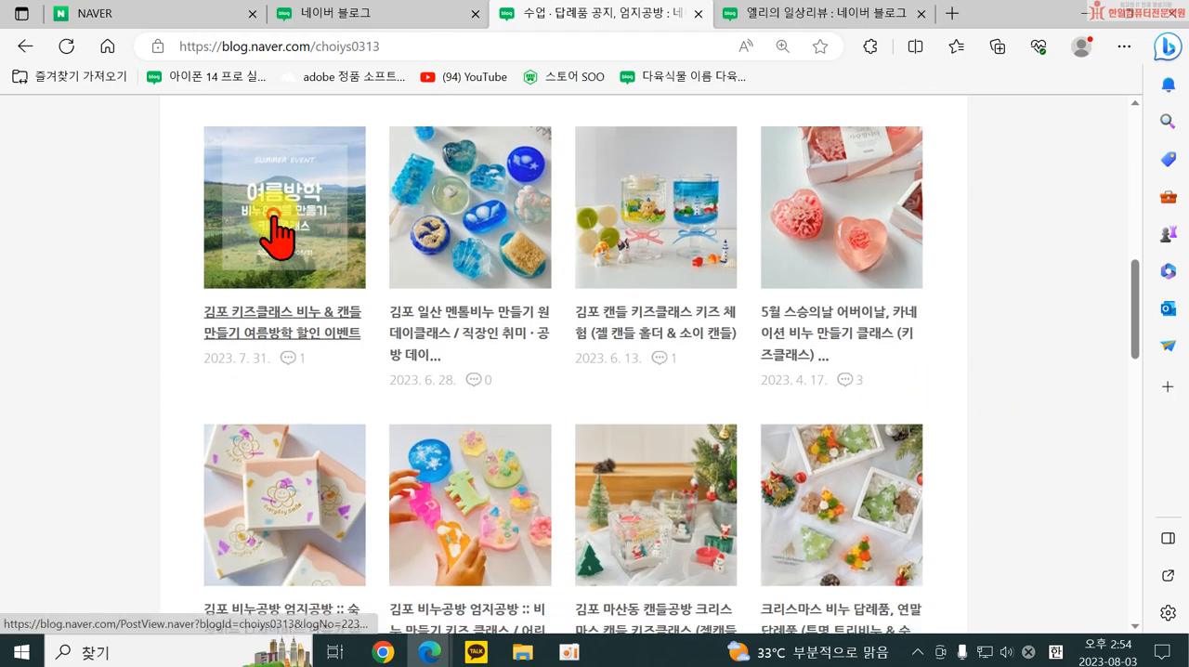
click(351, 150)
scroll(887, 465, down, 15)
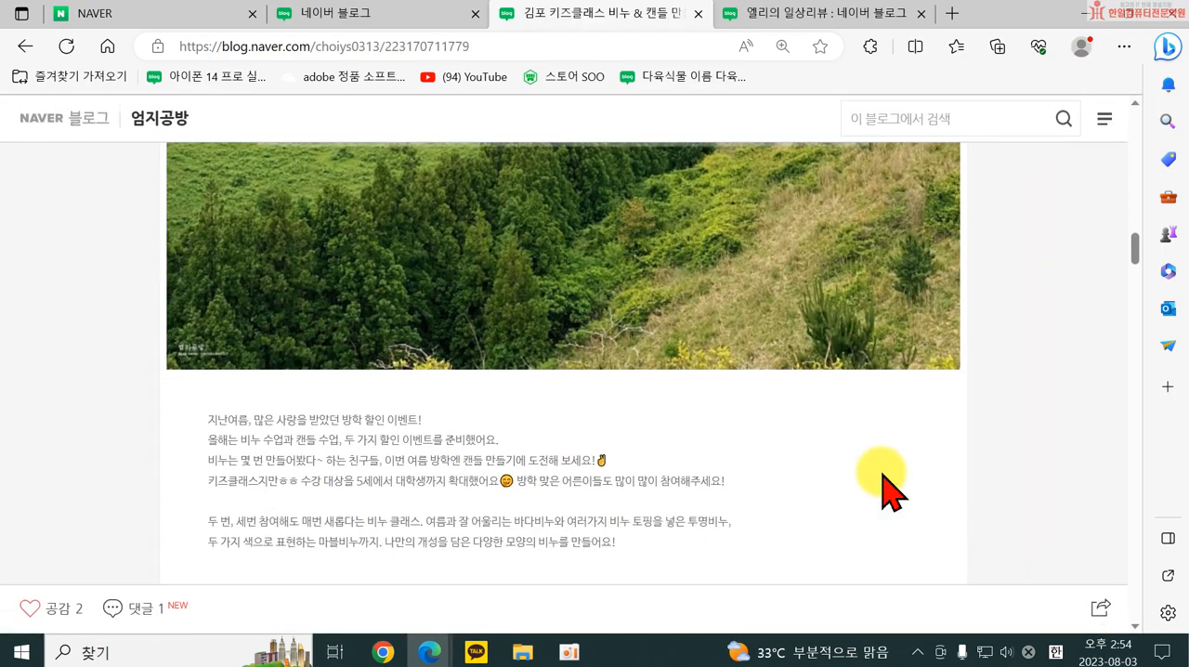
scroll(883, 476, down, 15)
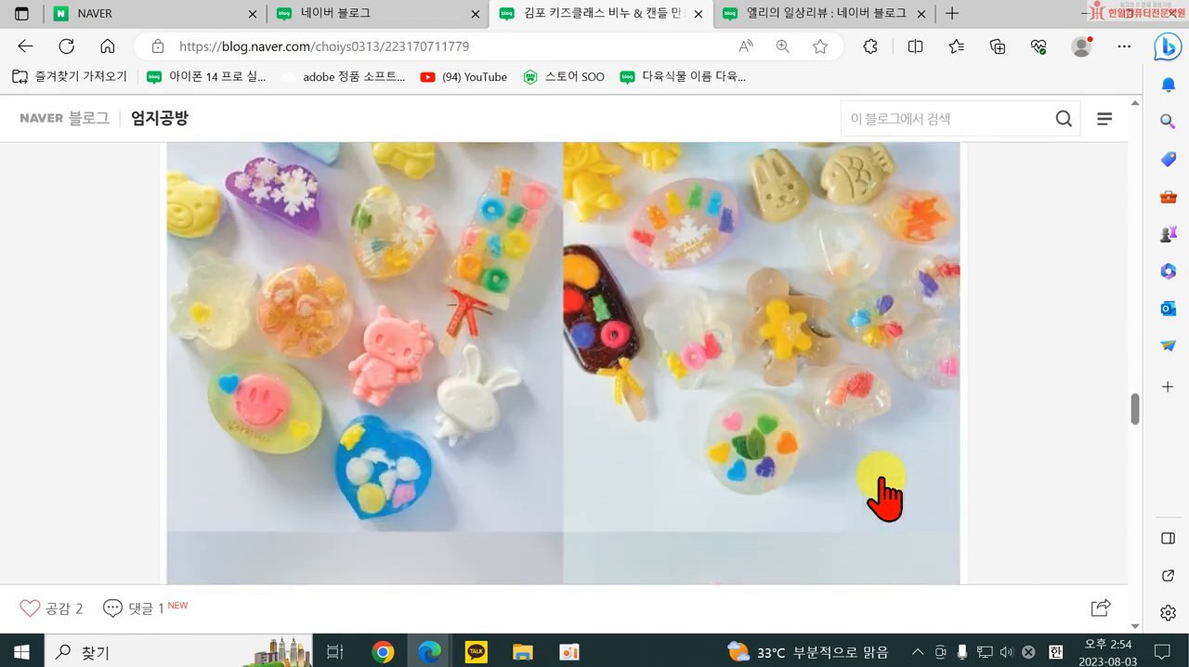
scroll(882, 492, down, 10)
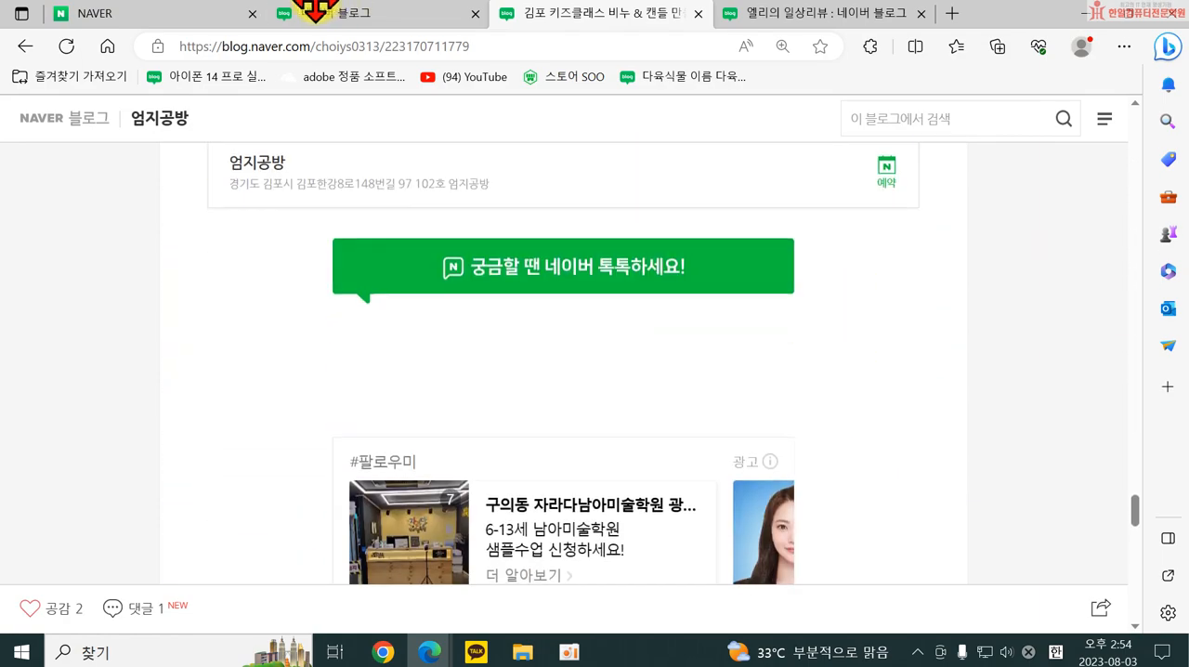
click(698, 13)
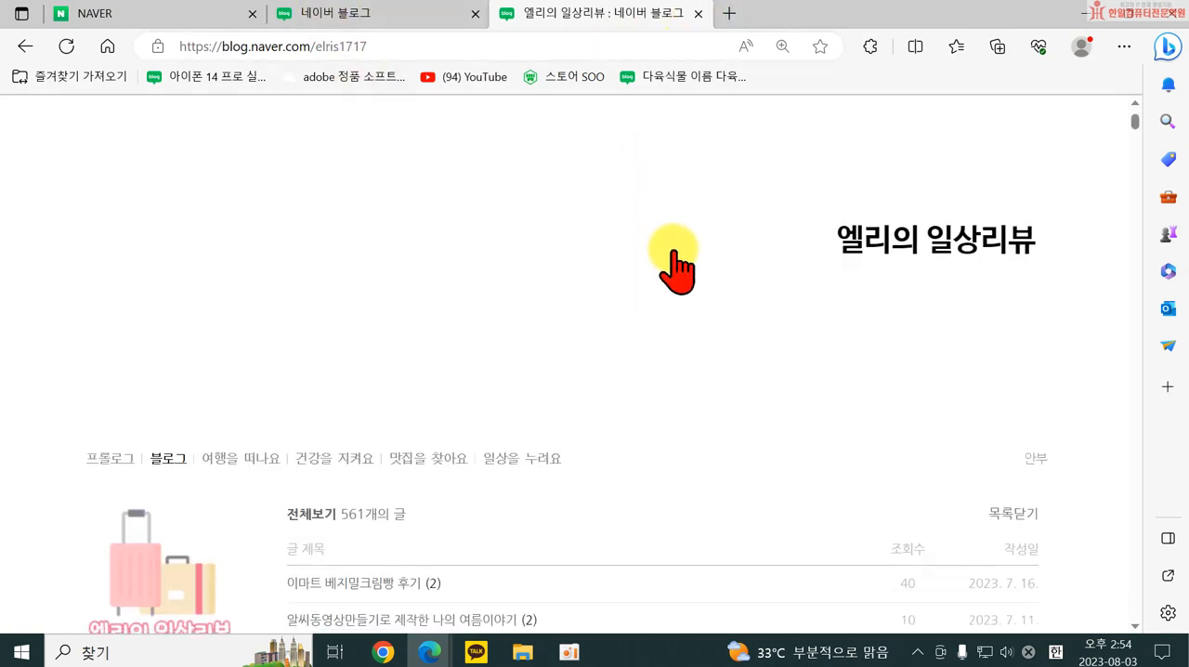
Open the own blog's 관리 page and view its 프로필 정보 settings.
scroll(678, 269, down, 5)
scroll(681, 271, up, 5)
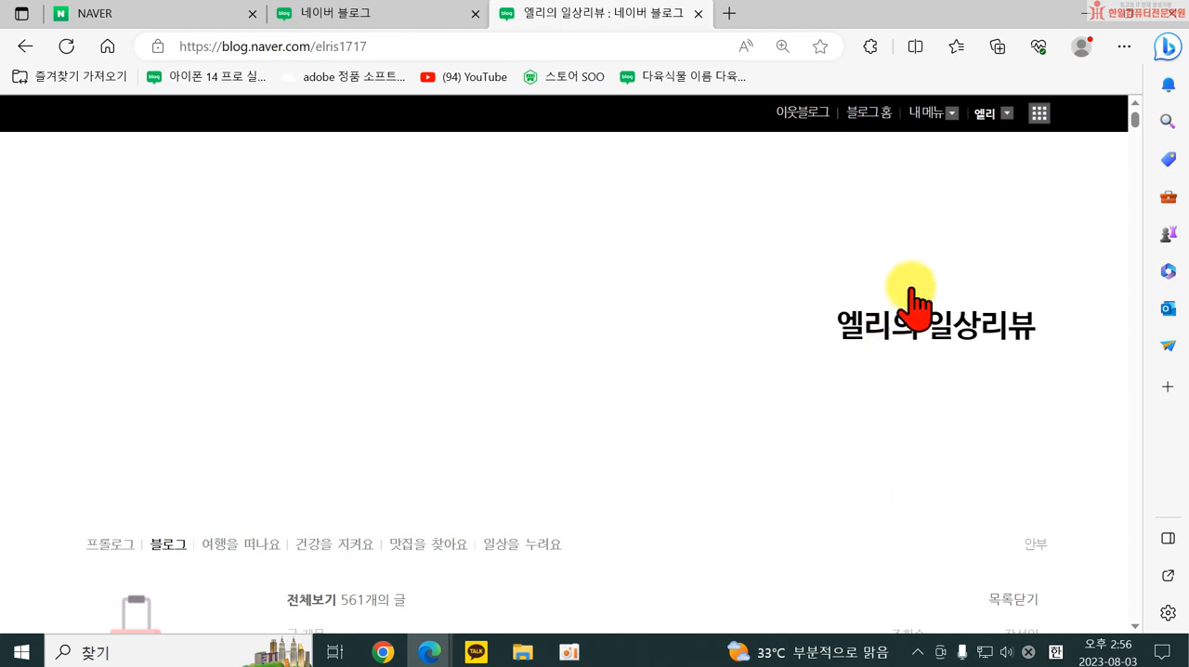
click(926, 113)
click(924, 184)
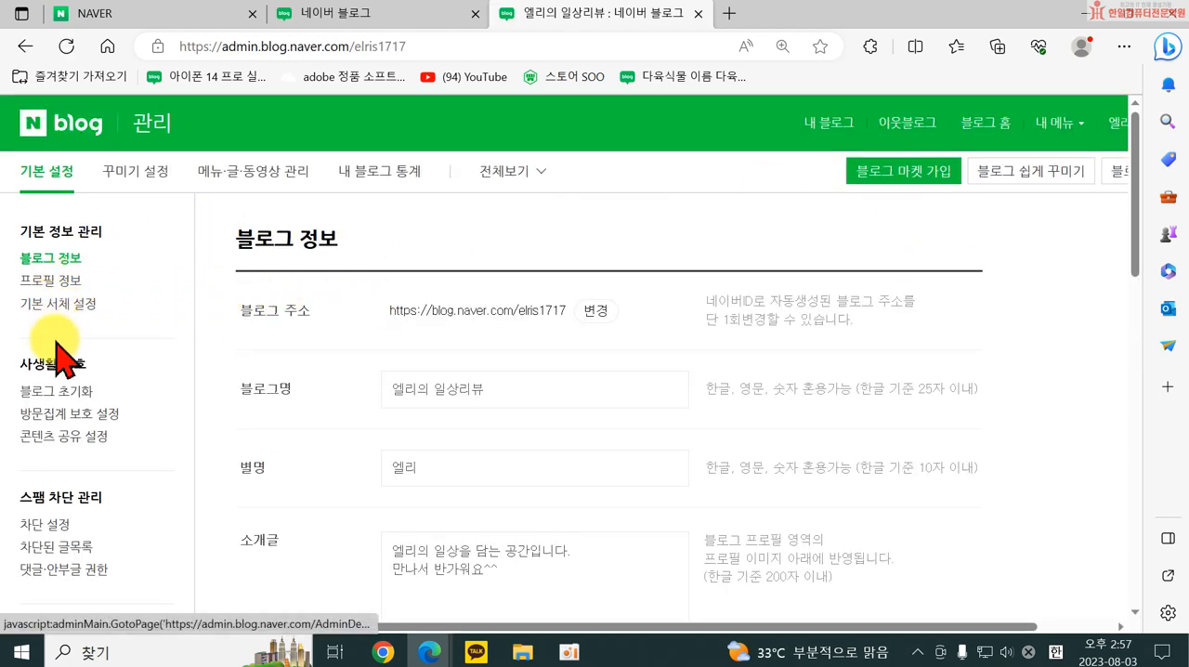
click(67, 280)
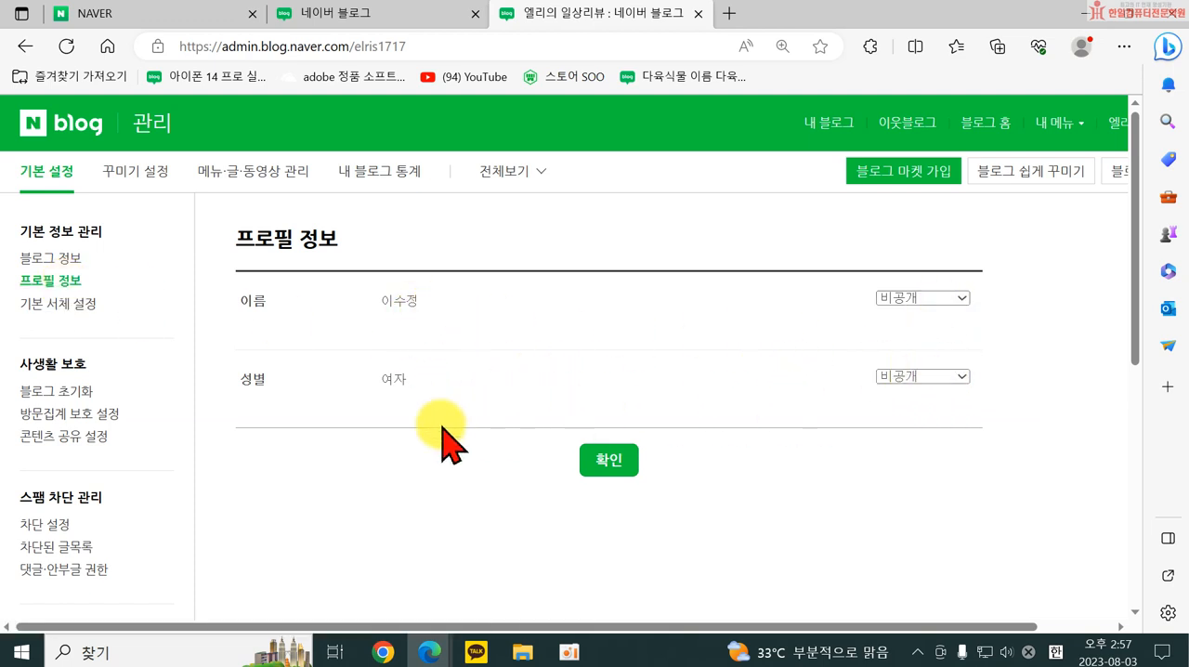
In 기본 서체 설정, try the font sizes 15 and 16, and set the size back to 19.
click(56, 305)
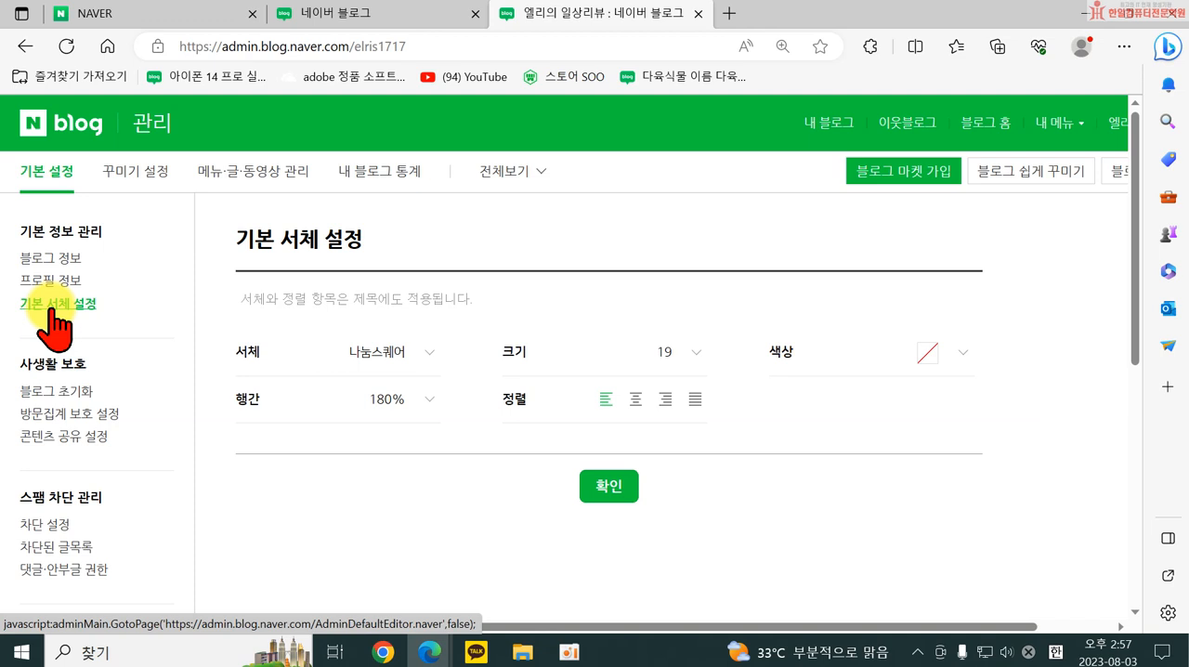
click(687, 353)
click(670, 462)
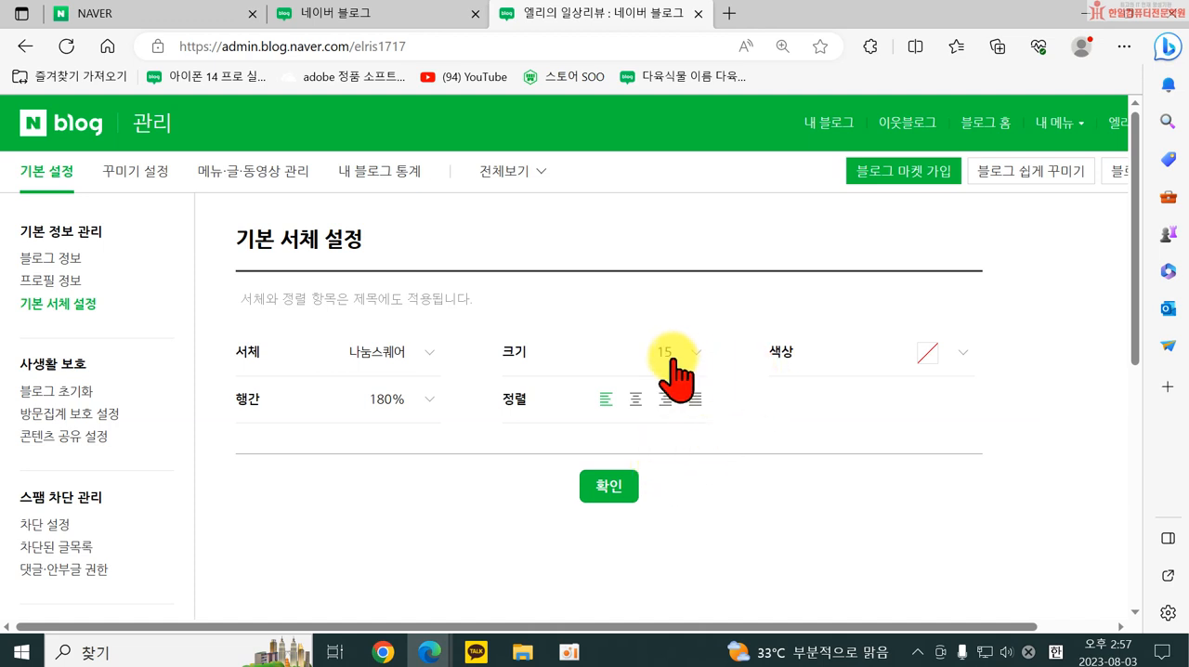
click(672, 355)
click(678, 491)
click(692, 355)
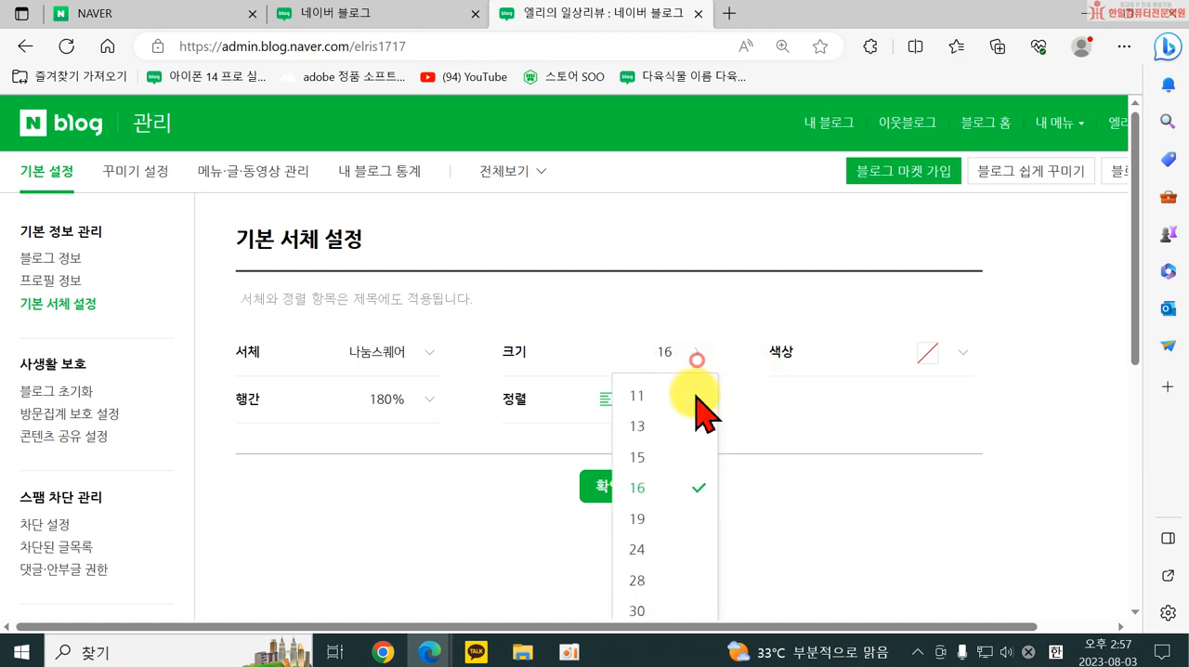
click(669, 520)
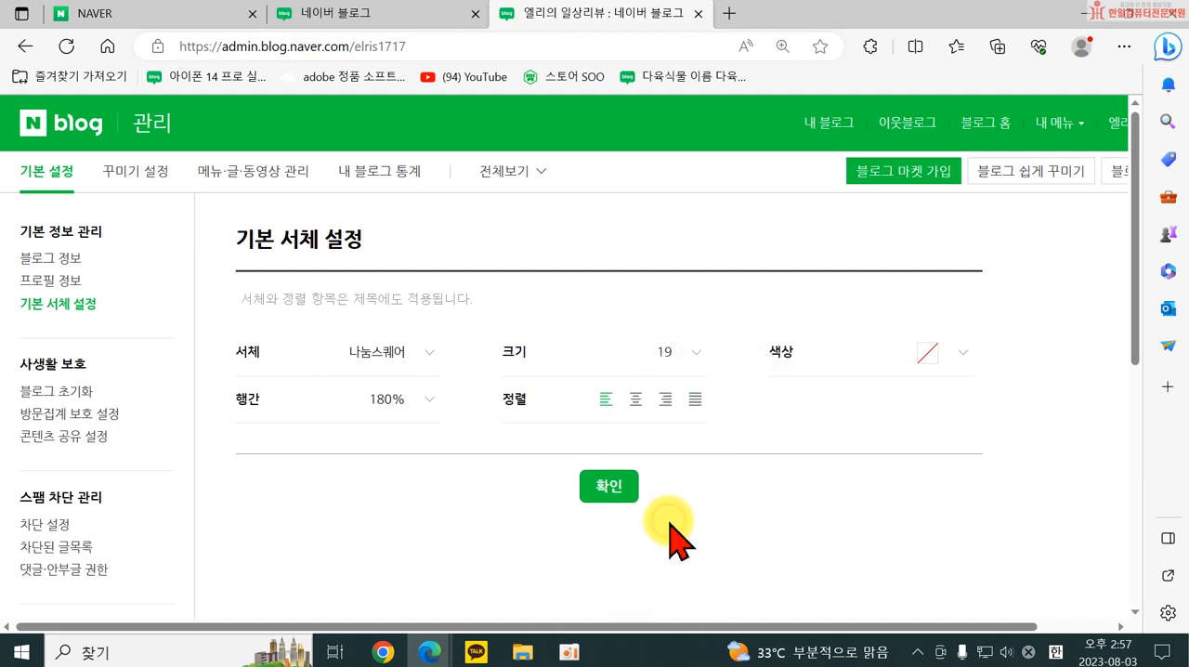
Try 다시시작해 as the default font and look over the available 서체, 크기 and 행간 options without saving.
click(423, 352)
scroll(362, 571, down, 2)
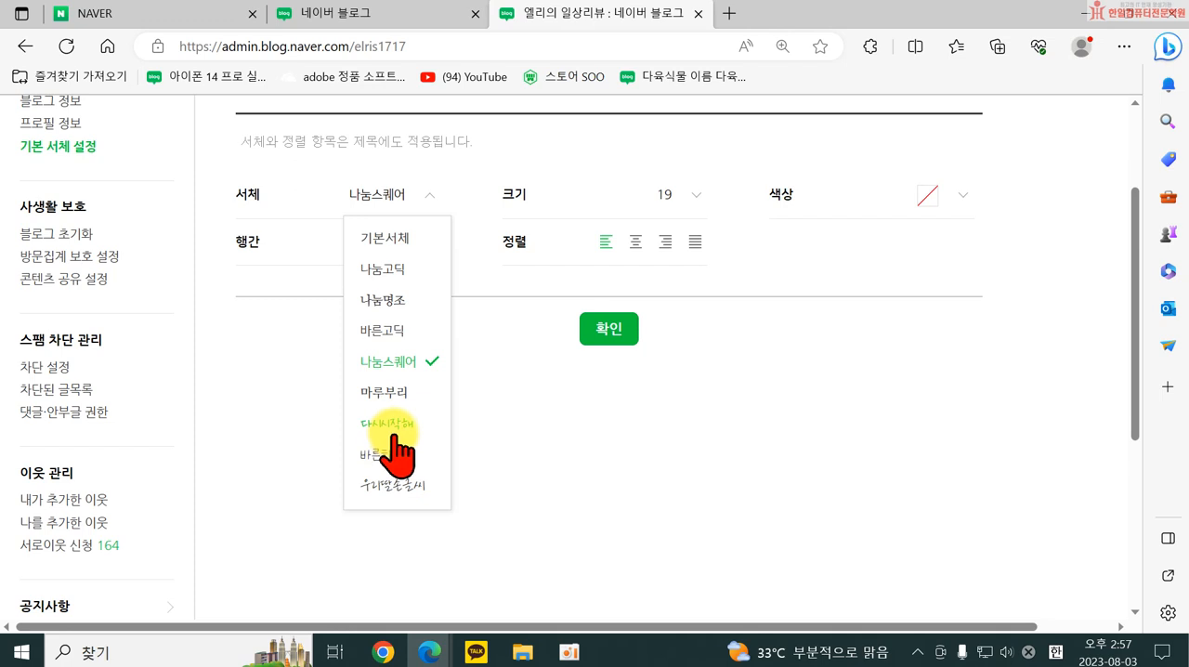
click(389, 425)
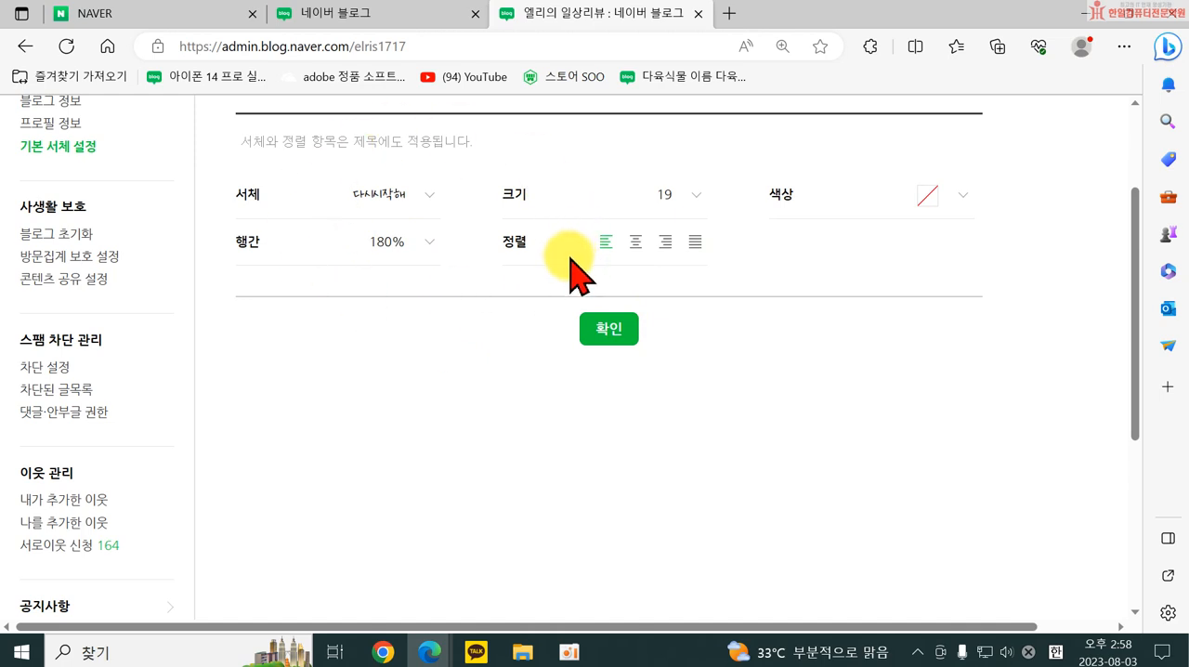
click(427, 197)
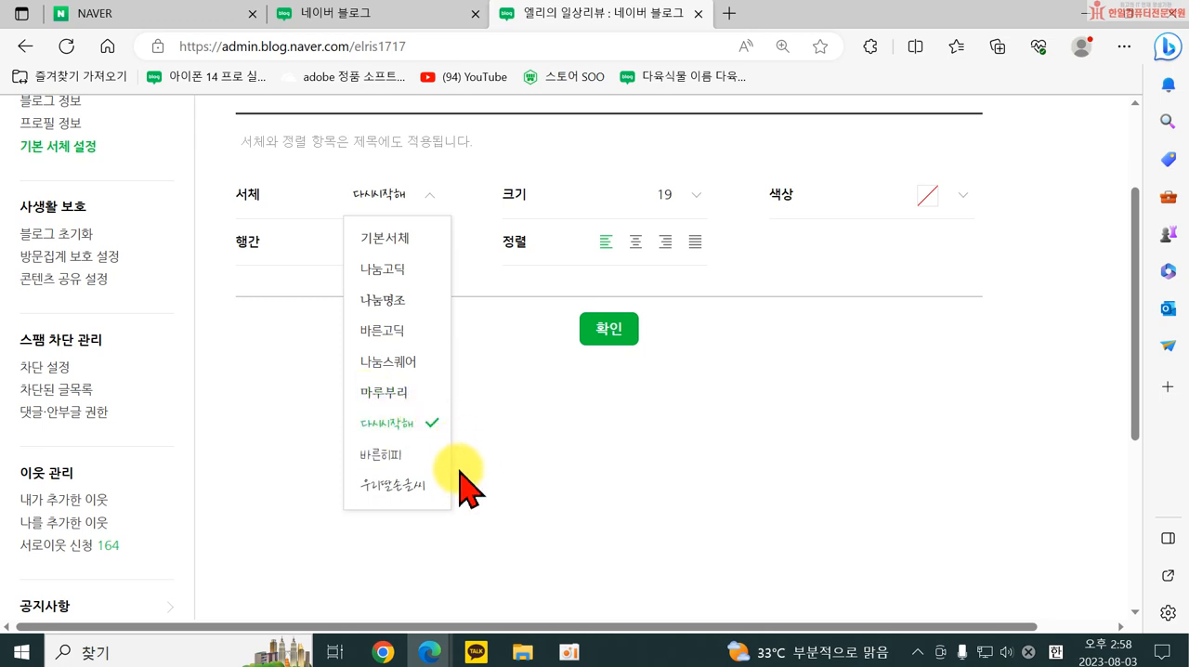
click(693, 199)
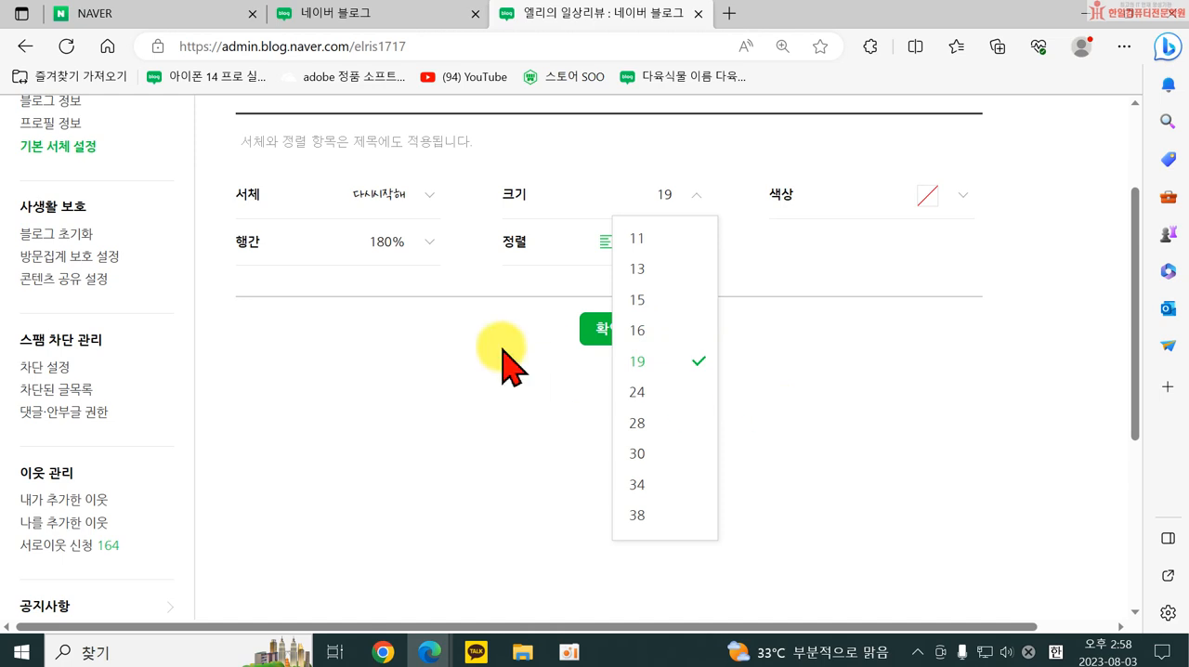
click(427, 244)
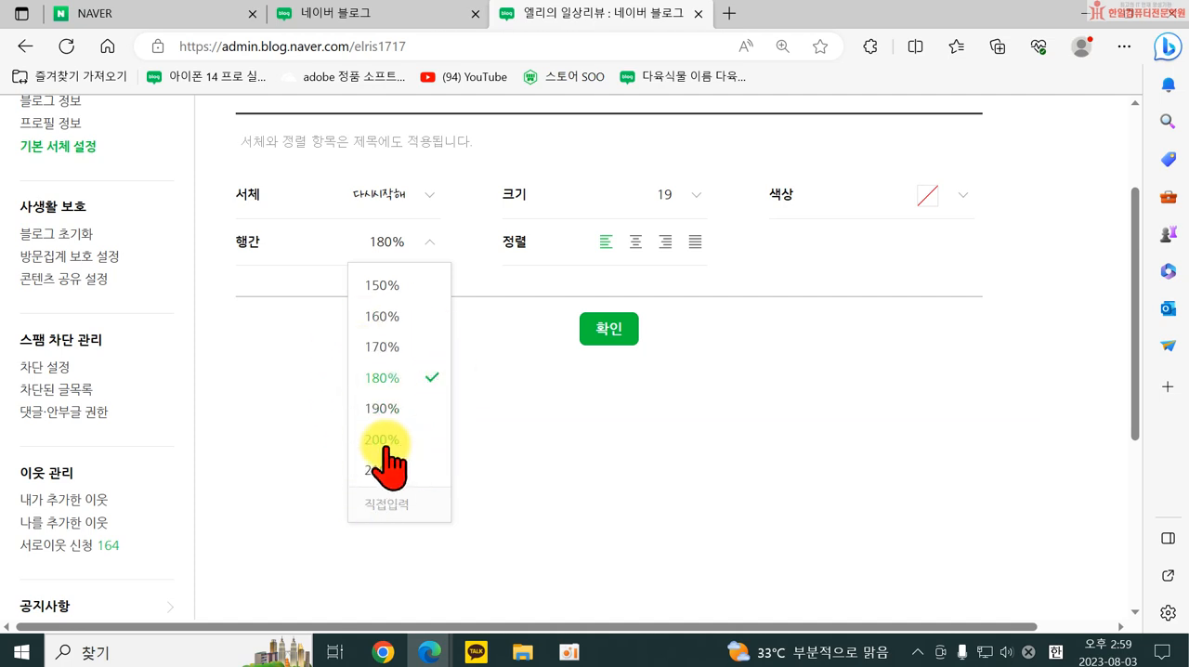
click(677, 397)
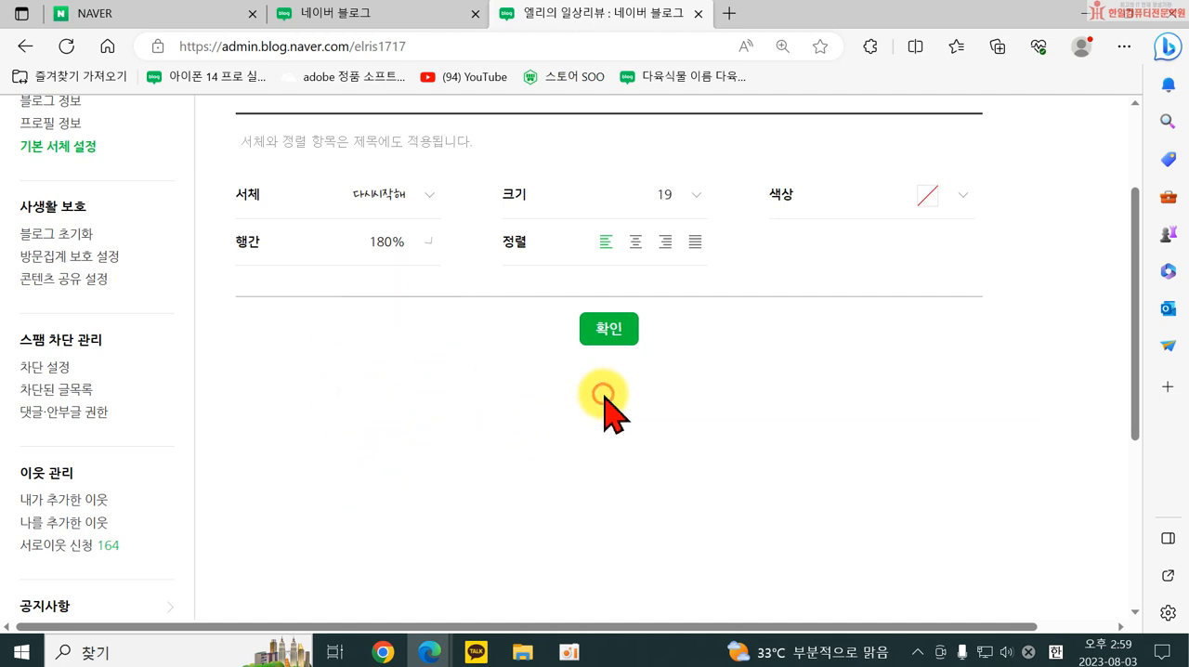
scroll(457, 364, up, 2)
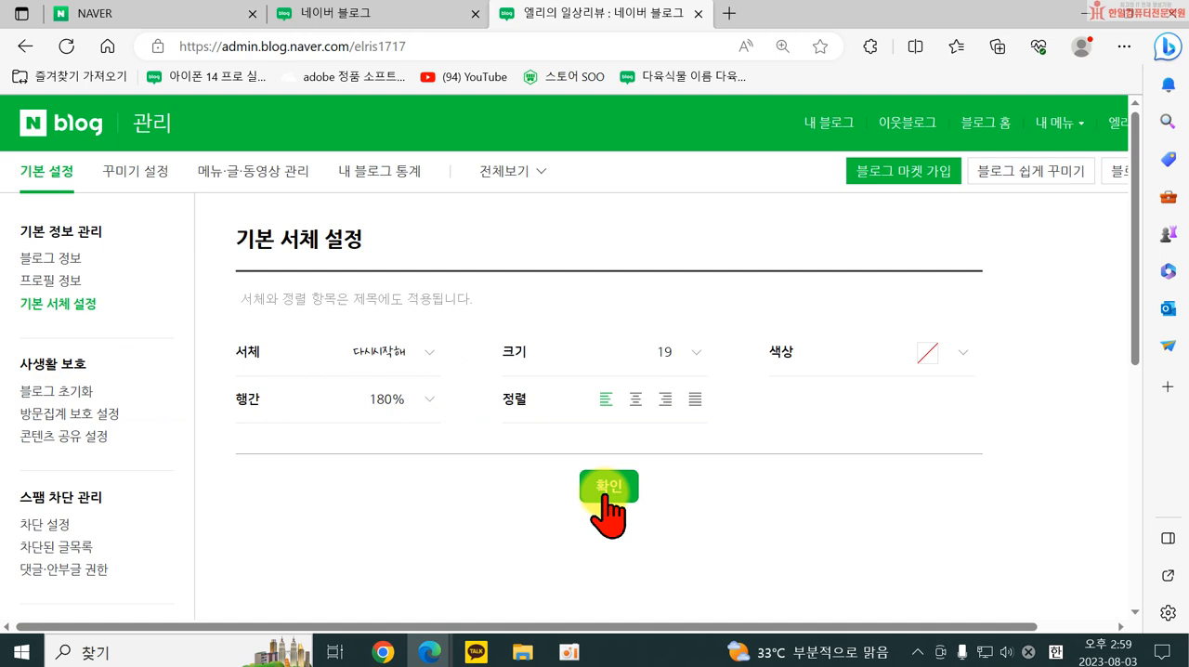
Examine the 블로그 초기화 page and its data deletion notice, rechecking the font list in 기본 서체 설정 in between.
click(51, 395)
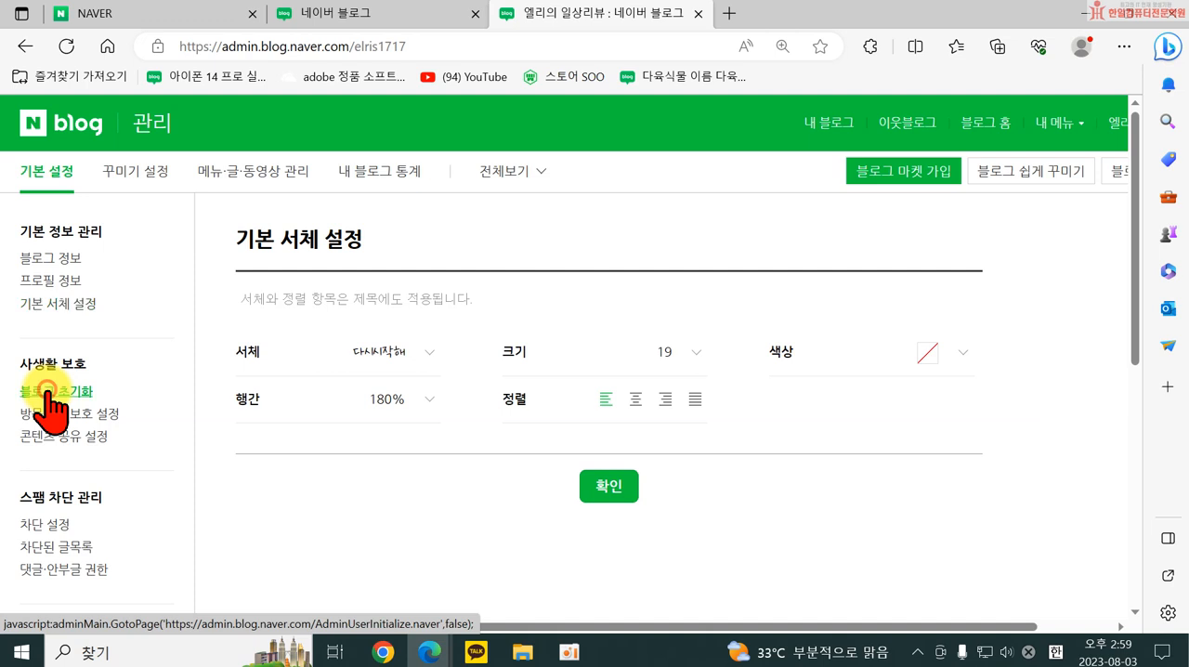
click(54, 304)
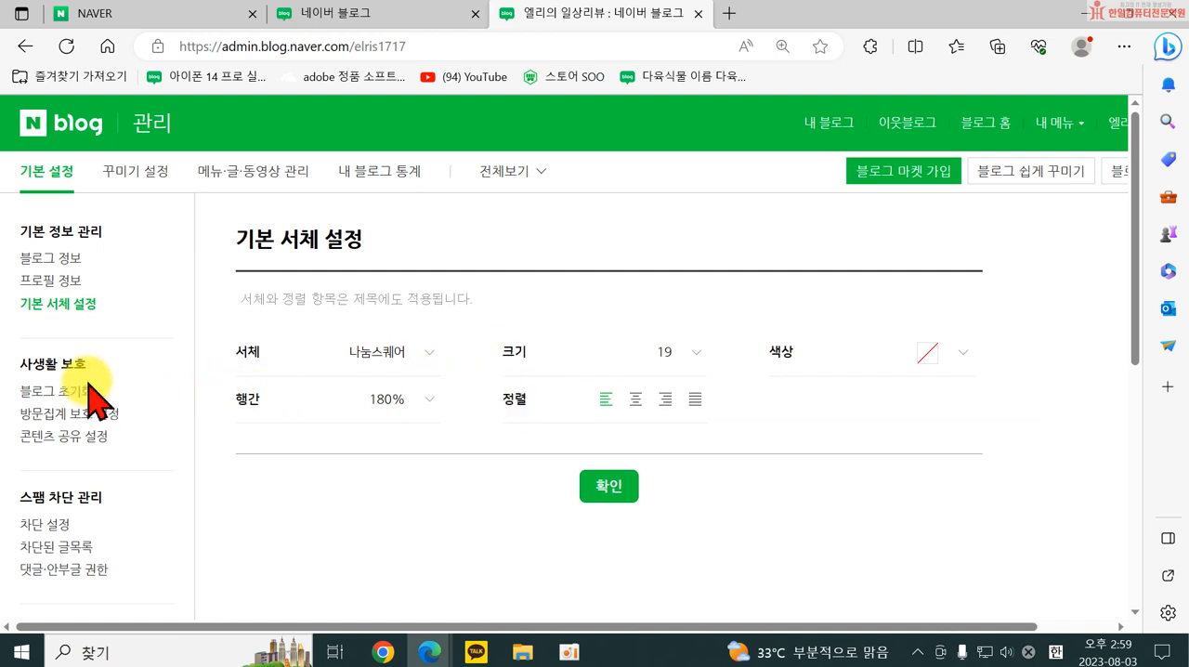
click(403, 357)
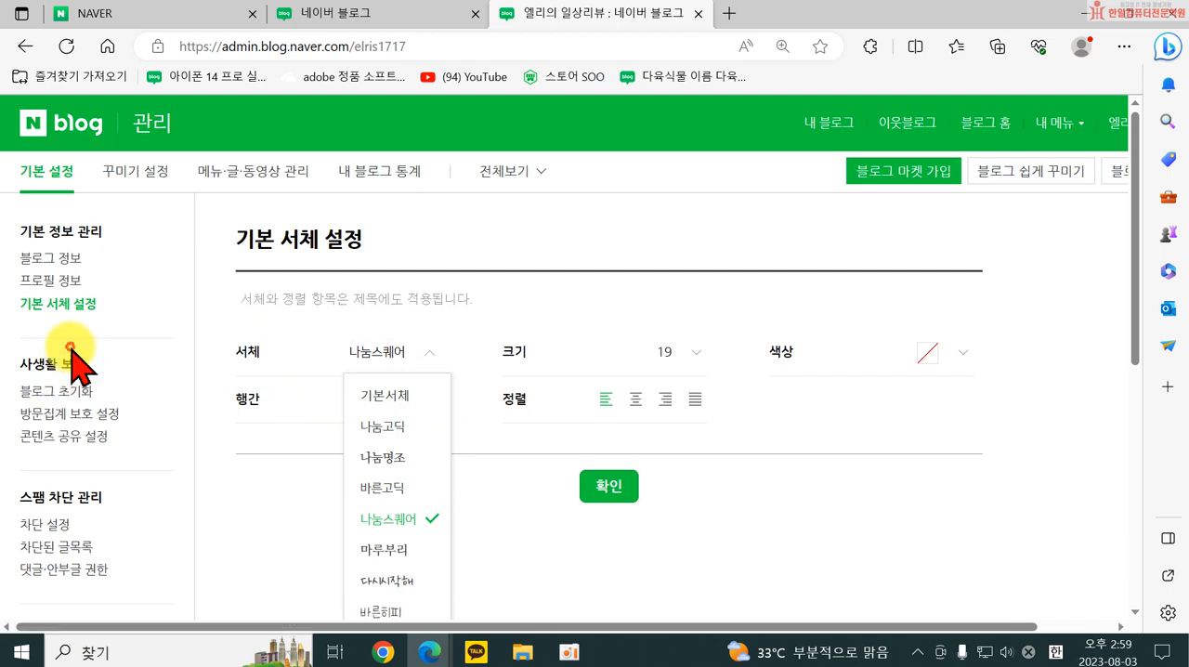
click(54, 391)
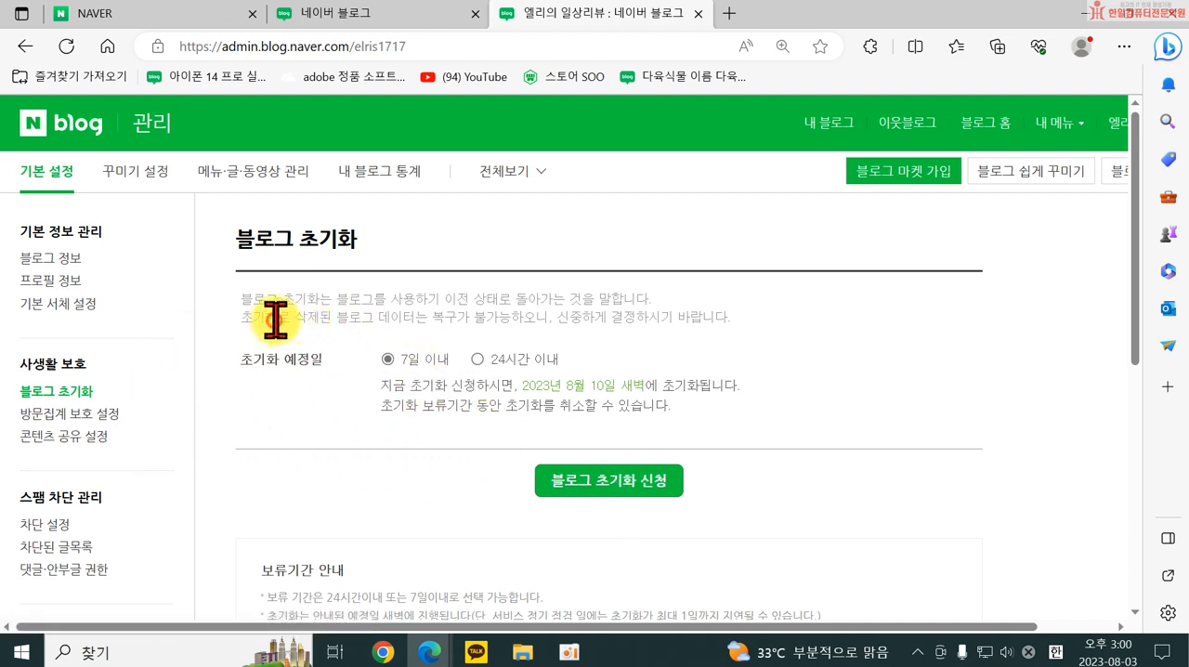
drag(272, 319, 503, 319)
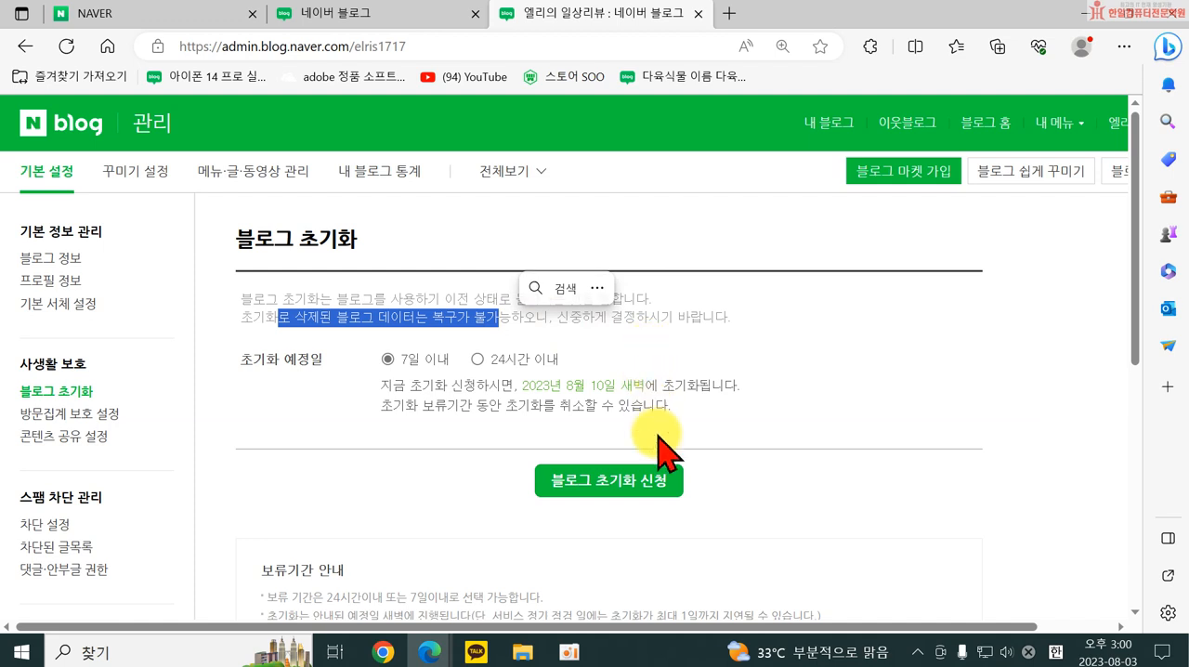
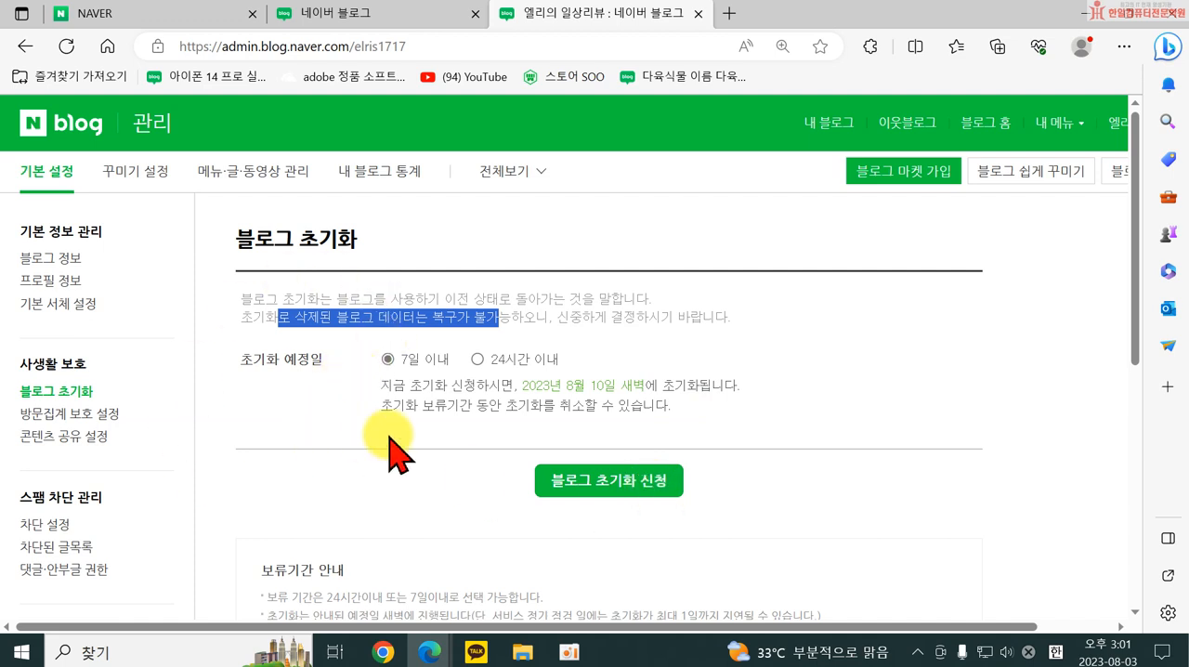
View the 방문집계 보호 설정 page and examine the CCL 설정 conditions in 콘텐츠 공유 설정.
click(85, 420)
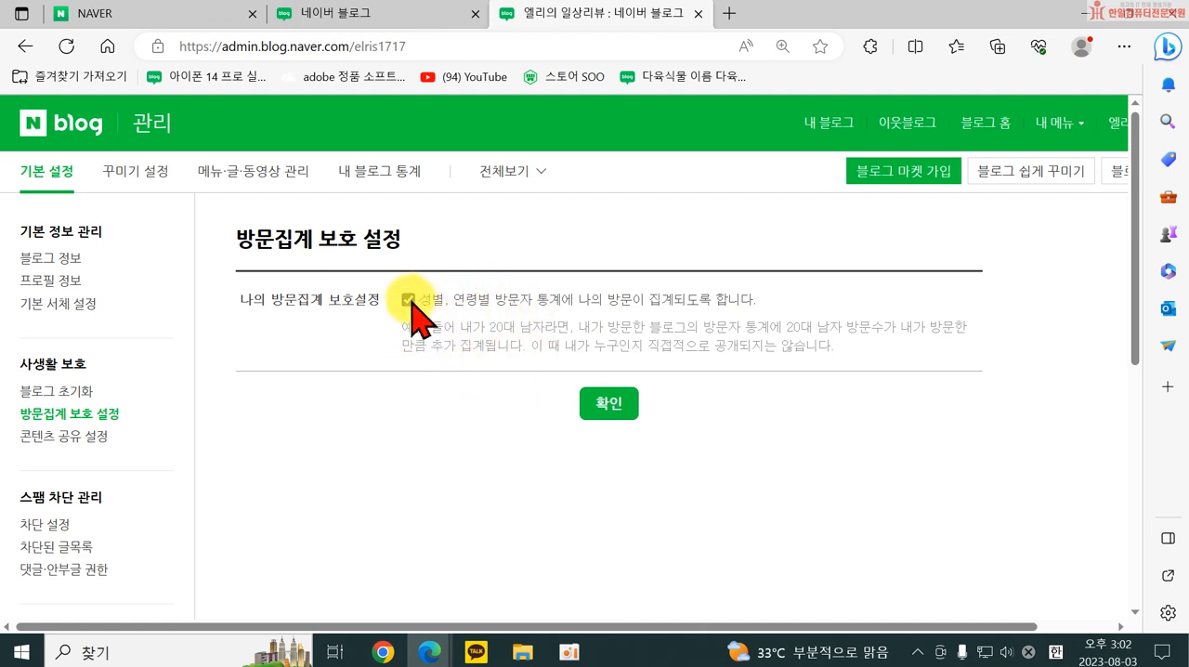
click(74, 438)
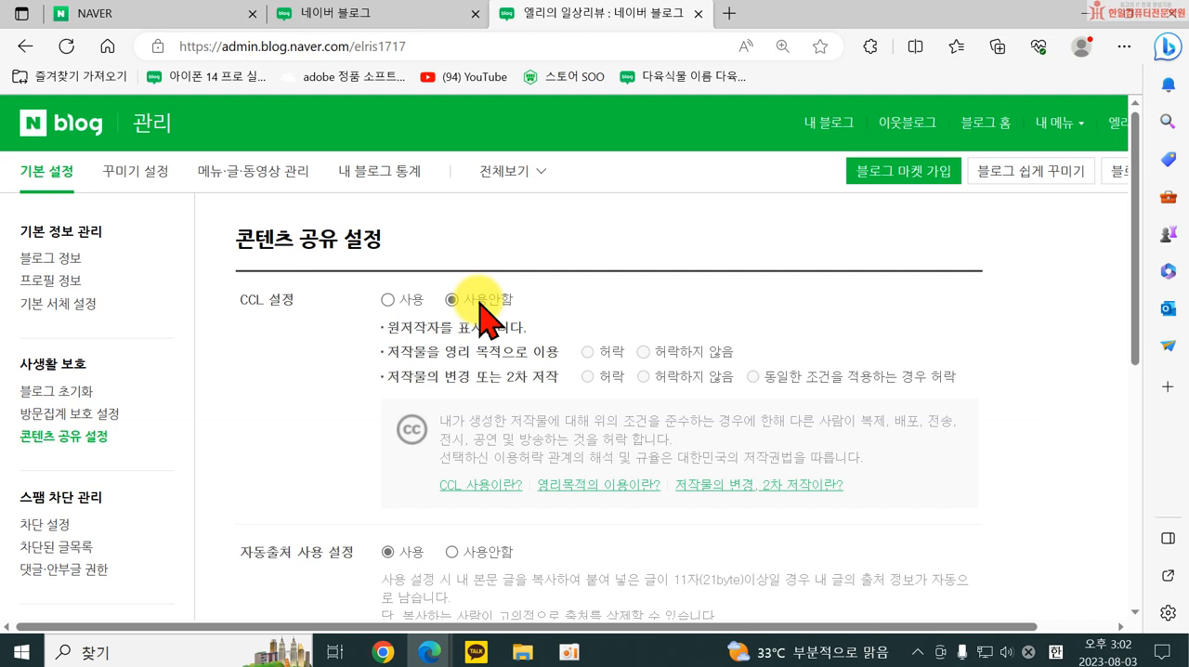
drag(387, 327, 504, 350)
click(430, 351)
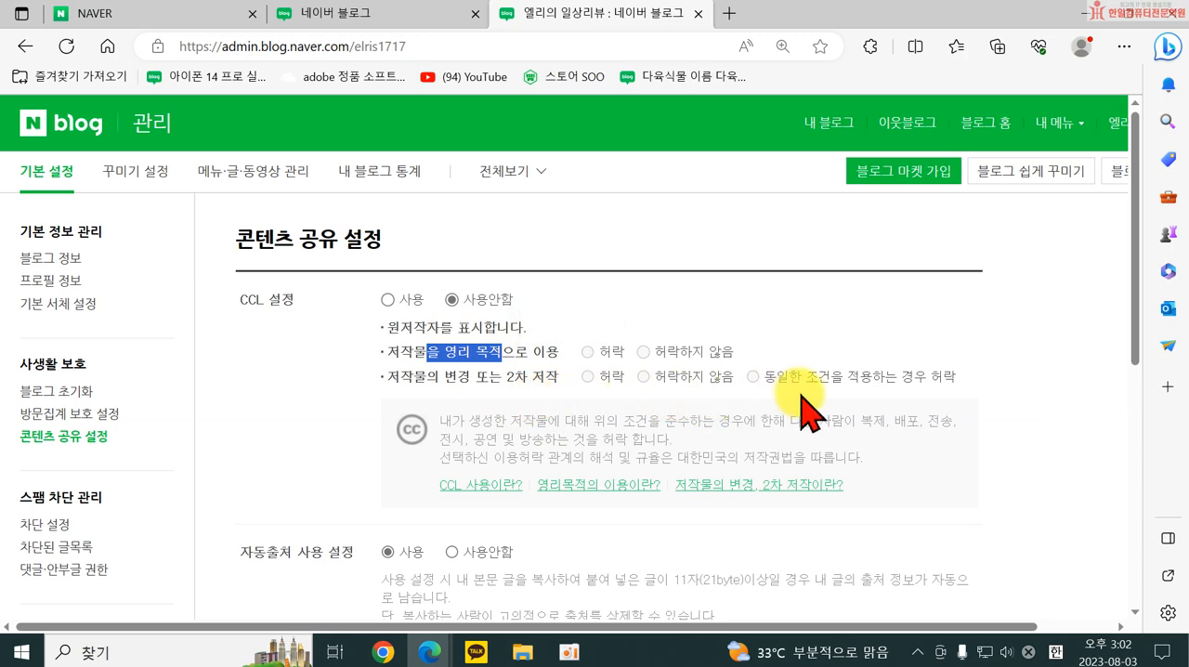
scroll(799, 409, down, 3)
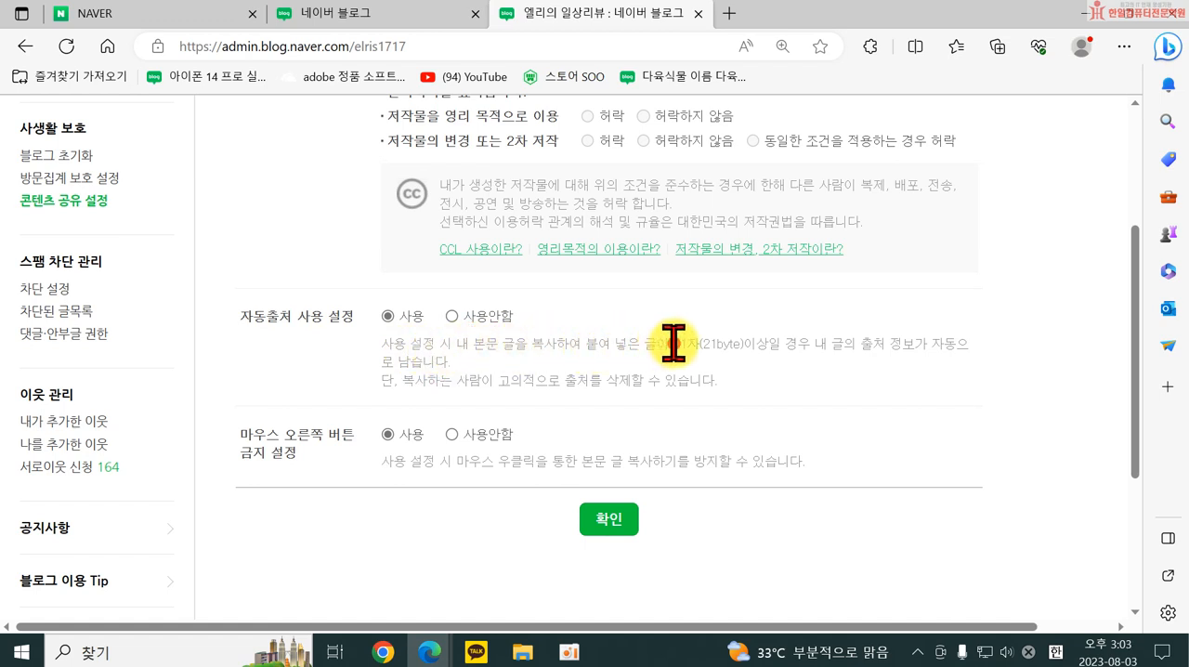
Examine the explanations of 자동출처 사용 설정 and 마우스 오른쪽 버튼 금지 설정 in 콘텐츠 공유 설정.
drag(695, 342, 699, 344)
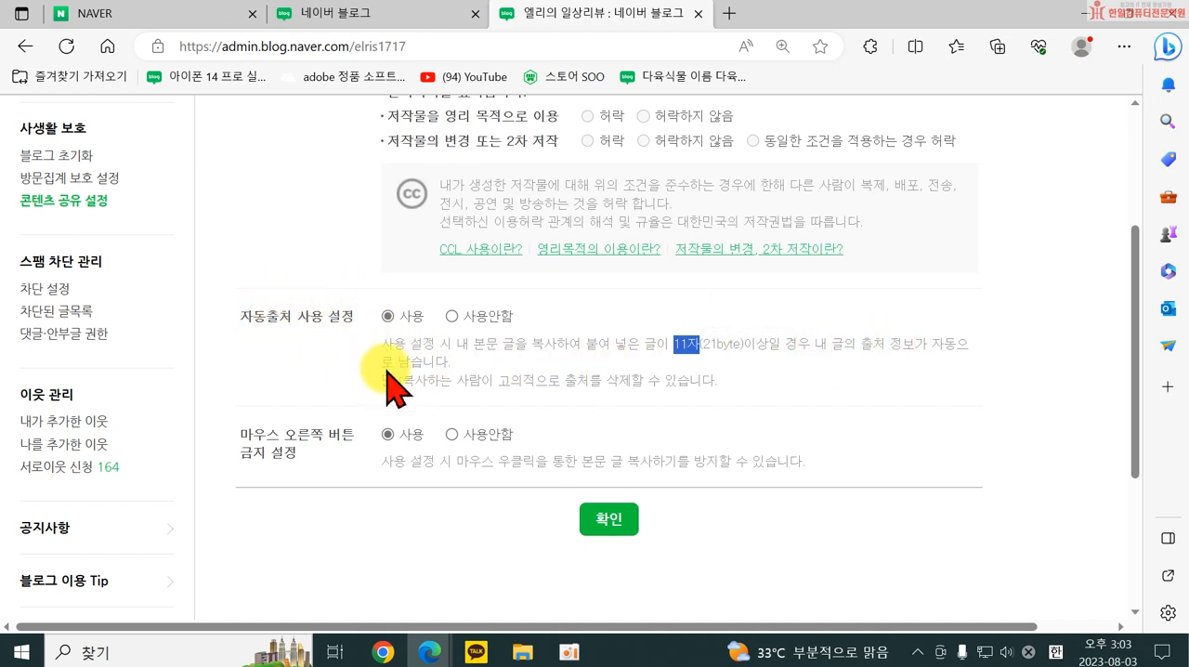
drag(244, 433, 294, 453)
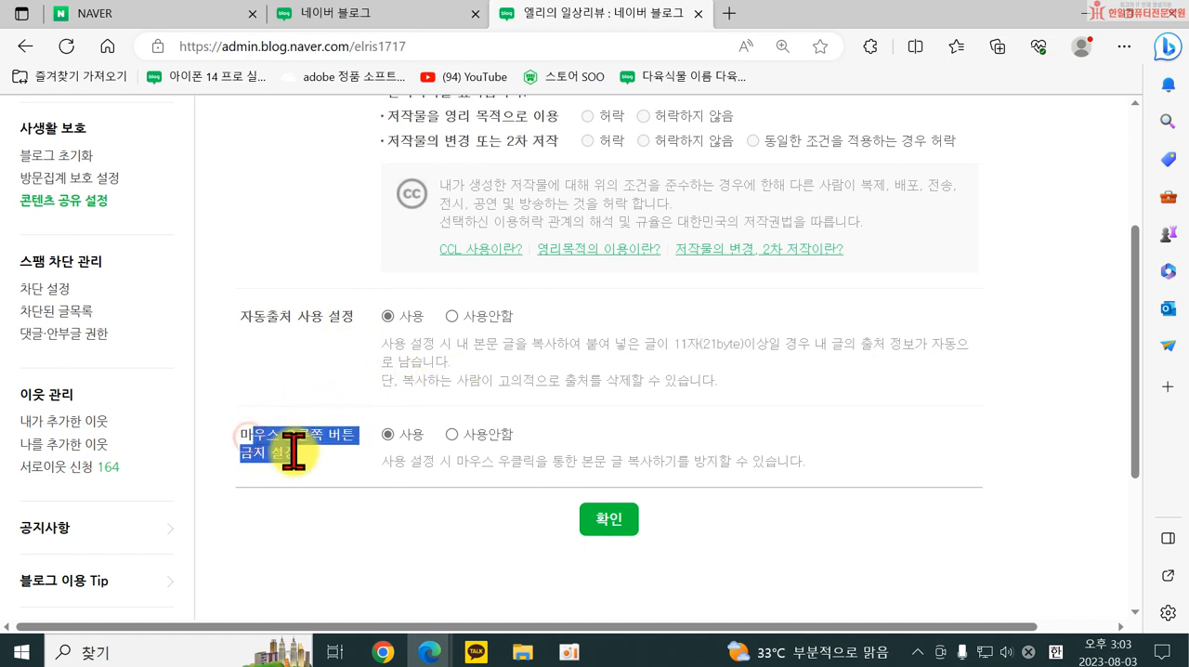
click(340, 508)
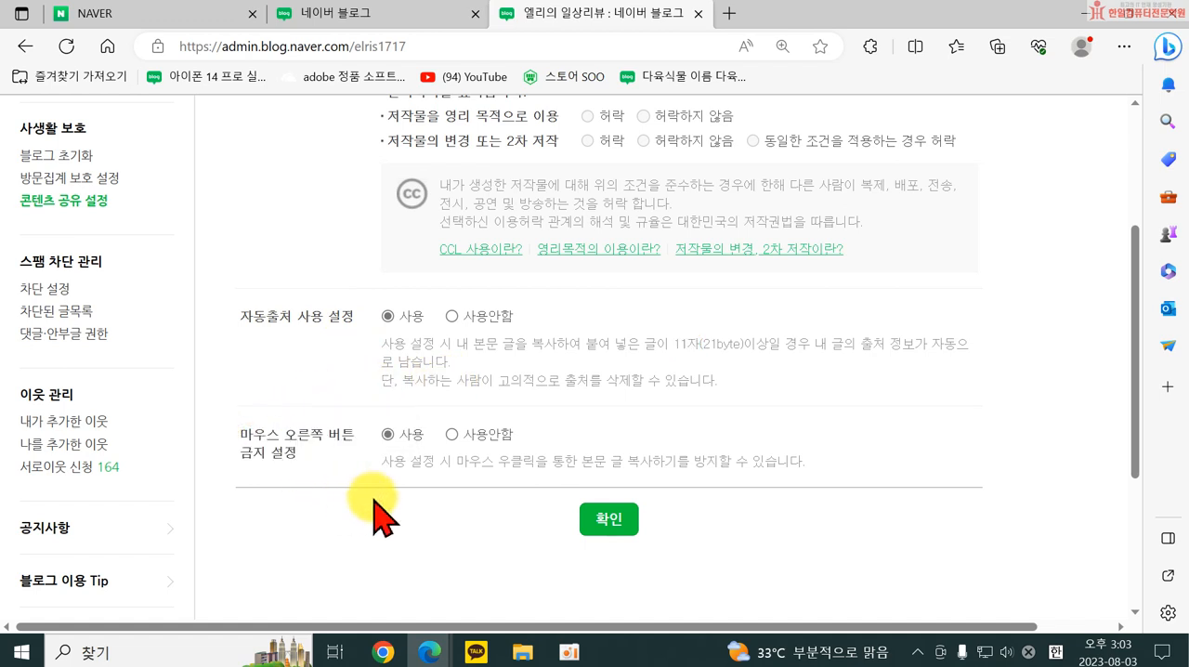
drag(480, 468, 616, 464)
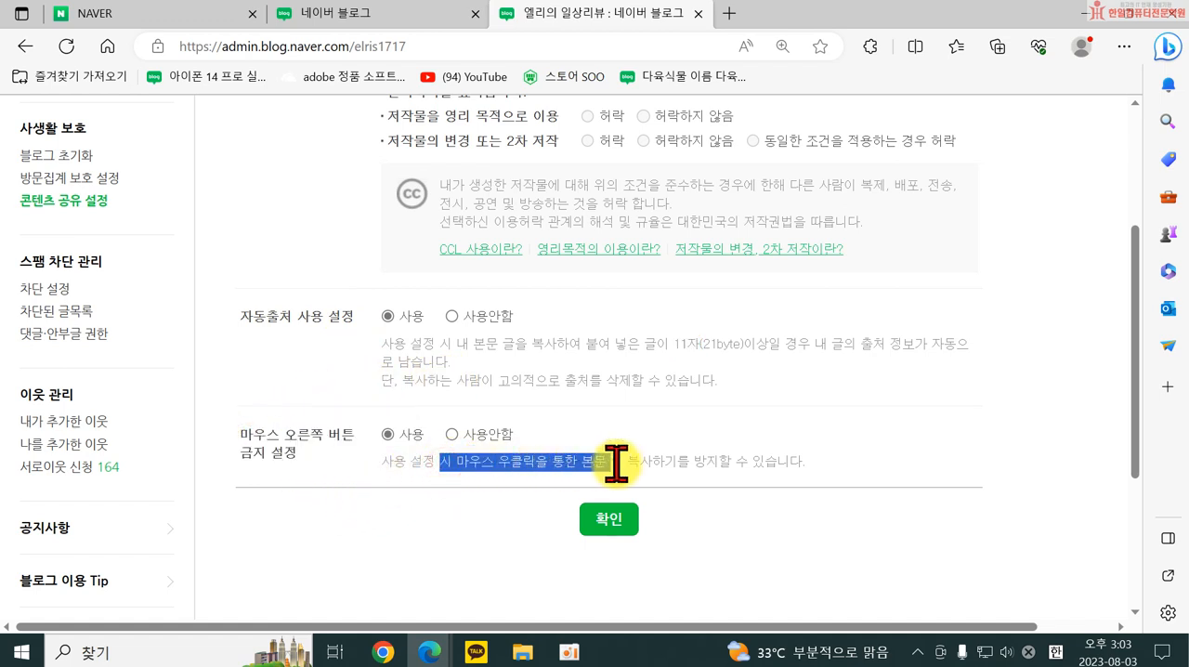
drag(723, 461, 723, 462)
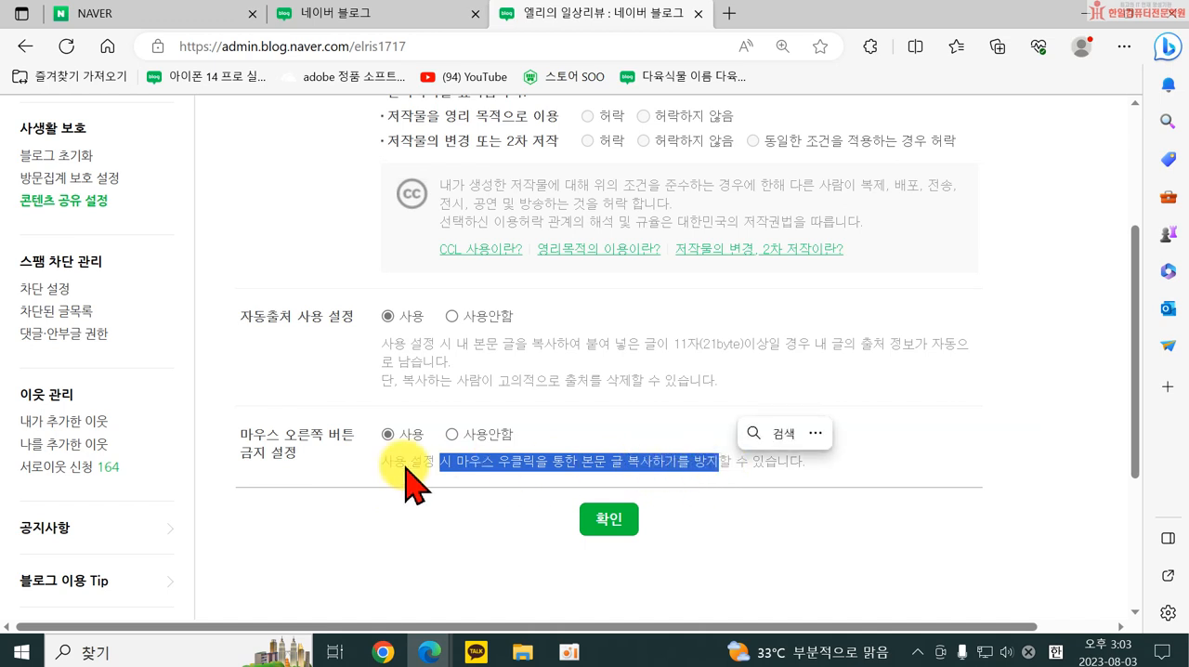
click(409, 497)
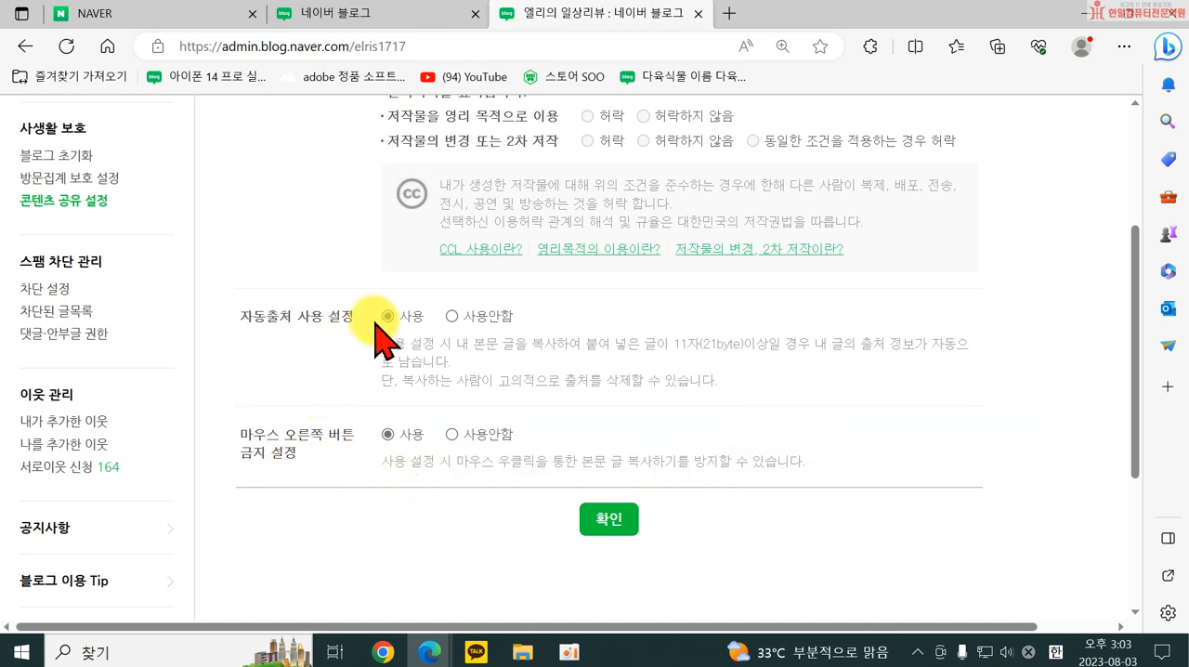
Search for 블루투스마이크 from the Naver home page.
click(730, 13)
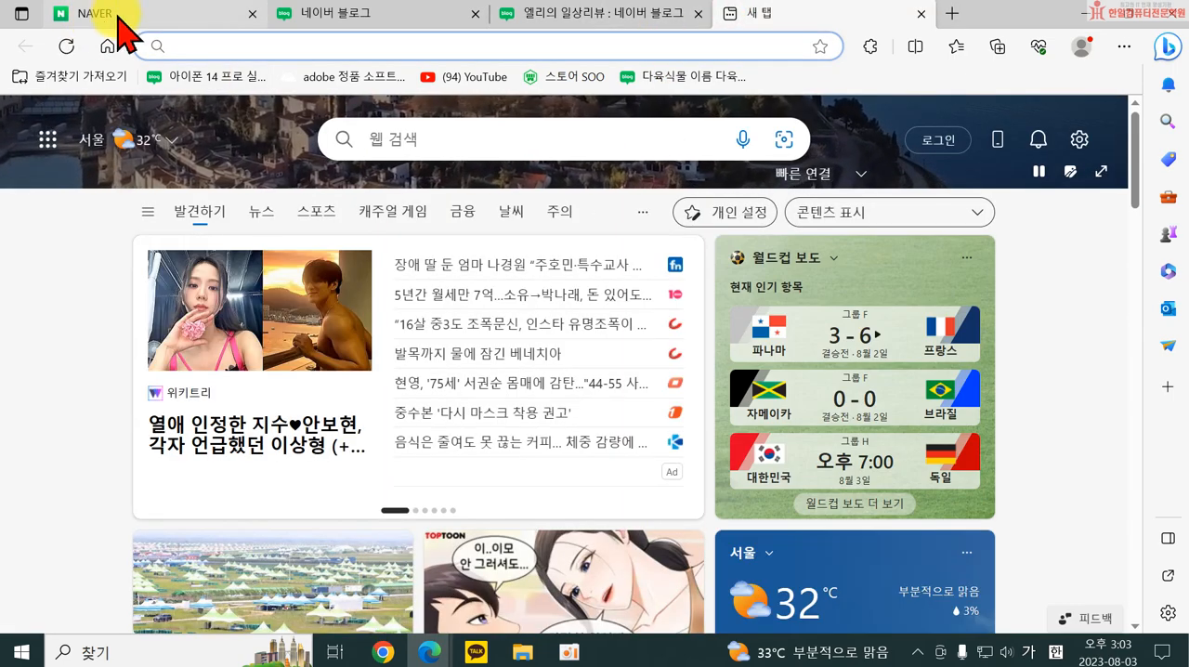
click(153, 21)
scroll(274, 330, up, 3)
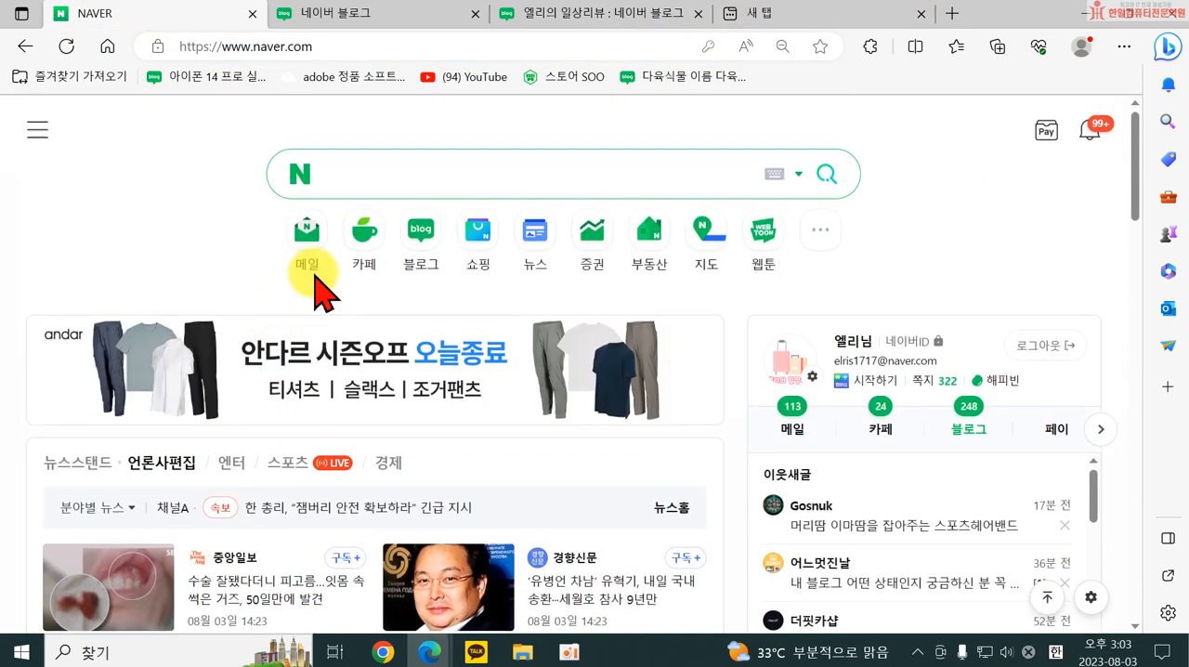
click(355, 172)
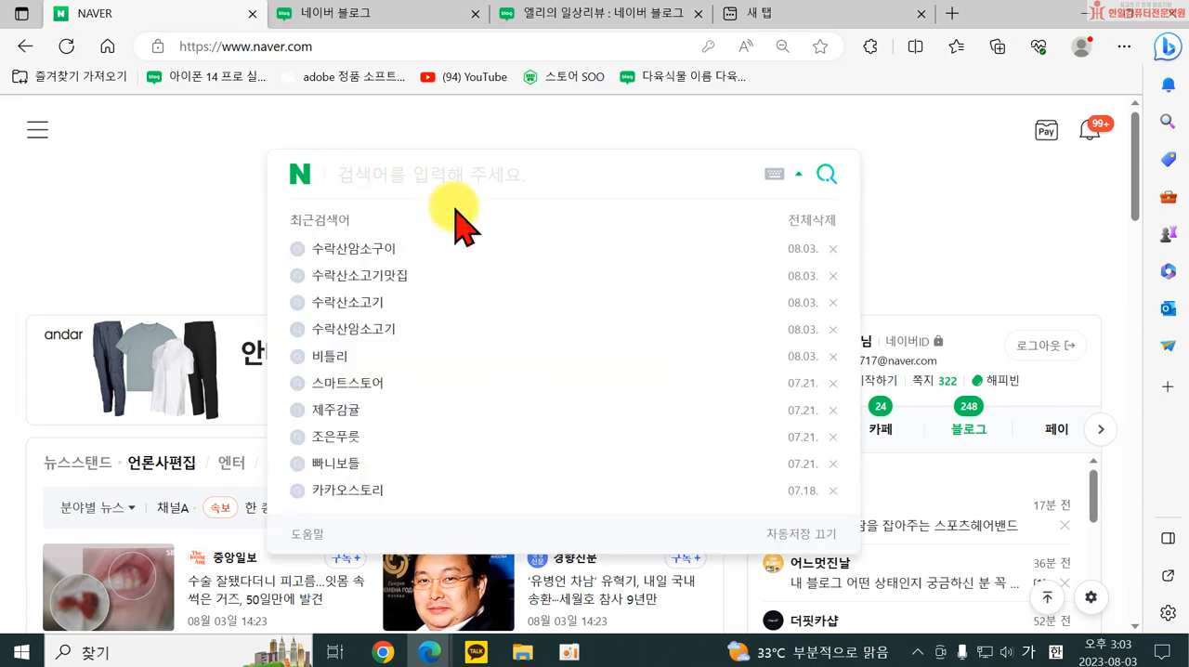
text(ㅂ)
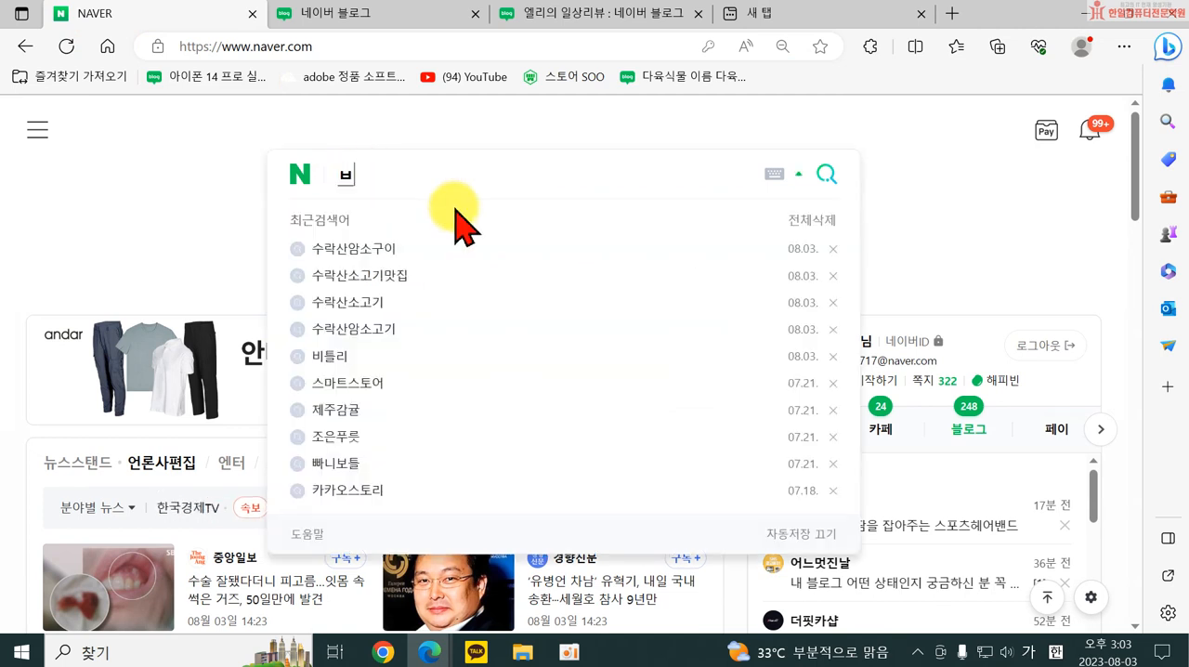
text(ㅡ)
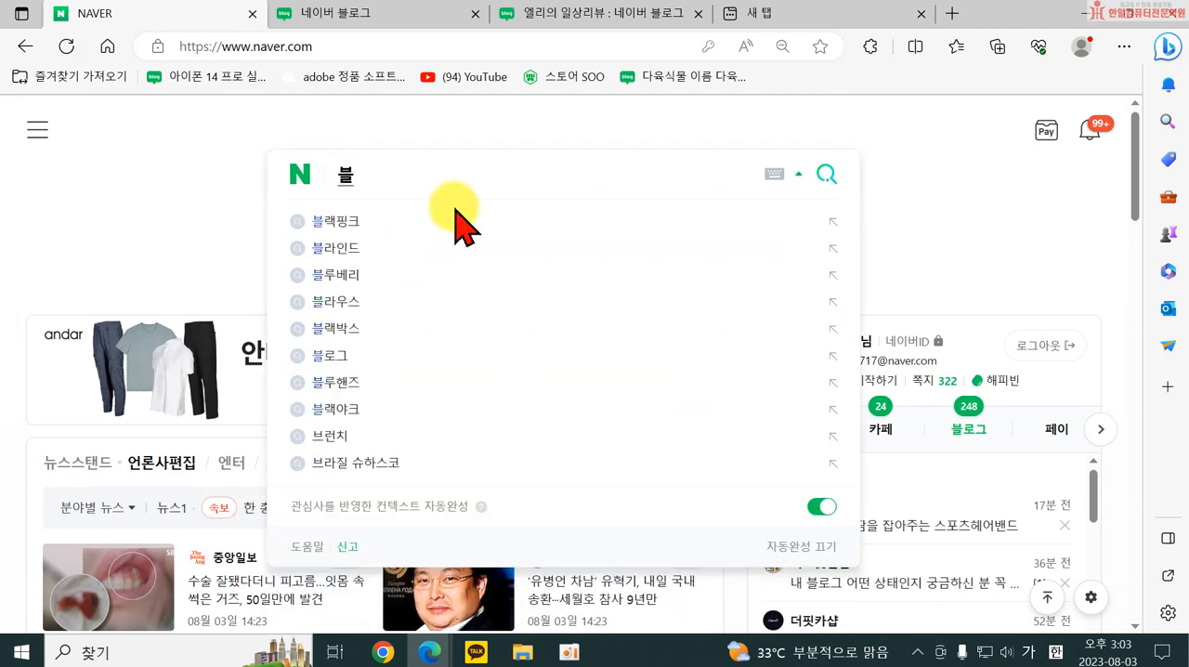
text(ㄹㄹㅜㄹ)
key(BackSpace)
text(ㅜㅅ)
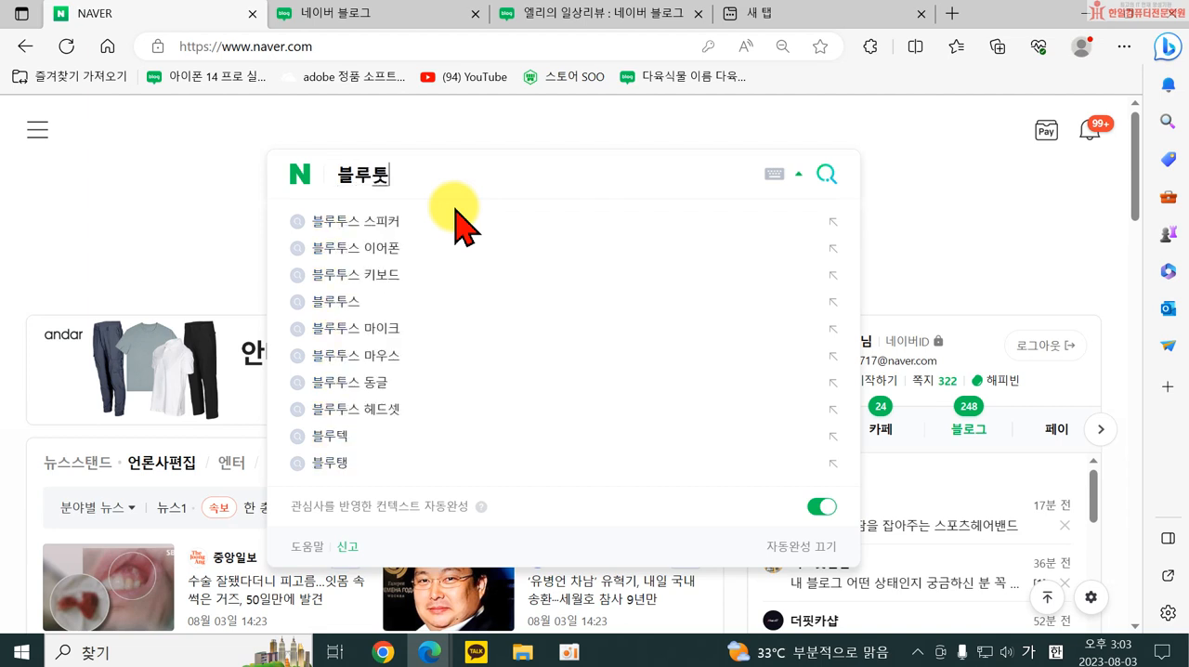
text(ㅁㅏㅇ)
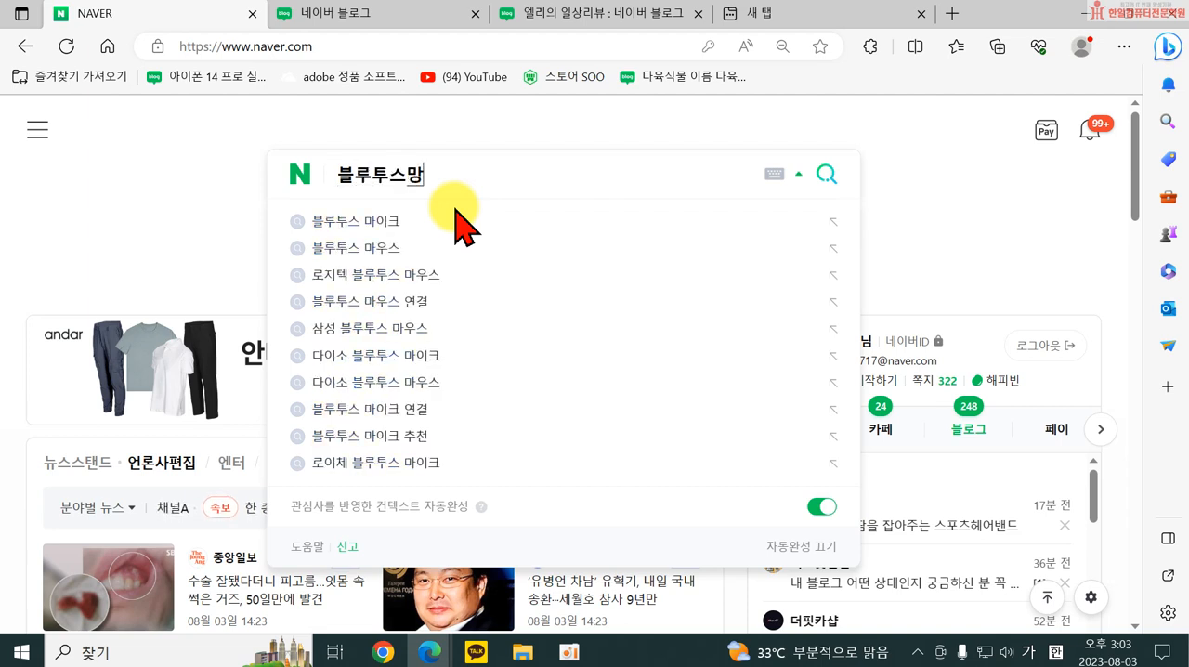
text(ㅜㅅㅡ)
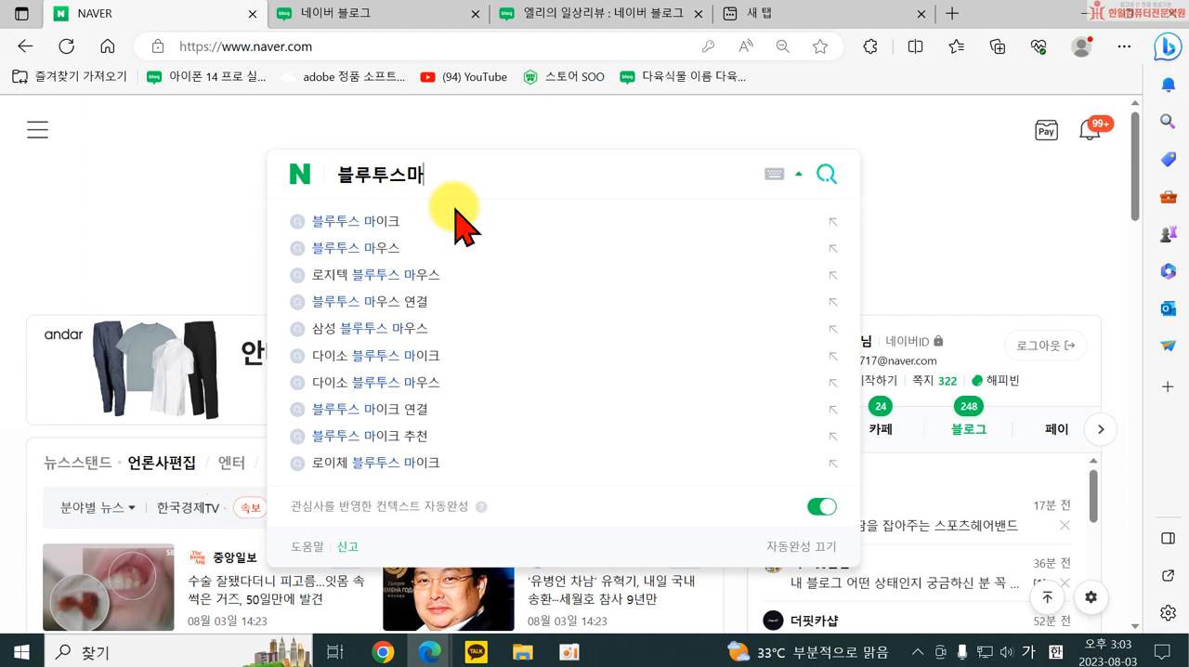
key(BackSpace)
text(ㅅ)
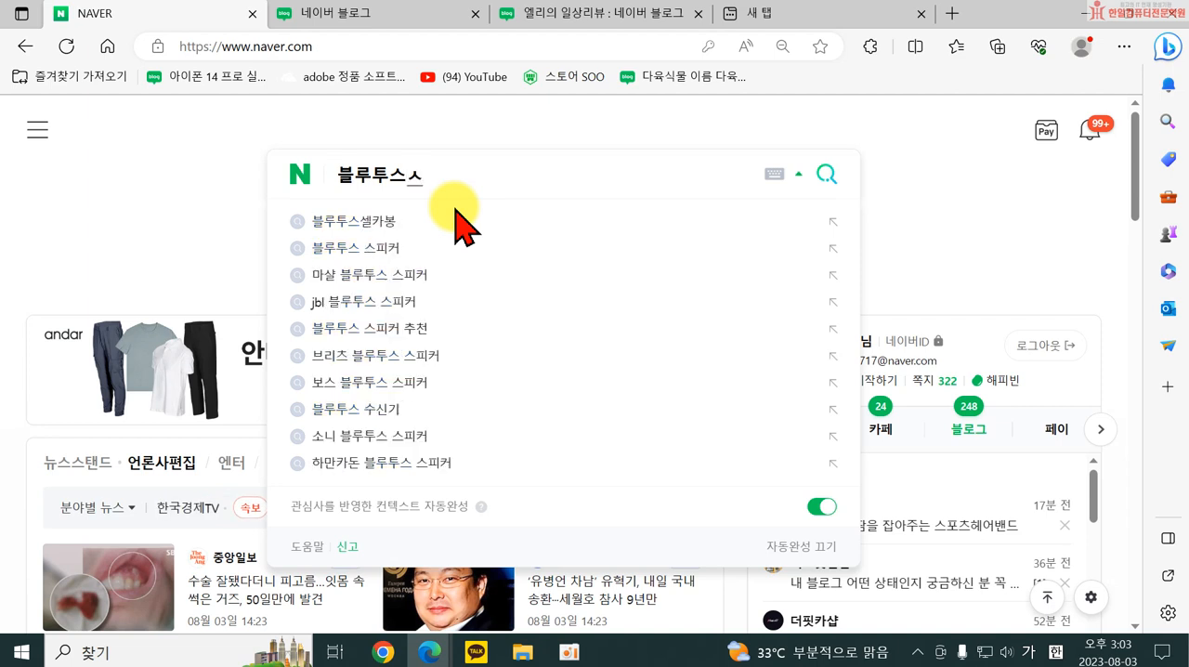
text(마웃)
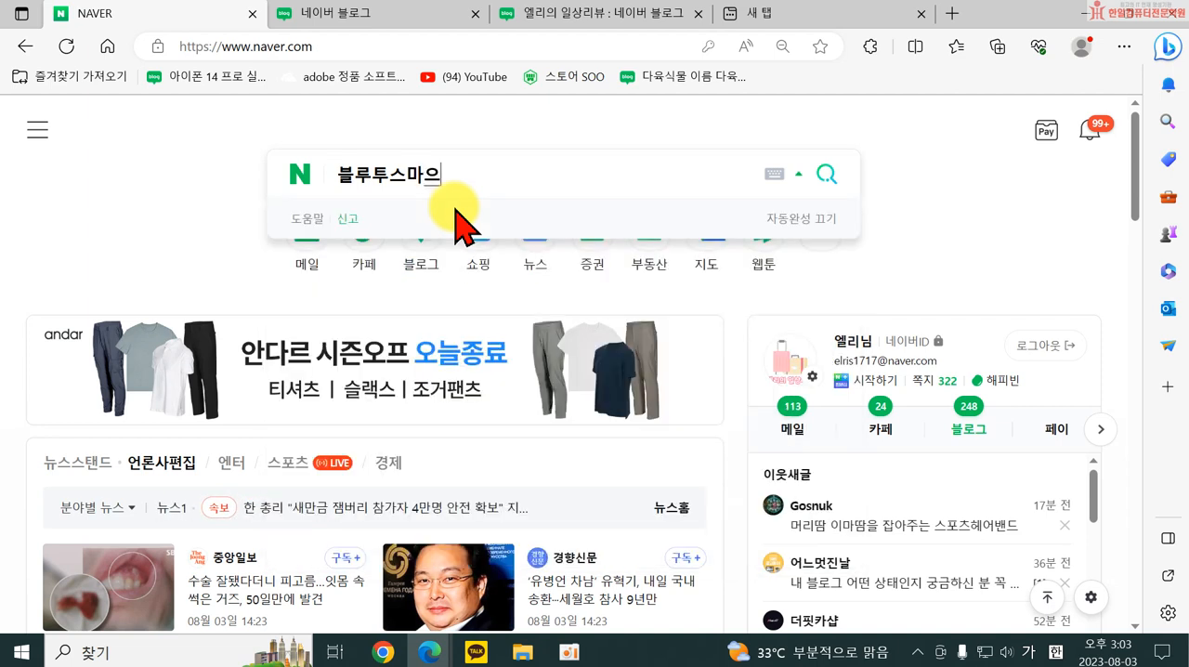
text(이크)
key(Return)
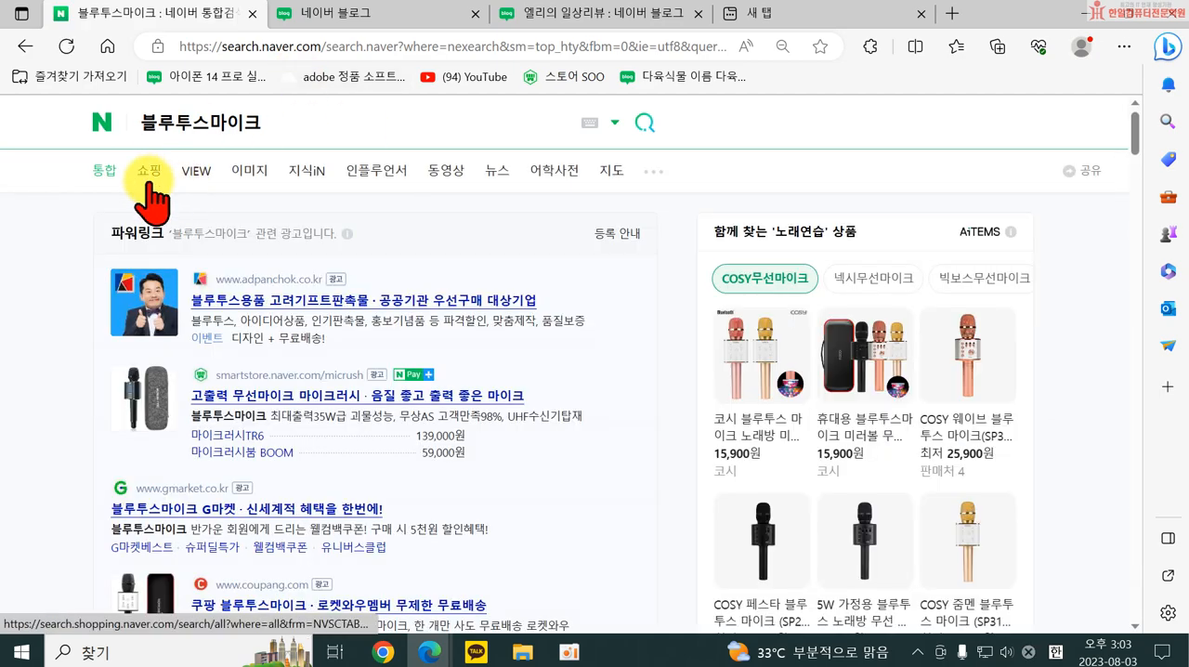
Narrow the search to VIEW results, open the IT&CAR 메타트로닉스 post on the 예미 블루투스 마이크, and view its introduction.
click(194, 171)
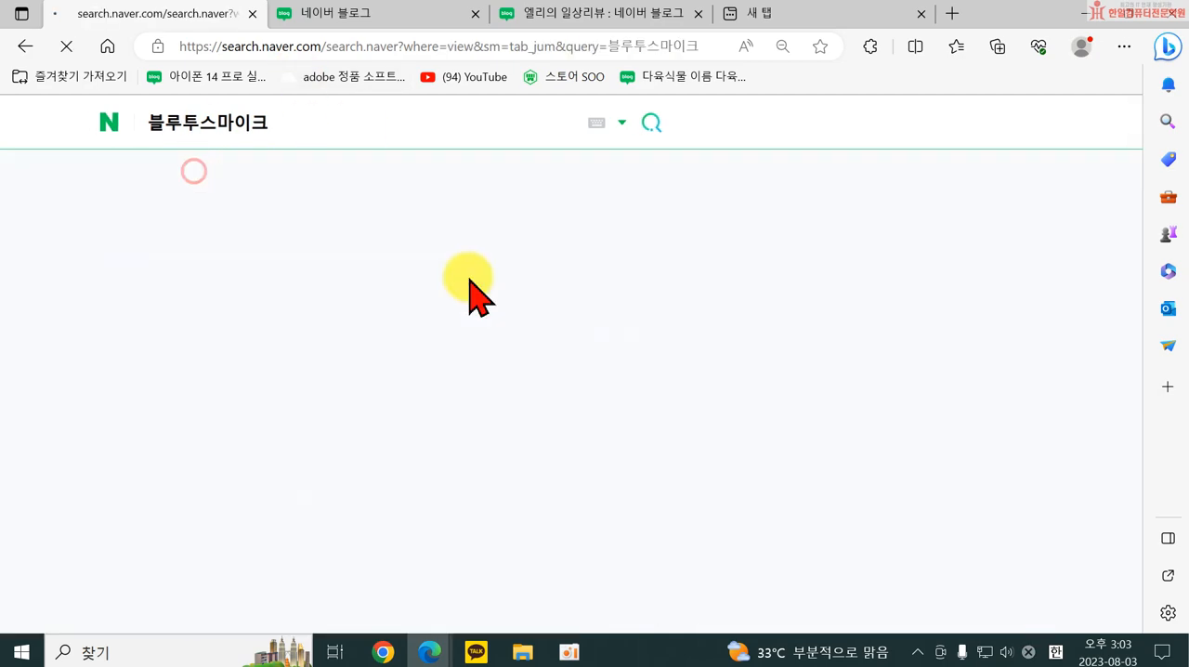
scroll(448, 351, down, 5)
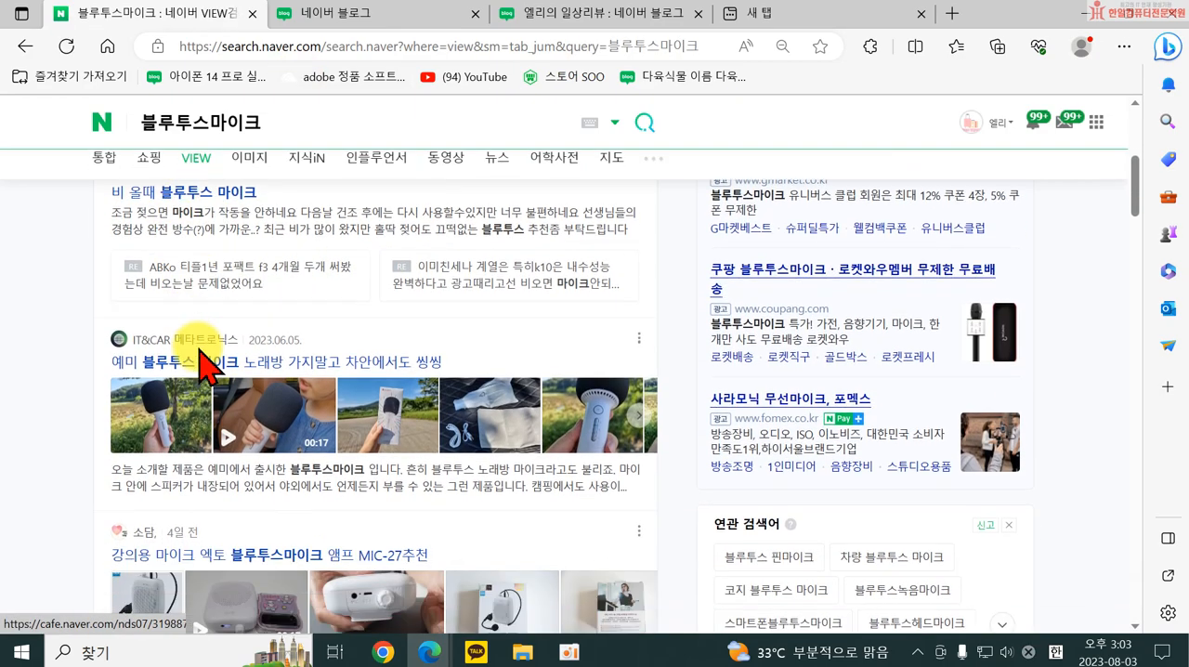
scroll(204, 325, down, 1)
click(213, 265)
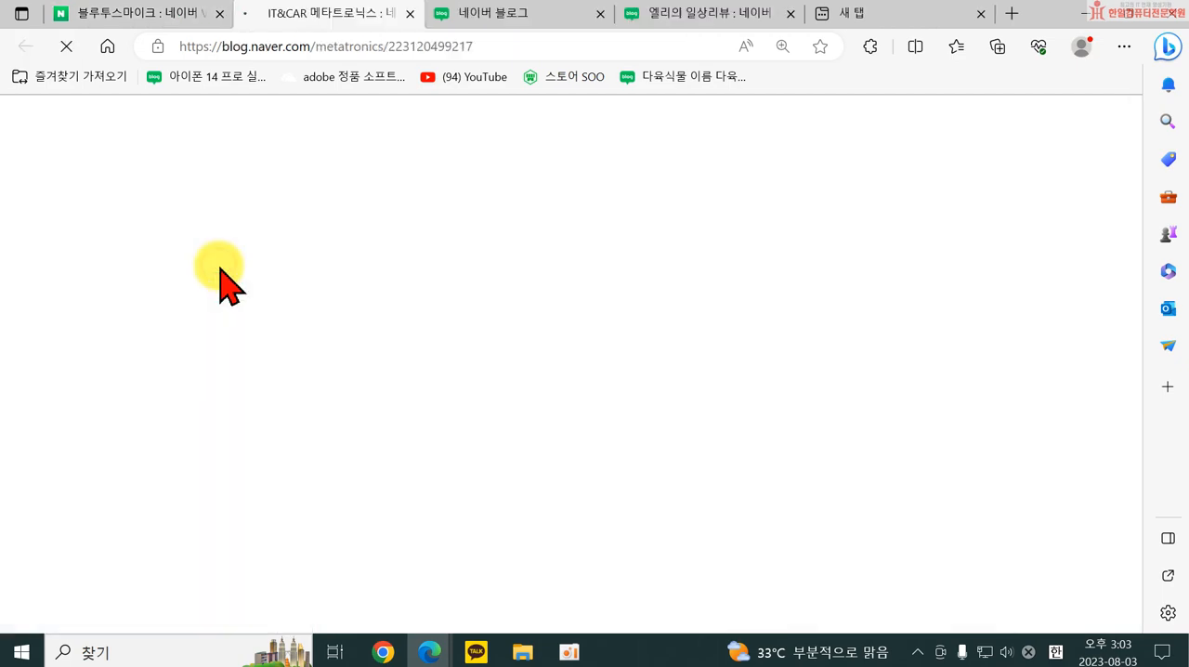
scroll(796, 325, down, 10)
scroll(770, 376, down, 3)
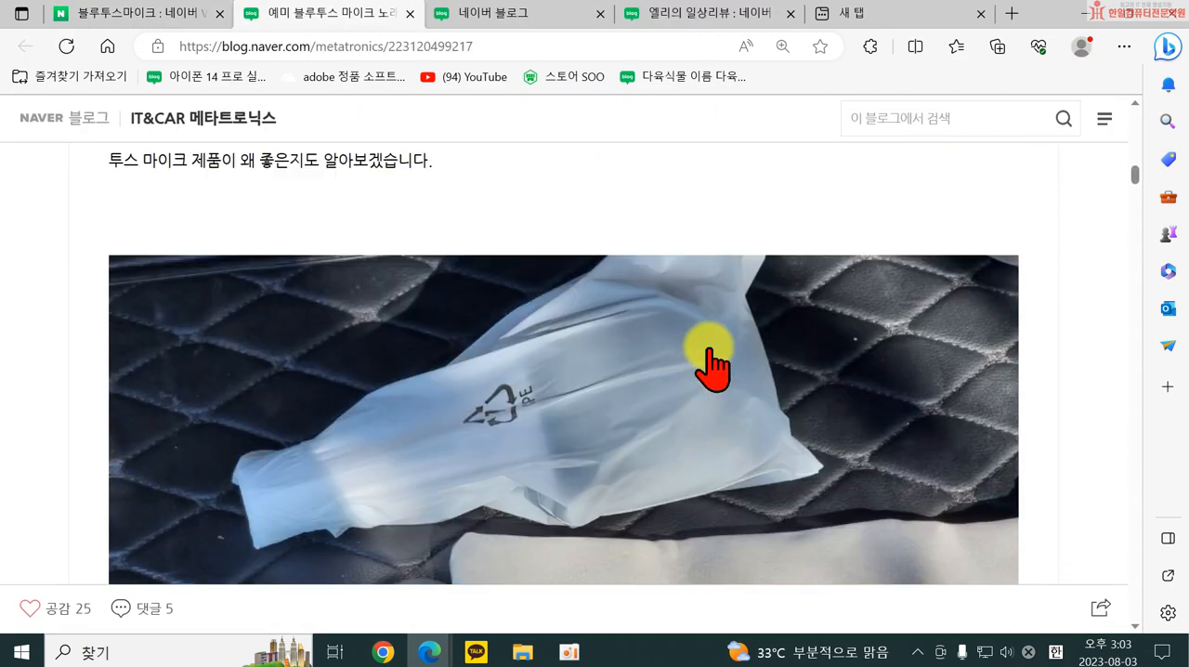
scroll(308, 288, up, 2)
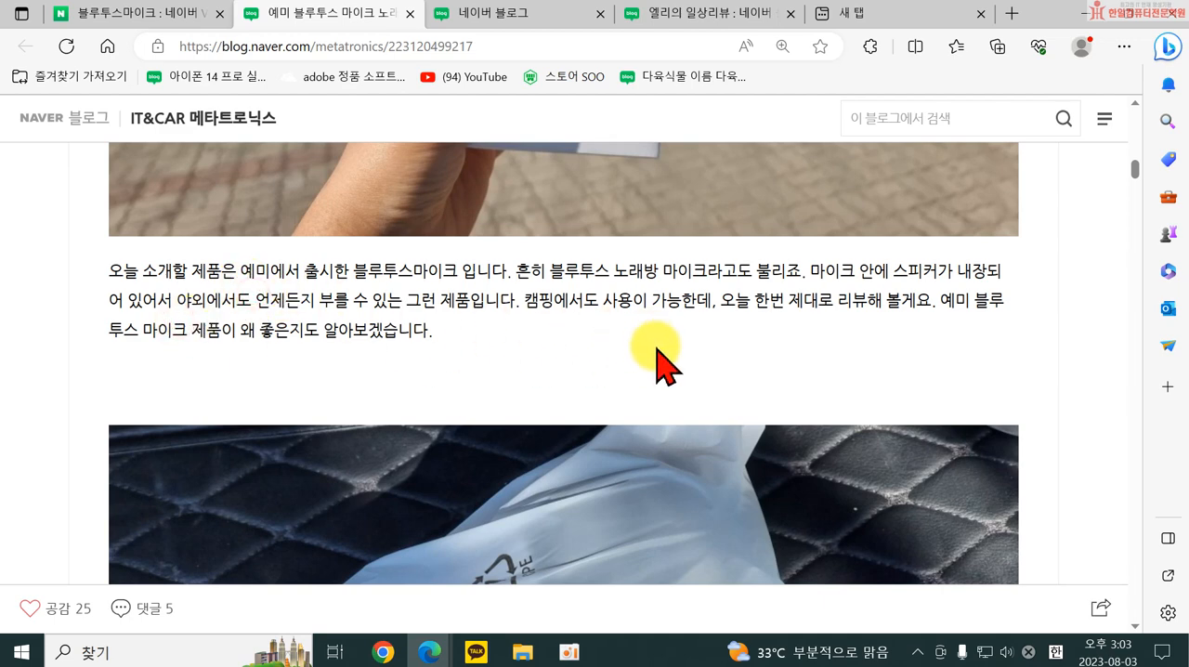
Enable JavaScript 사용 안 함 in the DevTools 기본 설정 for the post and select its introductory paragraph.
key(F12)
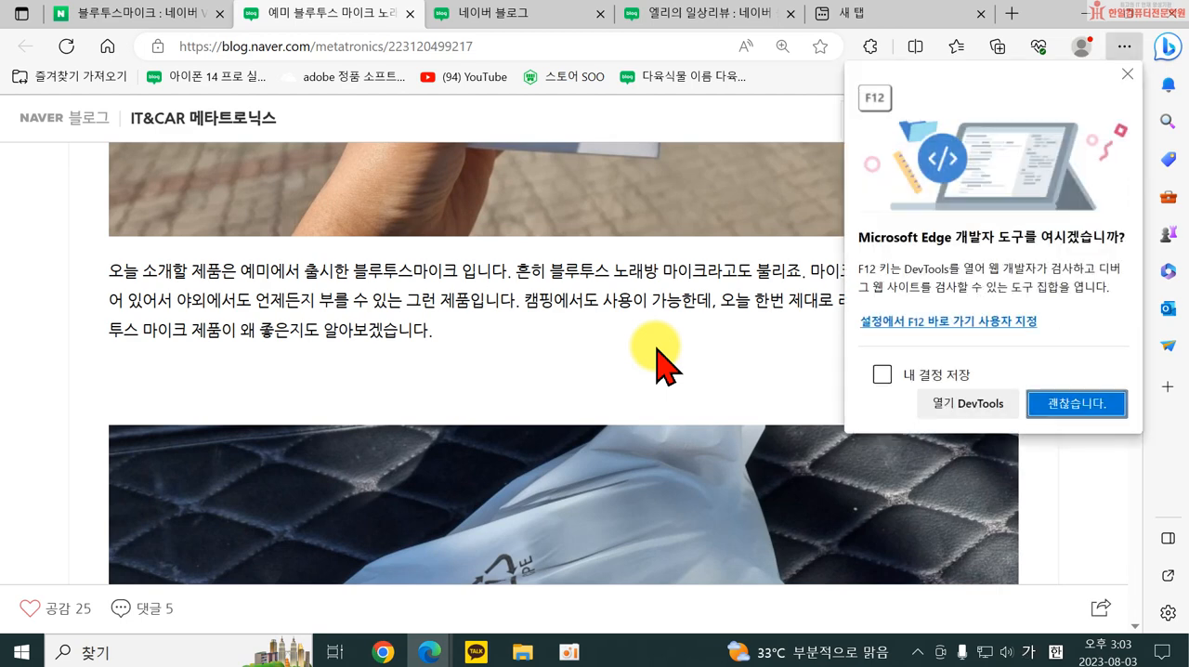
click(966, 403)
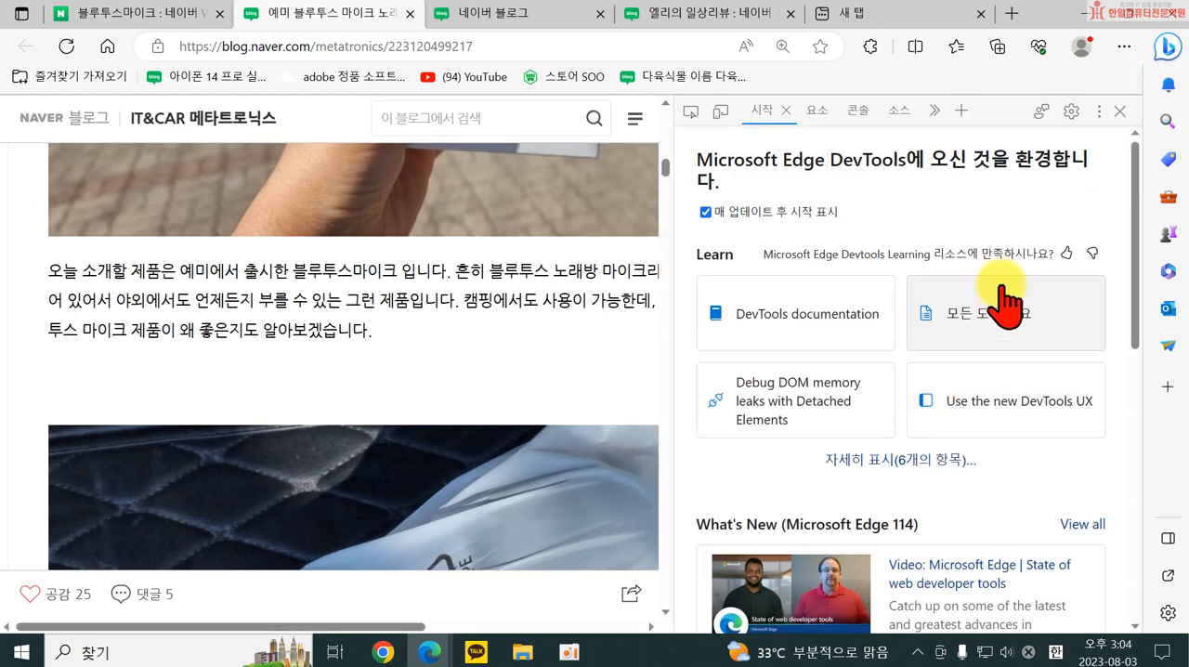
click(1071, 112)
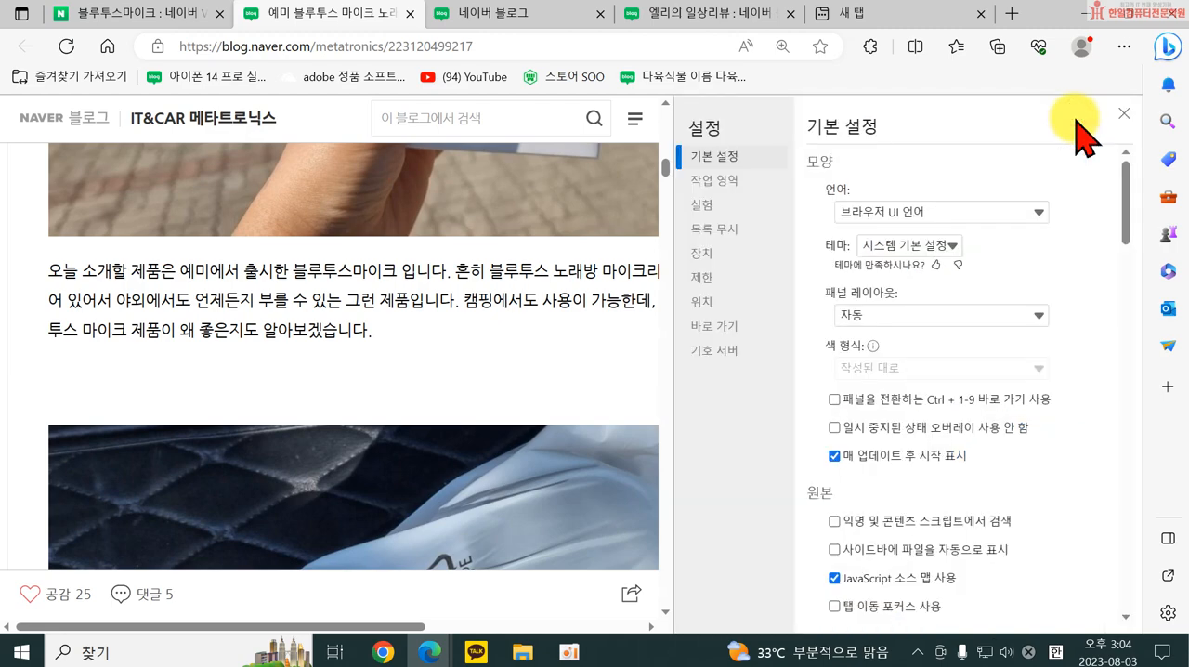
scroll(987, 496, down, 10)
scroll(973, 534, down, 15)
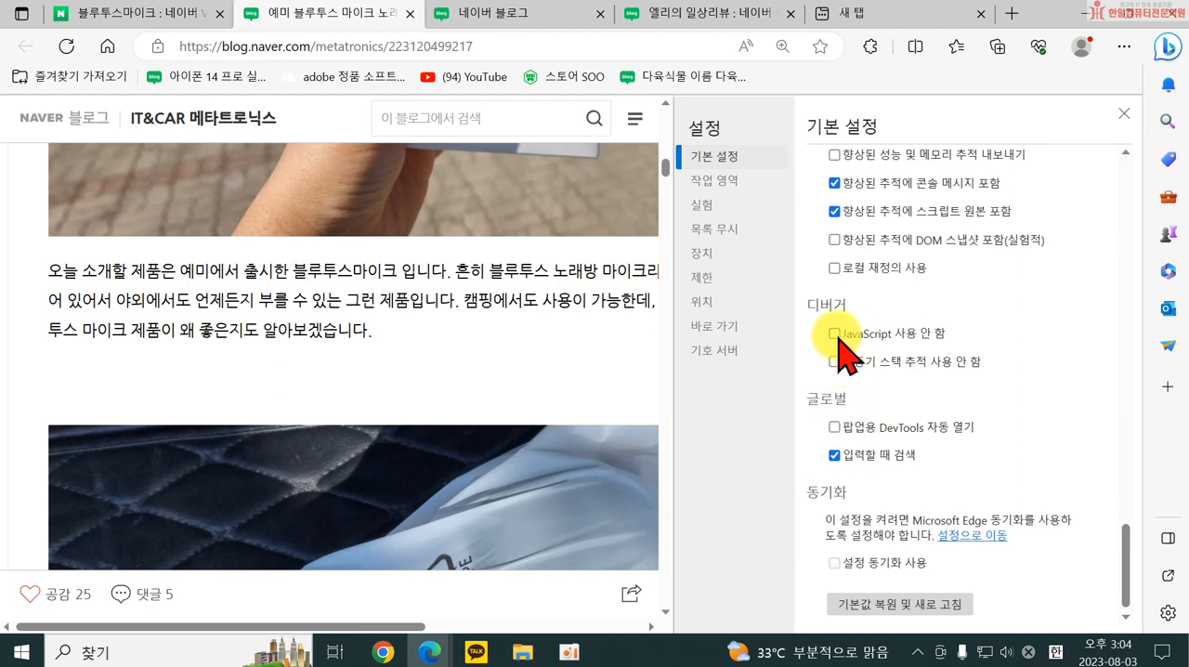
click(832, 334)
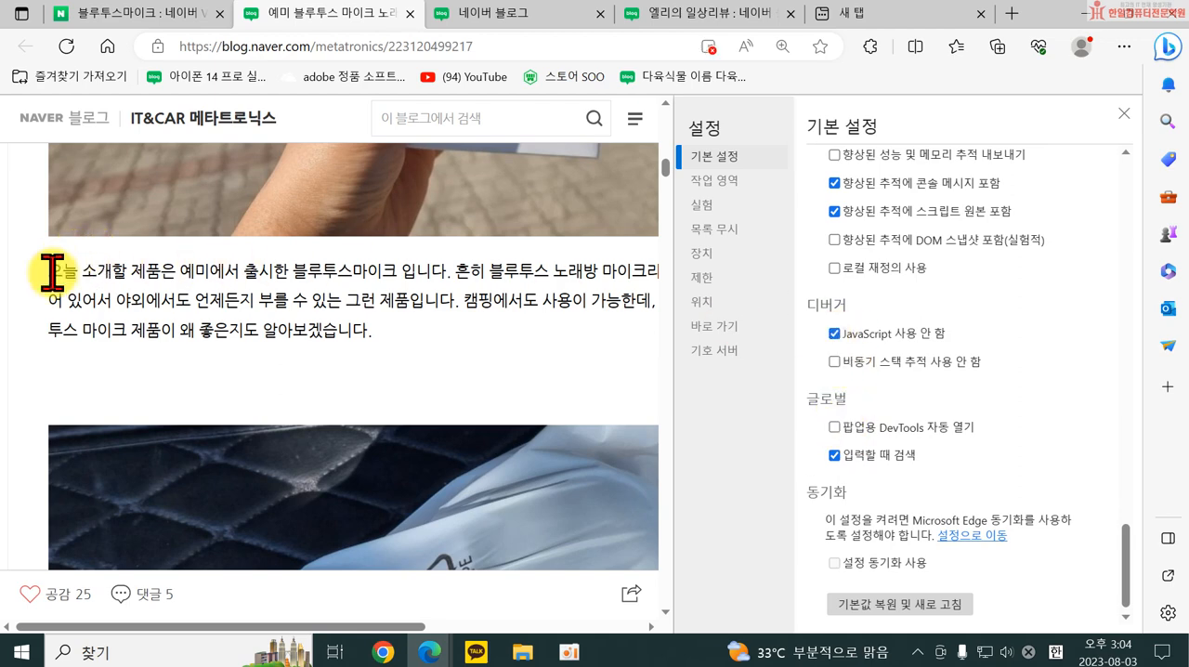
drag(47, 270, 384, 351)
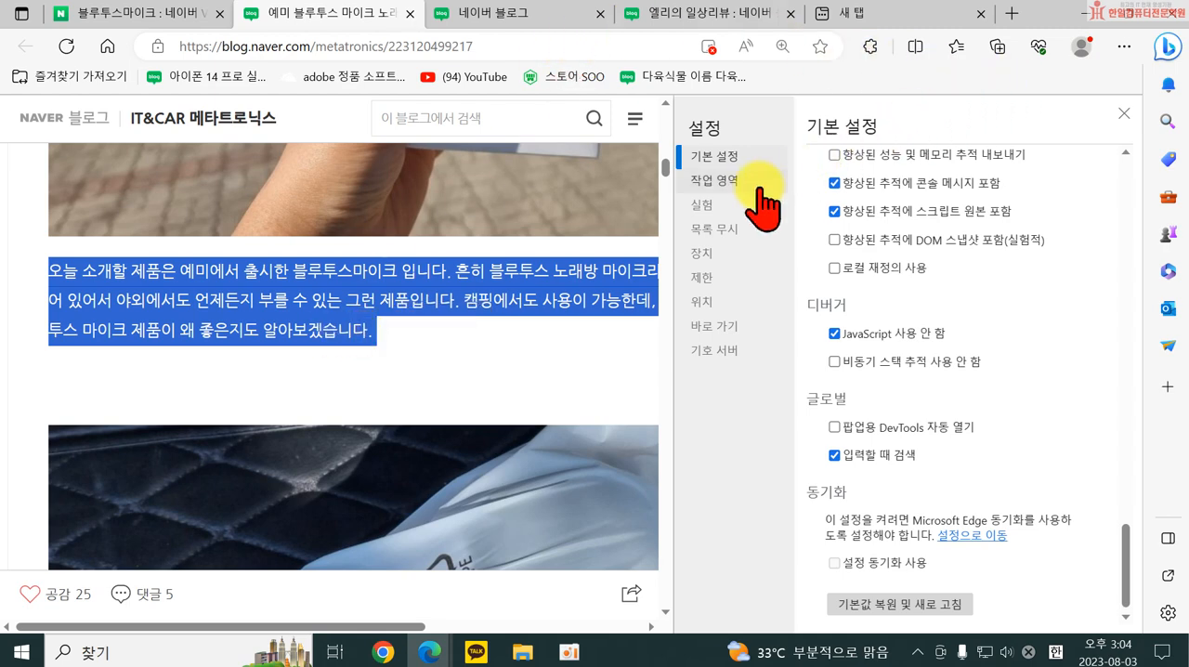
click(1124, 113)
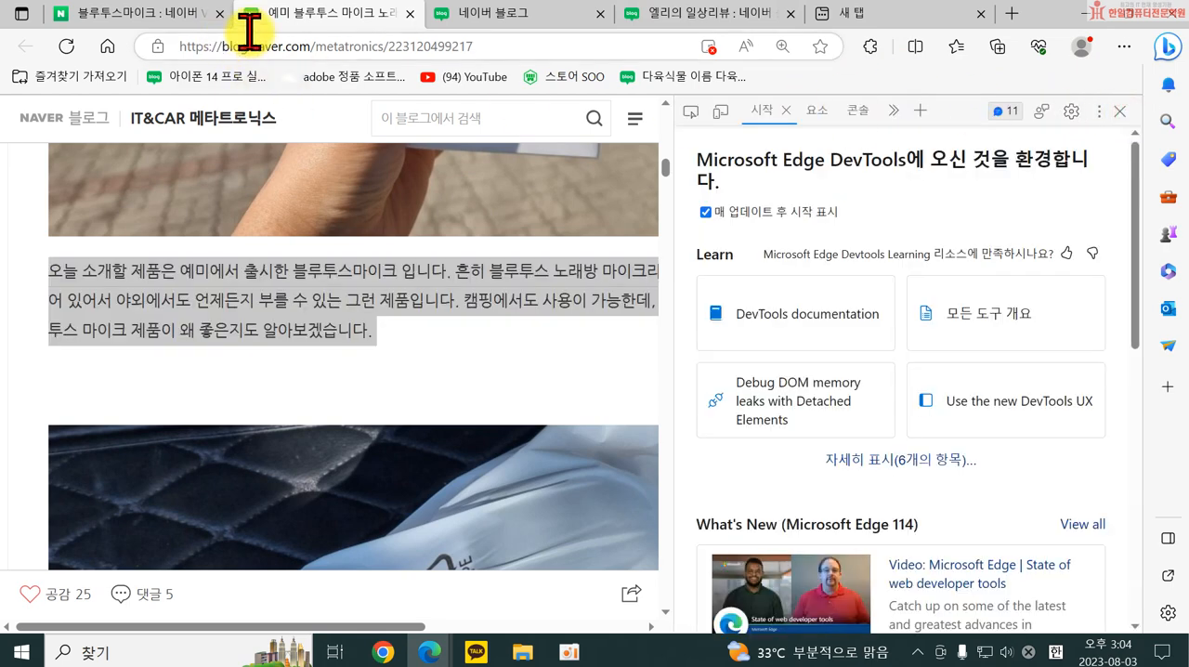
Return to the own blog's 콘텐츠 공유 설정 and choose 사용 for 마우스 오른쪽 버튼 금지 설정.
click(699, 17)
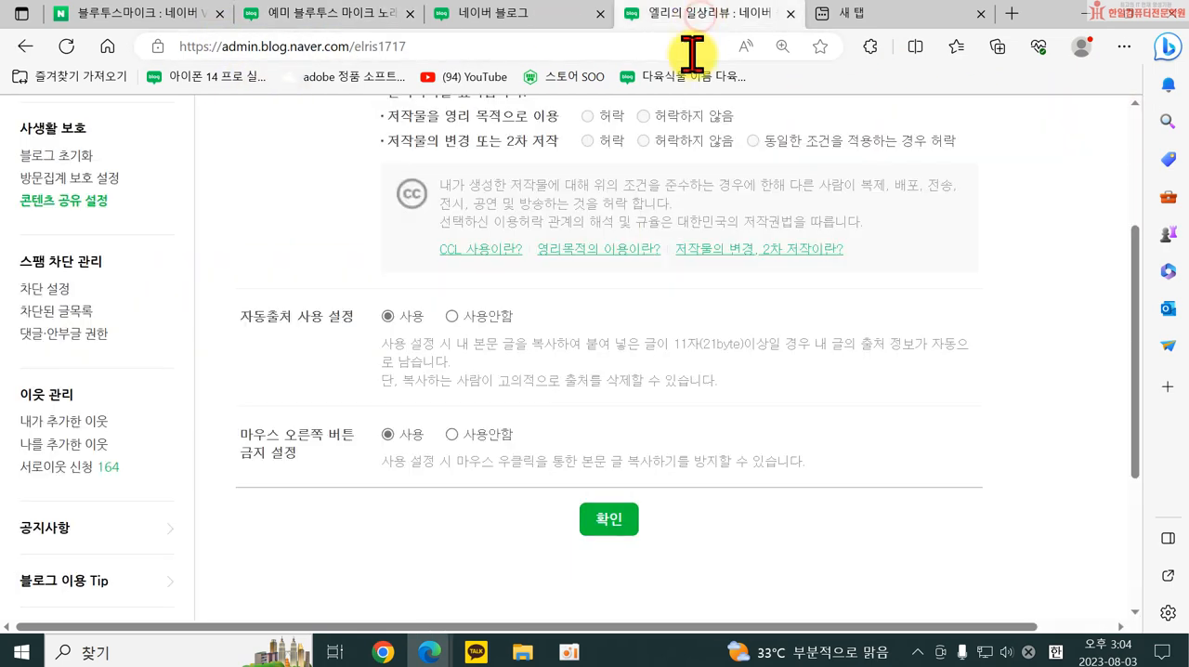
click(401, 440)
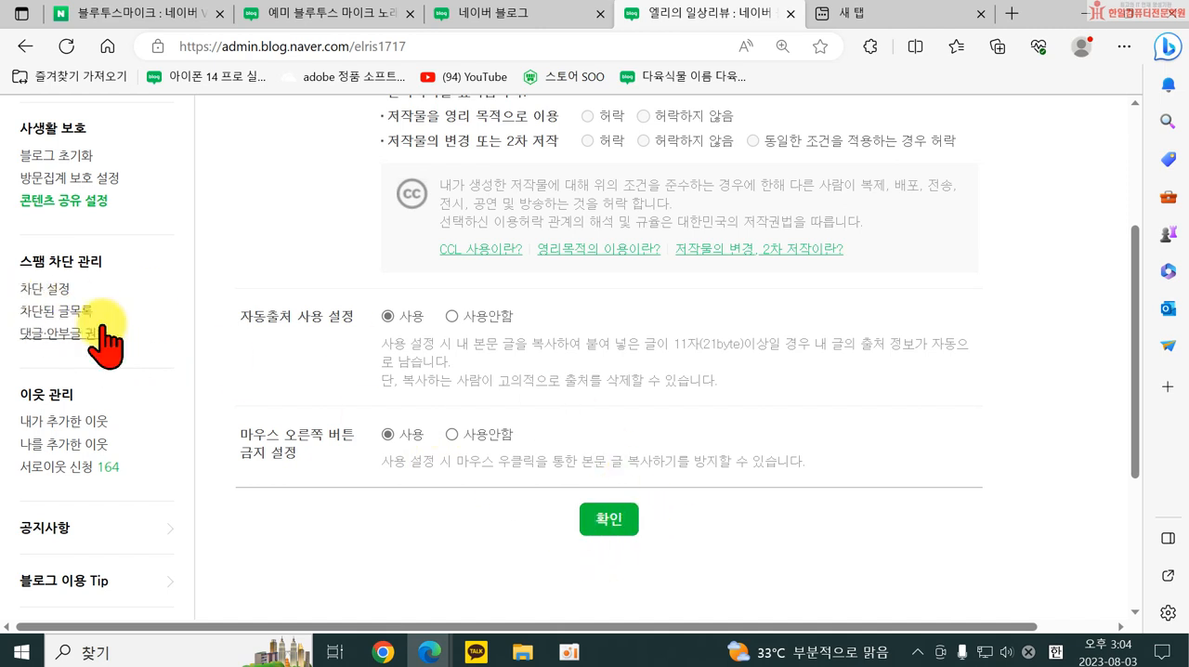
Open the 차단 설정 page and review its 사용자 차단, 스팸글 차단 and 키워드 차단 sections.
click(45, 289)
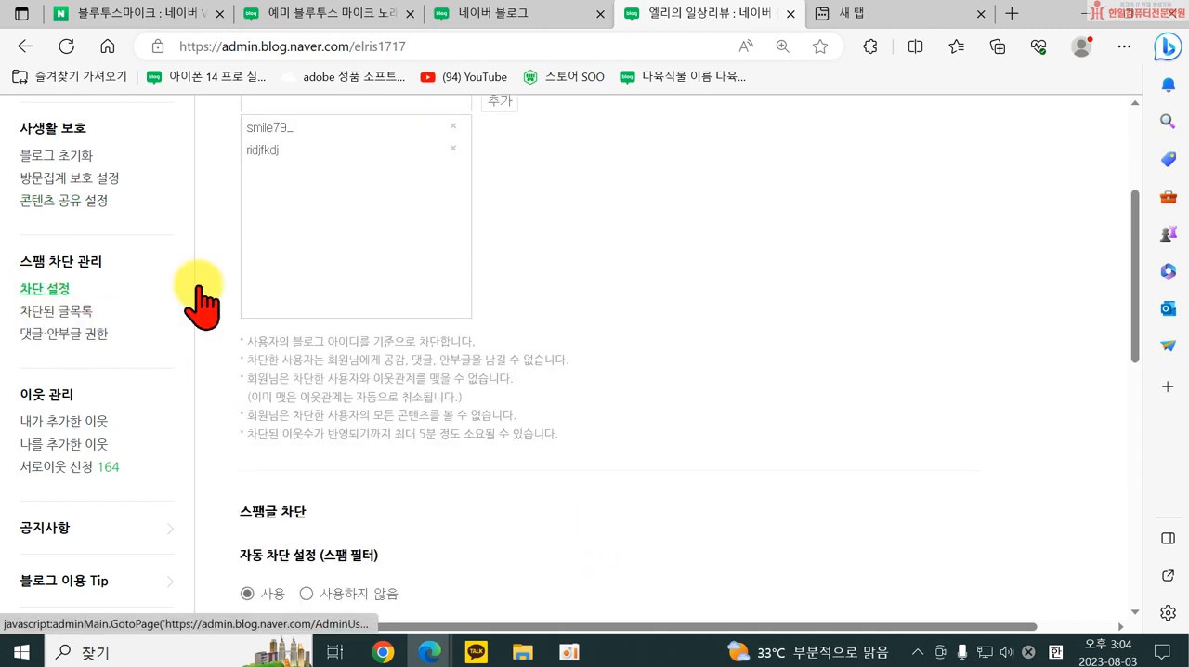
scroll(537, 359, up, 3)
scroll(506, 381, down, 2)
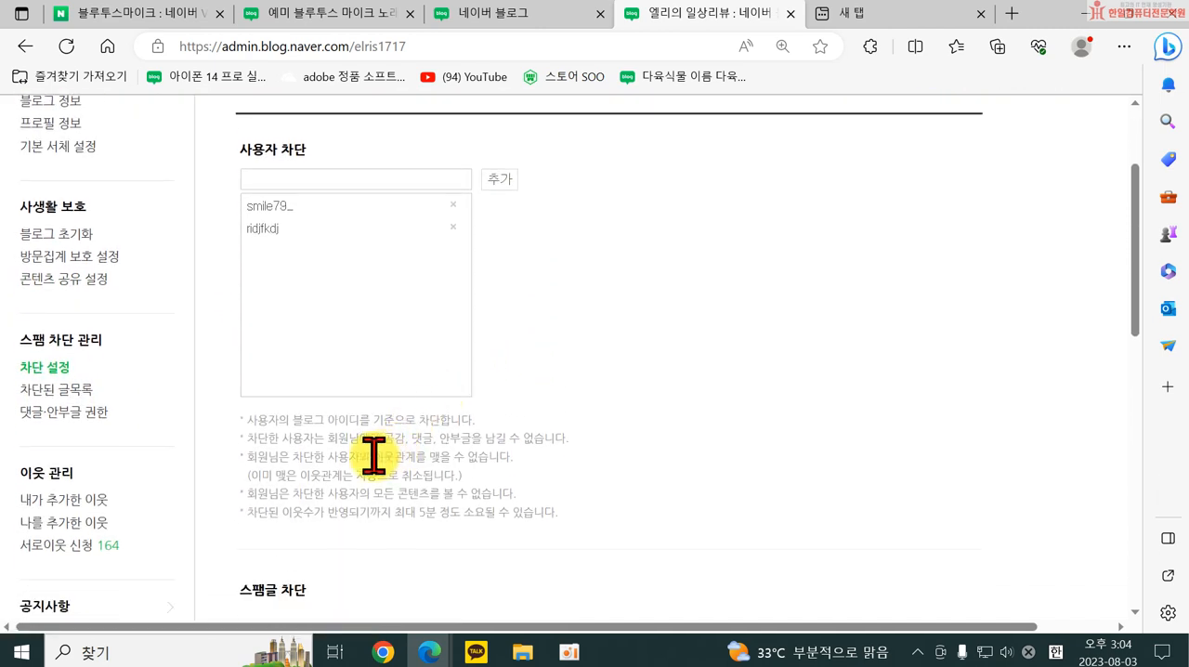
scroll(384, 307, down, 4)
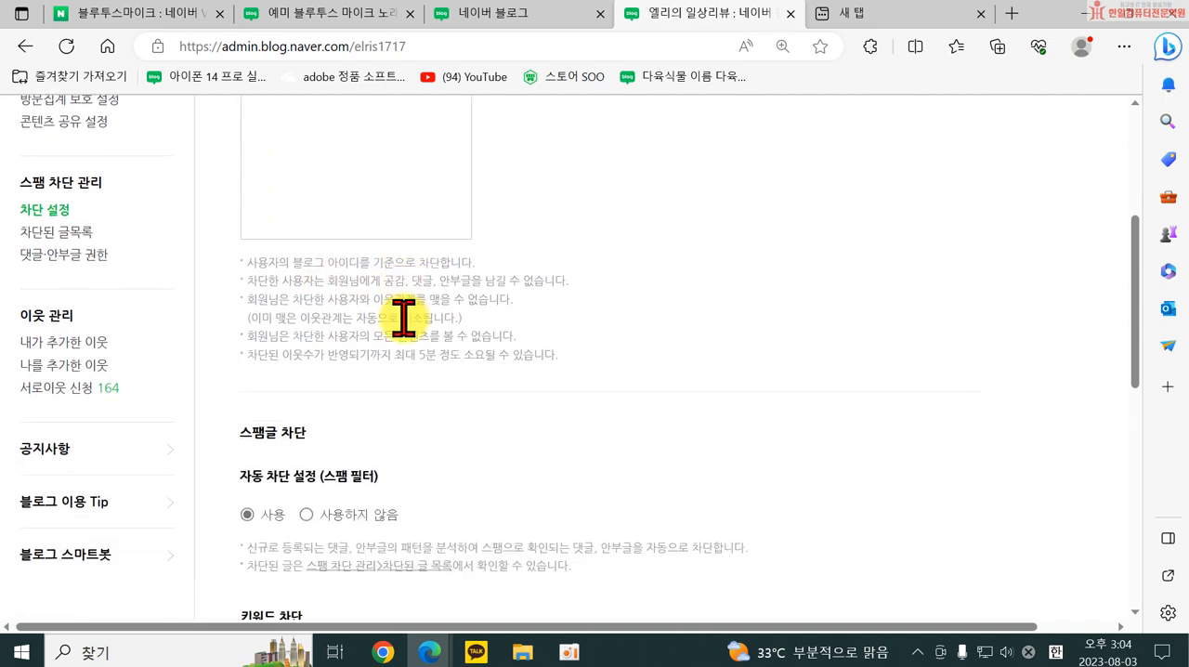
scroll(390, 469, down, 2)
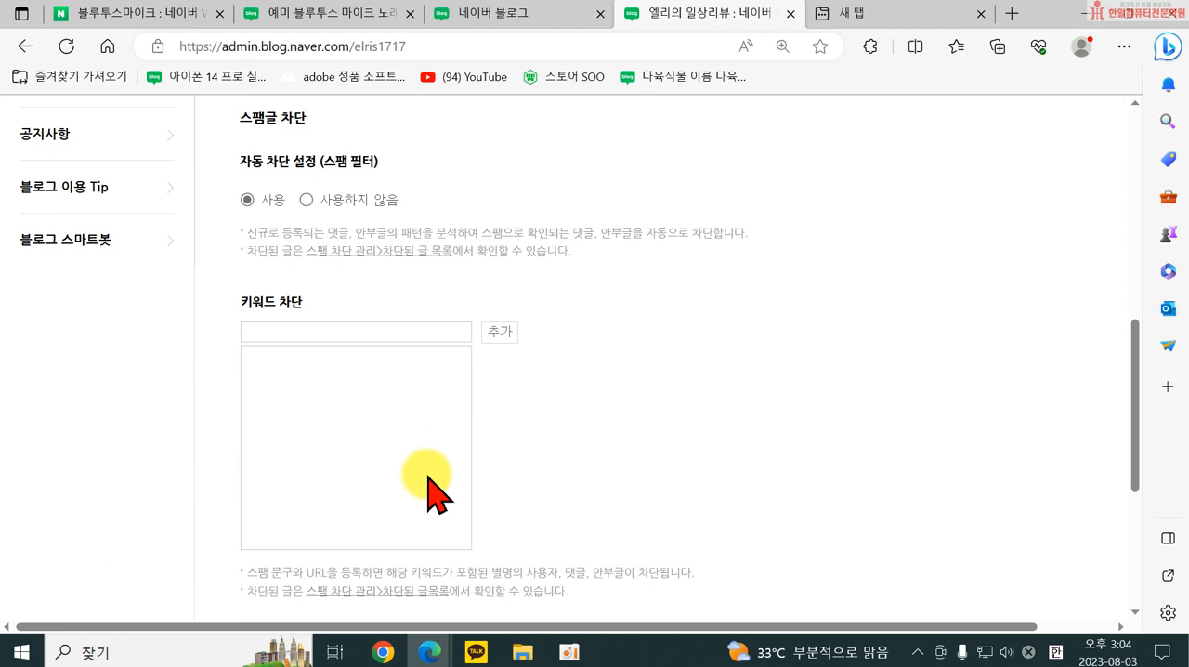
scroll(429, 483, down, 4)
scroll(417, 512, up, 8)
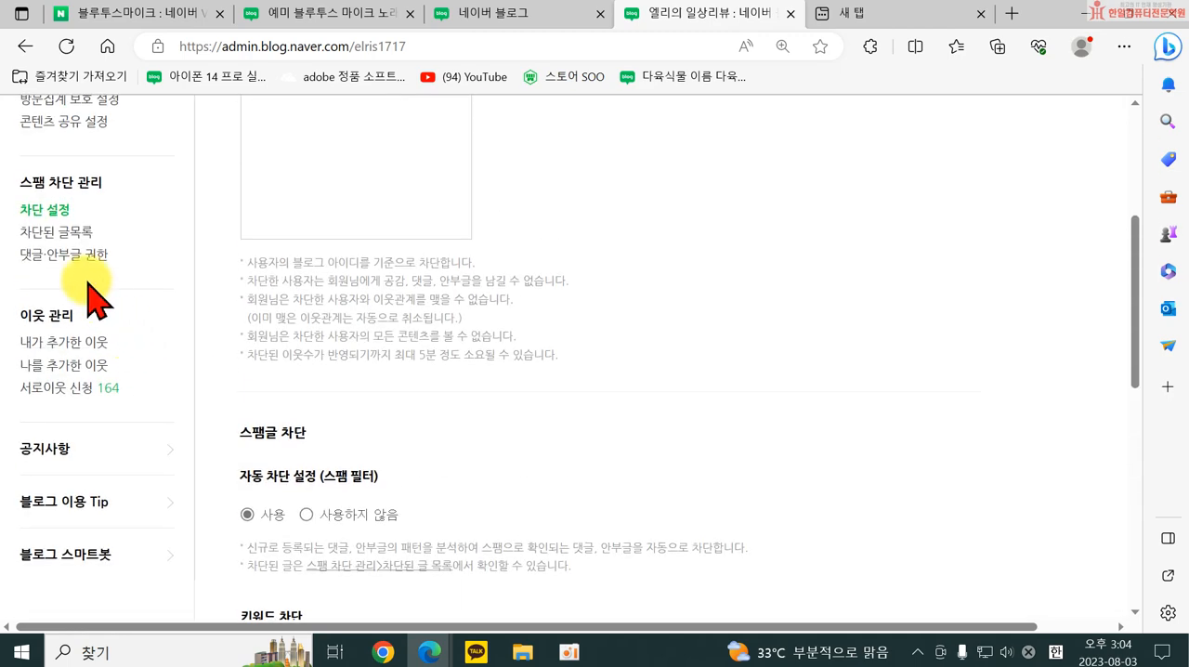
Open the 차단된 글목록 and view the 성수 아넷사도라에몽 팝업스토어 선크림 post that received a blocked comment, down to its comment area.
click(79, 232)
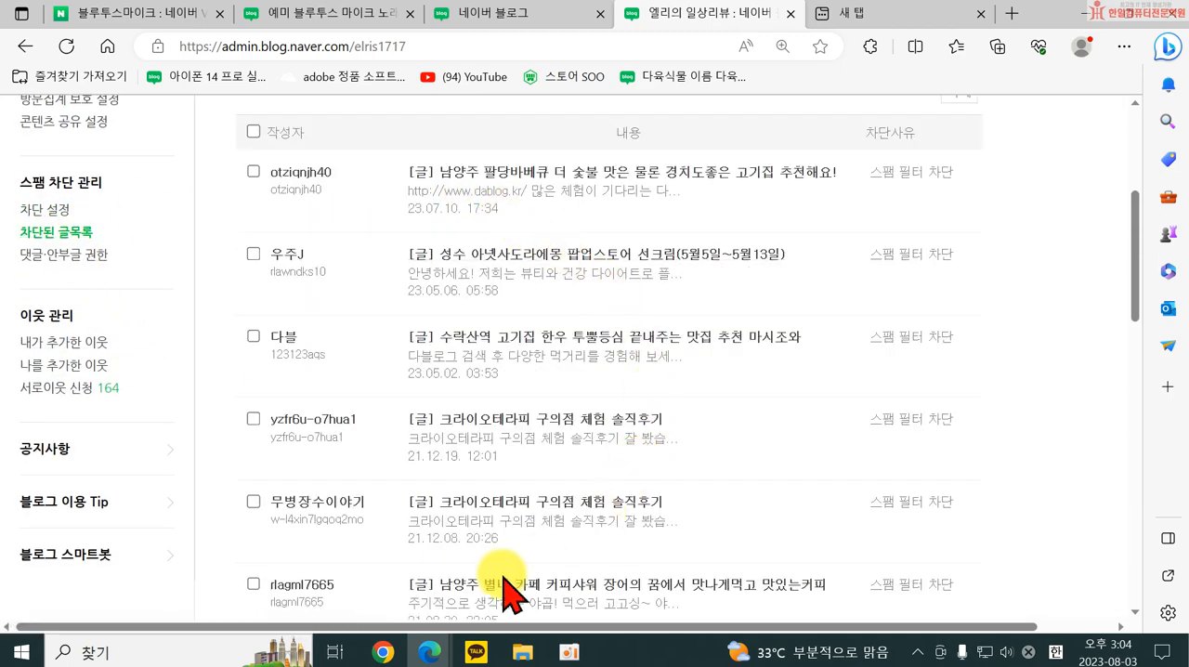
click(491, 254)
scroll(712, 443, down, 10)
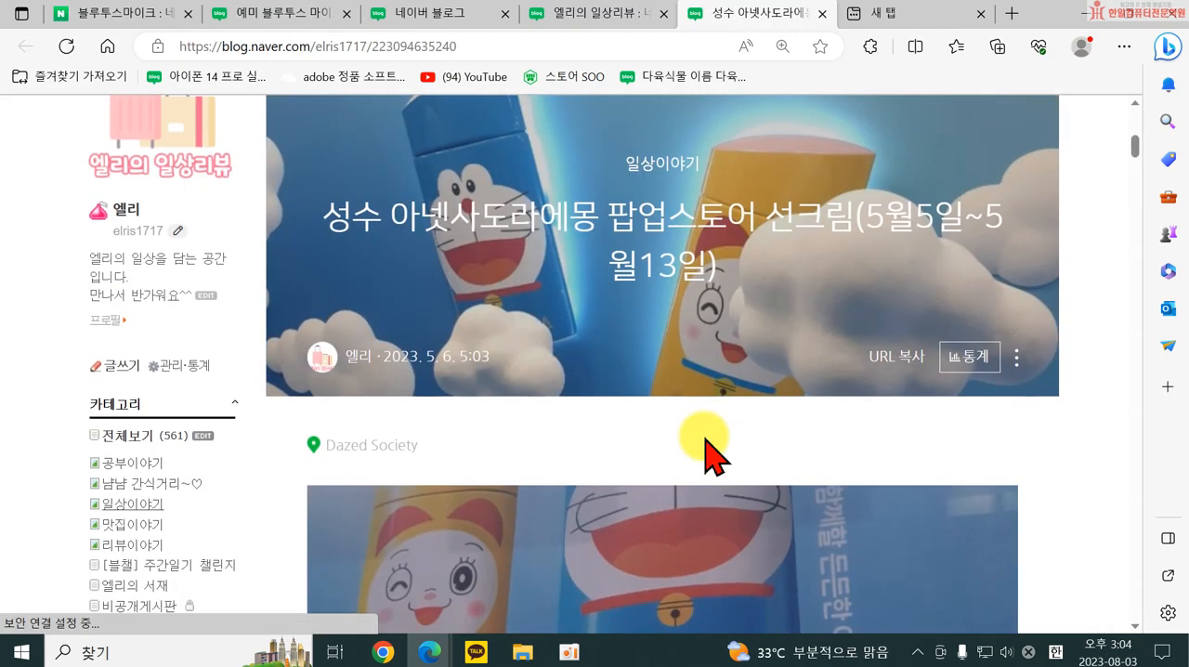
scroll(1059, 279, down, 15)
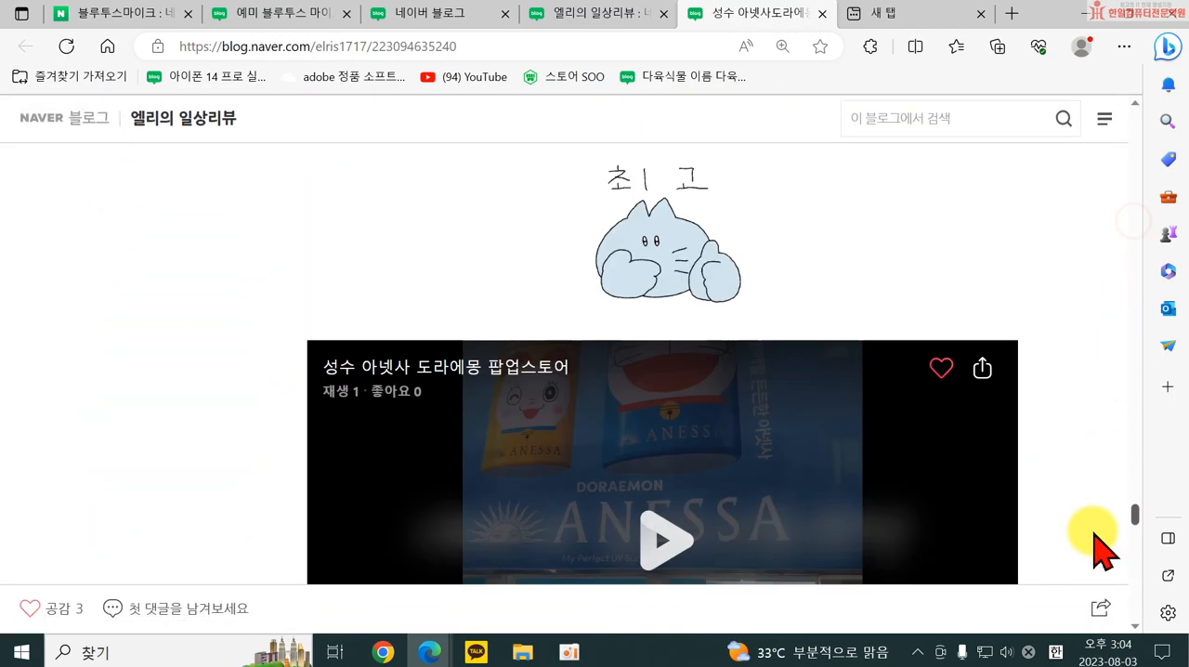
scroll(1089, 618, up, 5)
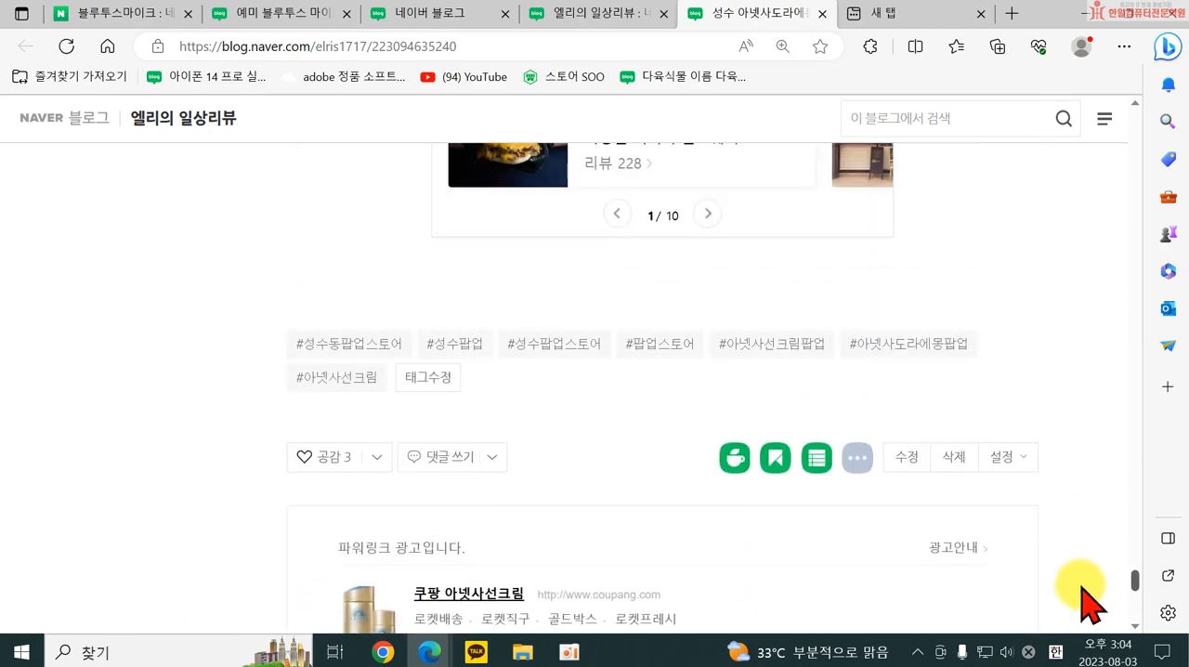
Return to the 차단된 글목록 and highlight the blocked comment text under the 성수 아넷사도라에몽 팝업스토어 entry.
click(614, 14)
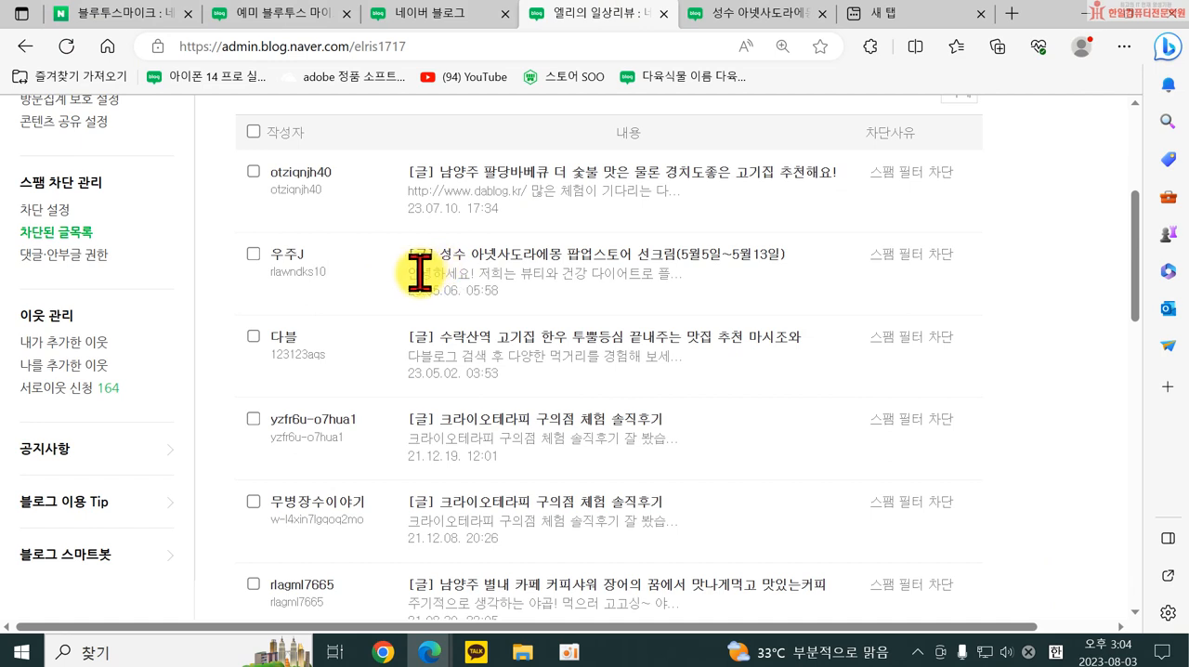
drag(420, 272, 586, 285)
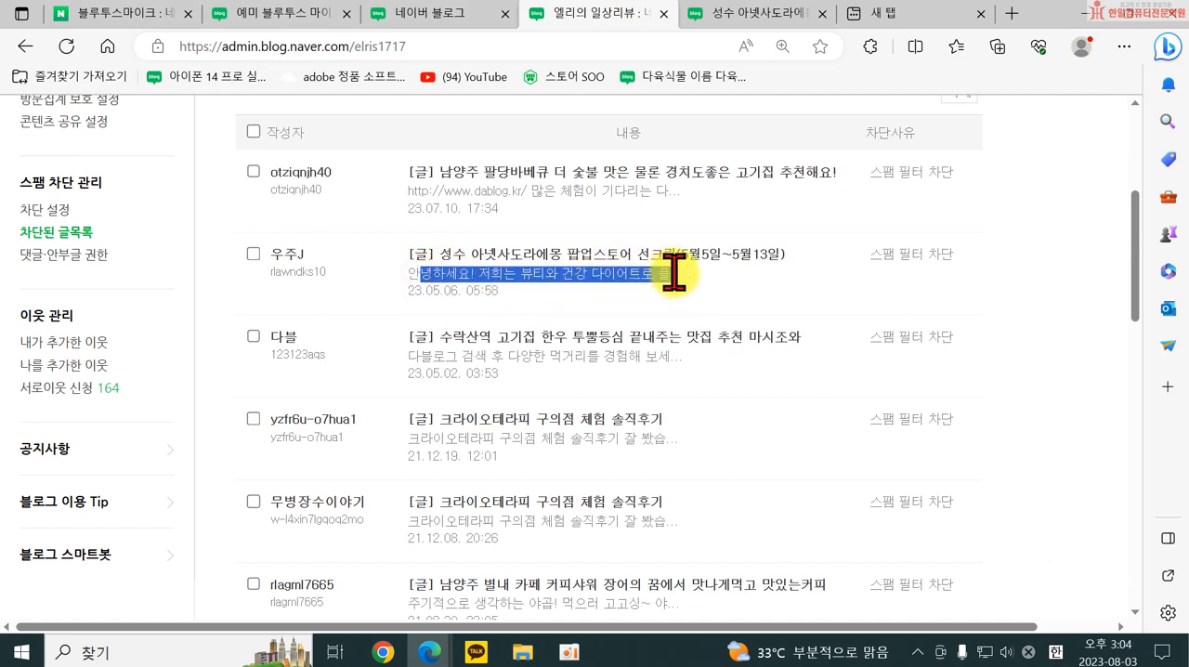
drag(692, 279, 692, 278)
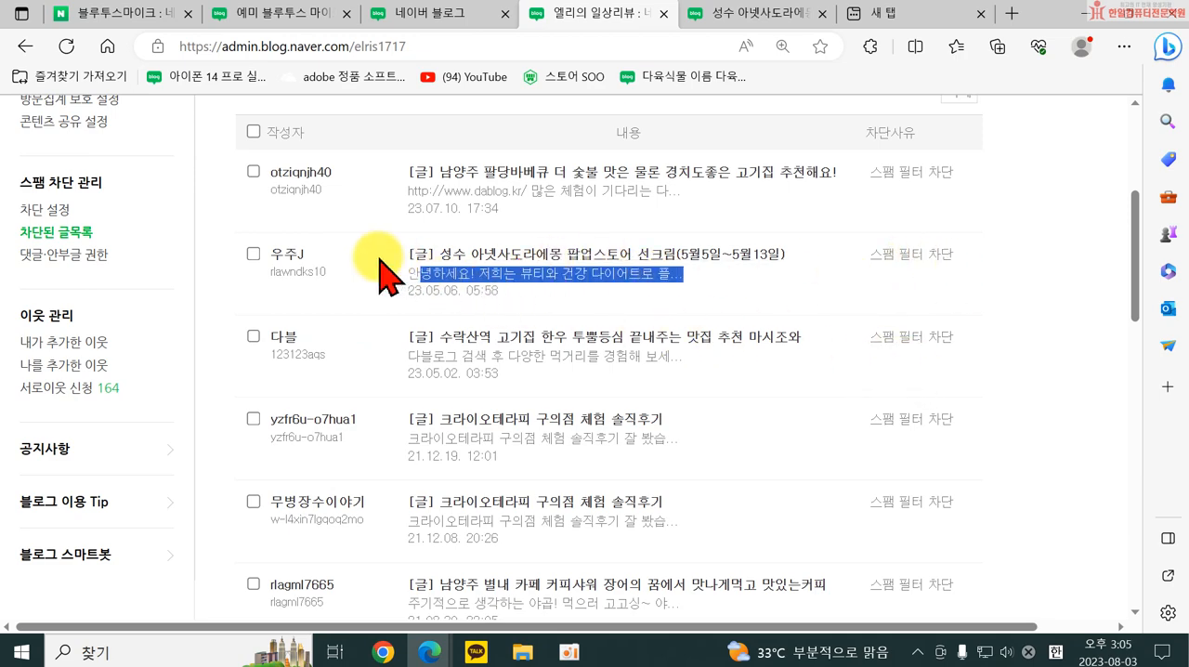
View the 댓글·안부글 권한 settings and open the 내가 추가한 이웃 list.
scroll(476, 297, up, 2)
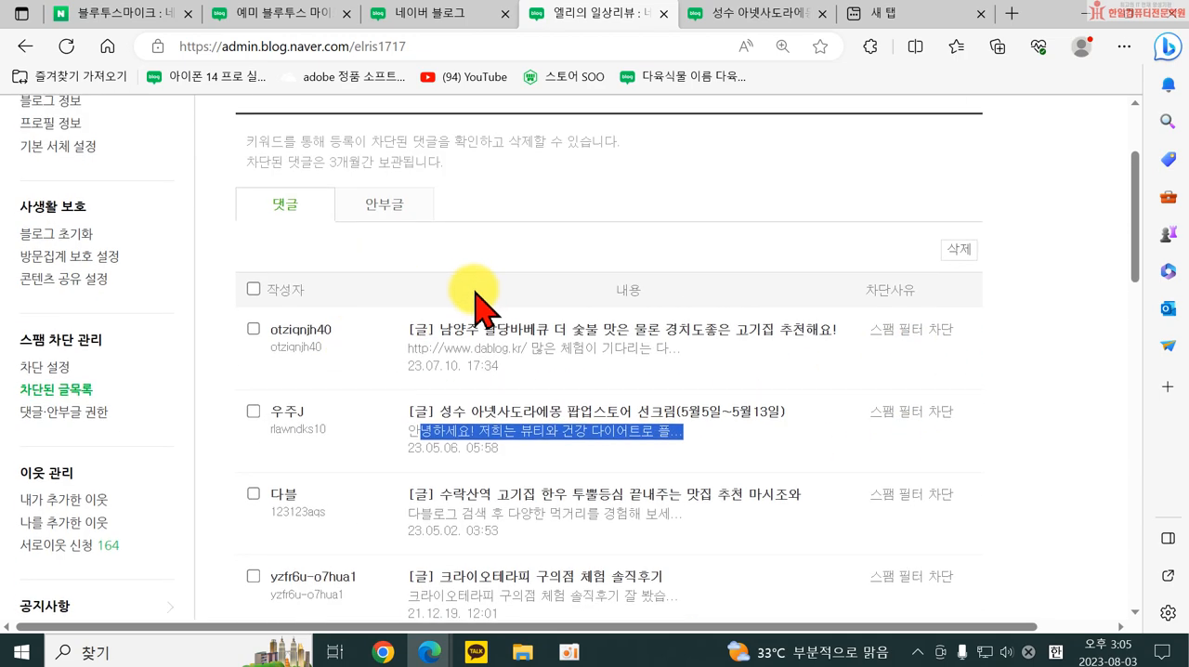
click(45, 418)
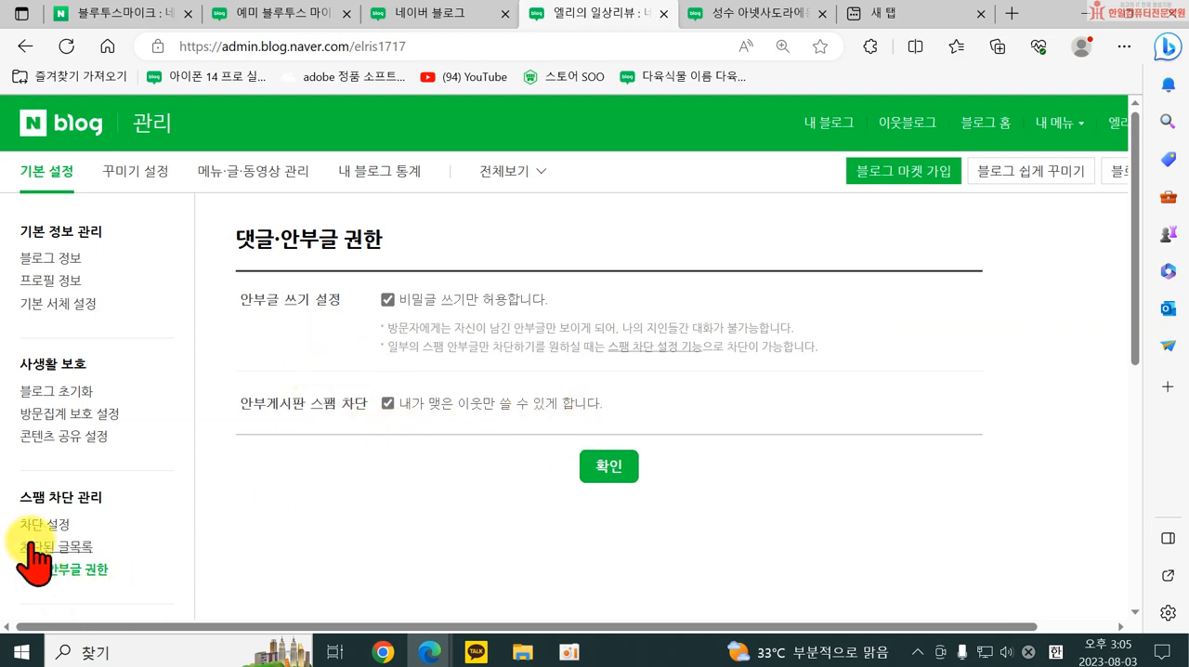
scroll(47, 529, down, 2)
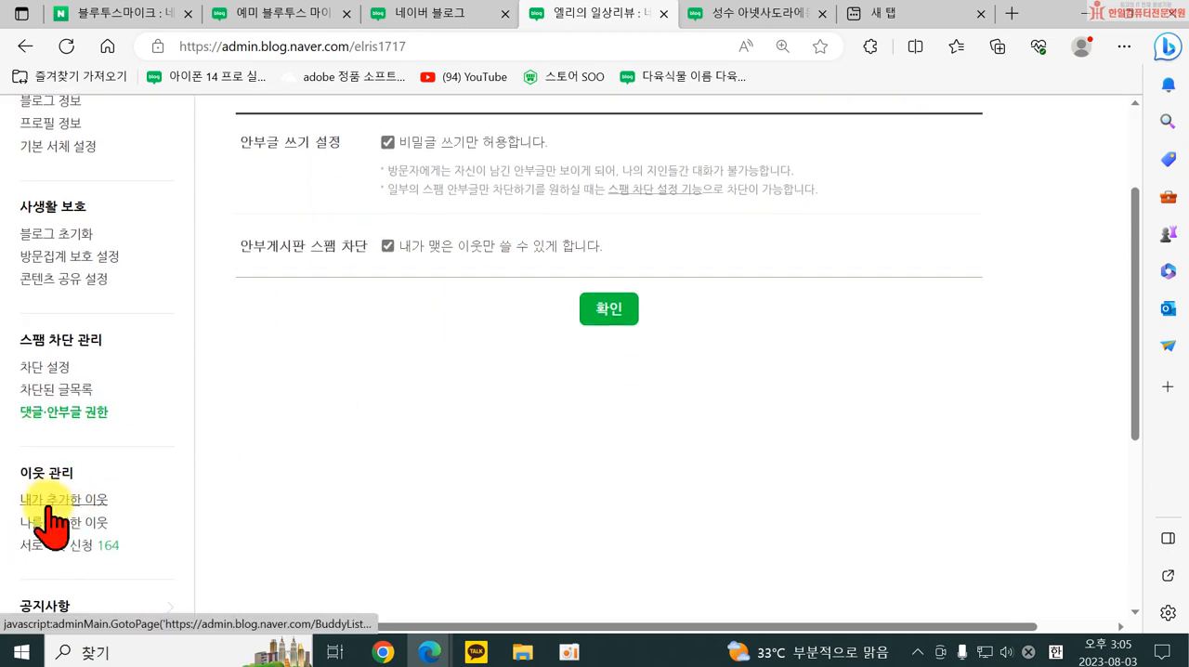
click(48, 503)
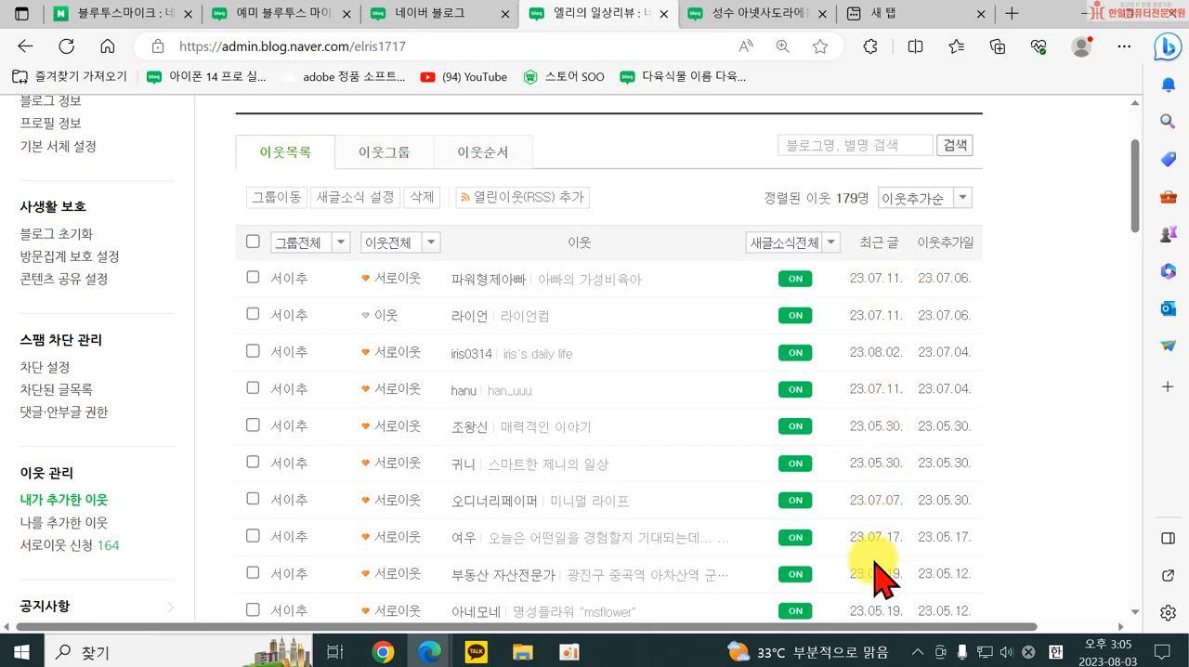
Open the 나를 추가한 이웃 list and look over its entries and their 서로이웃신청 and 이웃추가 options.
click(32, 524)
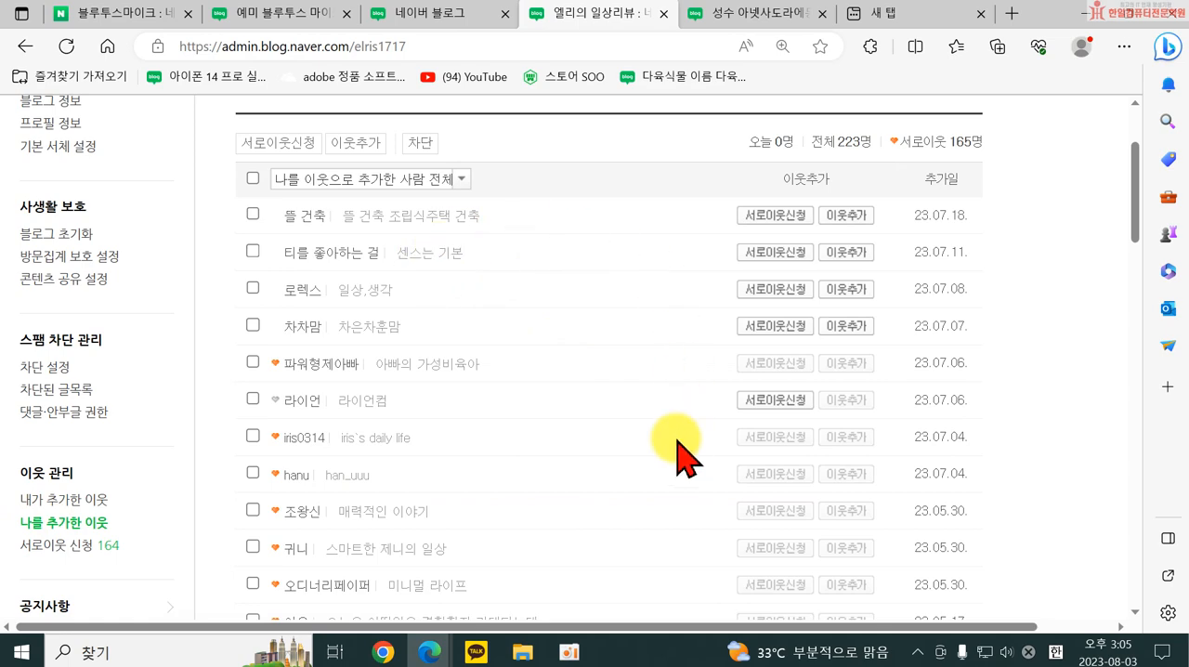
scroll(654, 402, up, 2)
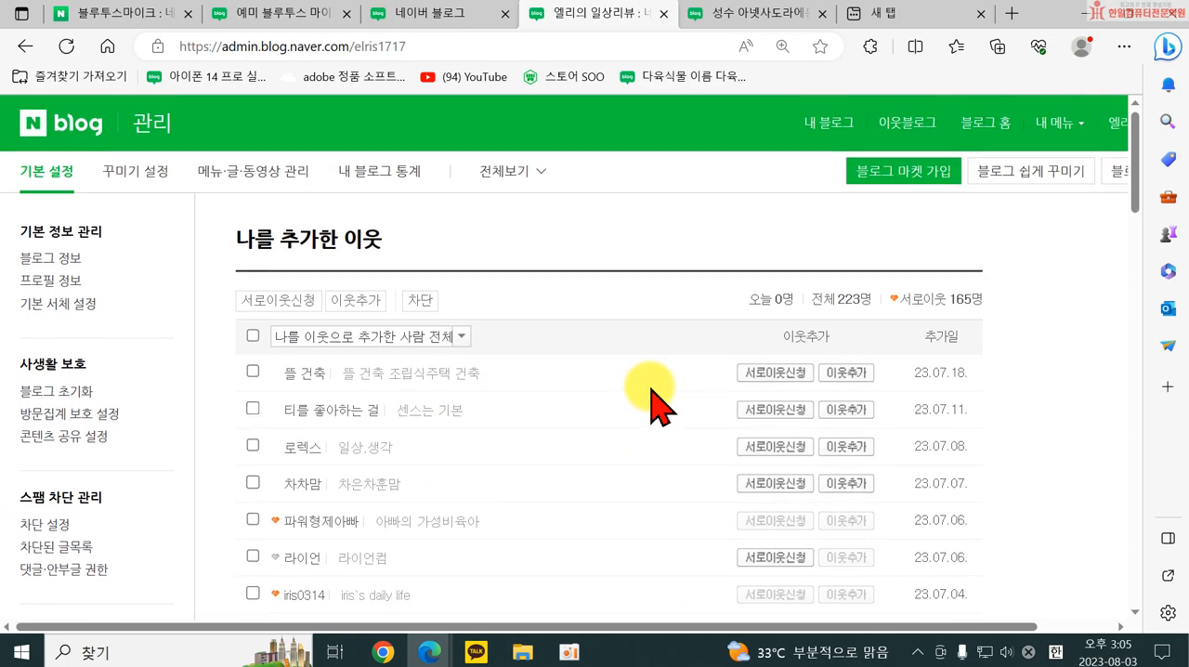
scroll(655, 401, down, 2)
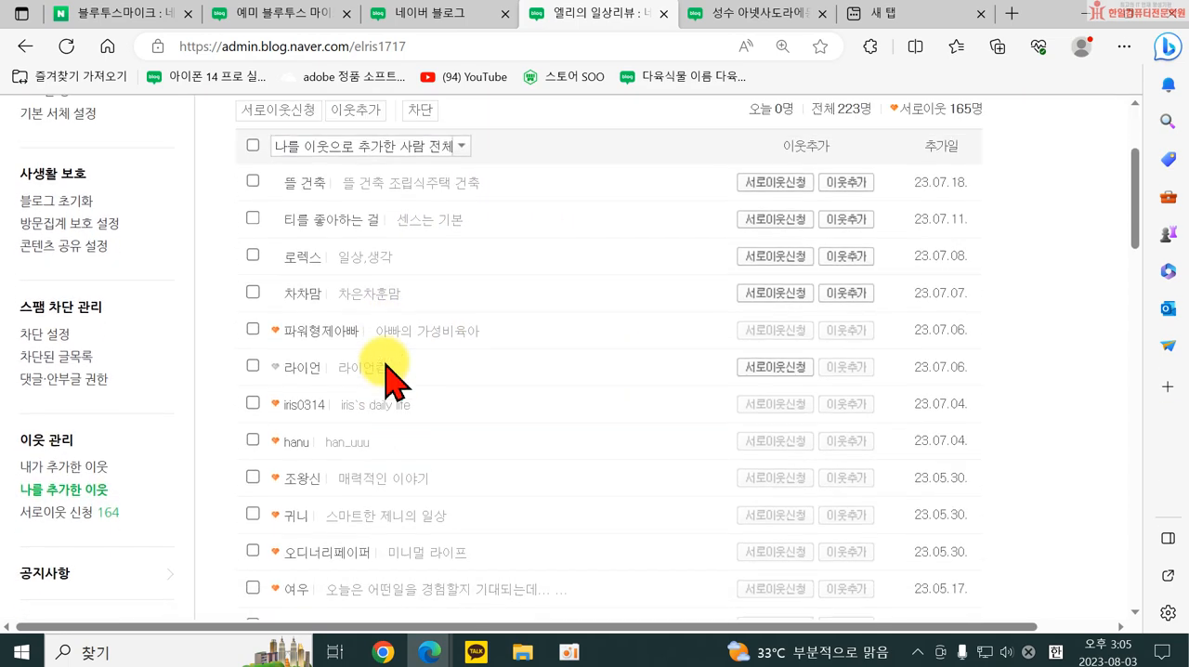
scroll(386, 367, up, 1)
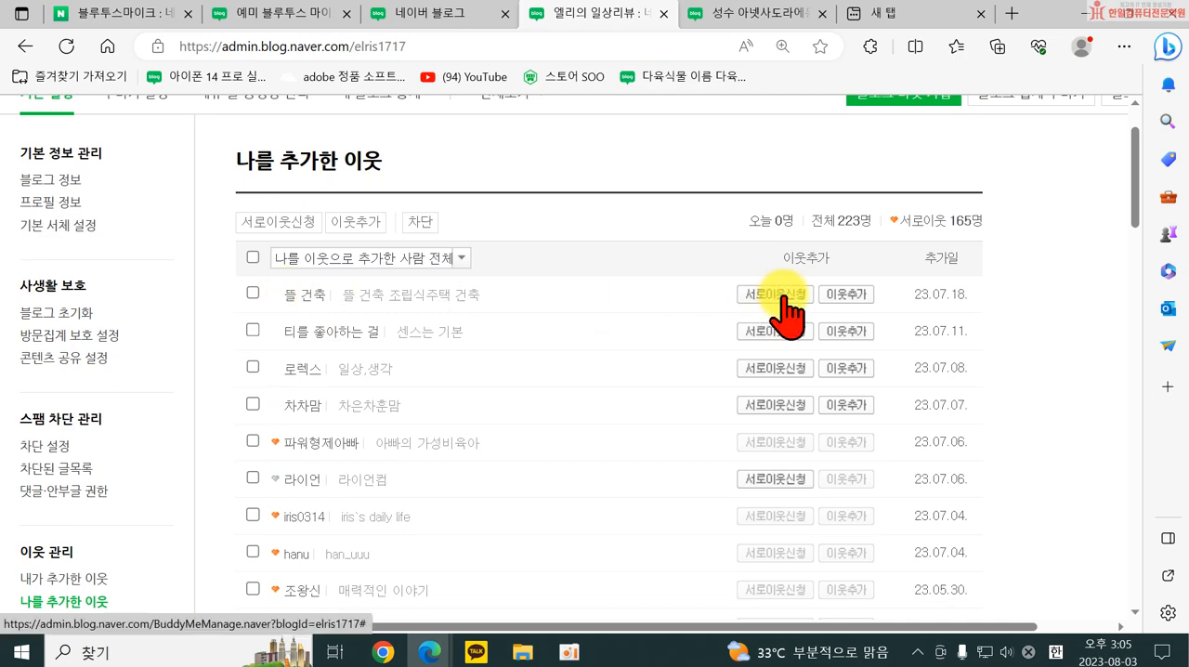
scroll(140, 517, down, 2)
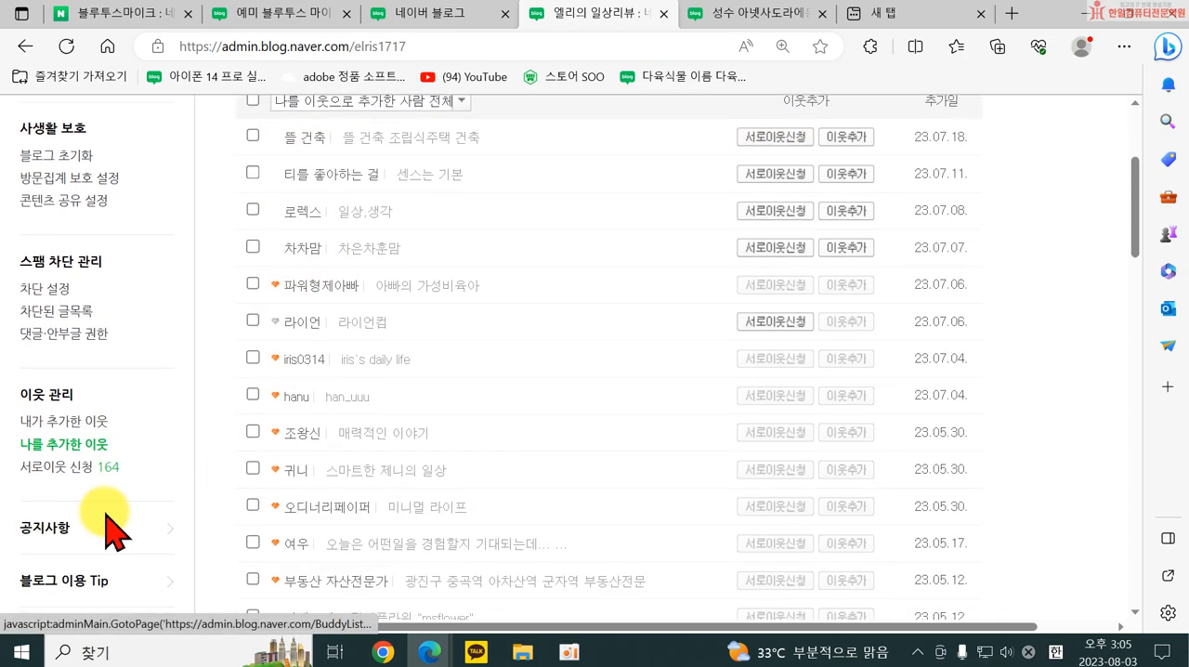
Open the 서로이웃 신청 page and highlight the messages of the first two requests under 받은신청.
click(58, 467)
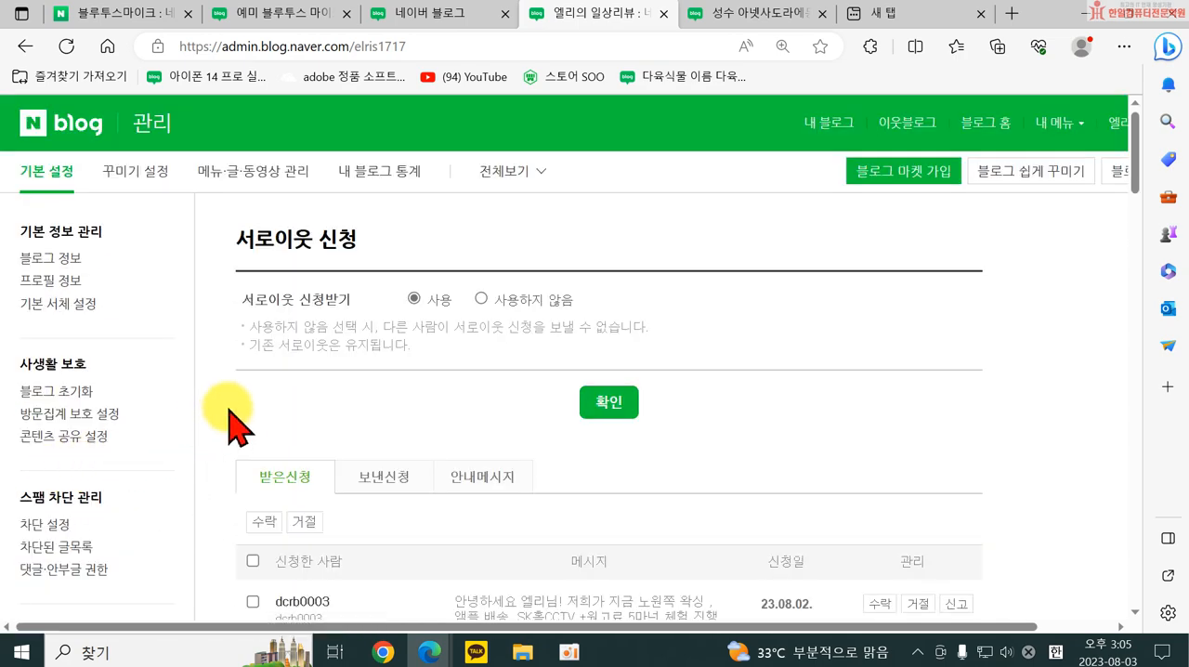
scroll(337, 406, down, 3)
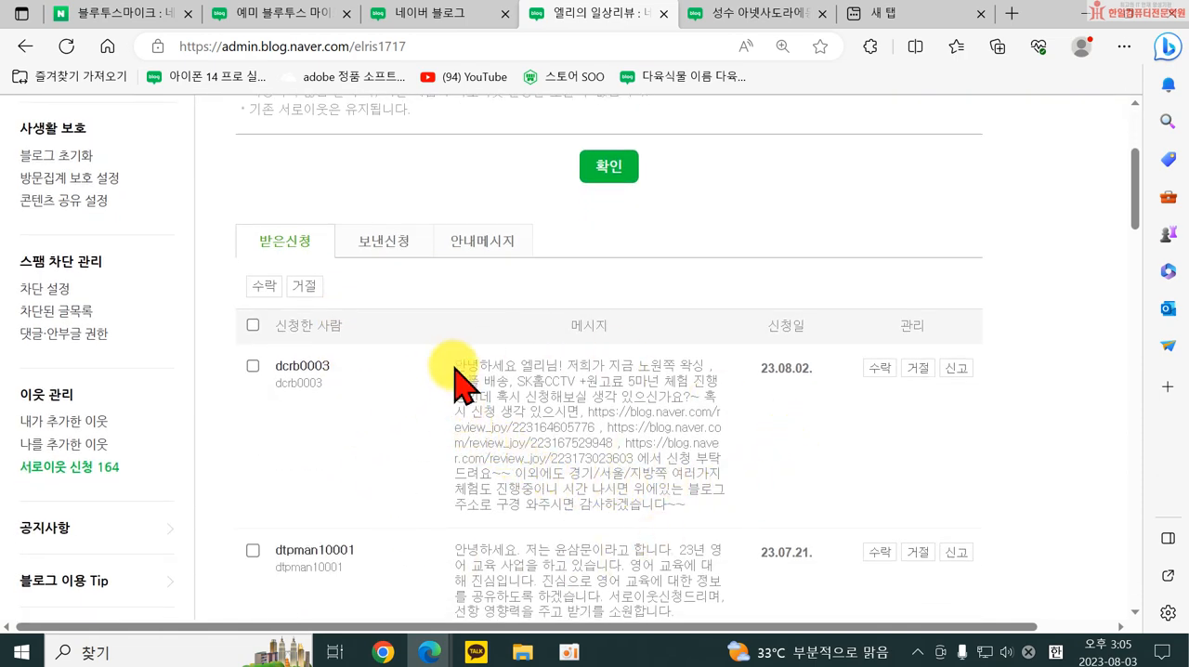
drag(455, 368, 753, 493)
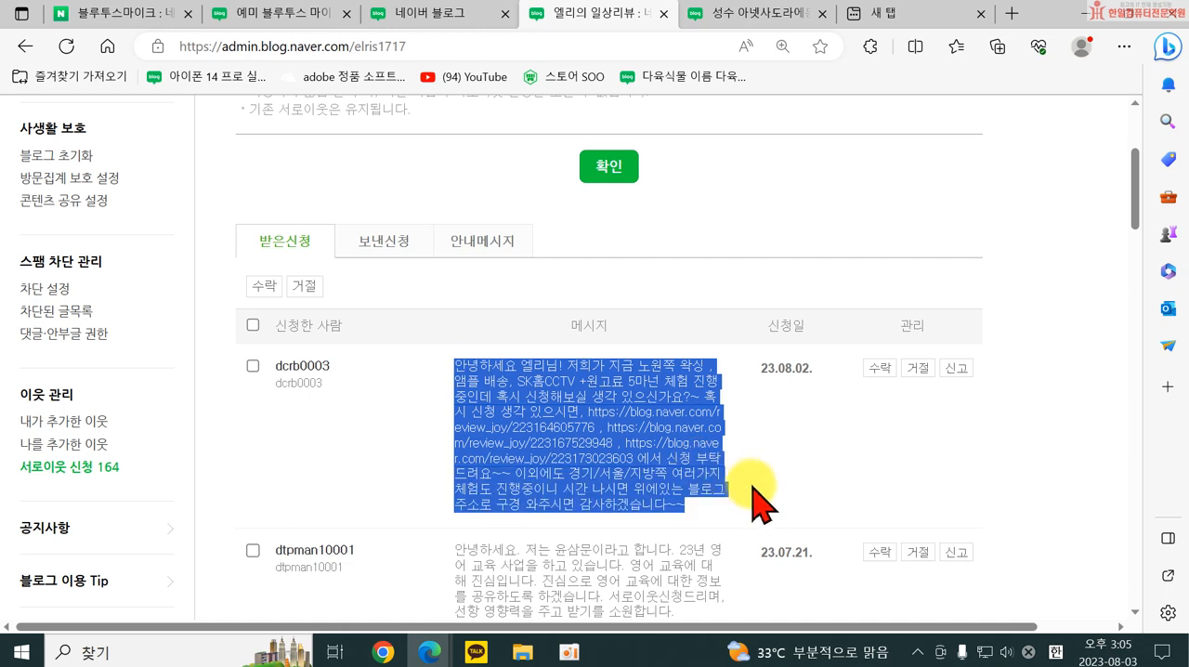
click(385, 506)
scroll(402, 506, down, 2)
drag(464, 393, 660, 456)
scroll(548, 488, down, 1)
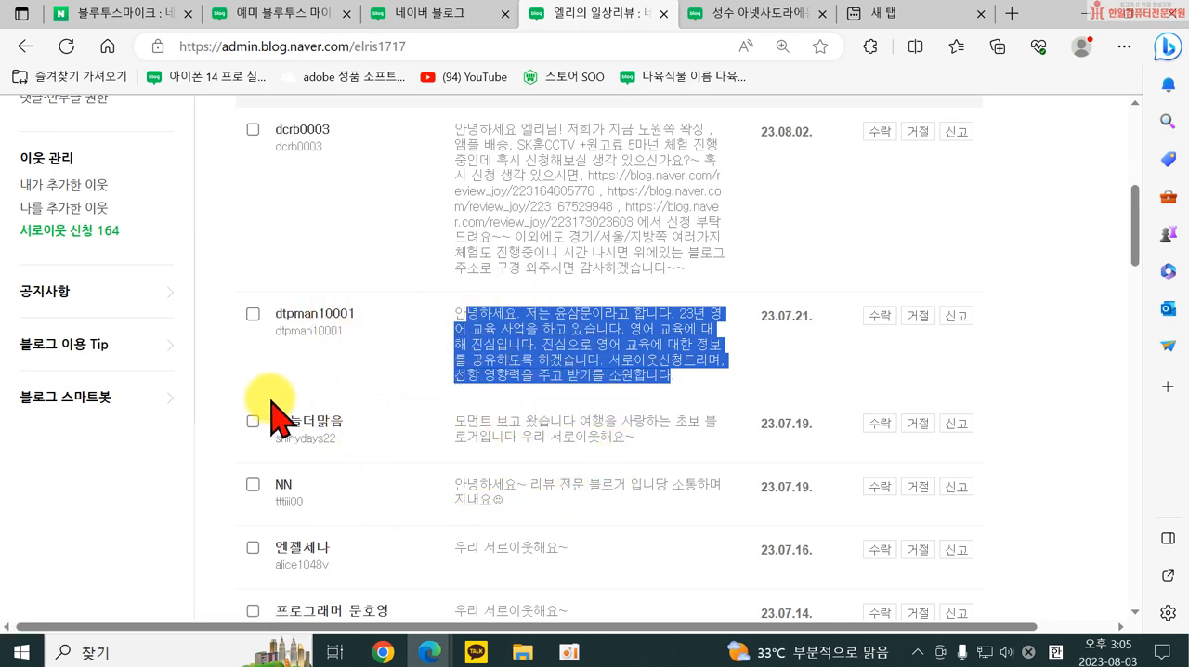
Open the 스킨 선택 page of 꾸미기 설정 and look through the first page of skins.
scroll(84, 427, up, 2)
scroll(89, 372, up, 3)
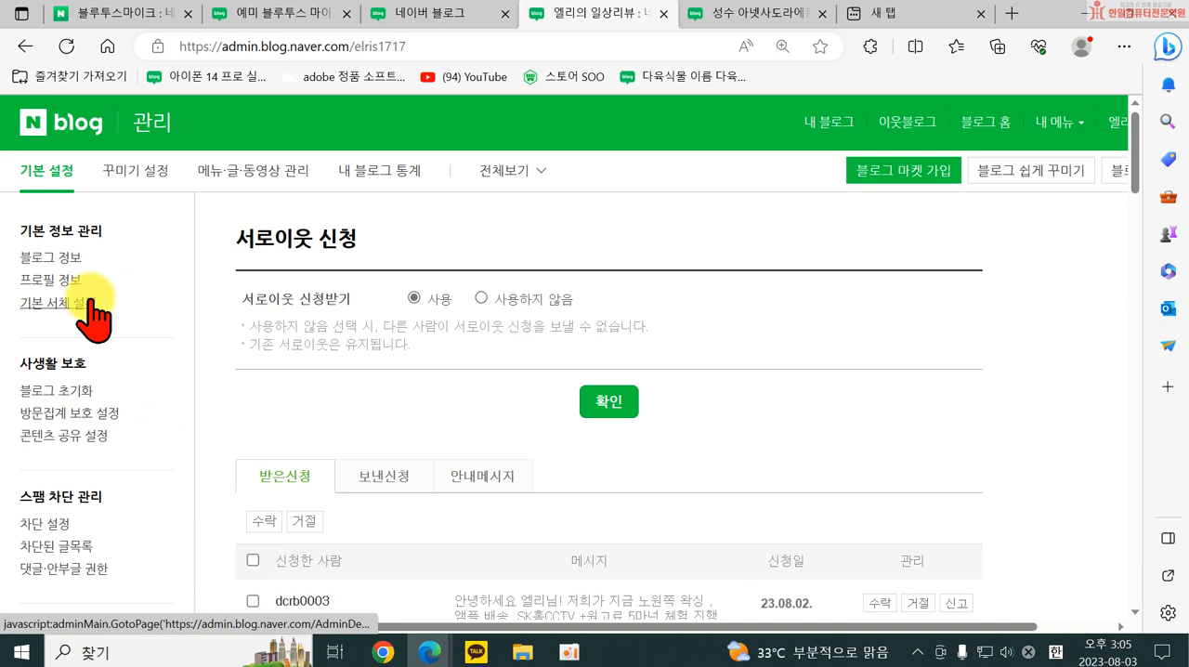
click(133, 190)
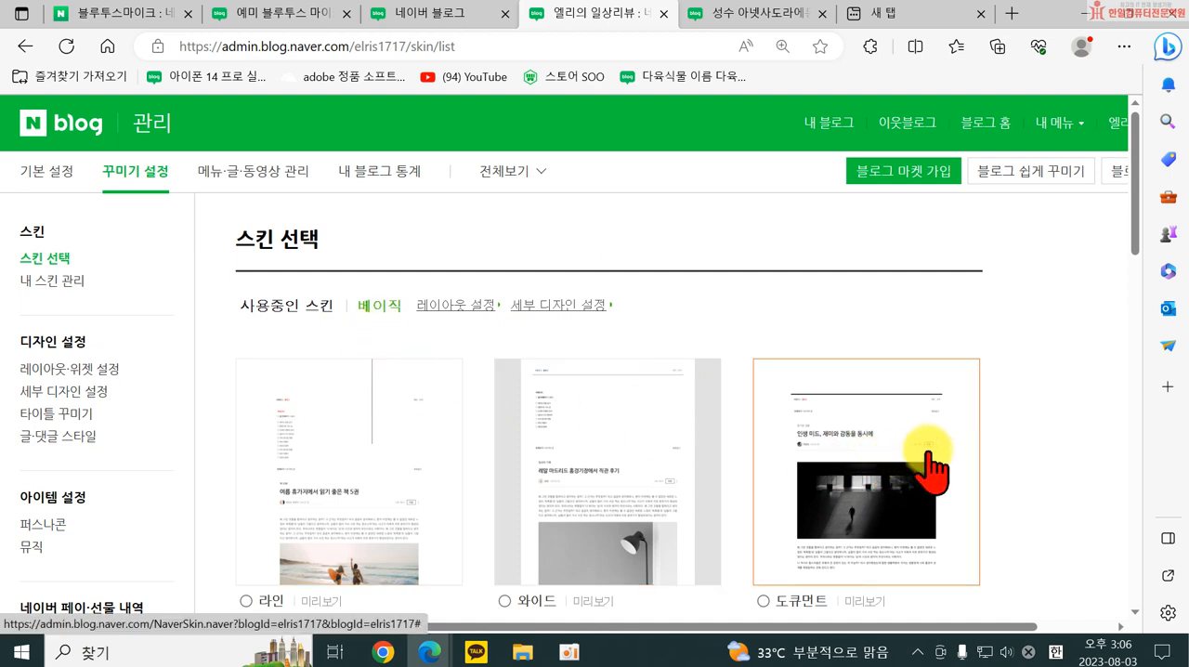
scroll(999, 418, down, 1)
scroll(1005, 446, down, 2)
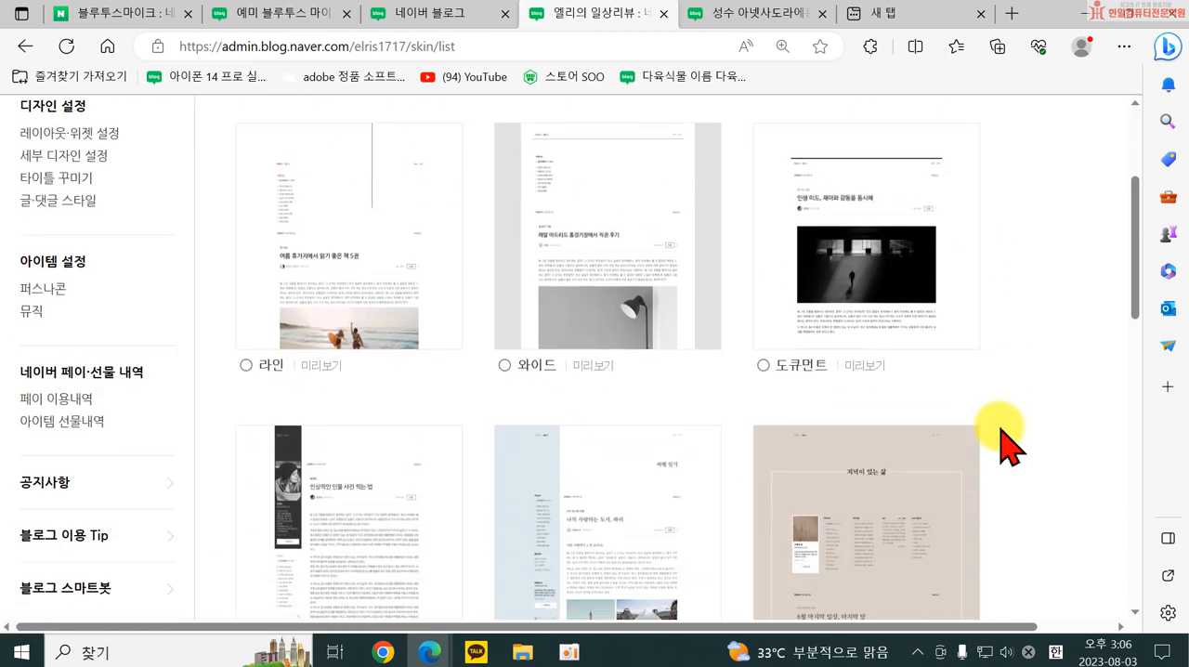
scroll(1008, 449, down, 2)
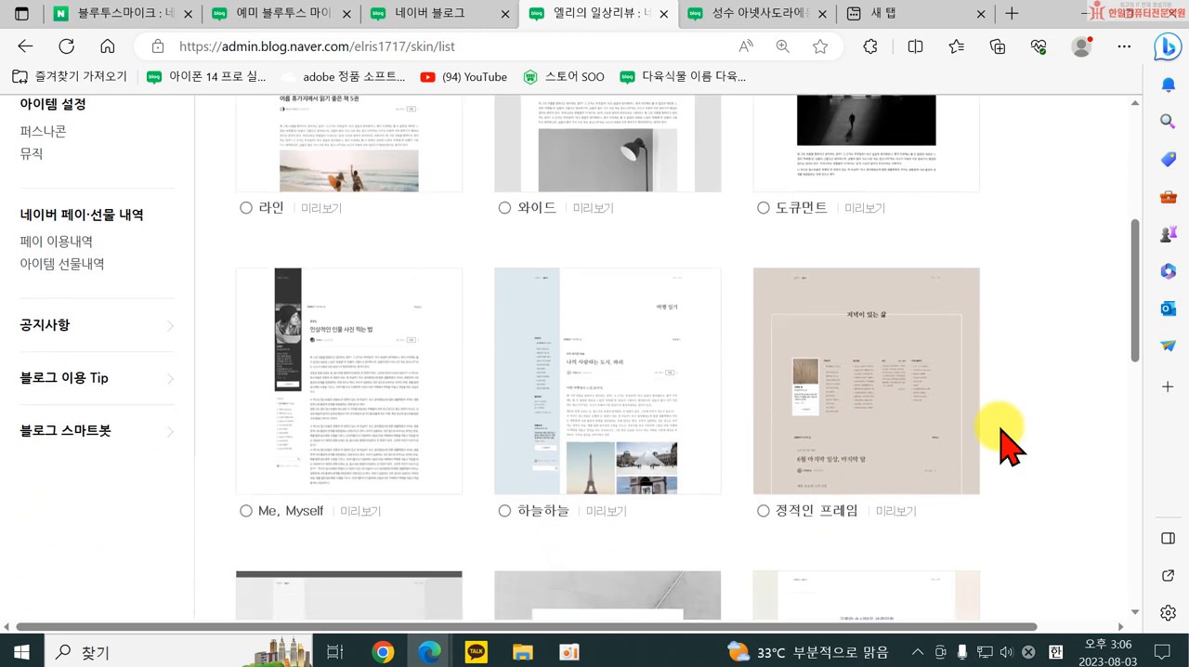
scroll(1005, 441, down, 2)
scroll(558, 436, down, 1)
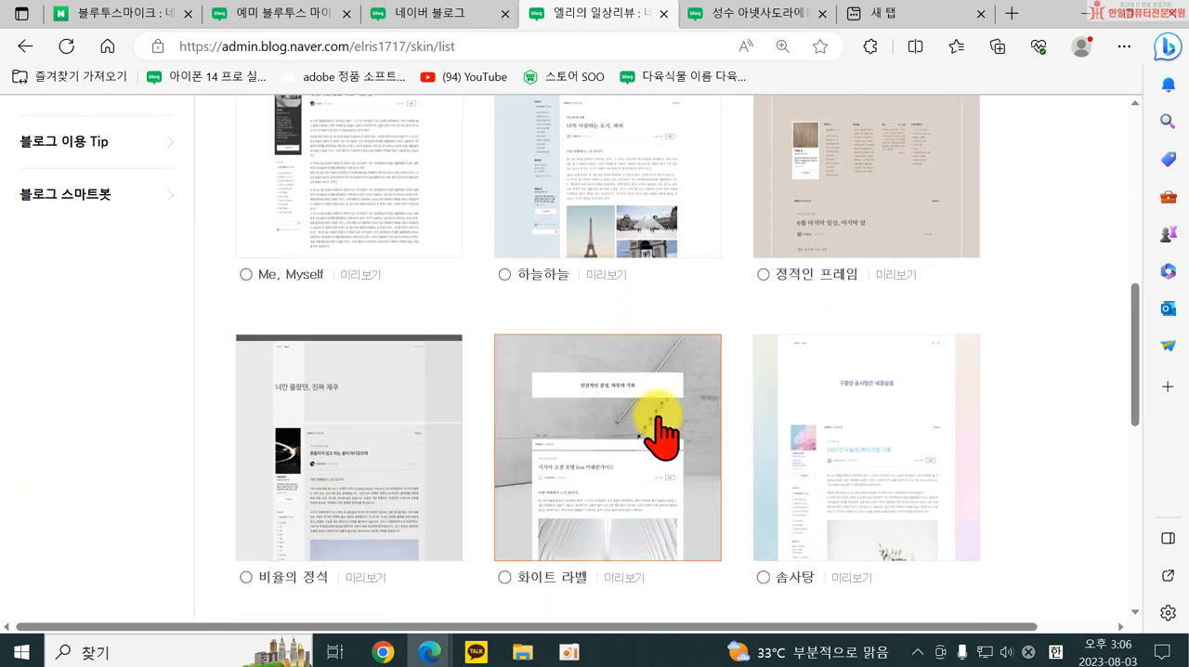
scroll(662, 432, down, 5)
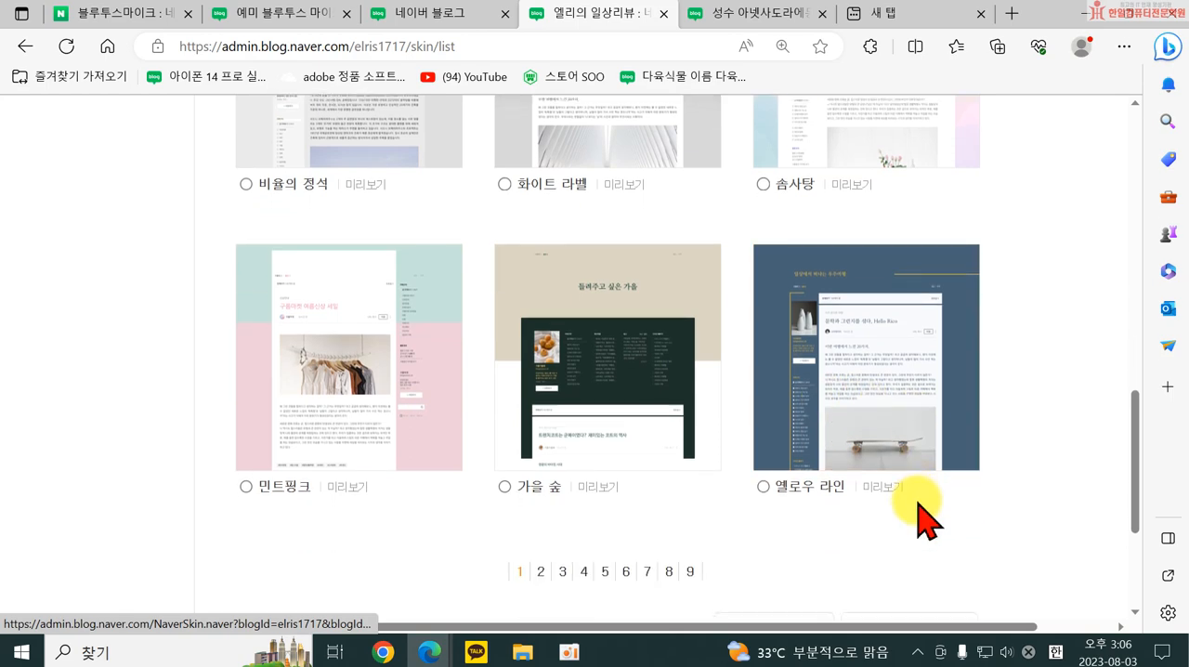
Open page 2 of the skin list and look through its skins.
click(541, 572)
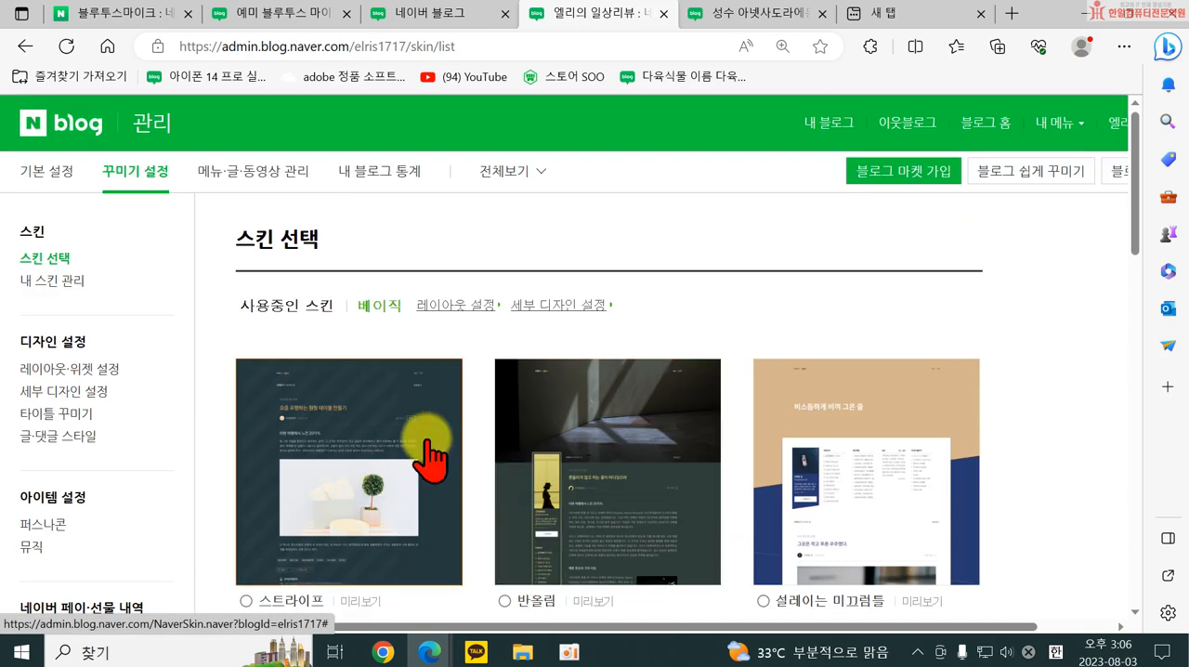
scroll(432, 455, down, 10)
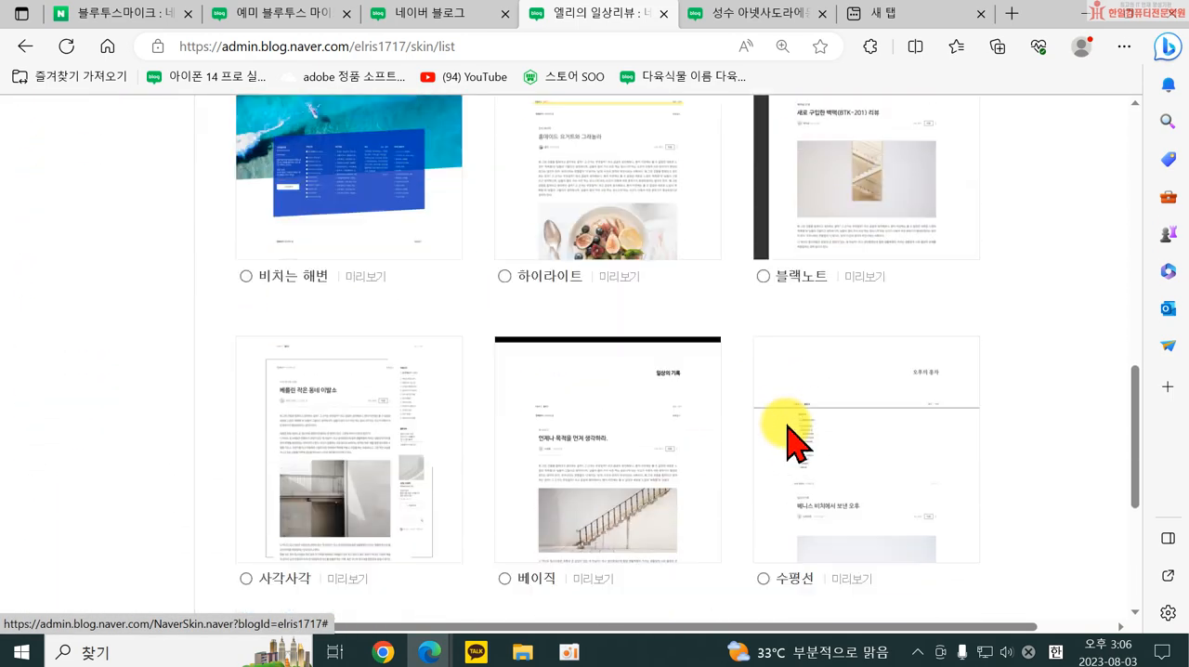
scroll(788, 444, down, 1)
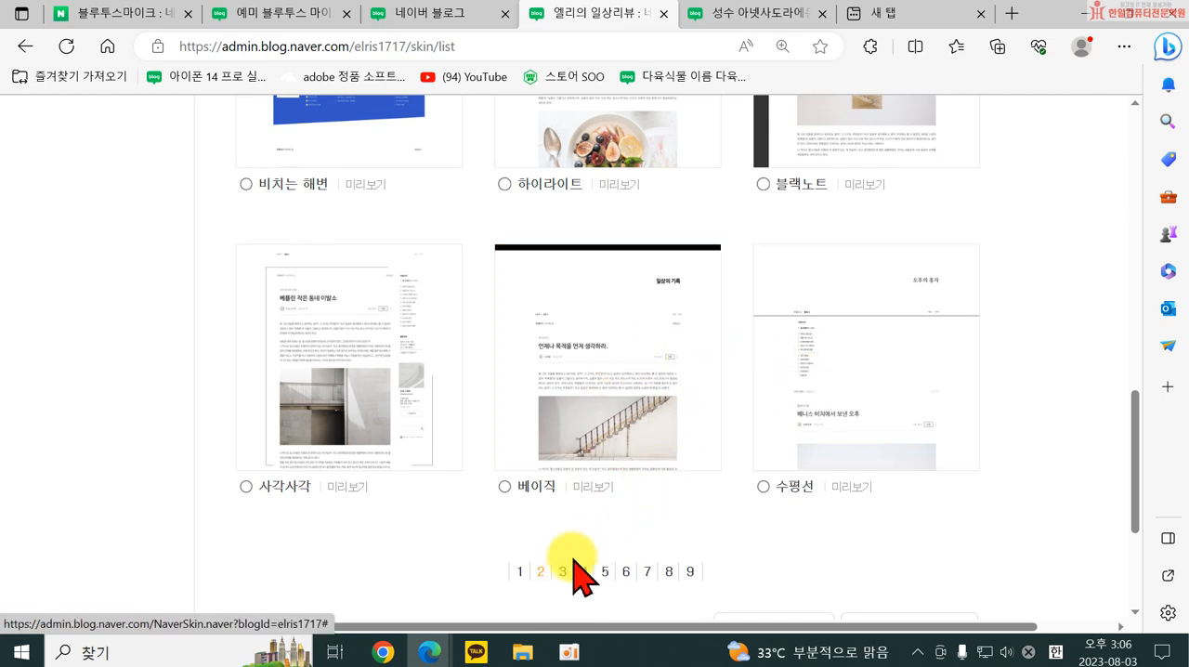
scroll(558, 585, up, 10)
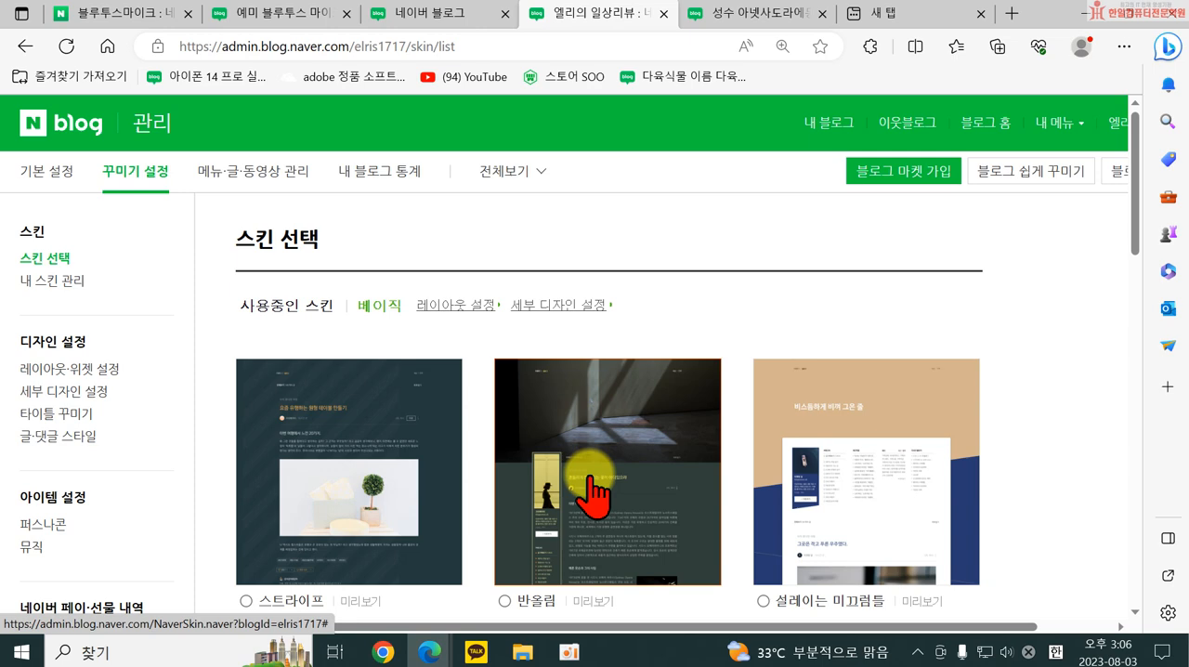
Look through the skins from 스트라이프 to 수평선 and open the 레이아웃·위젯 설정 page.
scroll(669, 465, down, 8)
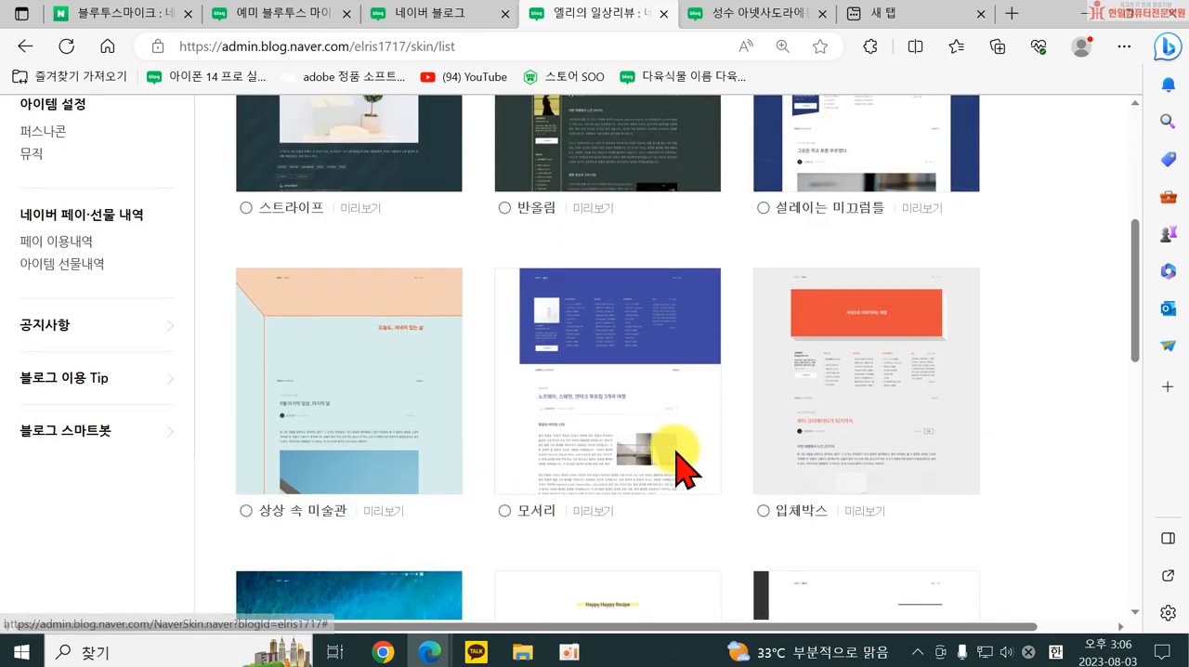
scroll(662, 479, down, 3)
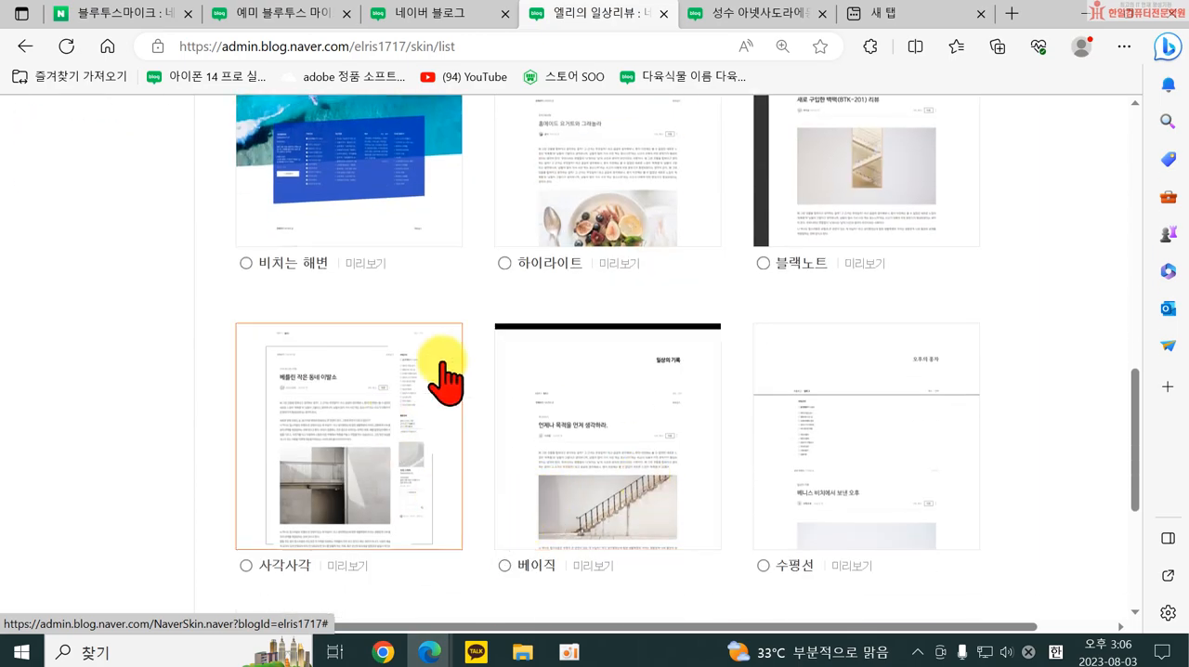
scroll(662, 456, up, 10)
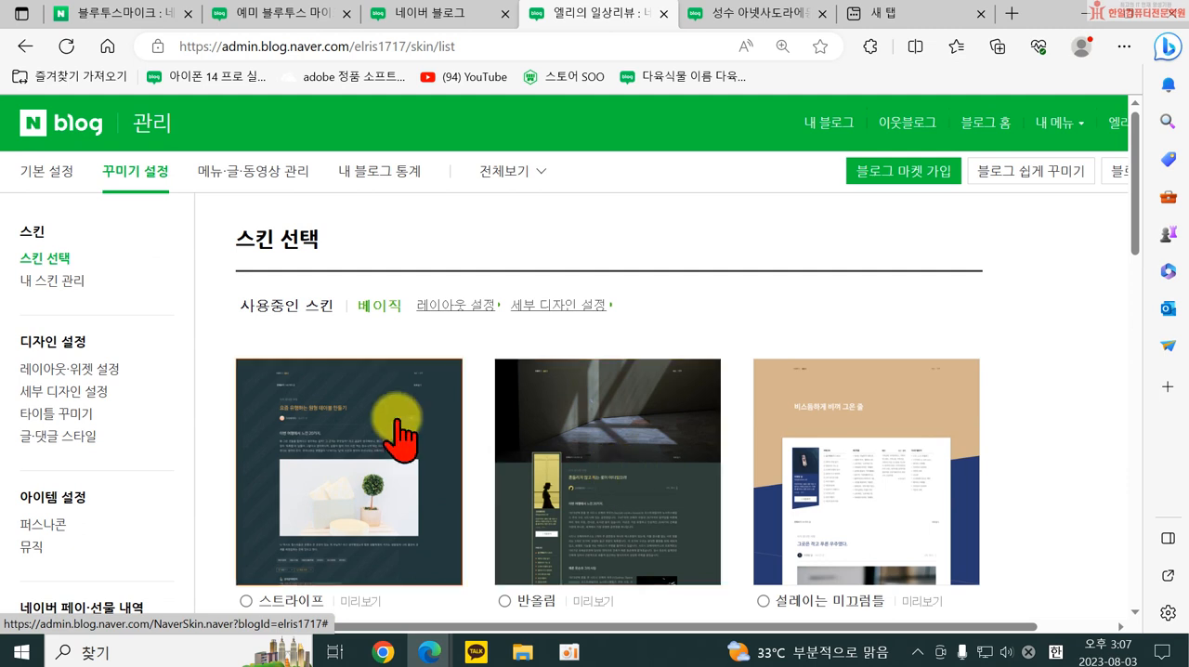
click(41, 370)
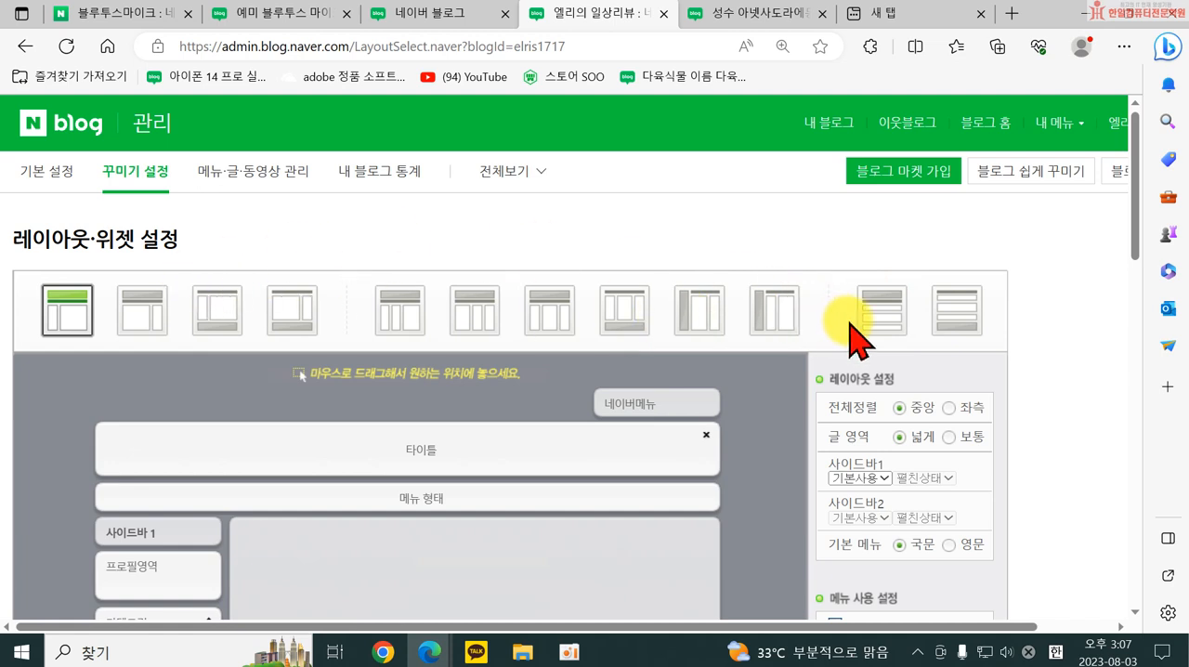
Switch to the own blog post about the 성수 아넷사 pop-up store and look back up through it.
click(756, 13)
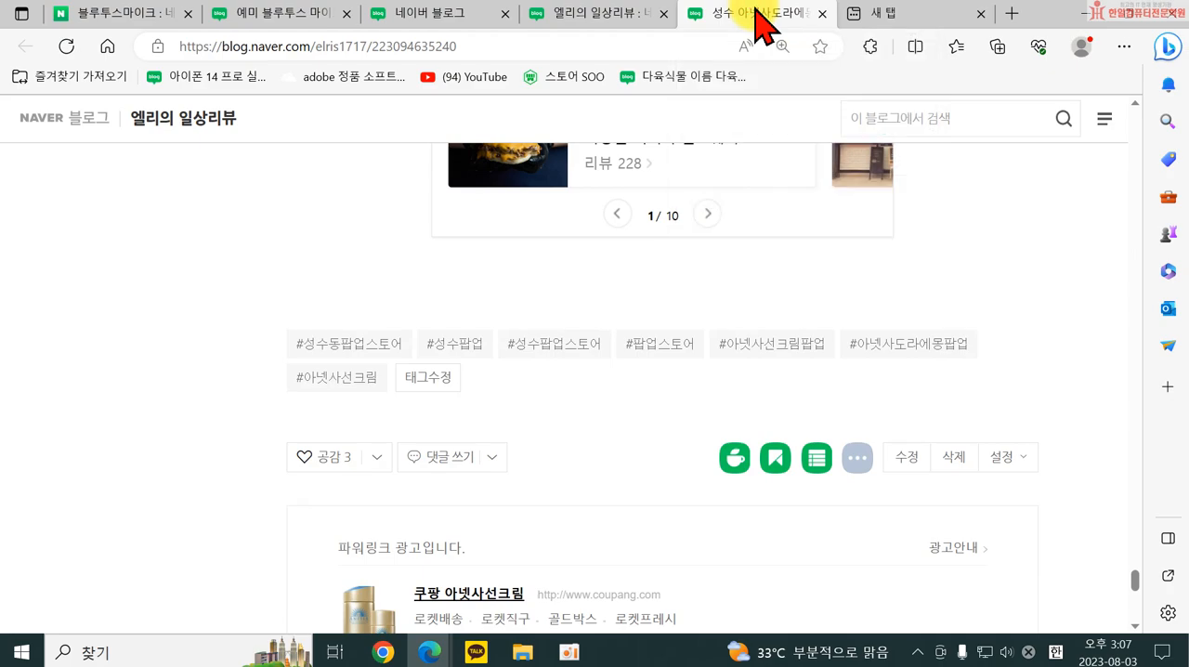
scroll(630, 351, up, 5)
scroll(630, 351, up, 5)
Return to the 블루투스마이크 search results and open the IT&CAR 메타트로닉스 post "예미 블루투스 마이크 노래방 가지말고 차안에서도 씽씽".
click(112, 13)
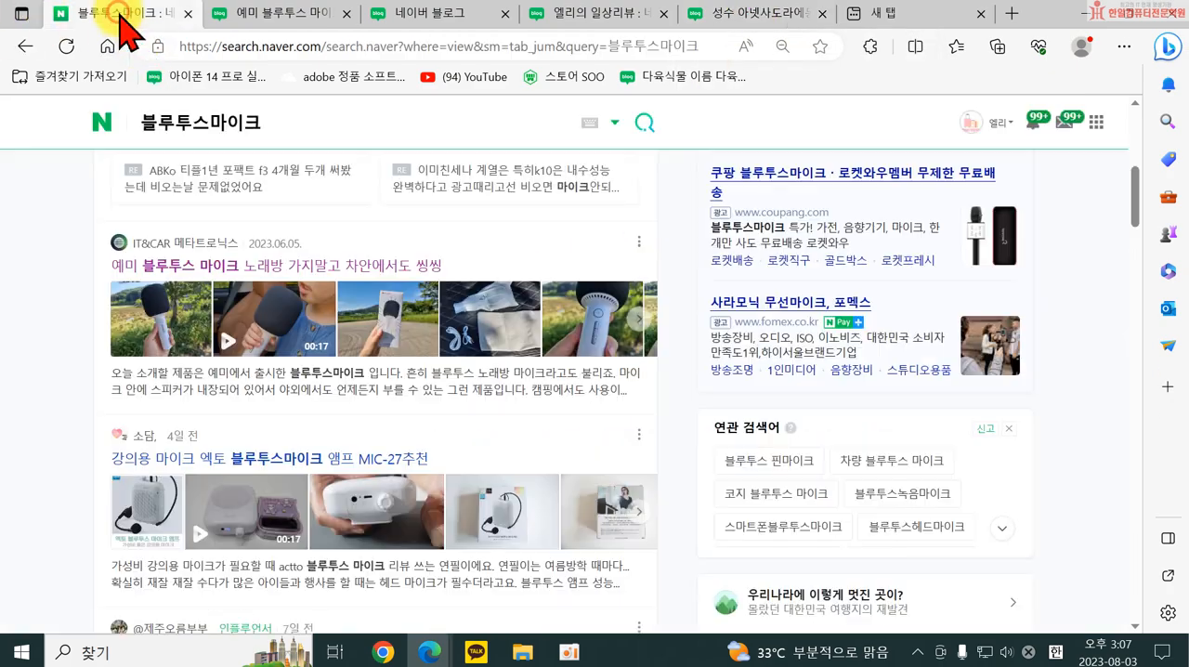
scroll(297, 316, up, 10)
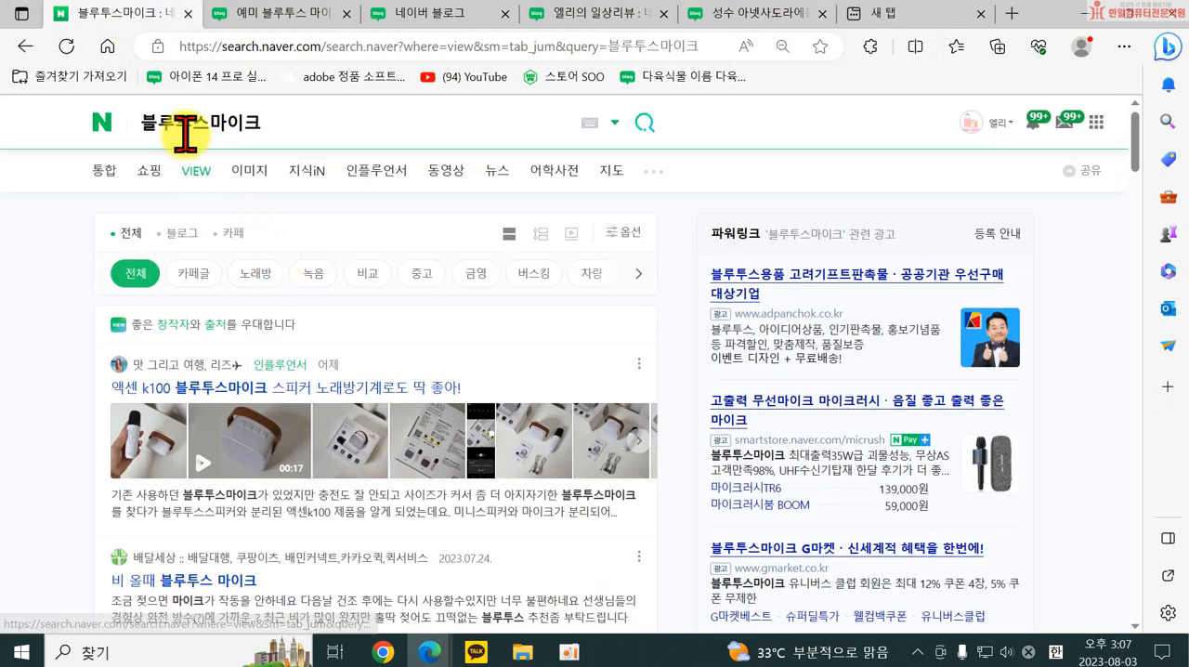
drag(295, 131, 138, 119)
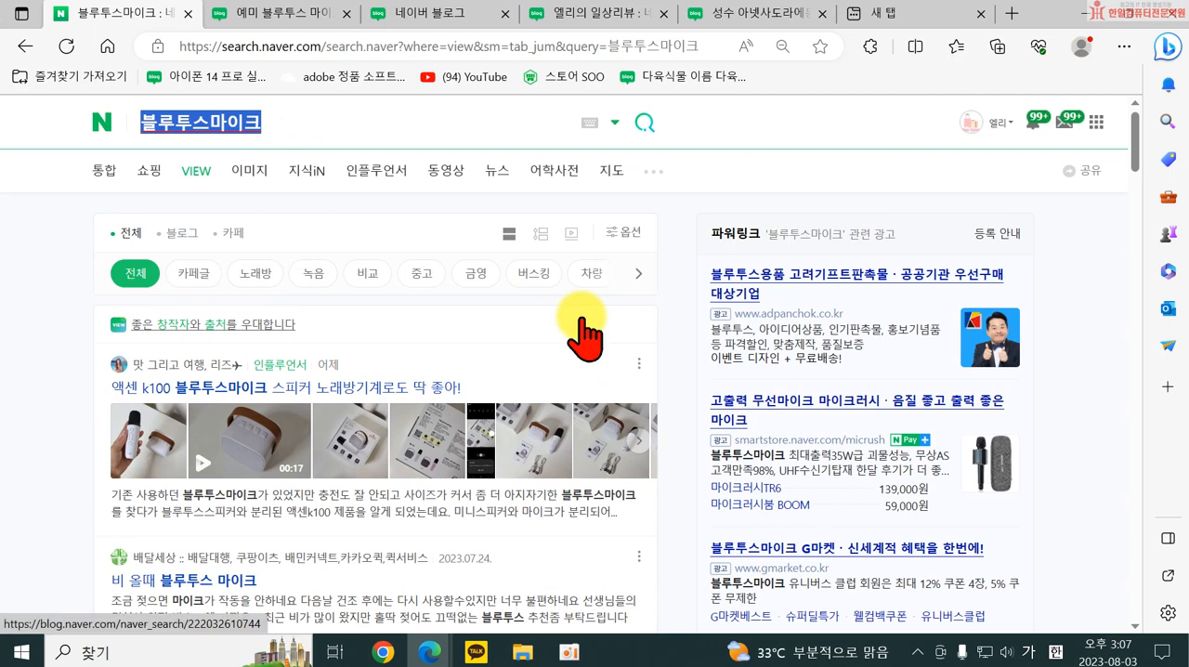
click(23, 393)
scroll(120, 403, down, 4)
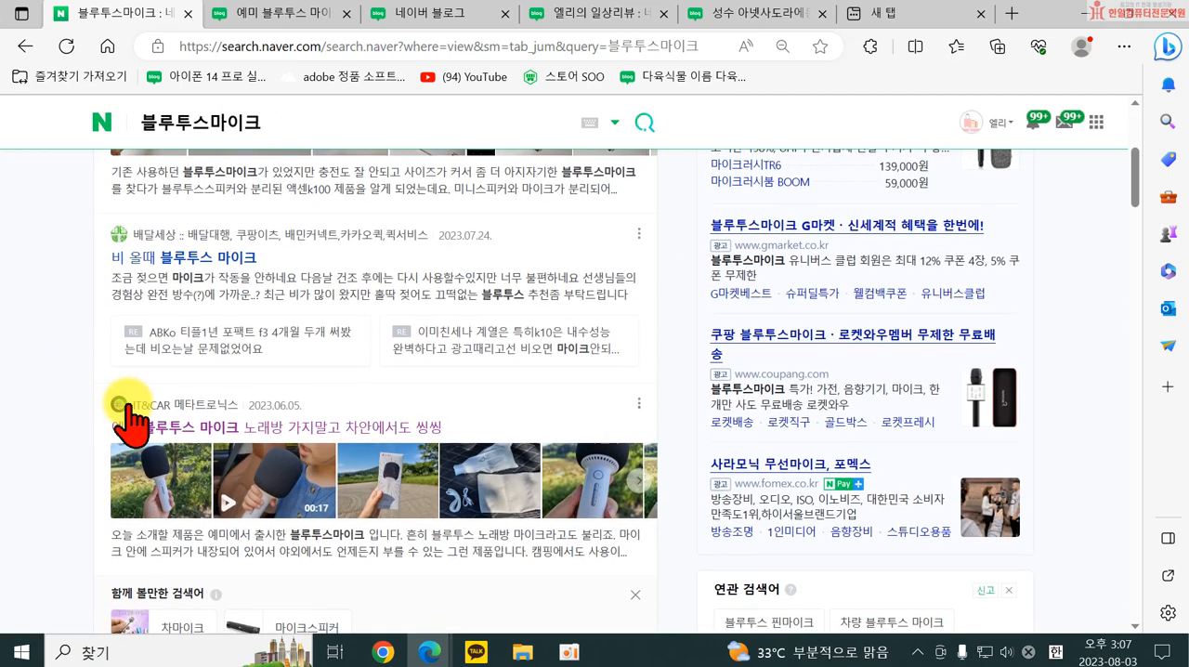
scroll(239, 433, down, 1)
click(251, 355)
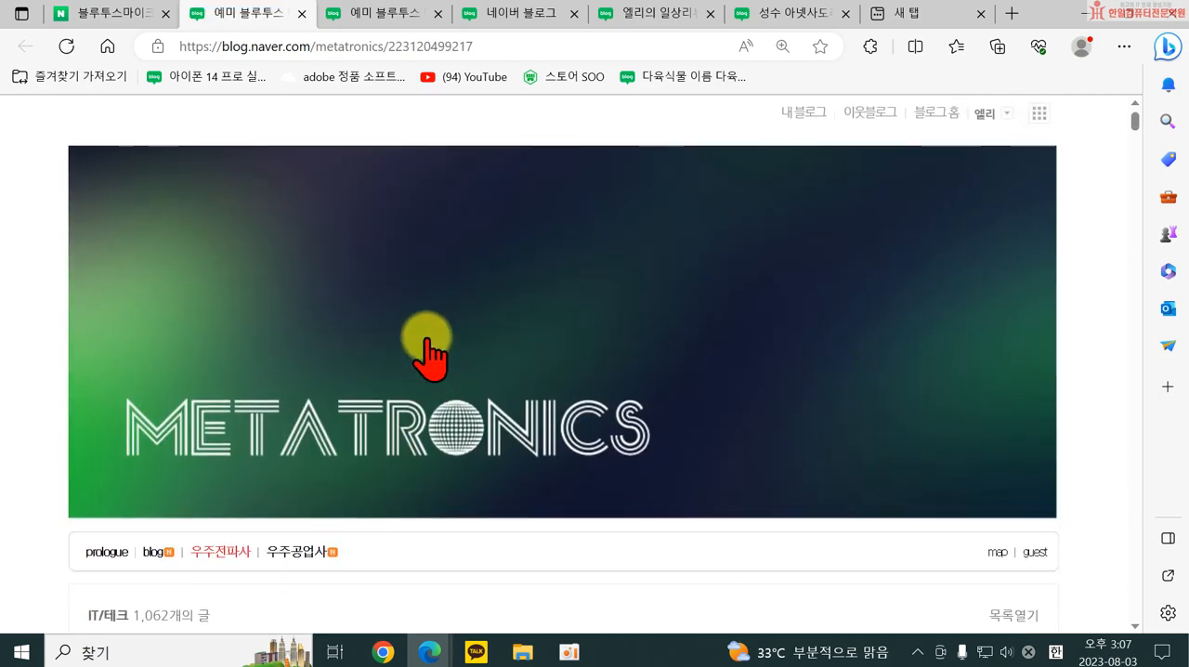
Examine the METATRONICS title banner and the width and layout of the post's text, photos and video.
scroll(423, 339, down, 5)
scroll(372, 300, up, 4)
scroll(371, 299, up, 2)
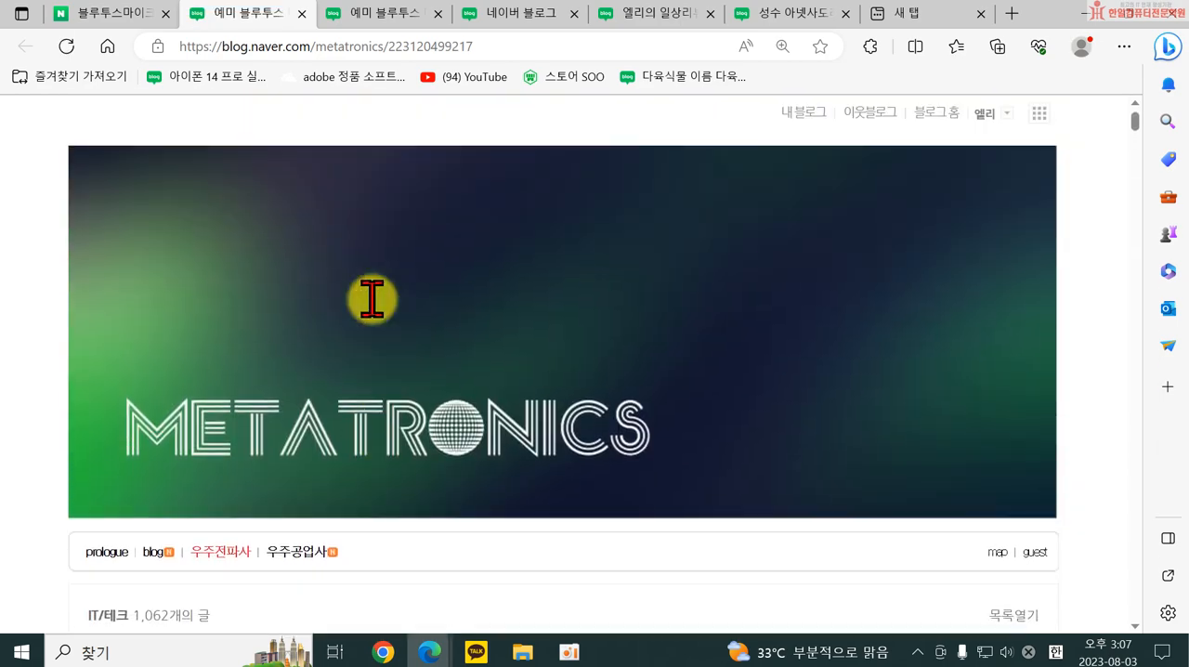
scroll(372, 316, down, 4)
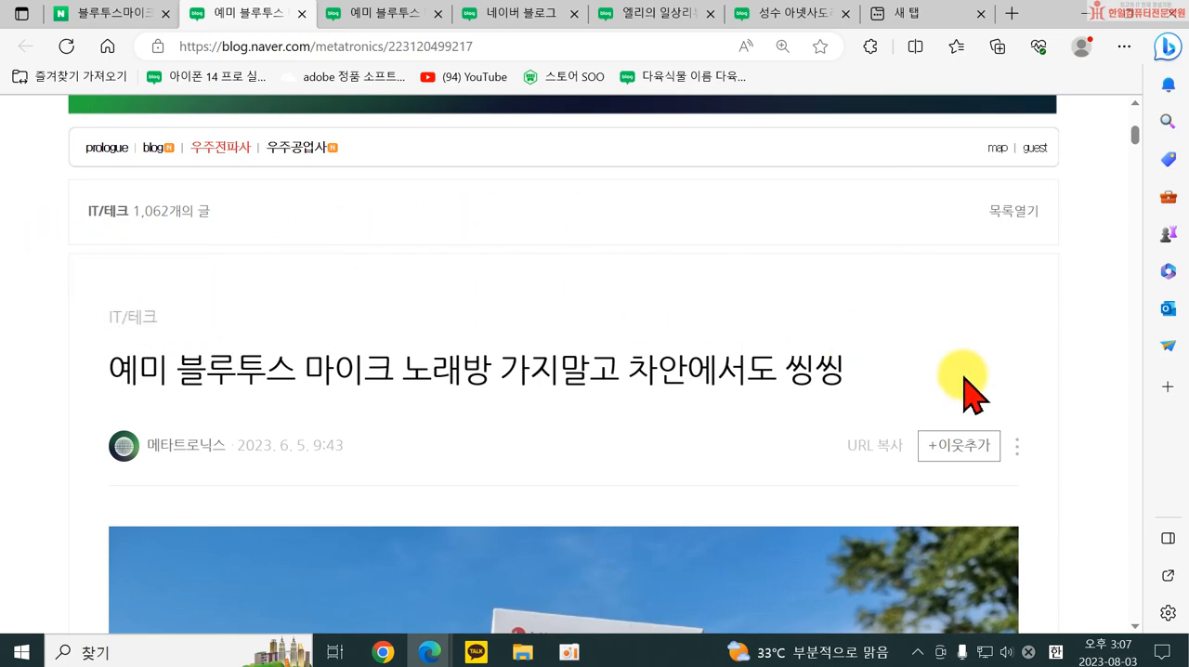
scroll(967, 390, down, 15)
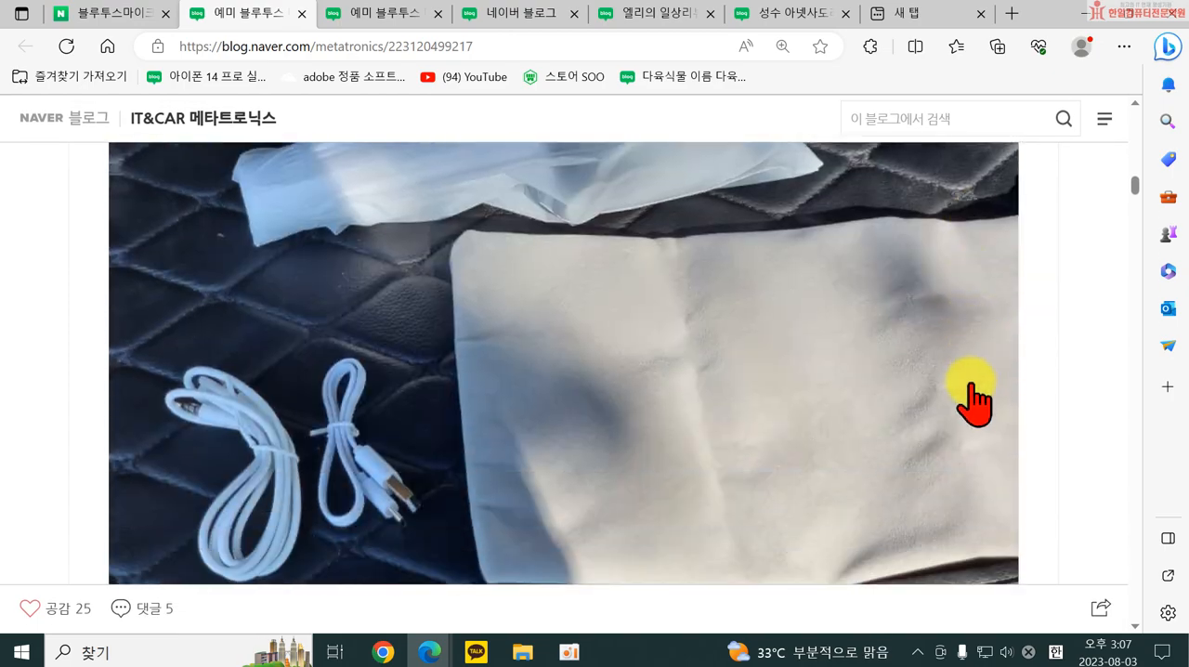
scroll(971, 395, down, 12)
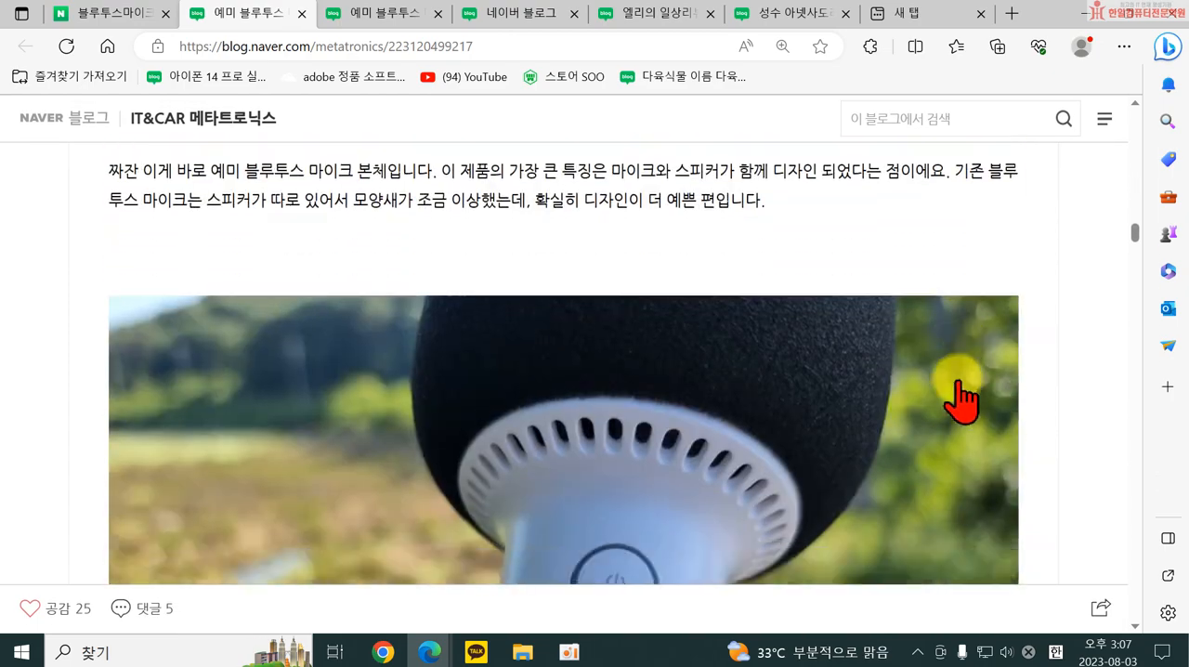
scroll(958, 383, down, 12)
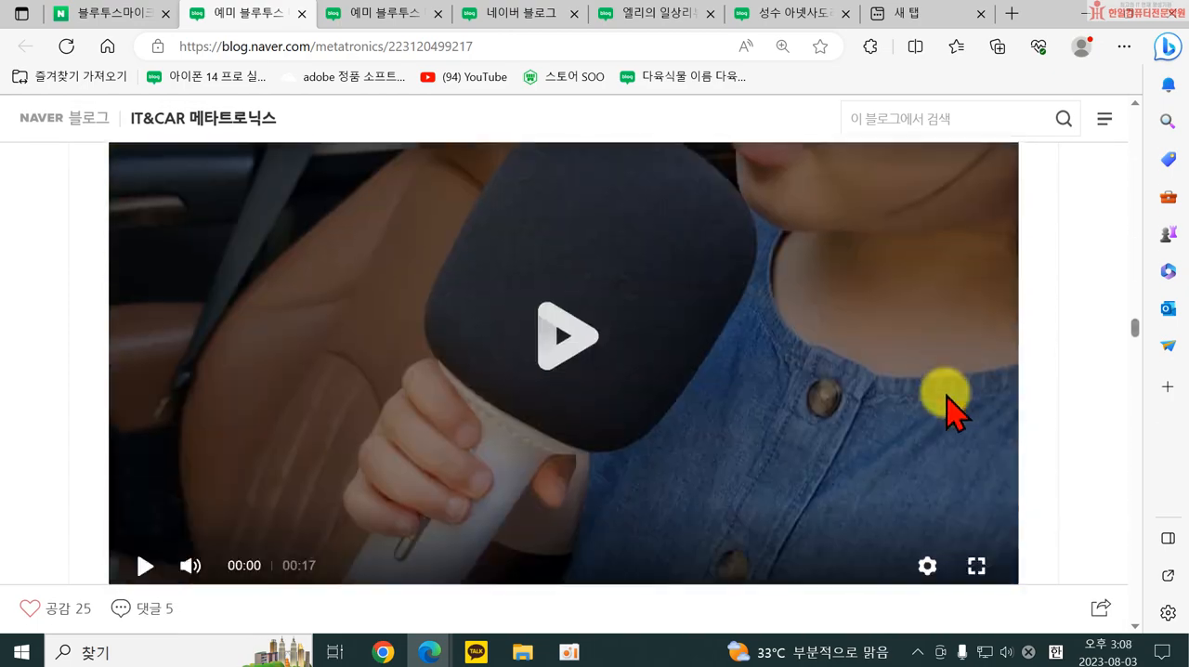
scroll(955, 408, down, 12)
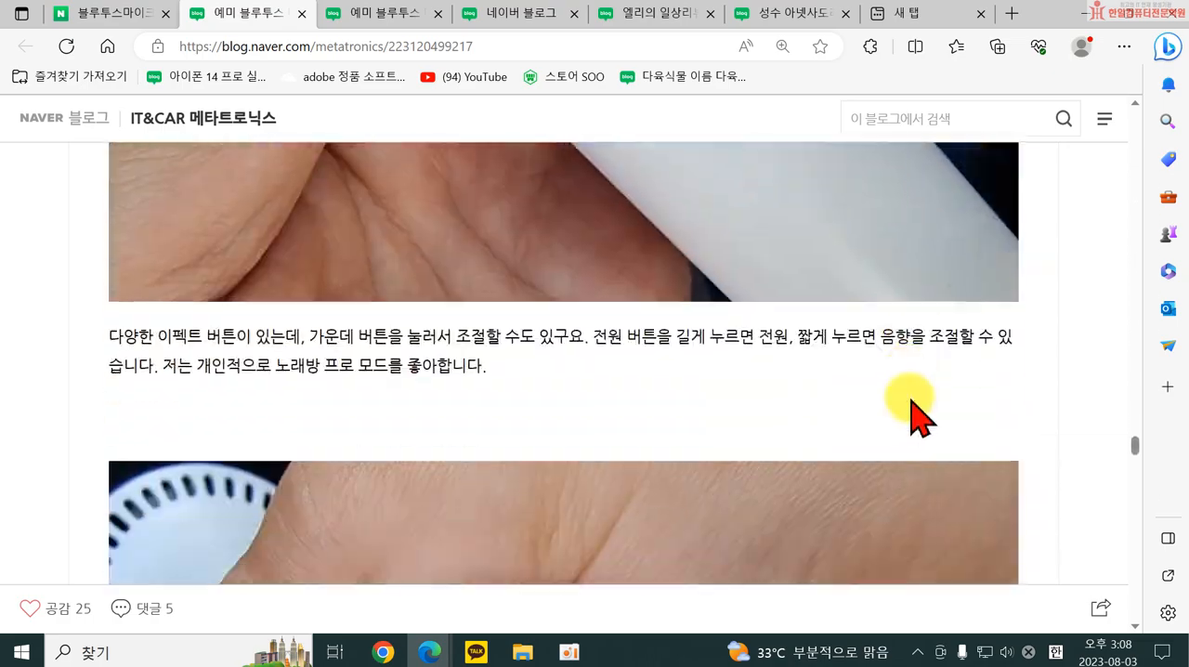
scroll(920, 414, down, 12)
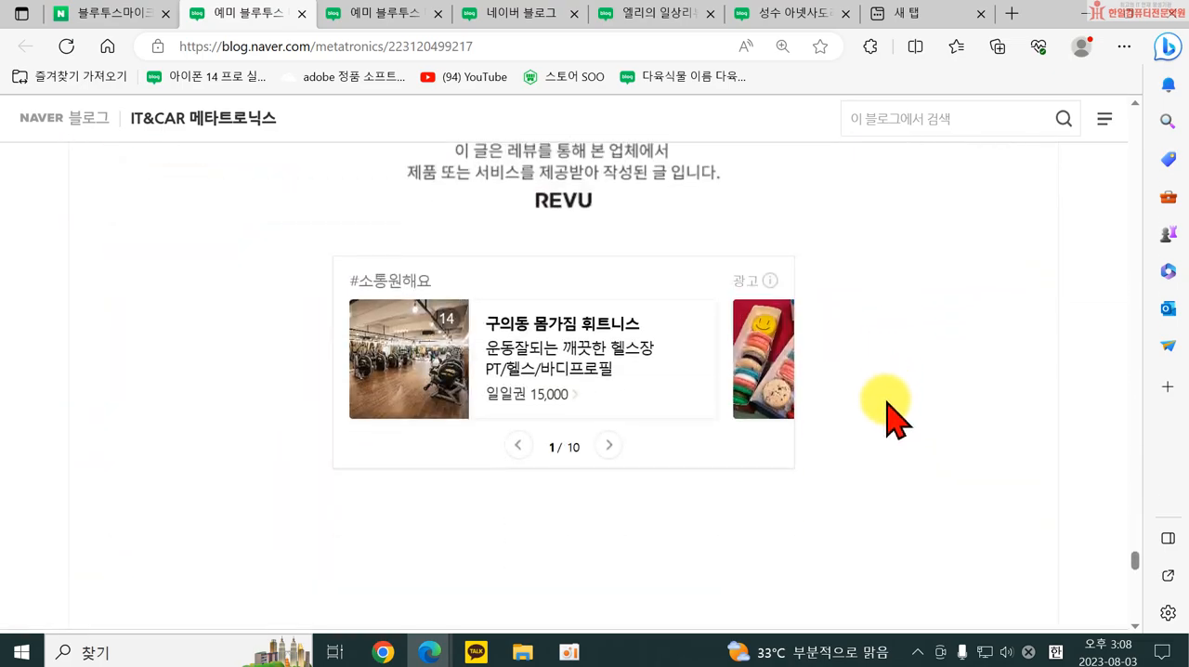
ctrl+scroll(888, 409, down, 5)
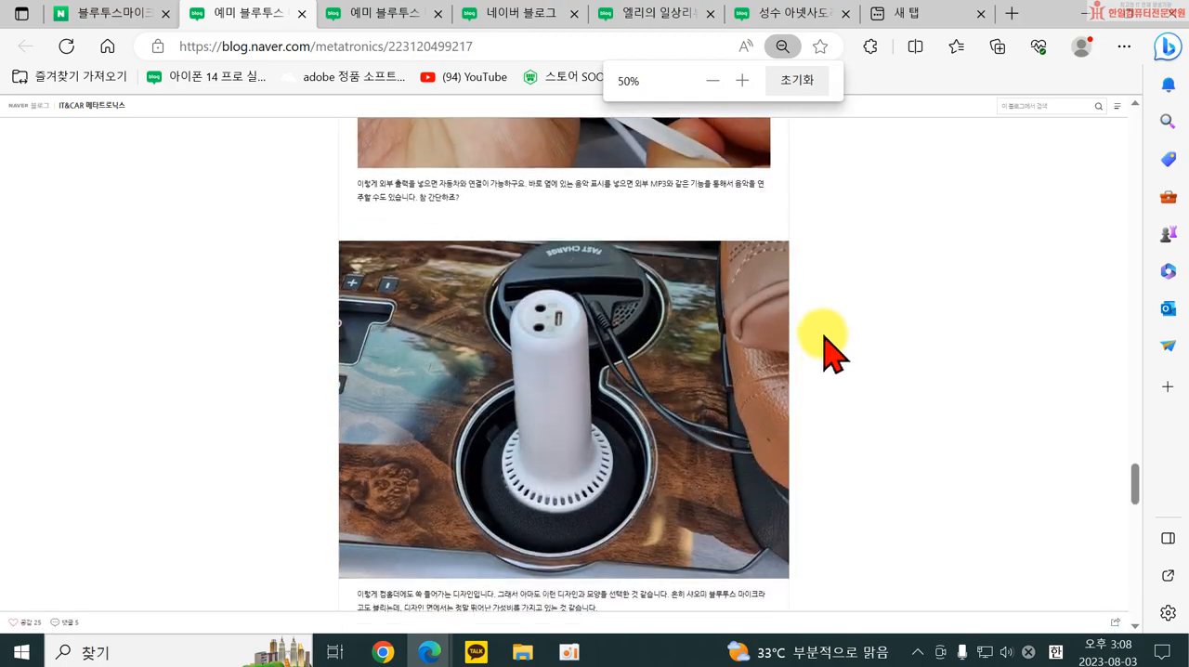
ctrl+scroll(834, 353, up, 5)
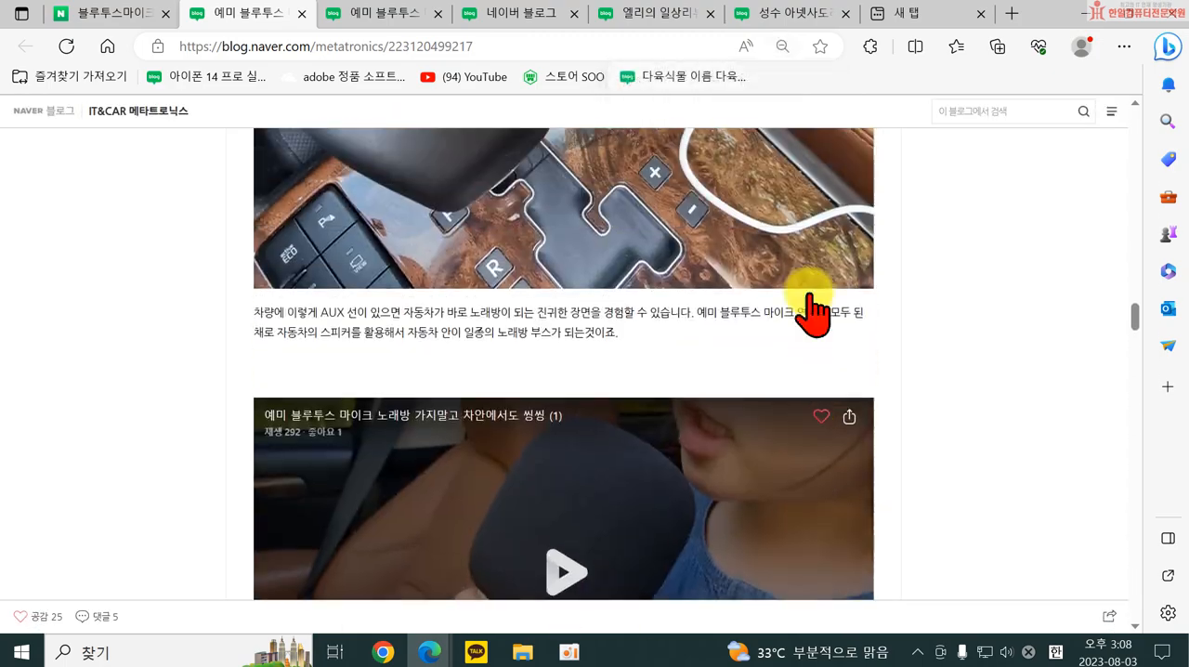
From the search results, open the post "강의용 마이크 엑토 블루투스마이크 앰프 MIC-27추천" and examine its blog's title design and content.
click(107, 15)
scroll(198, 520, down, 3)
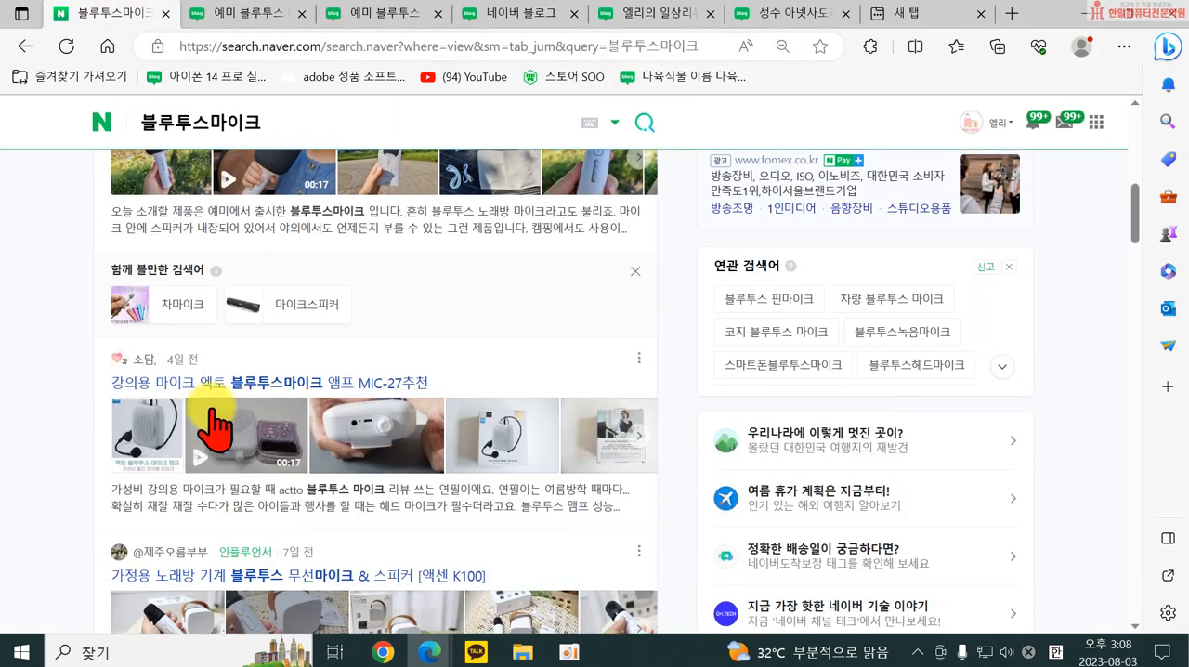
click(165, 381)
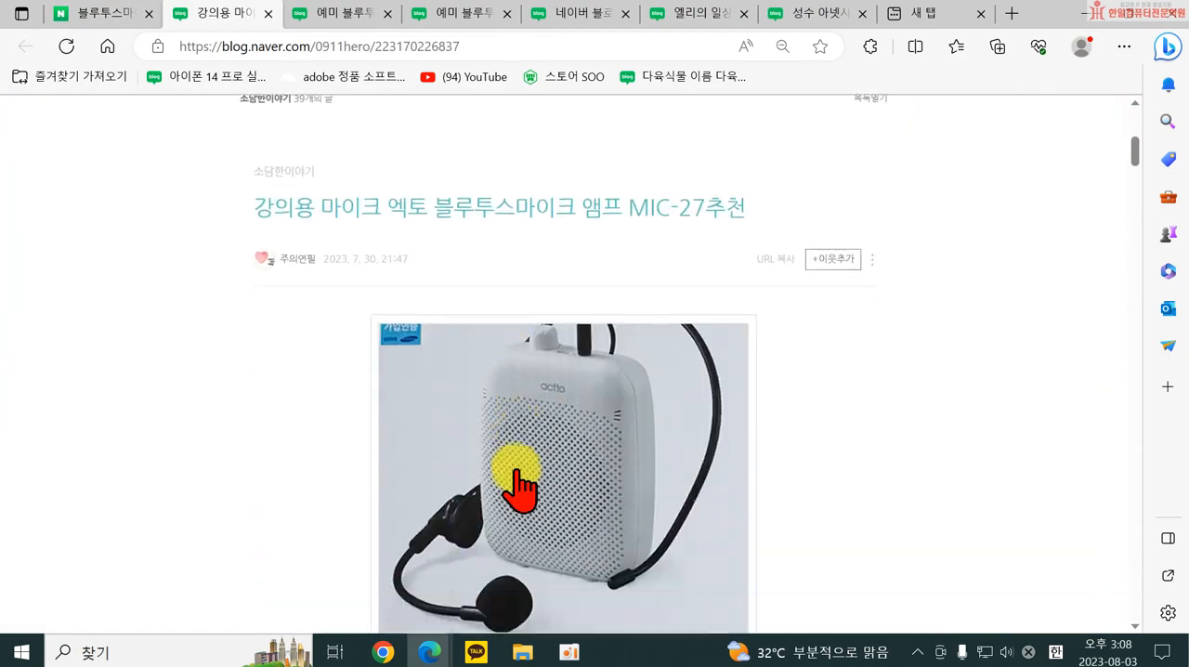
scroll(506, 493, down, 5)
scroll(520, 488, down, 5)
scroll(521, 488, up, 10)
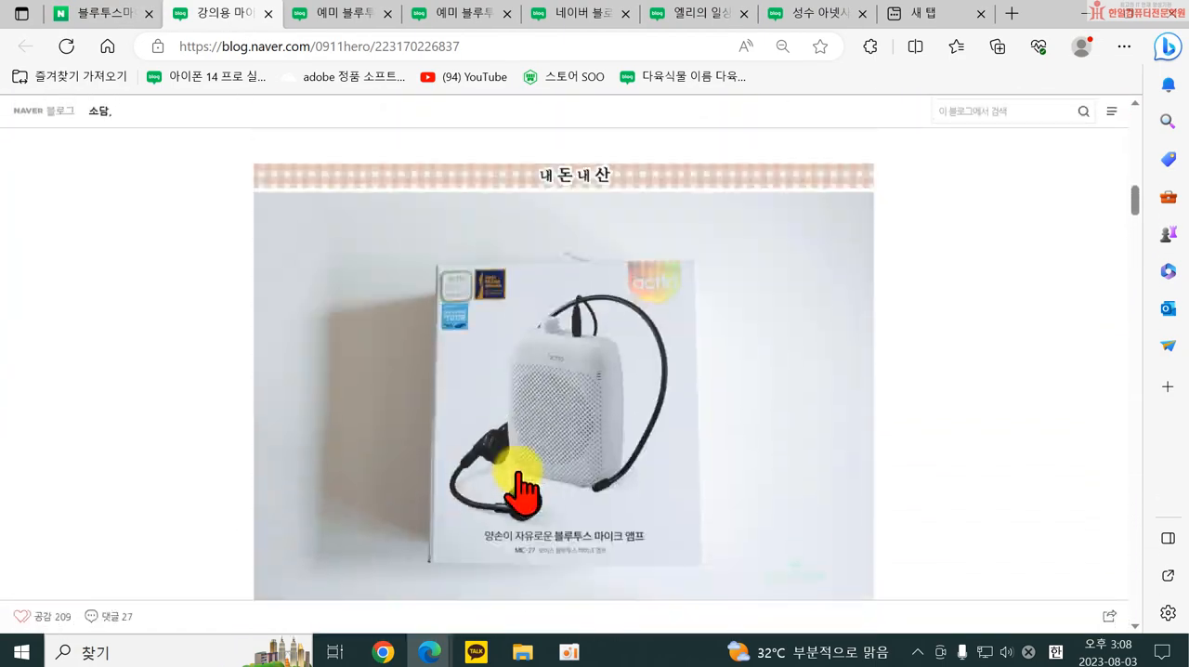
scroll(525, 491, up, 5)
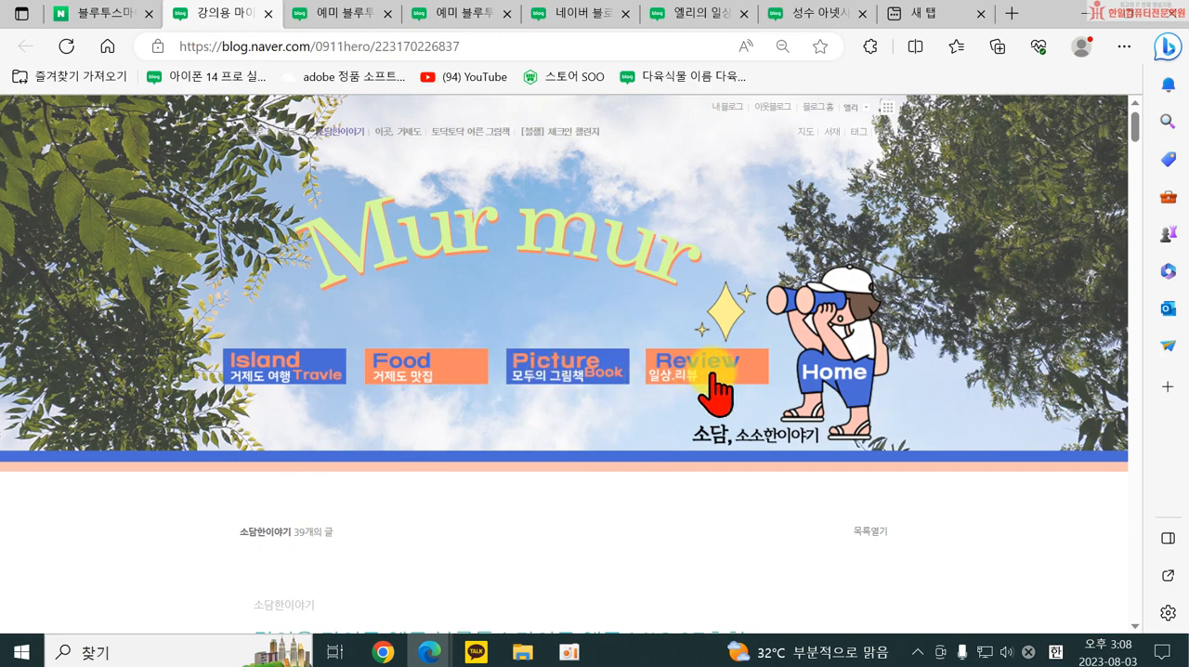
From the search results, open "가정용노래방 비즈 무선 블루투스 스피커 듀엣마이크 리뷰" and examine its blog's homepage-style header, notices and post.
click(112, 28)
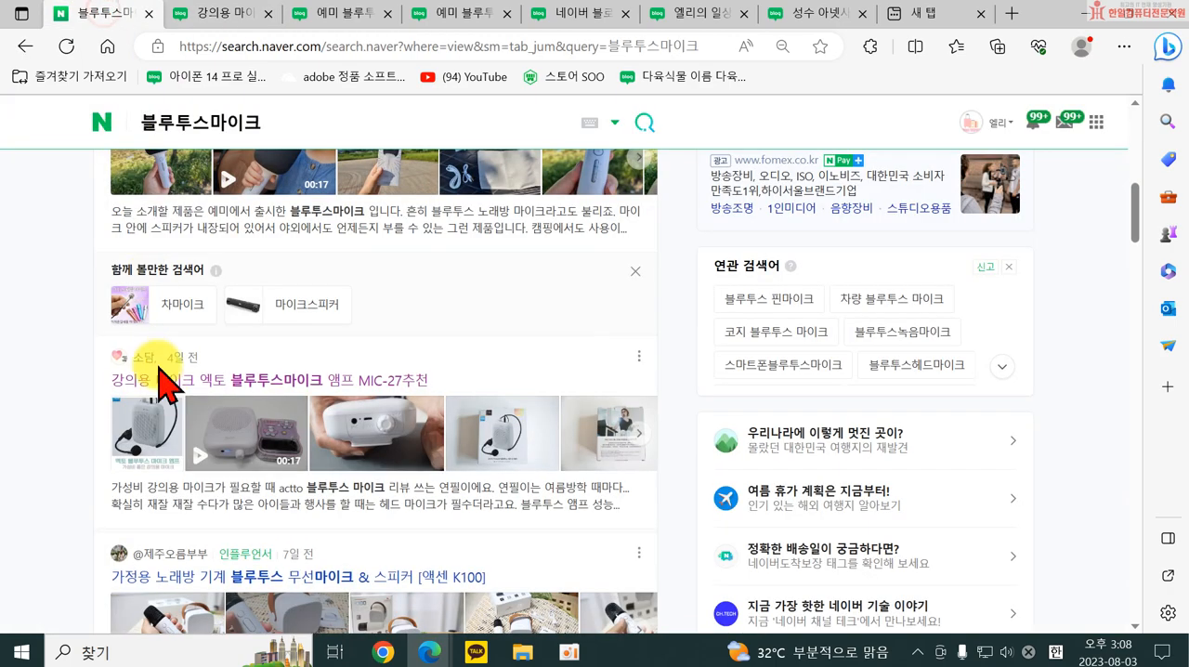
scroll(247, 377, down, 2)
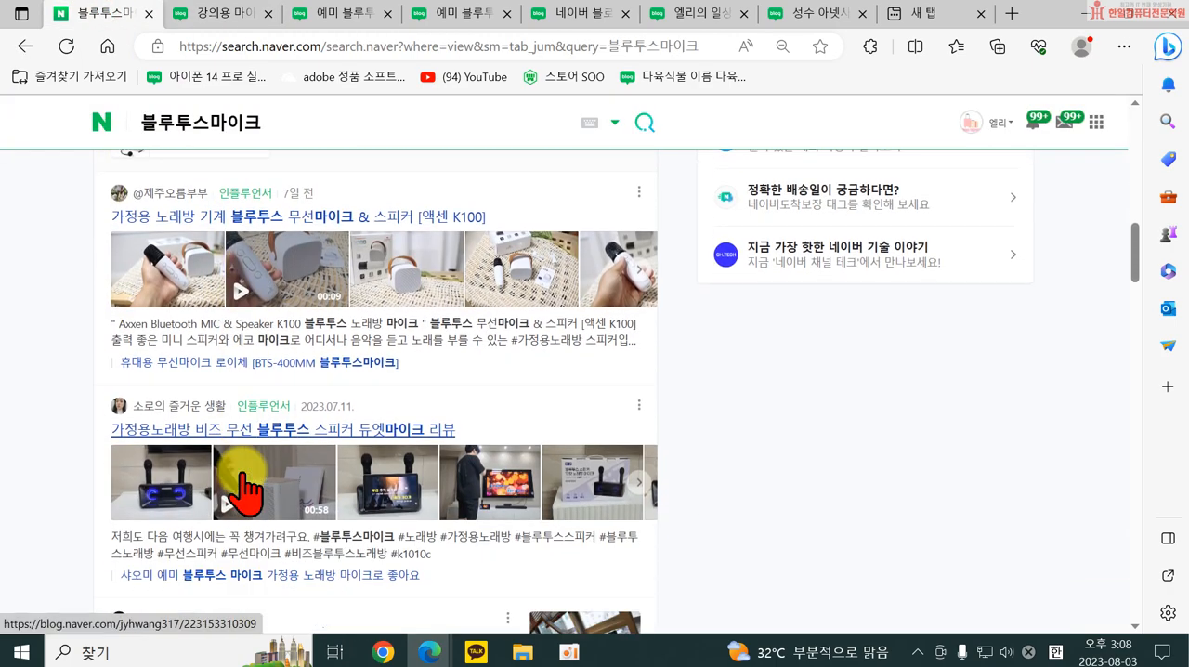
click(220, 395)
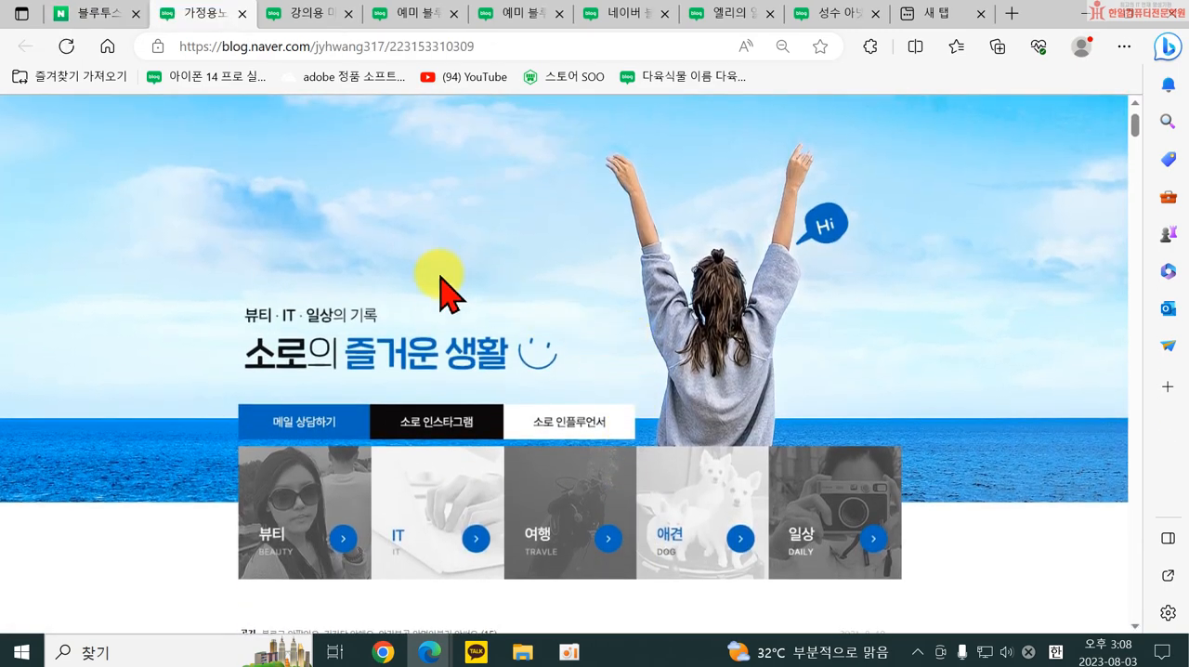
scroll(452, 436, down, 6)
scroll(456, 379, down, 14)
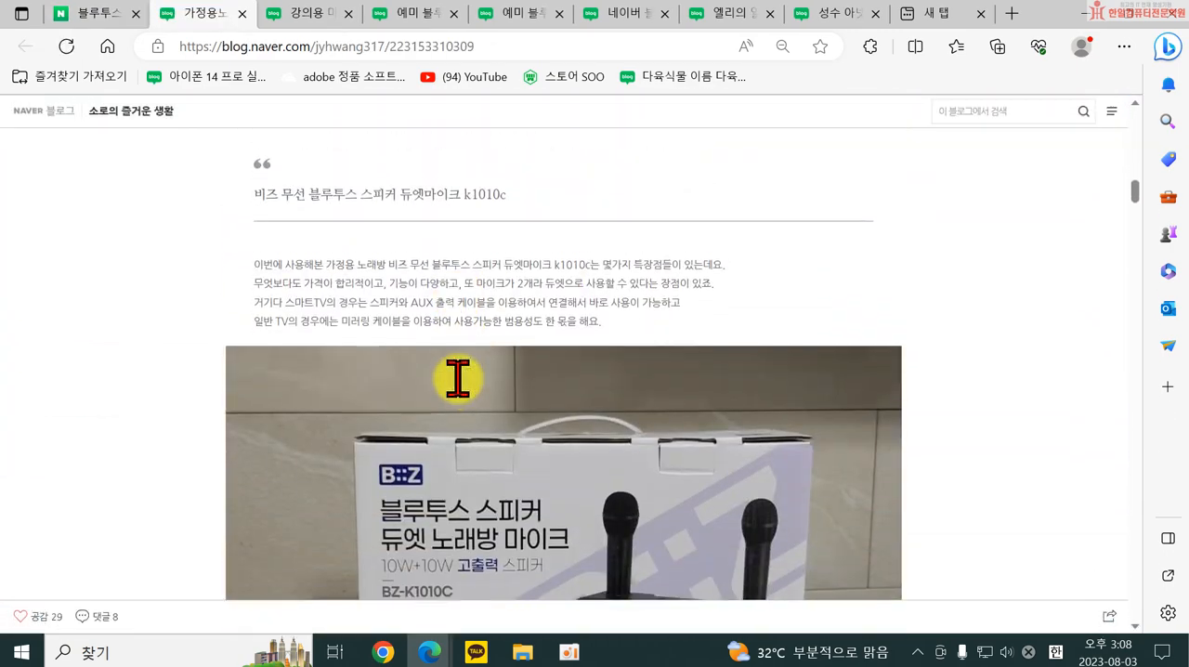
scroll(459, 376, up, 12)
scroll(399, 321, up, 3)
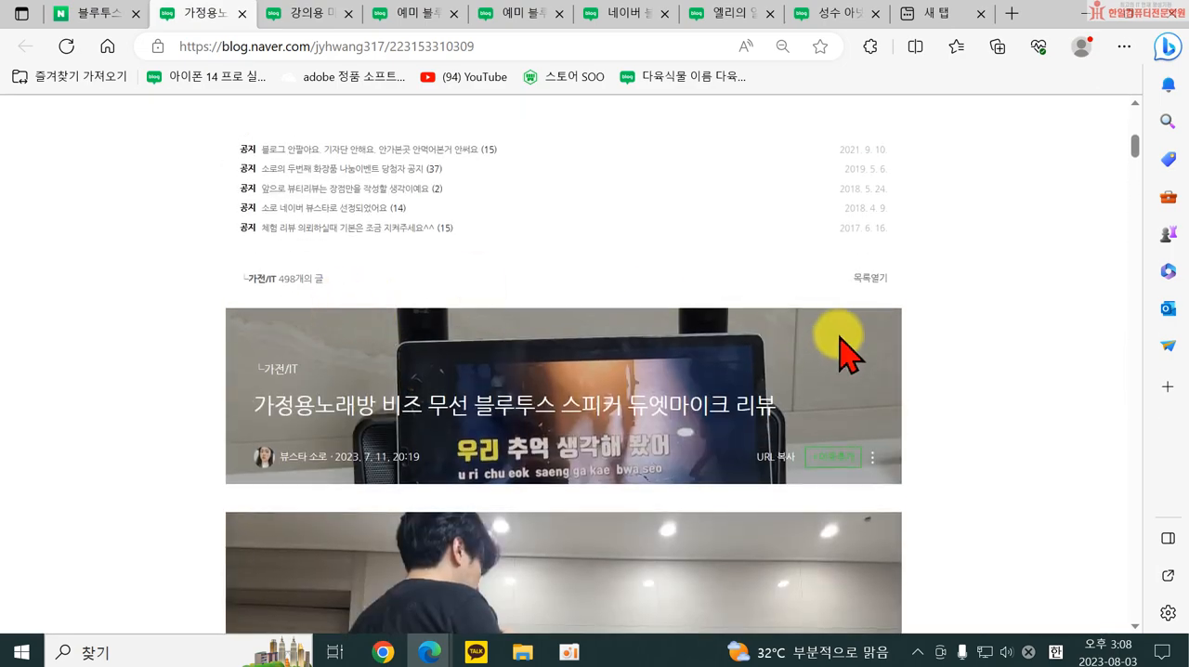
scroll(340, 316, up, 4)
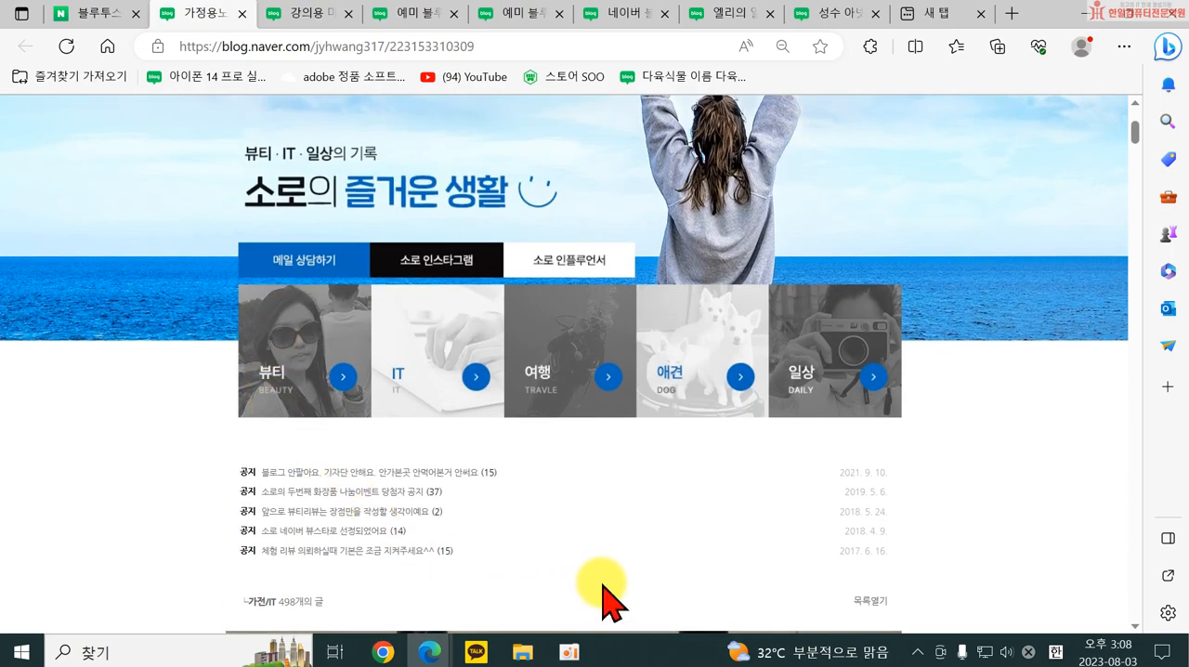
scroll(310, 273, down, 2)
scroll(310, 177, up, 2)
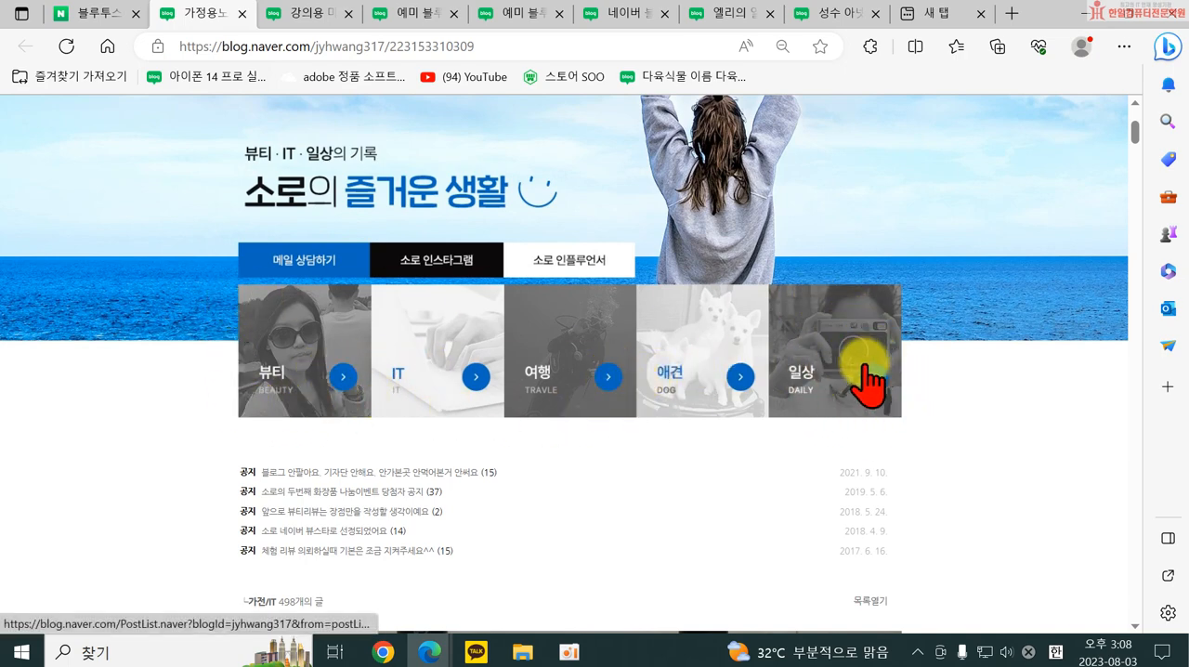
Open the 일상 and IT categories from the blog's header links and look over their post lists.
click(827, 372)
scroll(808, 372, up, 5)
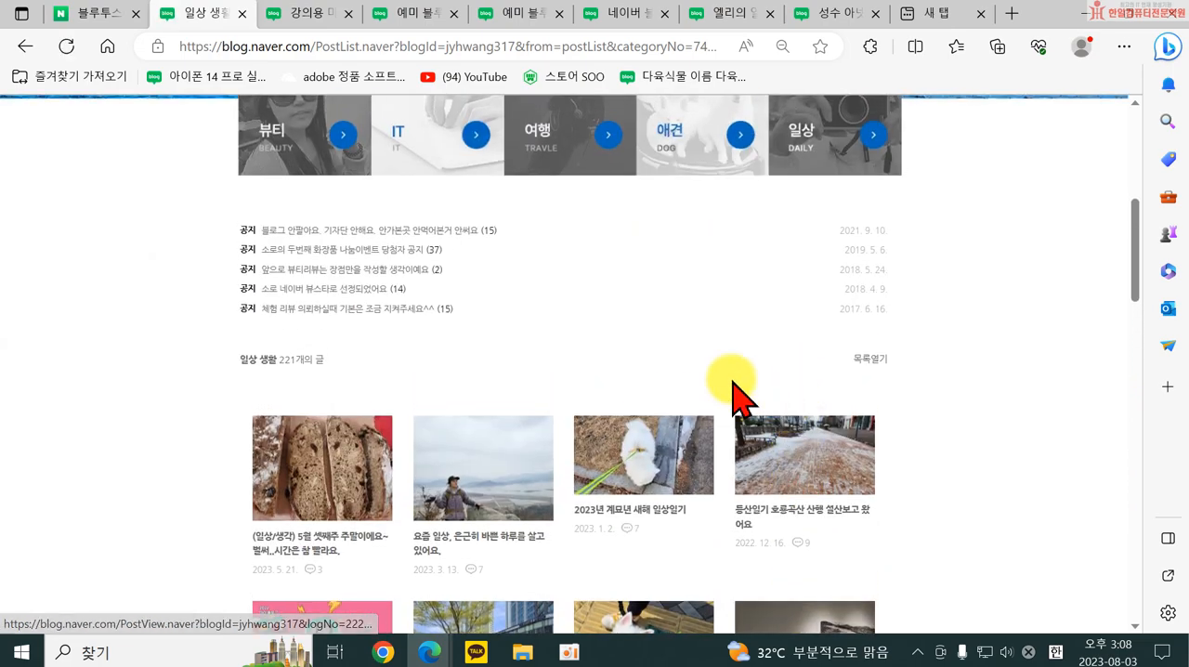
click(430, 318)
scroll(504, 313, down, 6)
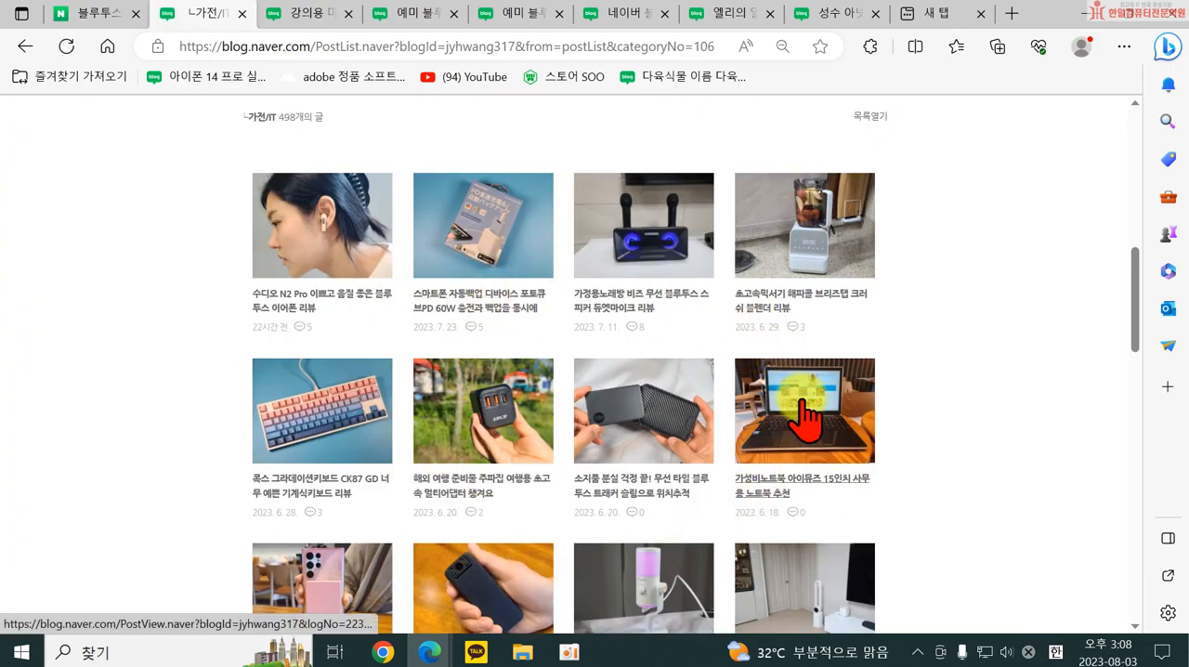
scroll(332, 252, up, 6)
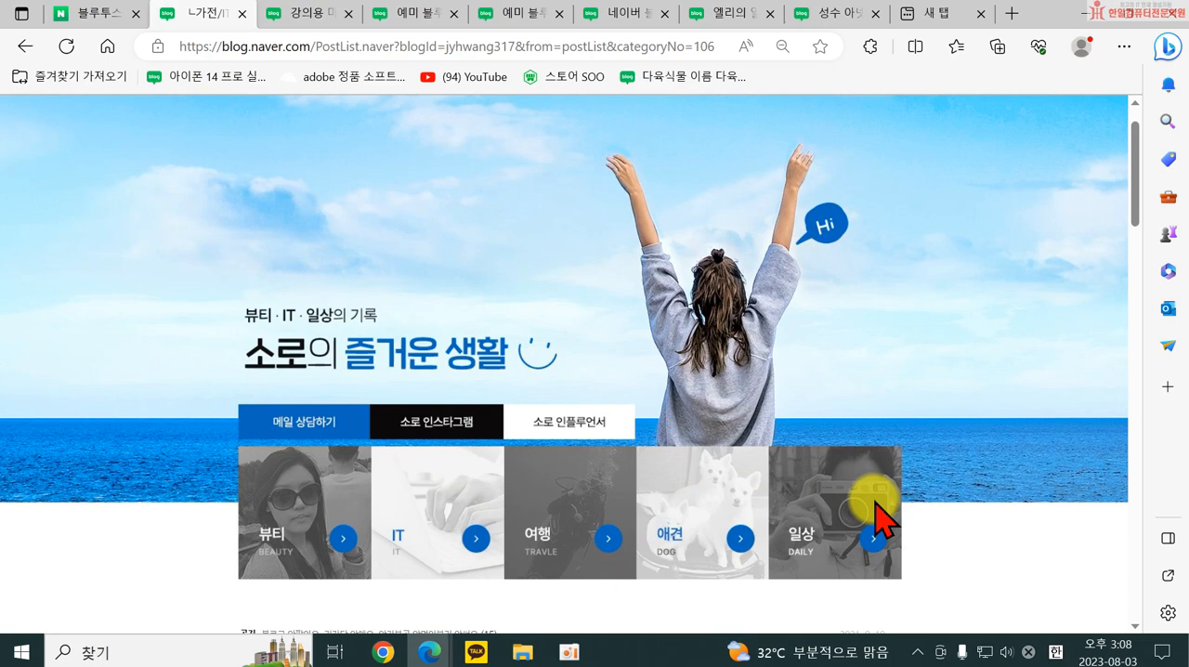
Return to the 블루투스마이크 search results and open the post "휴빅 블루투스 노래방 마이크 X 스피커 집에서 스트레스 풀기".
click(105, 16)
scroll(316, 483, down, 2)
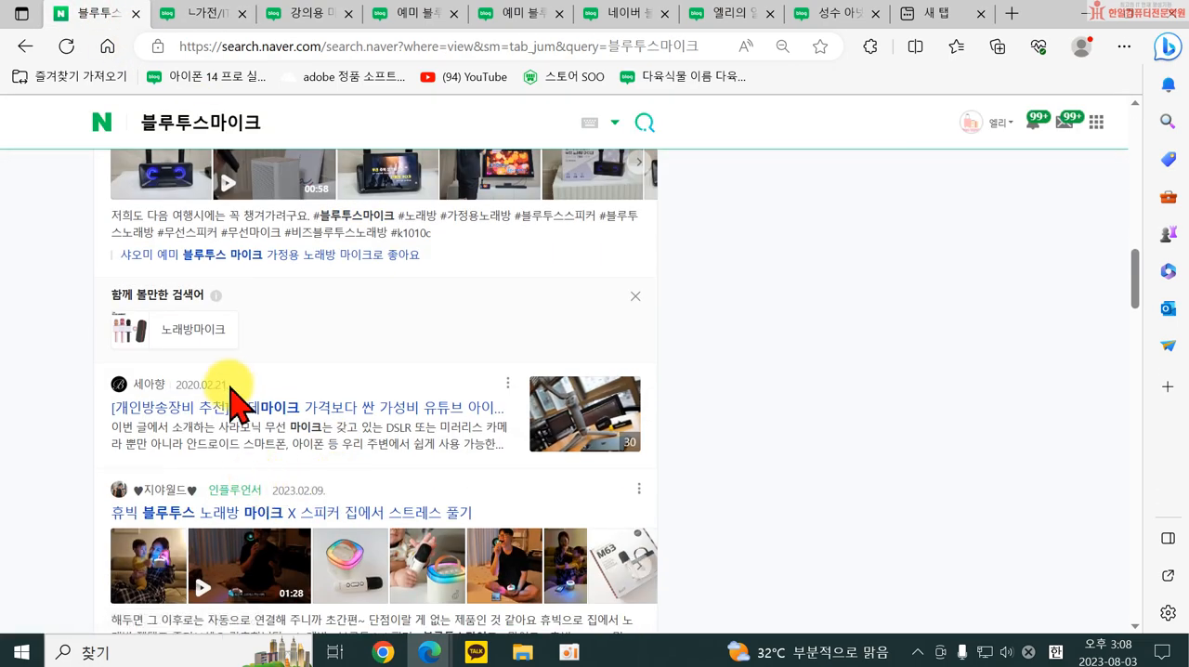
scroll(239, 391, down, 2)
click(245, 349)
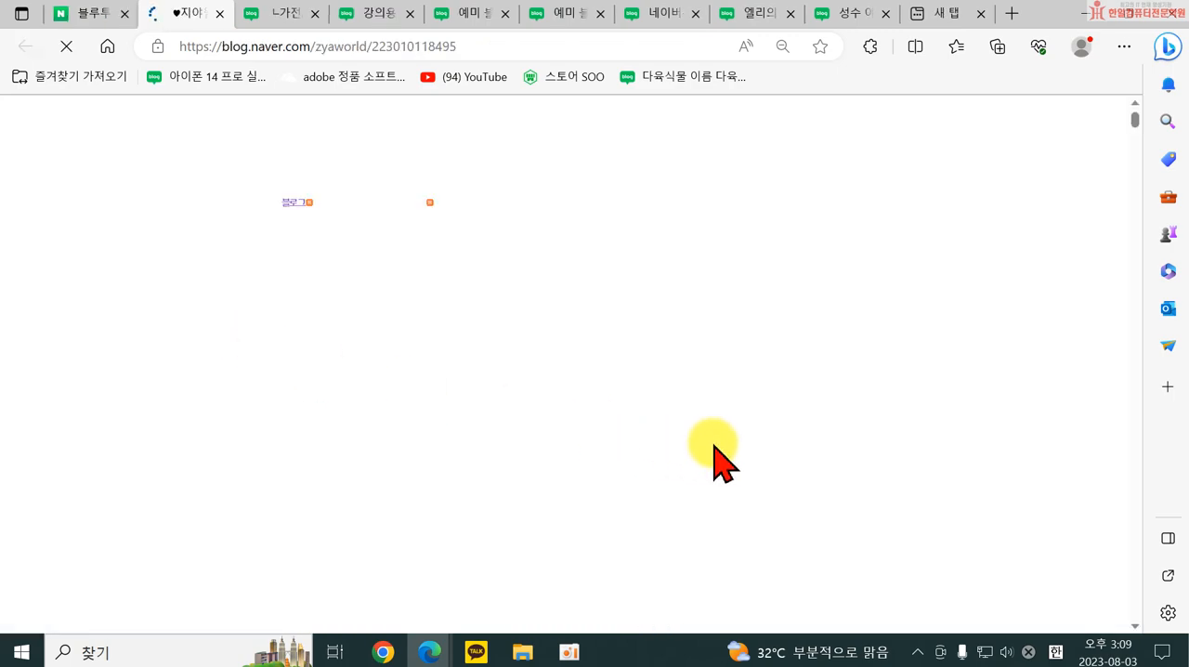
Examine the Z-YA WORLD blog's night-view title background, profile and image links, and return to the 블루투스마이크 search results.
scroll(788, 424, up, 6)
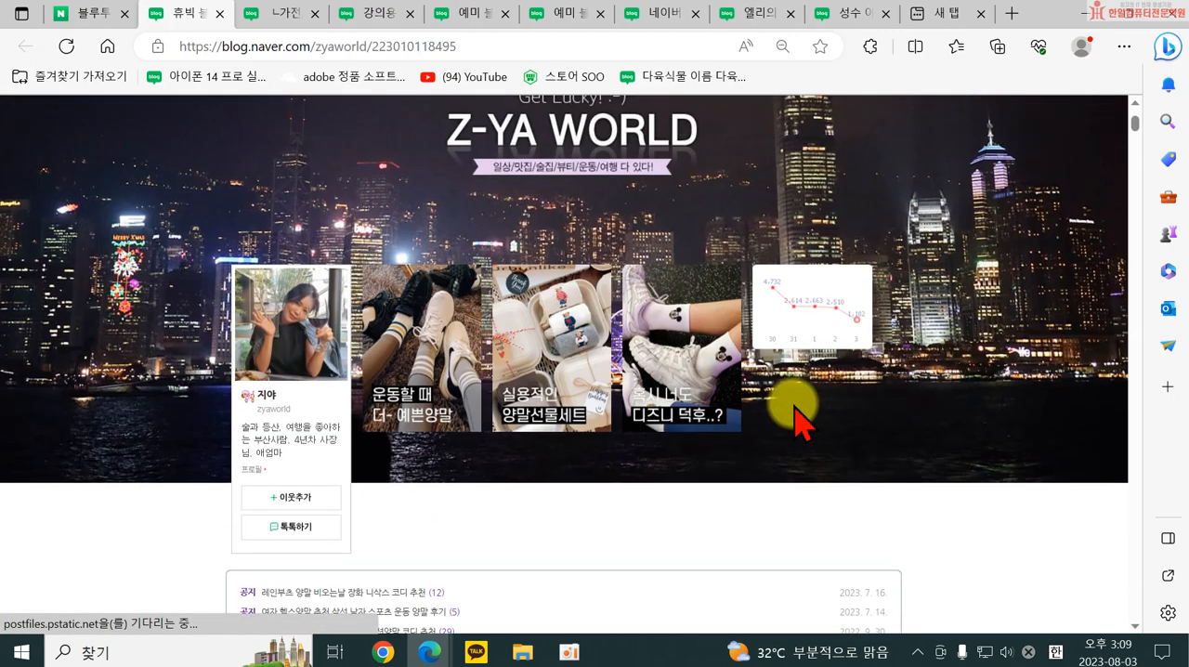
scroll(794, 406, down, 2)
click(98, 16)
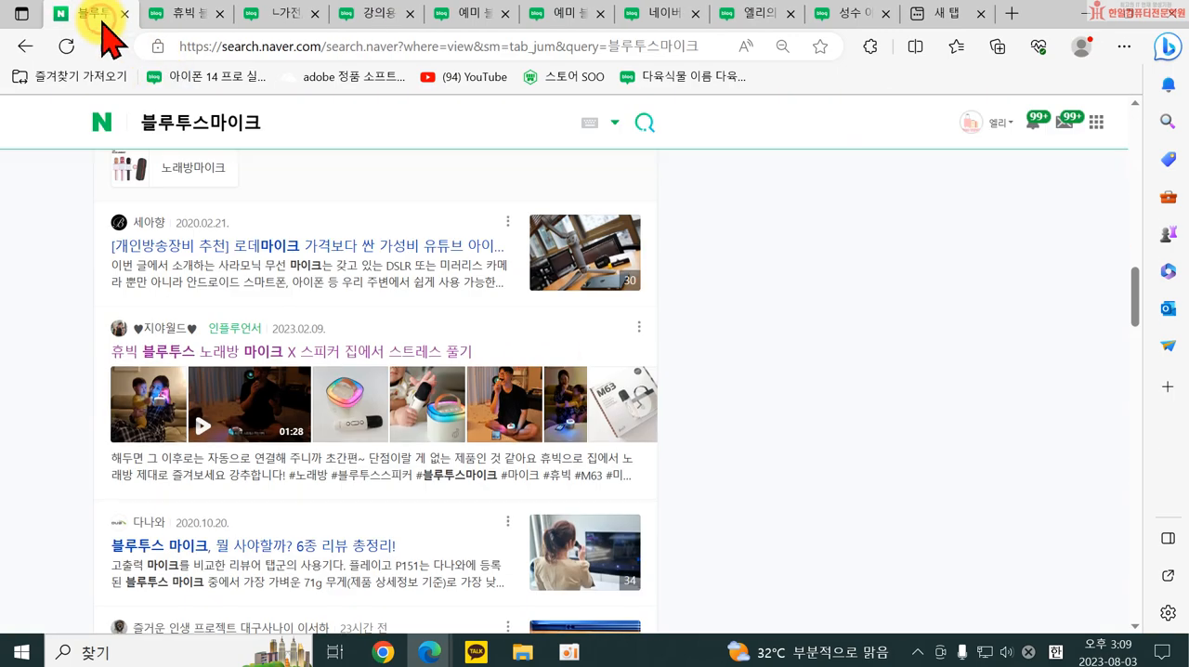
From the search results, open the post "브리츠 무통증 듀얼마이크 블루투스 이어폰 이어셋 구입후 사용후기".
scroll(339, 509, down, 2)
scroll(334, 506, down, 2)
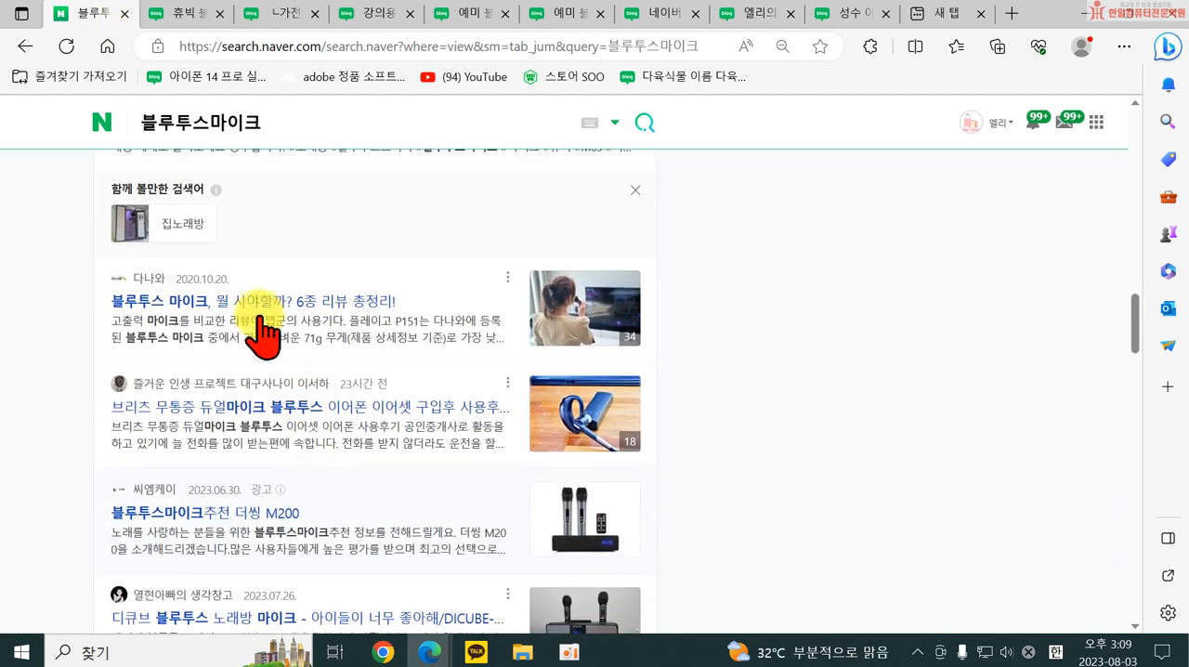
click(259, 409)
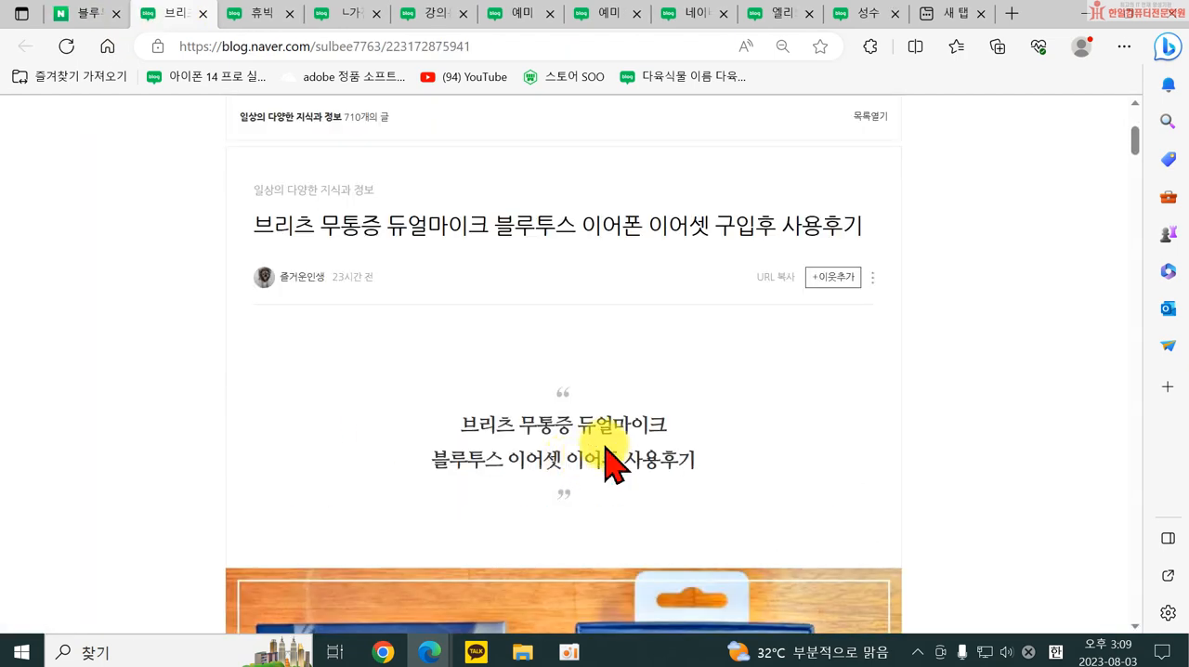
Open the 디큐브 블루투스 노래방 마이크 post from the search results and compare its blog layout with the 브리츠 review blog.
scroll(292, 418, down, 3)
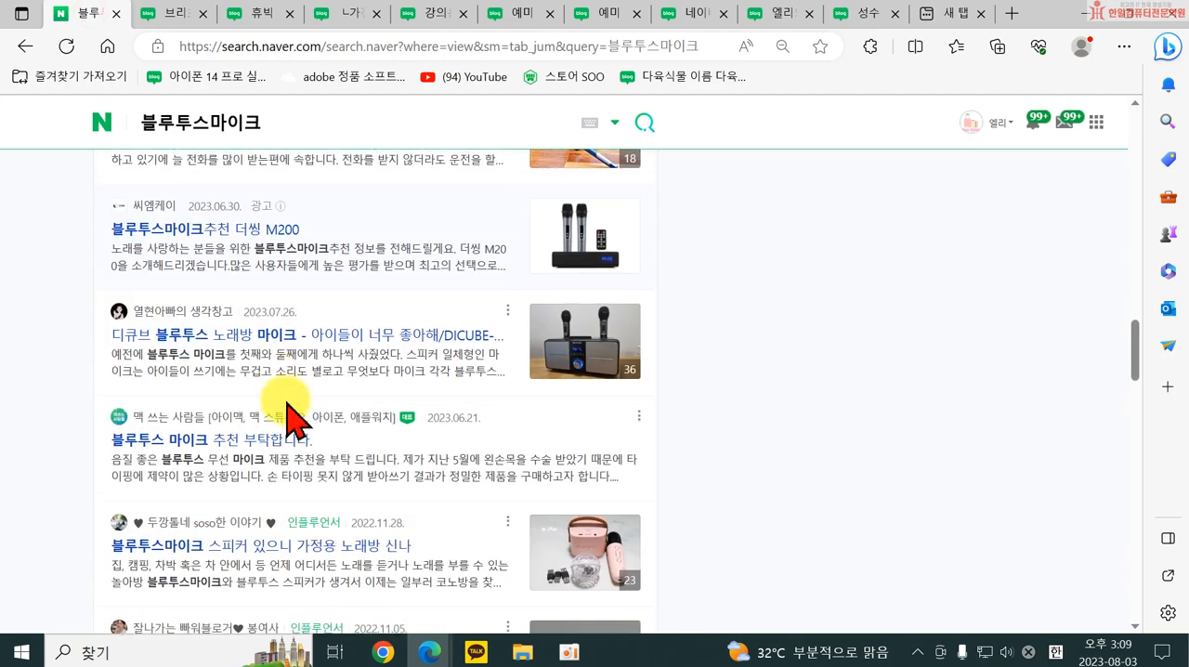
click(213, 333)
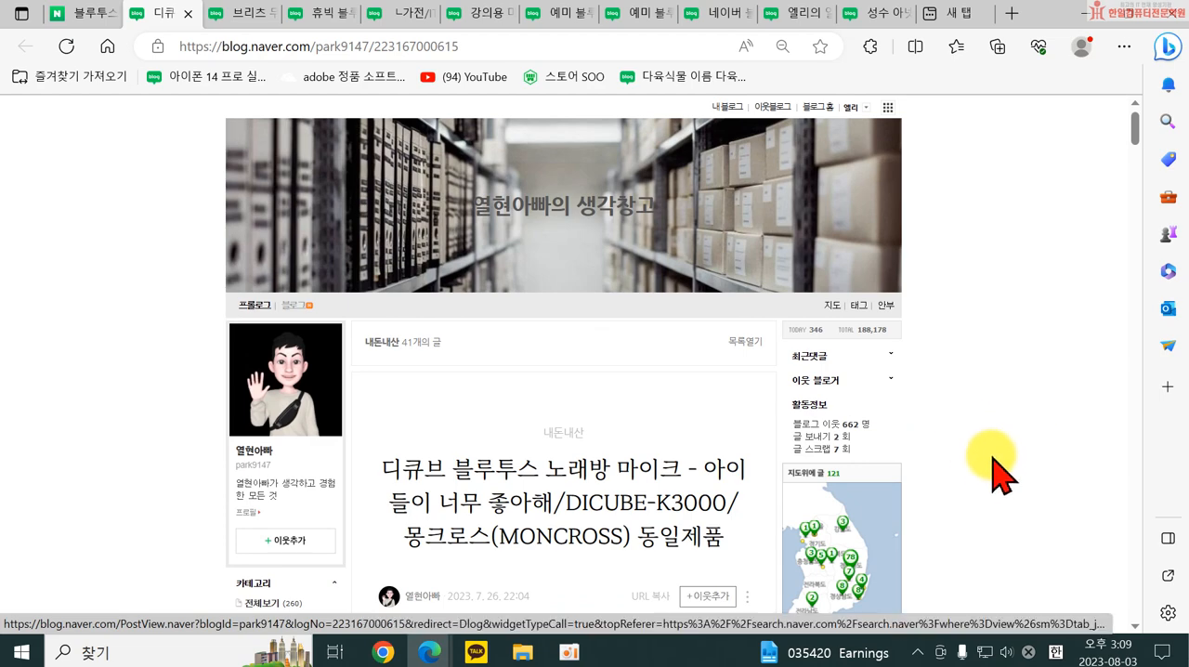
click(245, 11)
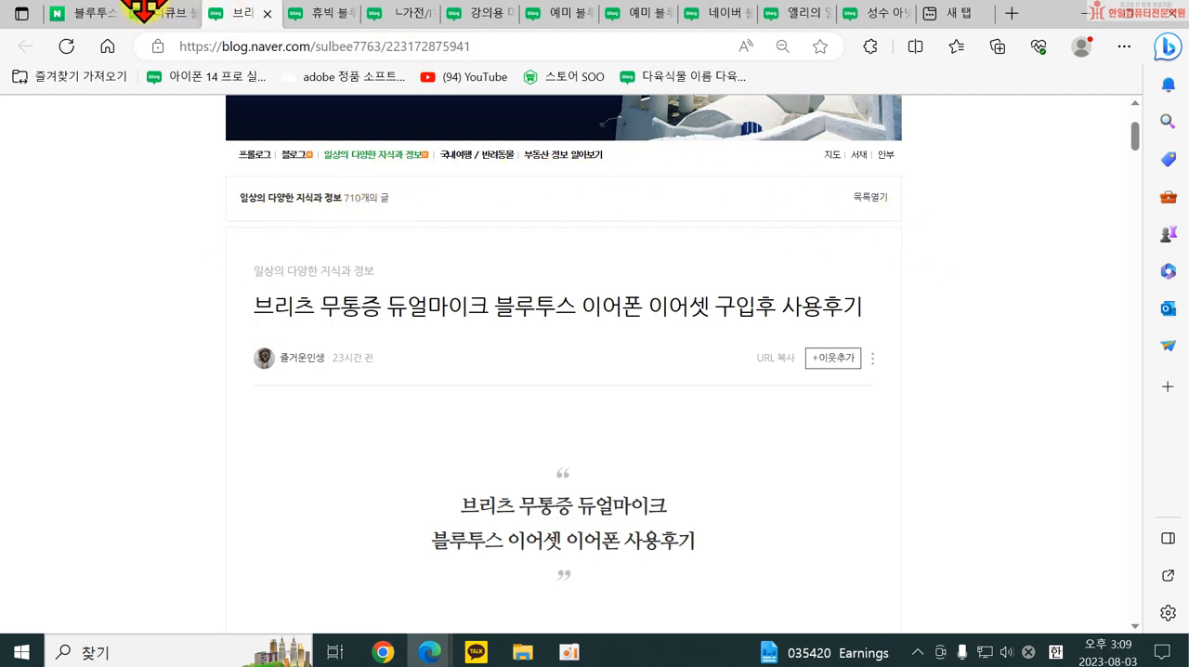
click(160, 14)
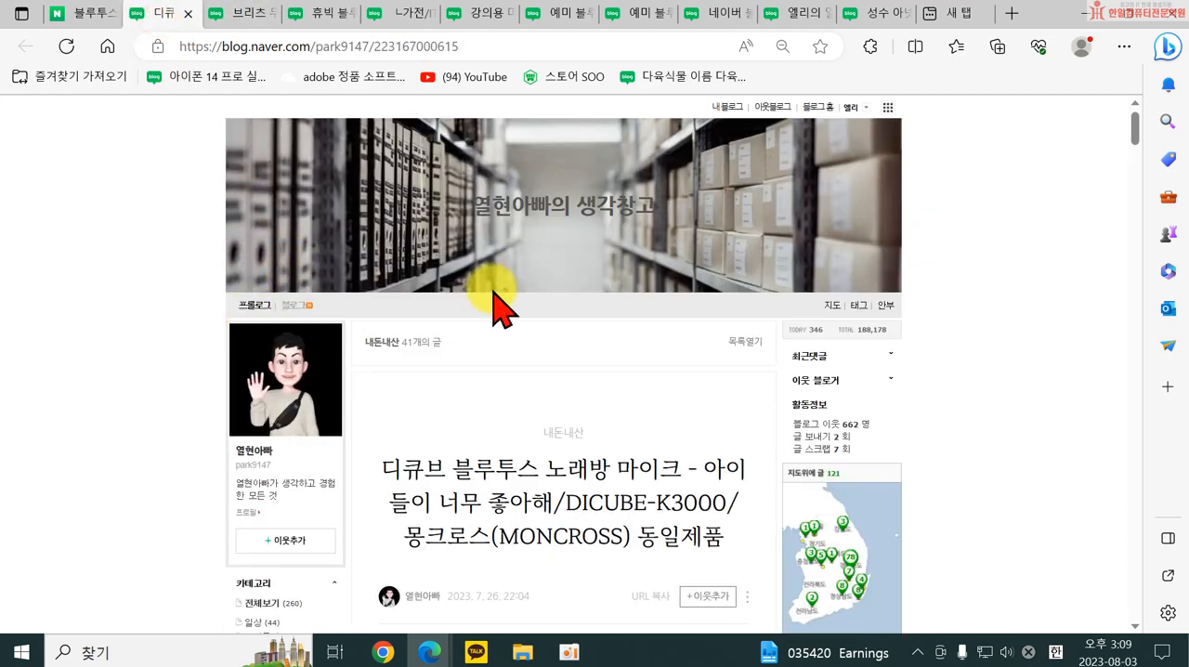
Examine the sidebars, category list, map widget and post content of the 디큐브 노래방 마이크 blog.
scroll(784, 363, down, 4)
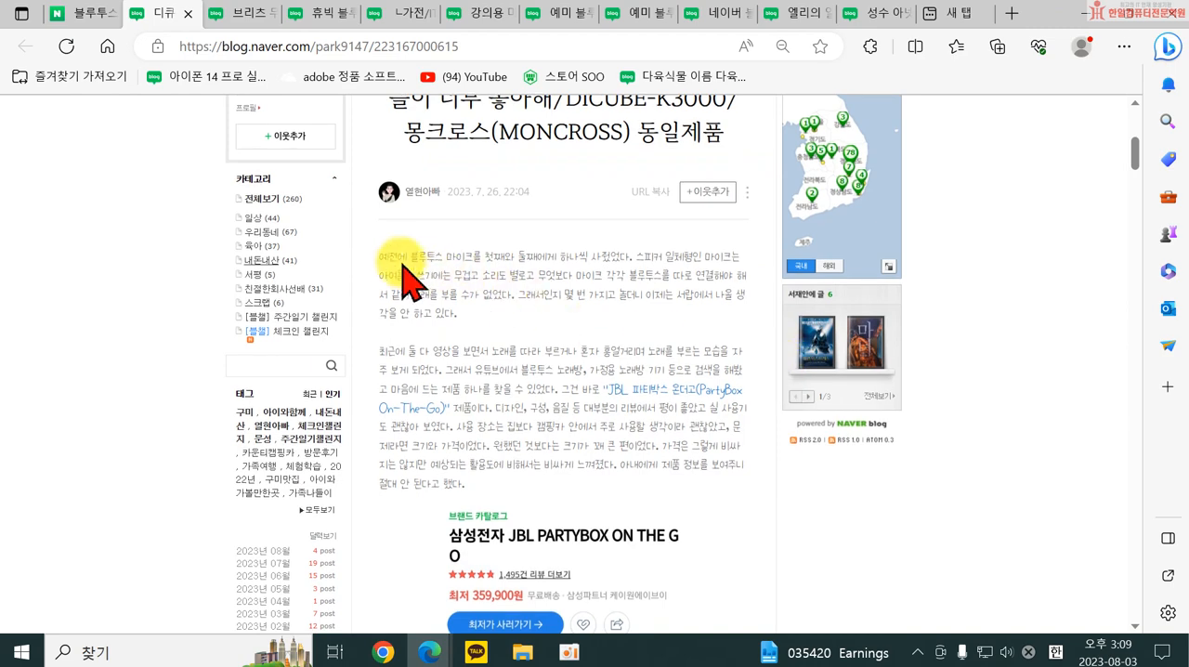
scroll(748, 307, down, 6)
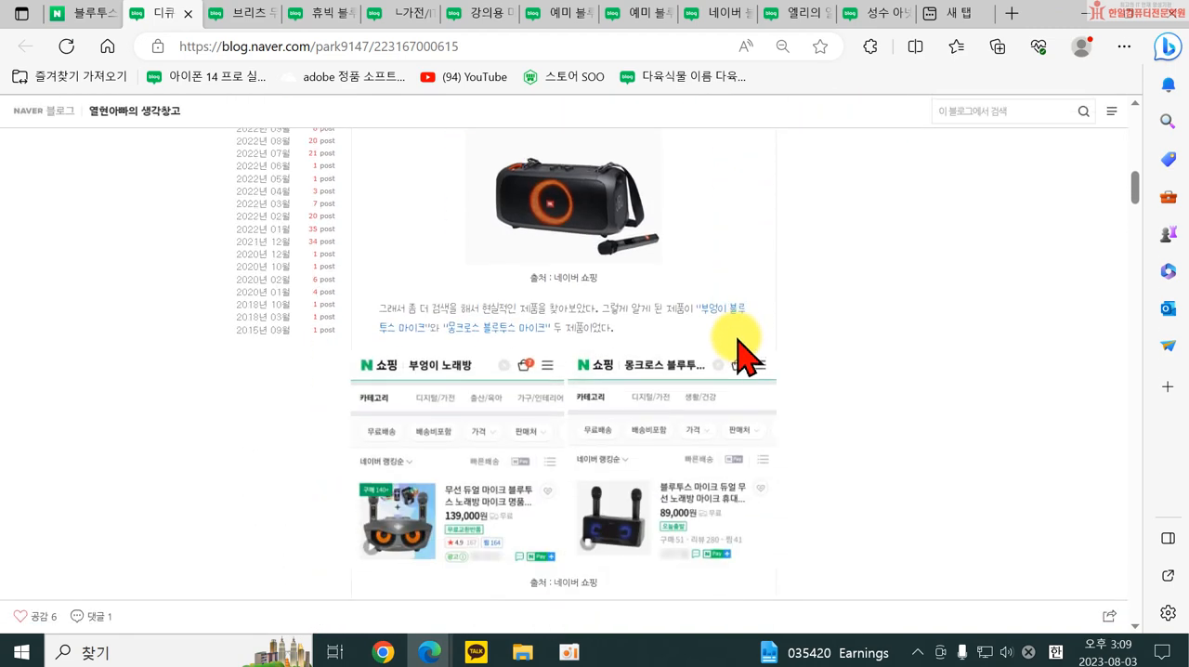
scroll(594, 391, up, 7)
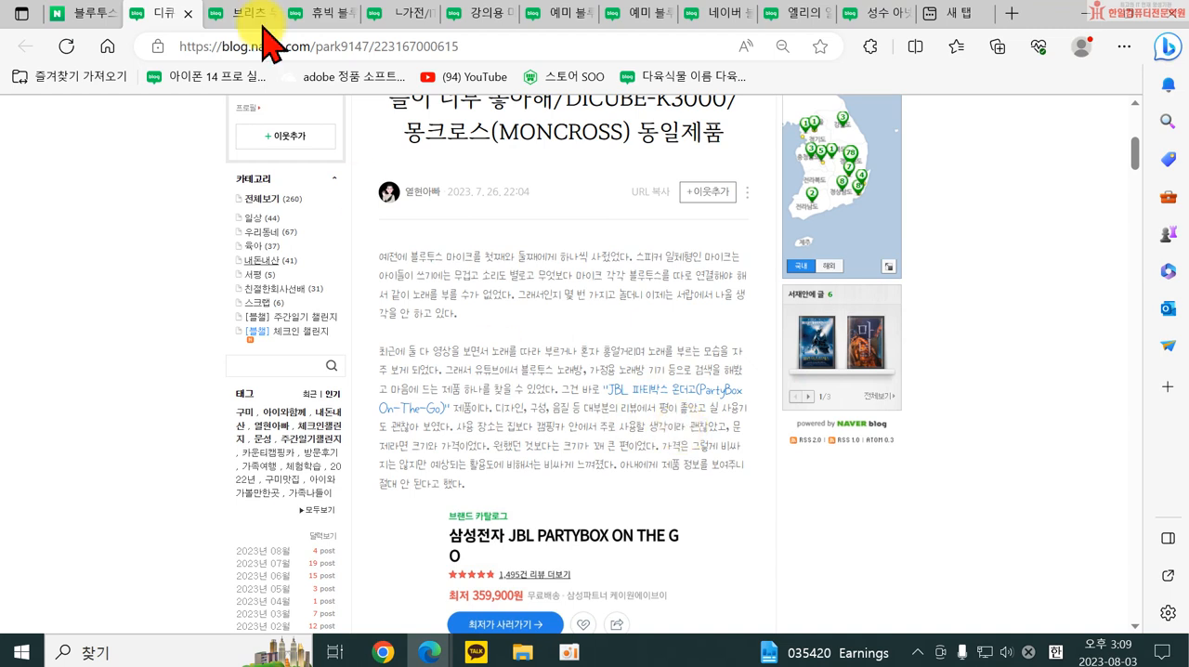
From the search results, open "다이소 블루투스 마이크 & 스피커 연결, 노래방으로 불러보니" and look over its title image and post.
mouse_move(91, 13)
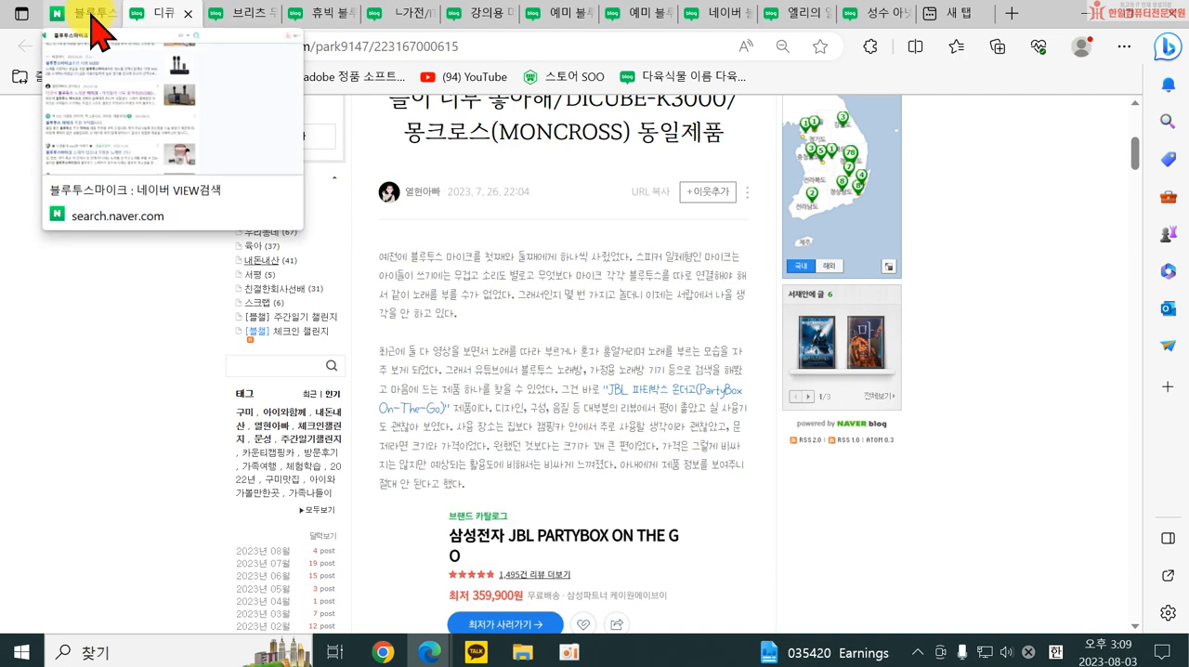
click(92, 13)
scroll(446, 517, down, 1)
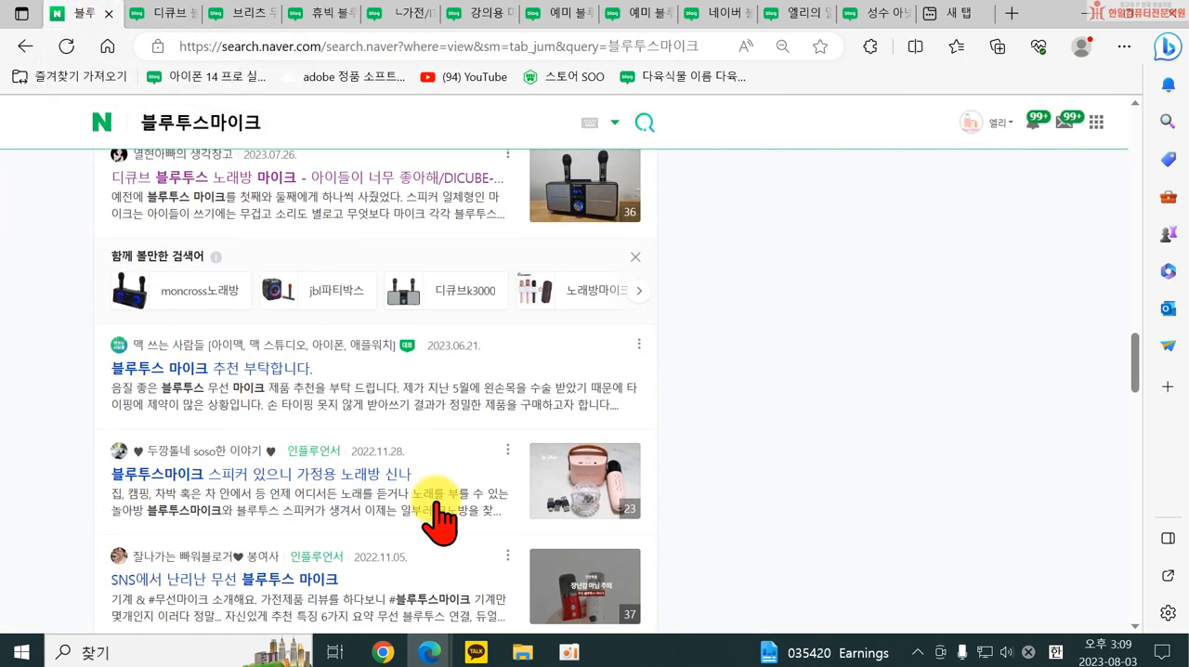
scroll(297, 493, down, 2)
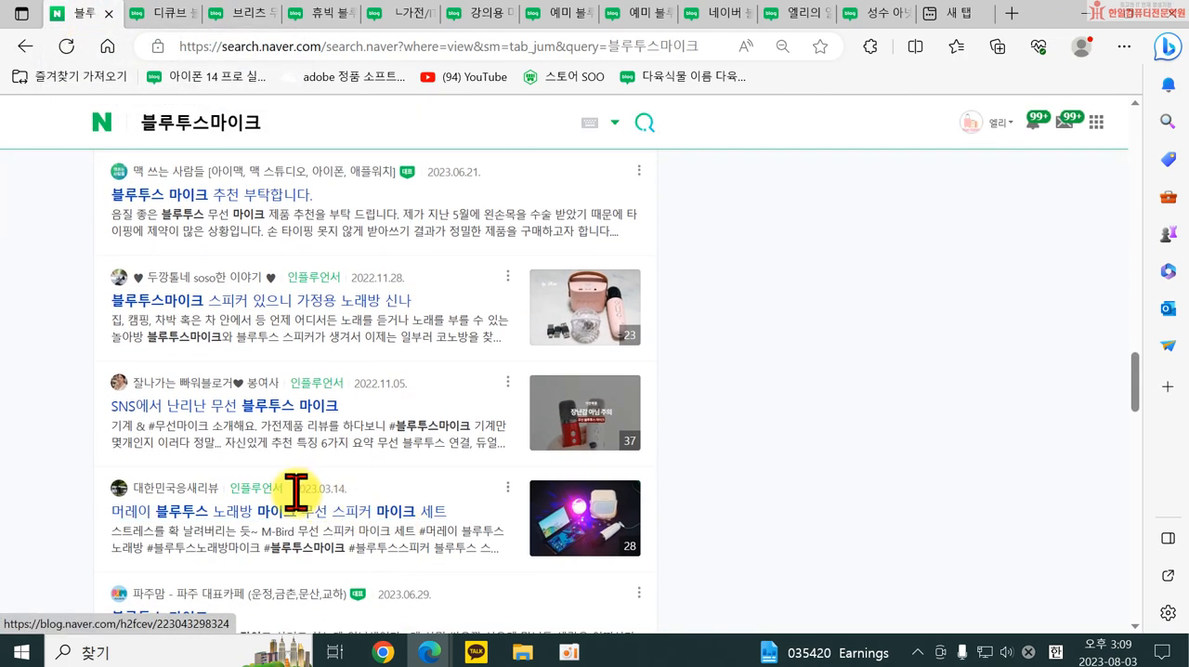
scroll(281, 521, down, 2)
scroll(213, 483, down, 2)
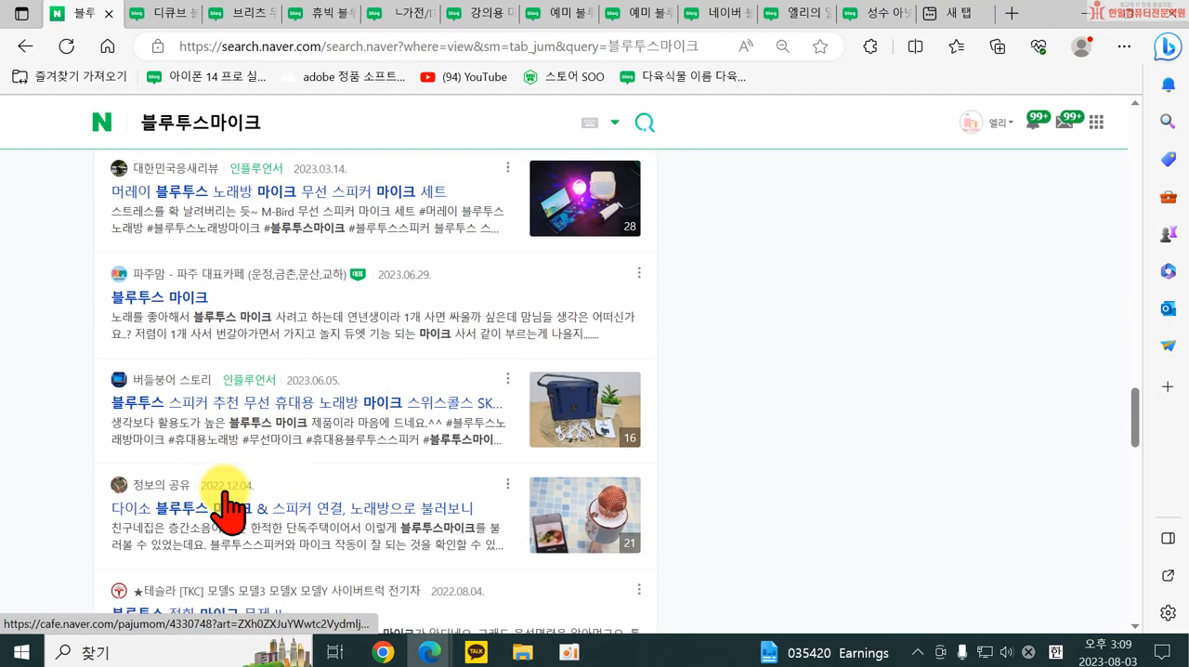
click(293, 517)
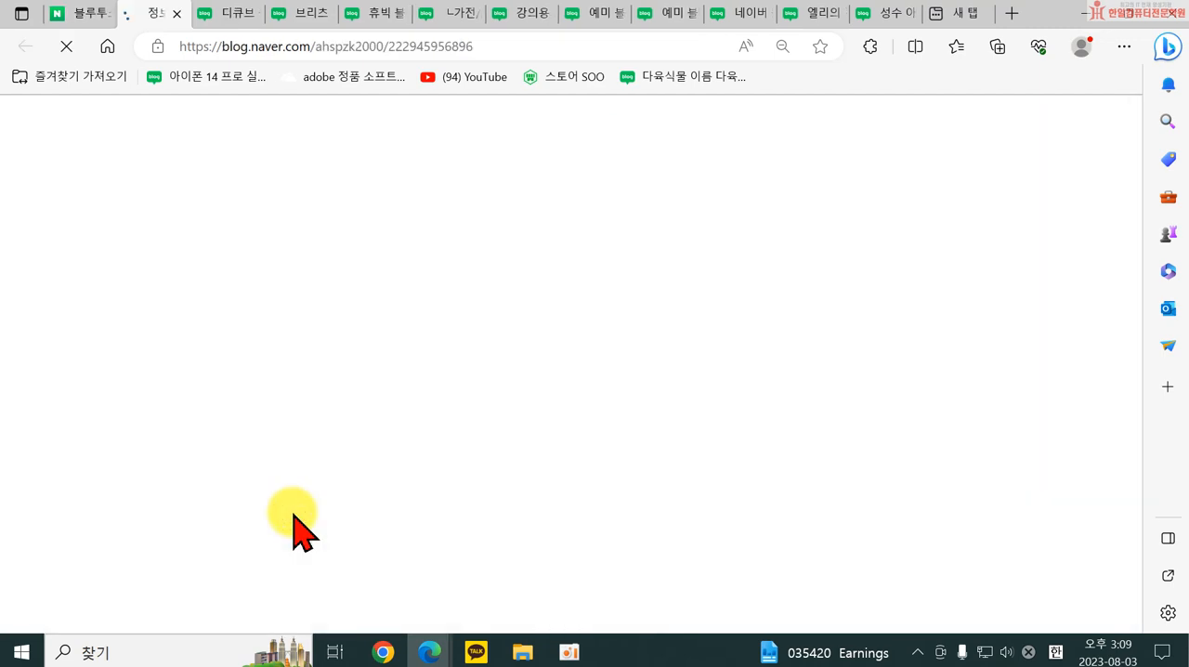
scroll(691, 456, down, 5)
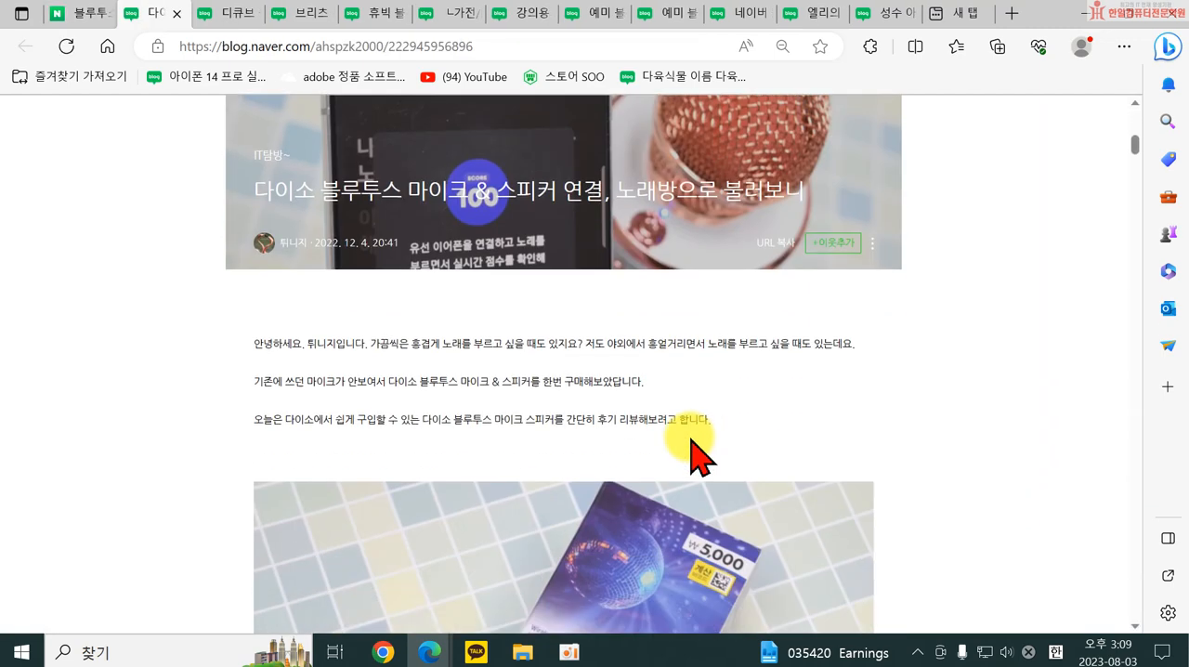
From the search results, open the cafe post "13년 생산 GD 블루투스 마이크 끊김 문제 질문드립니다.", look it over and close it.
click(82, 13)
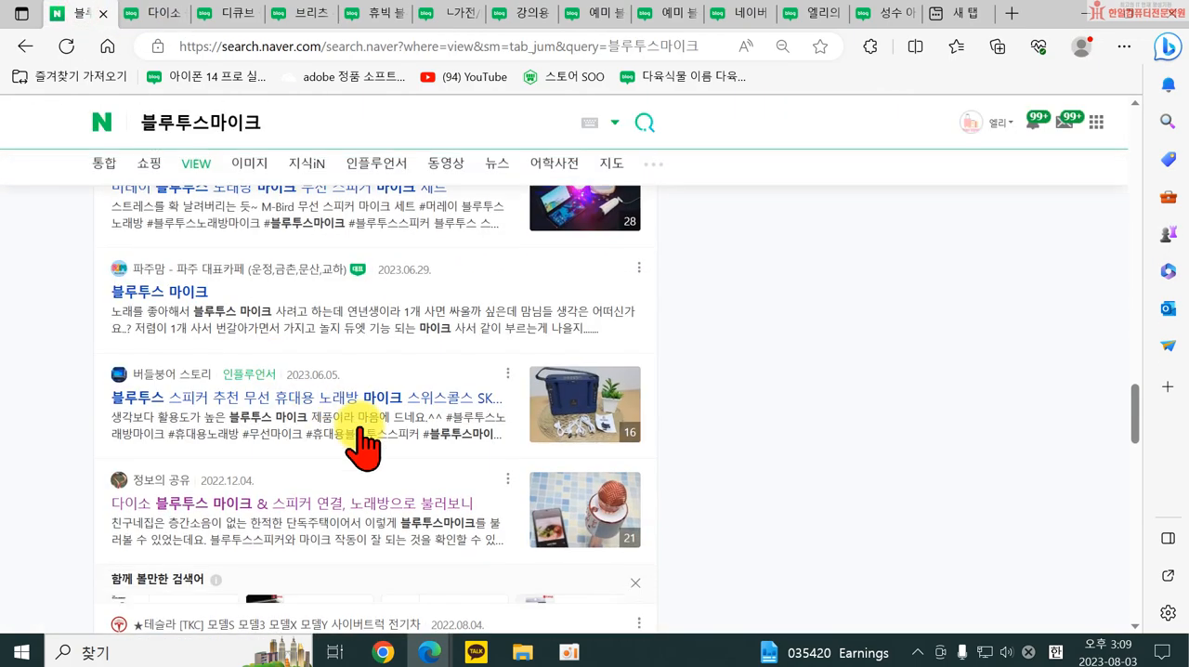
scroll(381, 446, down, 3)
scroll(267, 530, down, 2)
scroll(267, 539, down, 1)
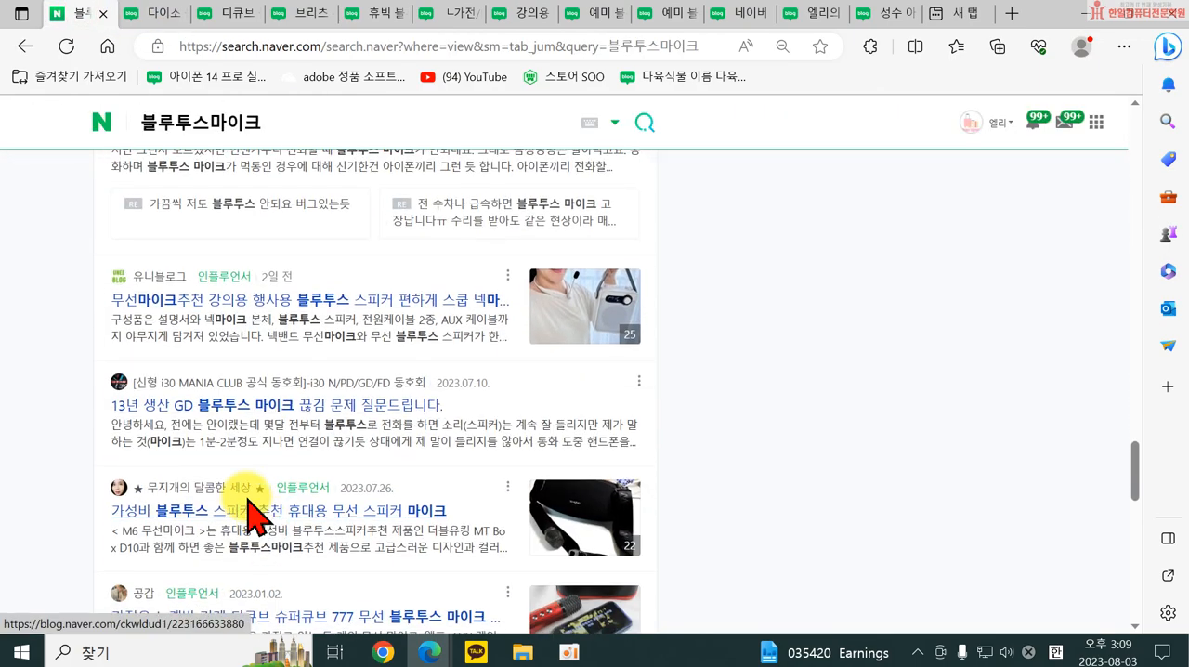
click(261, 412)
scroll(525, 471, down, 5)
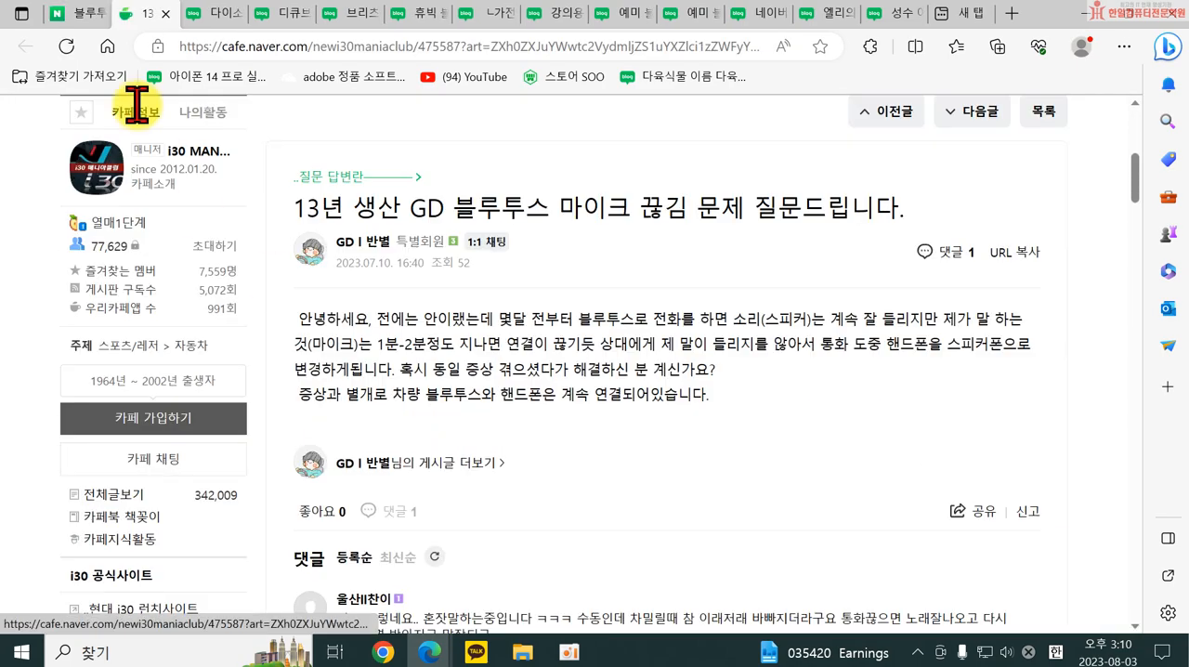
click(166, 13)
Open "블루투스마이크 스피커까지! 머레이 러블리 미니 노래방 M-Bird", examine its blog's photo-collage title and post, and close it.
scroll(247, 517, down, 3)
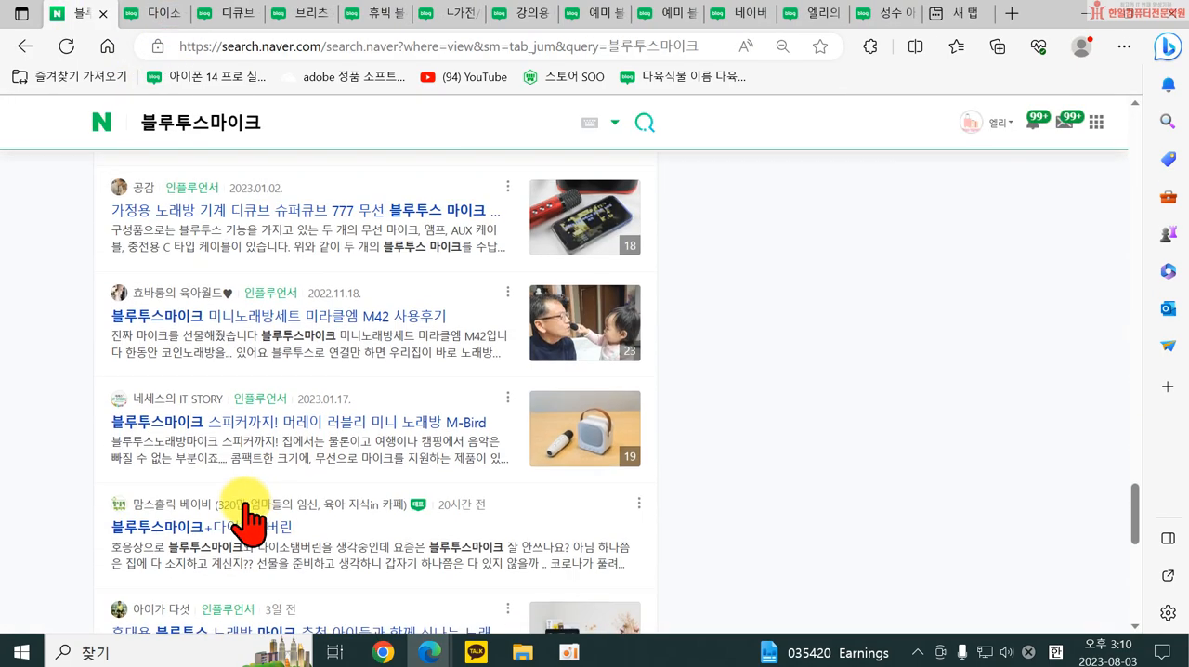
click(230, 430)
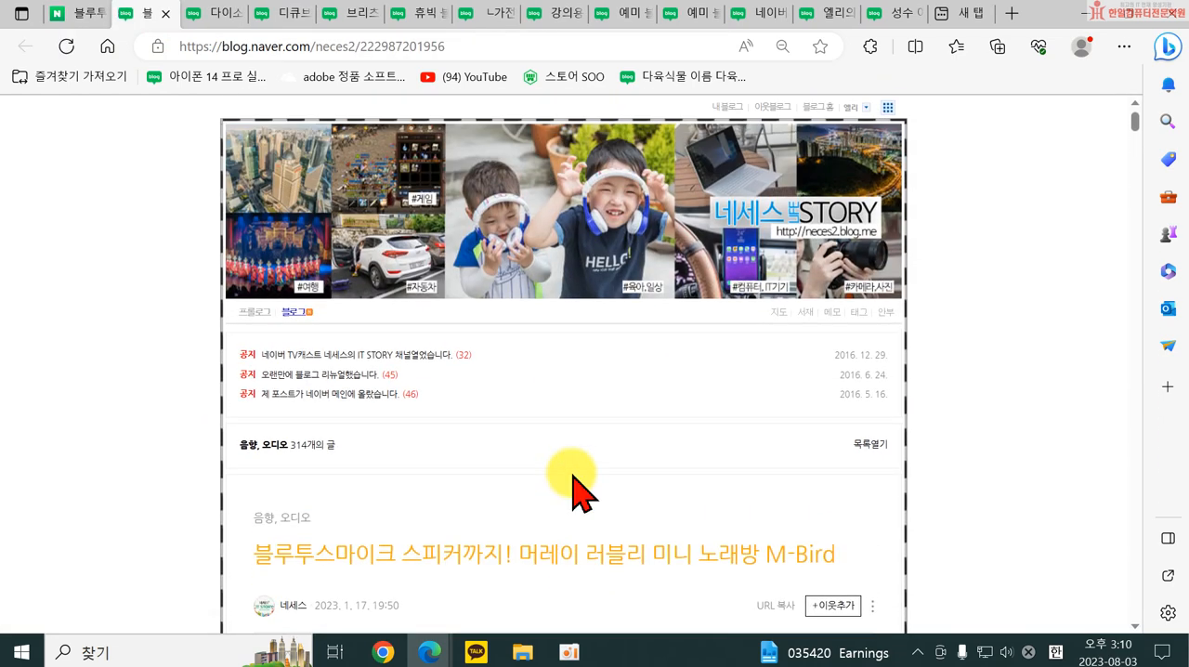
scroll(545, 453, down, 3)
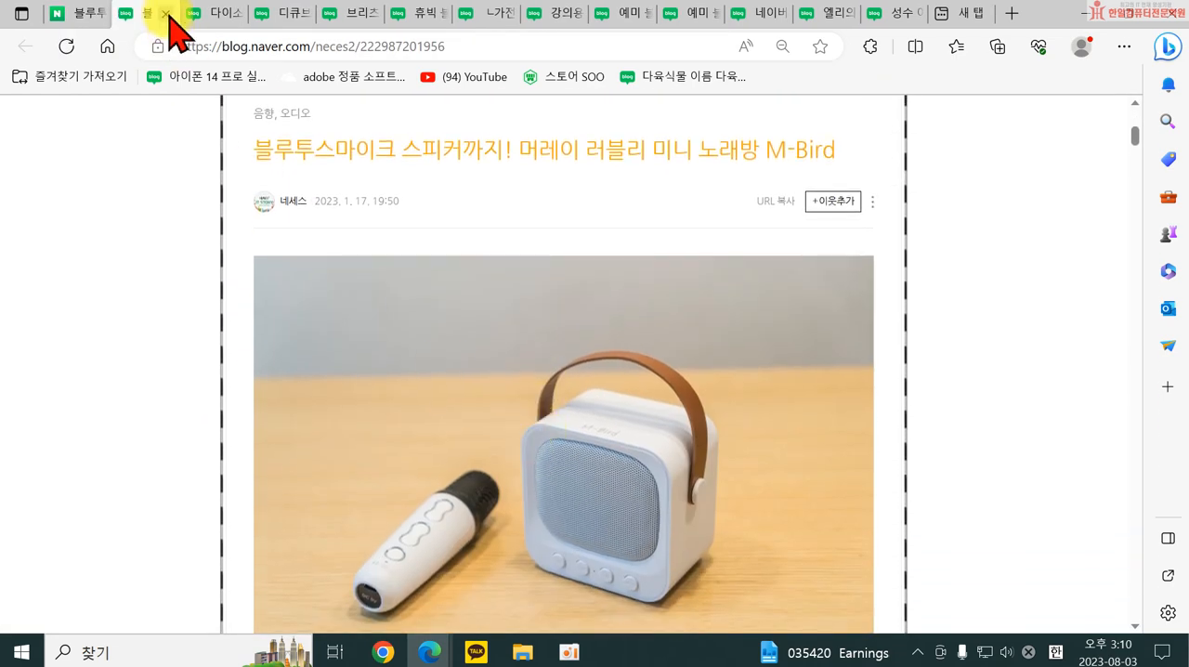
click(166, 14)
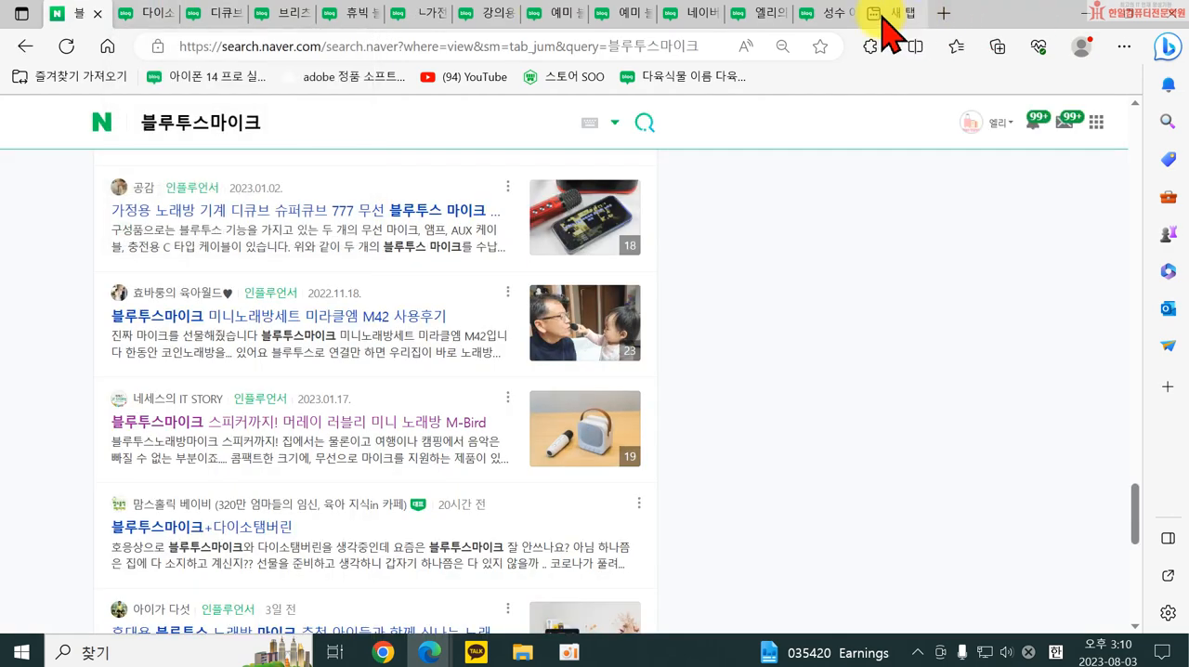
Go back to the own blog's 레이아웃·위젯 설정 page and apply the one-column layout with the title area at the top.
click(833, 17)
click(770, 15)
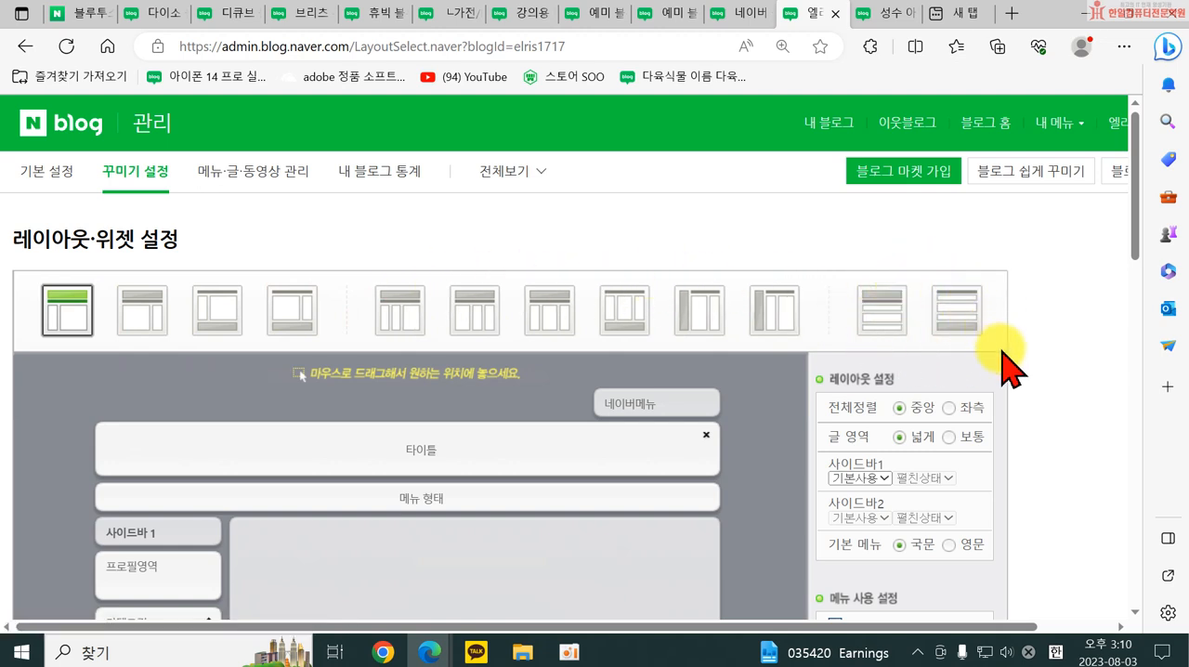
click(884, 311)
click(678, 189)
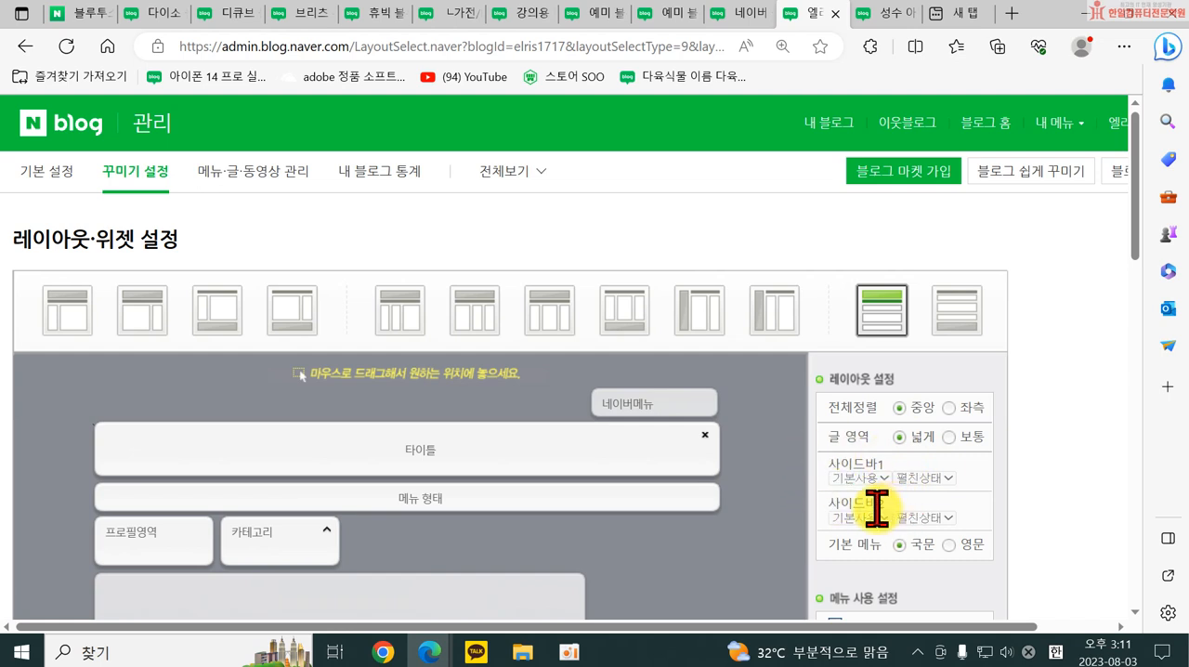
In 메뉴 사용 설정, close the business-information notice and turn off 블로그정보, keeping 타이틀 enabled.
scroll(888, 502, down, 2)
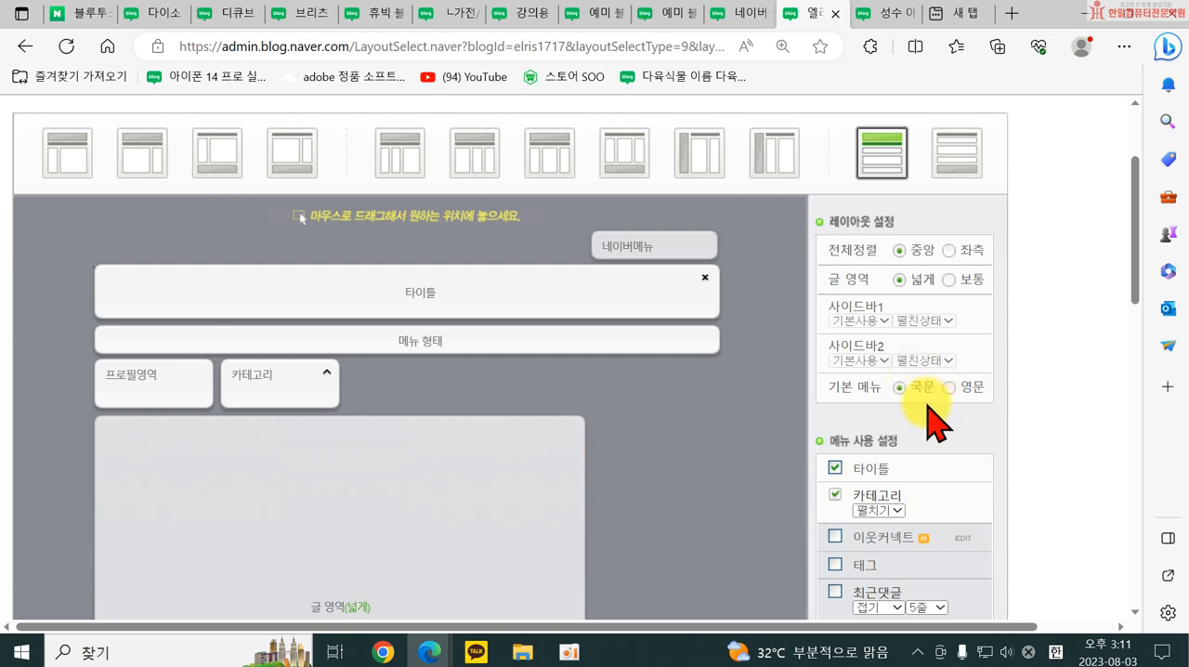
scroll(902, 505, down, 1)
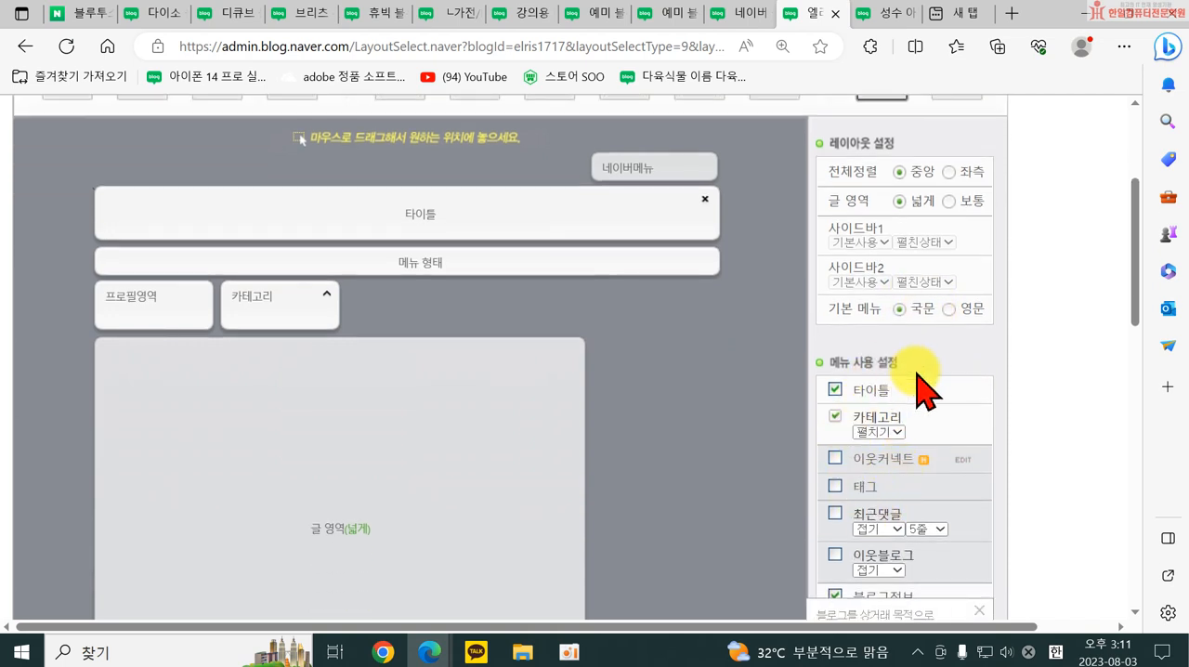
scroll(957, 548, down, 2)
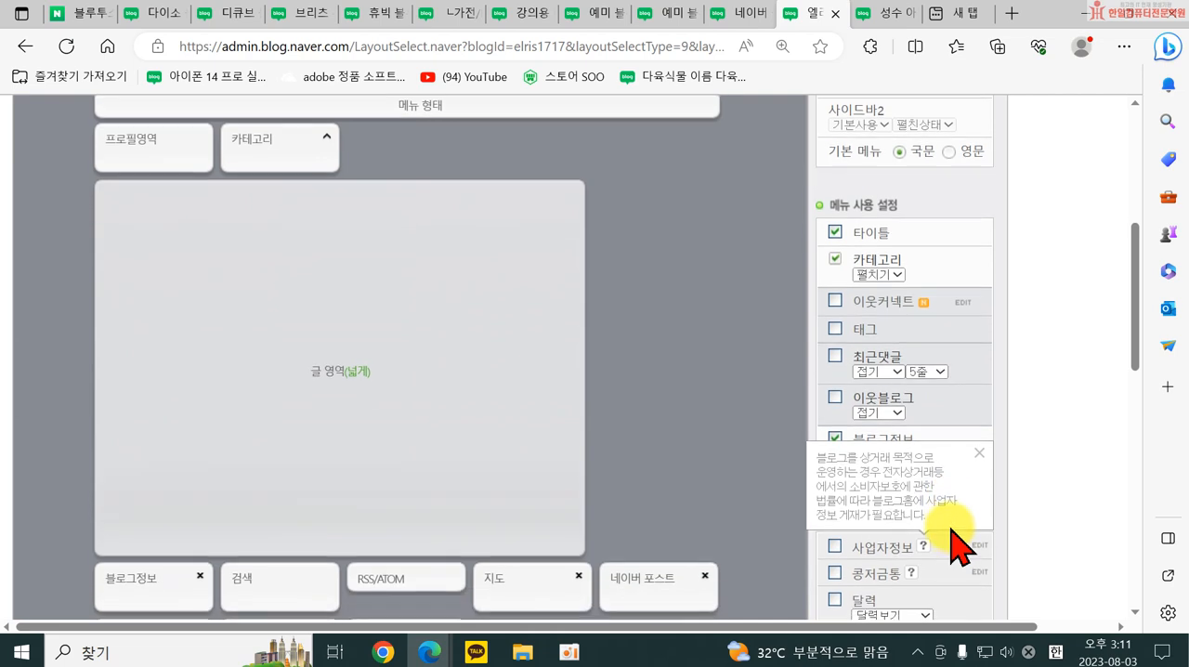
click(834, 232)
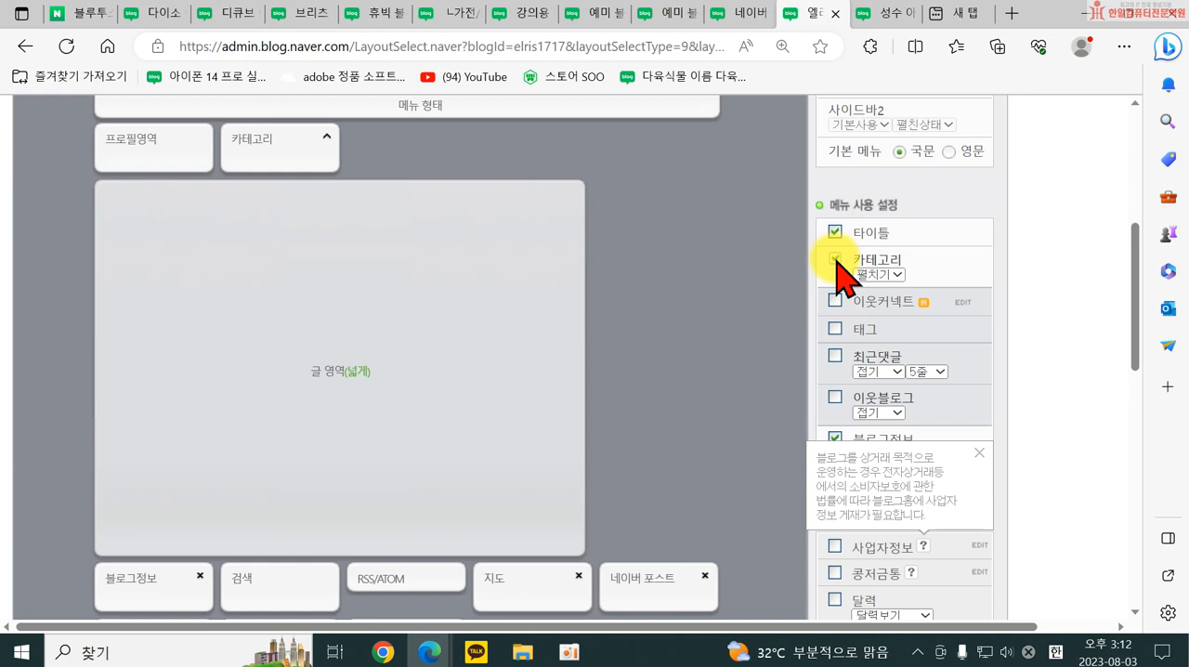
click(979, 455)
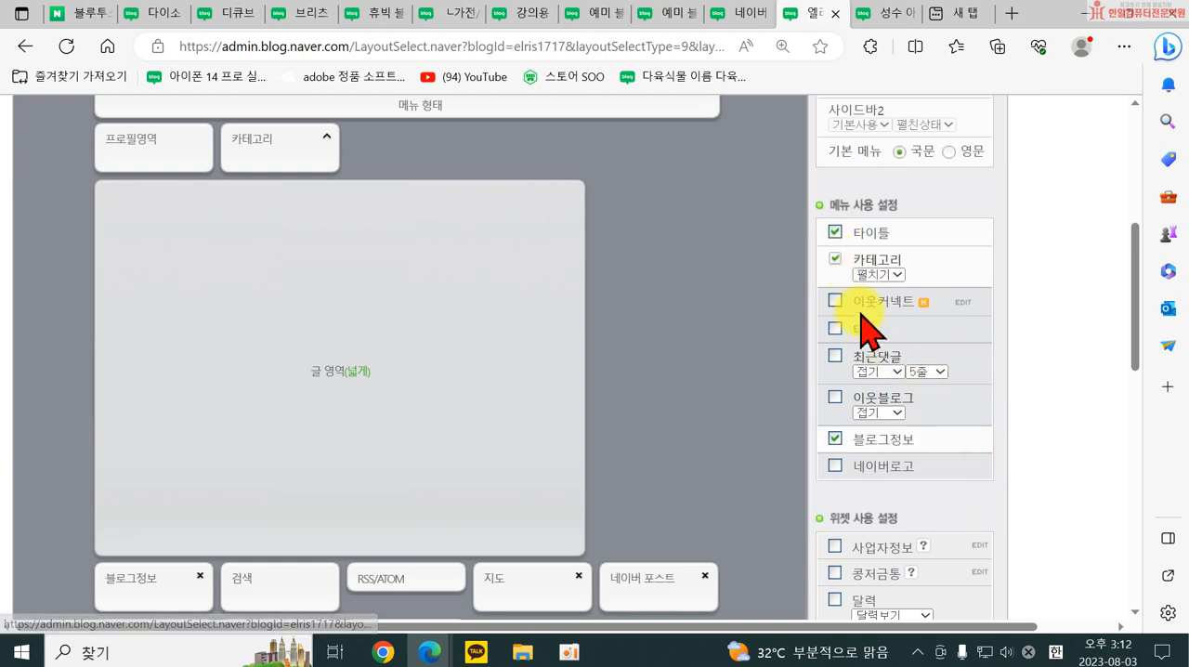
click(836, 438)
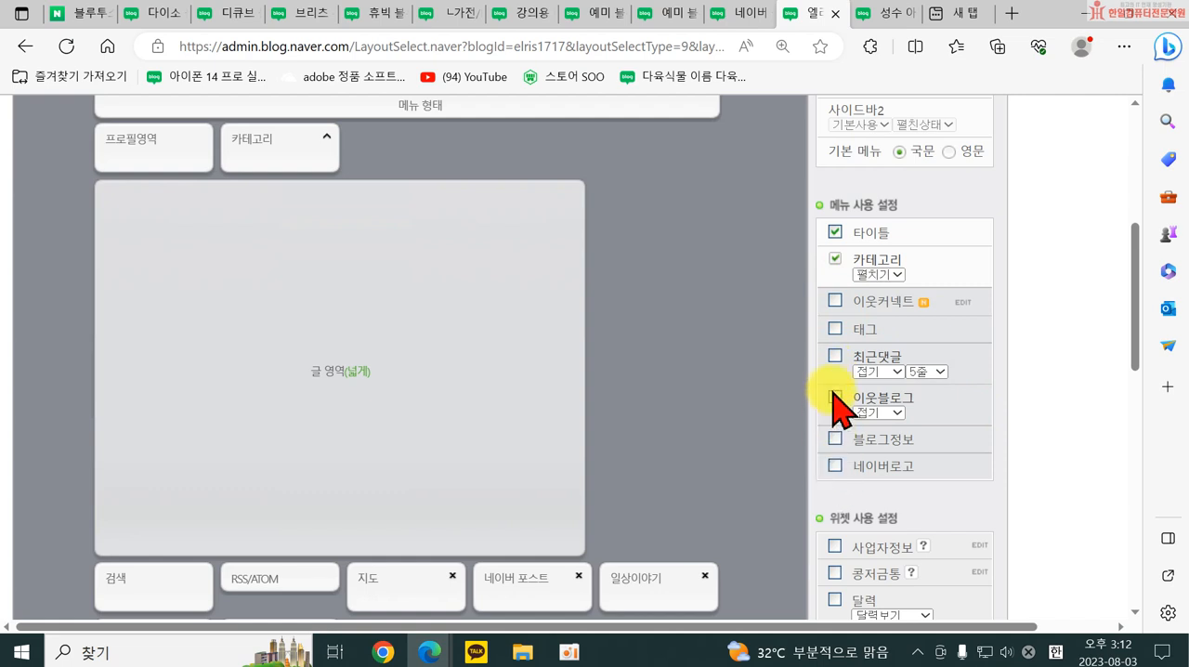
Show the explanation of the 사업자정보 widget and open its 사업자정보 설정 form.
scroll(836, 479, down, 3)
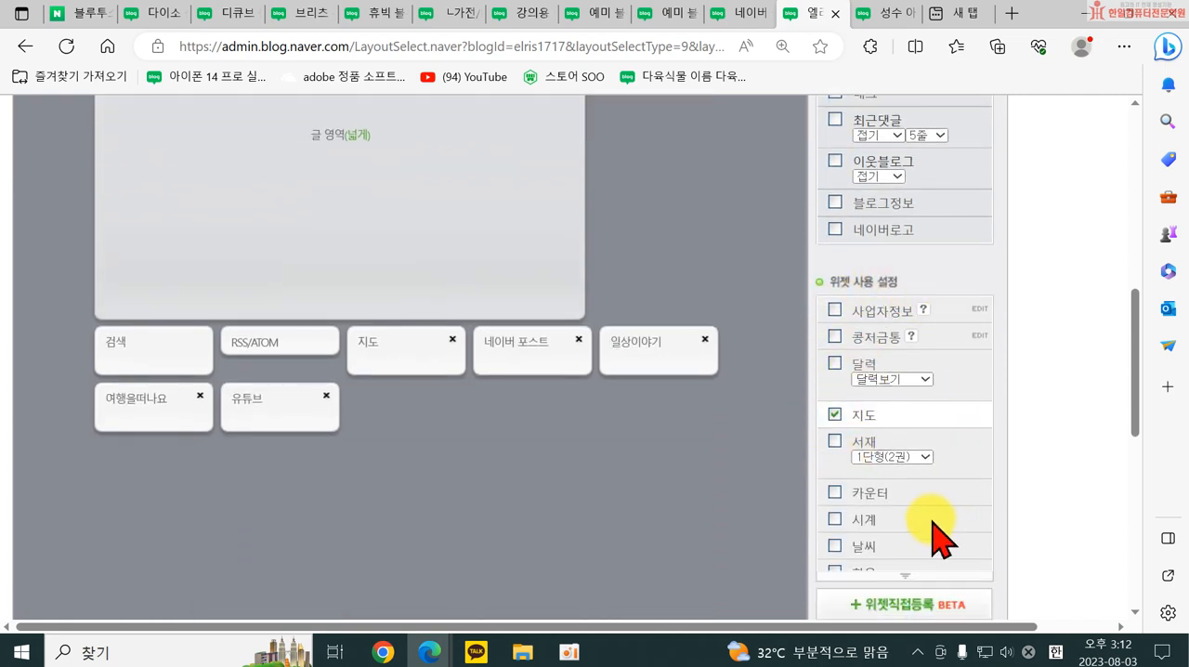
click(923, 311)
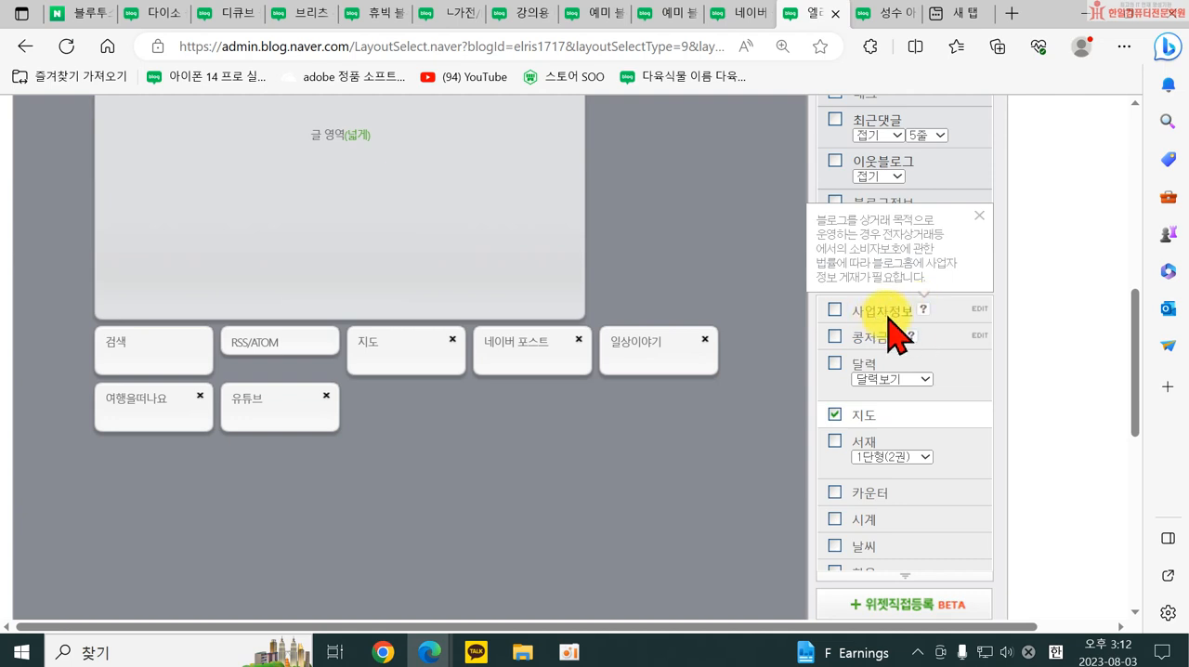
click(978, 311)
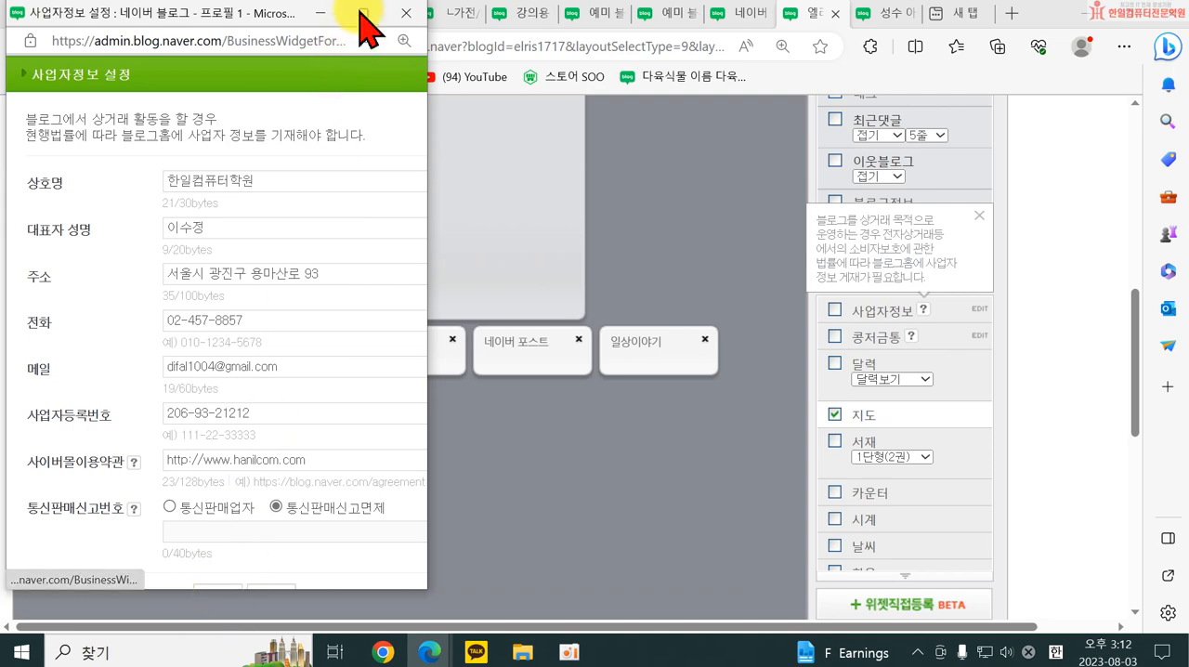
Close the 사업자정보 설정 form and the widget's explanation, leaving the 사업자정보 widget turned off.
click(404, 13)
click(827, 311)
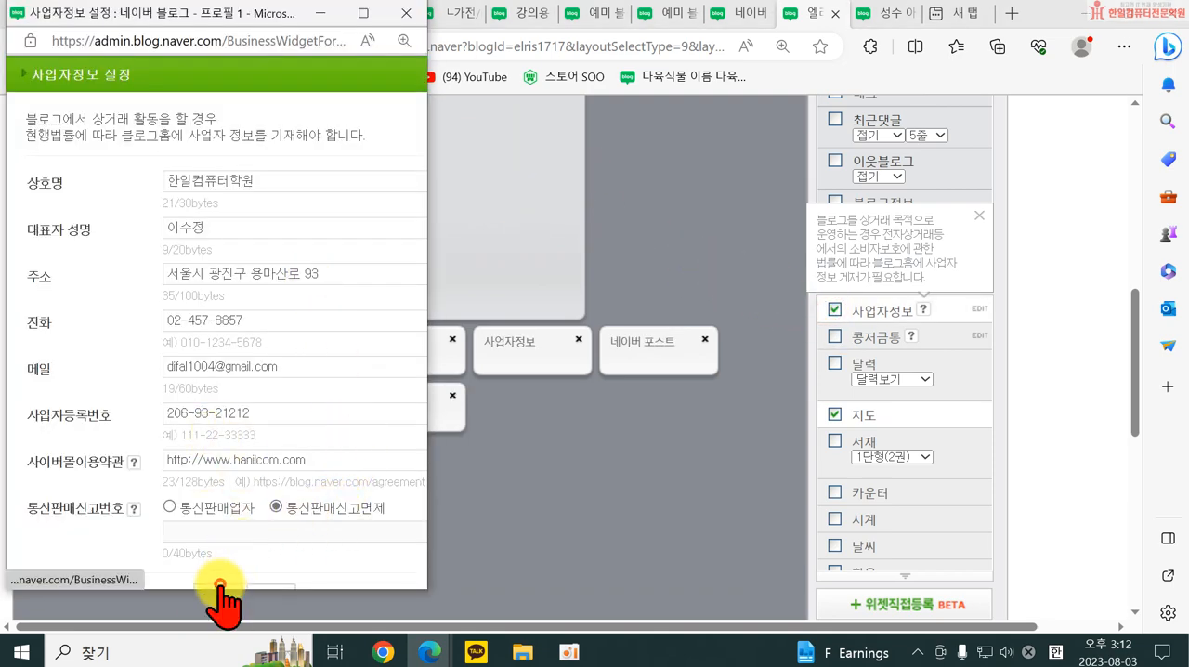
click(233, 590)
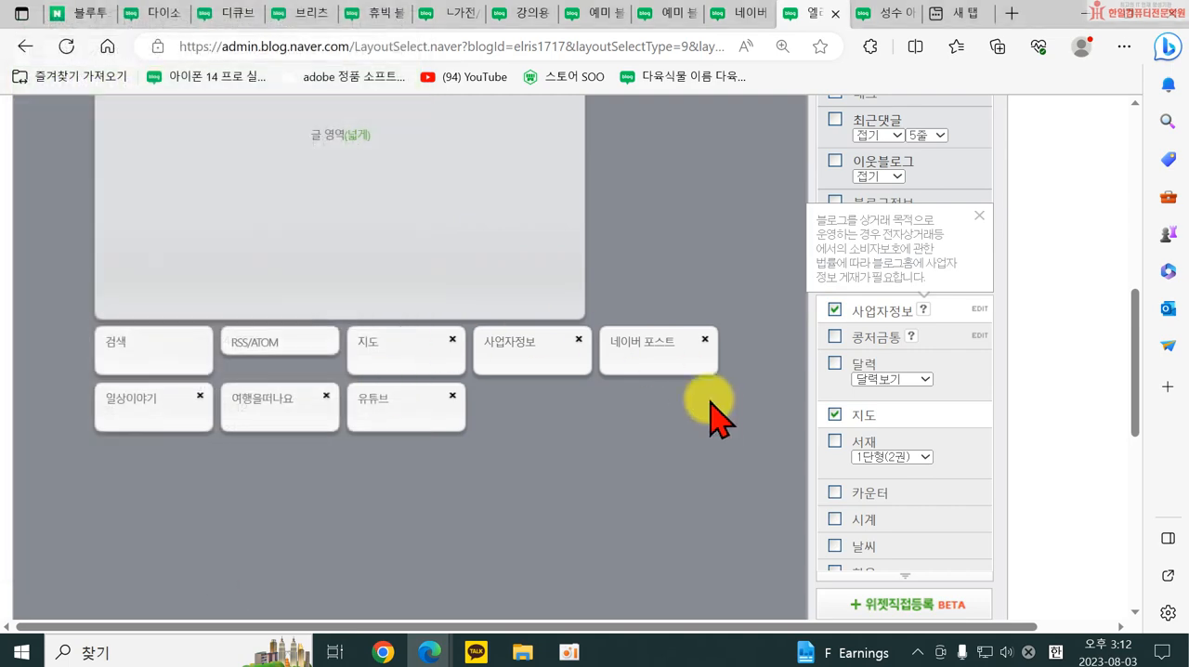
click(834, 311)
scroll(368, 359, up, 5)
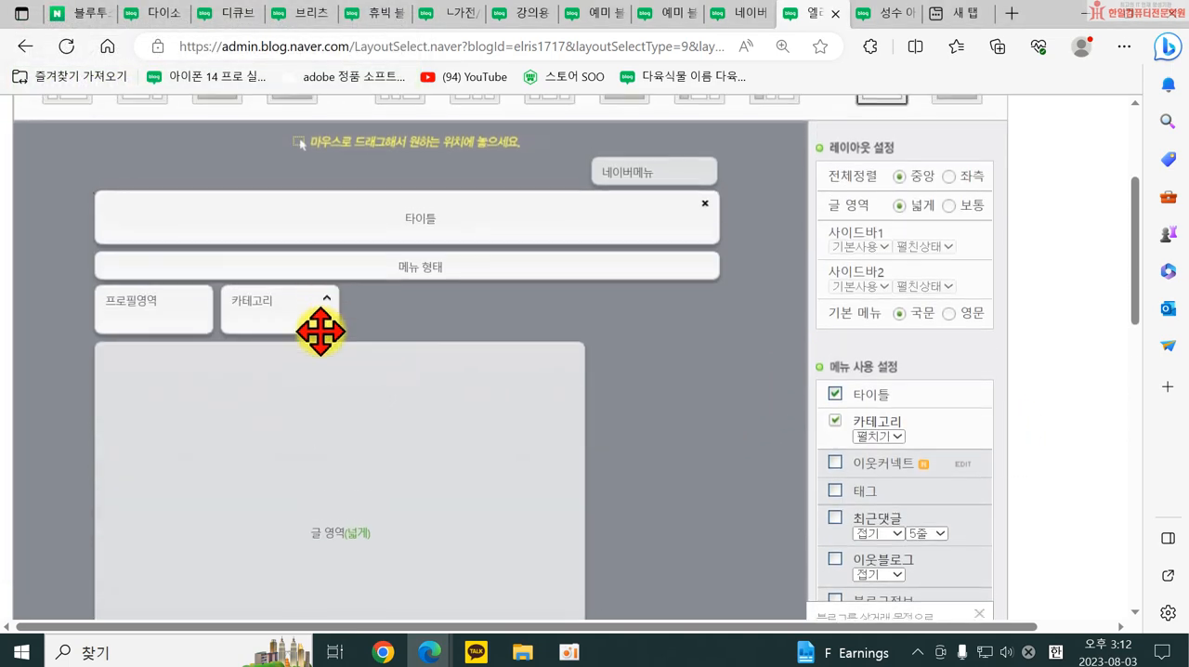
scroll(321, 332, up, 2)
scroll(539, 393, down, 4)
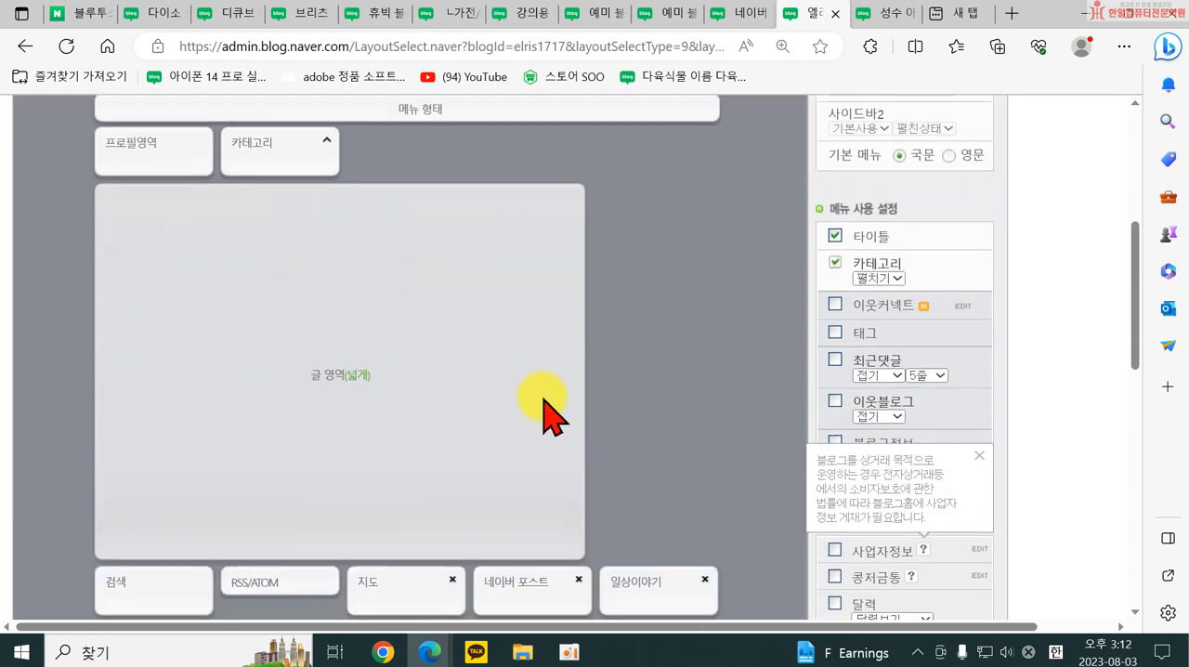
click(980, 455)
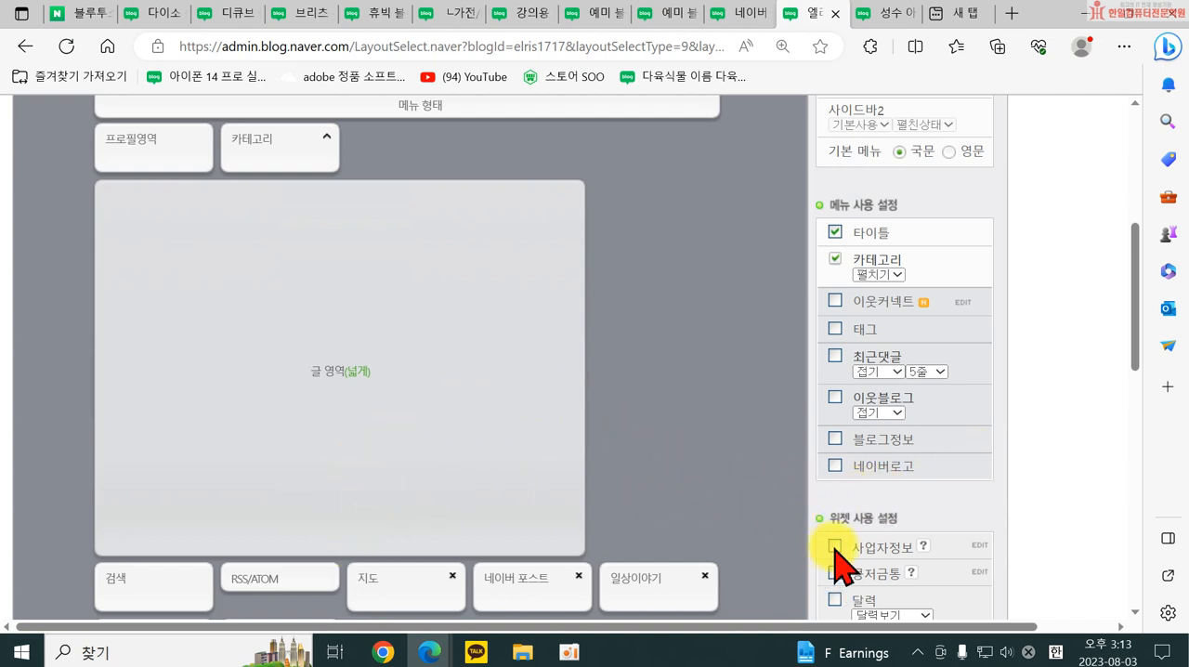
In 위젯 사용 설정, turn off the 지도 widget and enable the 달력, 시계 and 날씨 widgets.
scroll(945, 523, down, 3)
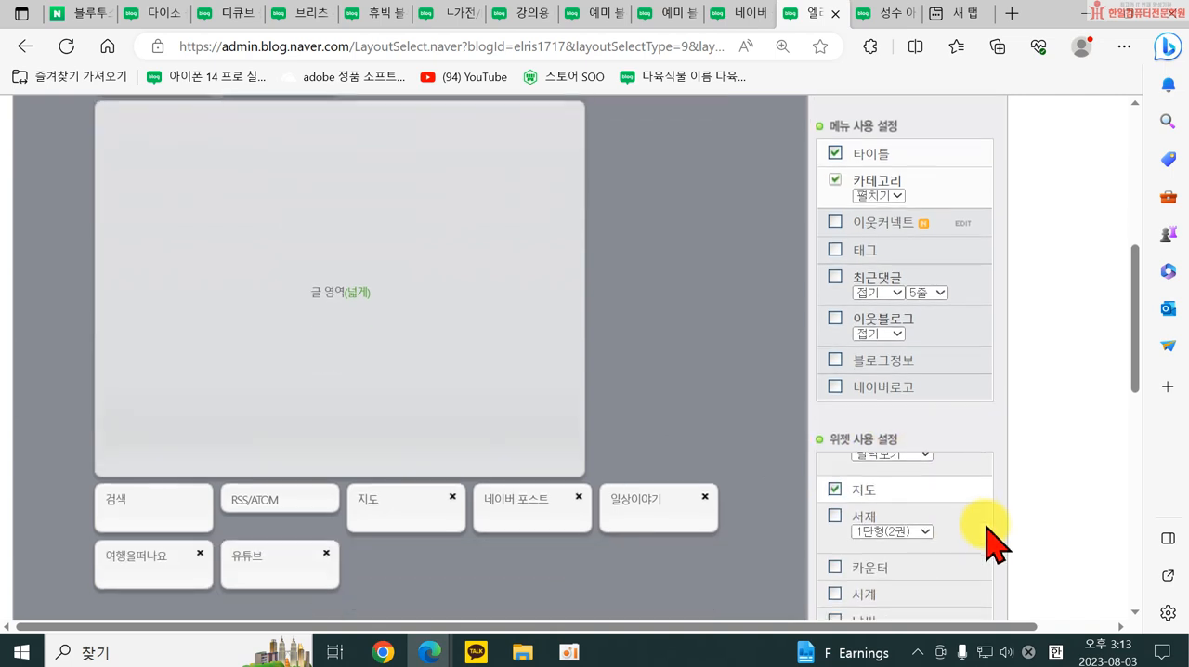
click(836, 489)
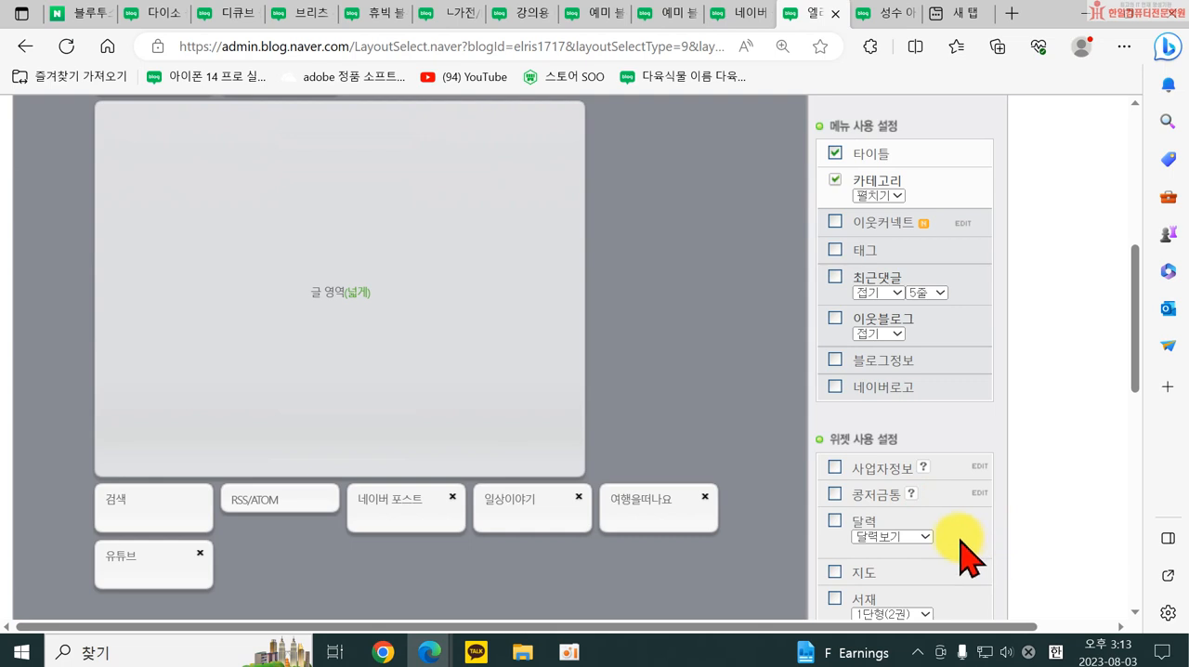
click(836, 523)
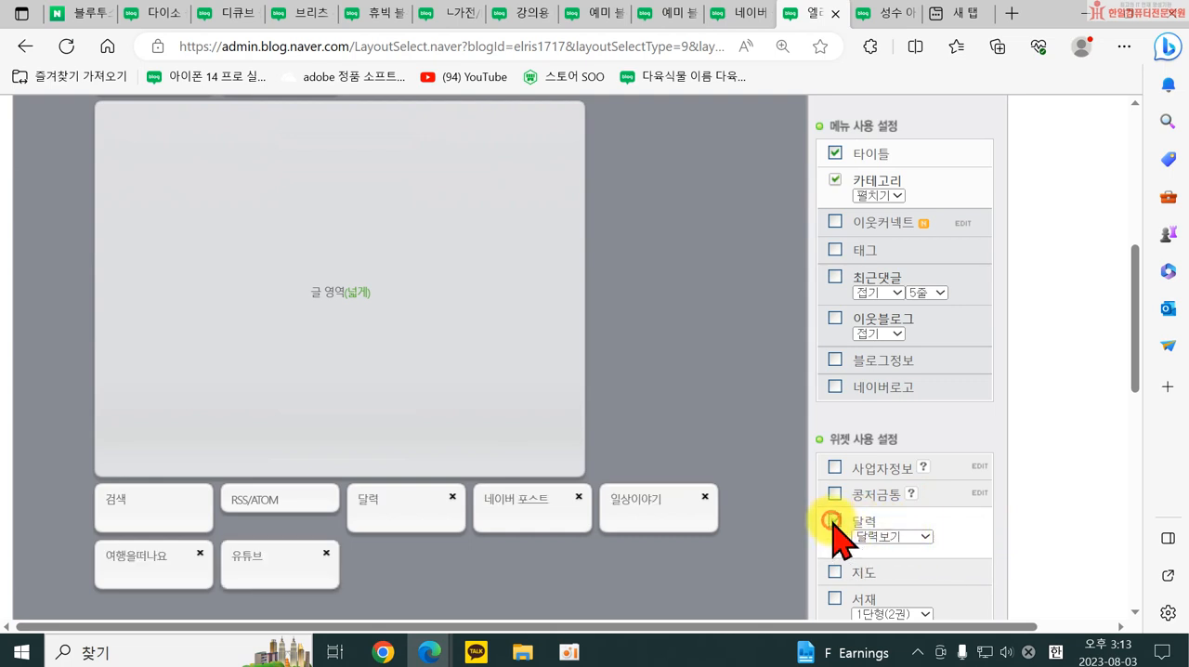
scroll(846, 534, down, 1)
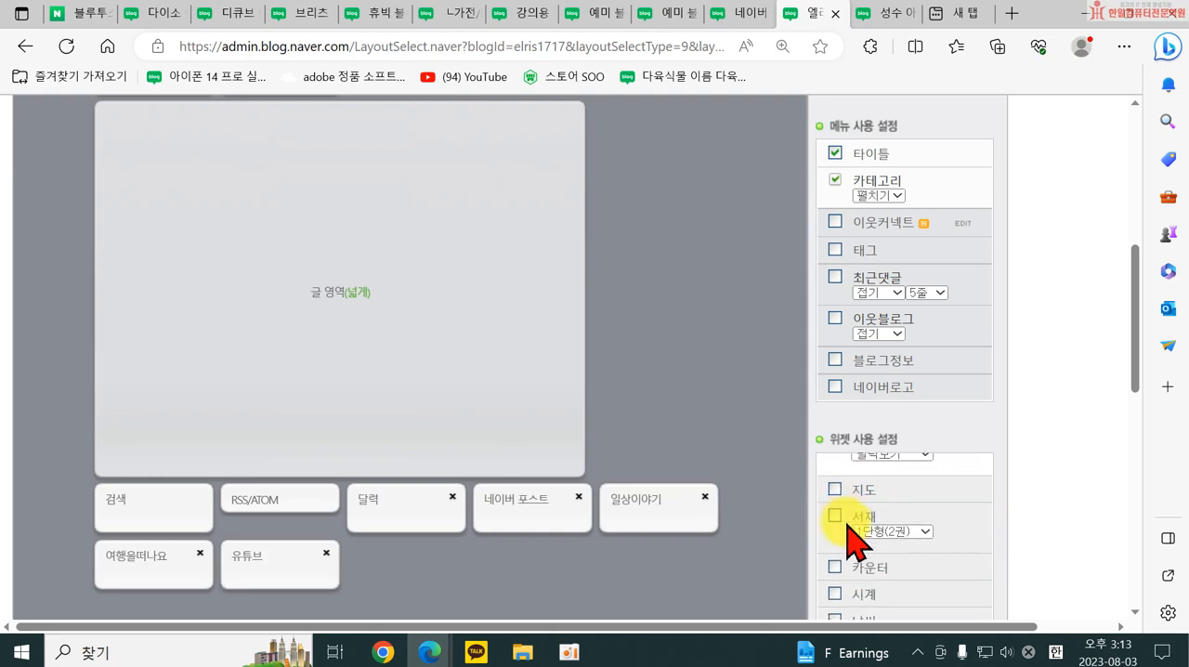
click(836, 593)
scroll(836, 593, down, 2)
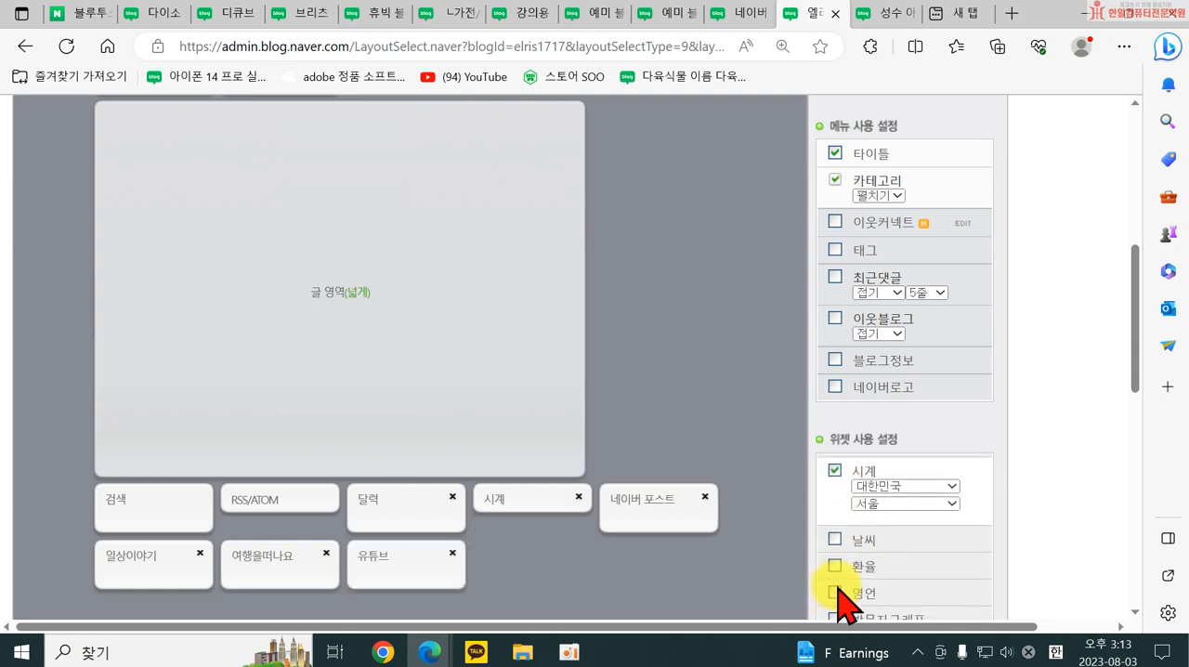
click(836, 541)
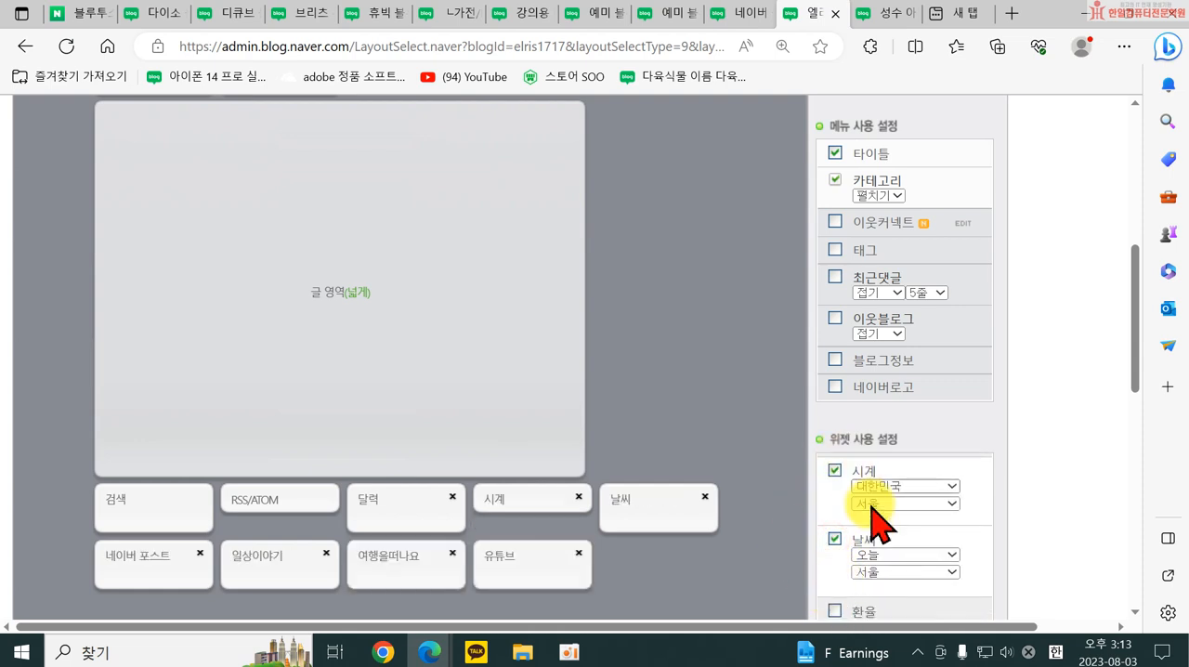
Move the 날씨, 달력 and 시계 widgets from below the post area into the row beside 카테고리.
scroll(876, 535, down, 1)
scroll(873, 563, down, 1)
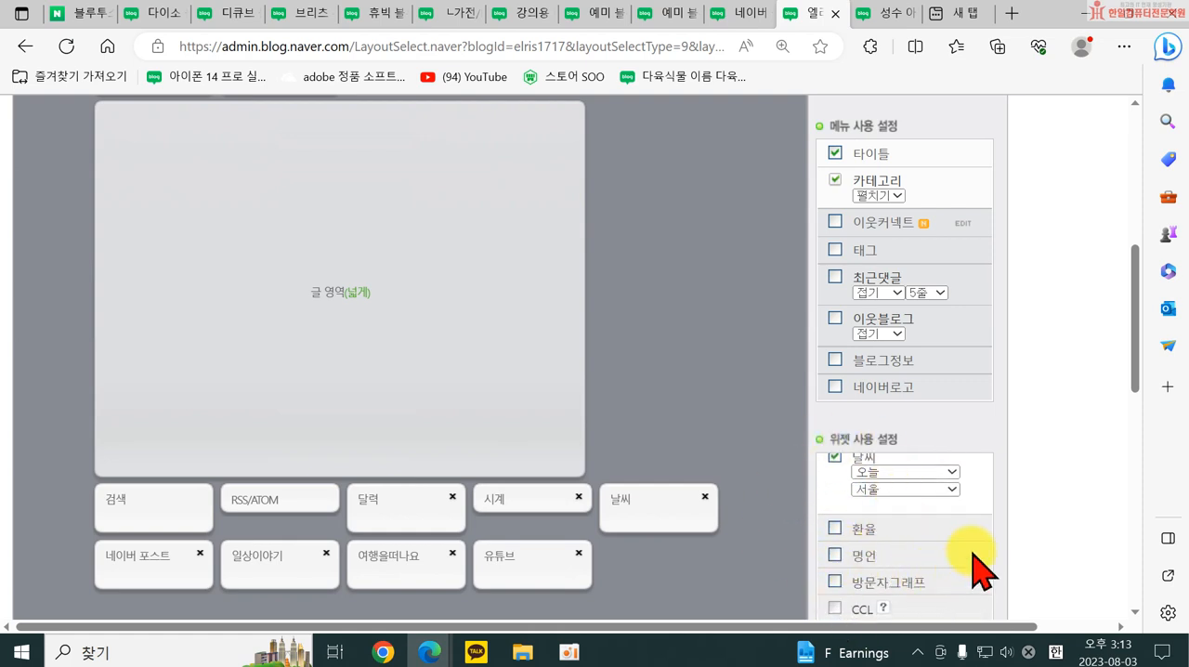
scroll(1062, 478, down, 2)
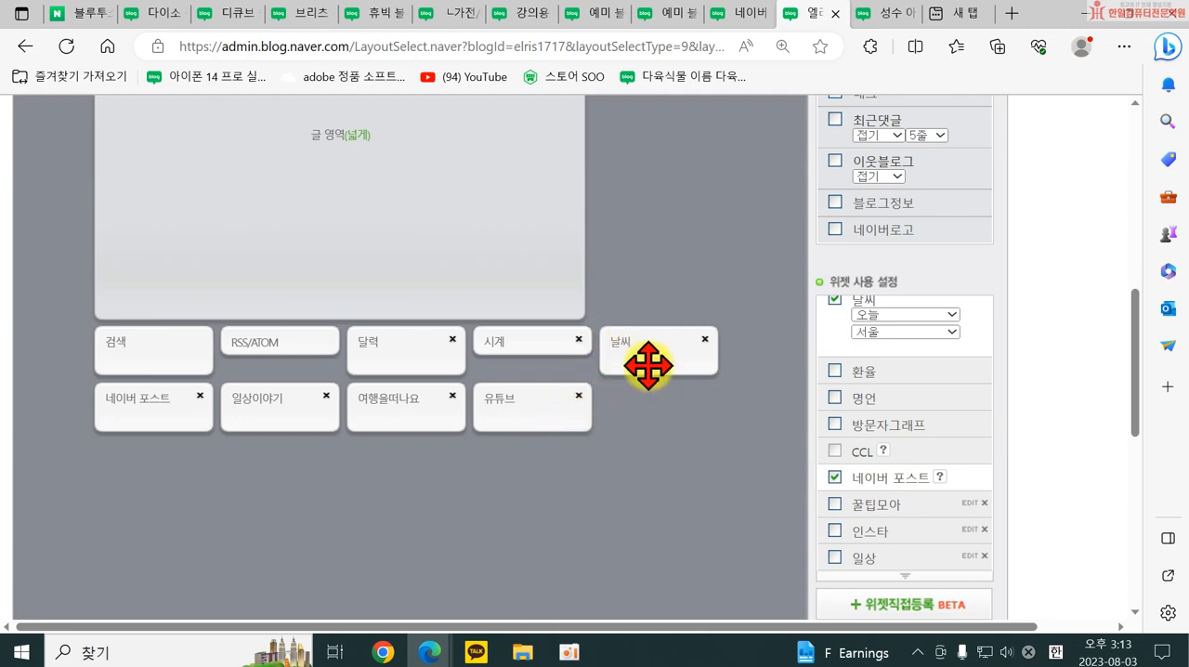
scroll(652, 363, up, 2)
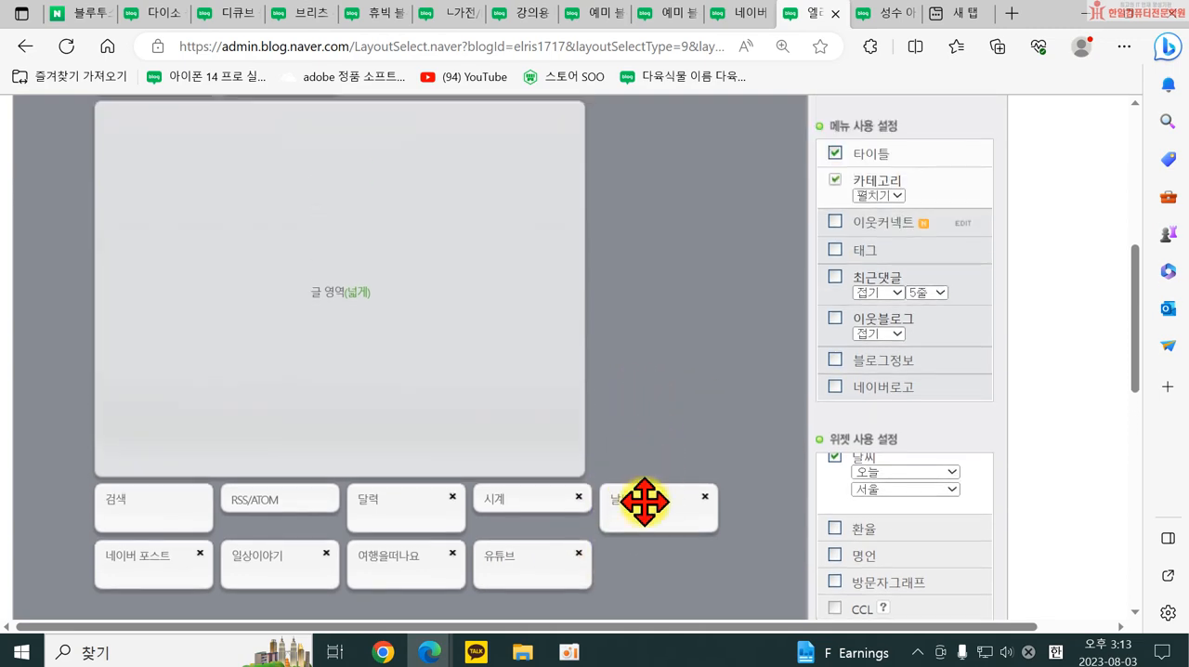
drag(644, 501, 399, 153)
scroll(412, 251, down, 2)
drag(380, 451, 390, 321)
drag(518, 305, 405, 308)
scroll(430, 419, down, 4)
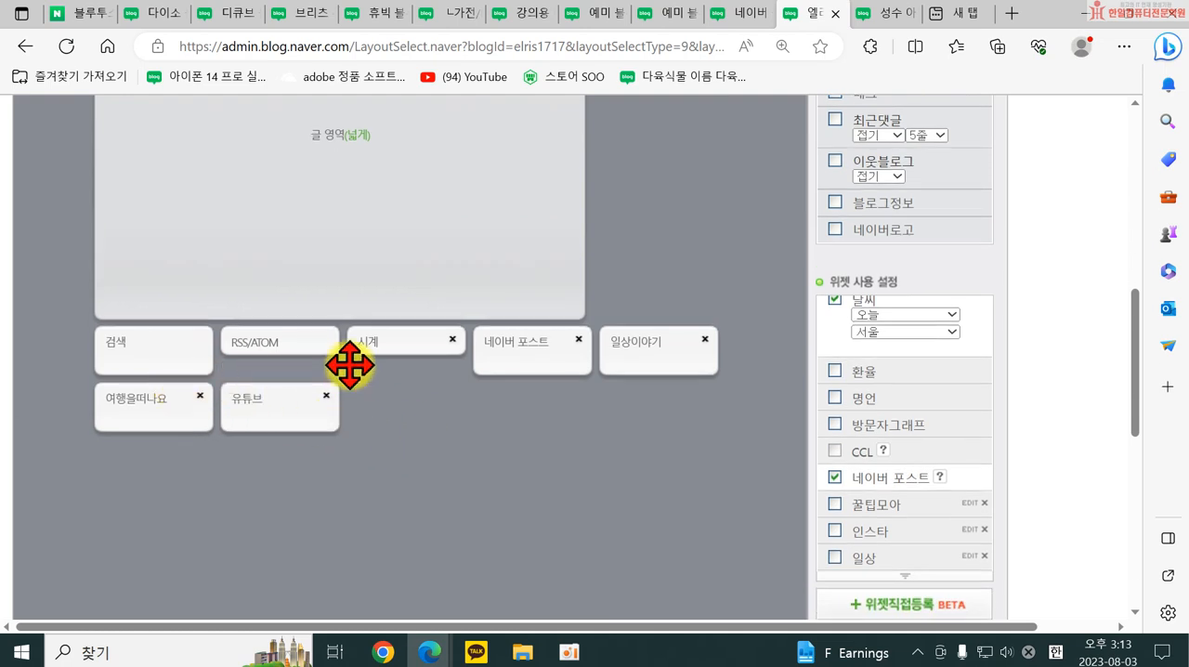
drag(351, 351, 616, 310)
Reorder the widgets above the post area so that 날씨 comes before 달력.
scroll(604, 313, up, 4)
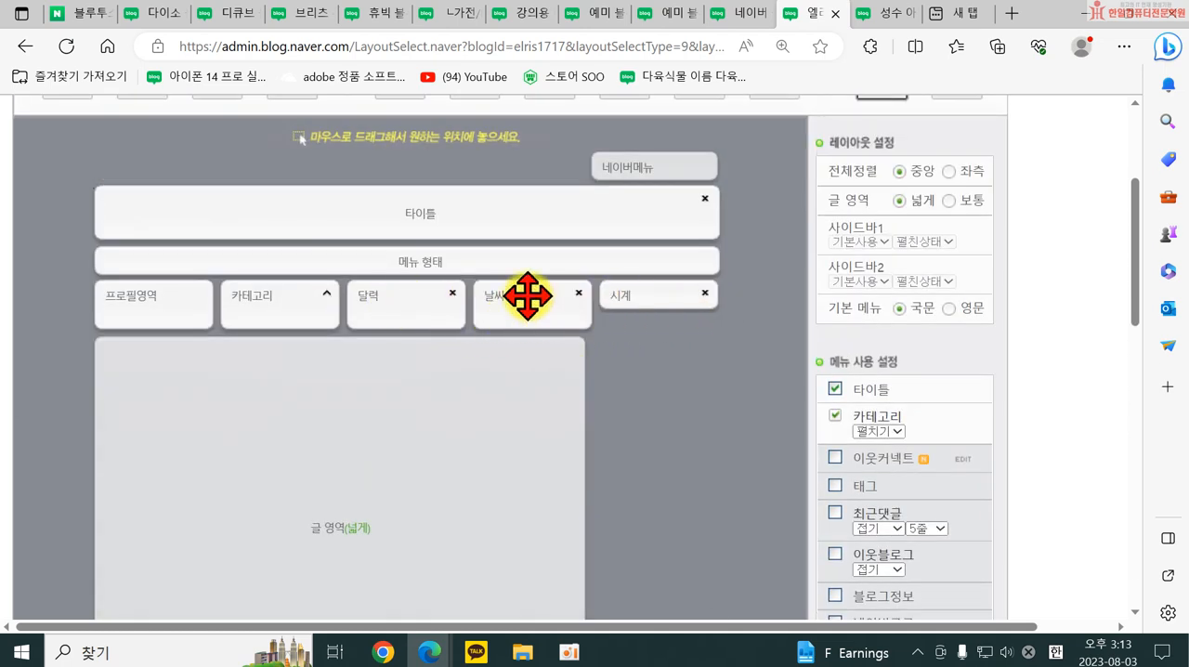
drag(420, 312, 557, 340)
scroll(505, 478, down, 5)
scroll(456, 212, up, 5)
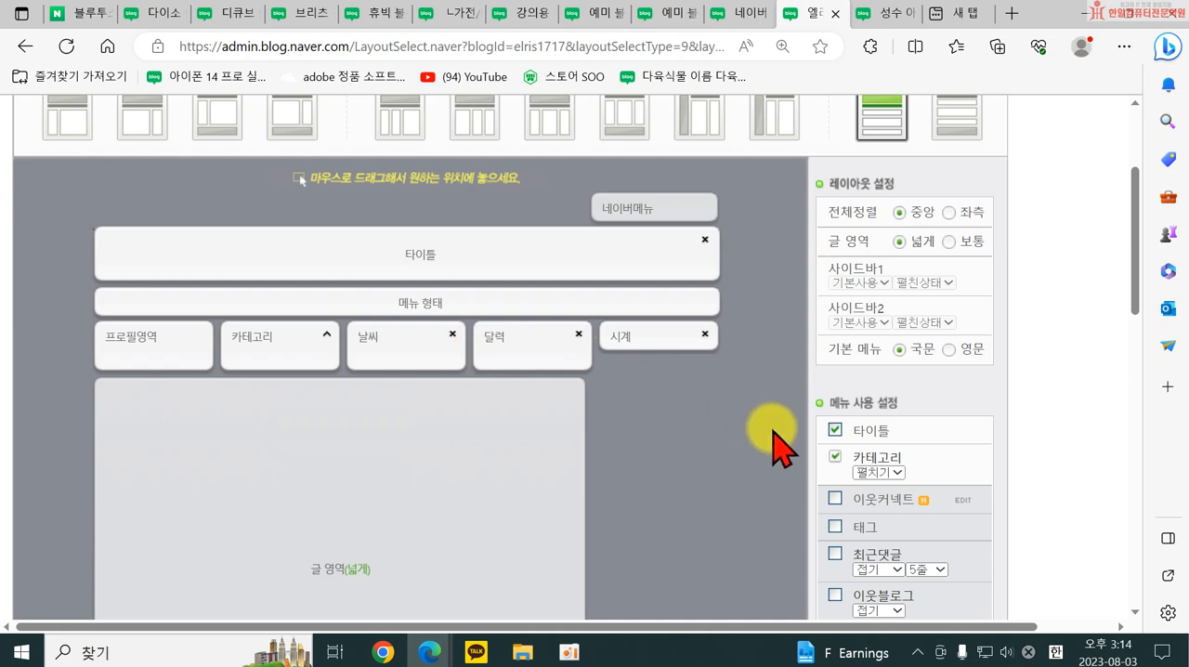
Apply the edited layout to the blog and confirm it.
scroll(781, 434, down, 1)
scroll(780, 434, down, 10)
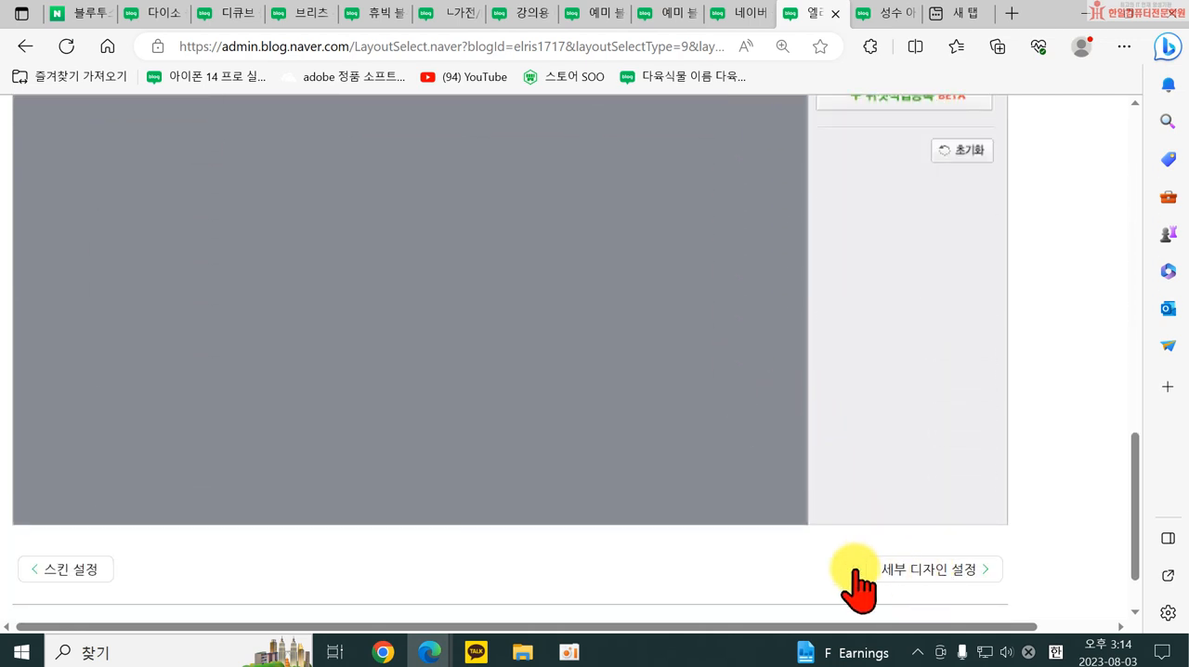
scroll(517, 517, down, 1)
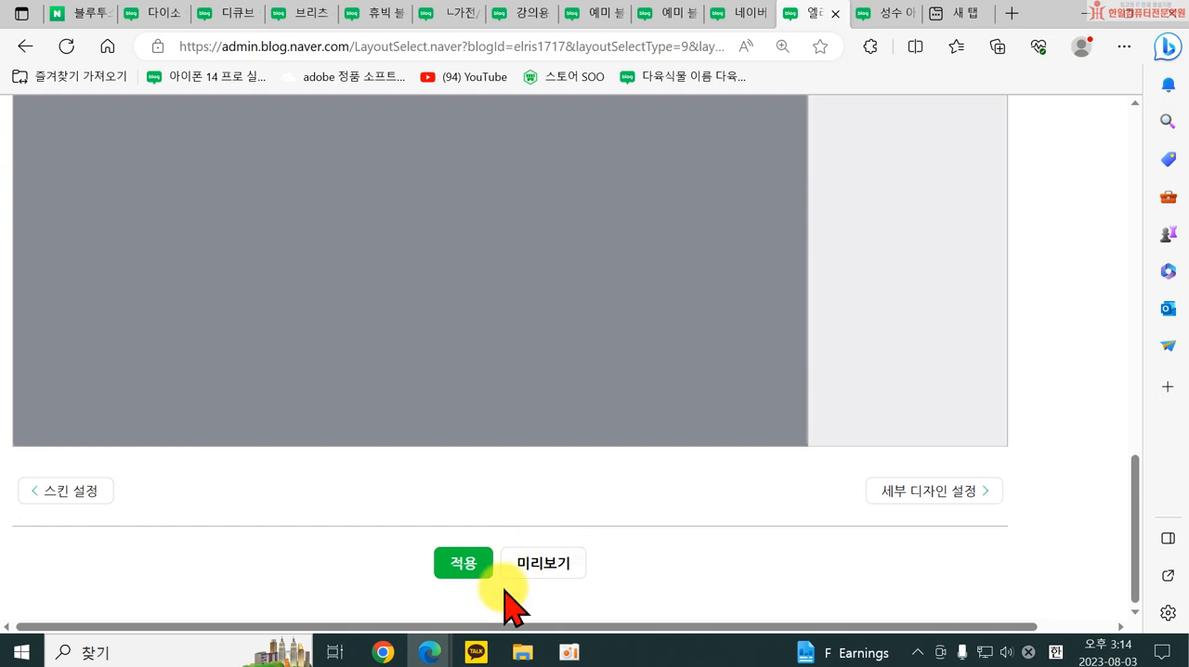
click(462, 567)
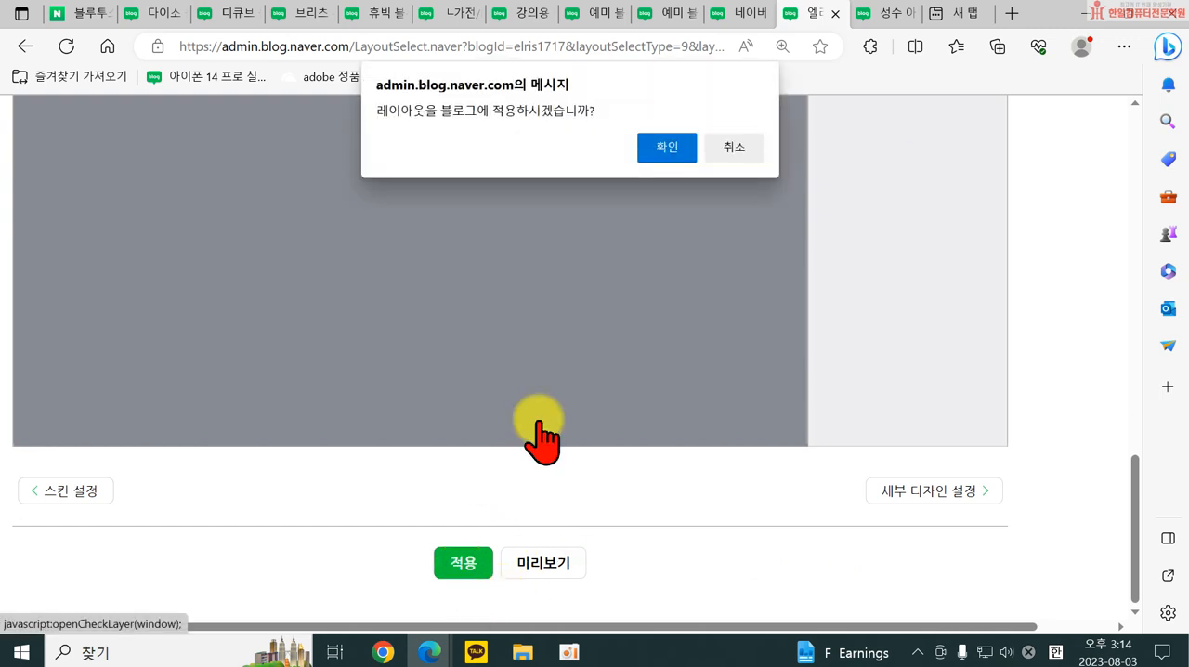
click(667, 148)
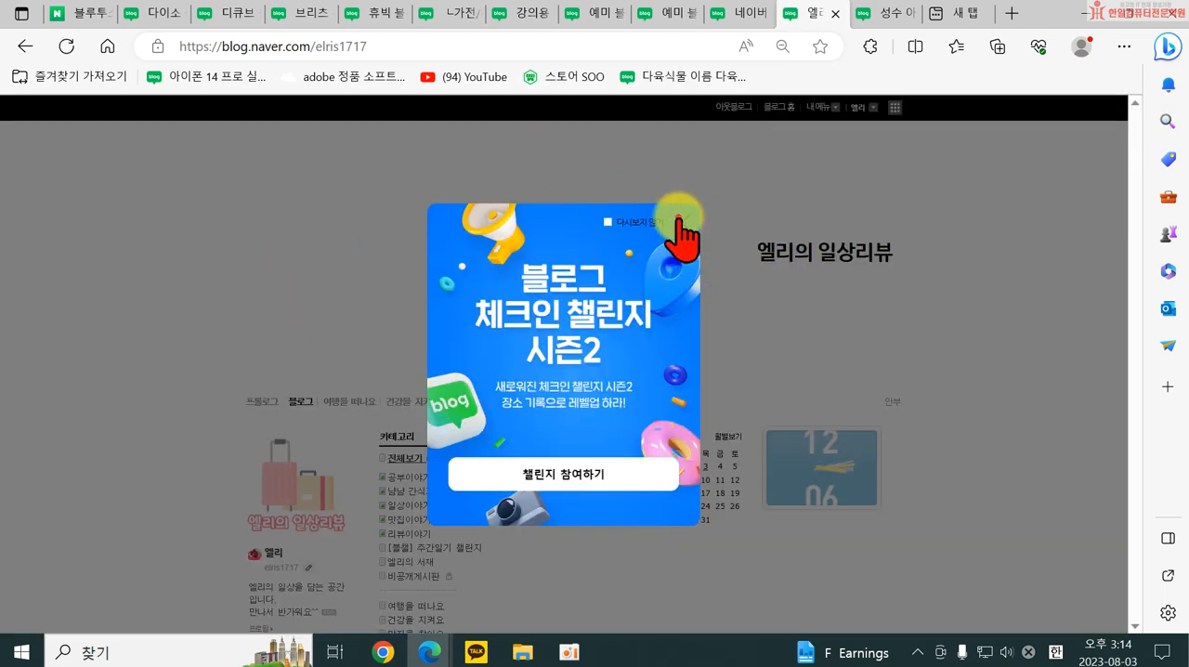
Examine the blog's front page, checking the title area, the widget row under the menu and the posts below.
click(679, 222)
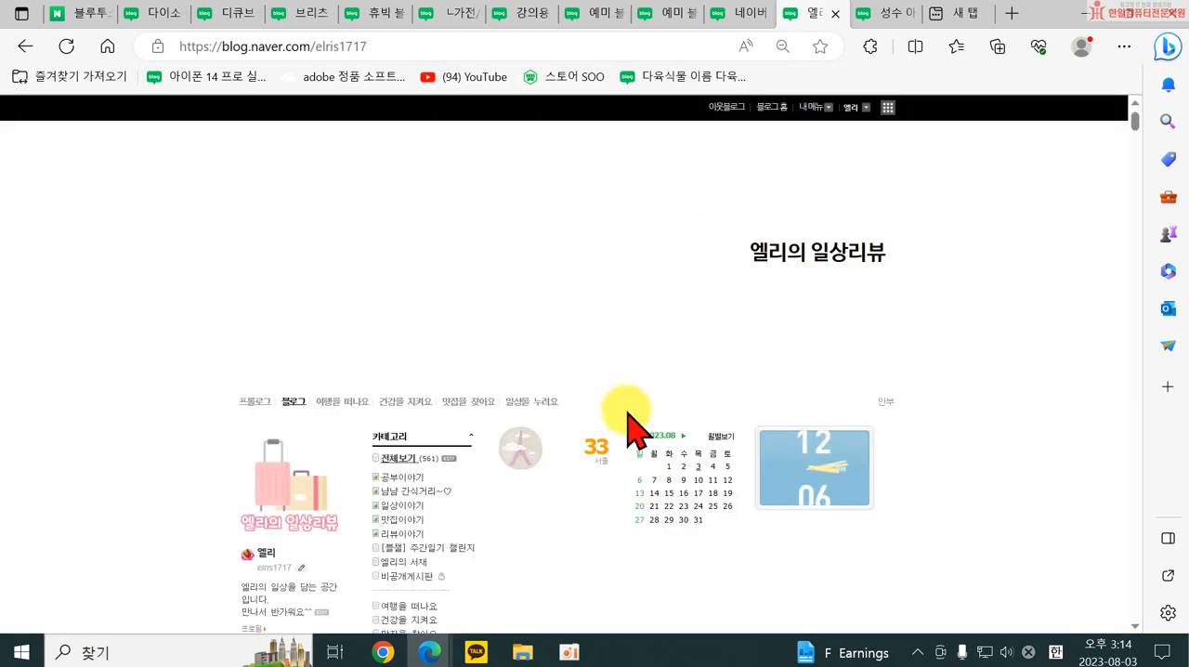
scroll(337, 351, down, 2)
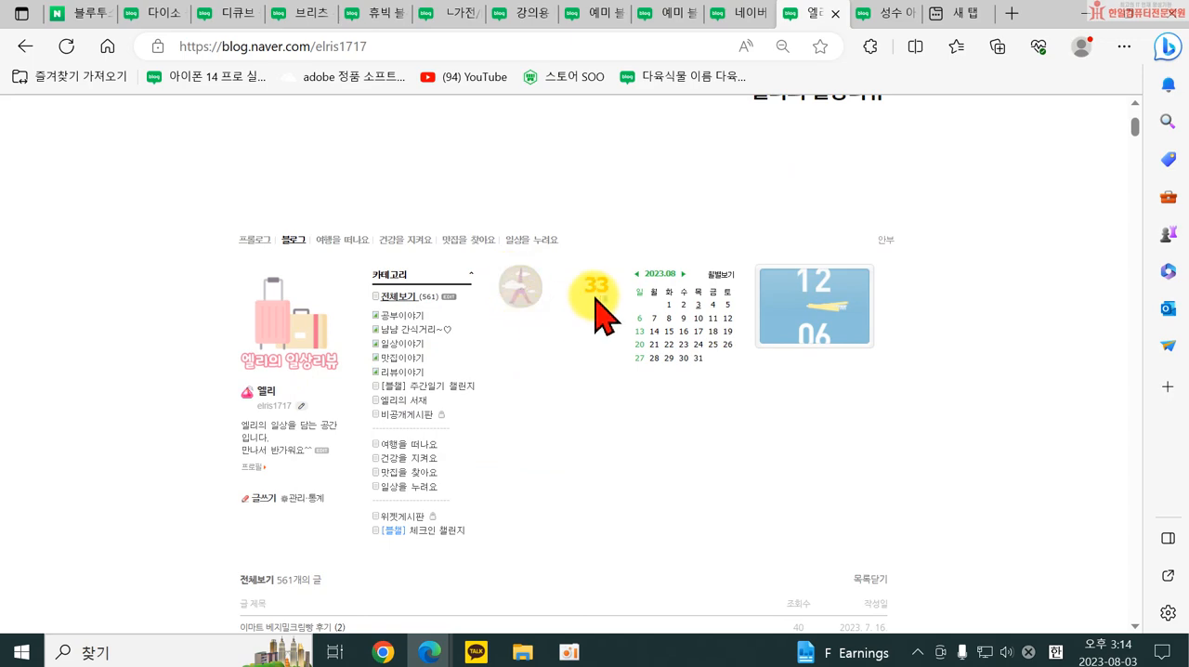
scroll(856, 340, down, 3)
scroll(837, 335, down, 5)
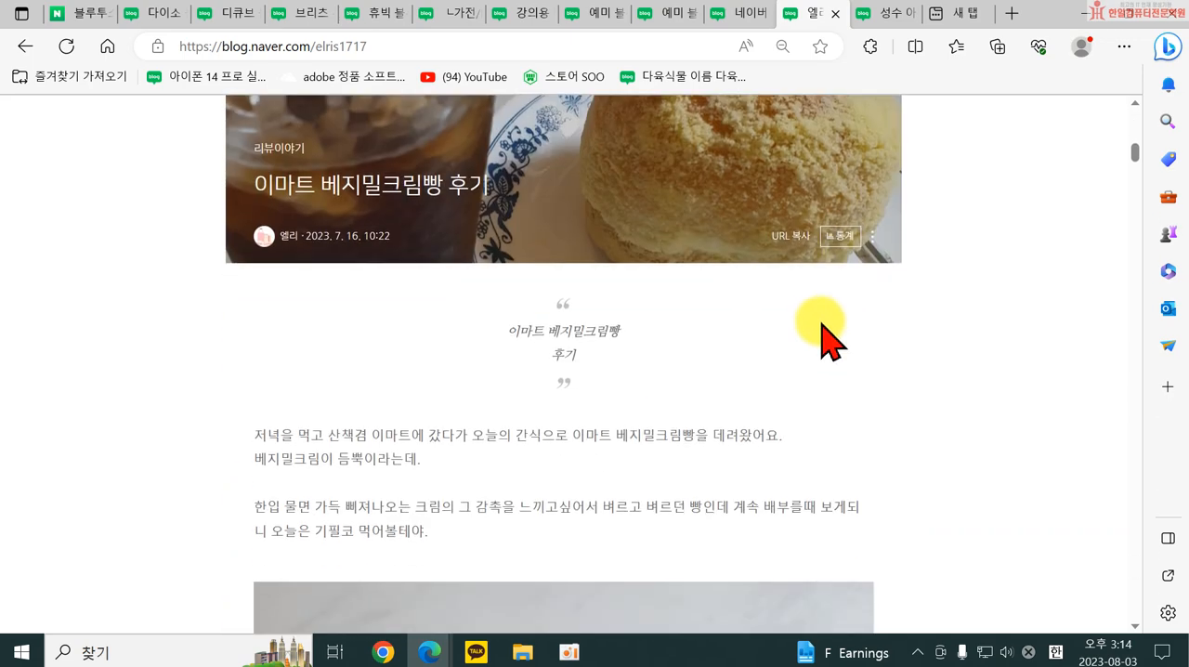
scroll(808, 332, up, 10)
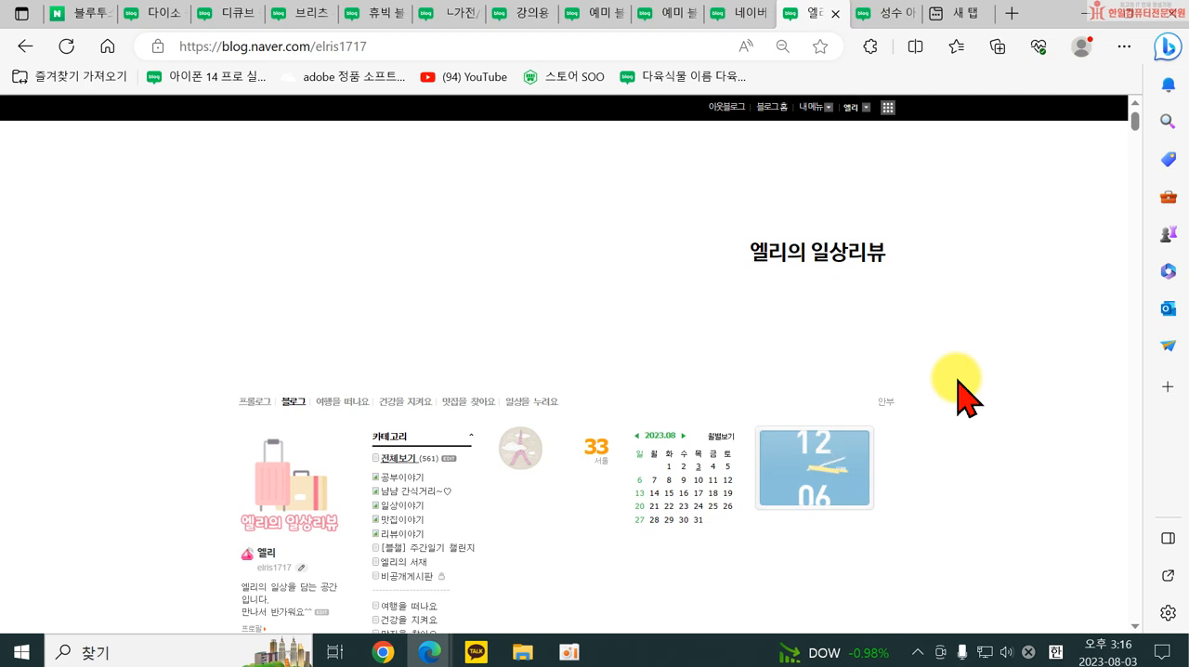
scroll(651, 398, down, 1)
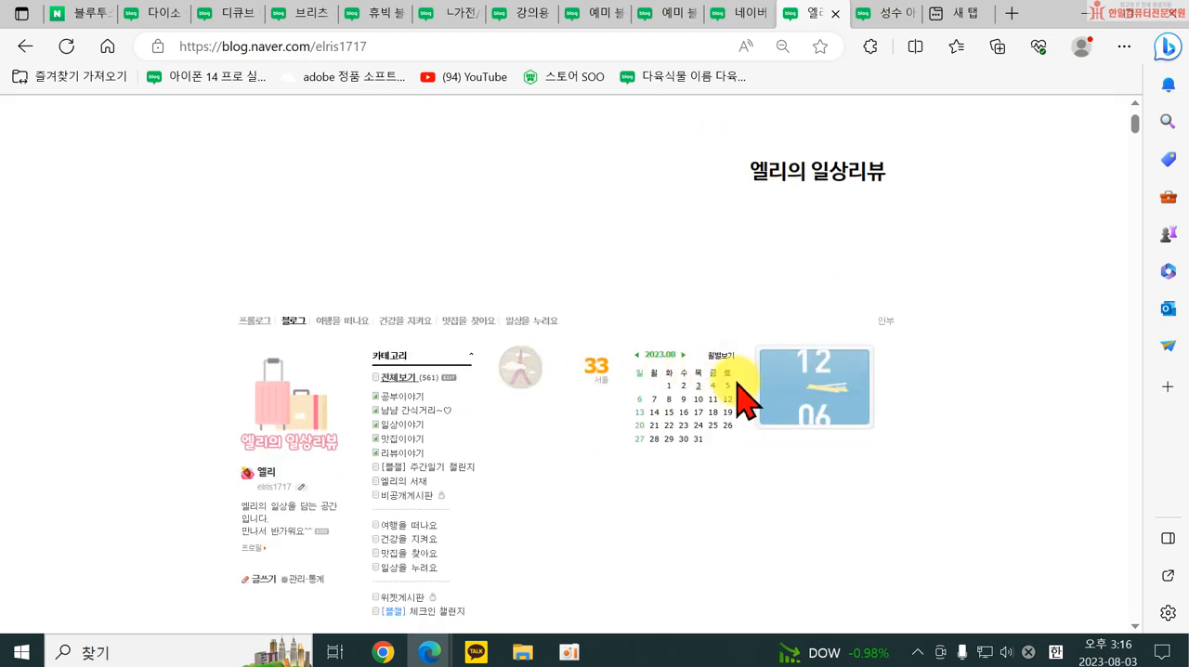
scroll(740, 409, down, 2)
scroll(347, 399, up, 3)
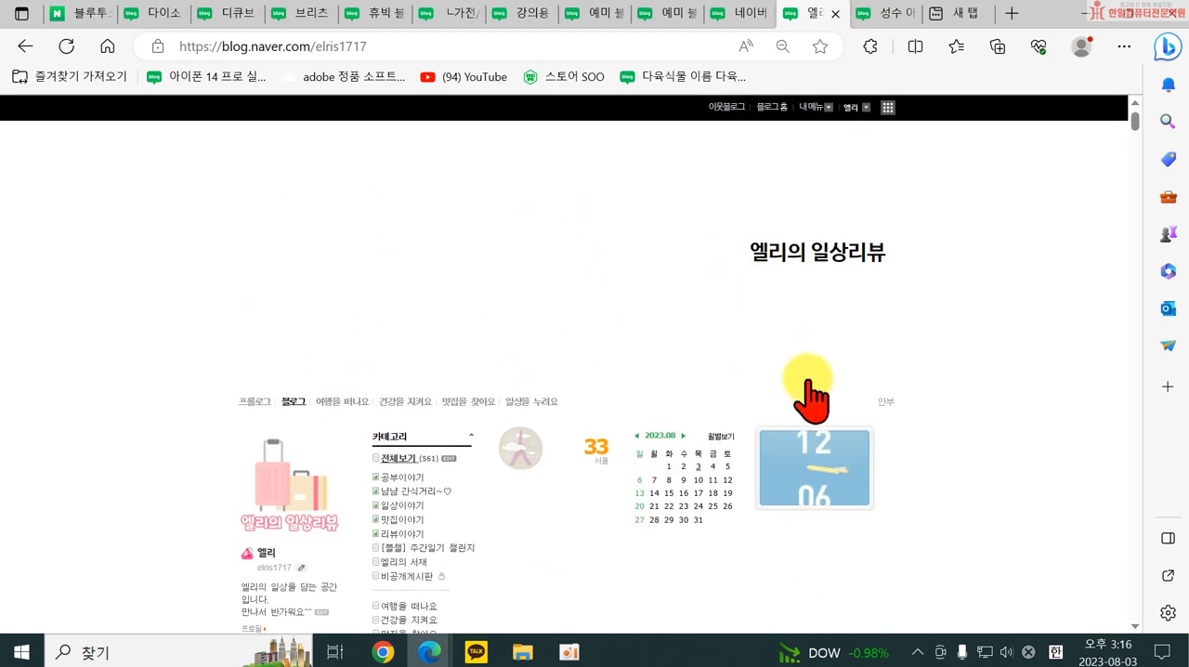
Open the category management page from the blog's 카테고리 list and close its tab.
scroll(809, 437, down, 1)
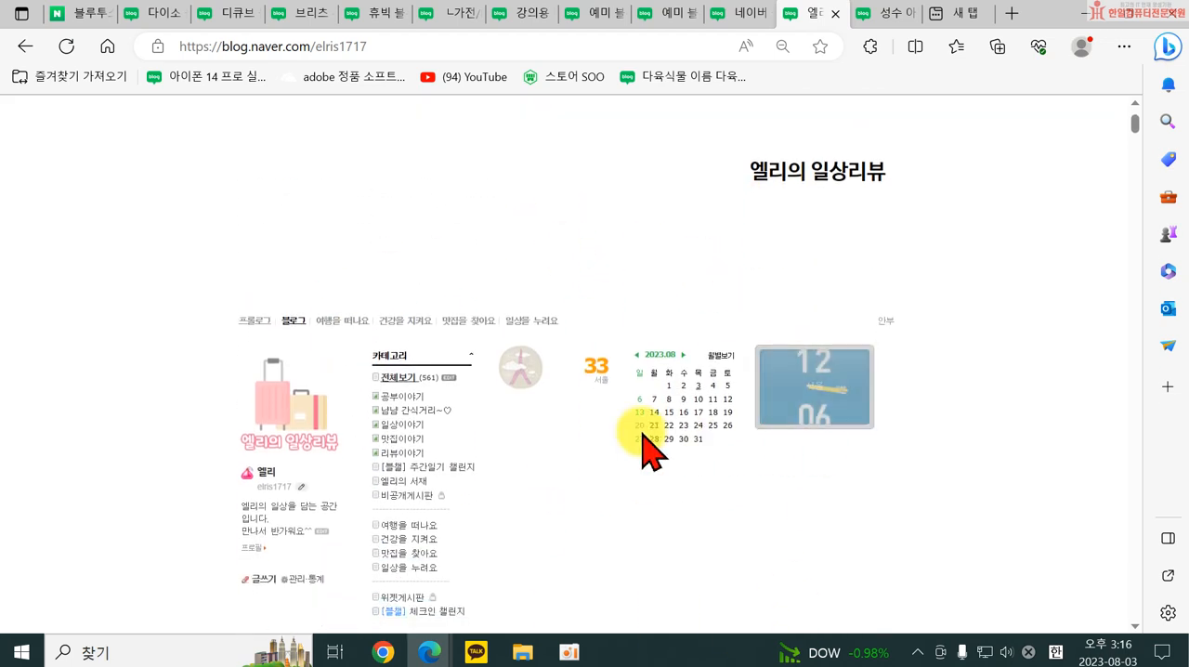
click(448, 378)
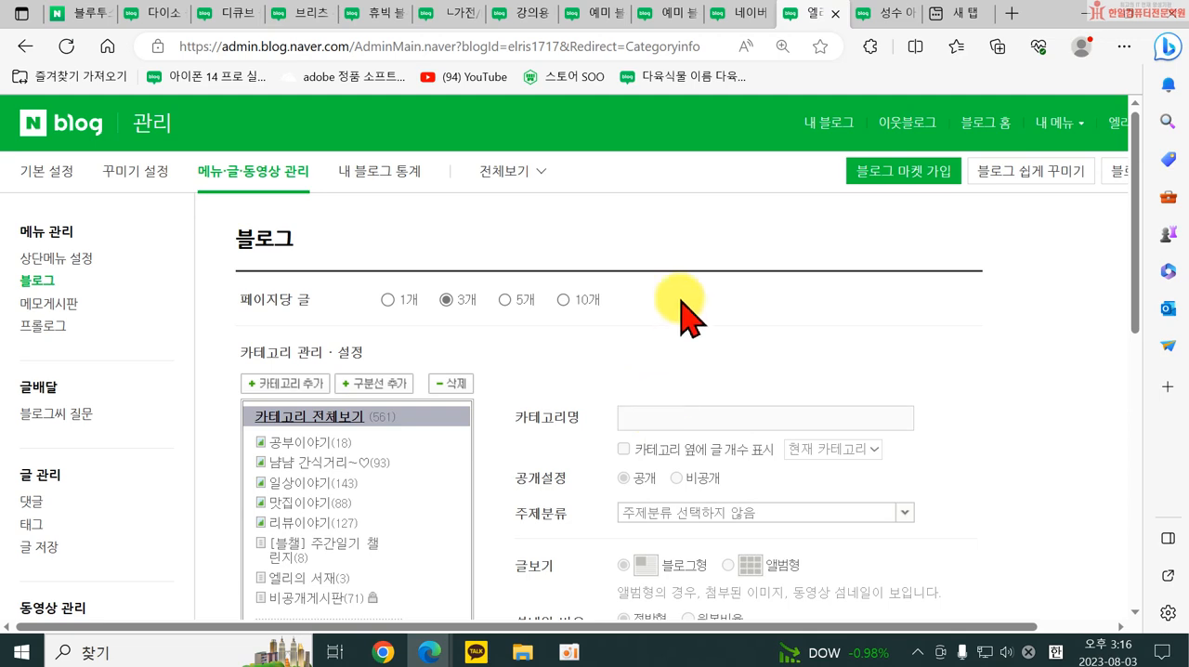
click(839, 15)
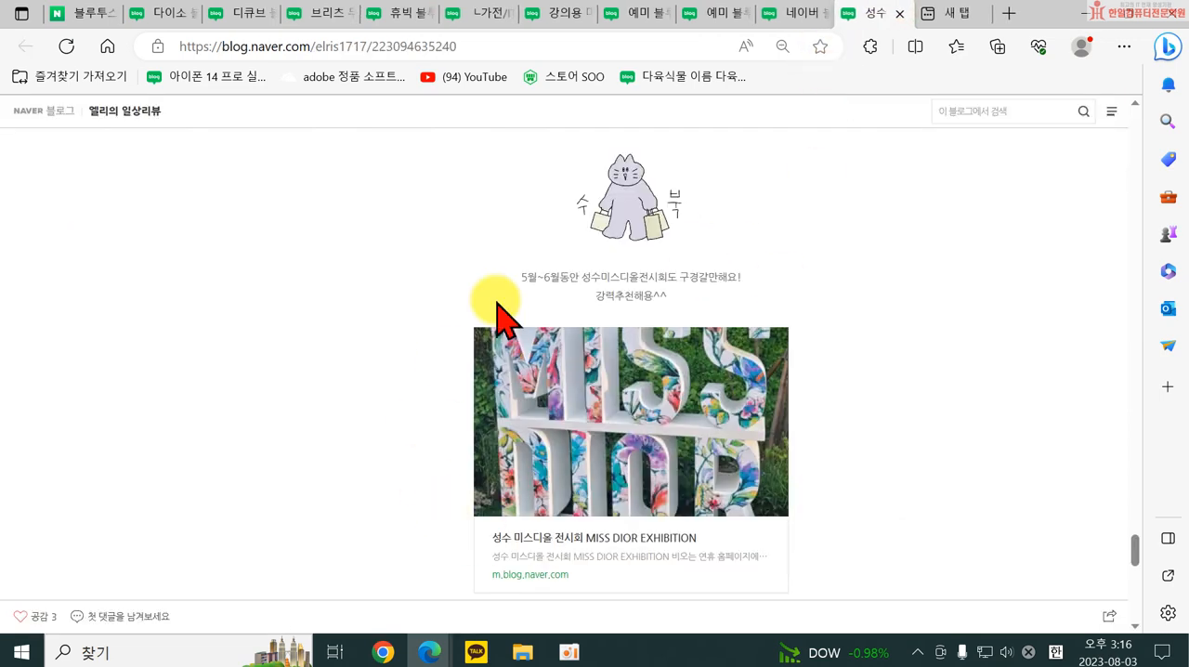
From the own blog's post page, open the blog's 관리 page and go to 블로그 under 메뉴·글·동영상 관리.
scroll(771, 433, up, 10)
drag(1142, 491, 1148, 96)
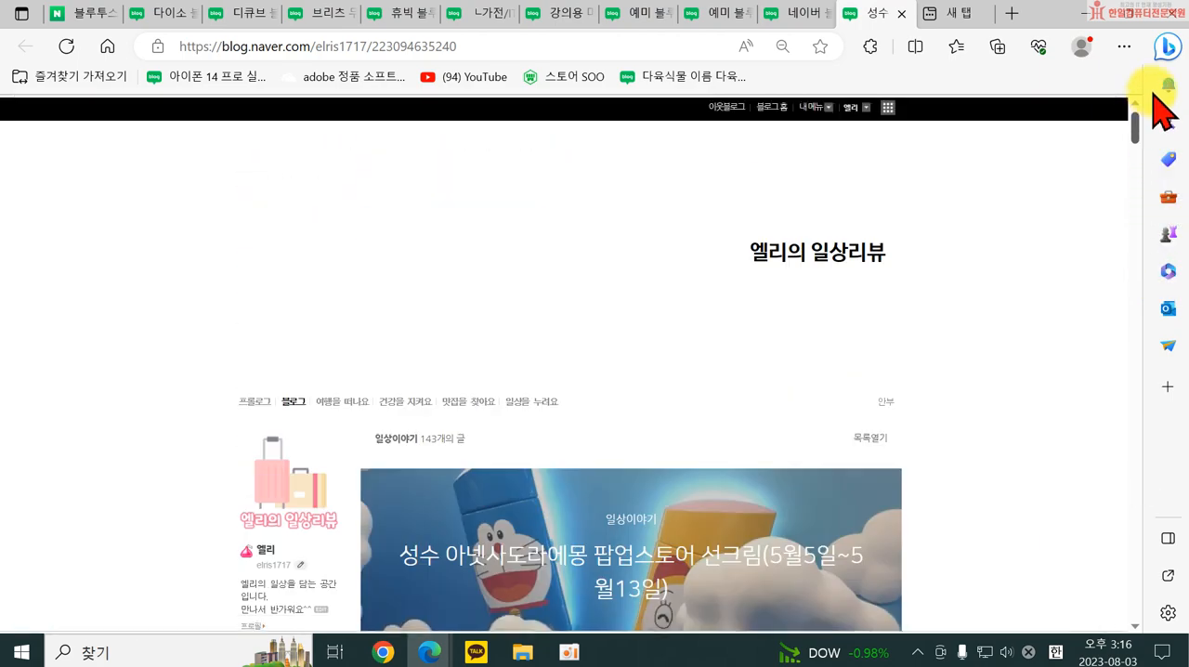
click(825, 107)
click(806, 164)
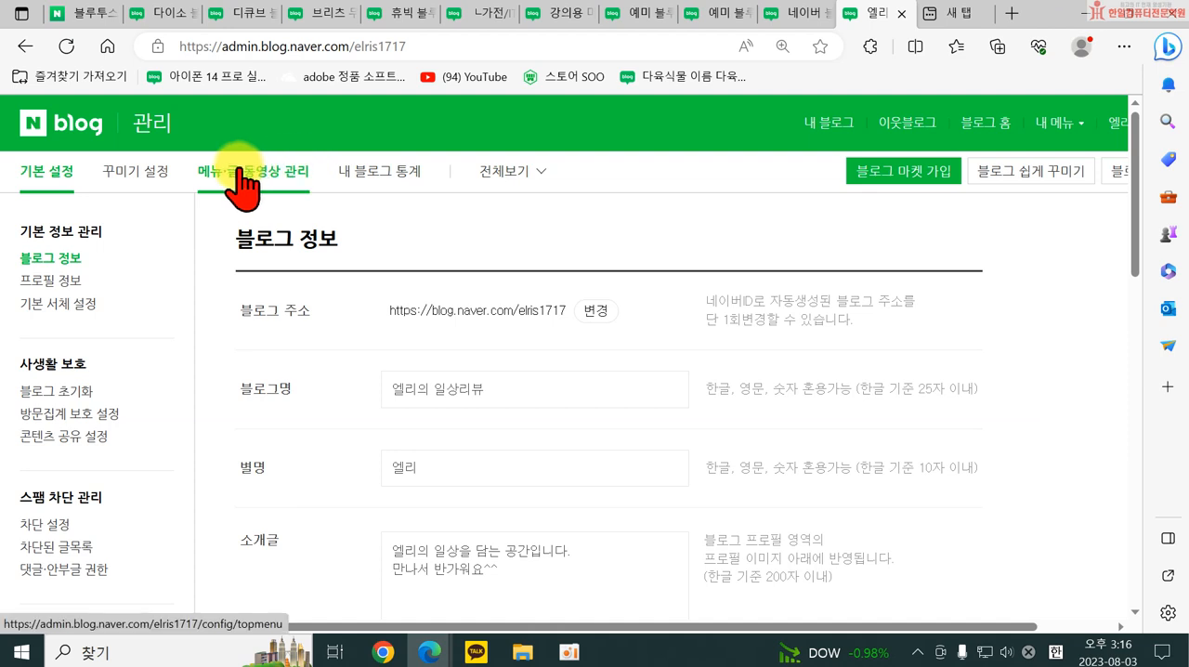
click(217, 182)
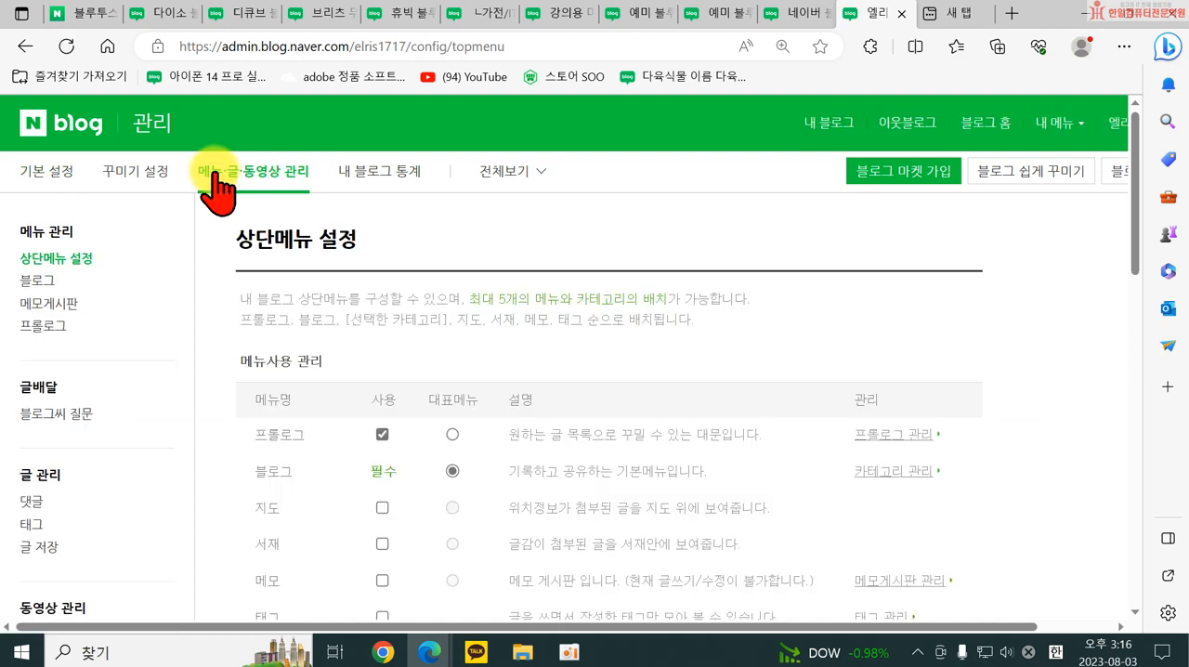
click(41, 271)
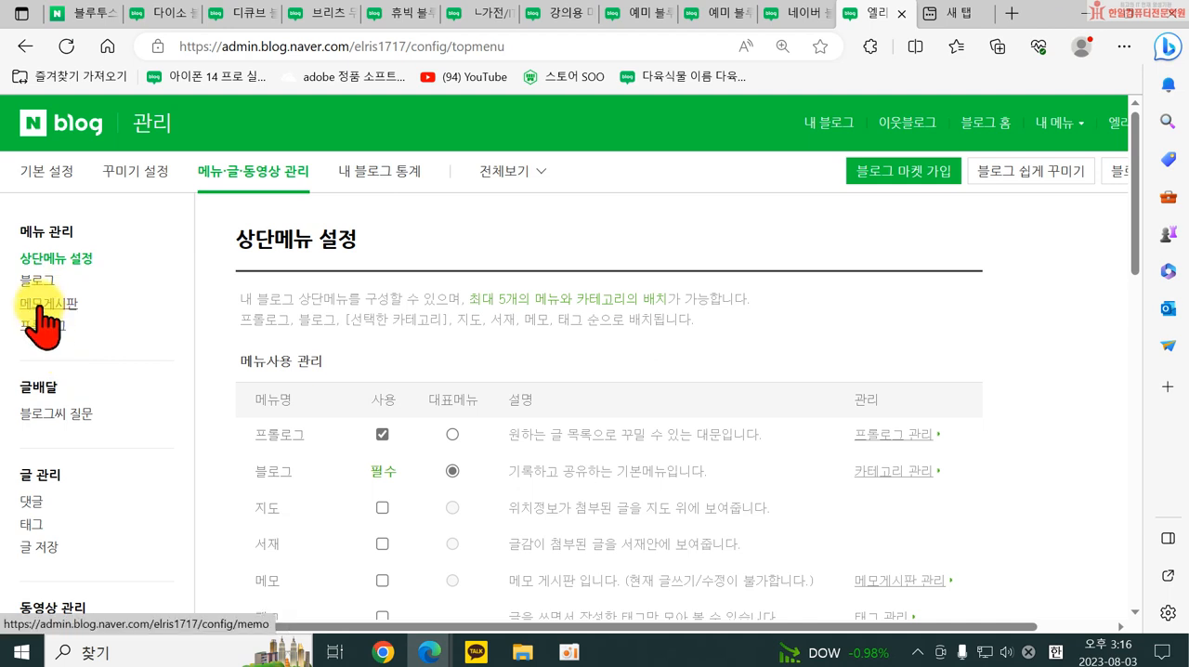
click(33, 279)
click(776, 518)
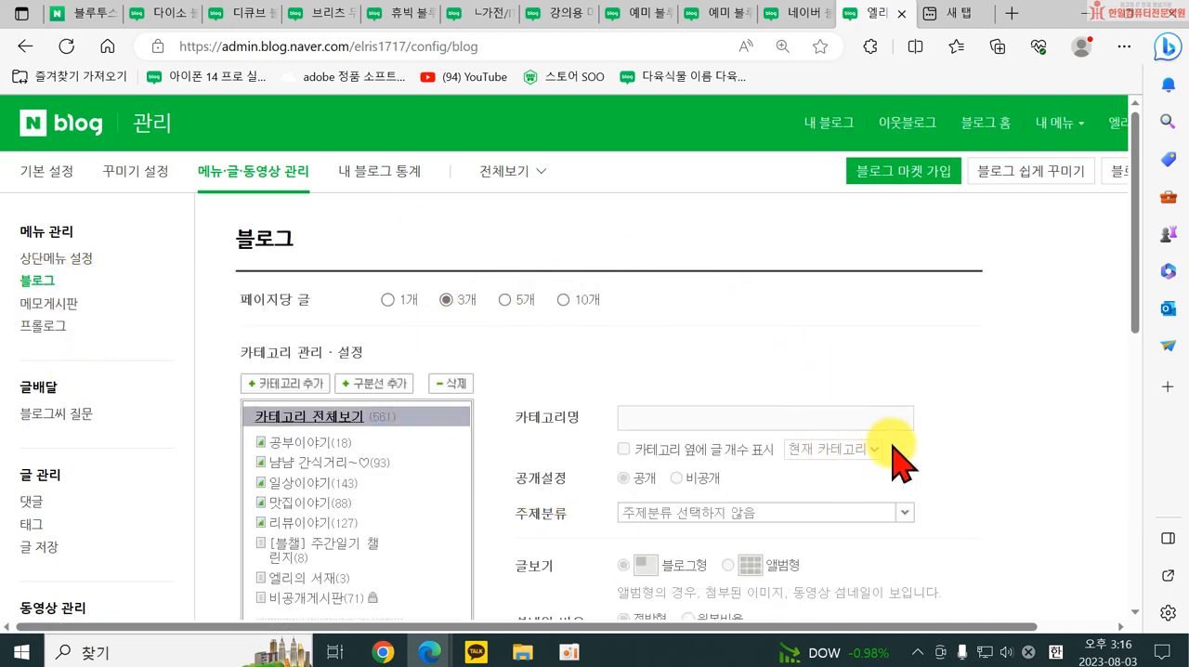
Go back to the own blog, dismiss the challenge pop-up and open category management from its 카테고리 list.
scroll(894, 464, down, 2)
scroll(902, 467, up, 2)
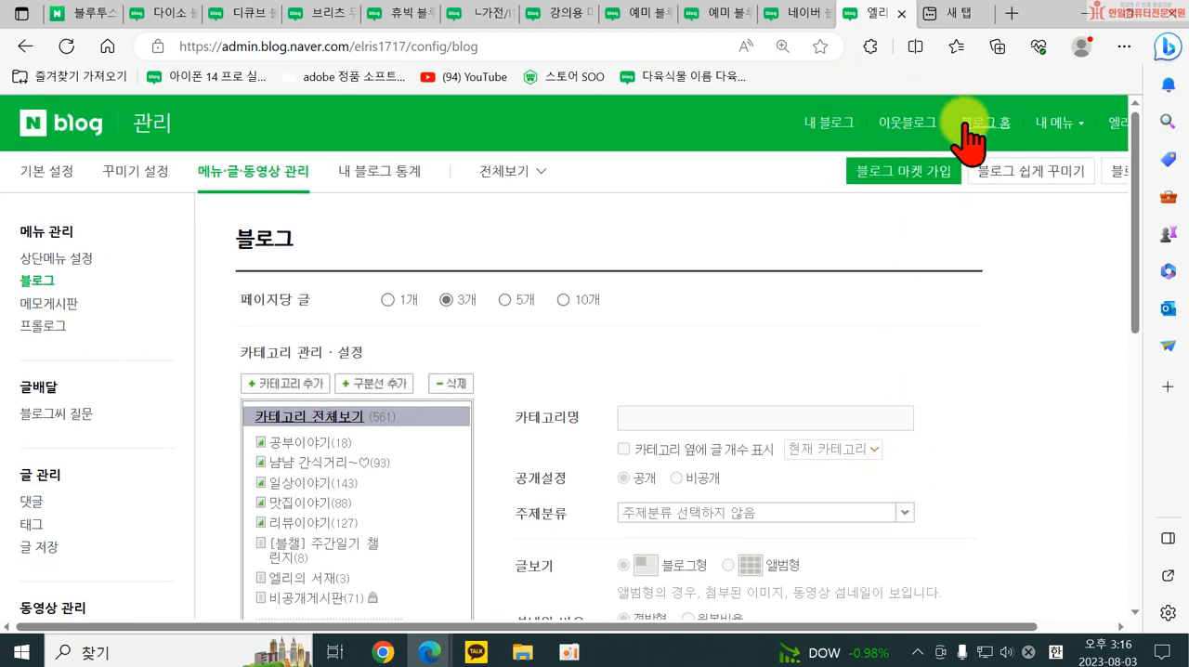
click(826, 124)
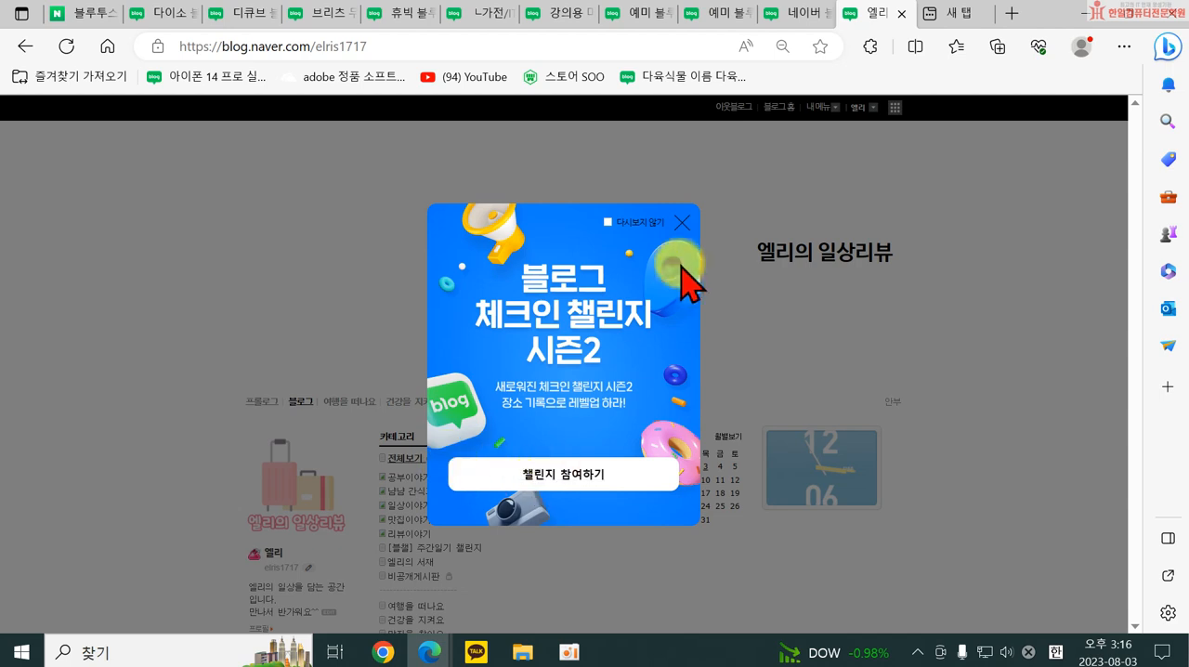
click(681, 223)
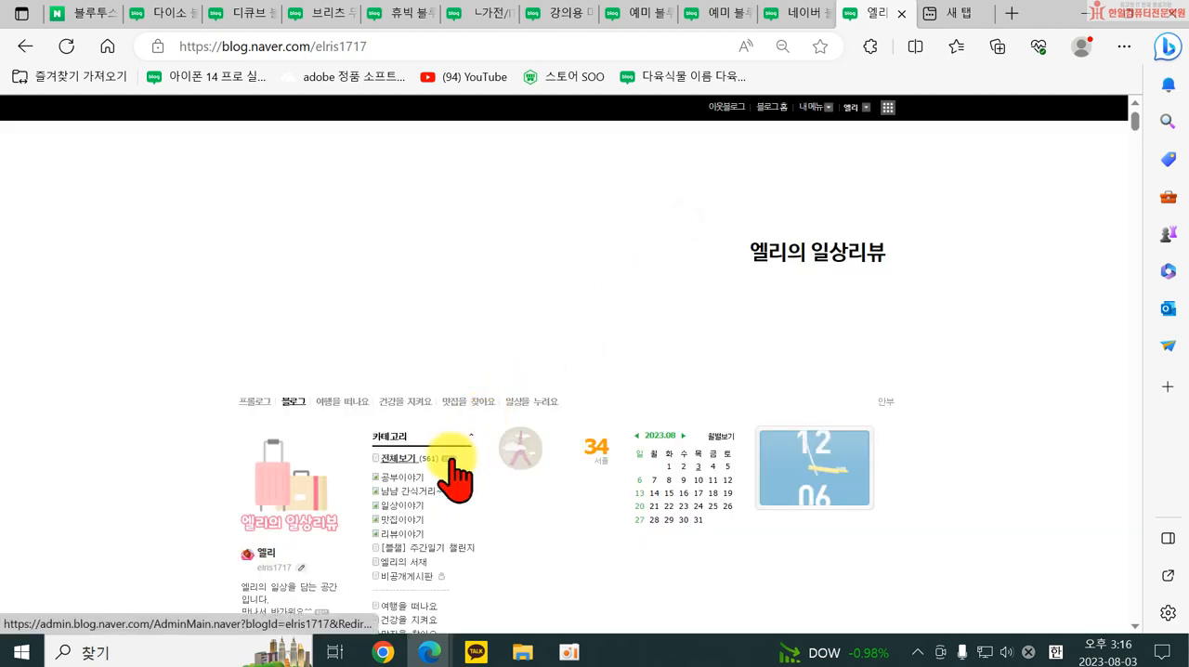
click(452, 458)
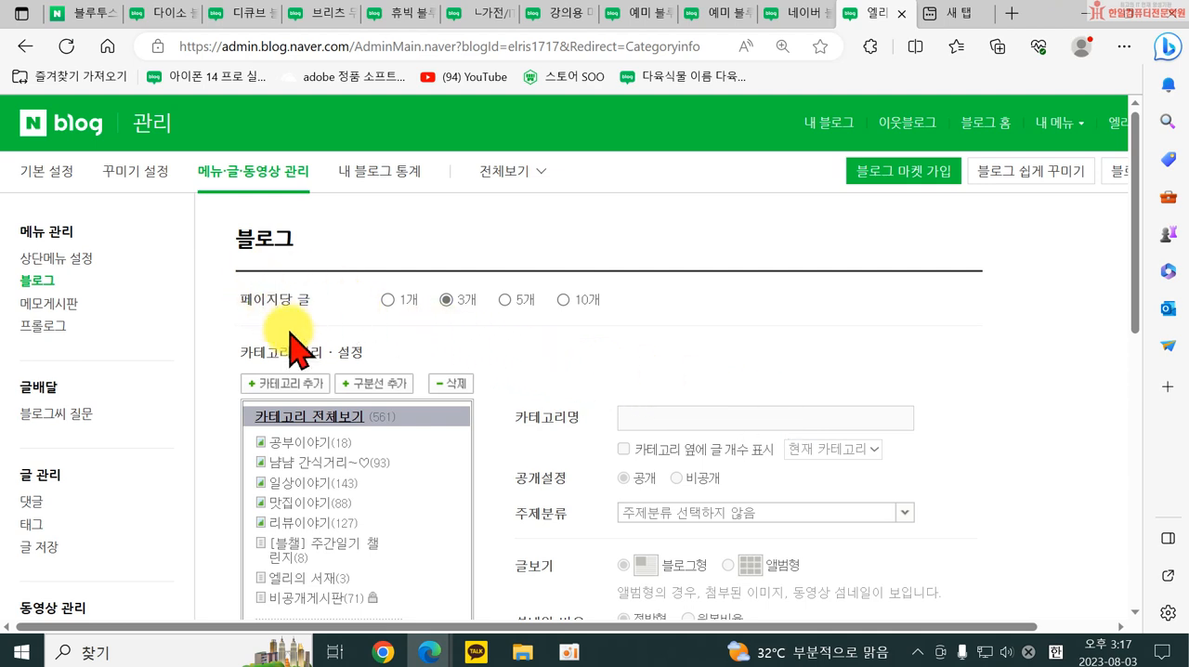
Add a new category with the default name 게시판 at the end of the category list.
scroll(372, 357, down, 1)
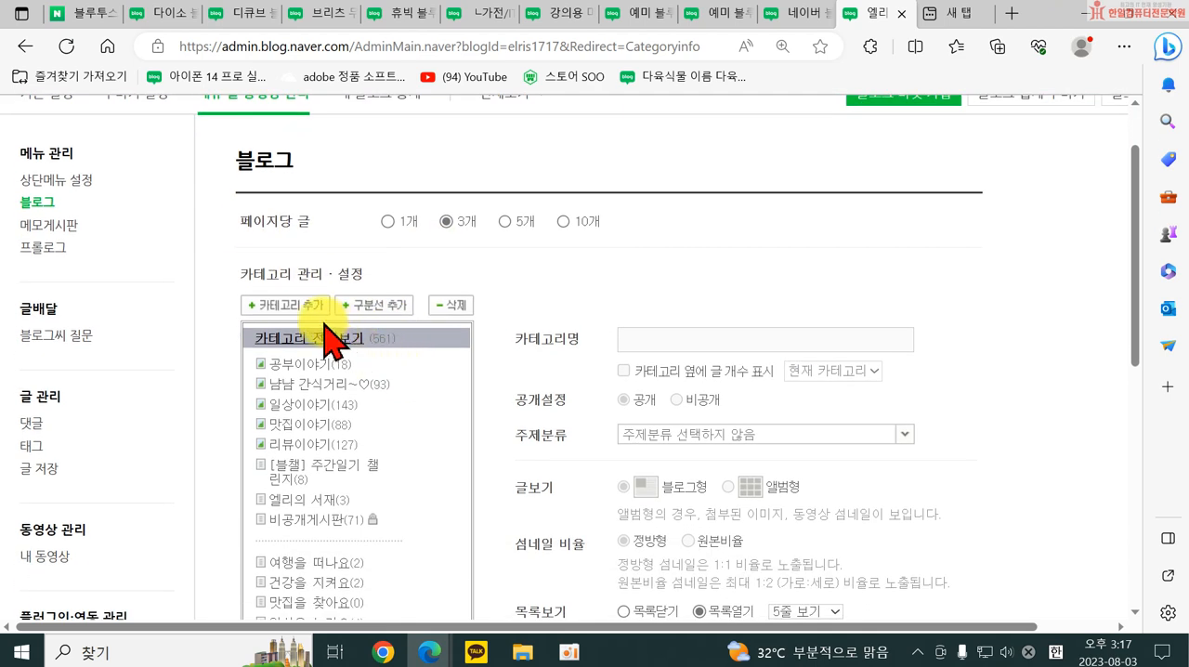
click(299, 309)
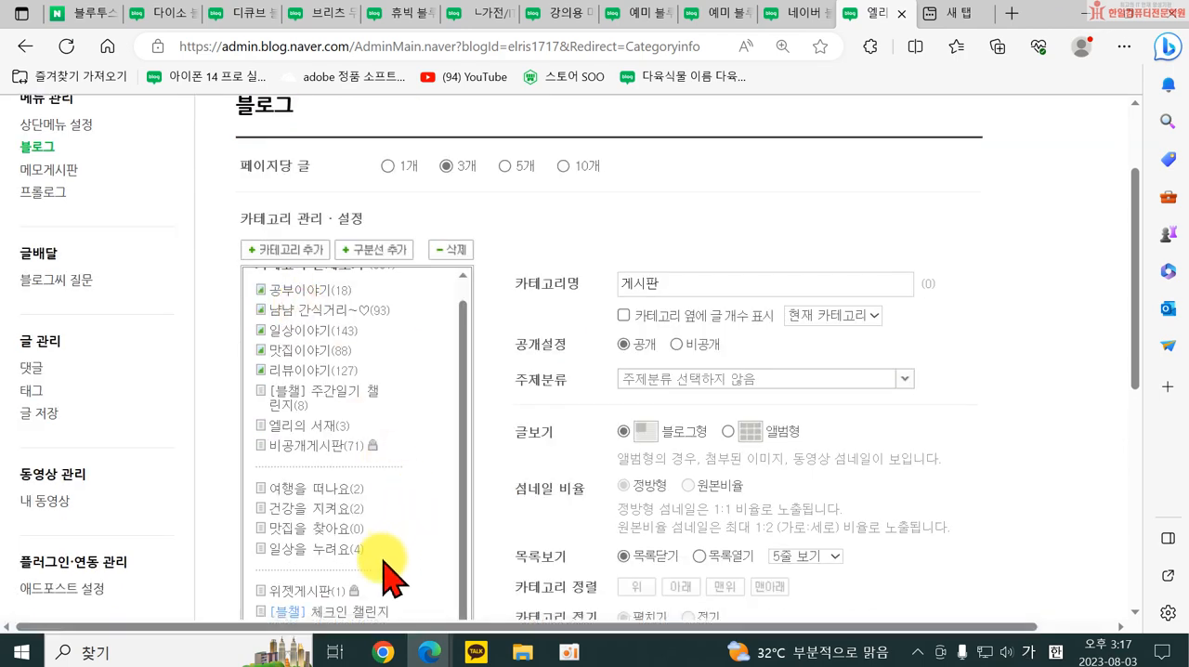
scroll(372, 557, down, 4)
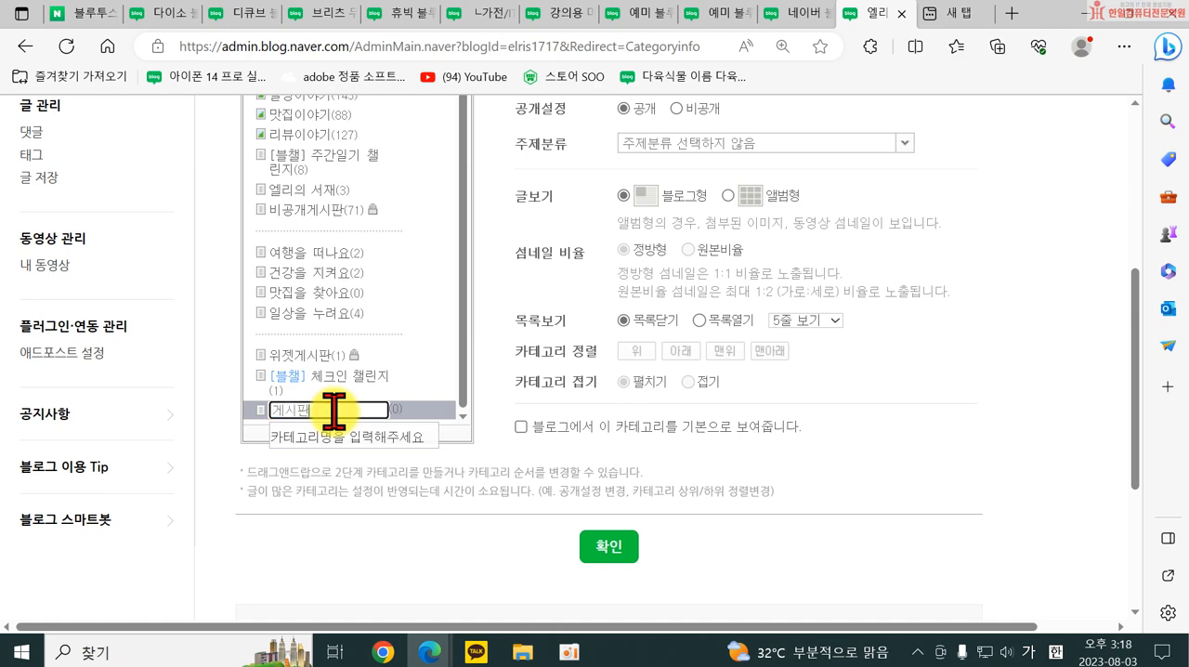
click(257, 414)
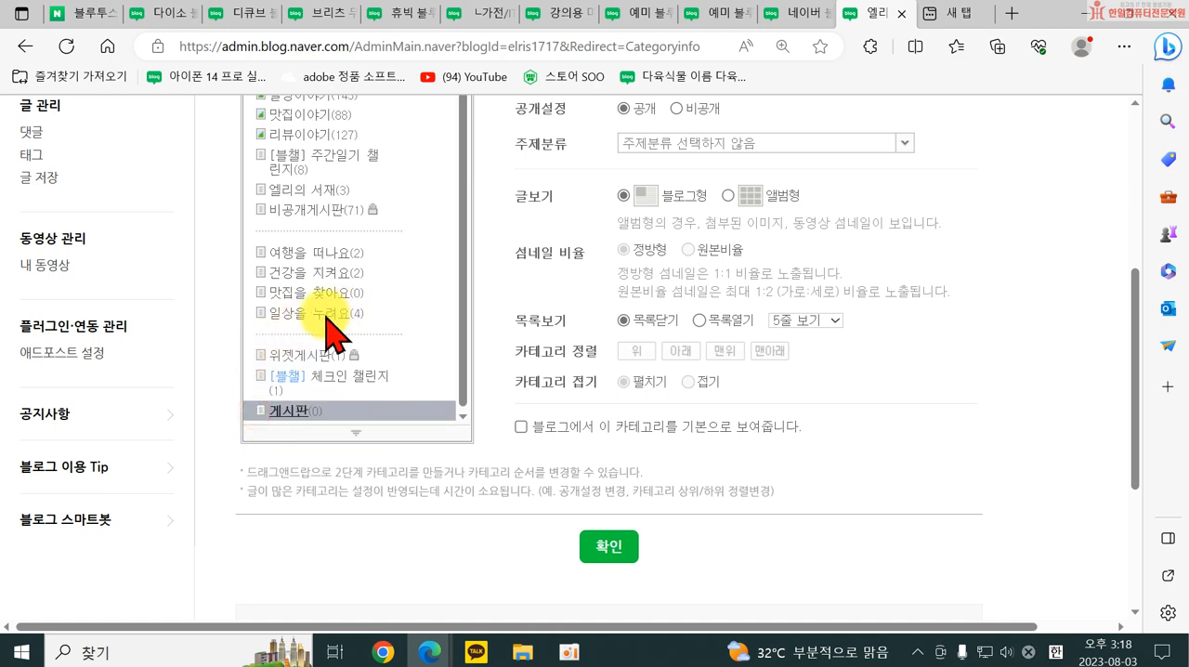
Delete the category 여행을 떠나요 together with its posts.
click(325, 255)
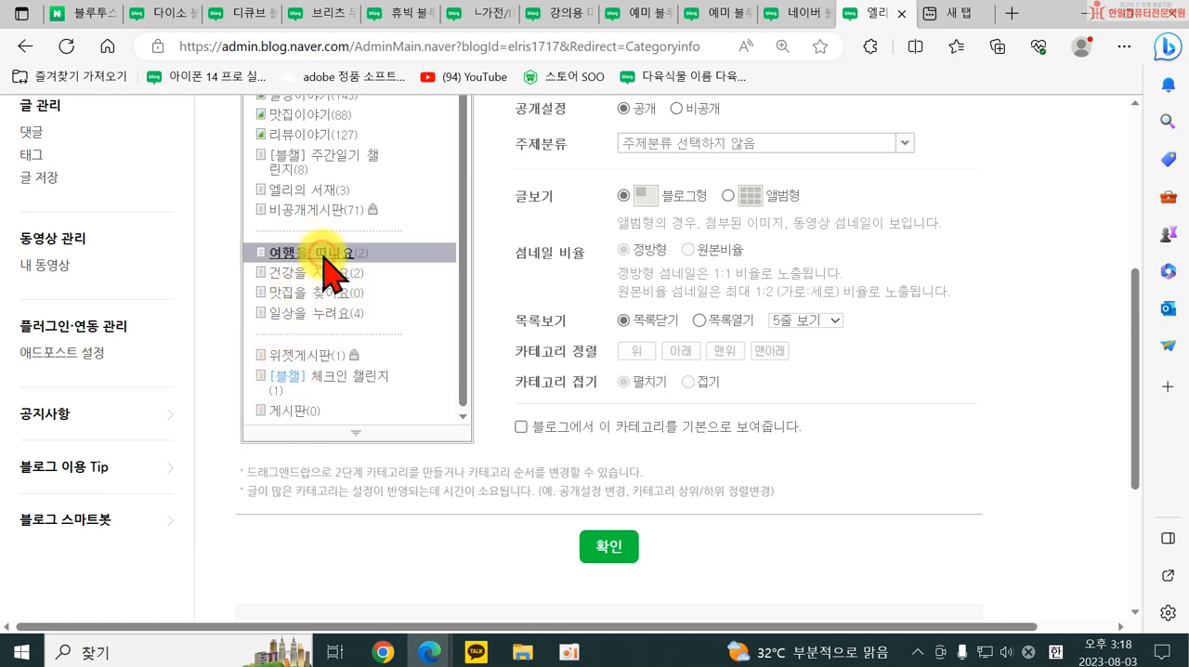
right_click(324, 254)
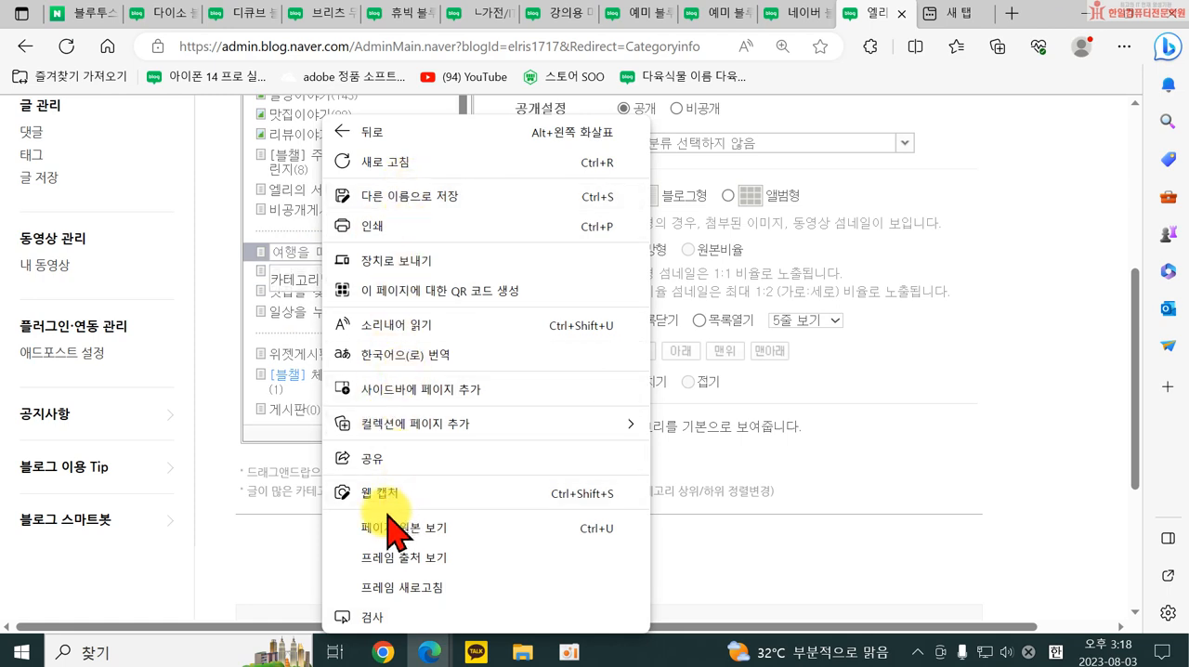
click(278, 275)
click(422, 368)
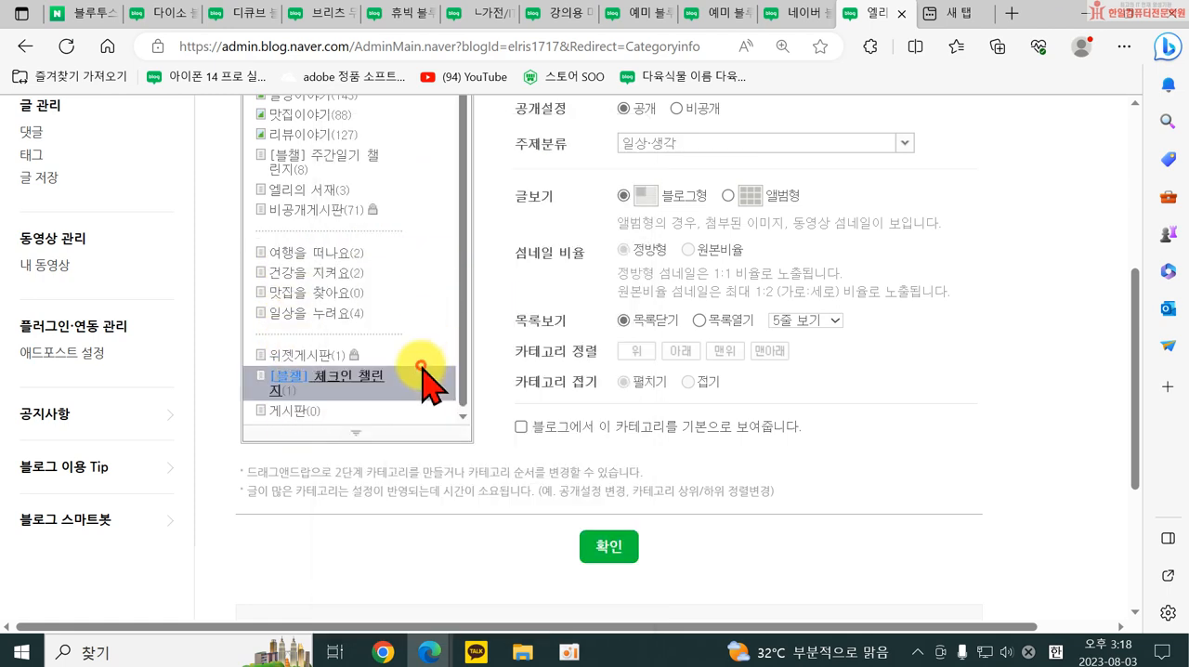
click(316, 263)
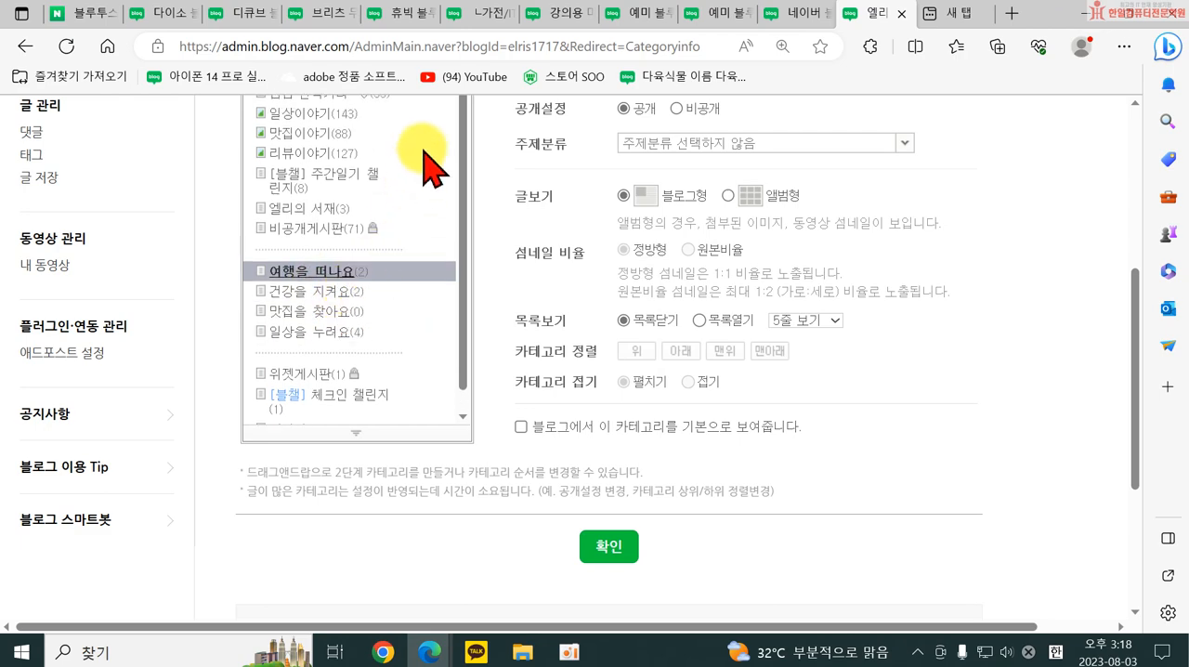
scroll(424, 148, up, 4)
click(450, 326)
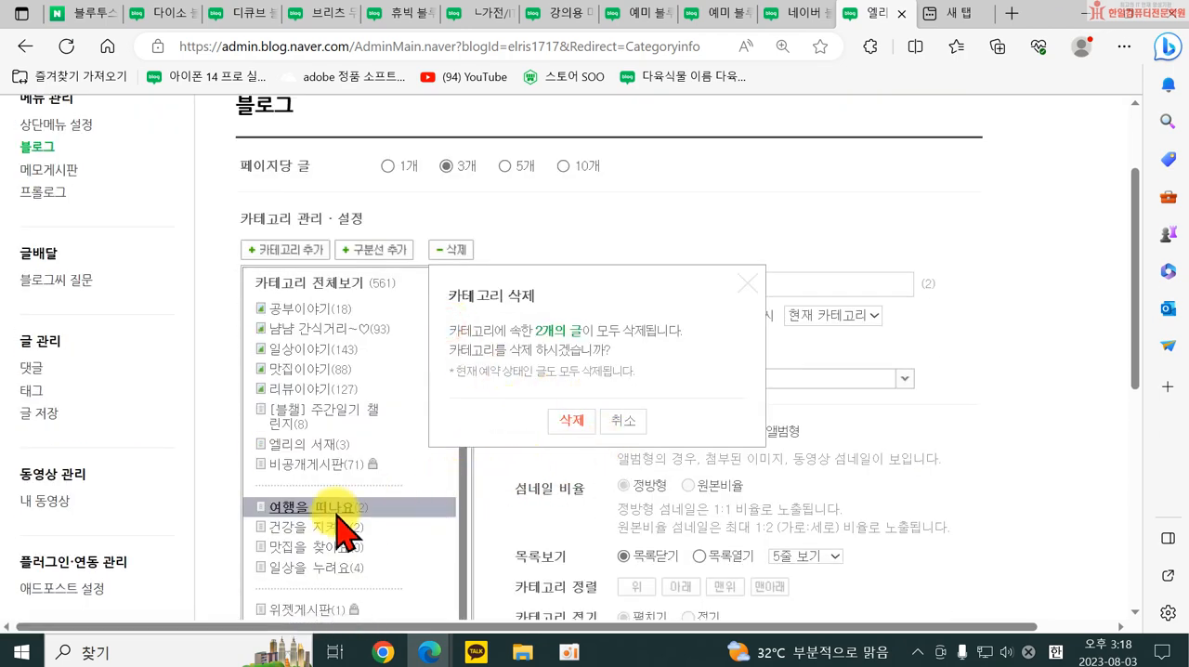
click(574, 423)
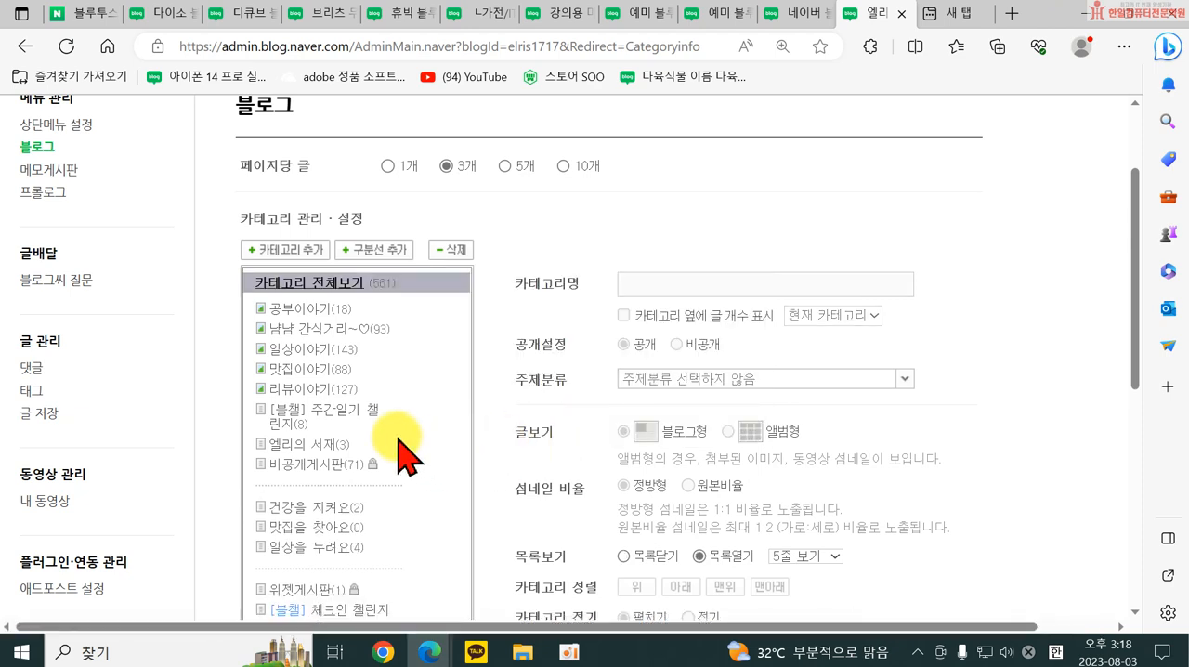
Delete the categories 건강을 지켜요, 맛집을 찾아요 and 일상을 누려요 from the category list.
click(325, 508)
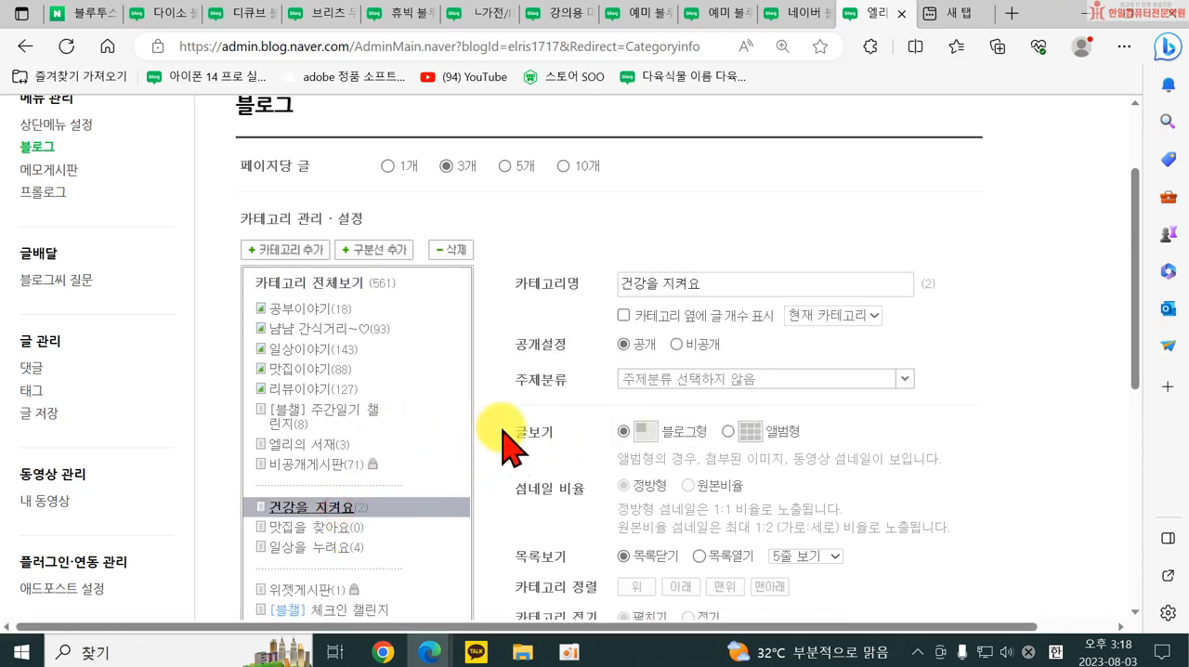
click(453, 249)
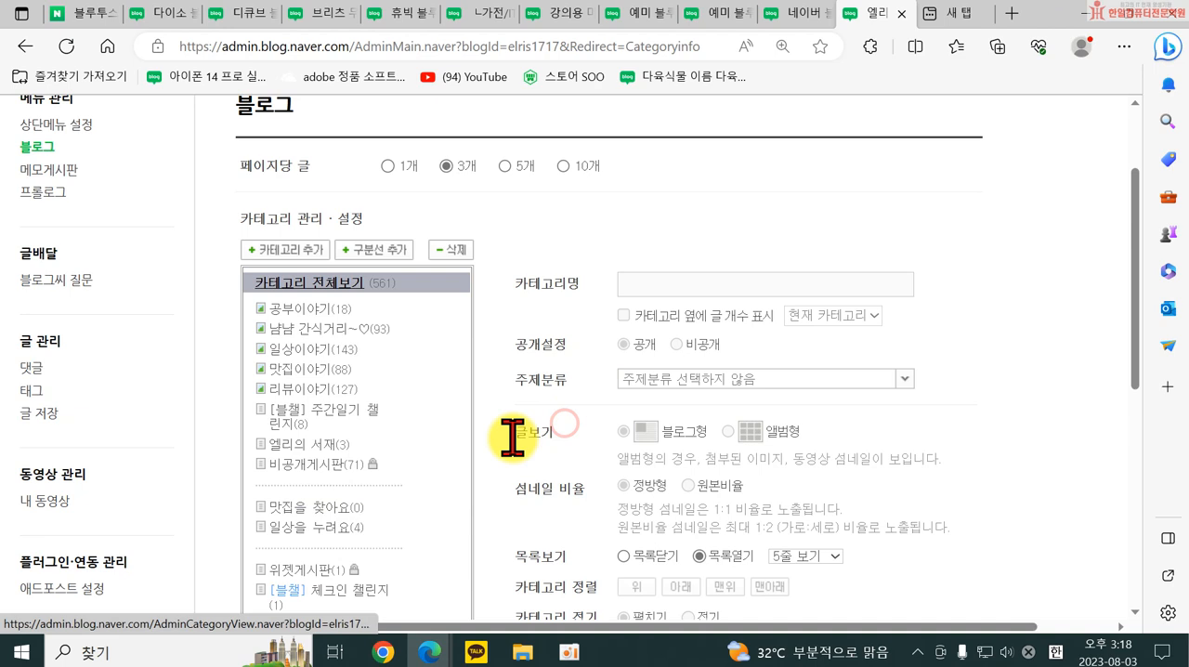
click(332, 527)
click(332, 507)
click(454, 253)
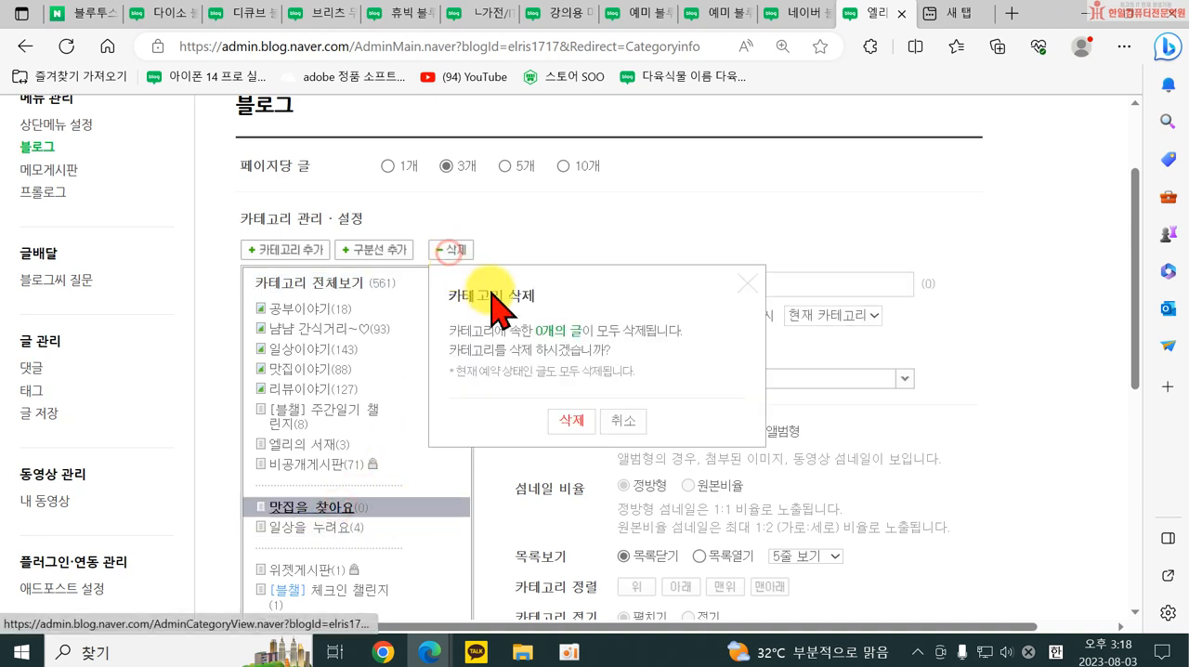
click(566, 413)
click(319, 506)
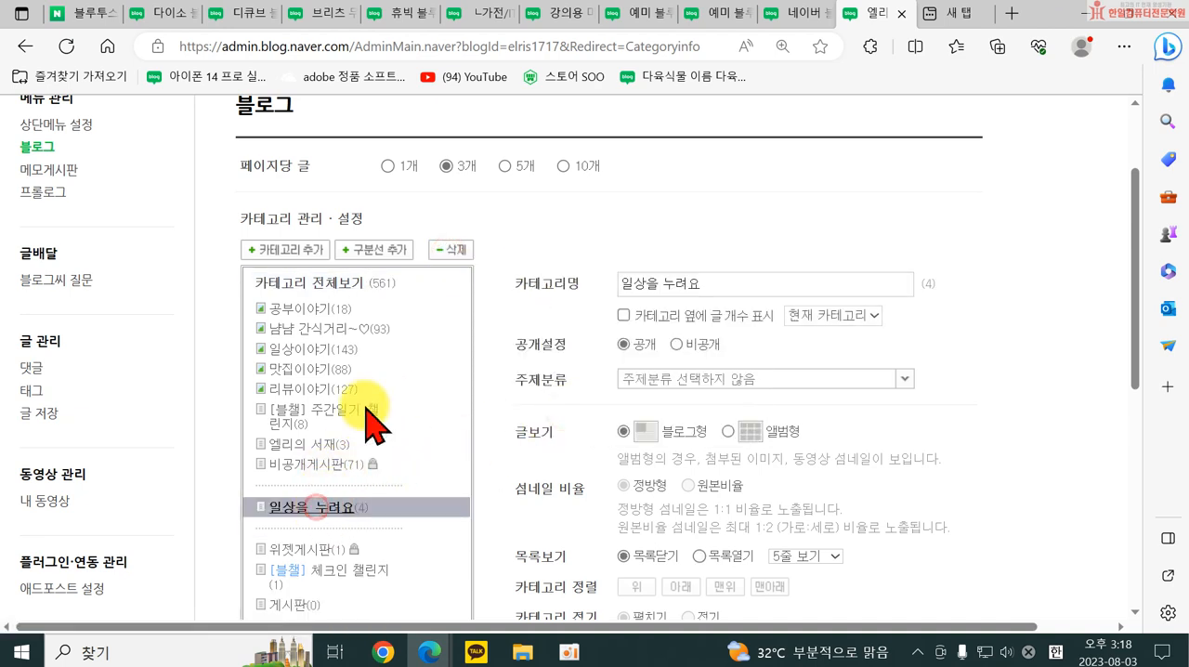
click(452, 250)
click(566, 423)
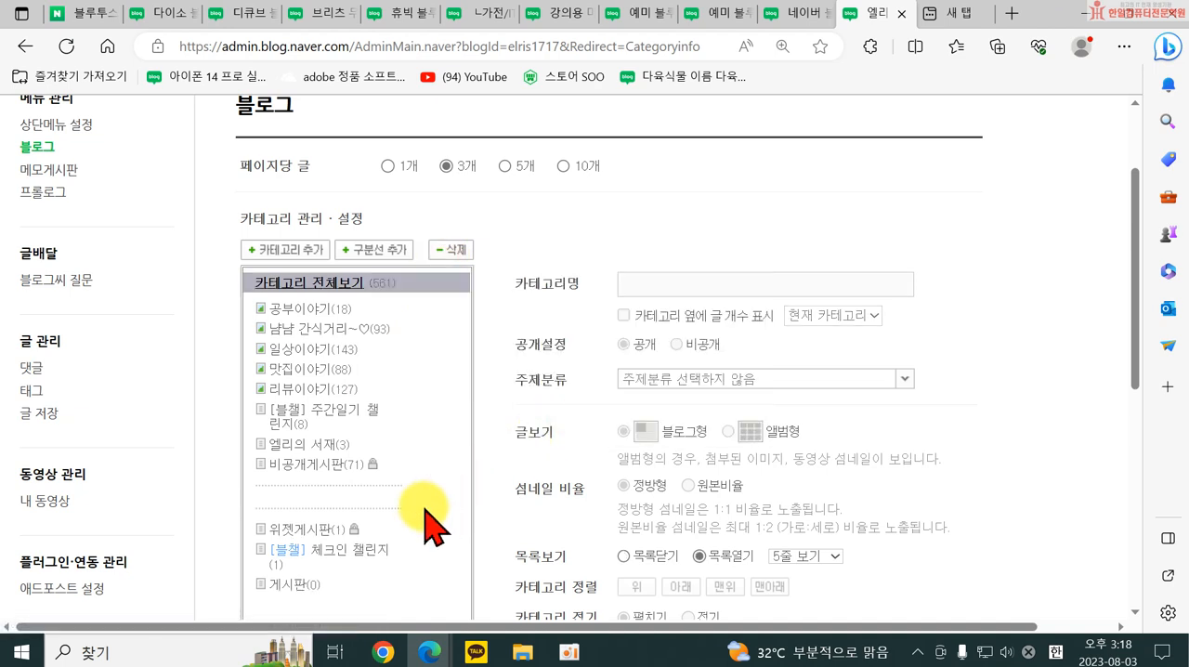
Delete the divider line directly above 위젯게시판 in the category list.
click(302, 584)
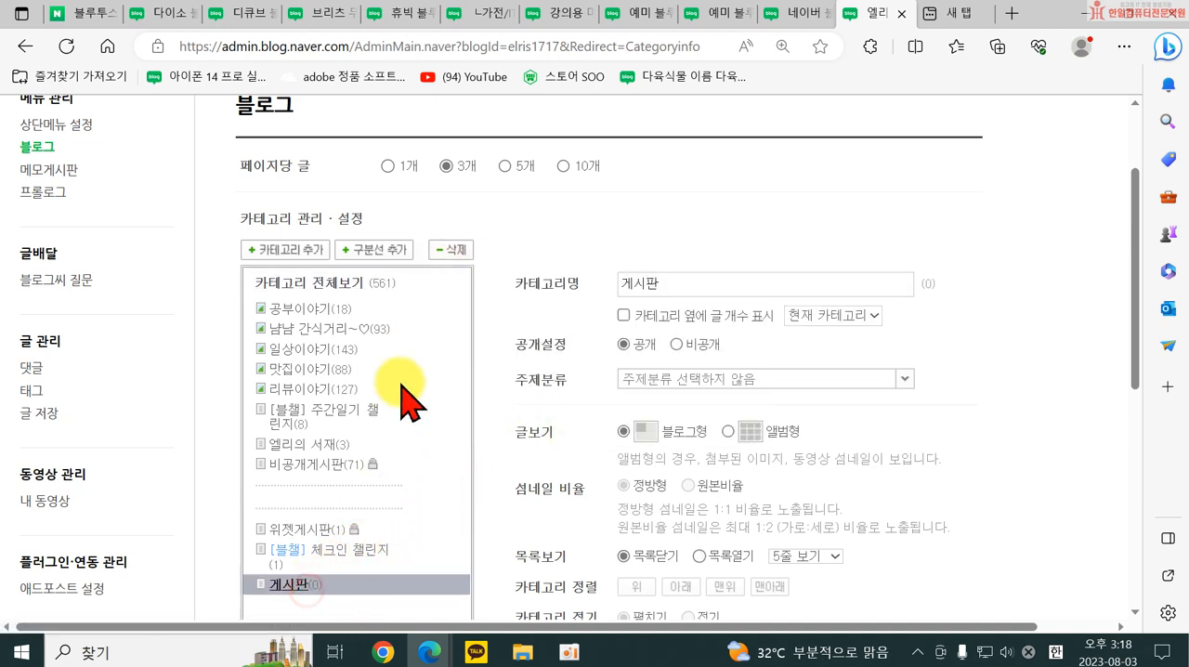
click(332, 509)
click(451, 252)
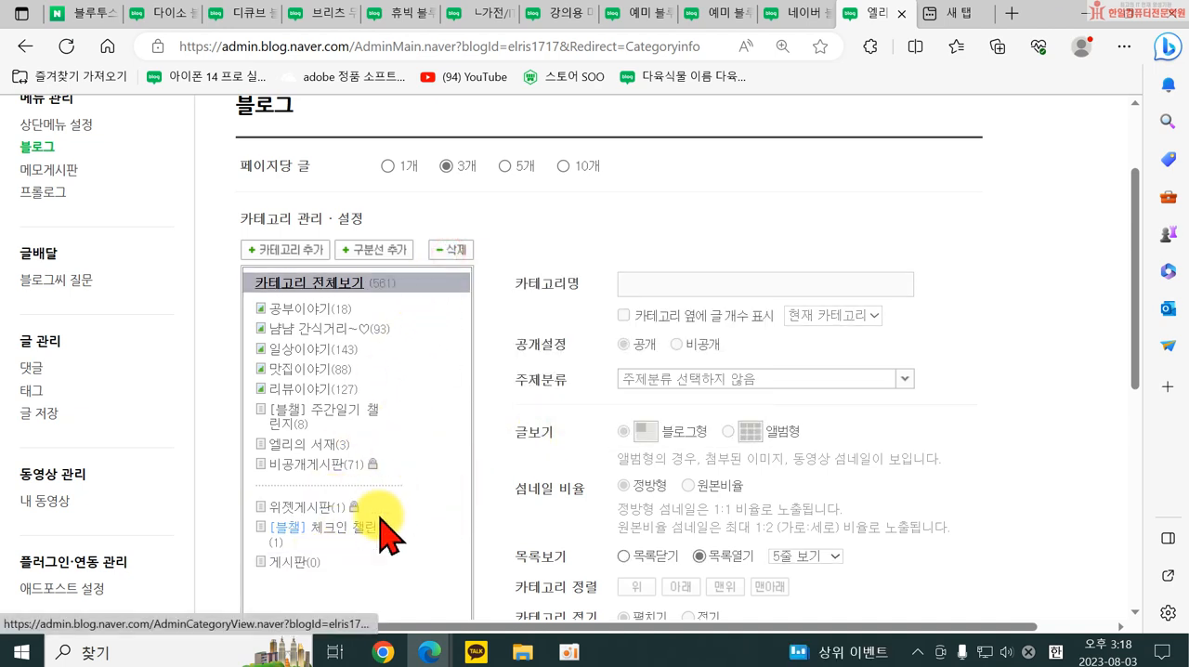
Rename the 게시판 category as 여행을 떠나요.
click(291, 571)
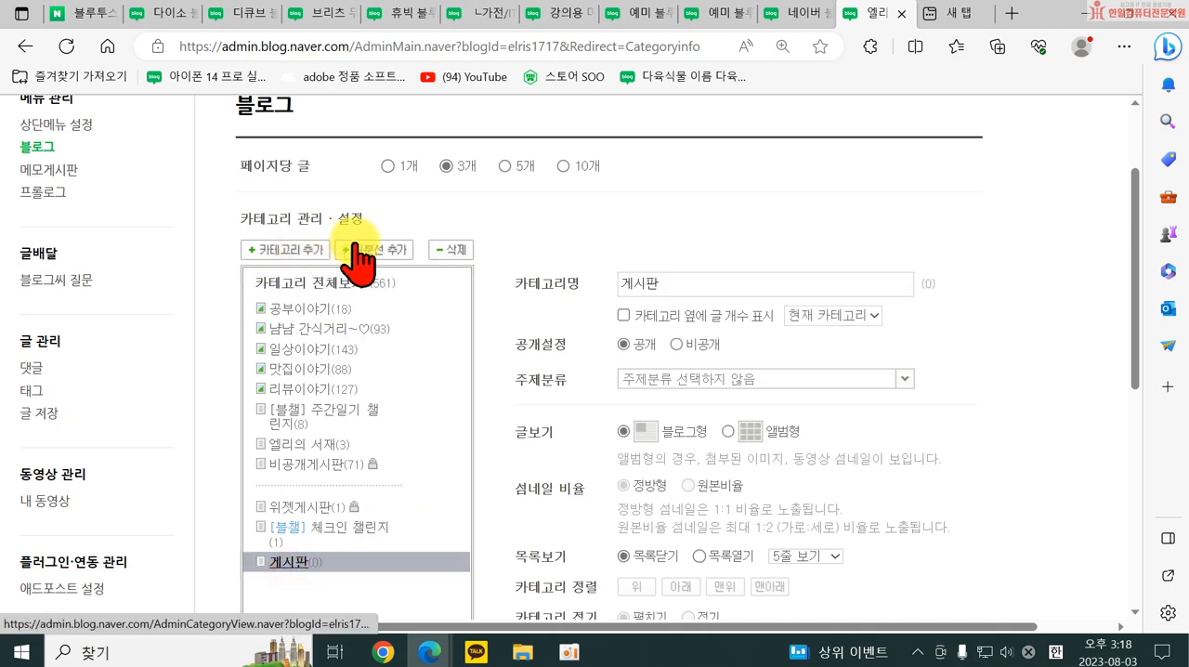
click(284, 563)
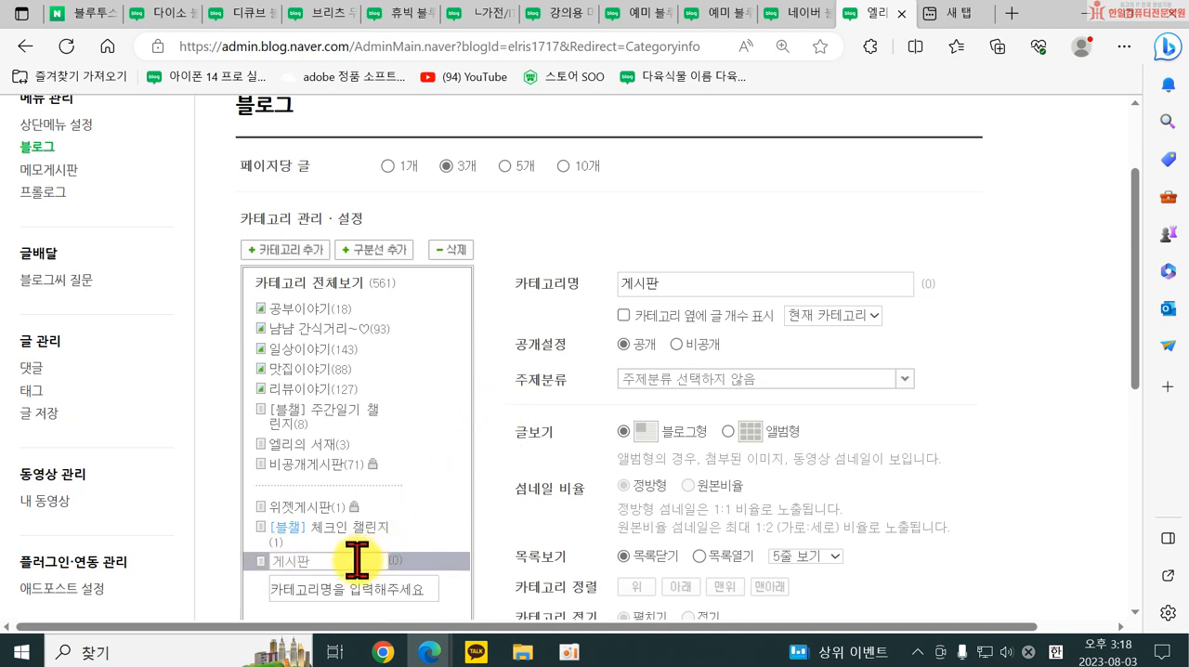
drag(319, 557, 264, 557)
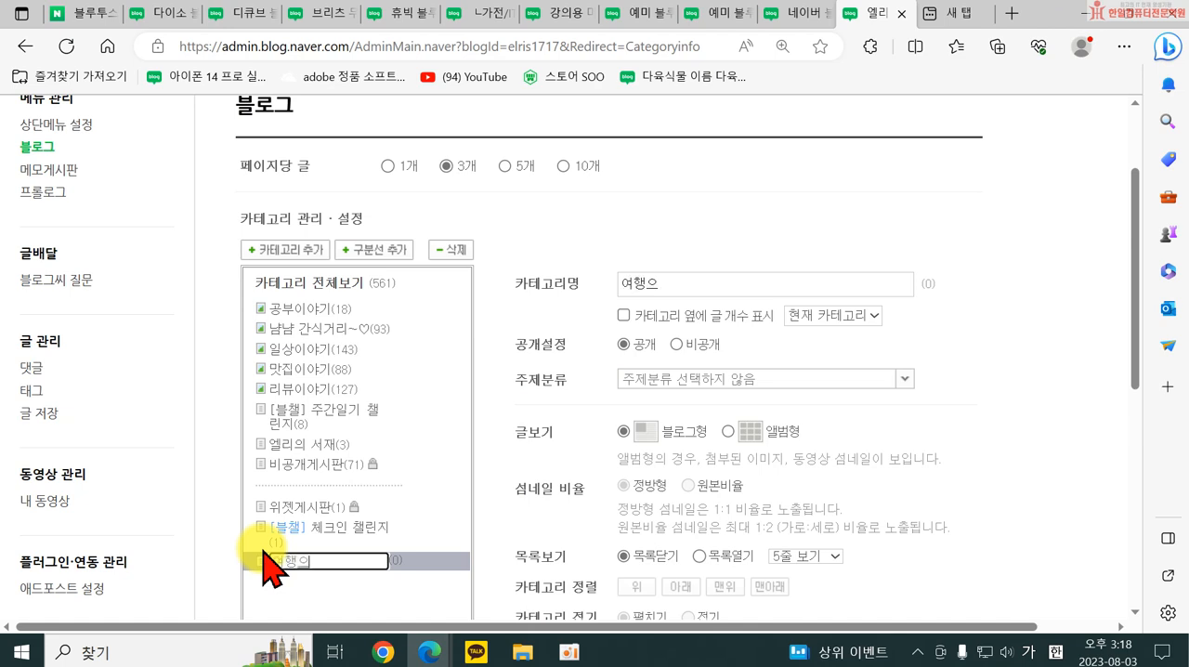
text(요)
key(Return)
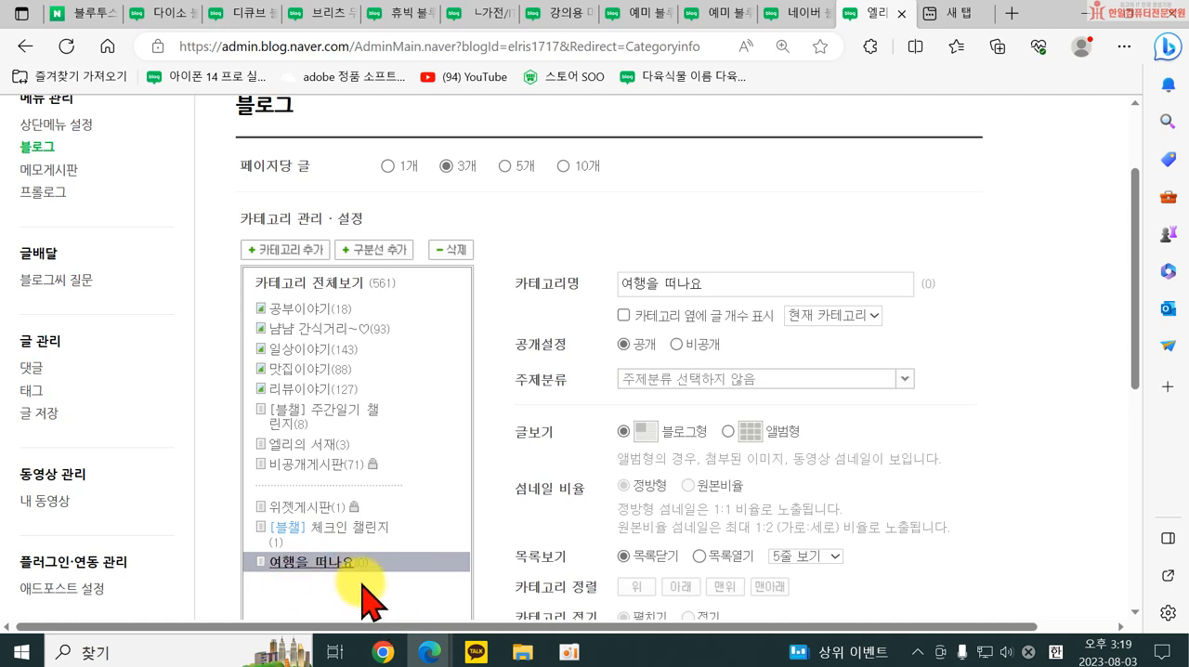
Add two more top-level categories named 건강을 지켜요 and 맛집을 찾아요 below 여행을 떠나요.
click(313, 283)
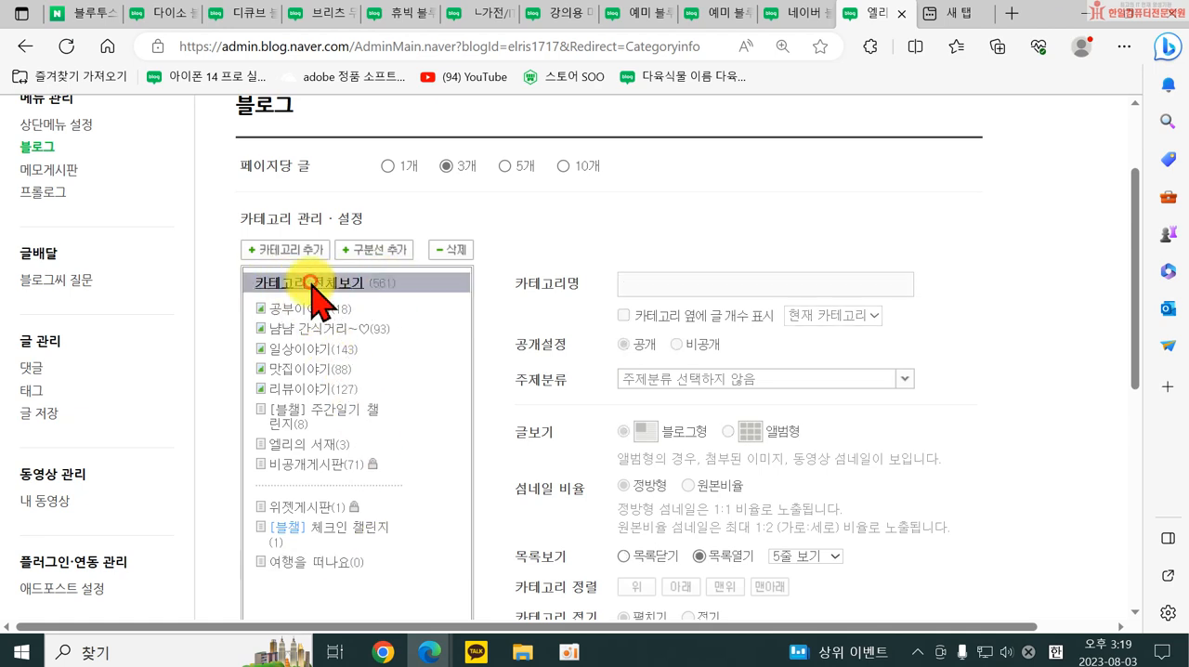
click(281, 250)
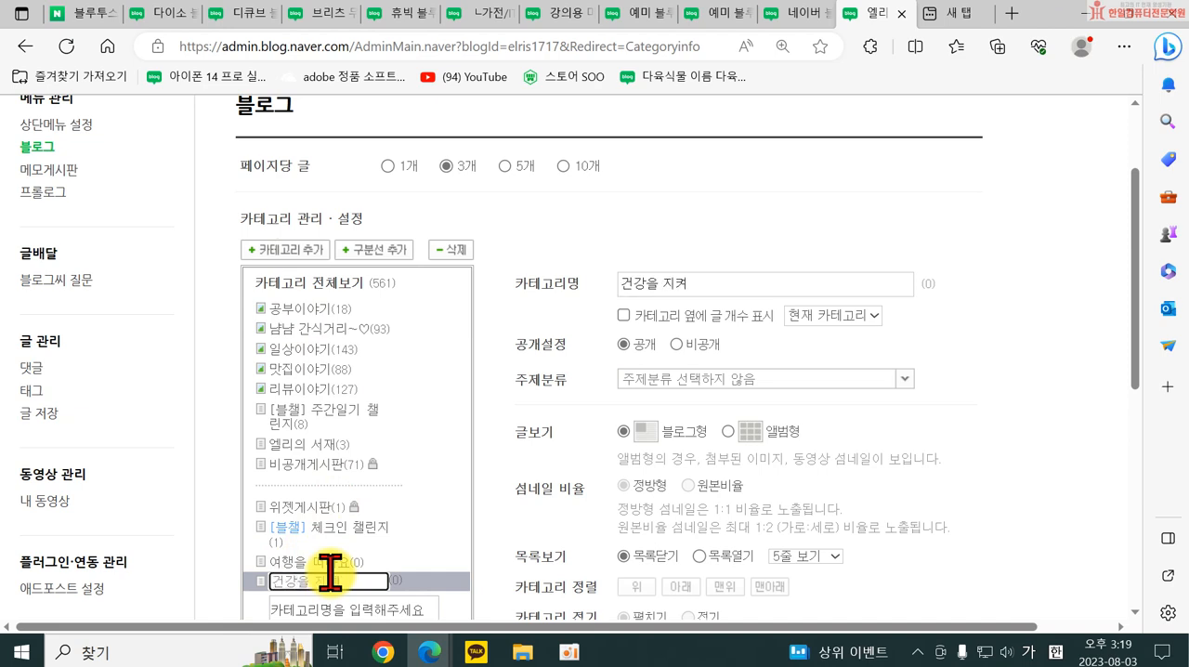
key(Return)
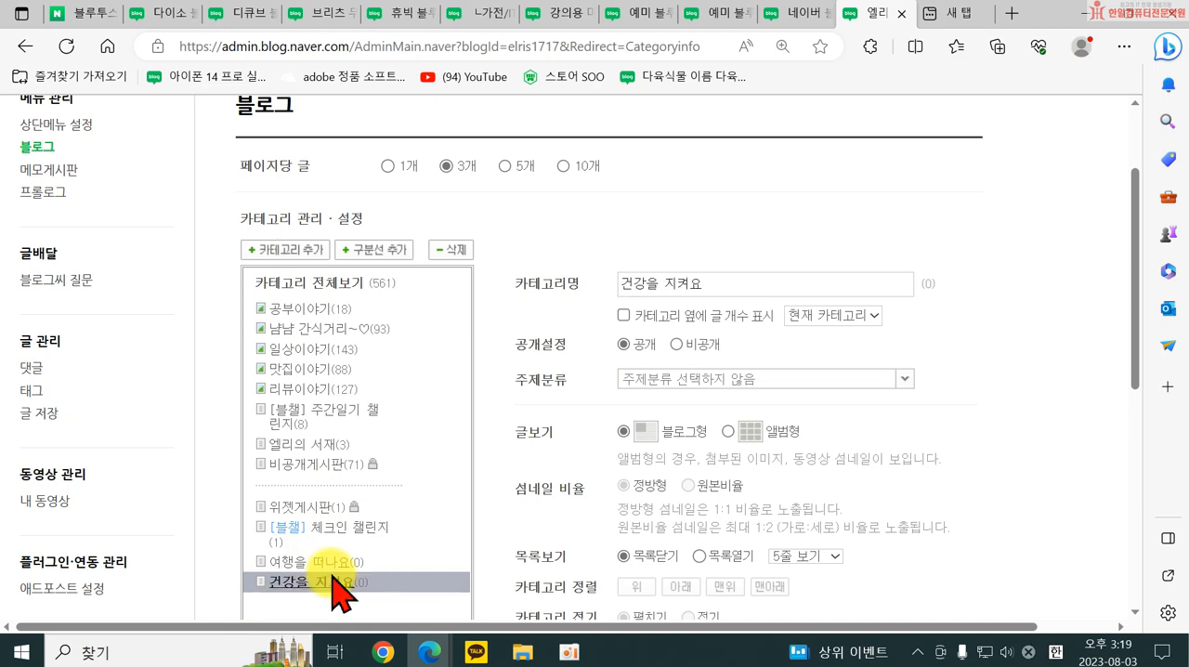
click(316, 281)
click(298, 253)
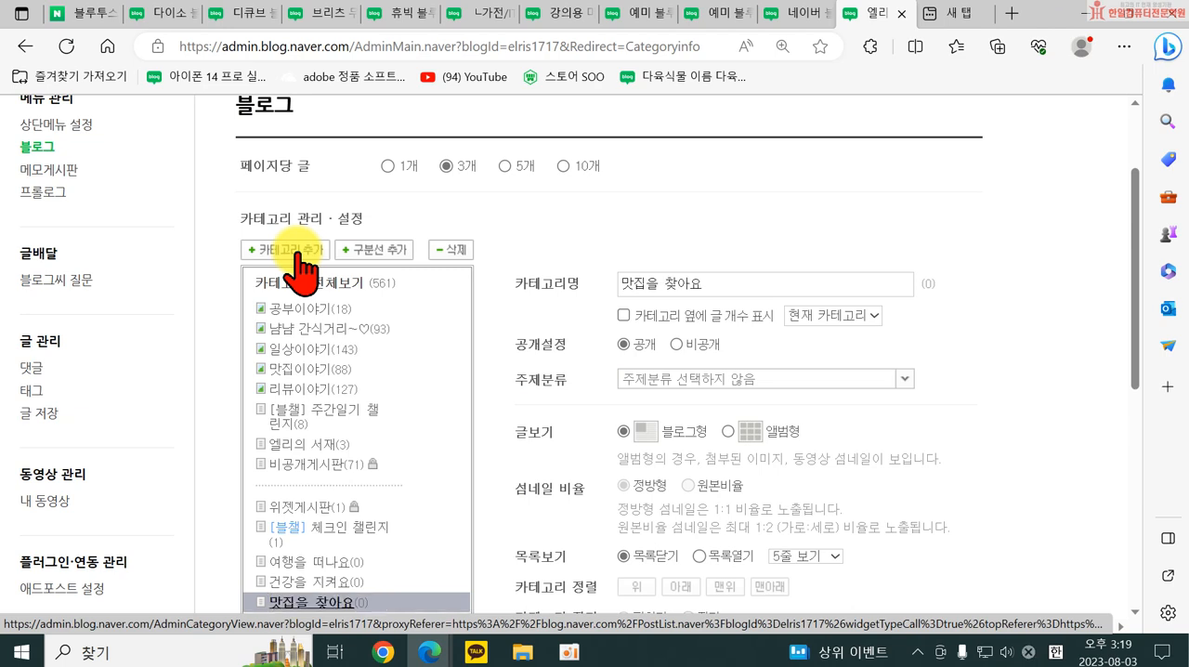
Add a top-level category named 일상을 누려요 below 맛집을 찾아요.
click(297, 286)
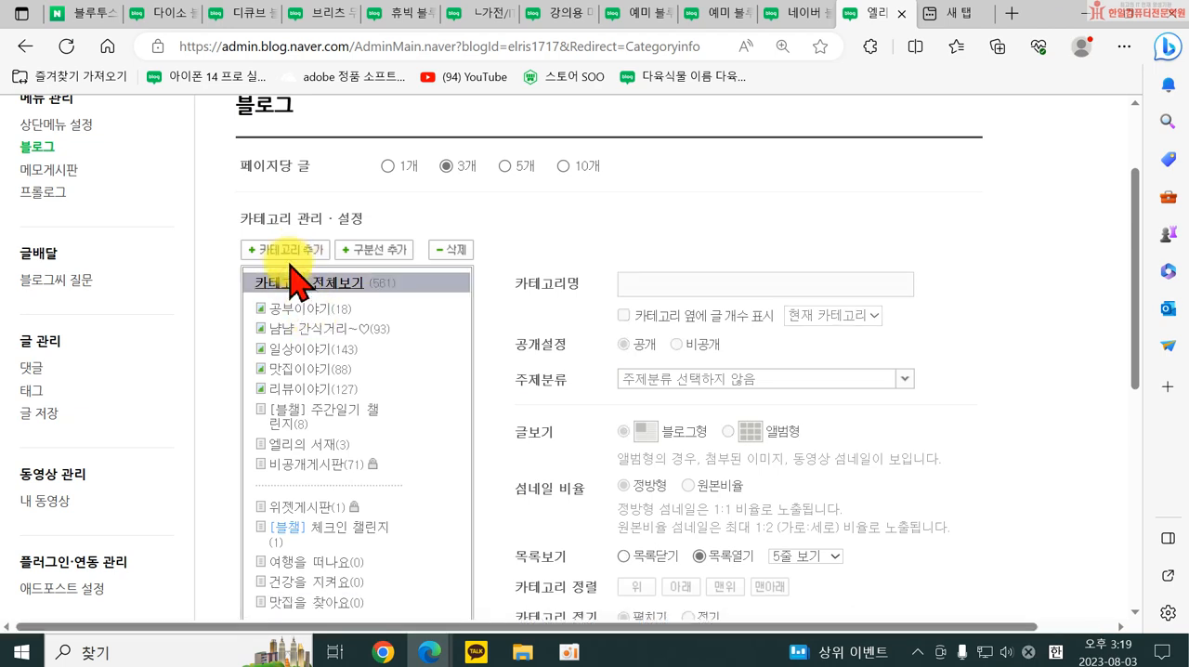
click(284, 250)
scroll(367, 497, down, 1)
scroll(367, 497, down, 1)
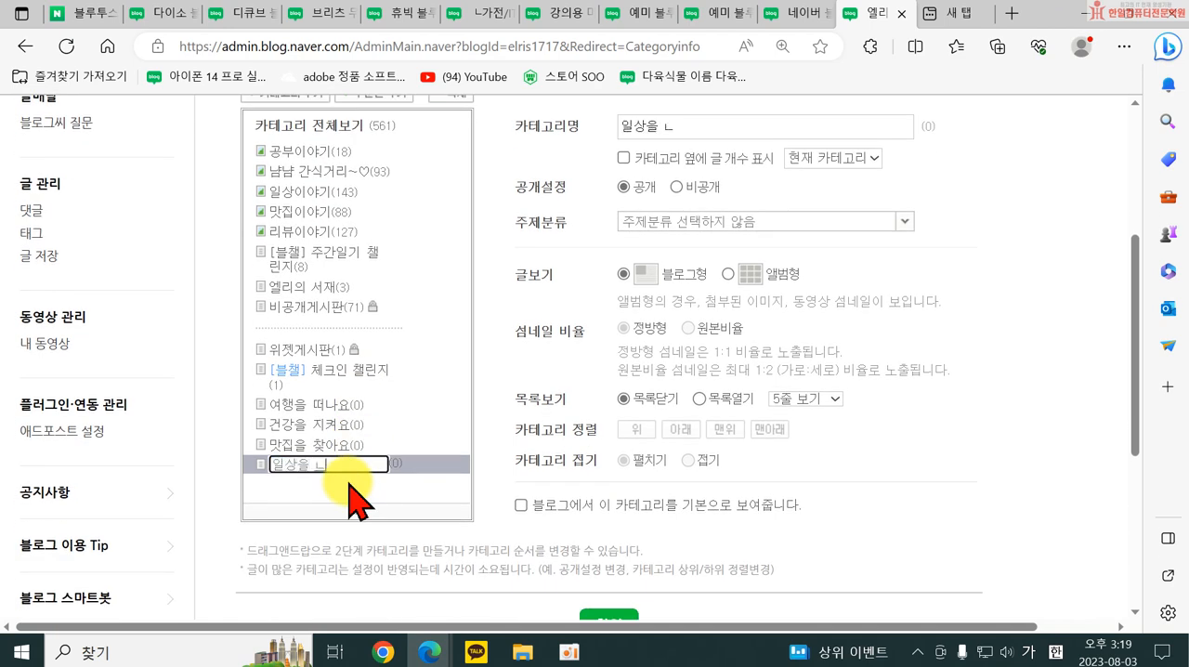
text(일상을 누려요)
key(Return)
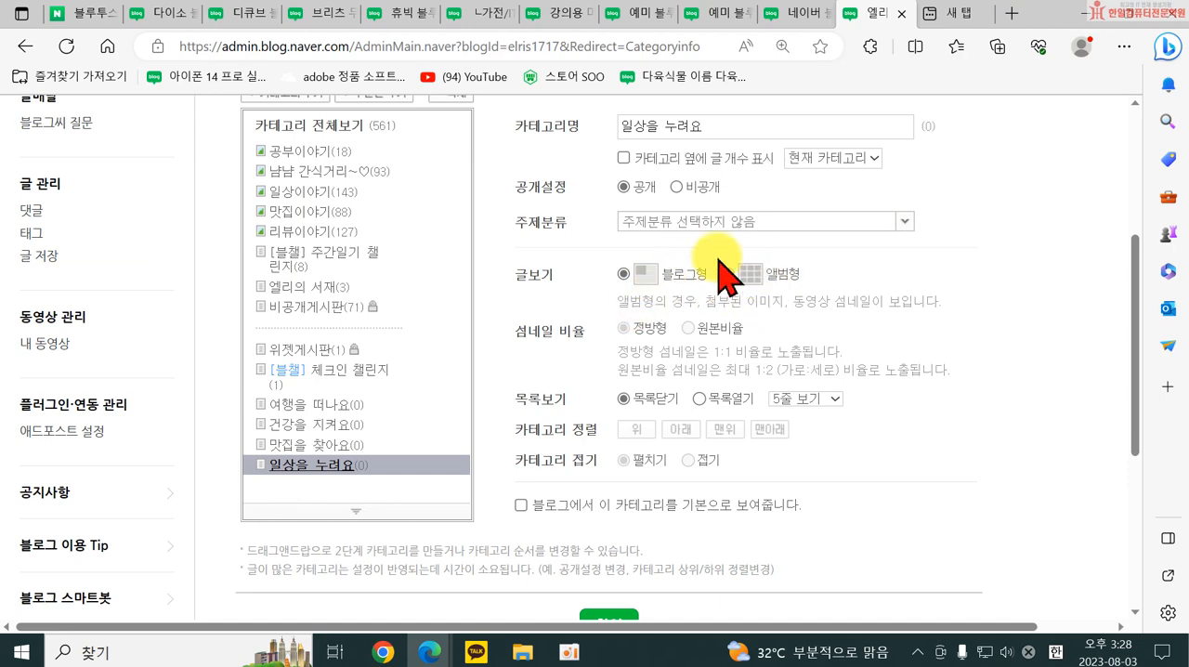
Save the edited category settings and confirm.
scroll(648, 537, down, 2)
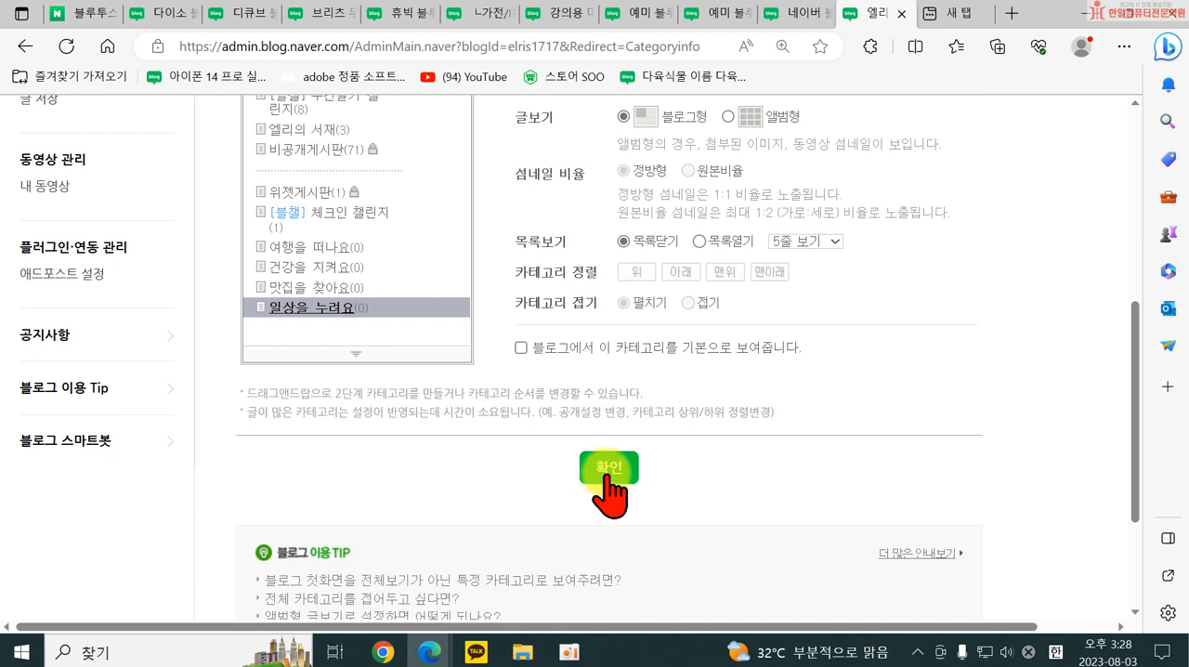
click(608, 469)
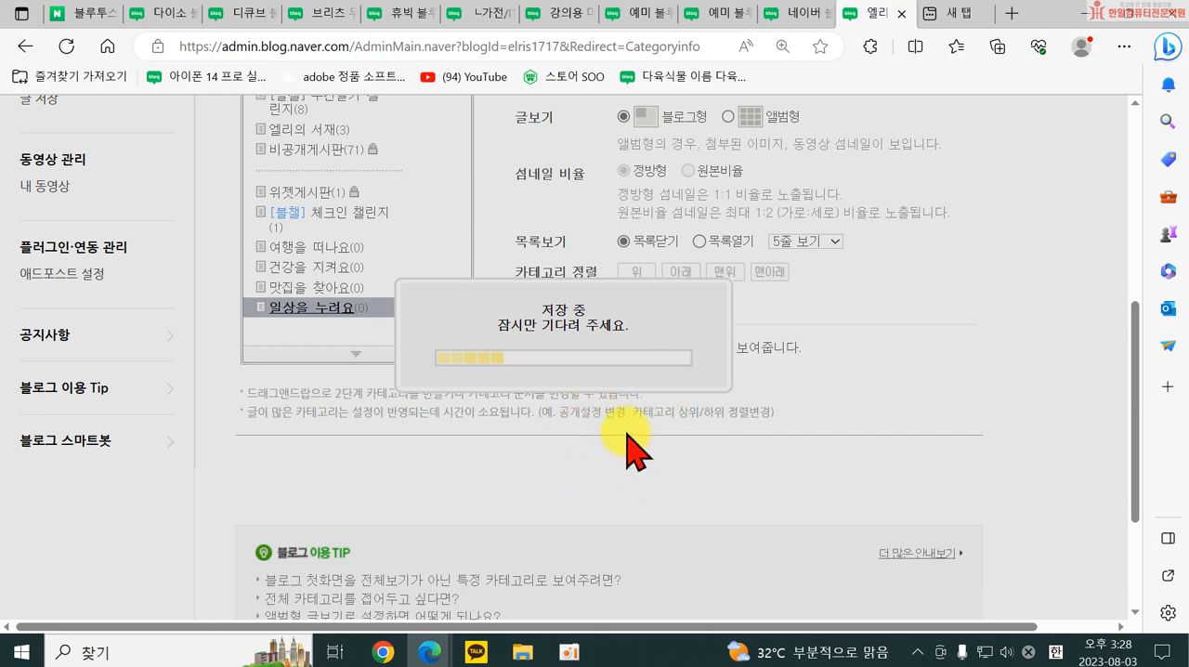
click(560, 469)
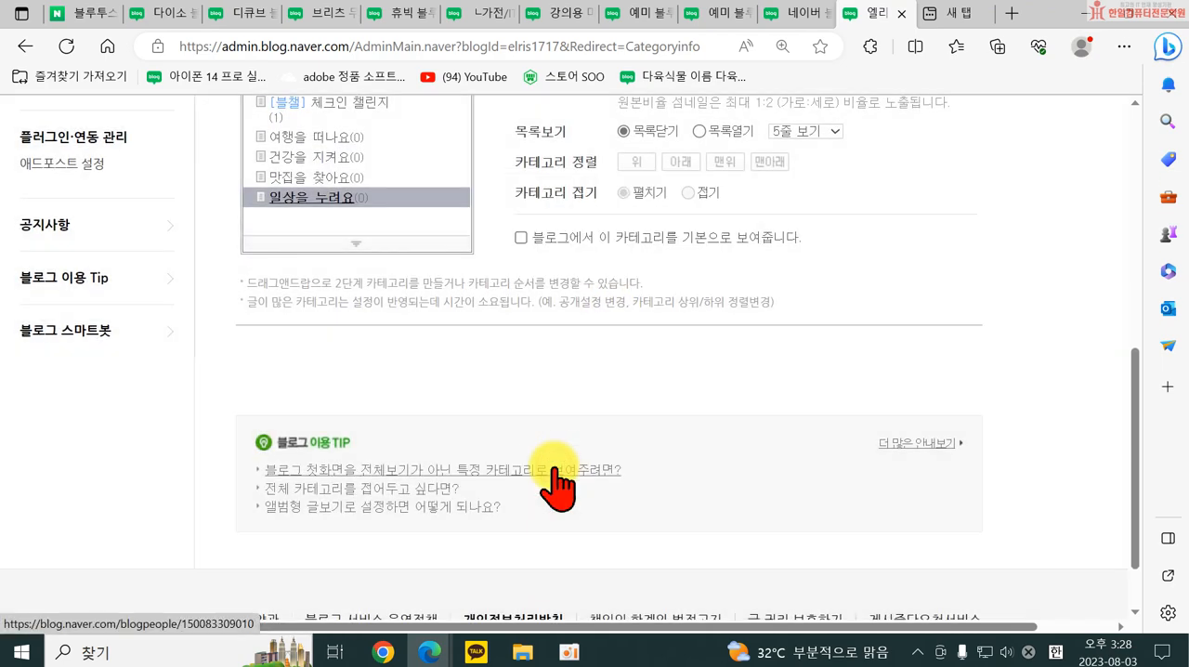
Open the own blog's front page and check its updated category list.
click(824, 125)
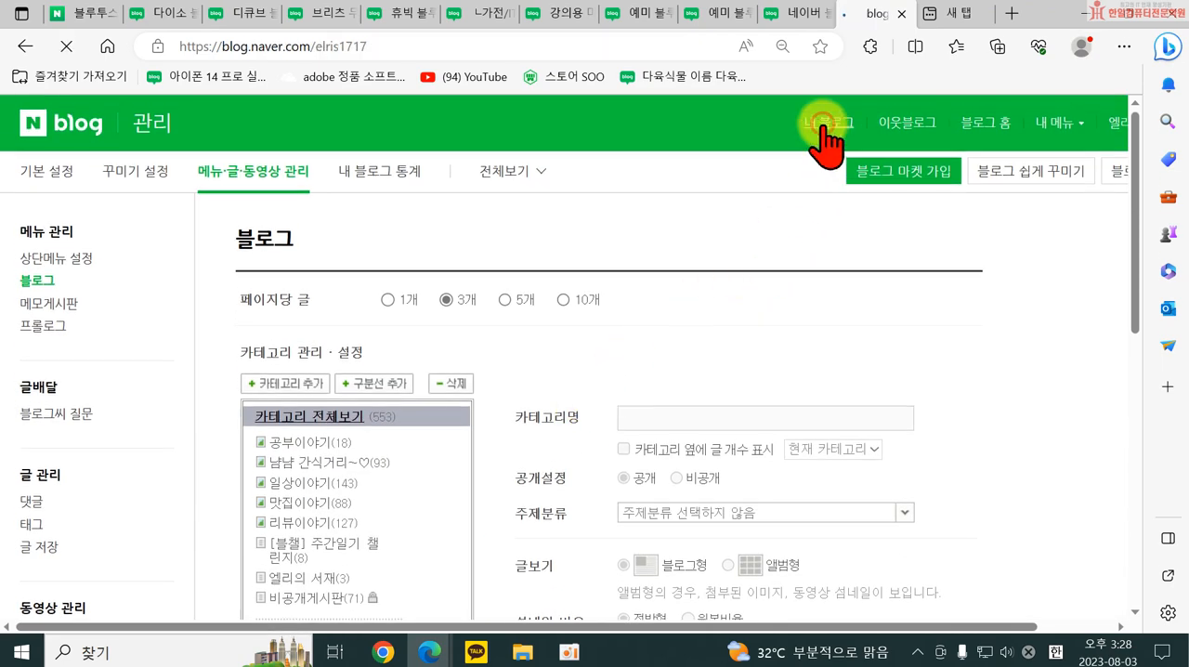
scroll(455, 404, down, 2)
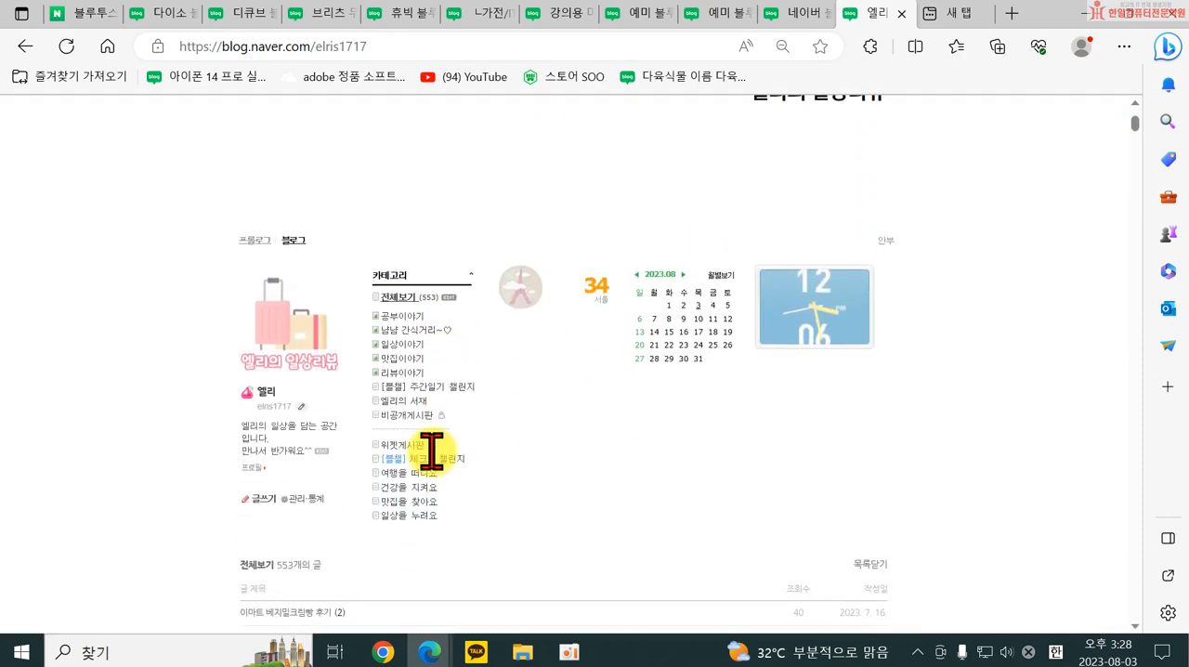
click(681, 223)
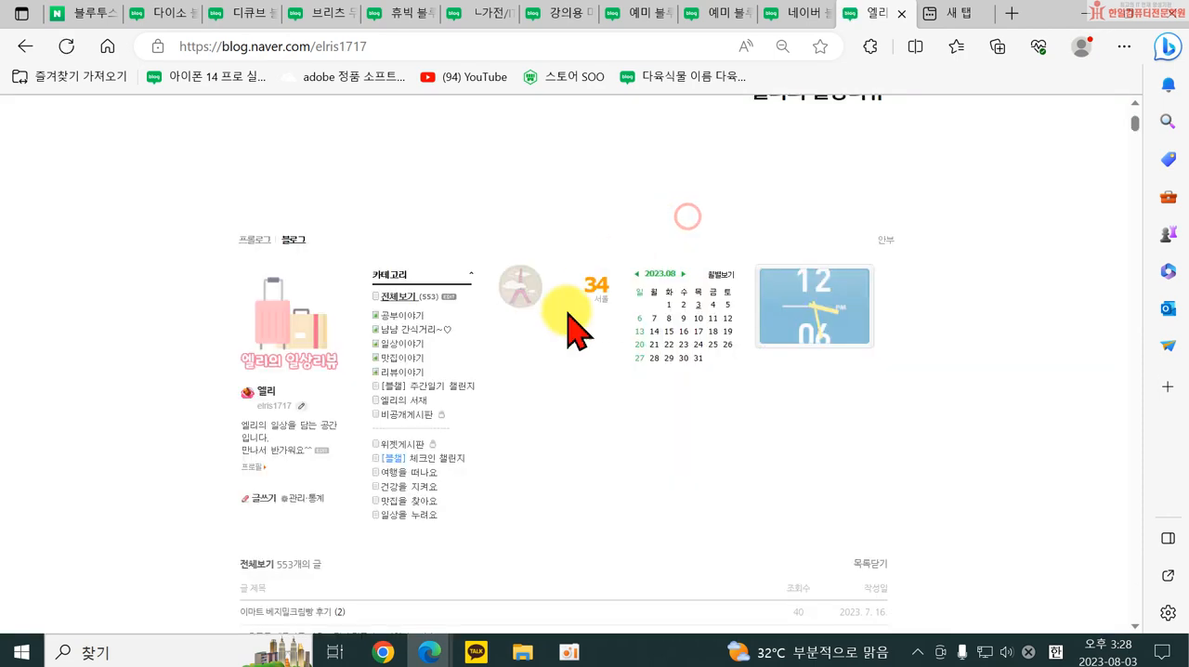
Open the 일상이야기 category on the blog and look through its album-style post thumbnails.
click(388, 345)
scroll(394, 358, down, 5)
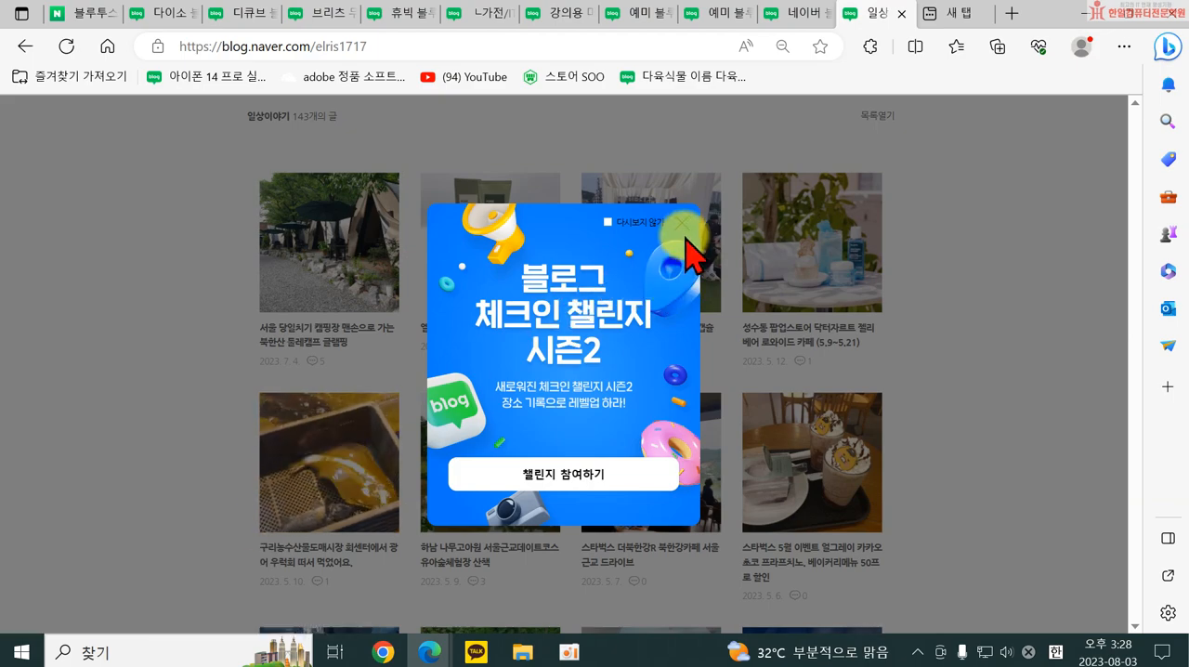
click(688, 246)
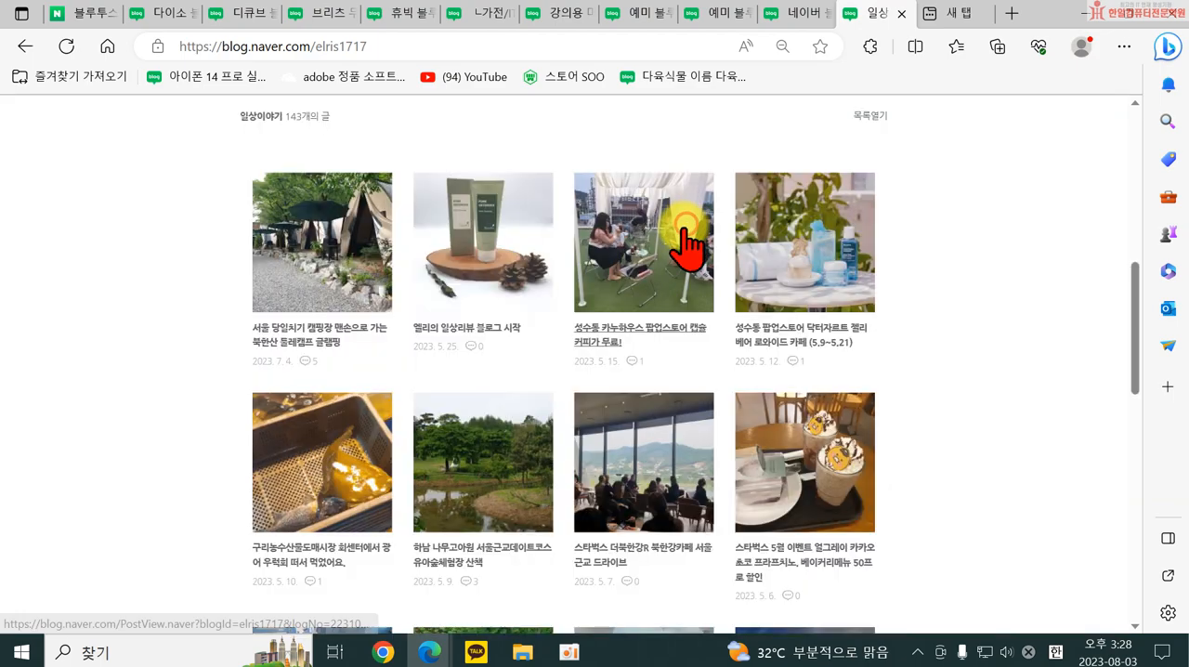
scroll(595, 484, down, 3)
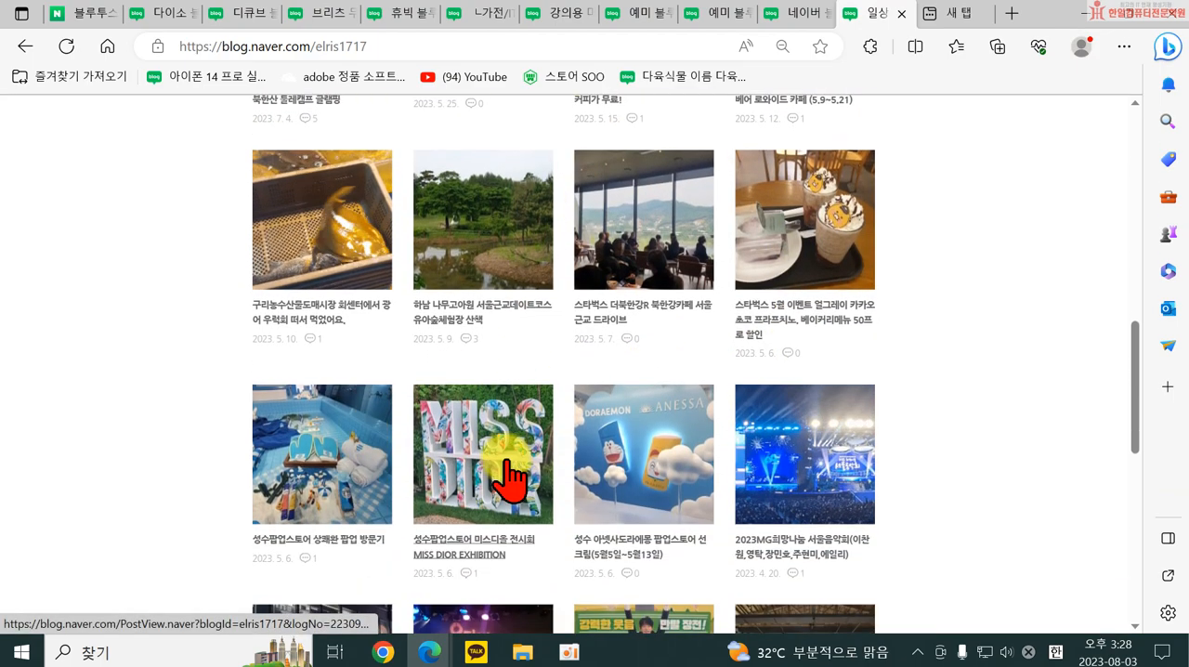
scroll(831, 430, down, 2)
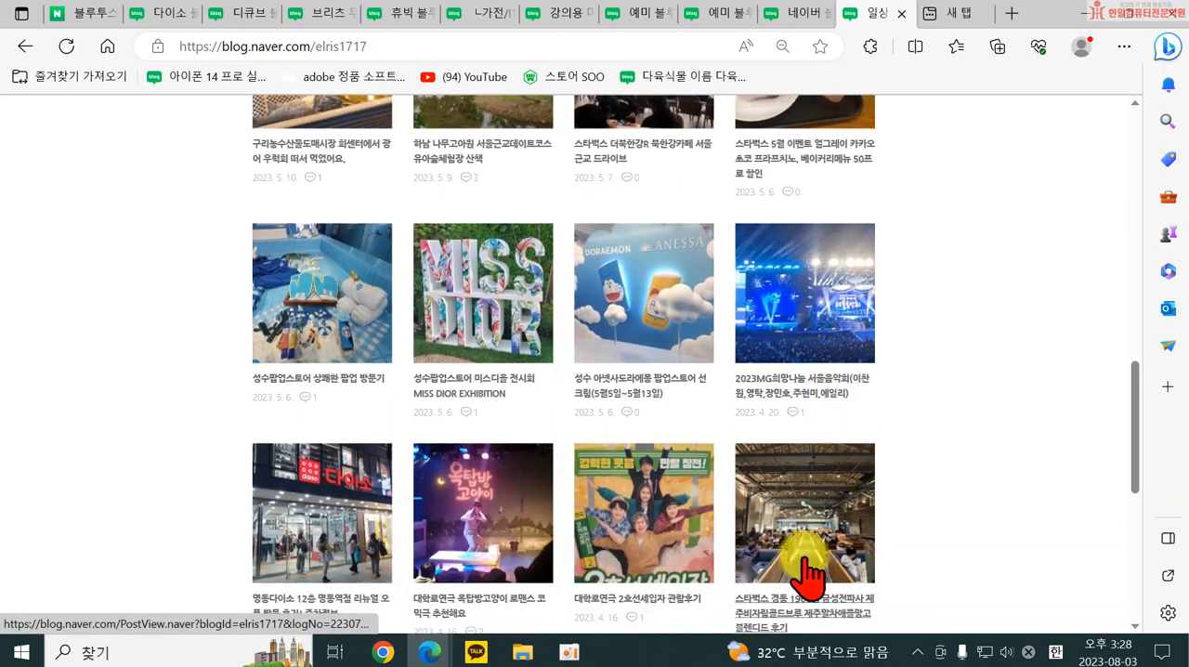
scroll(725, 502, up, 10)
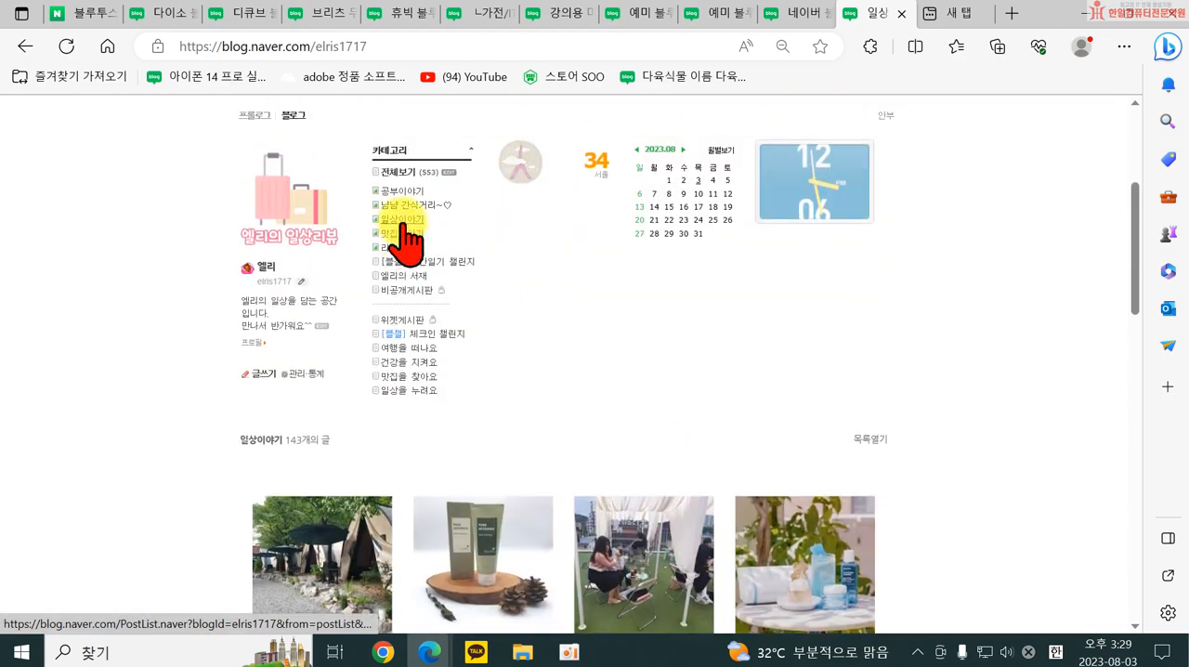
In the category settings, set the 글보기 view of the 일상이야기 category to 블로그형 and save the change.
click(448, 172)
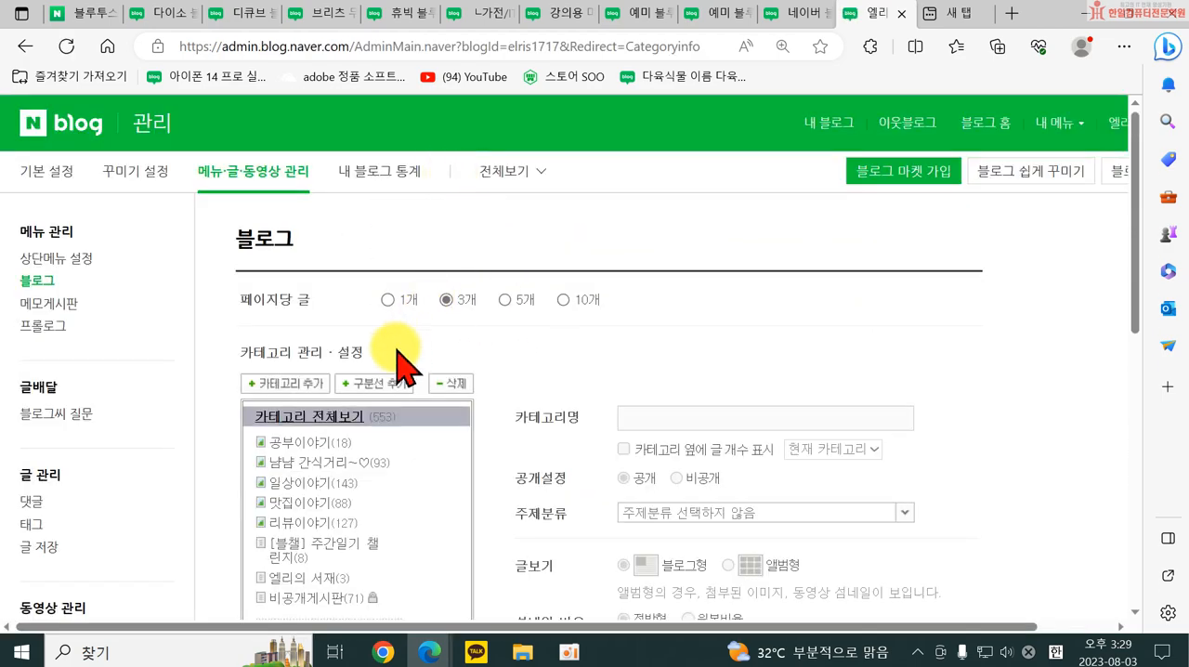
click(299, 482)
scroll(622, 423, down, 2)
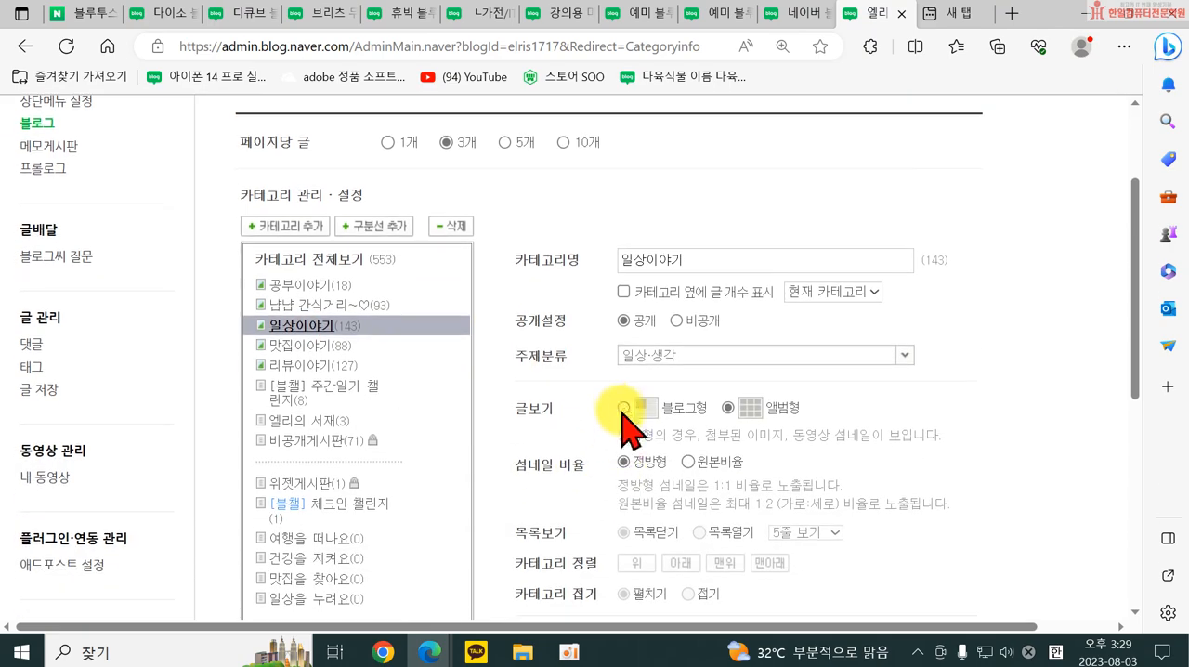
click(623, 408)
scroll(1028, 520, down, 5)
click(617, 285)
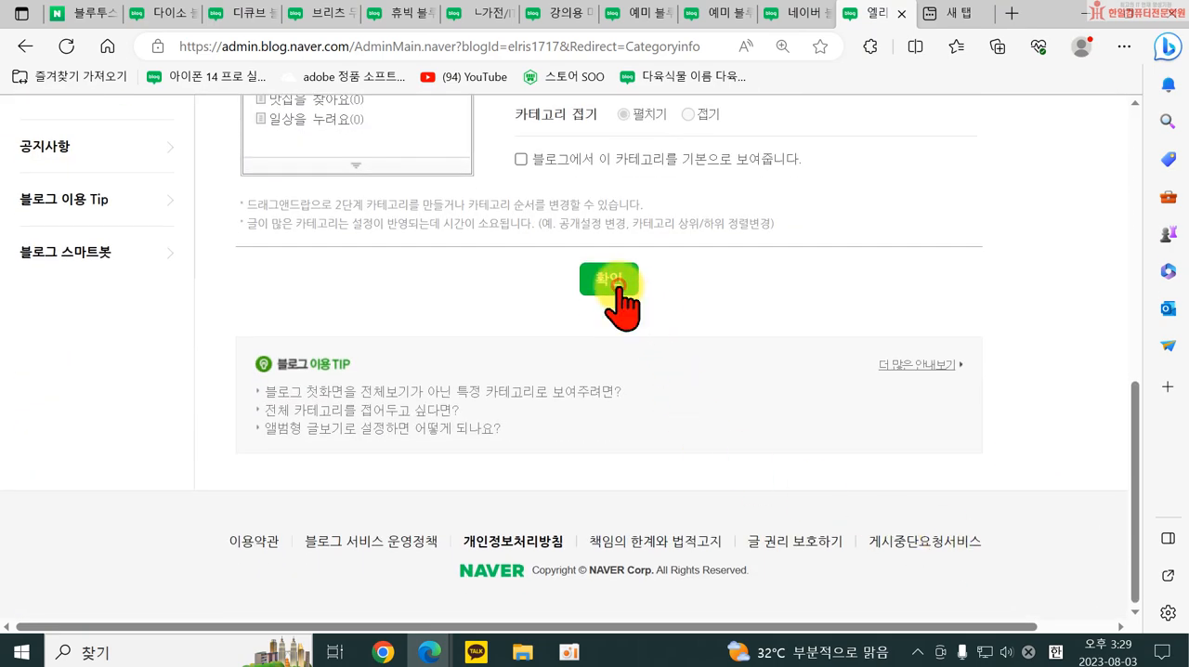
click(565, 392)
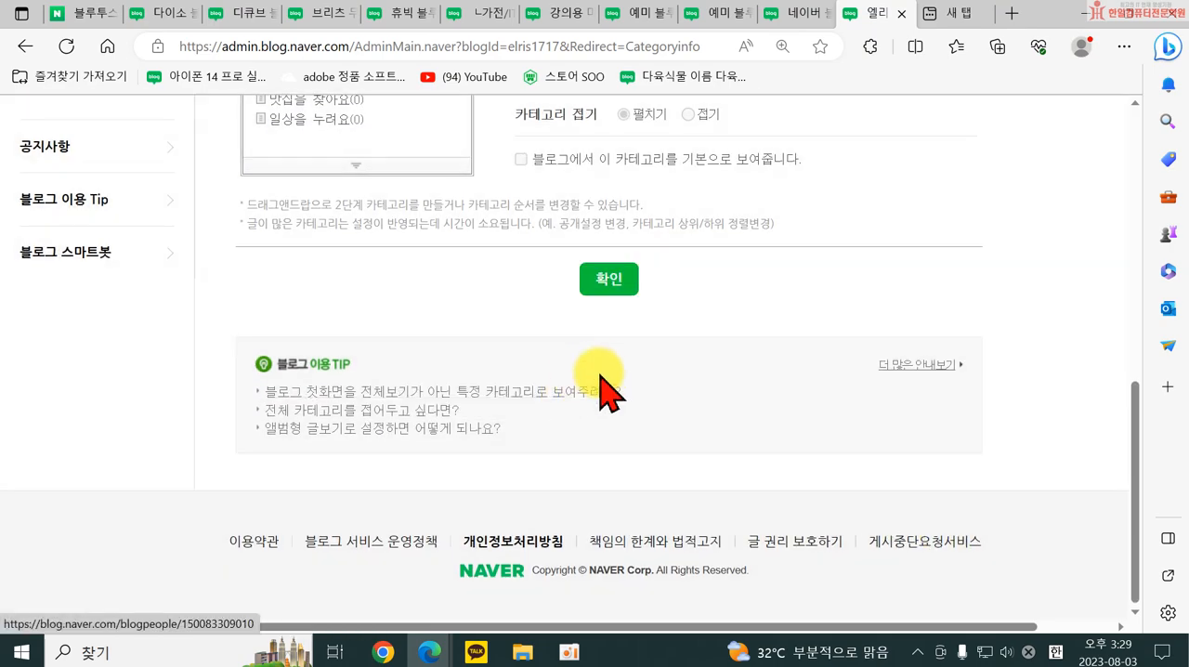
Return to the own blog, open the 일상이야기 category and look through its full posts in the blog-style view.
click(817, 135)
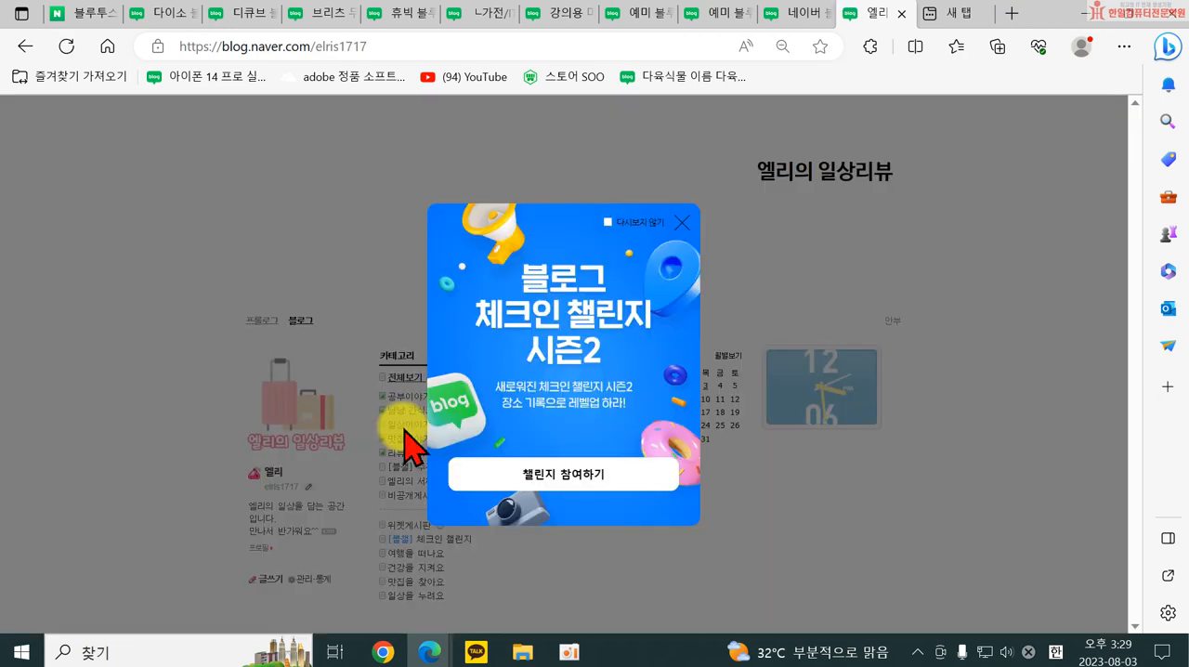
click(688, 221)
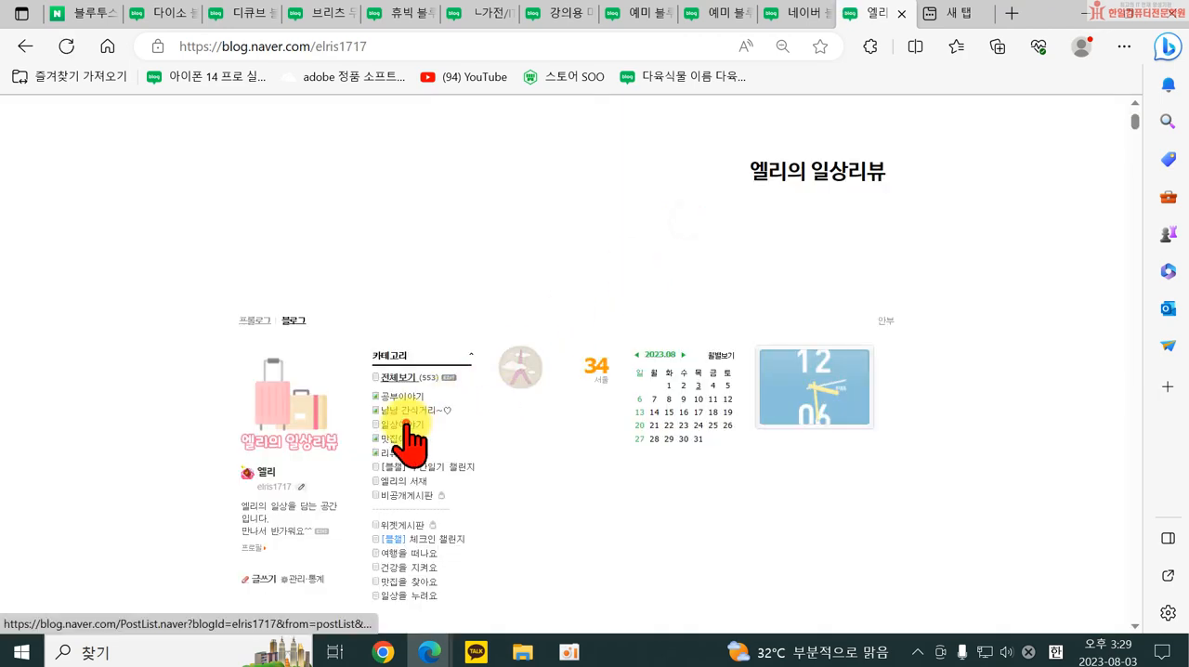
click(406, 425)
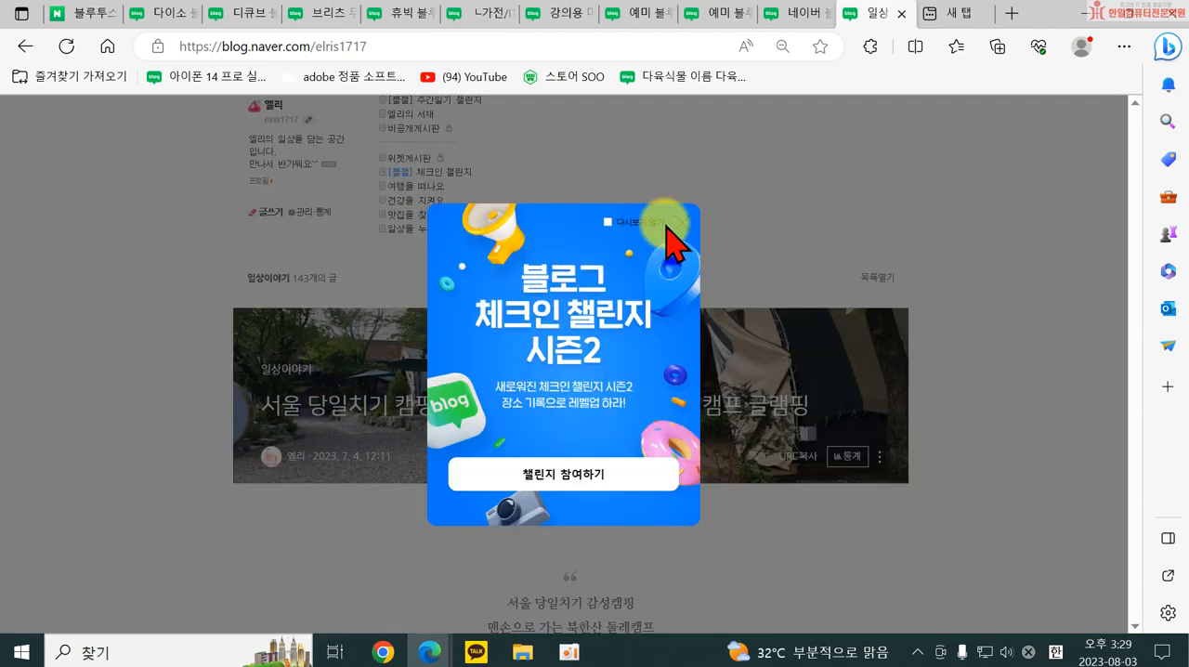
click(683, 221)
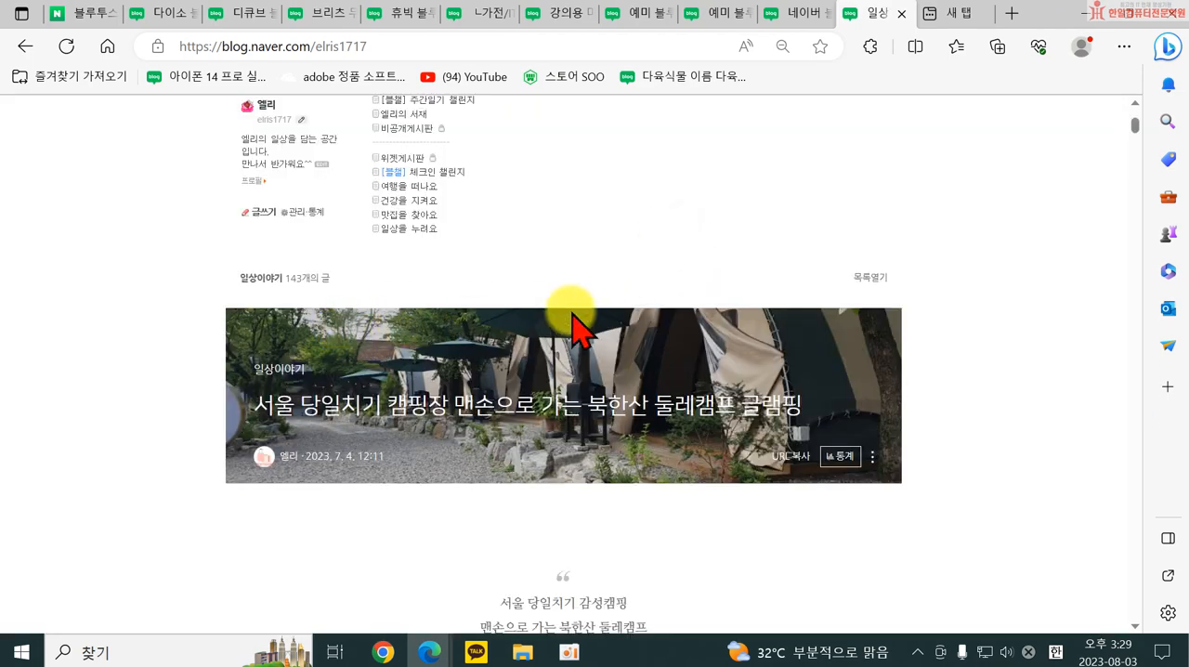
scroll(844, 425, down, 10)
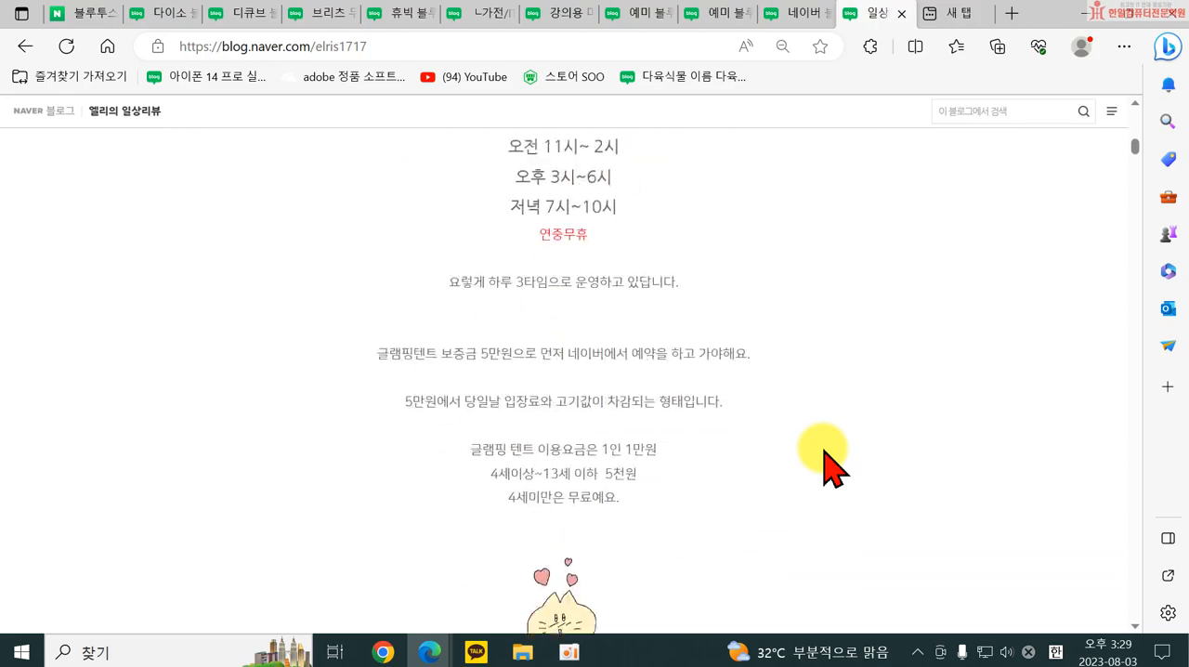
scroll(831, 466, down, 15)
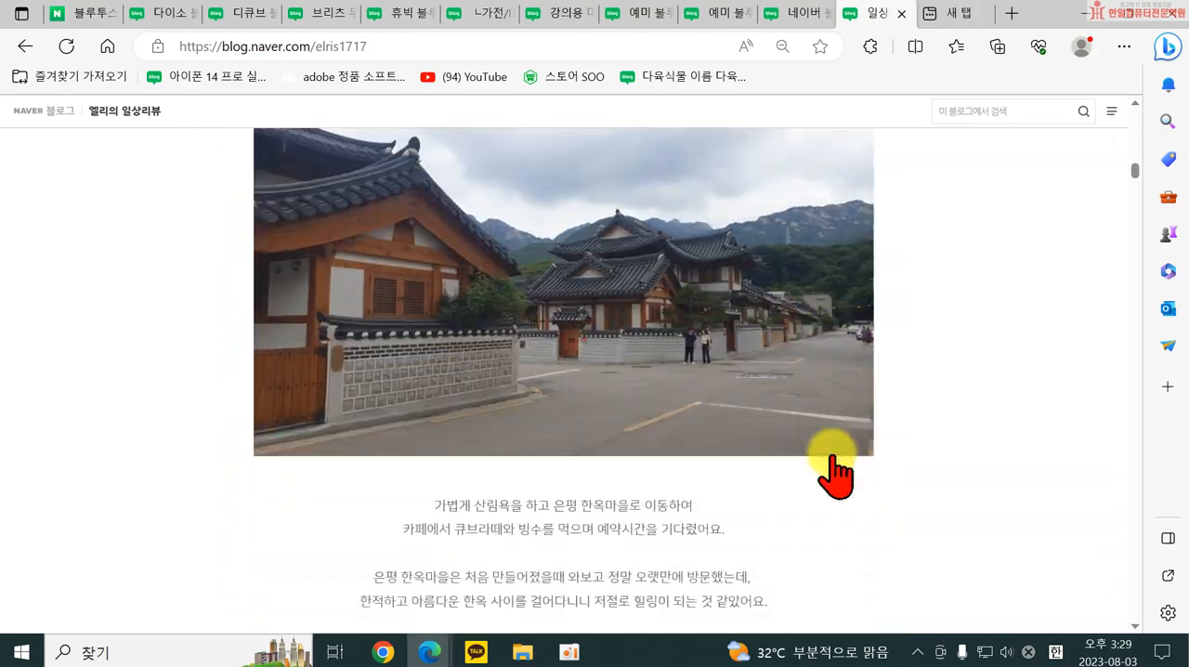
scroll(832, 466, down, 10)
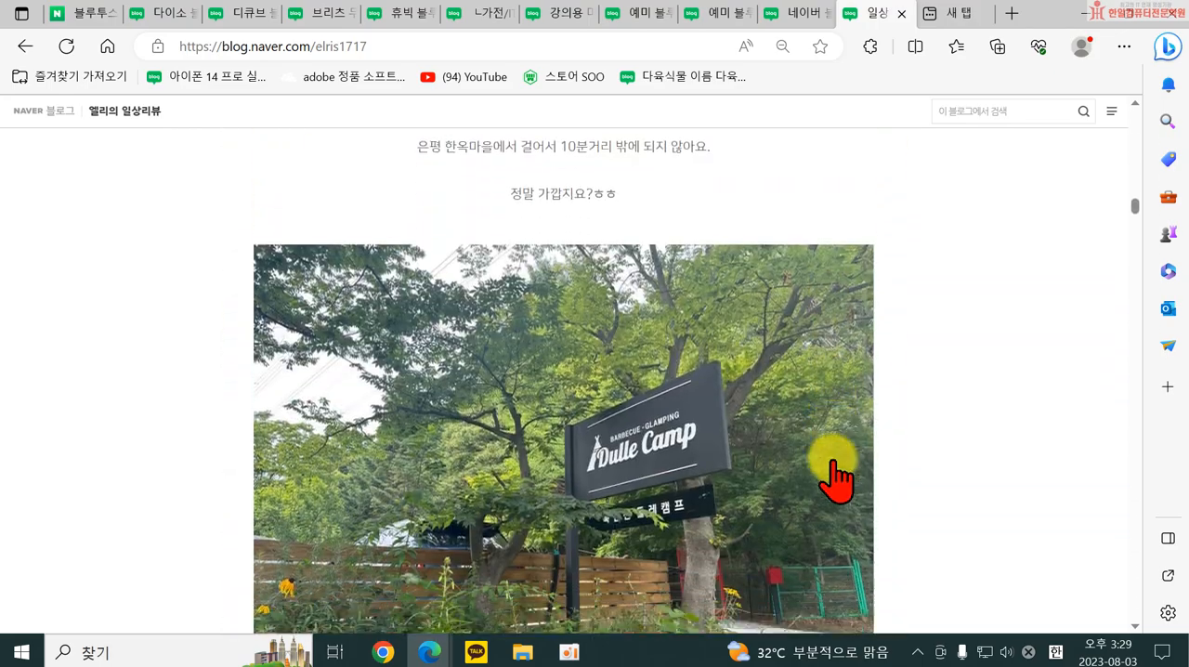
scroll(840, 485, down, 5)
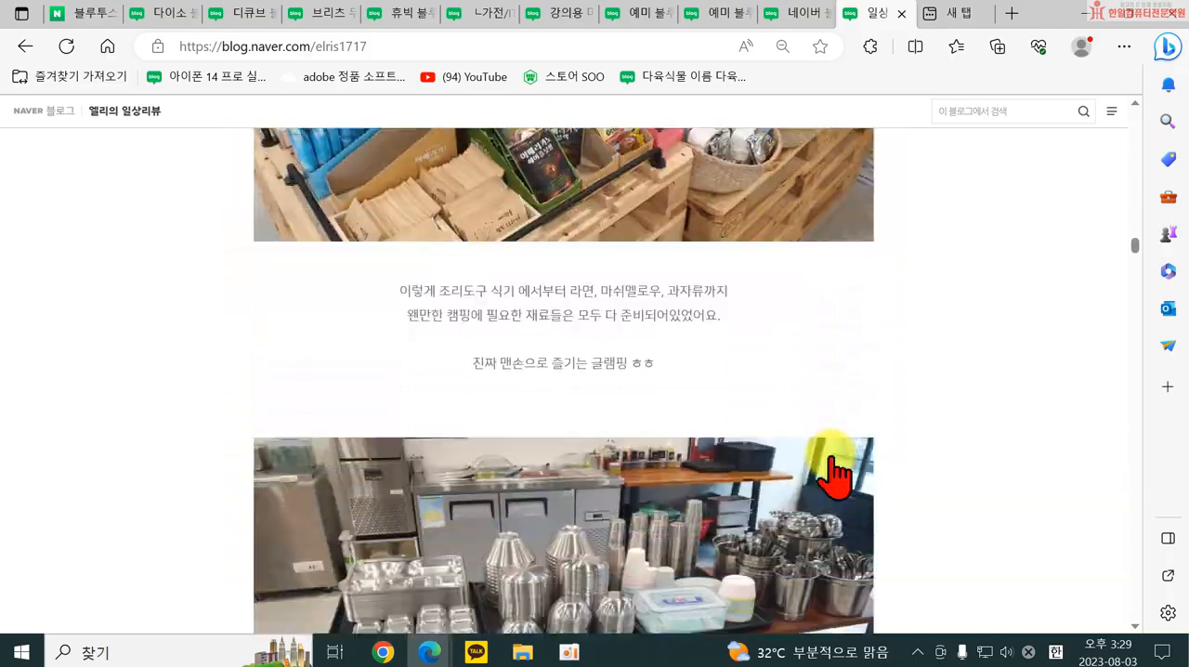
scroll(833, 474, down, 15)
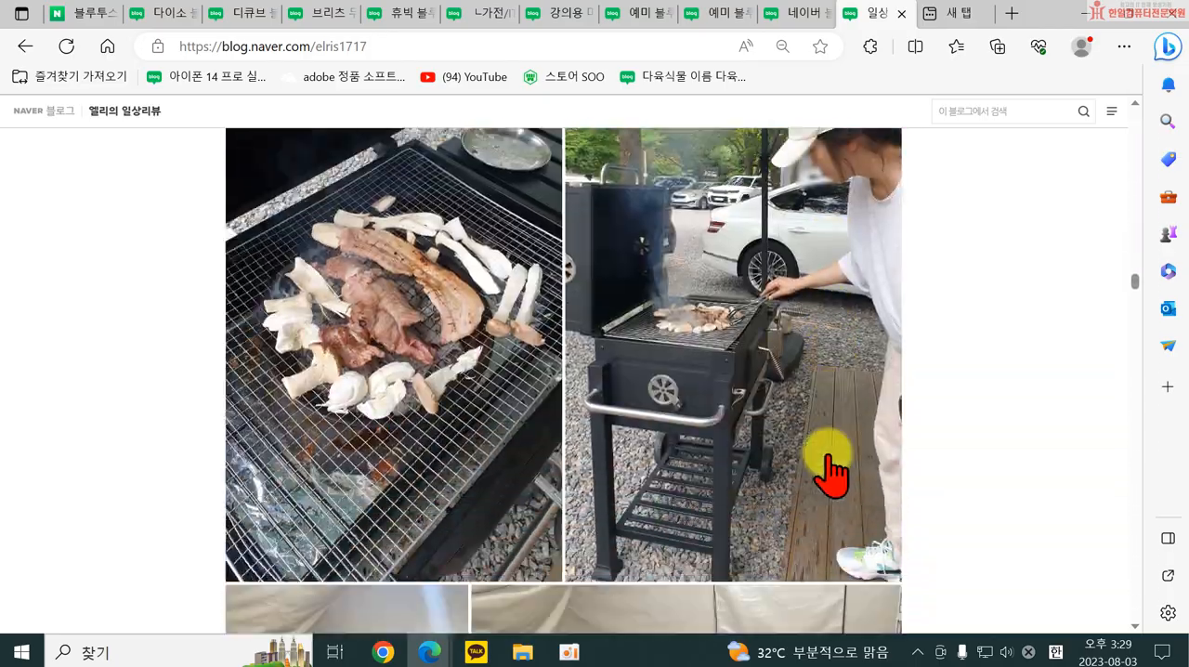
scroll(834, 473, down, 5)
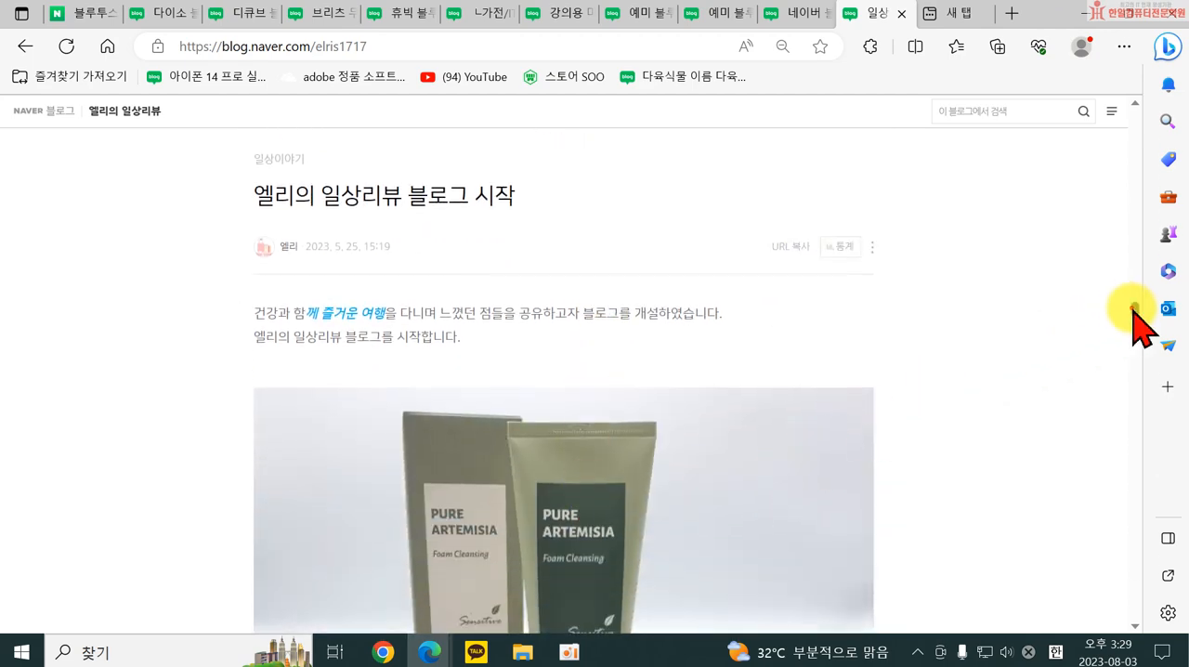
Open the 냠냠 간식거리~♡ category from the blog's category list and view its album-style posts.
drag(1137, 316, 1131, 125)
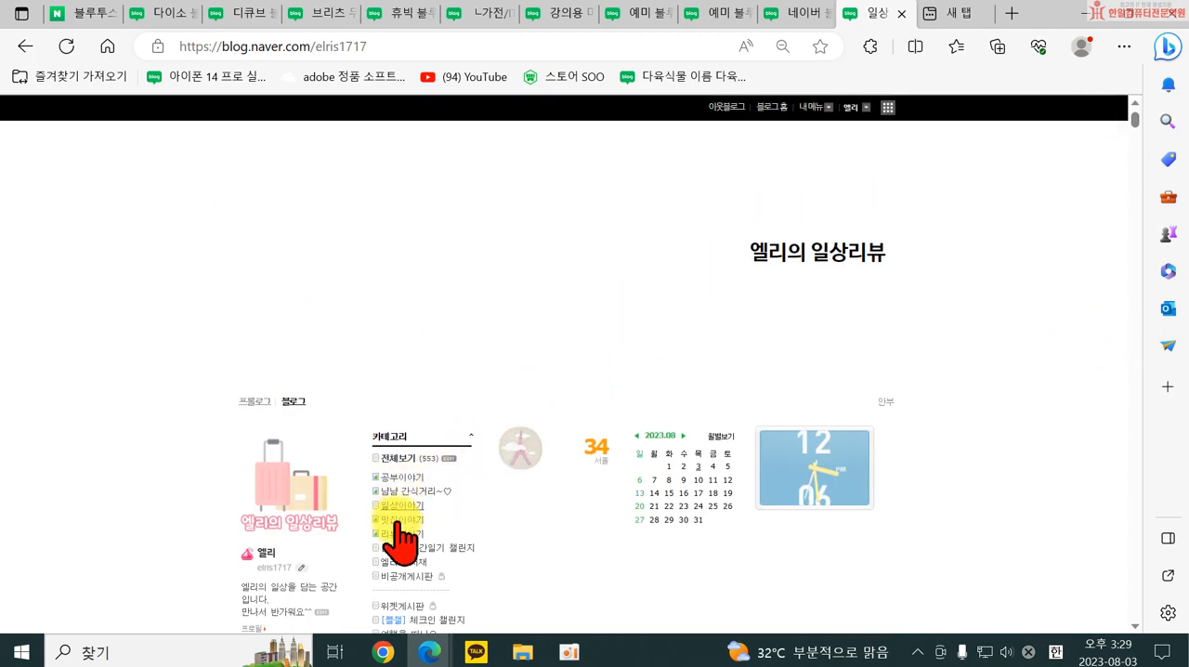
click(392, 494)
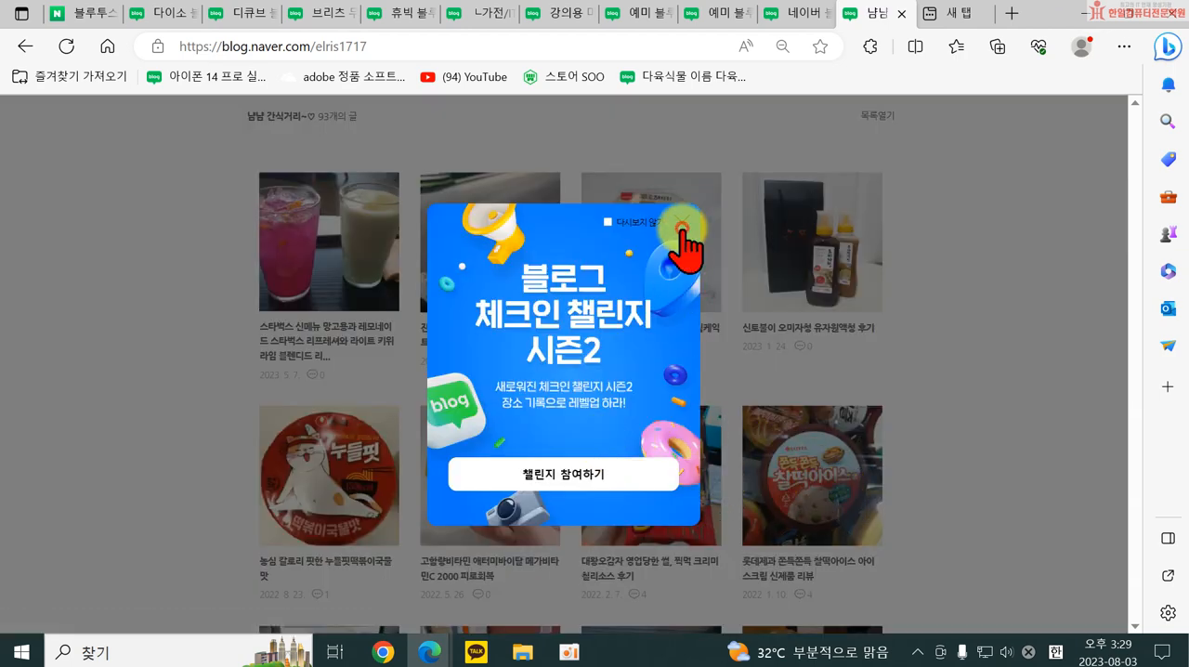
click(684, 229)
scroll(595, 400, up, 5)
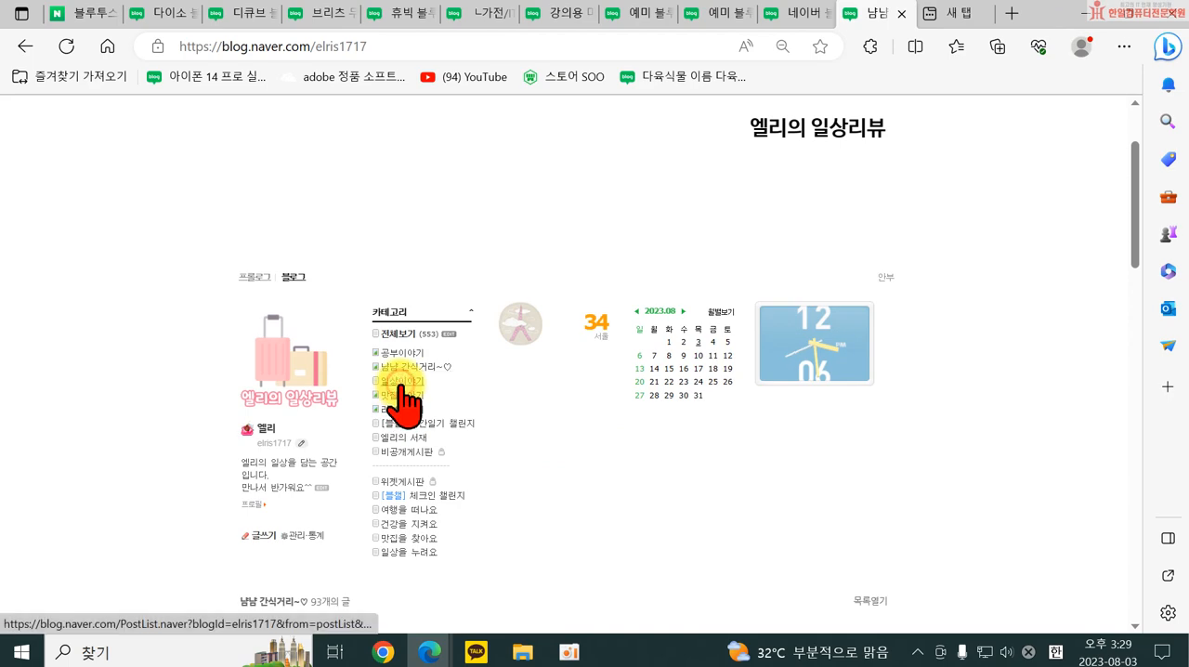
Reopen the 일상이야기 category to compare its blog-style display with the album-style category.
click(399, 381)
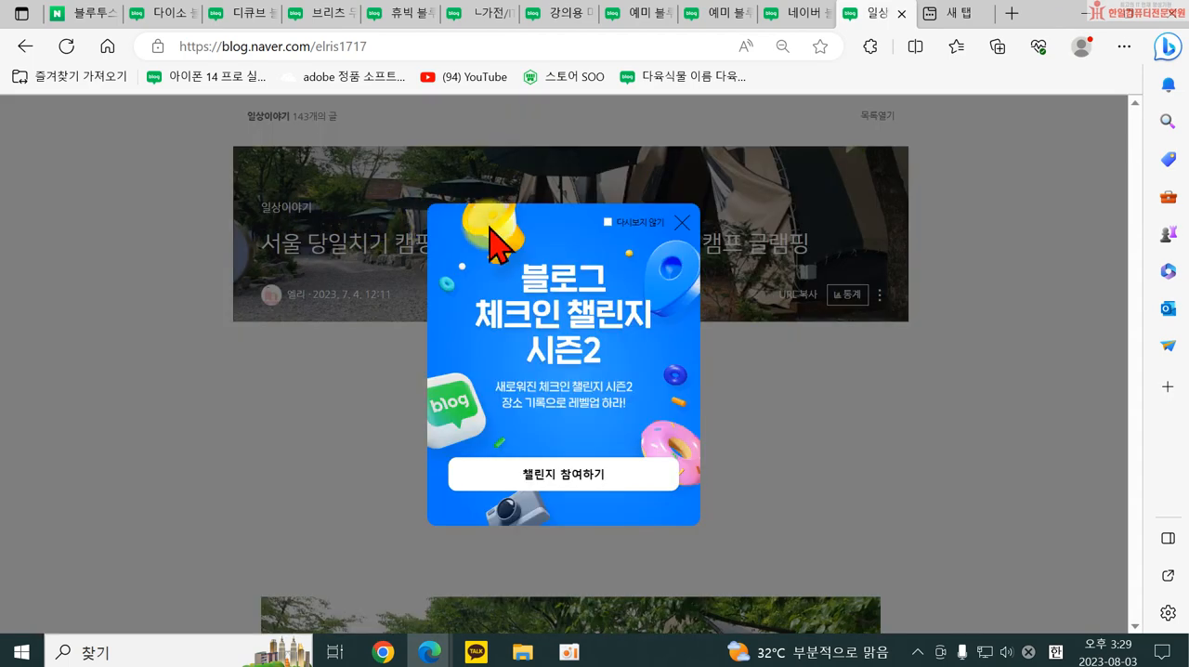
click(682, 222)
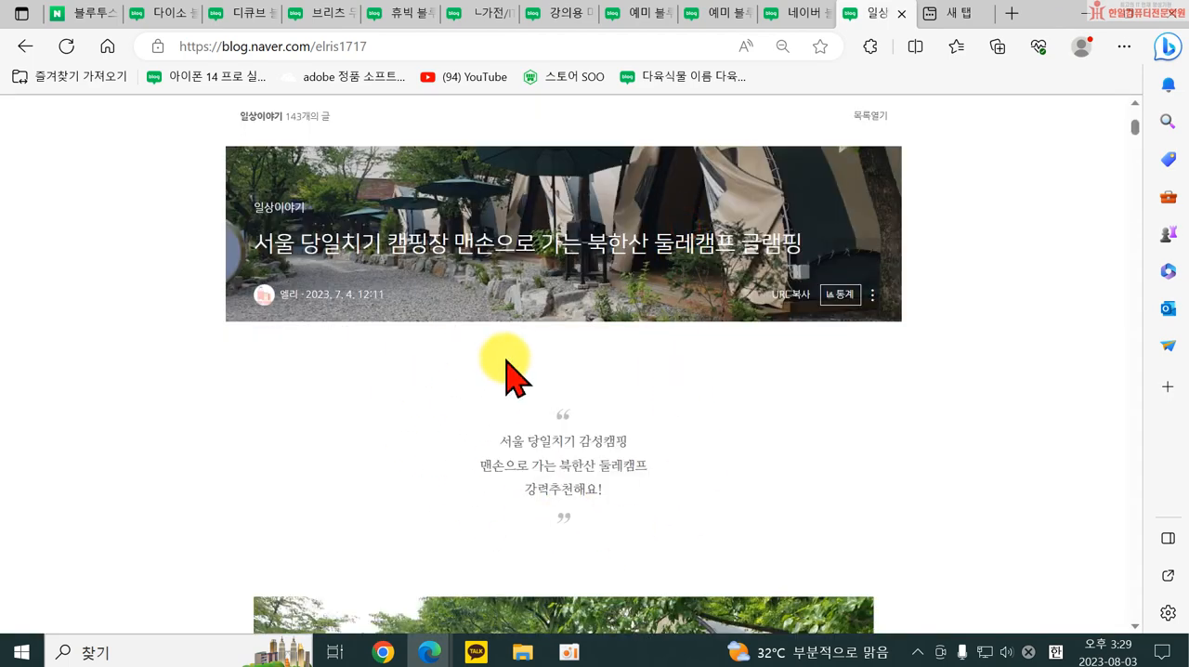
scroll(734, 488, up, 10)
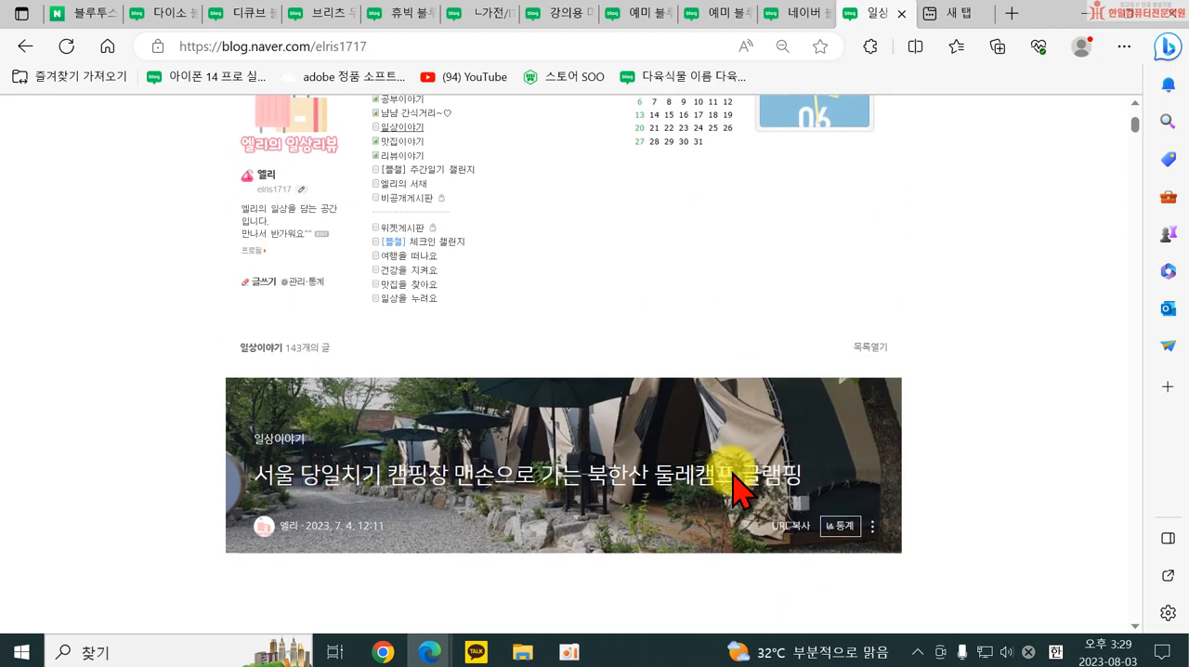
scroll(557, 492, down, 1)
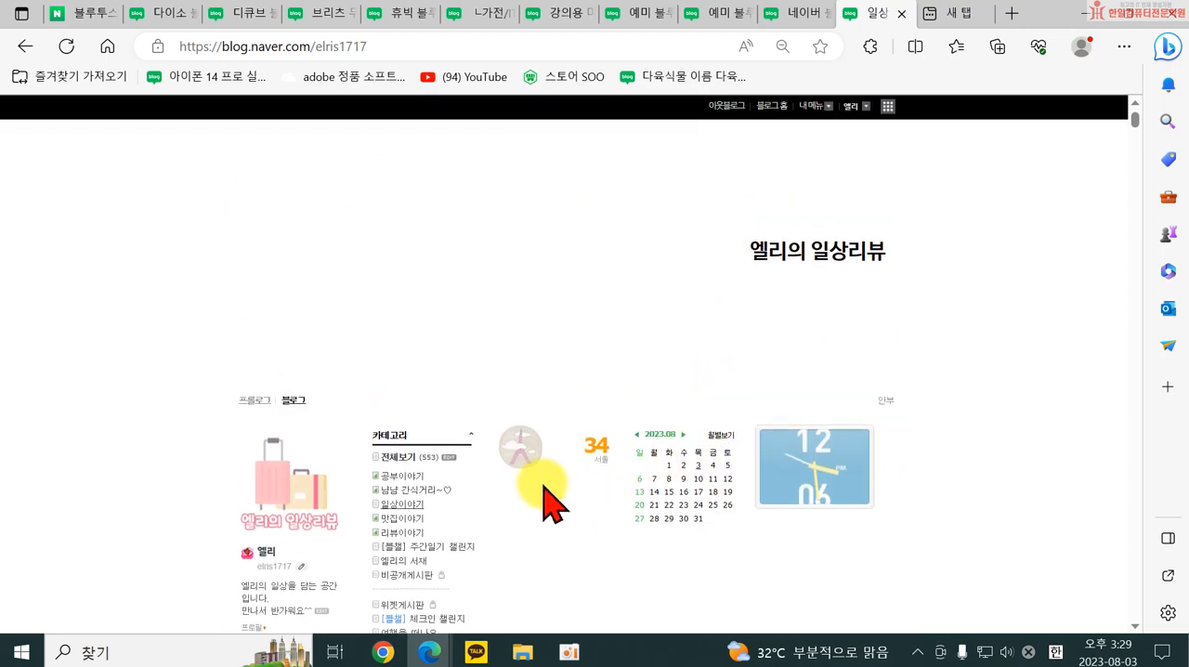
Open the 공부이야기 category and view its album-style posts.
scroll(554, 502, down, 1)
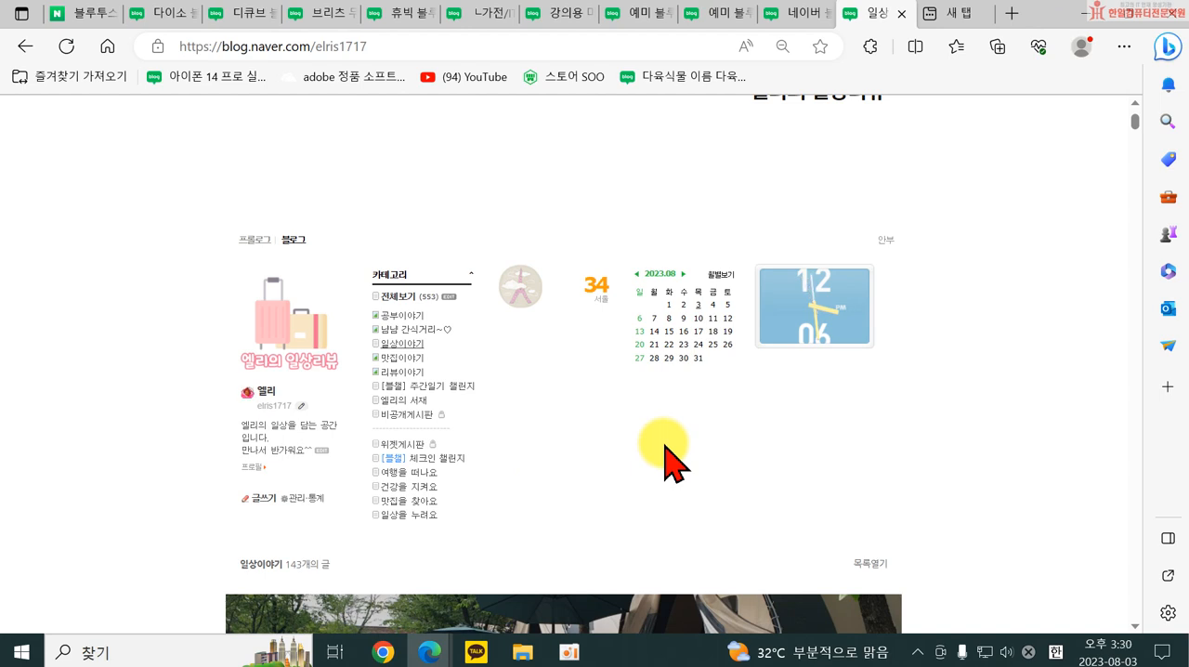
click(412, 314)
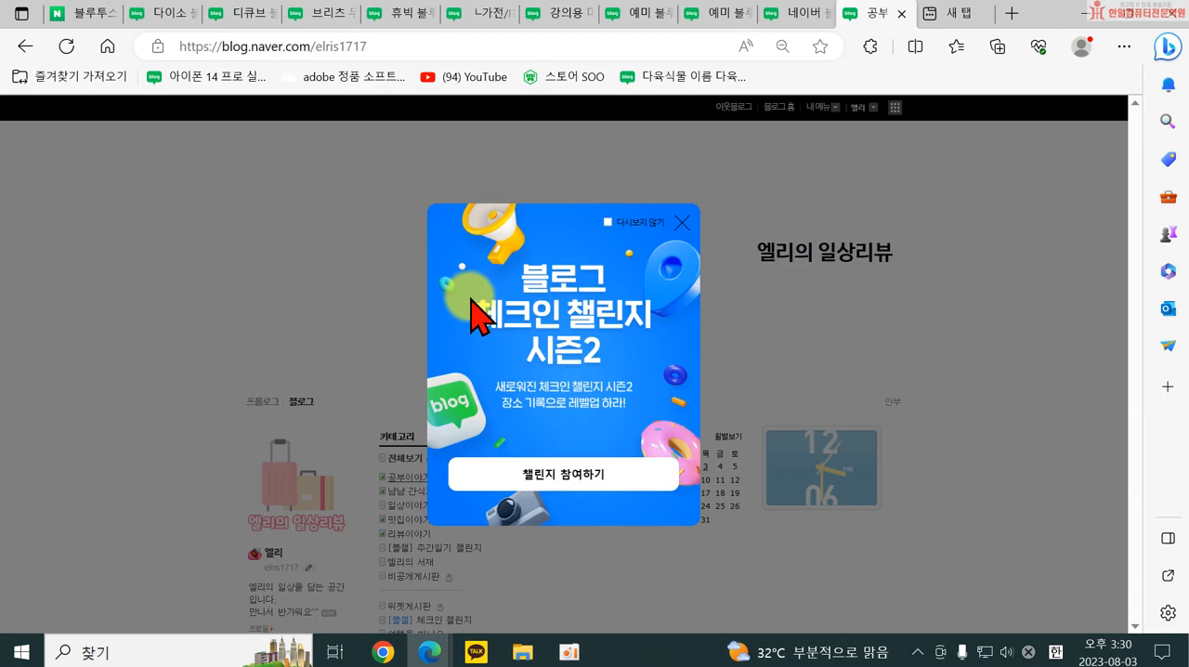
click(682, 222)
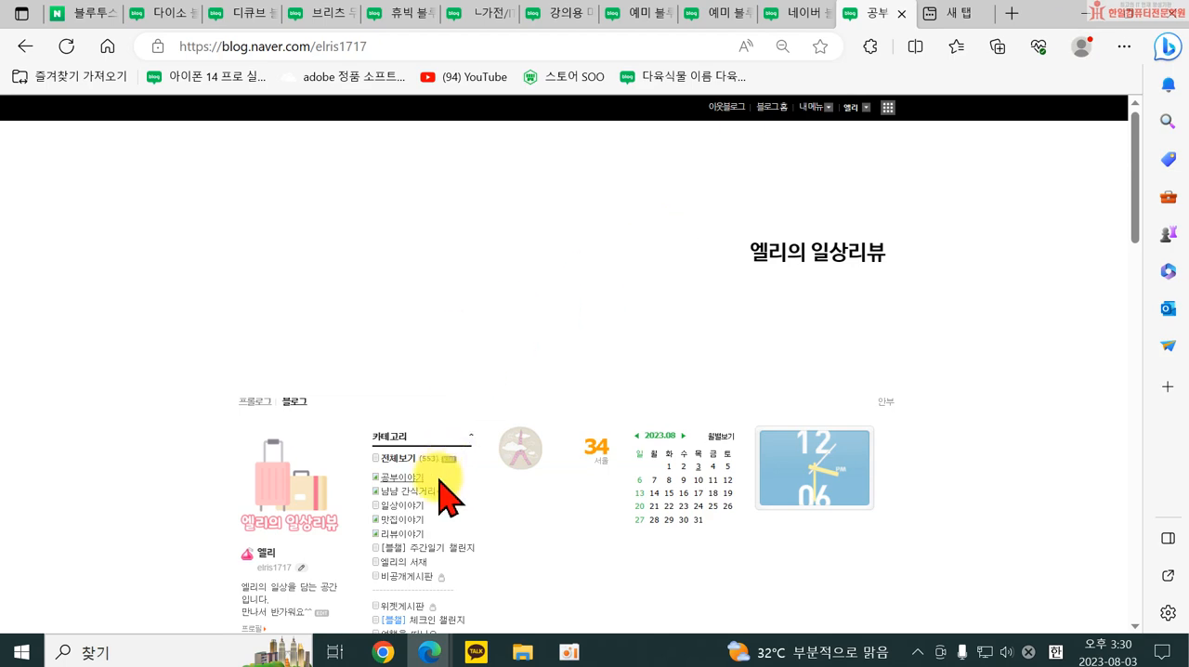
Open the 엘리의 서재 category and look through its blog-style book post.
click(392, 563)
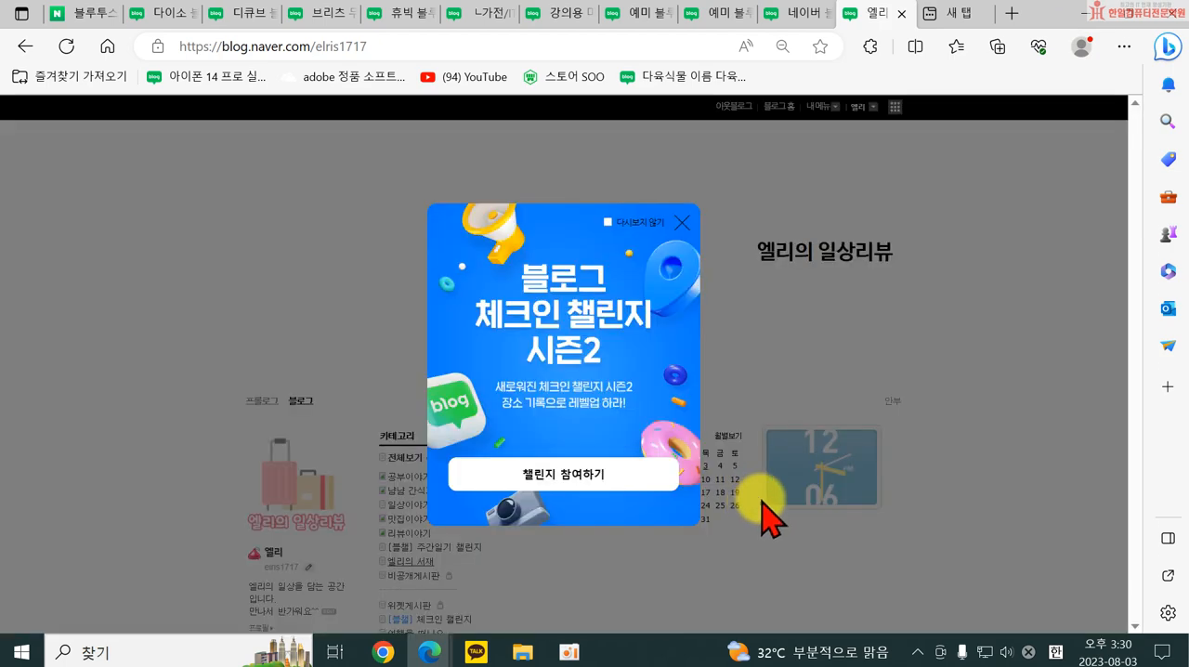
click(680, 223)
scroll(780, 418, down, 20)
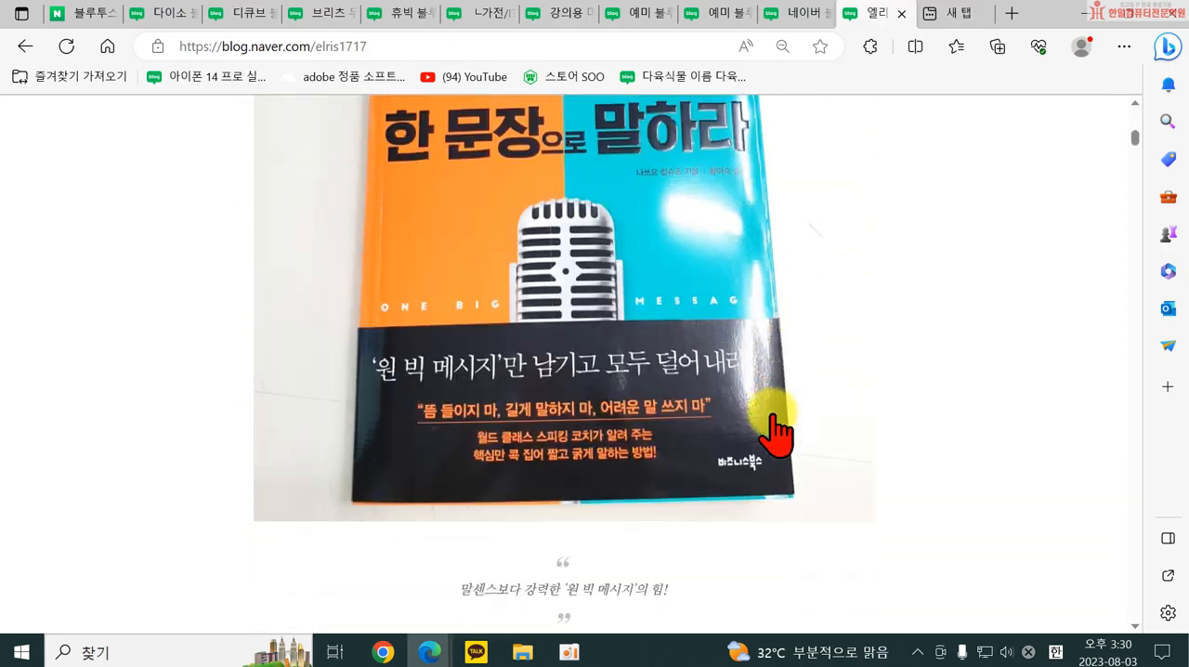
scroll(785, 449, down, 15)
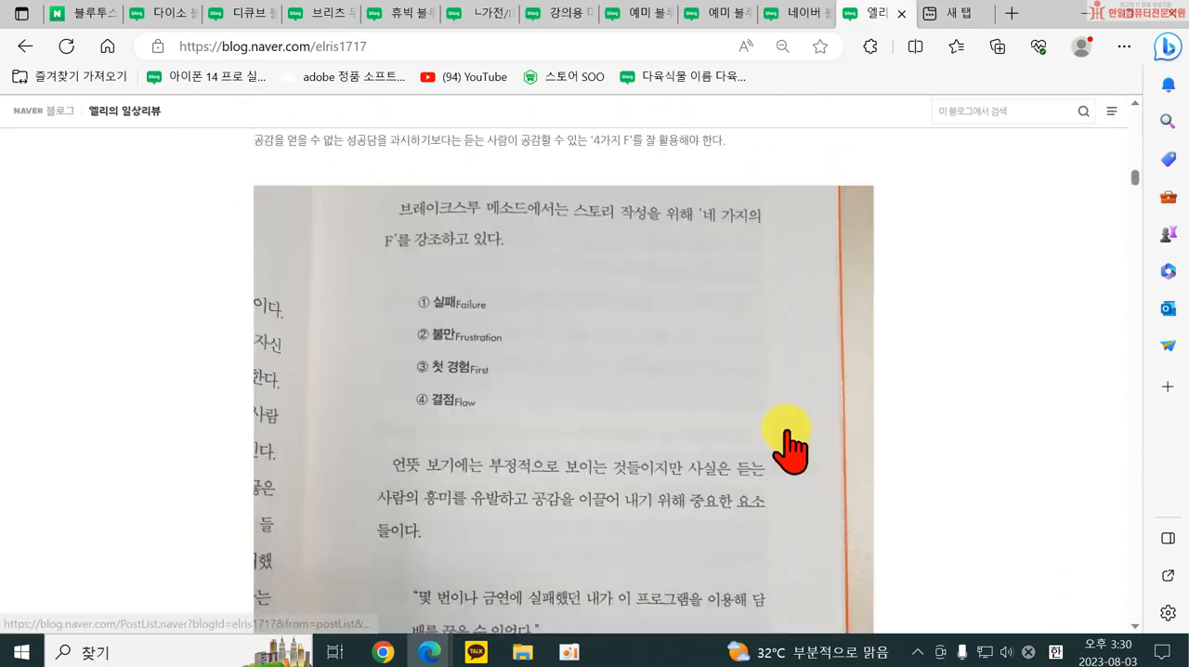
Open the category settings, set 엘리의 서재's post display to album style (앨범형) and save.
drag(1134, 193, 1096, 111)
click(449, 457)
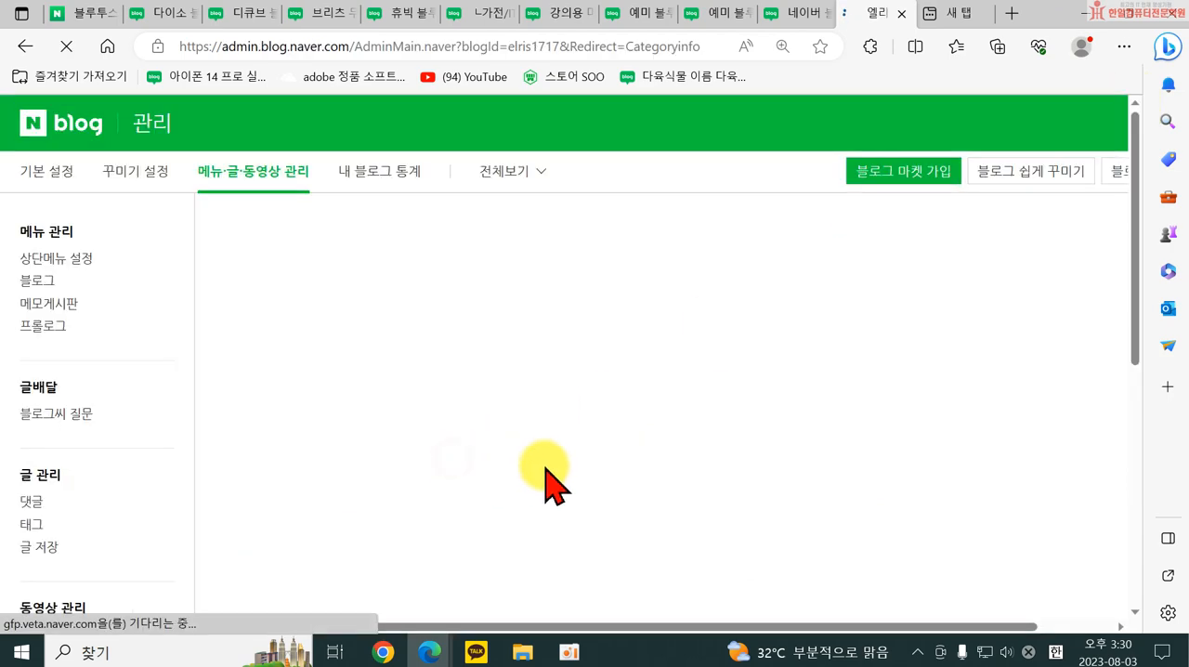
scroll(353, 506, down, 1)
click(292, 500)
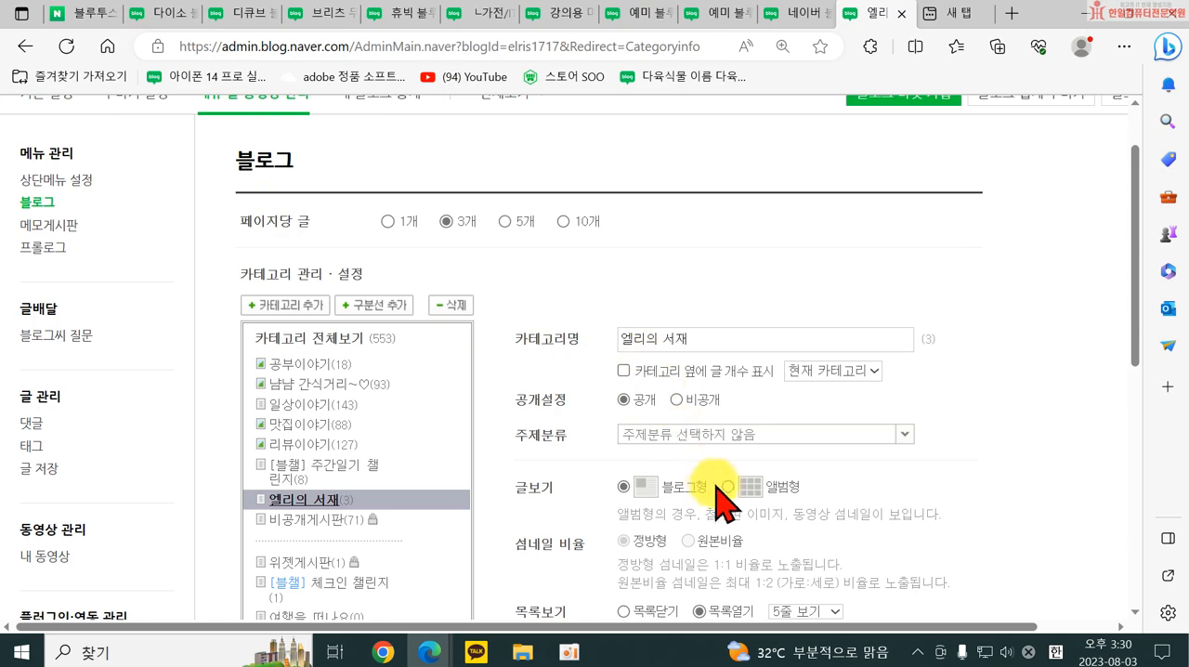
scroll(704, 509, down, 5)
scroll(446, 389, up, 3)
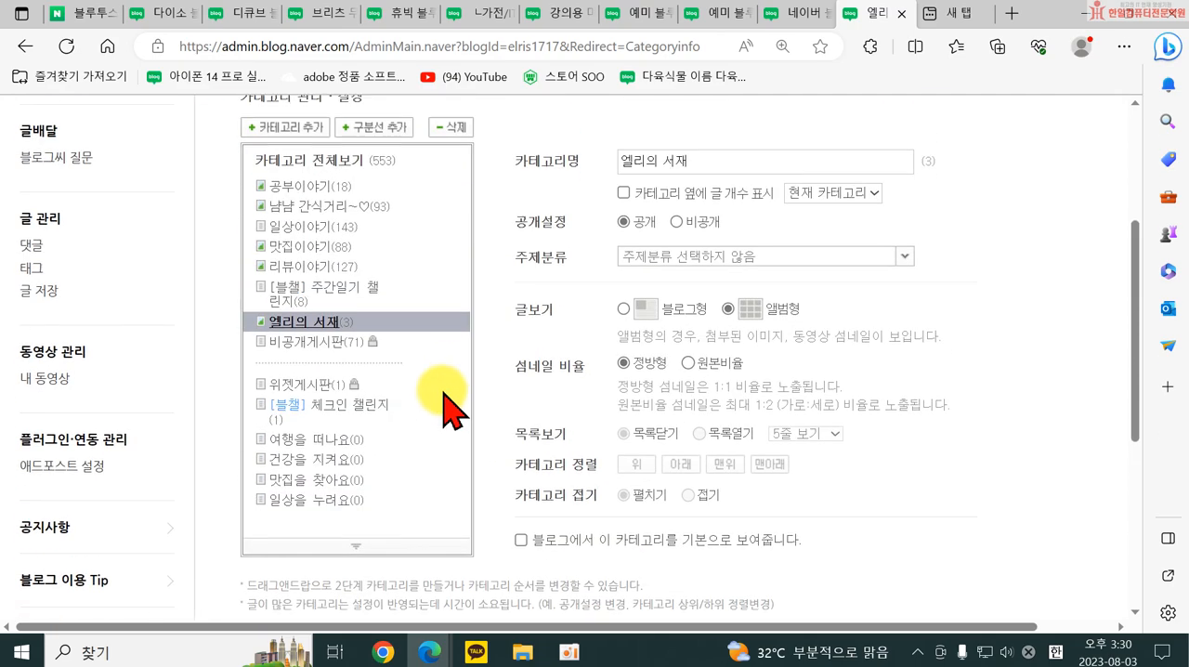
scroll(471, 430, down, 3)
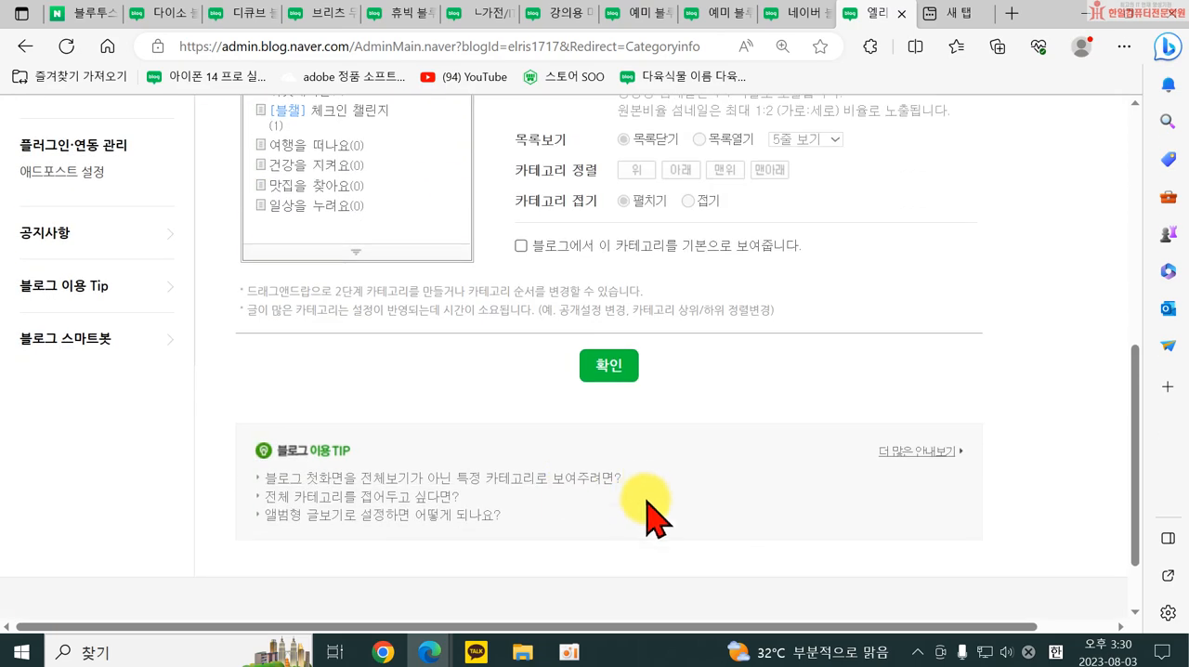
click(605, 369)
click(587, 385)
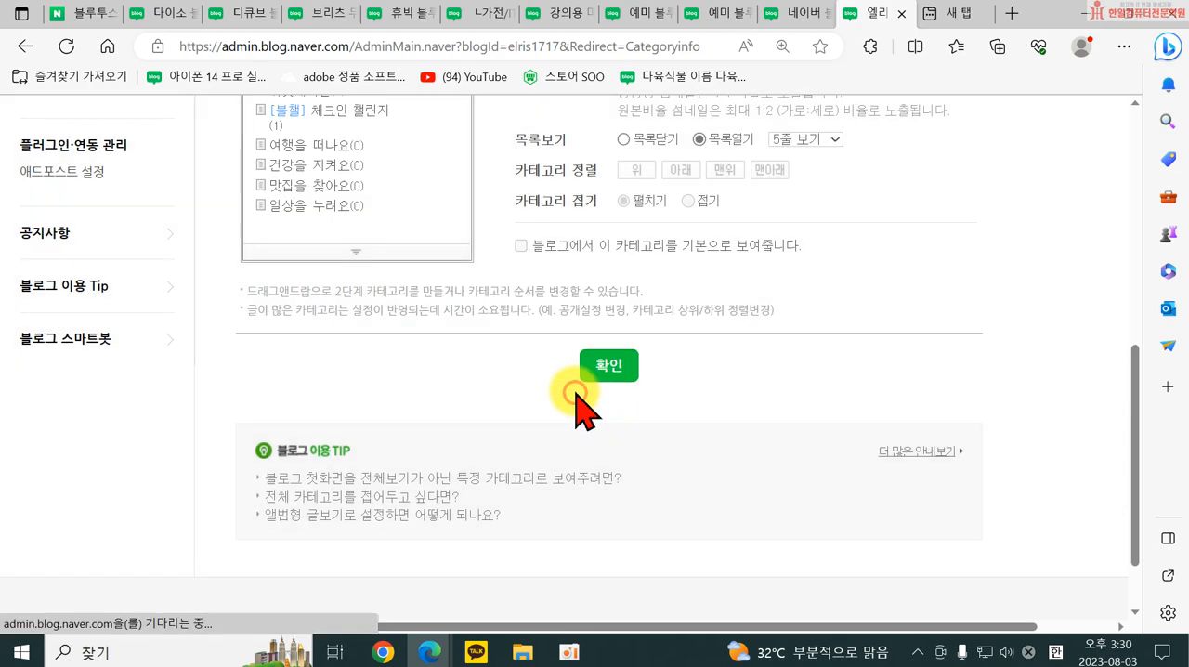
Return to the own blog, dismiss the check-in challenge pop-up and open the 엘리의 서재 category.
scroll(470, 398, up, 6)
click(807, 123)
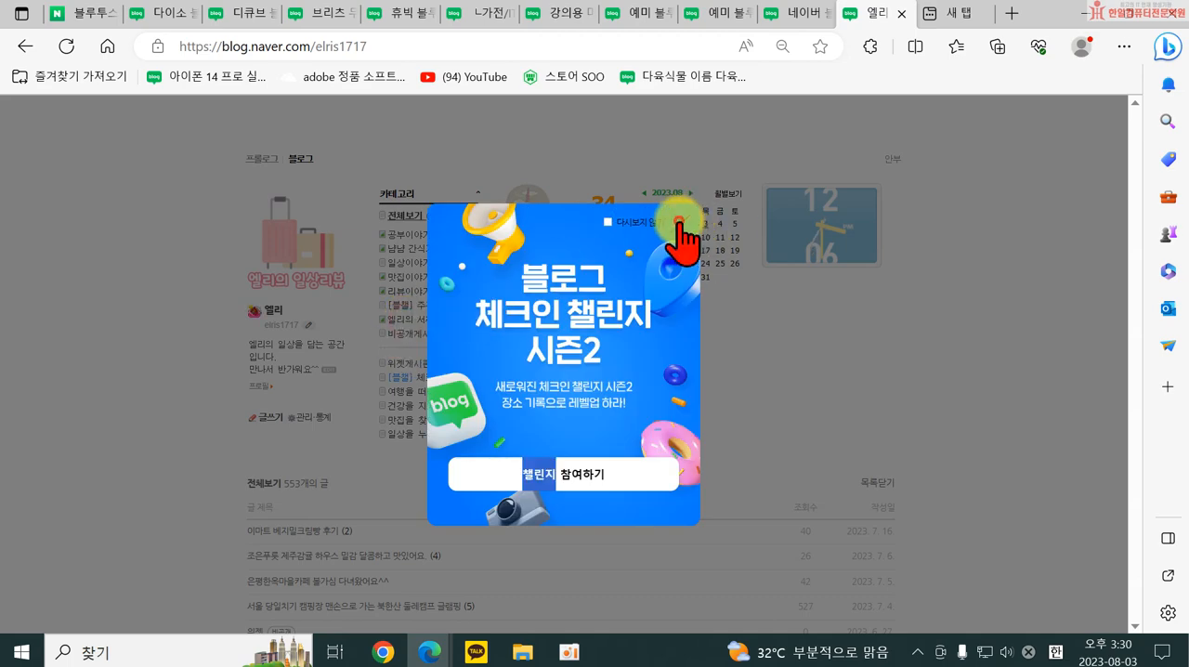
click(679, 223)
click(409, 319)
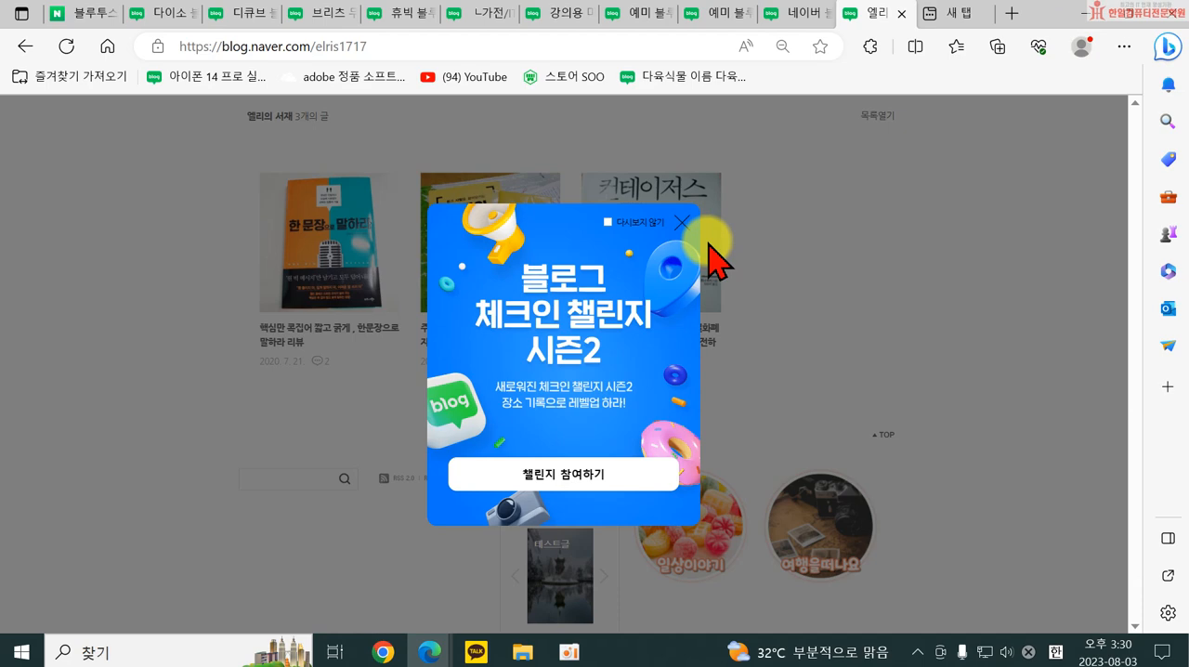
Try the 컨테이저스 book thumbnail and look through 엘리의 서재's album-style posts and the blog's category list.
click(687, 240)
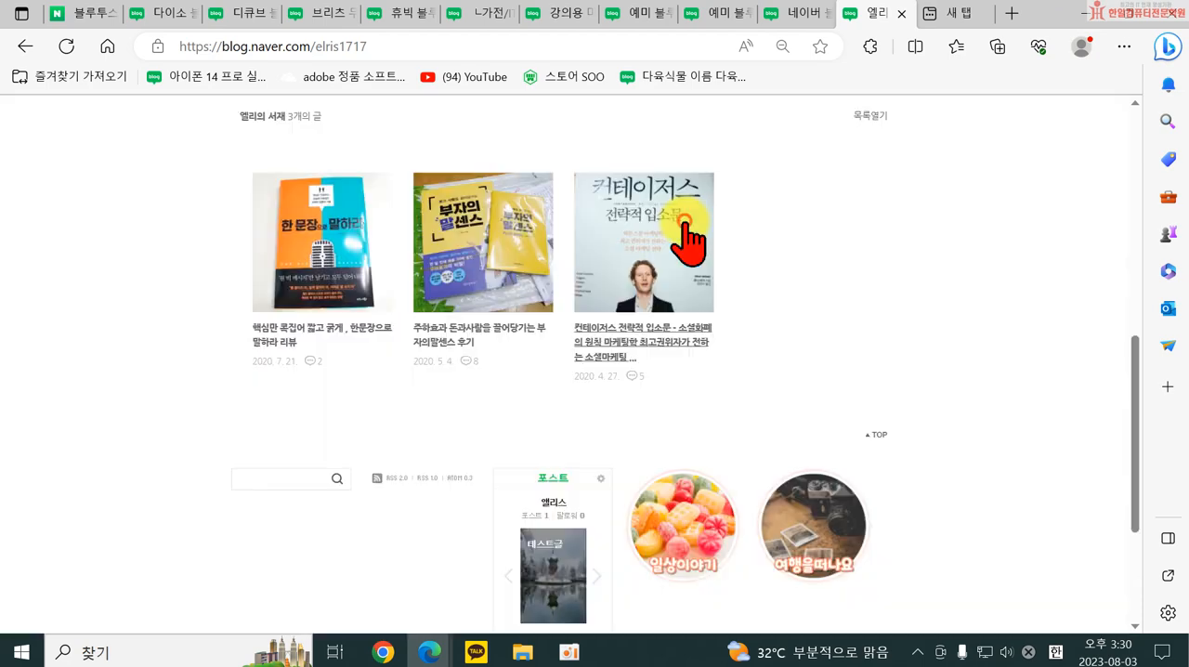
scroll(883, 398, down, 2)
scroll(884, 397, up, 2)
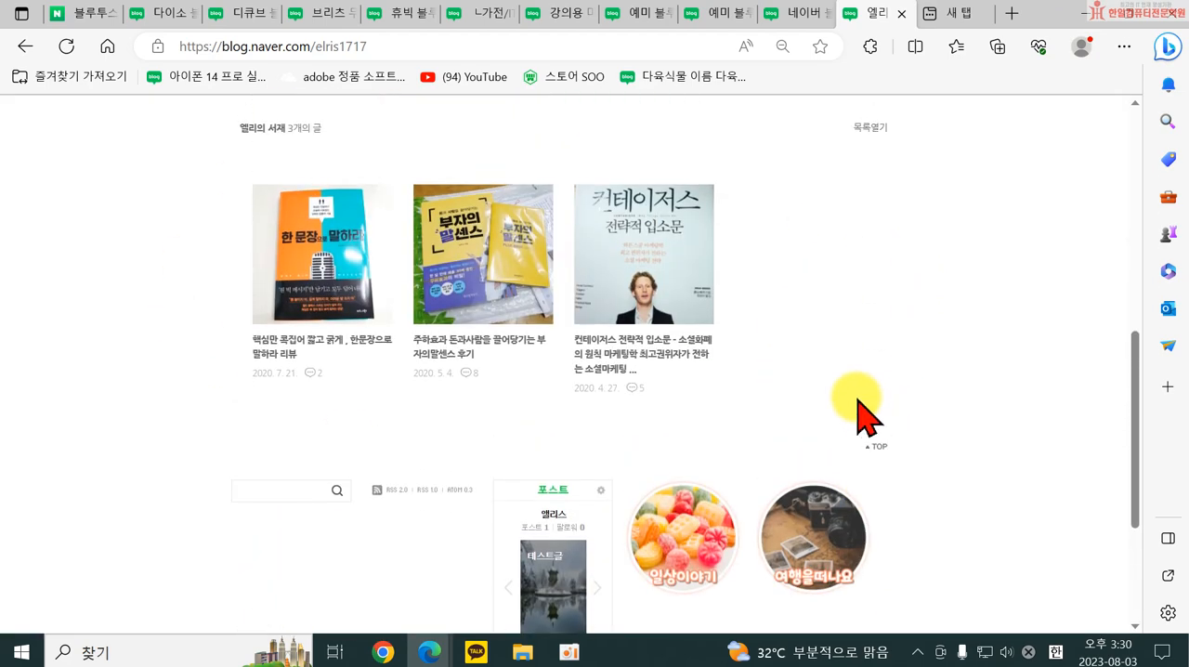
scroll(598, 384, up, 3)
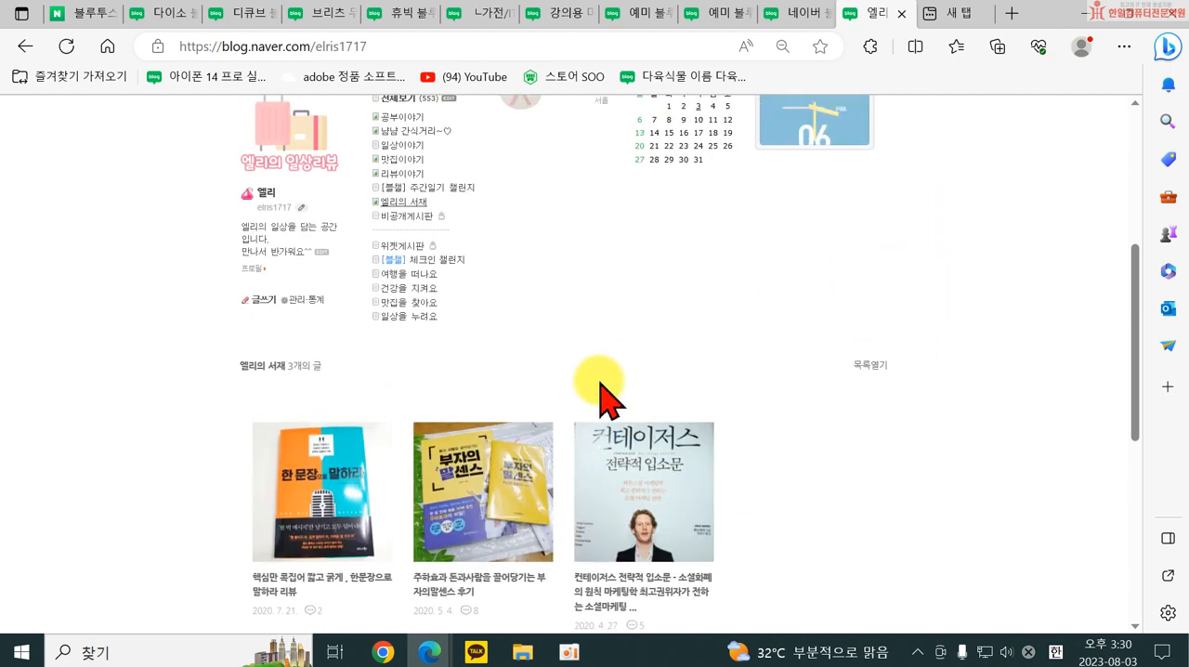
scroll(889, 549, up, 1)
scroll(889, 549, up, 1)
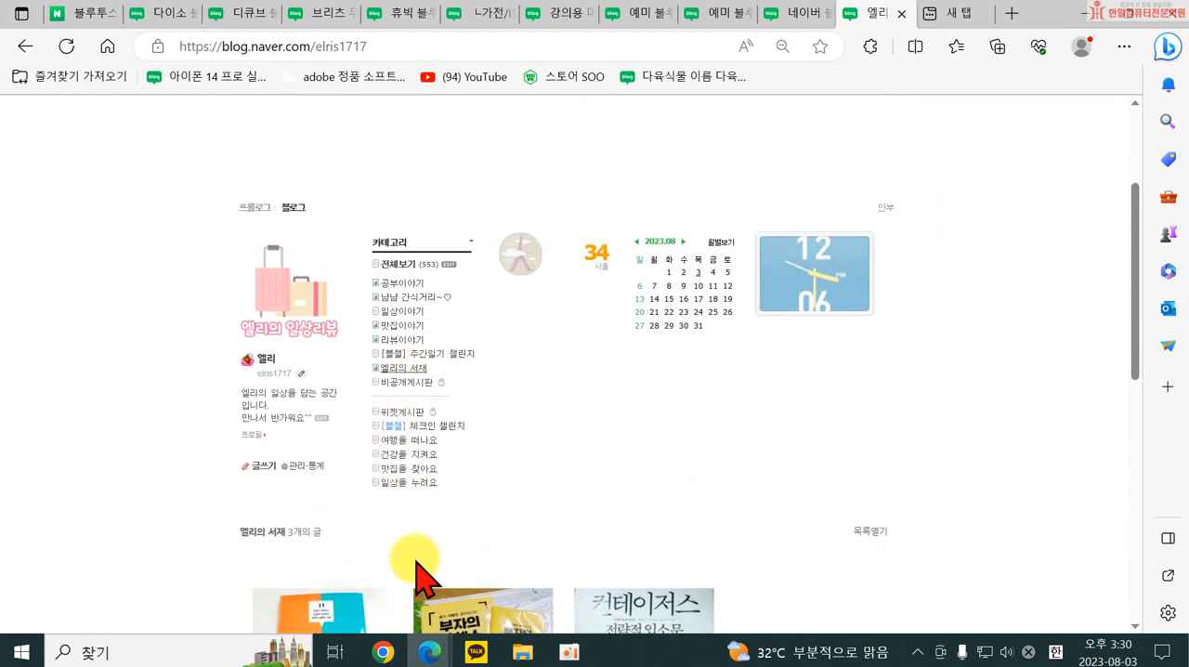
scroll(386, 506, down, 1)
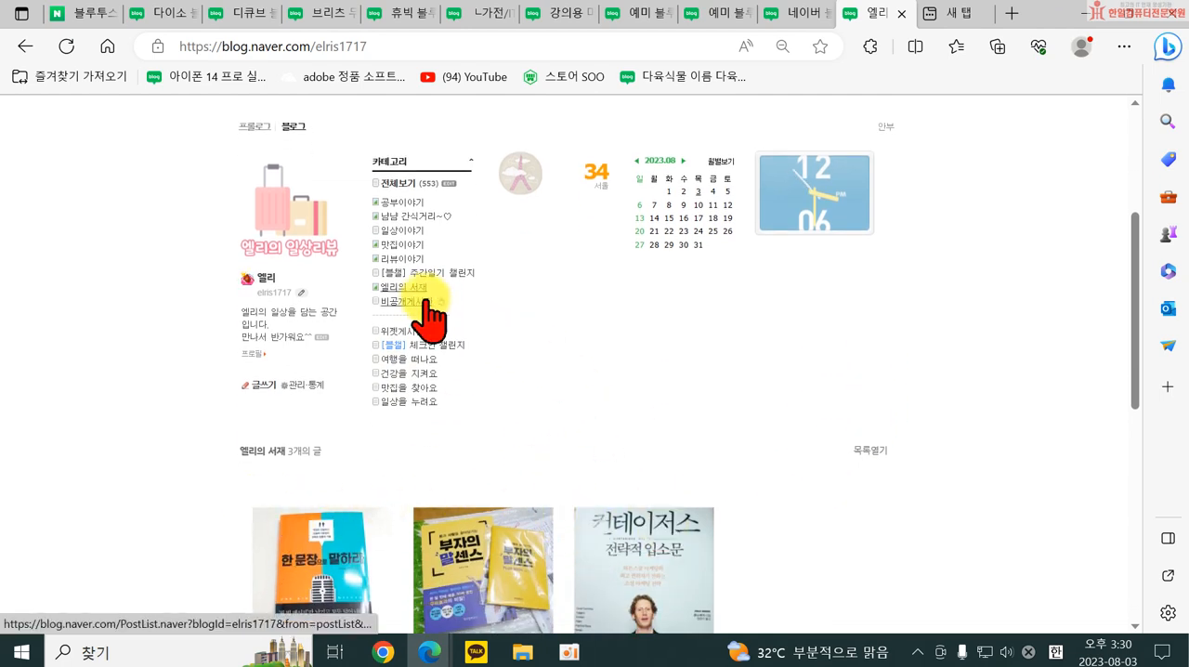
Reopen the category settings, set 엘리의 서재's post display to blog style (블로그형) and save.
click(450, 183)
scroll(306, 548, down, 1)
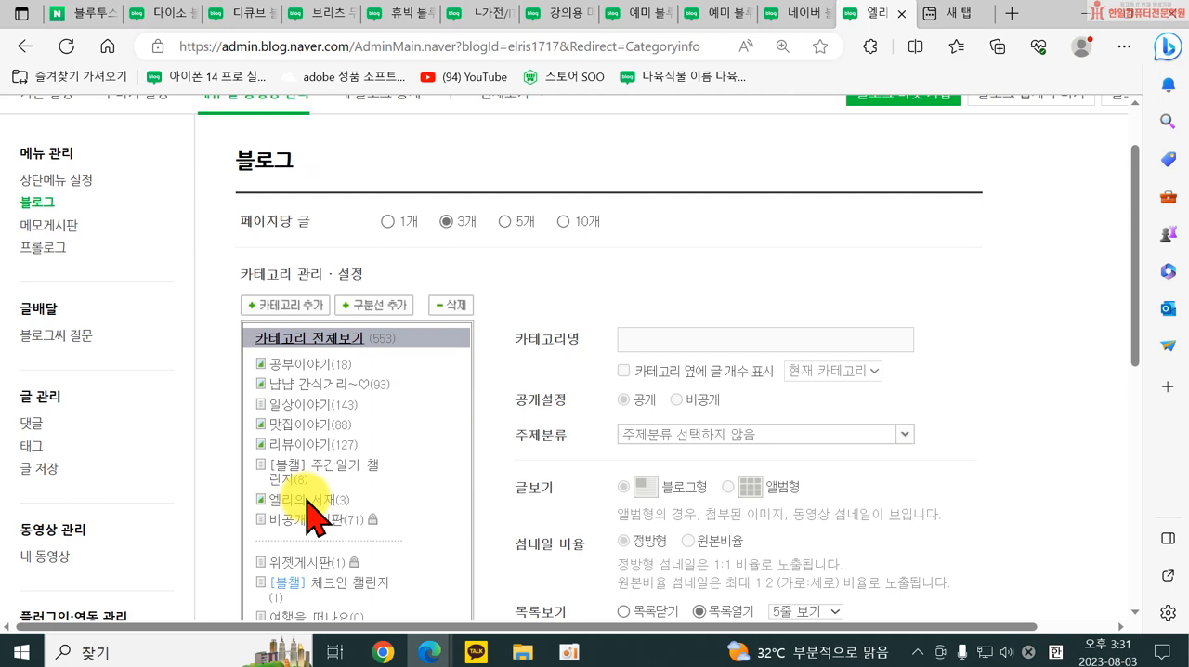
click(337, 501)
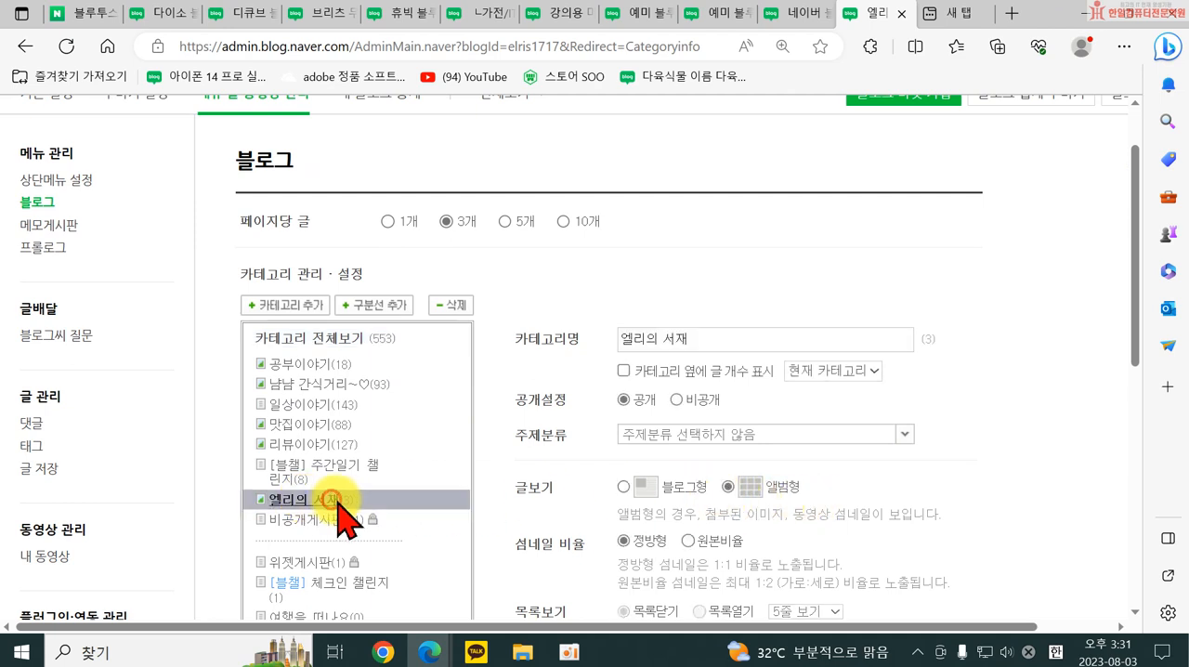
click(623, 488)
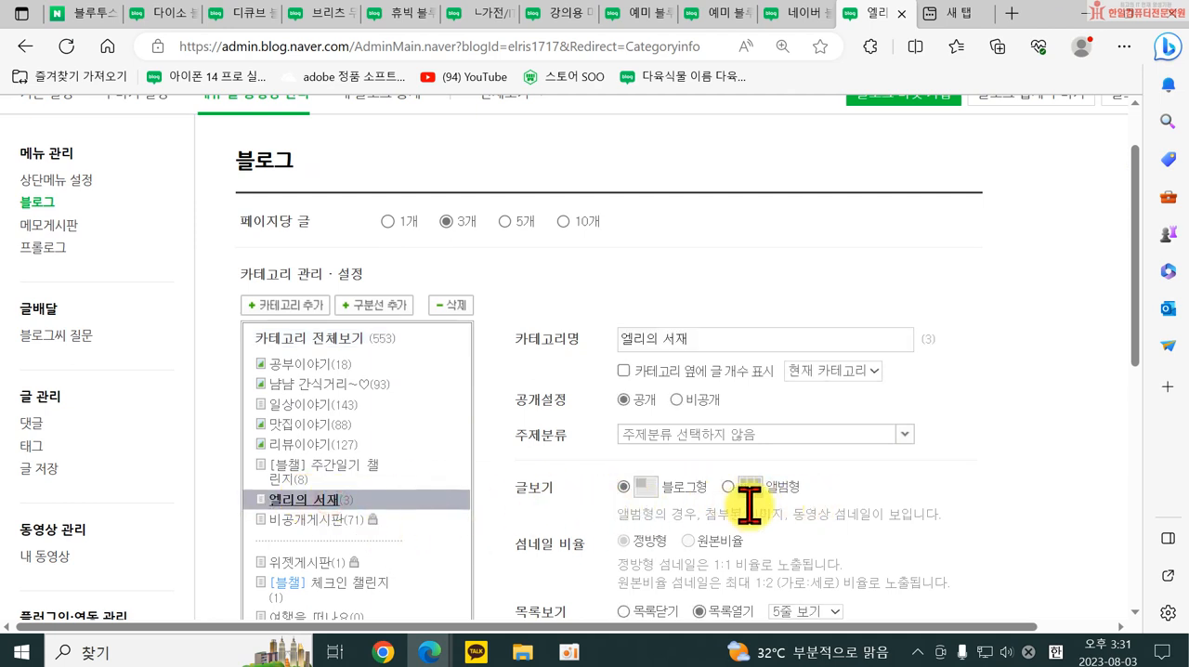
scroll(1069, 563, down, 6)
click(611, 281)
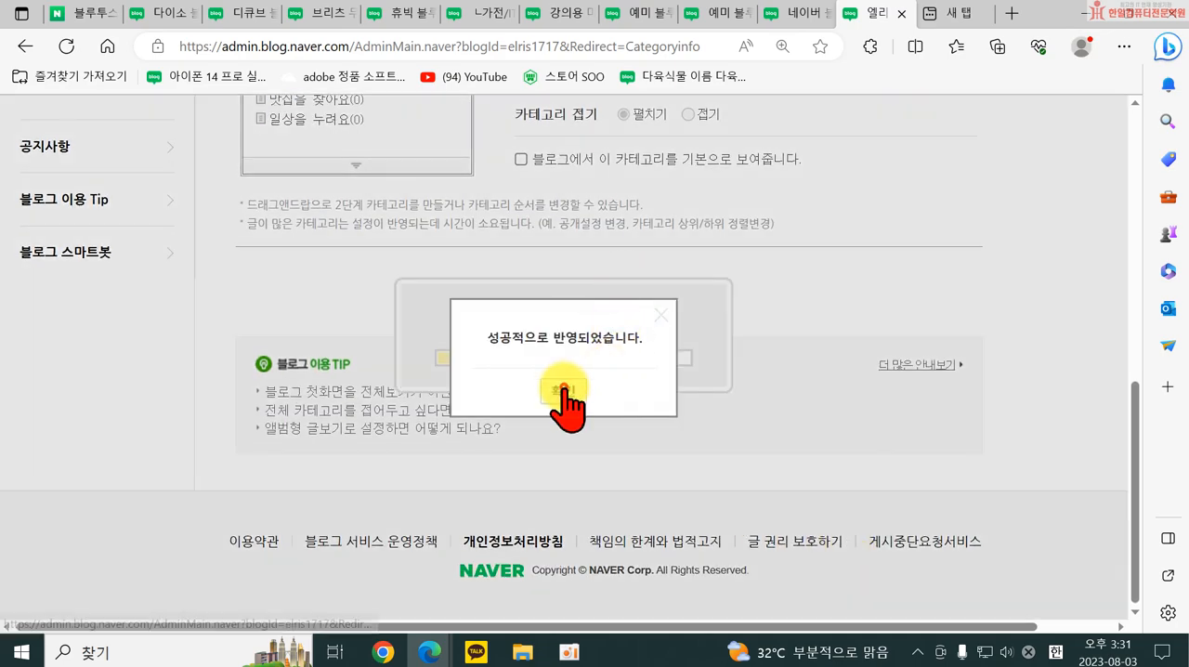
click(564, 390)
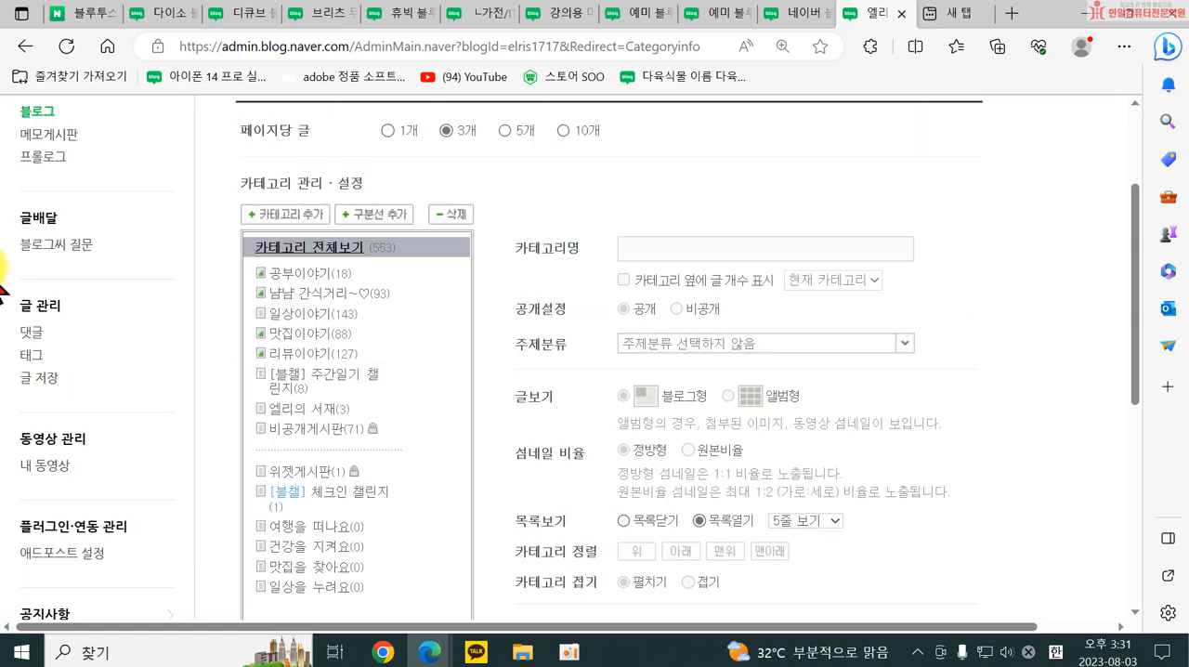
Add a subcategory under 여행을 떠나요 and name it 국내여행.
scroll(318, 385, down, 4)
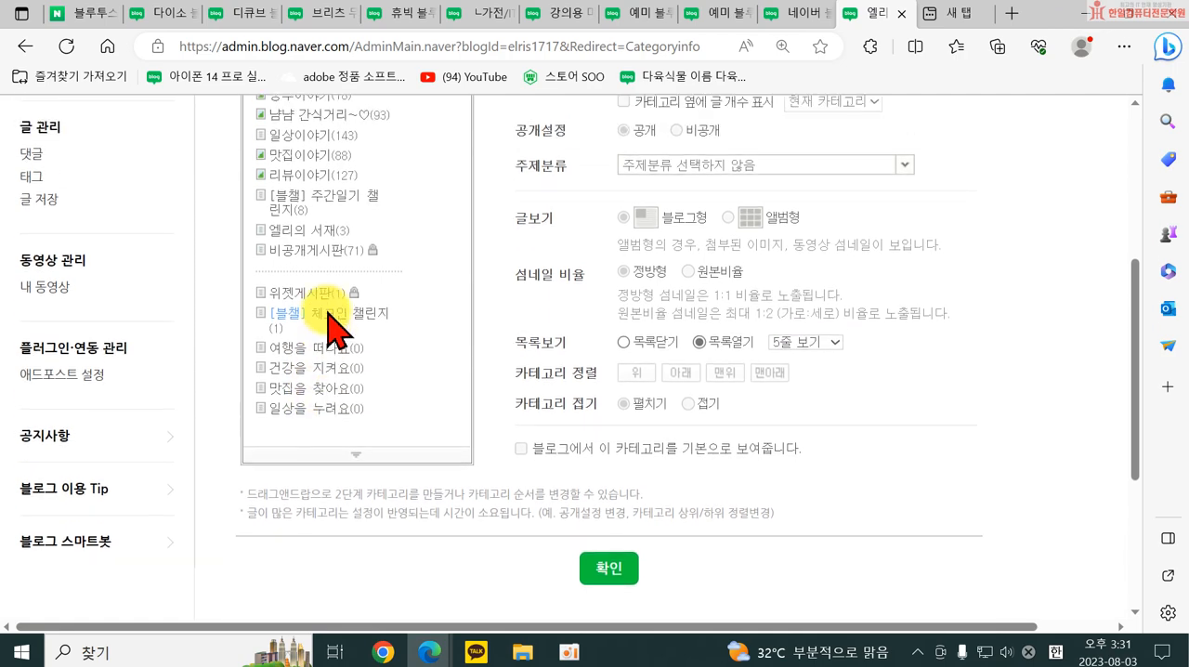
scroll(372, 418, up, 1)
click(320, 460)
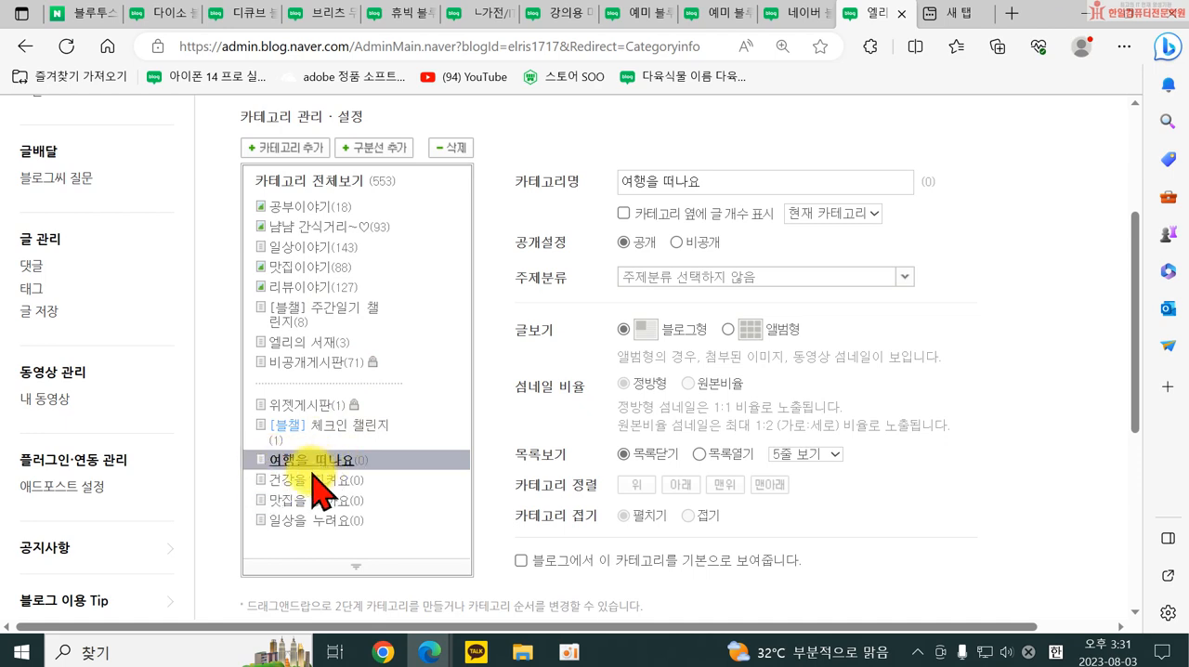
click(295, 148)
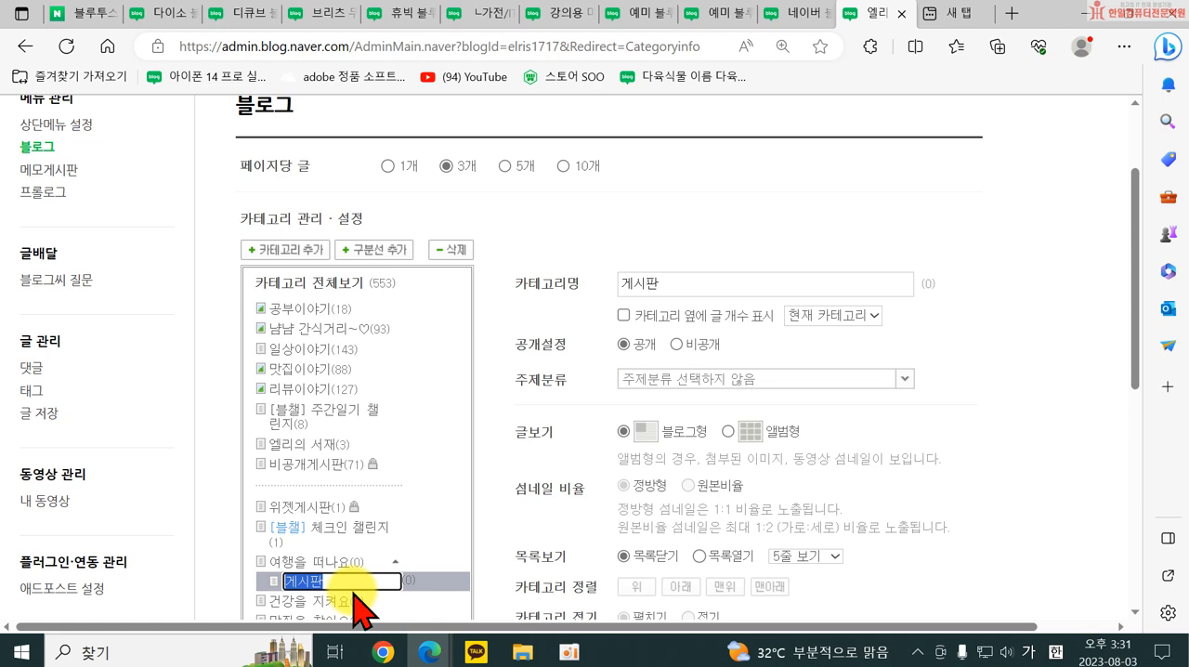
text(ㄱ ㄱㄴ)
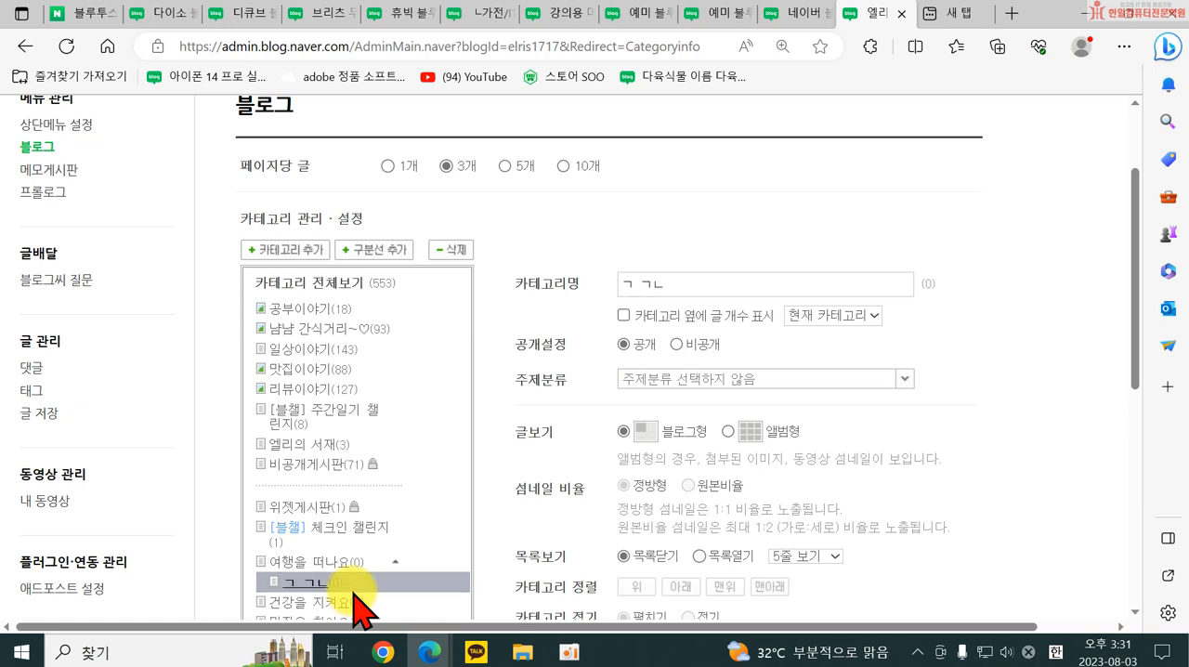
click(314, 581)
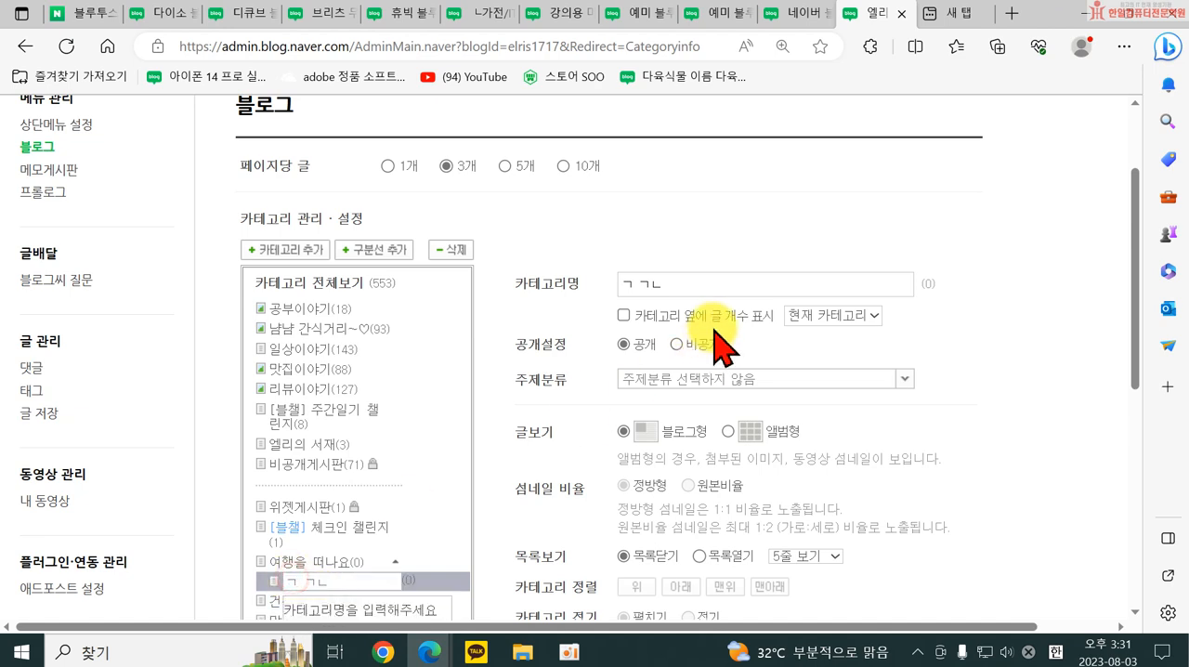
drag(690, 287, 427, 295)
text(ㄱ)
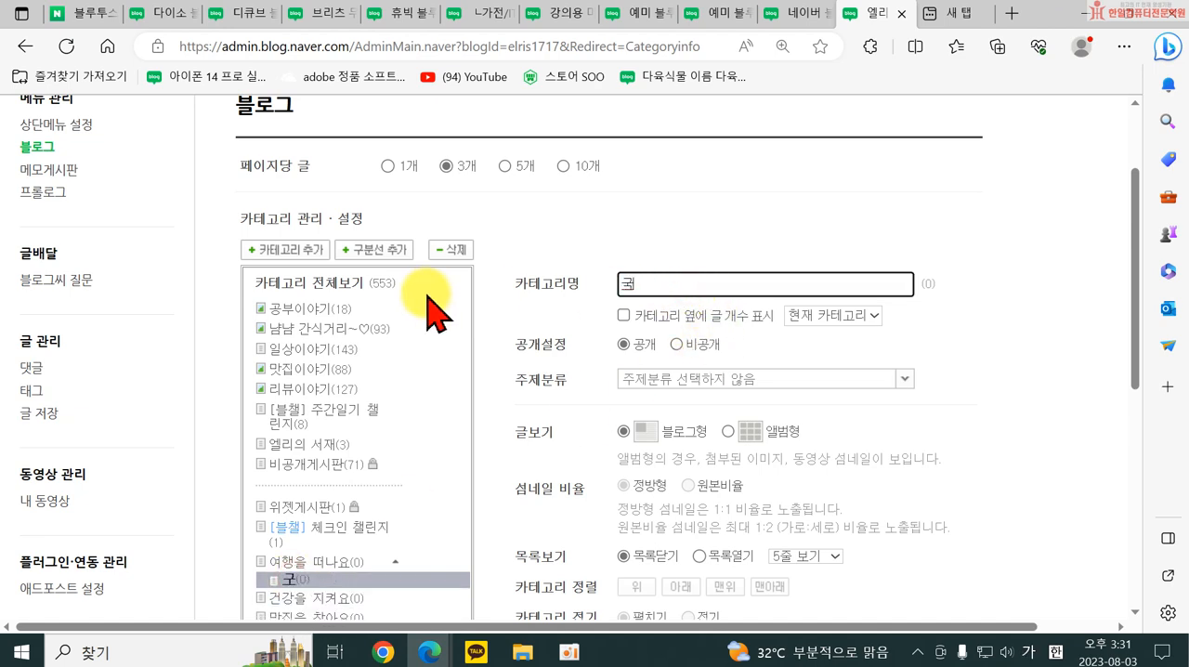
text(내여행)
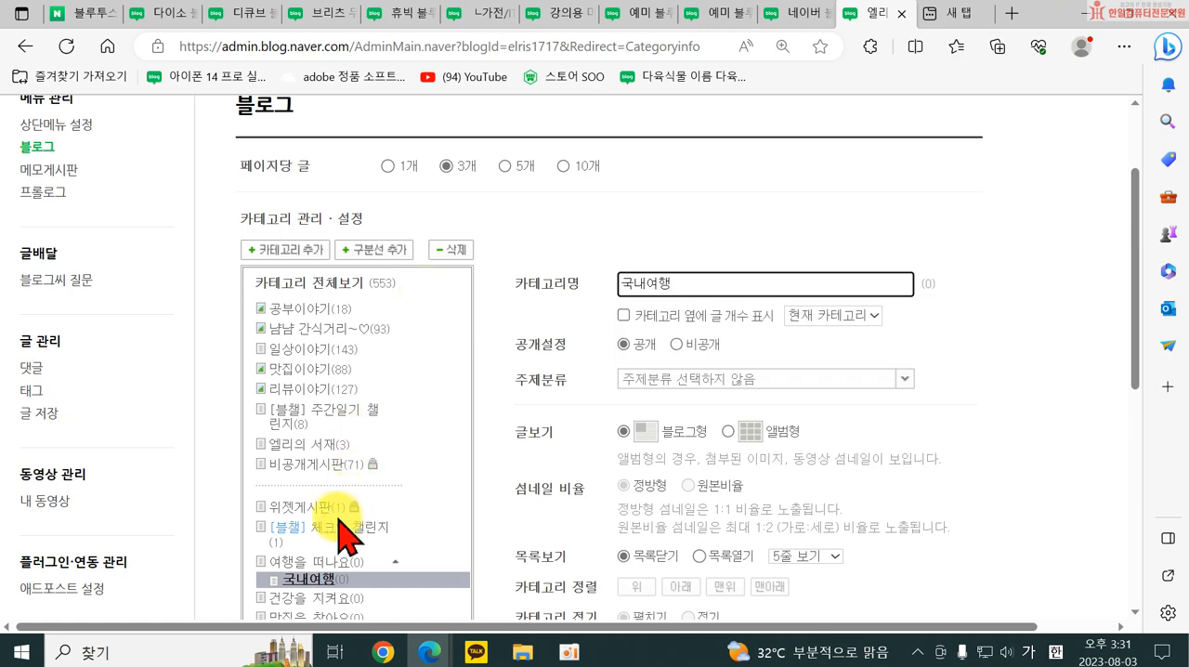
Add another subcategory under 여행을 떠나요 named 해외여행.
click(303, 560)
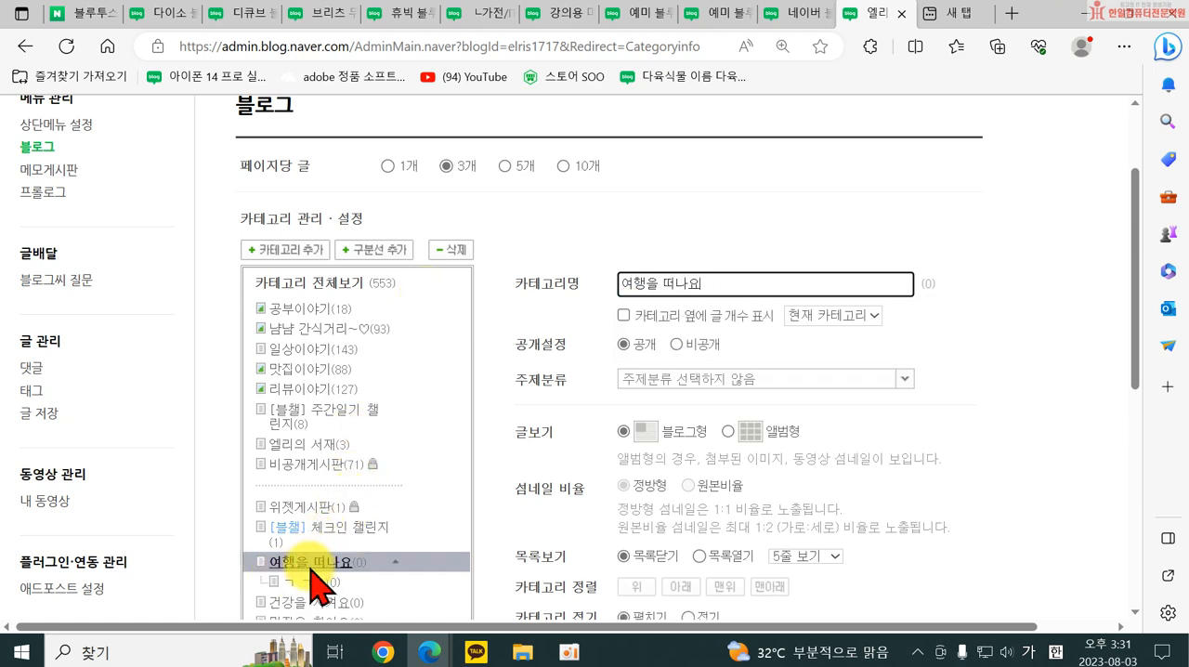
click(275, 250)
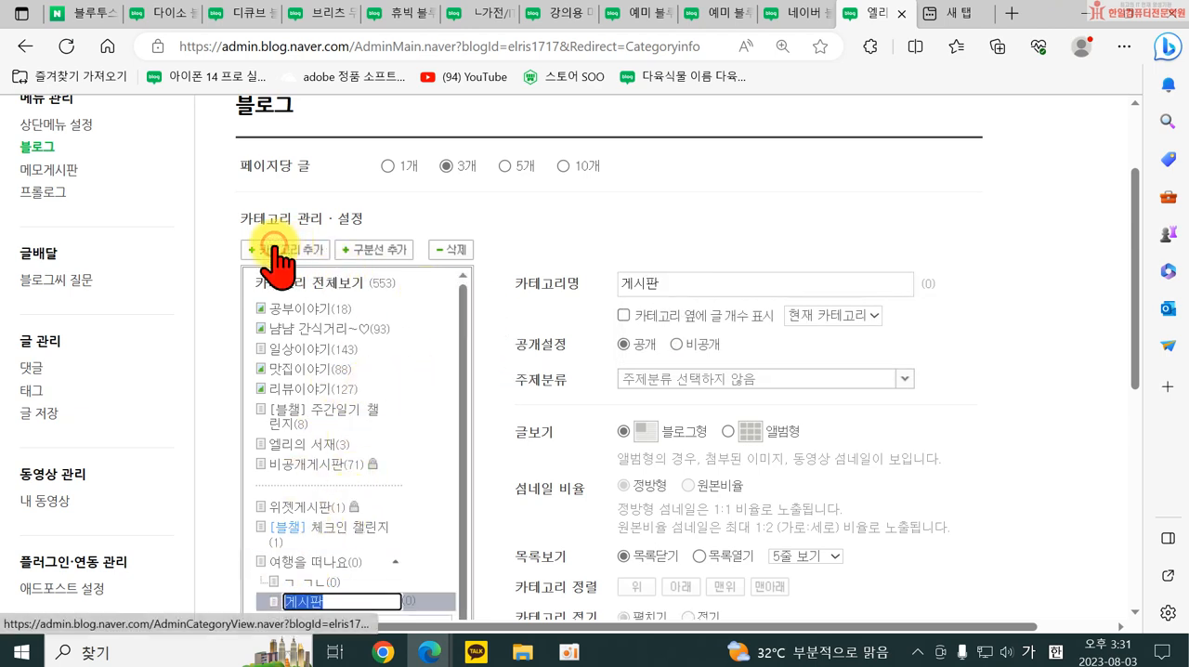
click(685, 283)
text(ㅎ)
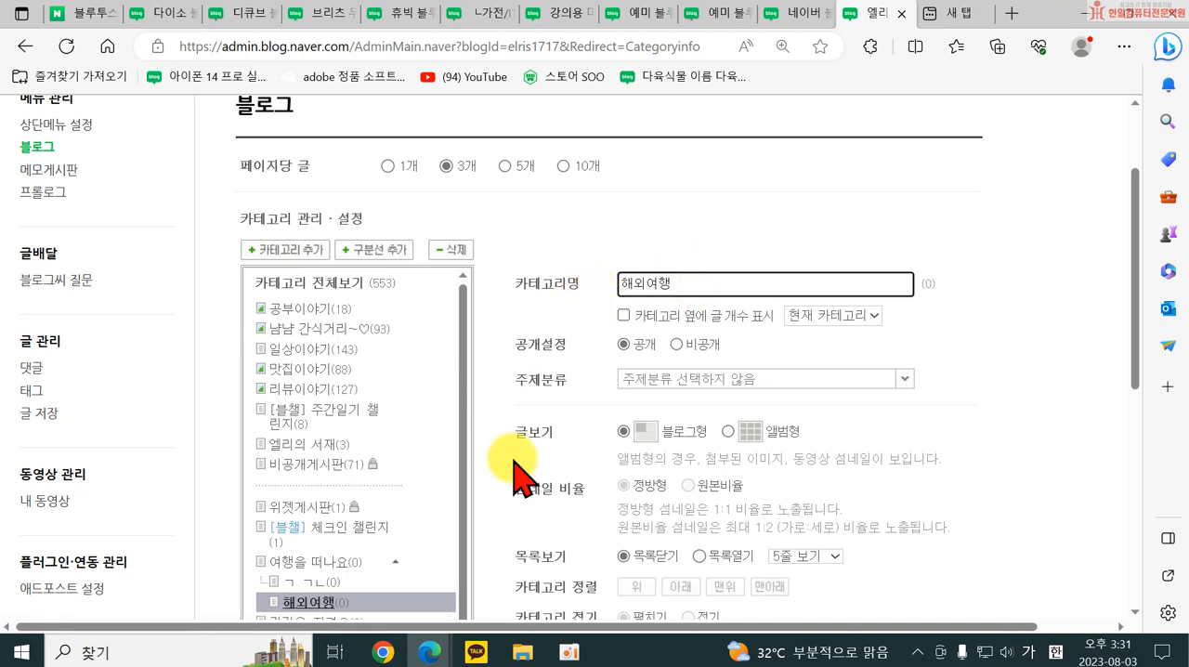
Delete both subcategories under 여행을 떠나요 and save the category settings.
click(302, 583)
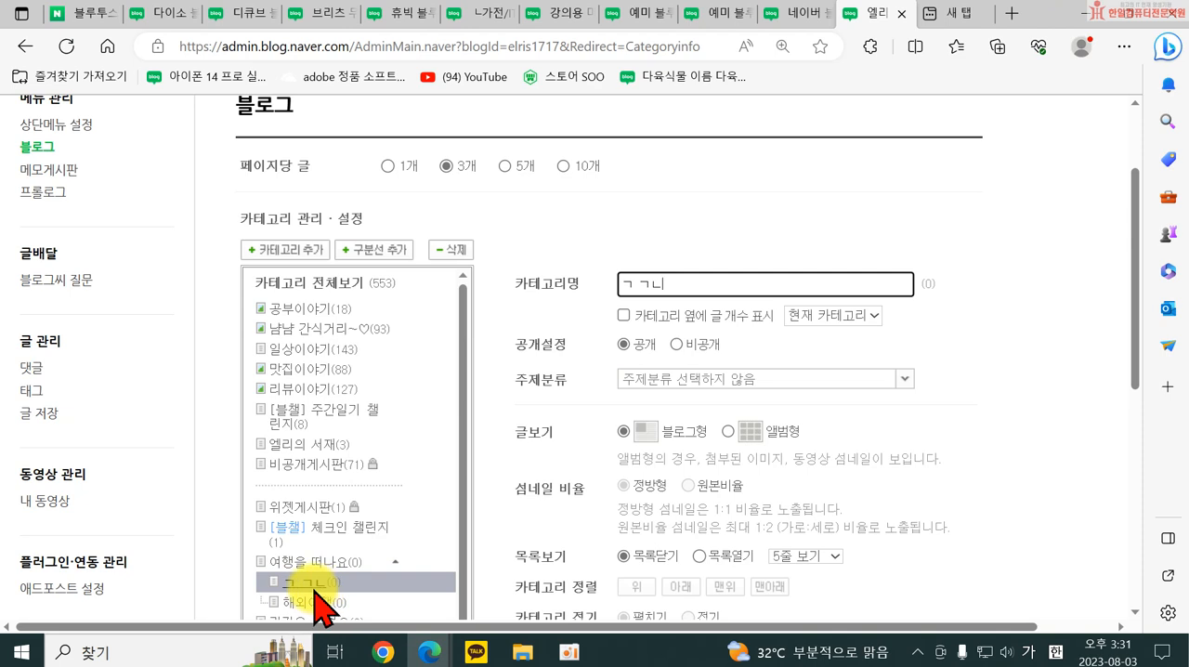
click(452, 251)
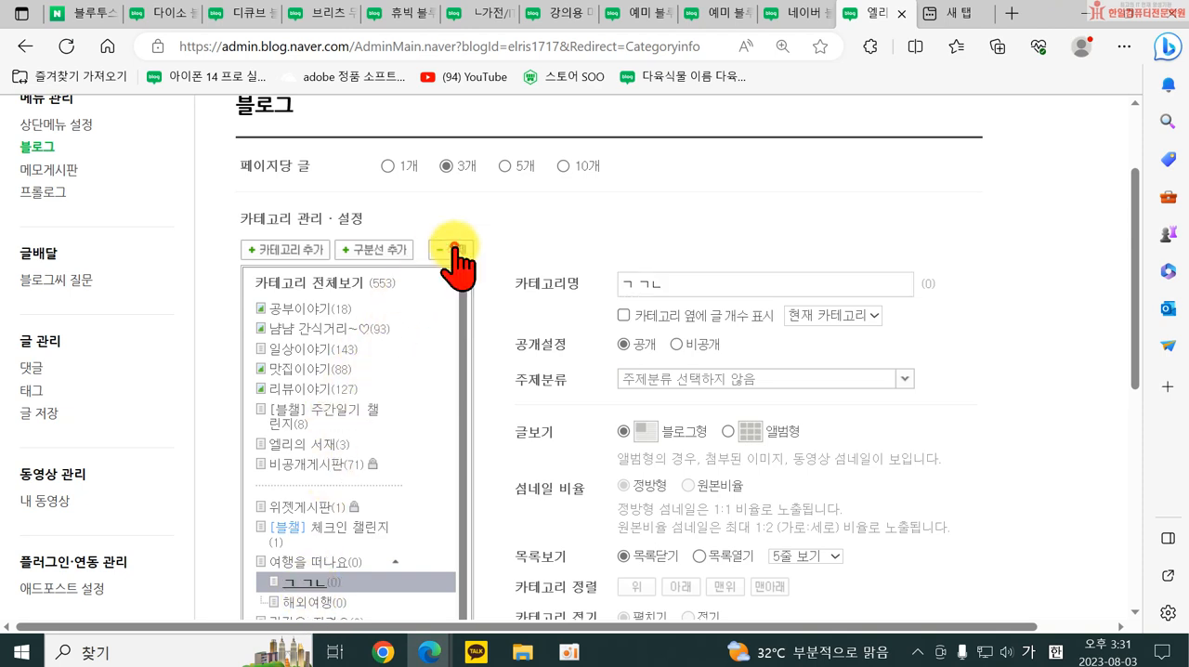
click(574, 423)
click(321, 583)
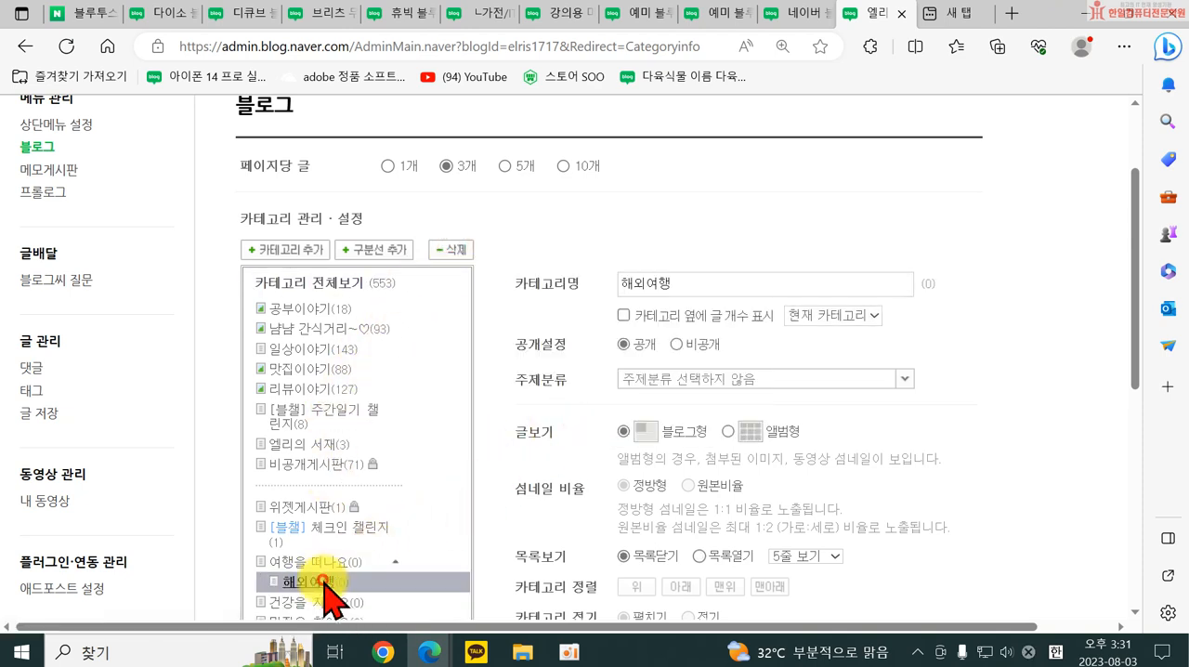
click(456, 250)
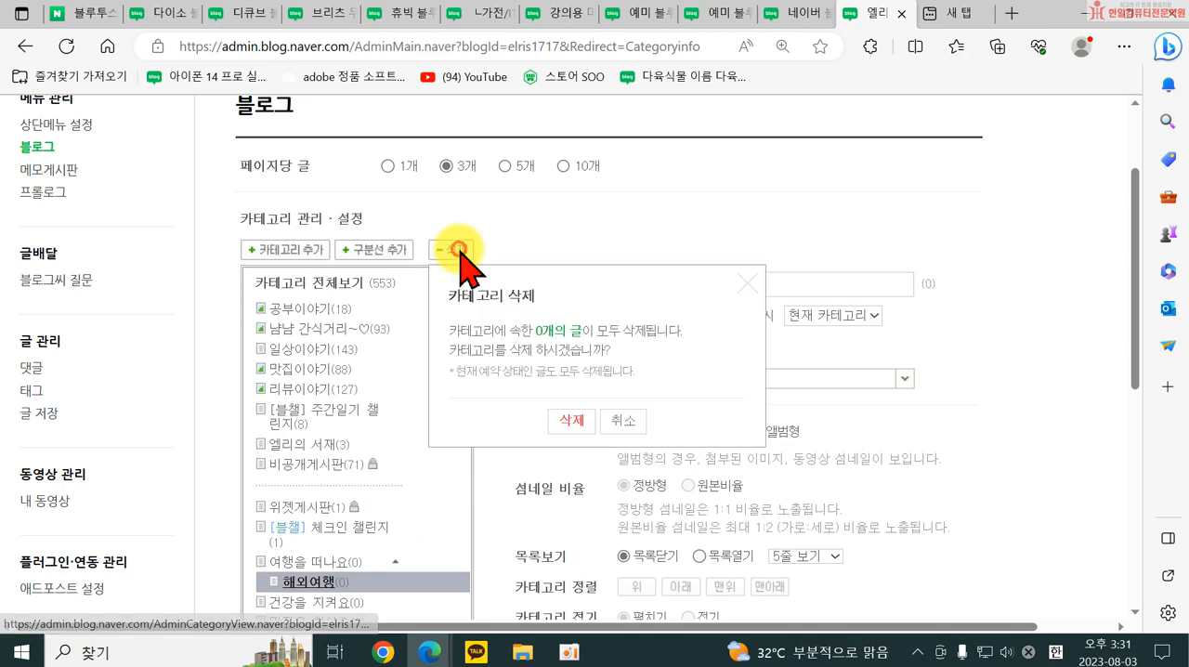
click(572, 421)
scroll(574, 420, down, 4)
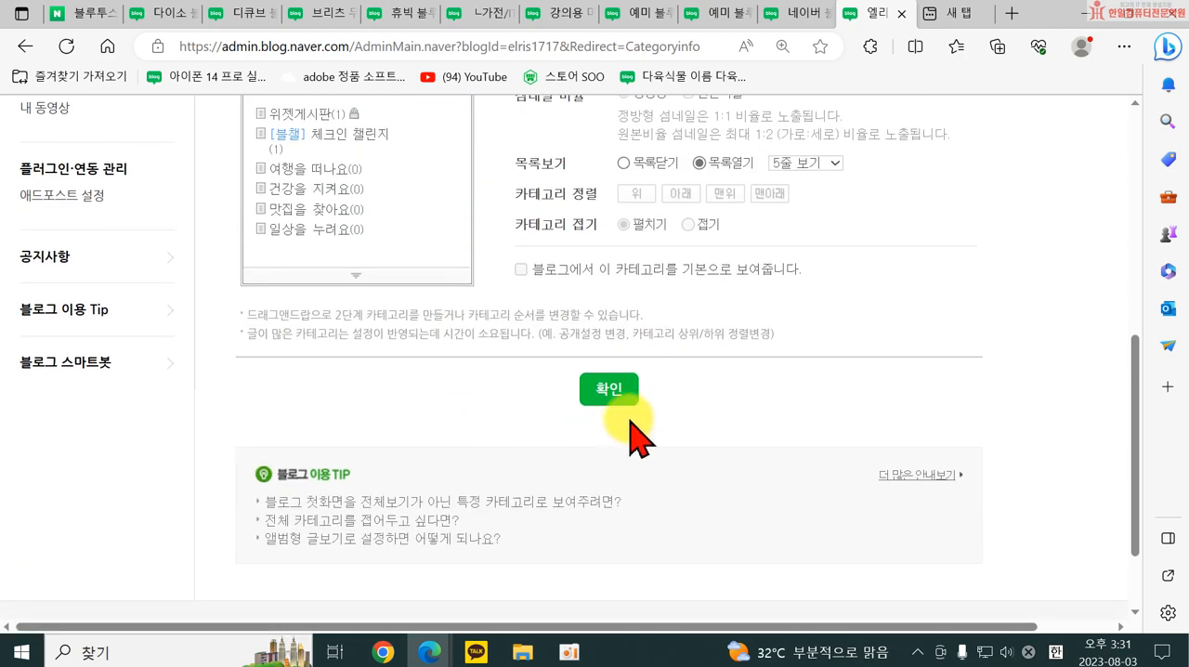
click(626, 402)
click(554, 398)
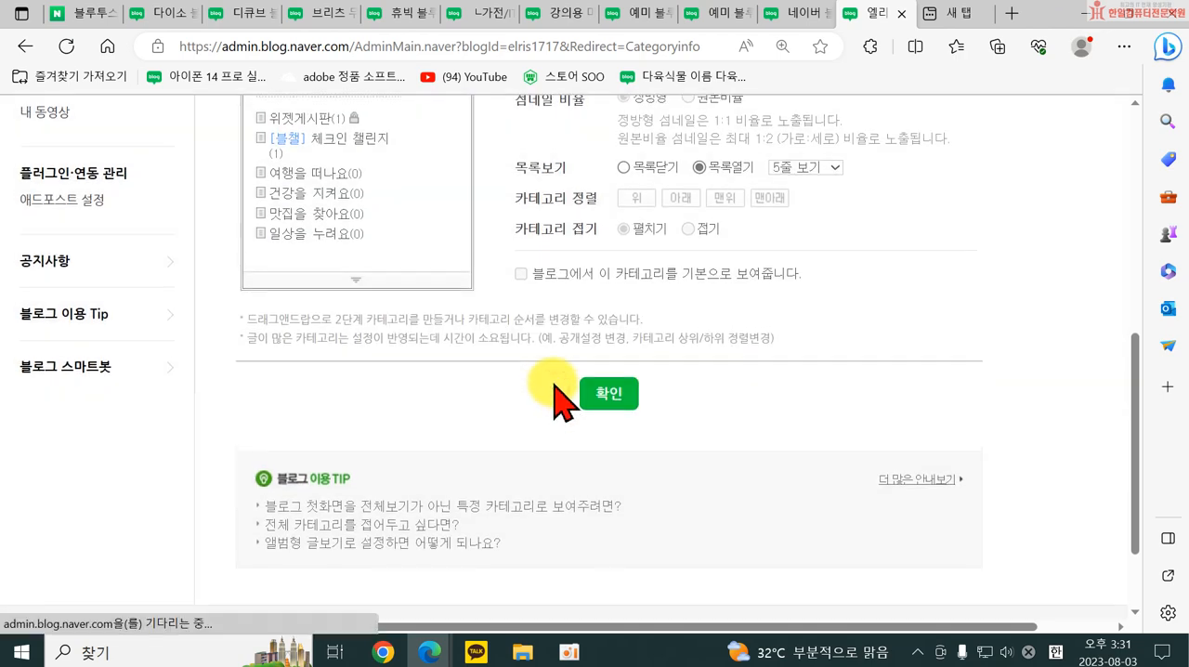
Return to the own blog from the settings and dismiss the challenge pop-up to check the category list.
scroll(358, 586, up, 4)
scroll(351, 576, up, 2)
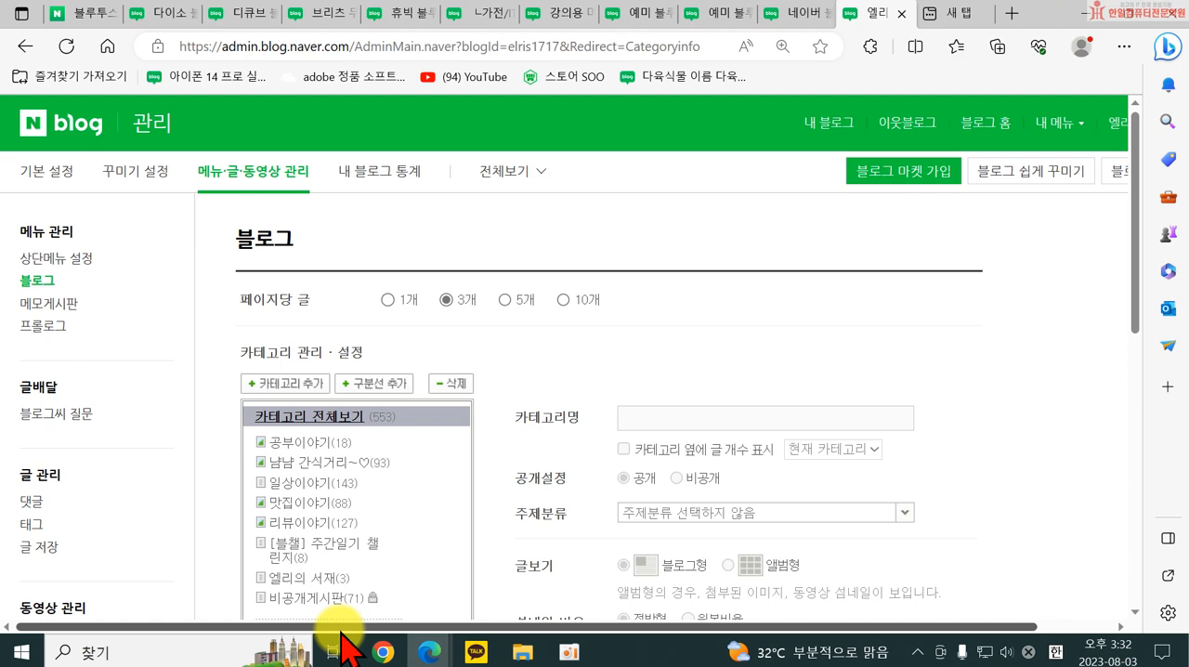
click(817, 127)
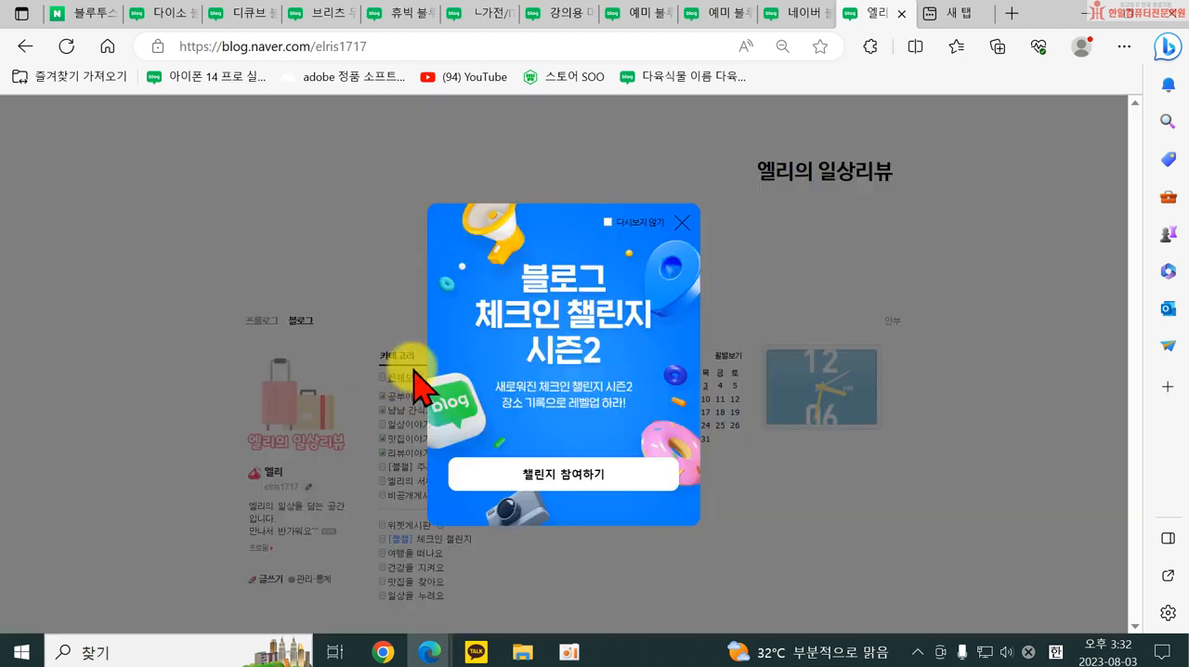
click(682, 223)
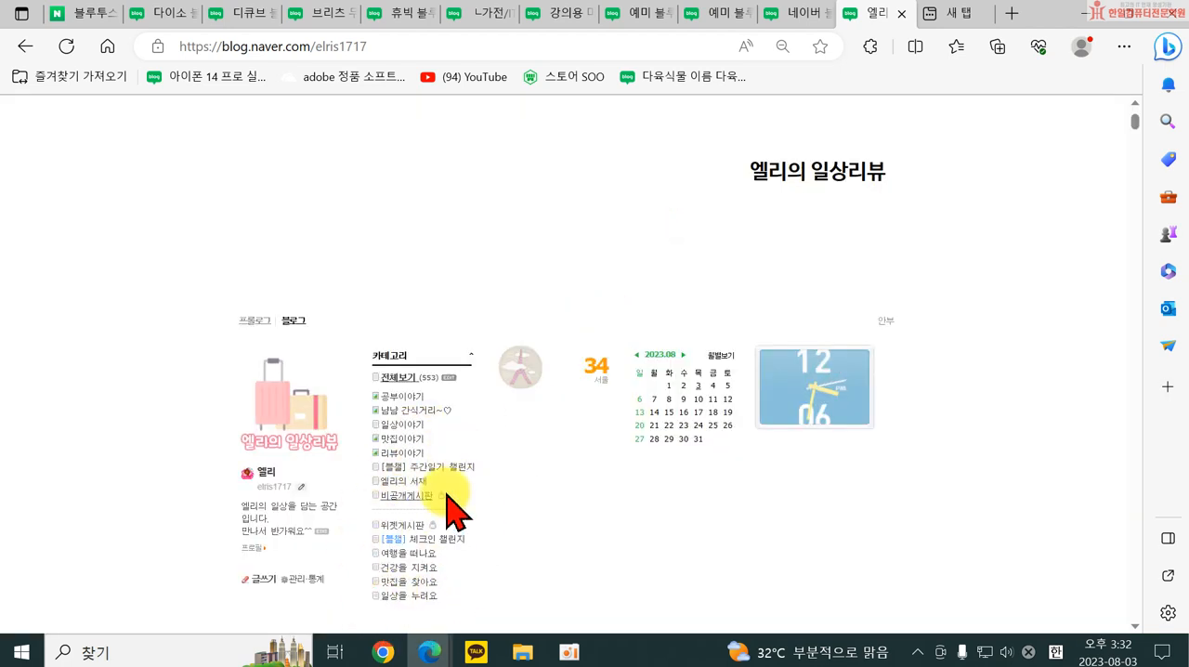
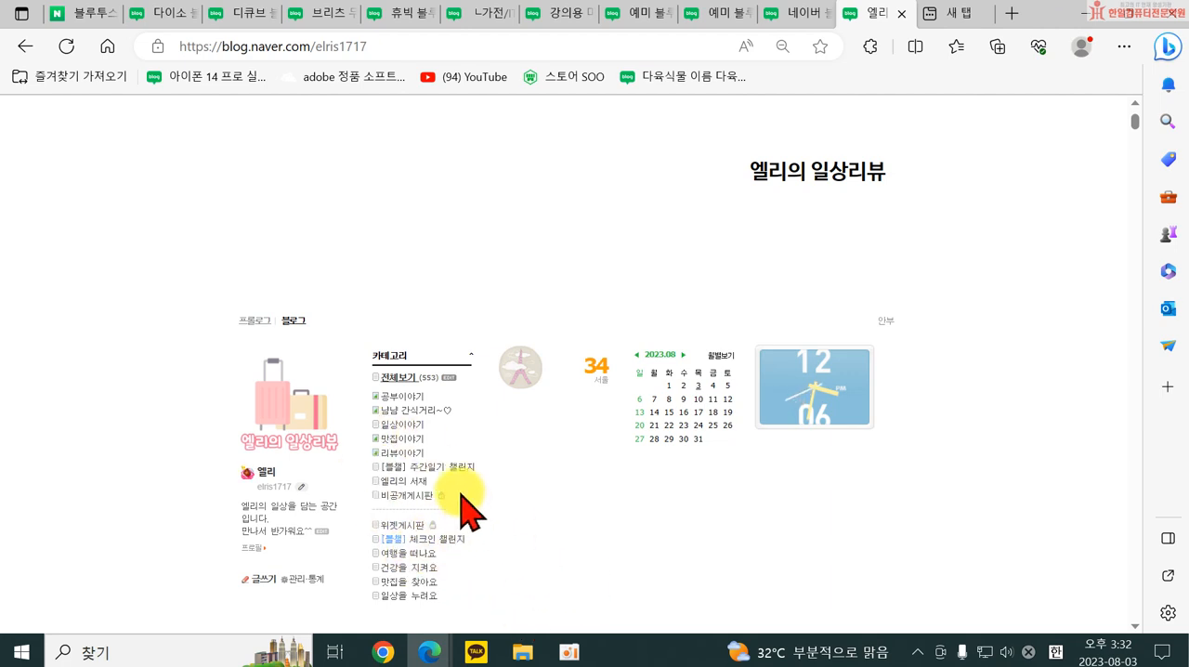
scroll(411, 455, down, 3)
scroll(414, 469, up, 2)
scroll(413, 469, up, 2)
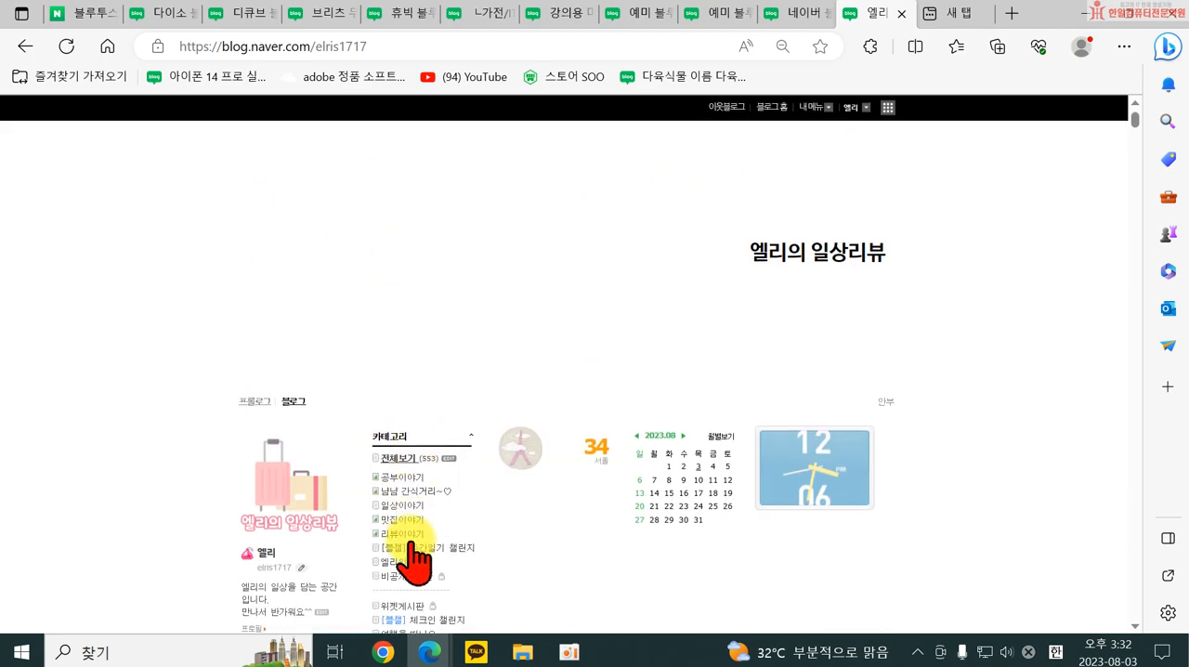
scroll(433, 609, down, 1)
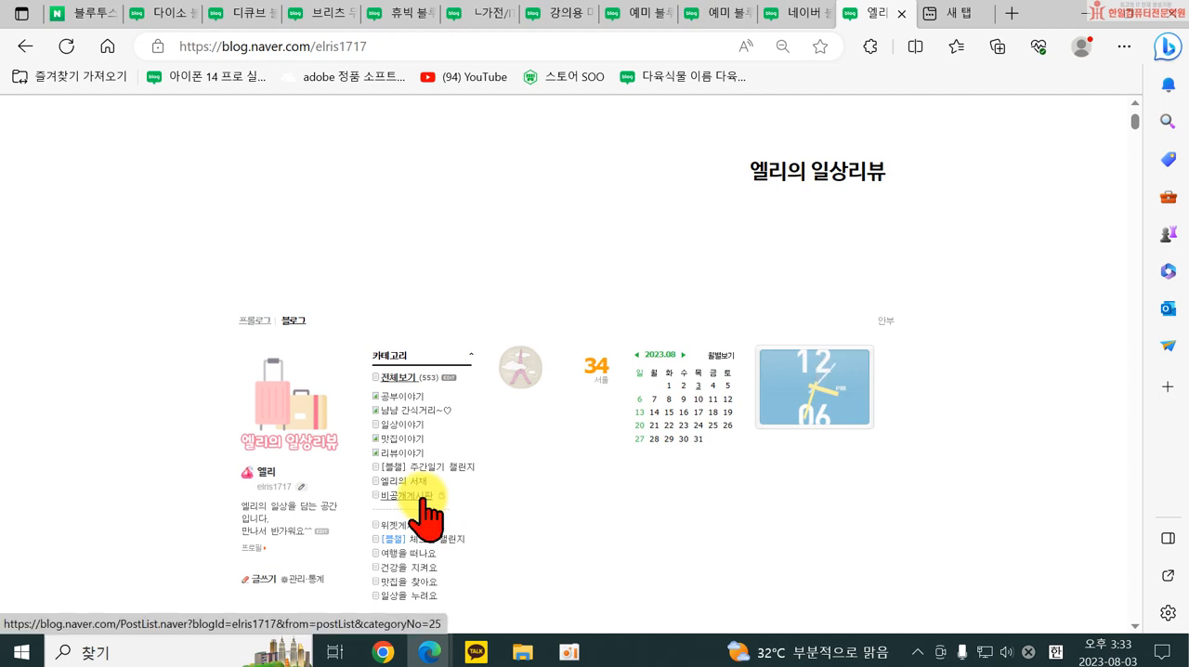
Open the top menu settings in the blog management and review the menu use options.
scroll(688, 269, up, 1)
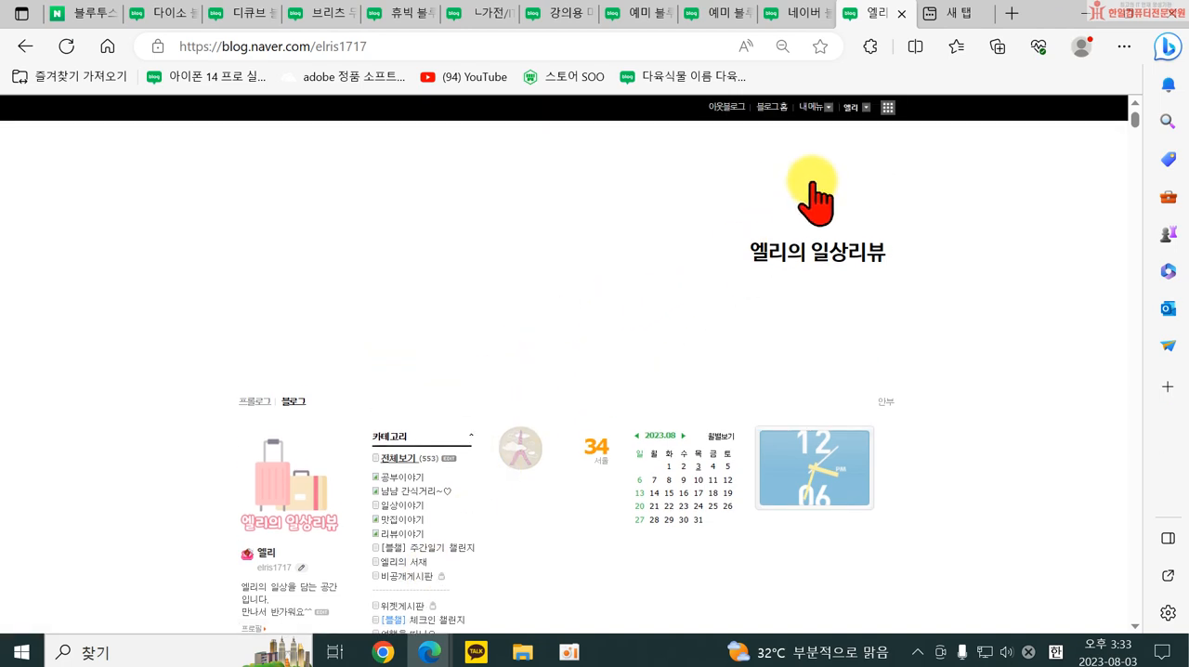
click(809, 106)
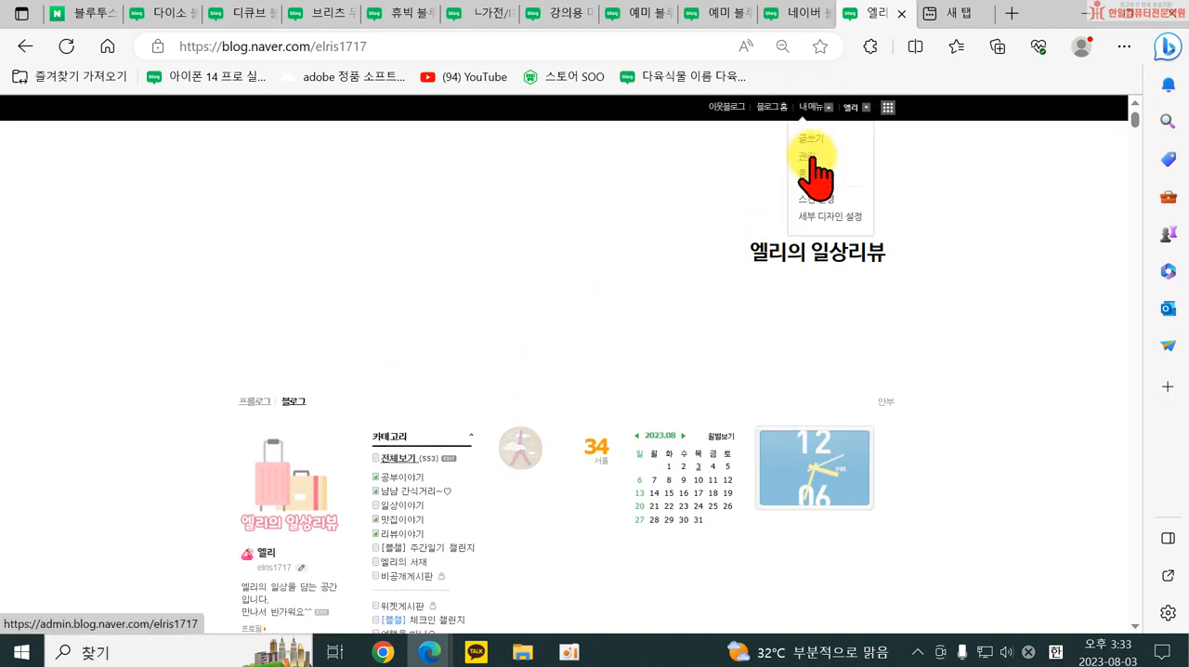
click(809, 156)
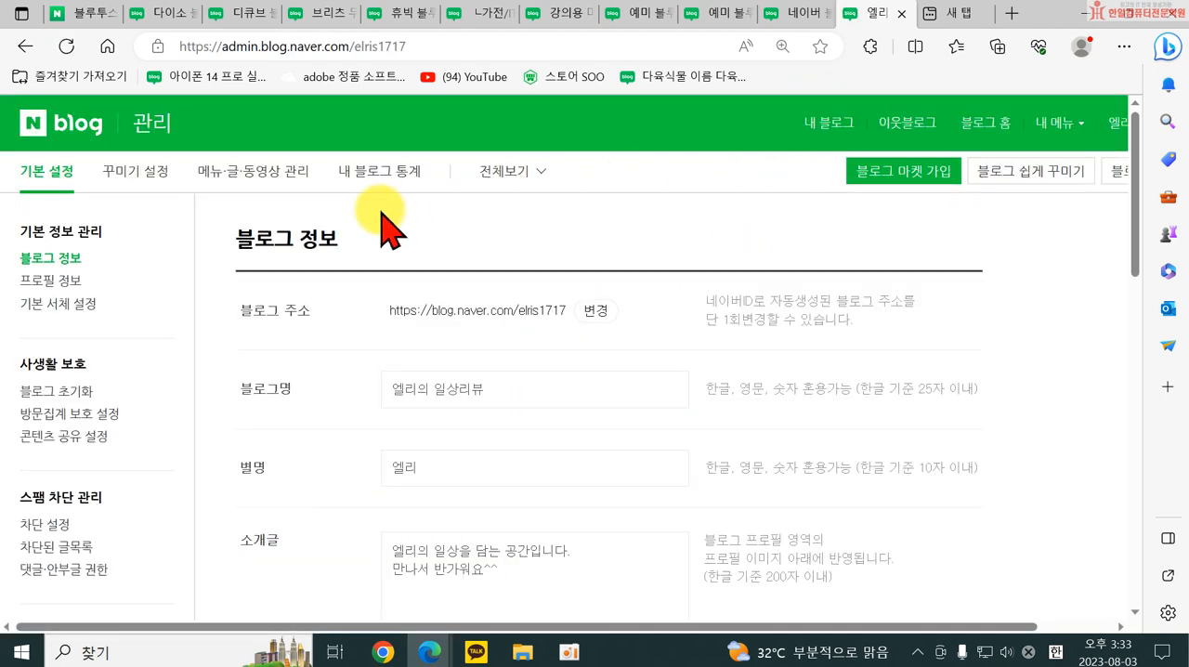
click(275, 181)
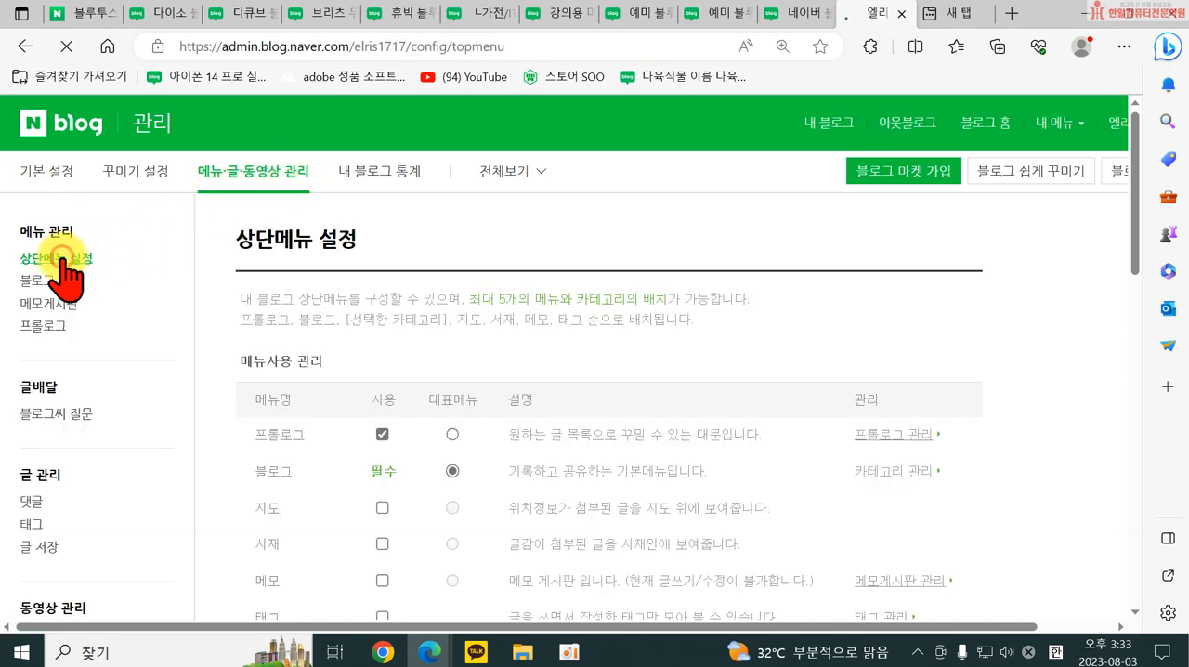
scroll(678, 306, down, 1)
scroll(681, 316, down, 2)
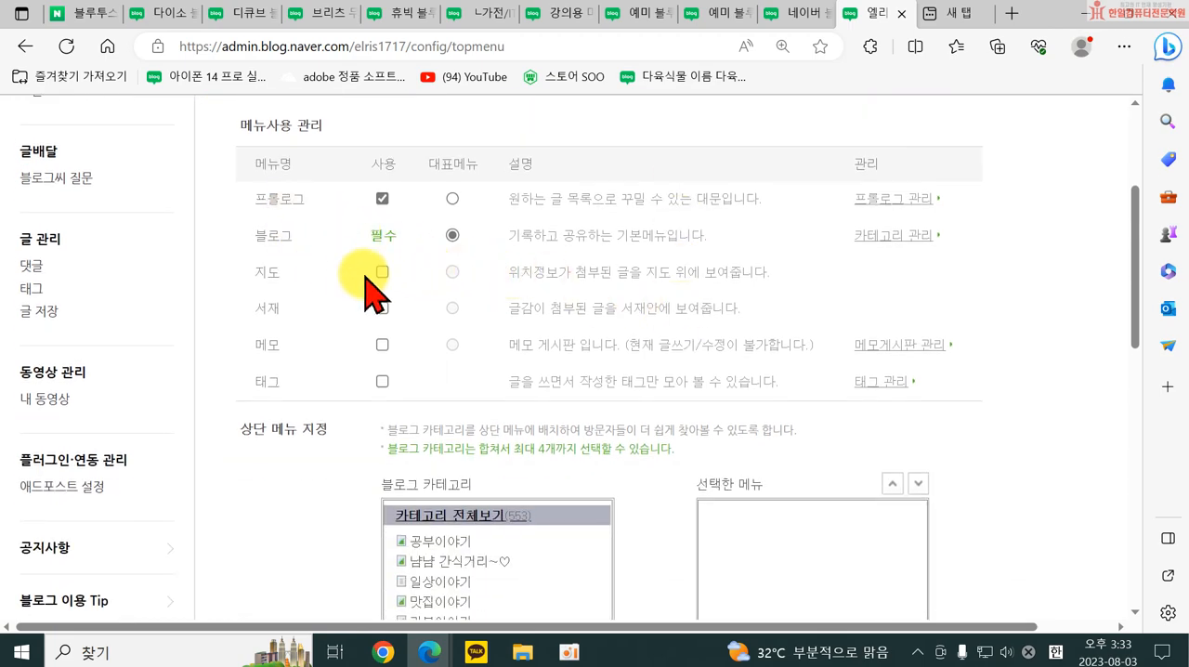
scroll(400, 316, up, 3)
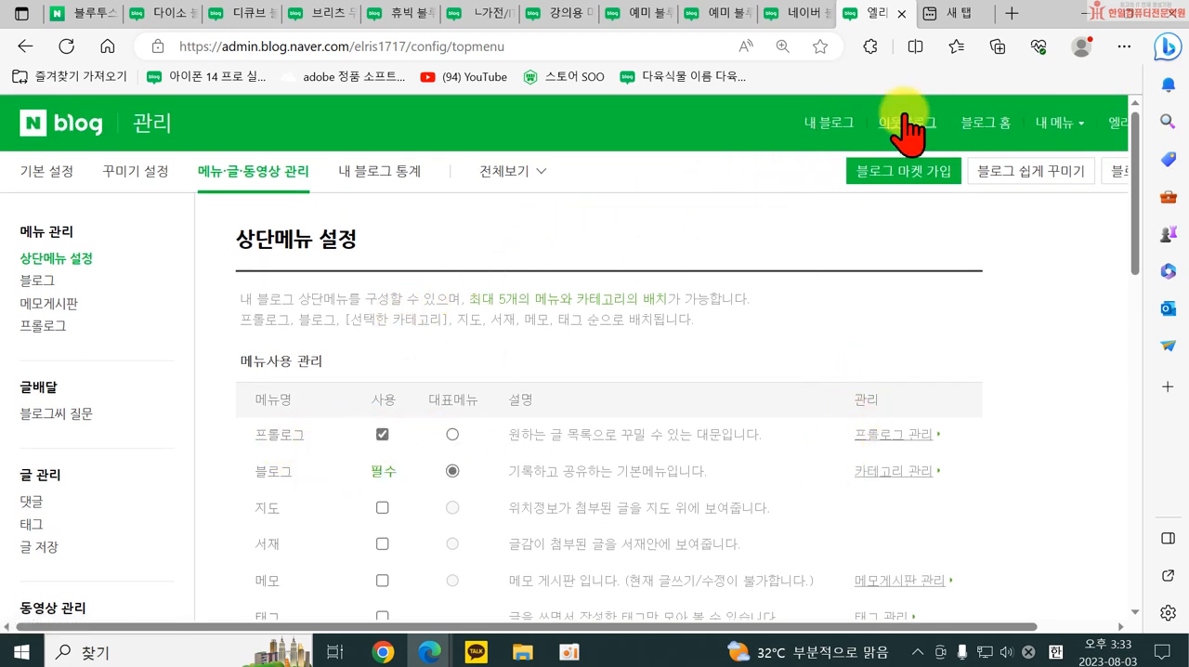
Return to the own blog, dismiss the challenge pop-up and look over the post list.
click(804, 122)
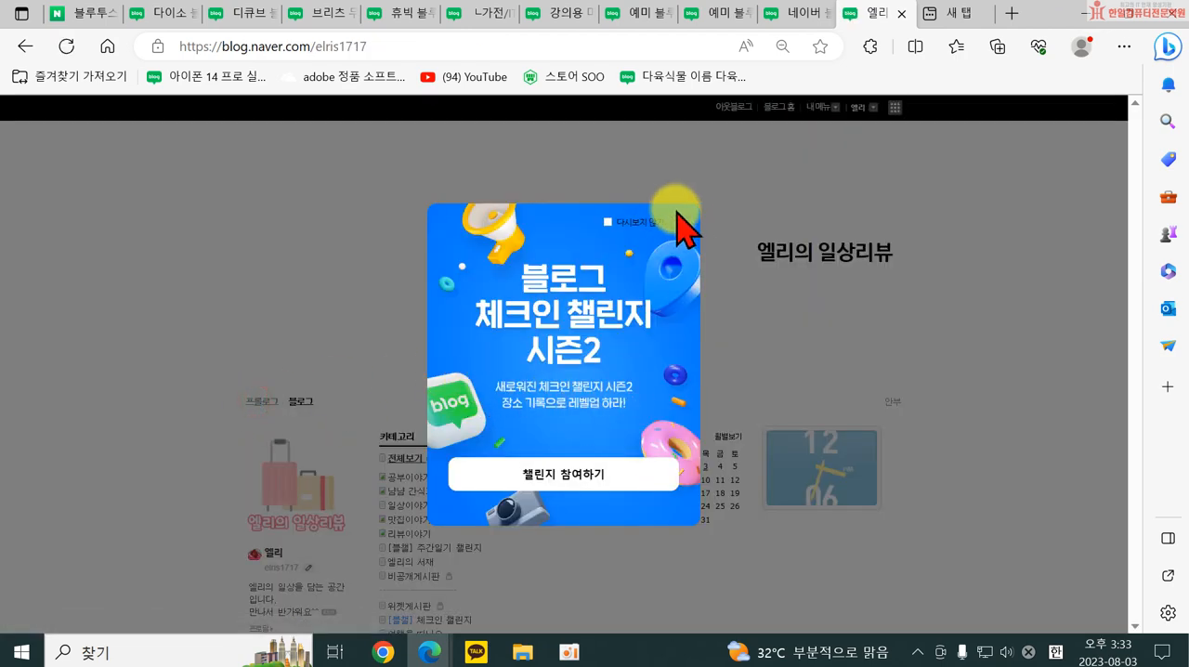
click(686, 217)
scroll(565, 521, down, 5)
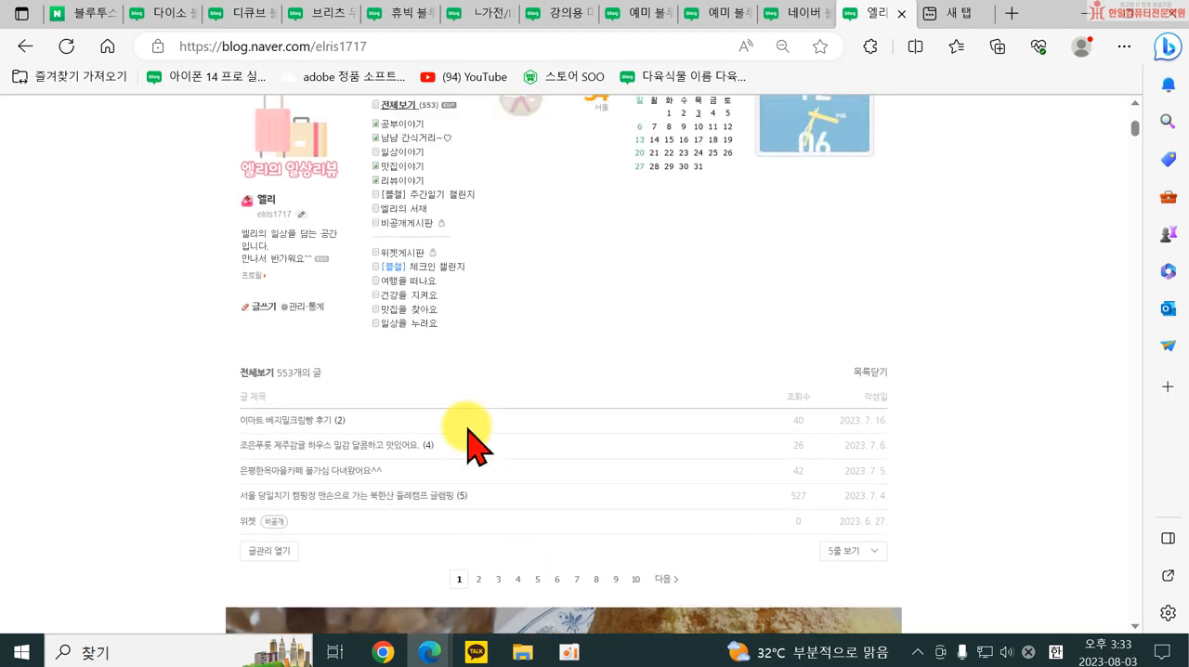
Switch the blog to its 프롤로그 page, dismiss the challenge pop-up and examine the image and post lists.
scroll(464, 438, up, 4)
click(290, 321)
scroll(836, 428, down, 5)
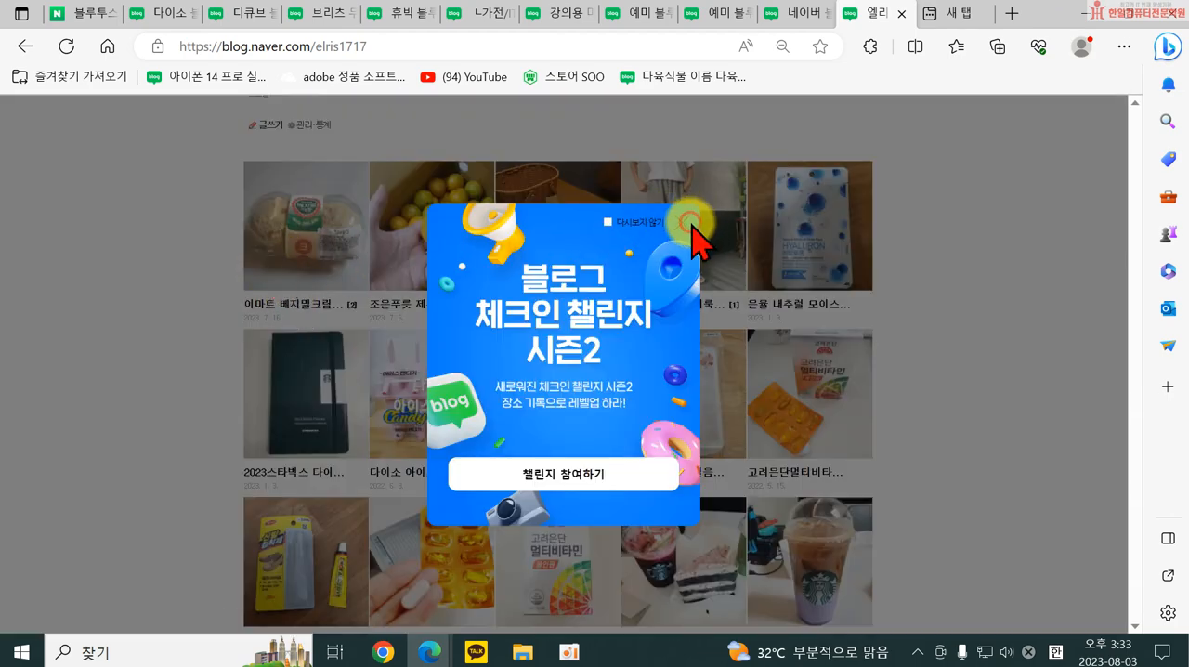
click(683, 225)
scroll(664, 319, down, 2)
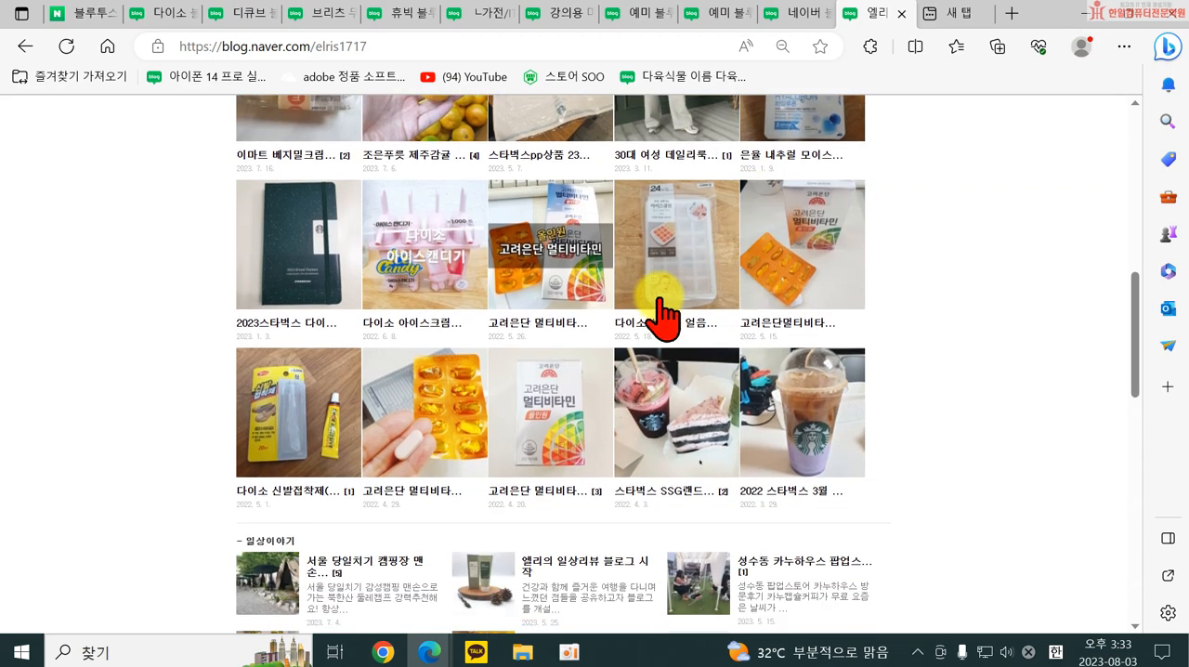
scroll(306, 371, down, 2)
scroll(530, 331, up, 4)
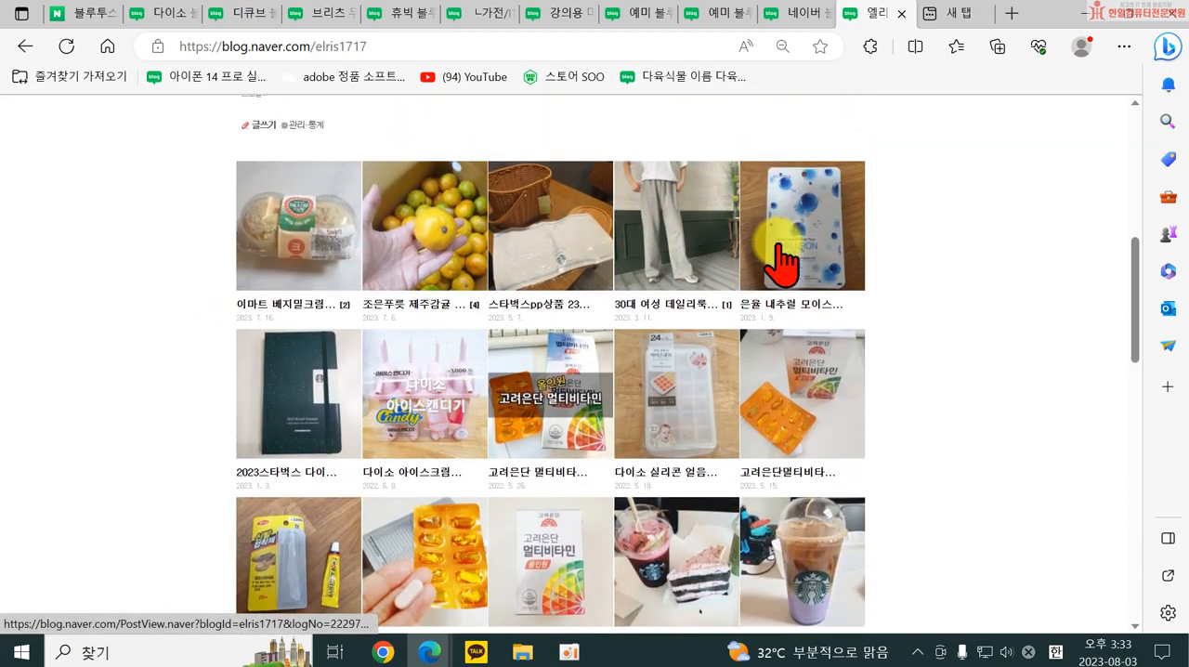
scroll(563, 372, up, 6)
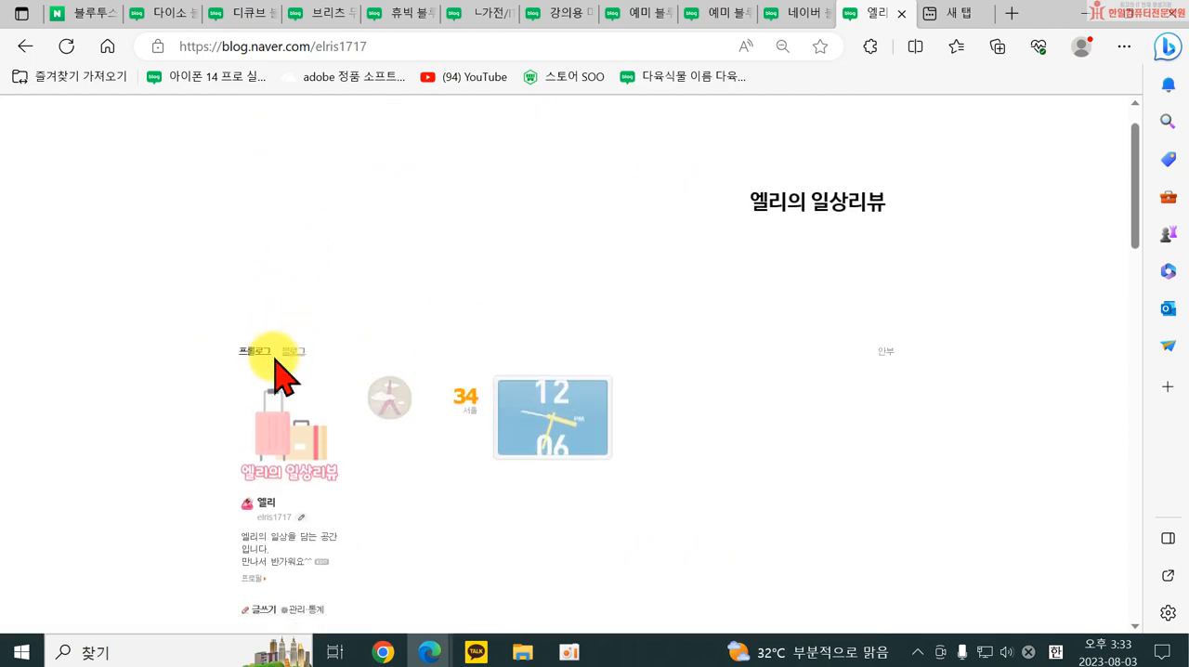
Switch back to the 블로그 page, dismiss the pop-up and view how posts are shown there.
click(284, 351)
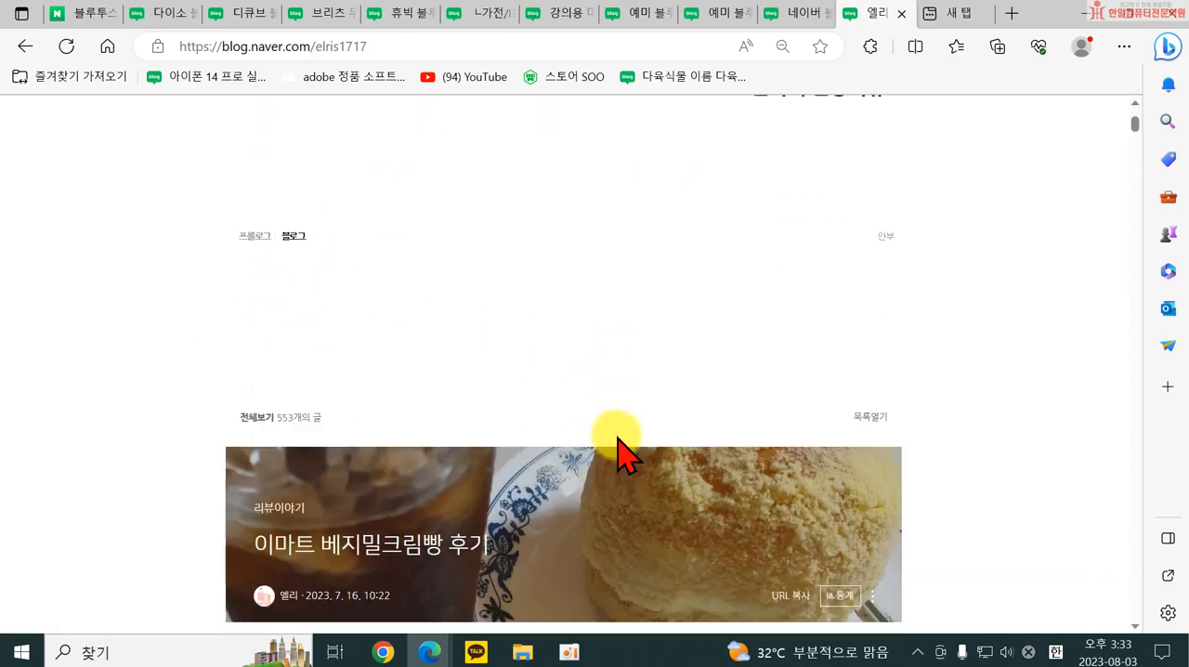
scroll(625, 460, down, 10)
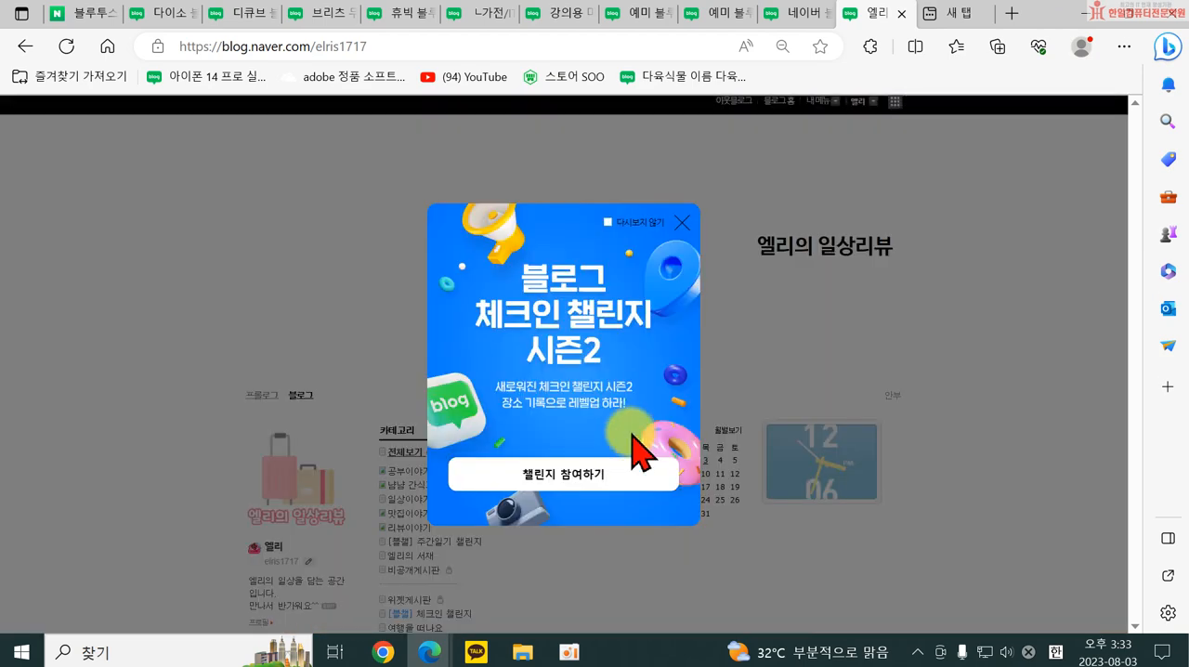
click(681, 223)
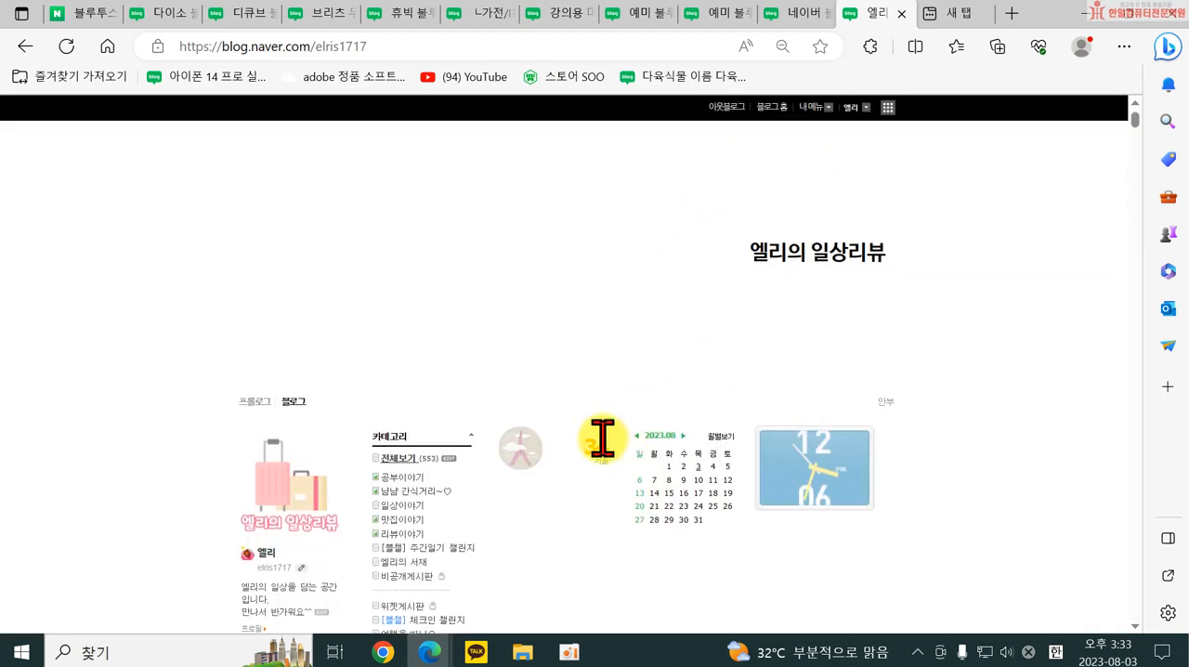
Open the 프롤로그 management page from the top menu settings and review the 글 강조 and 이미지 강조 layouts.
click(807, 108)
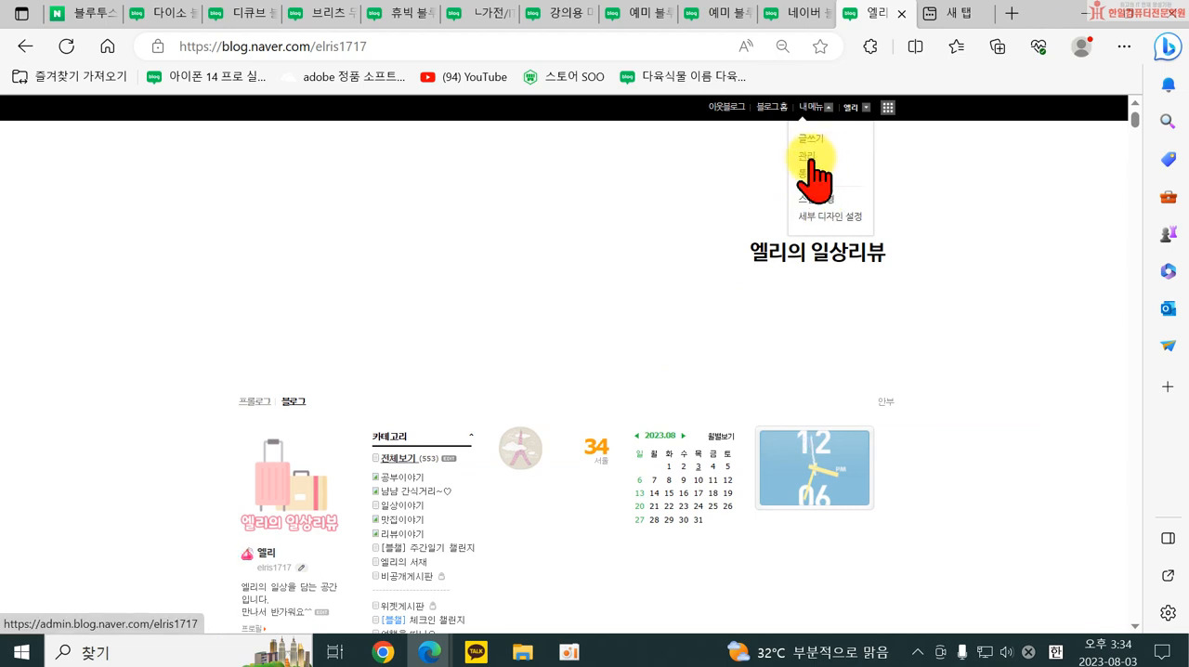
click(807, 156)
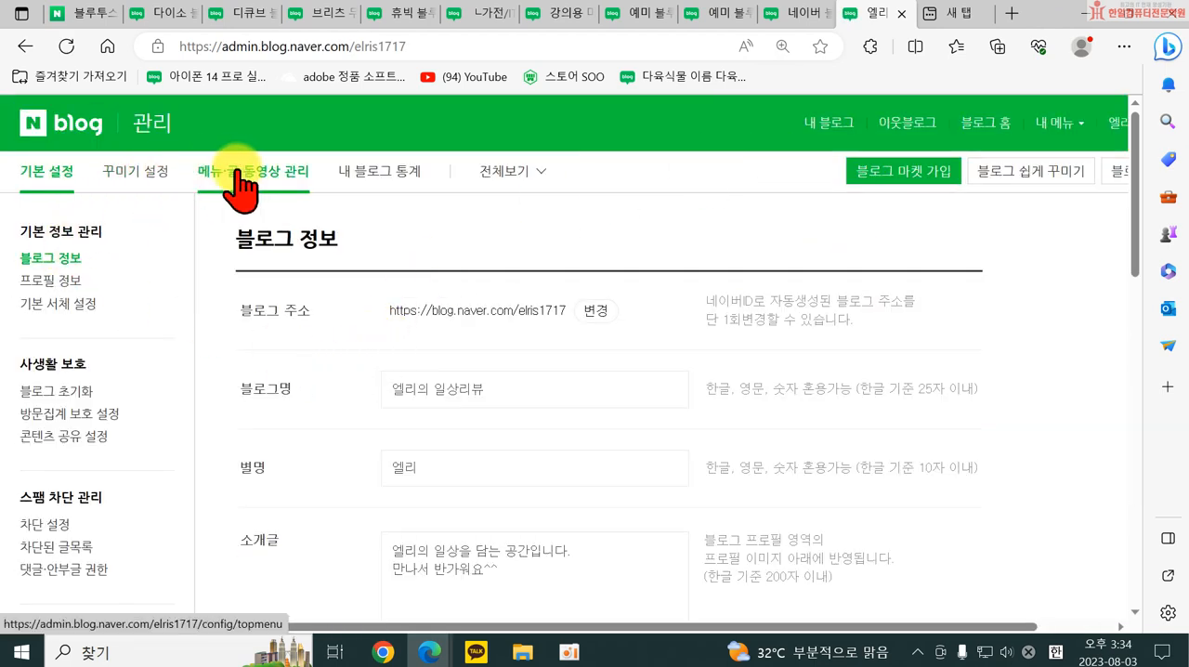
click(238, 173)
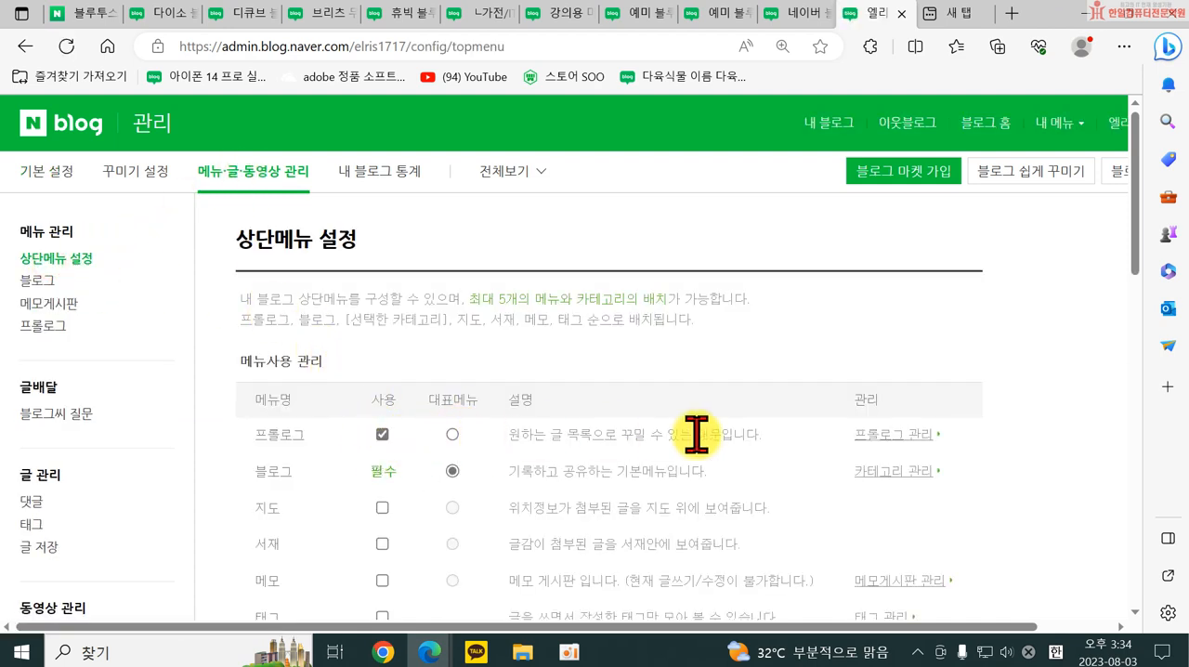
click(881, 455)
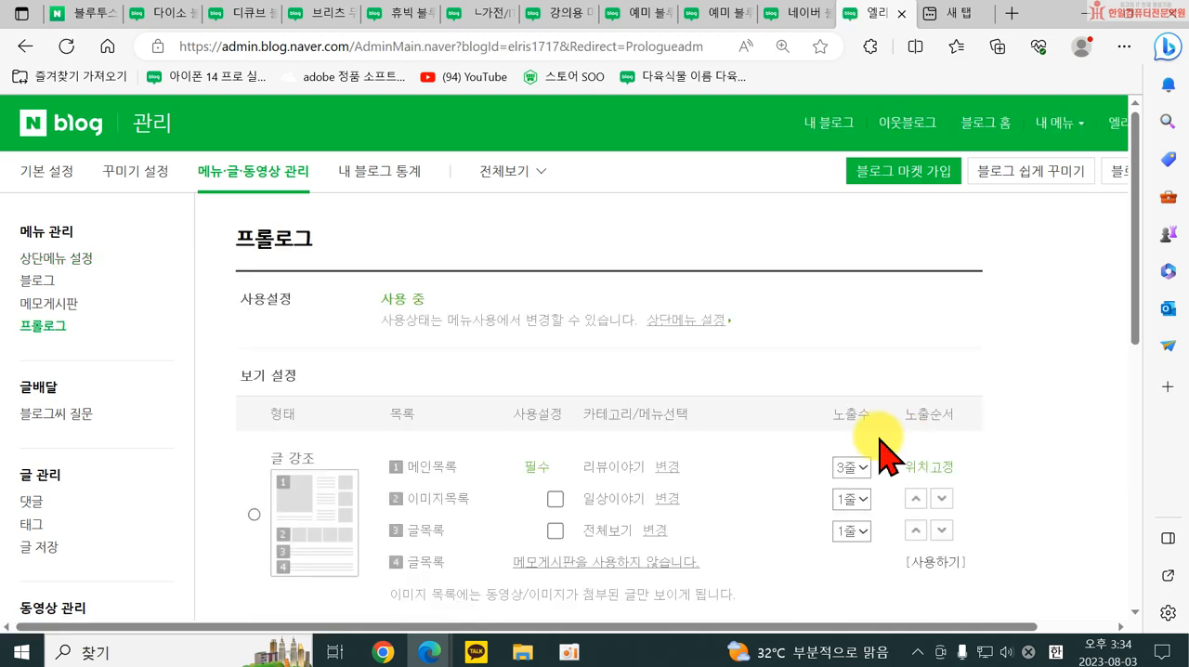
scroll(581, 478, down, 1)
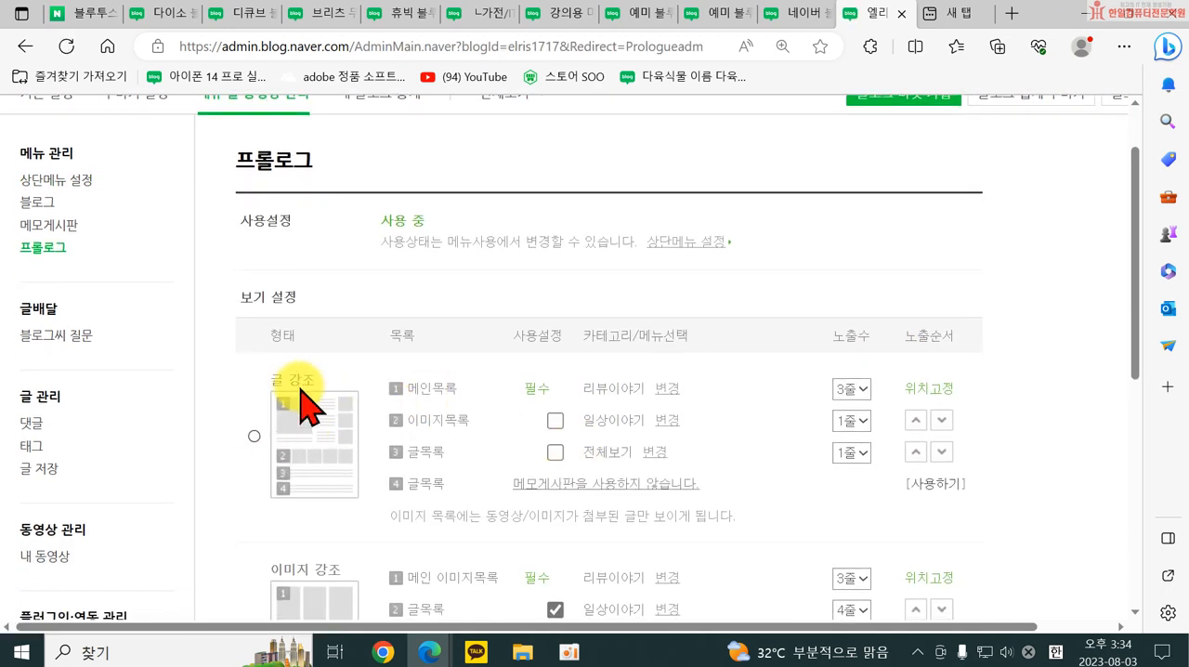
scroll(636, 392, down, 2)
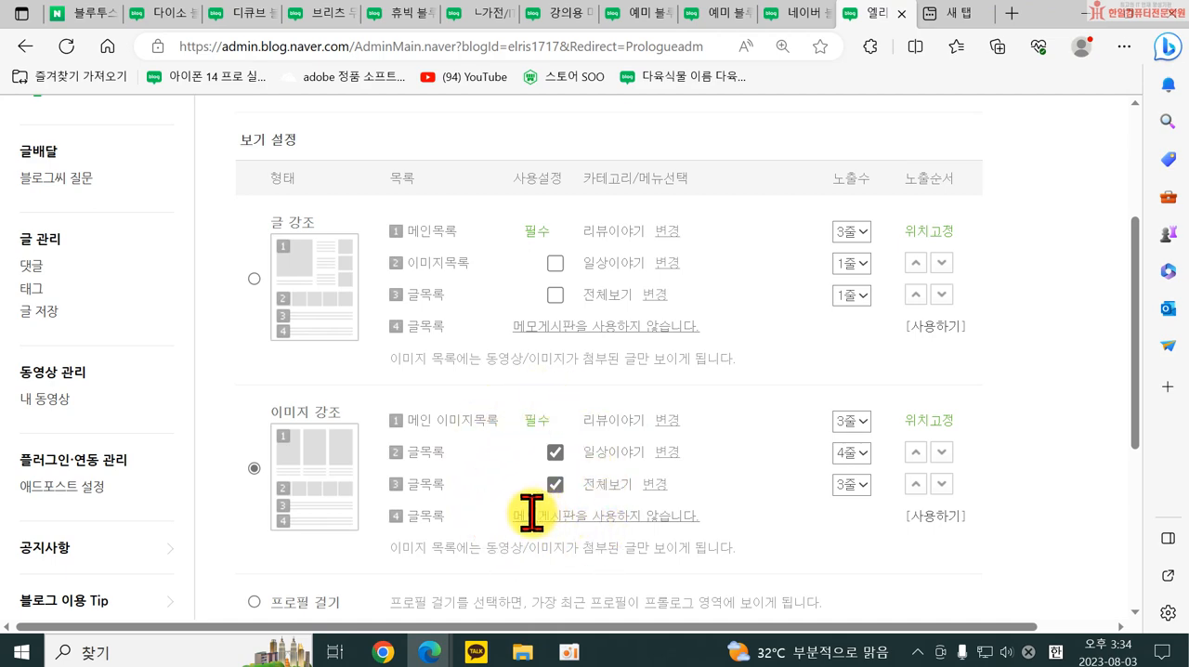
scroll(252, 465, up, 3)
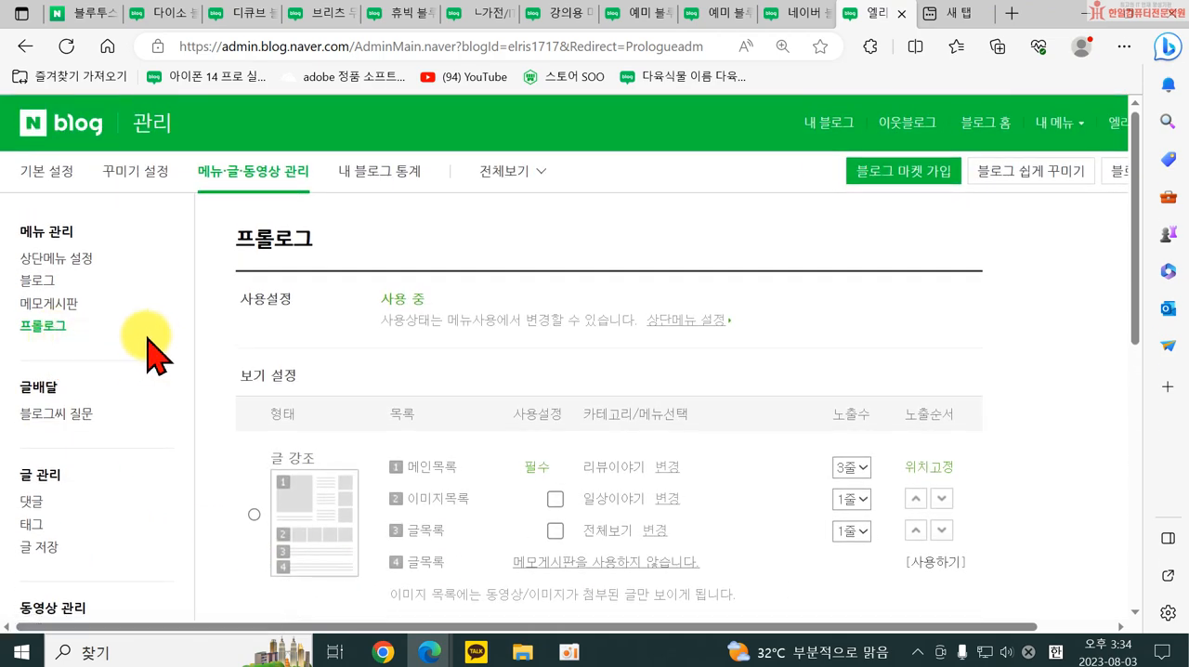
Go back to the top menu settings and add the 여행을 떠나요 category to the selected menus.
click(37, 261)
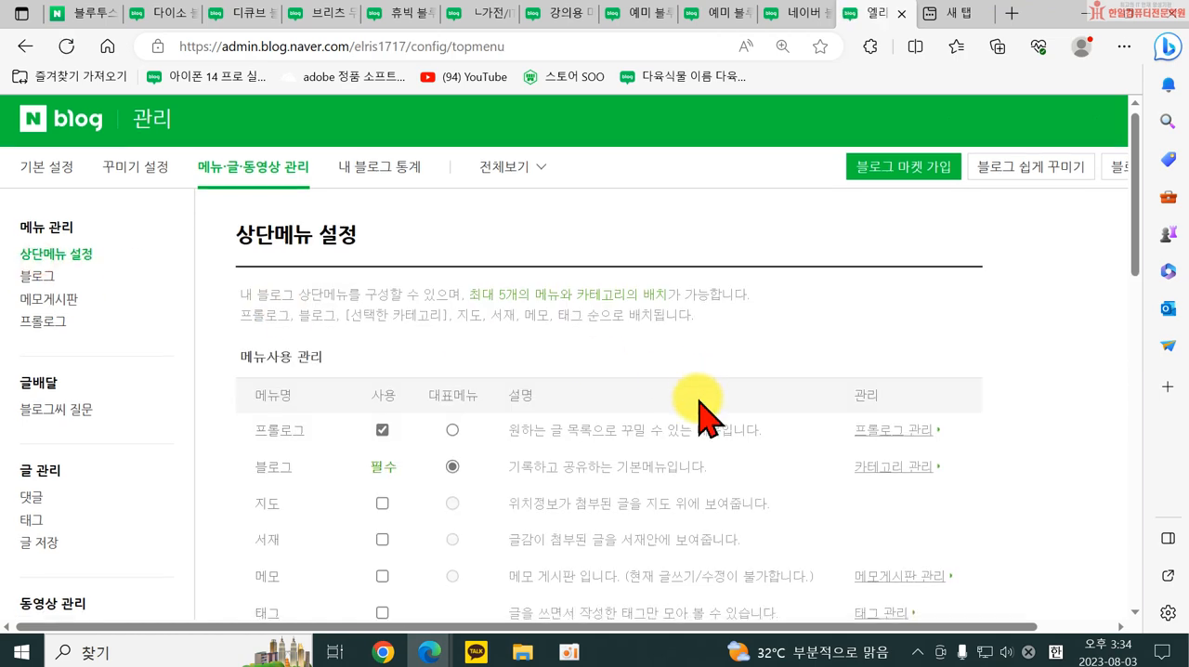
scroll(697, 409, down, 6)
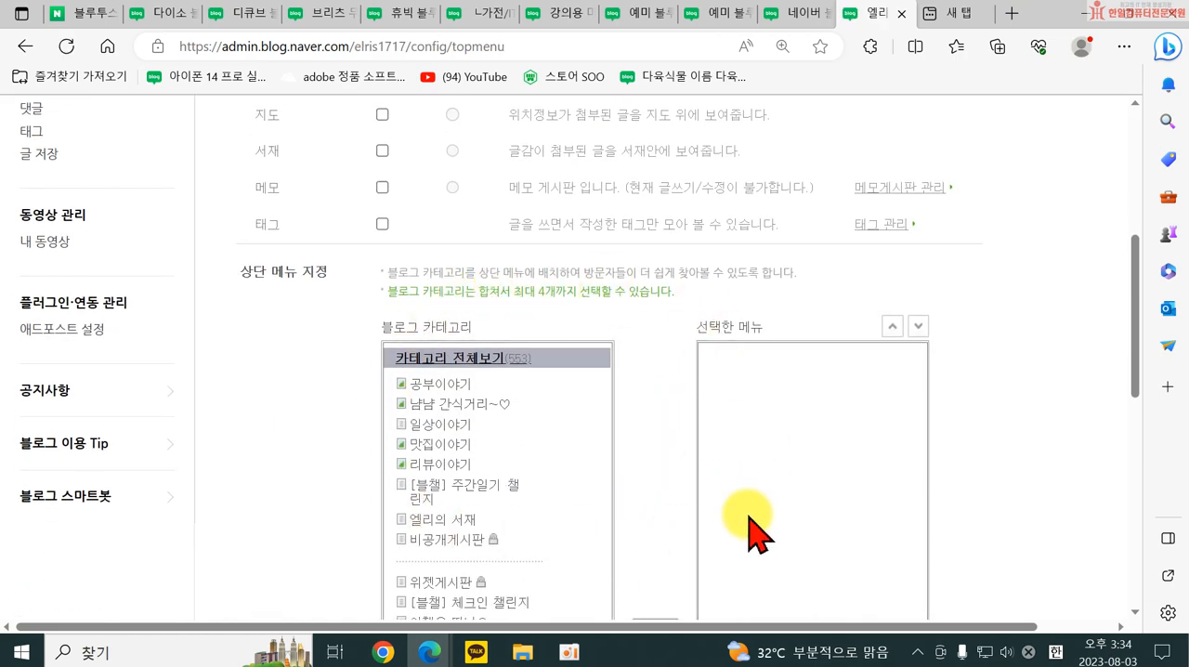
scroll(725, 483, down, 1)
drag(436, 208, 676, 210)
scroll(548, 464, down, 1)
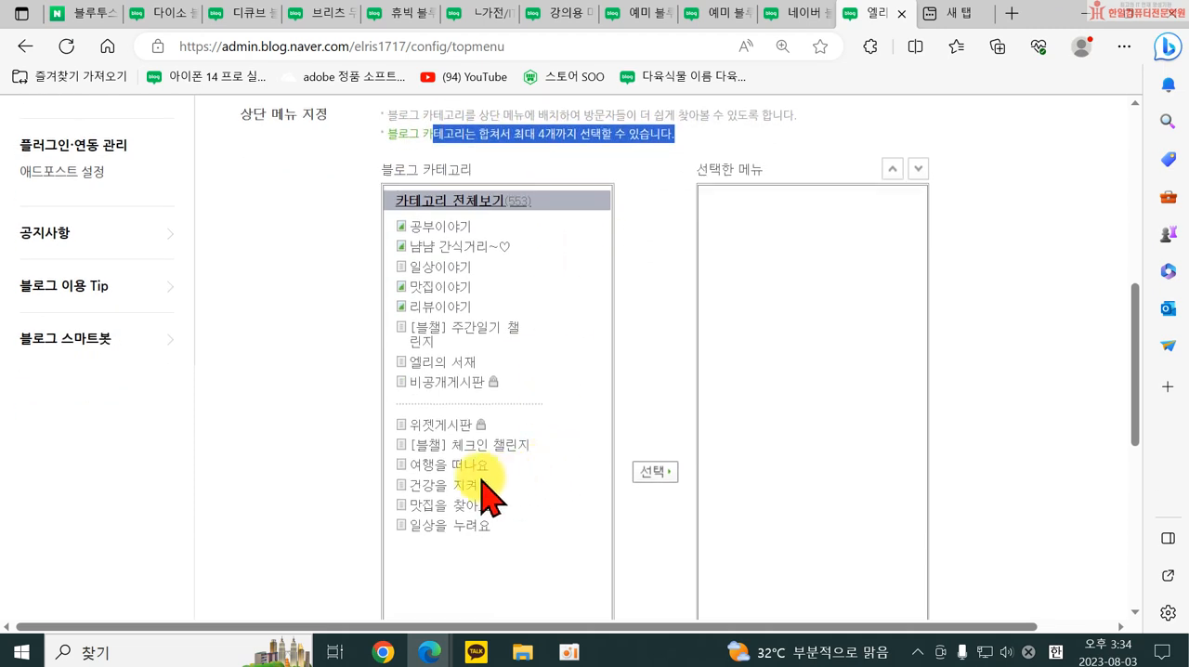
click(459, 469)
click(650, 474)
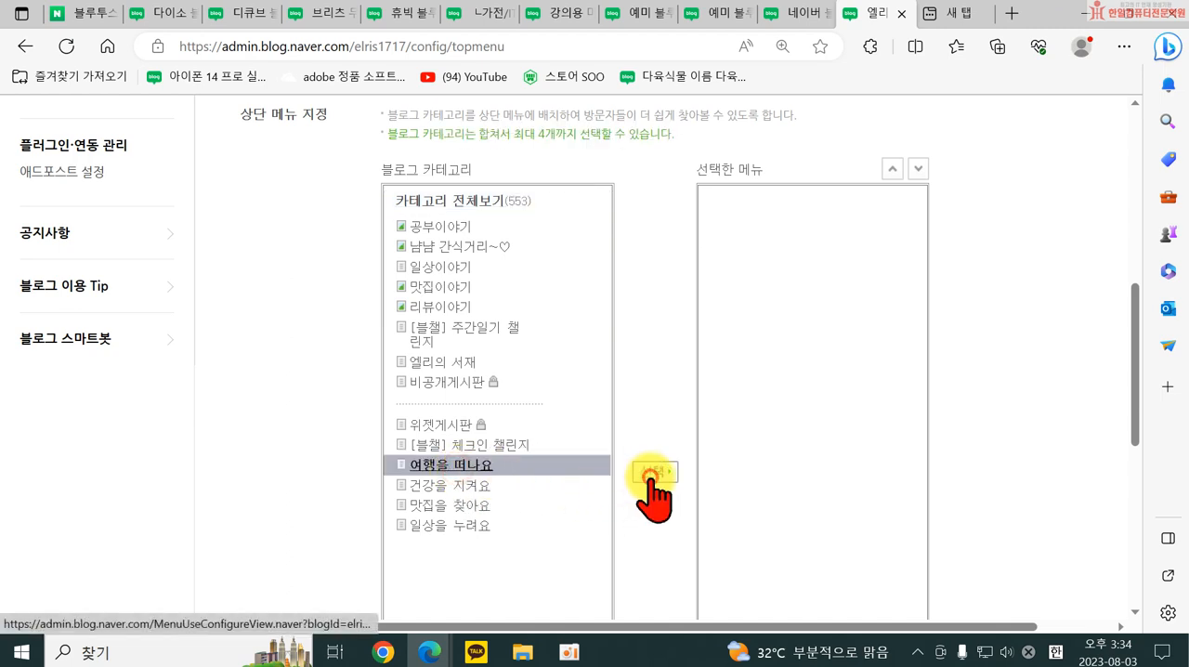
Add the categories 건강을 지켜요, 맛집을 찾아요 and 일상을 누려요 to the selected top menus.
click(459, 485)
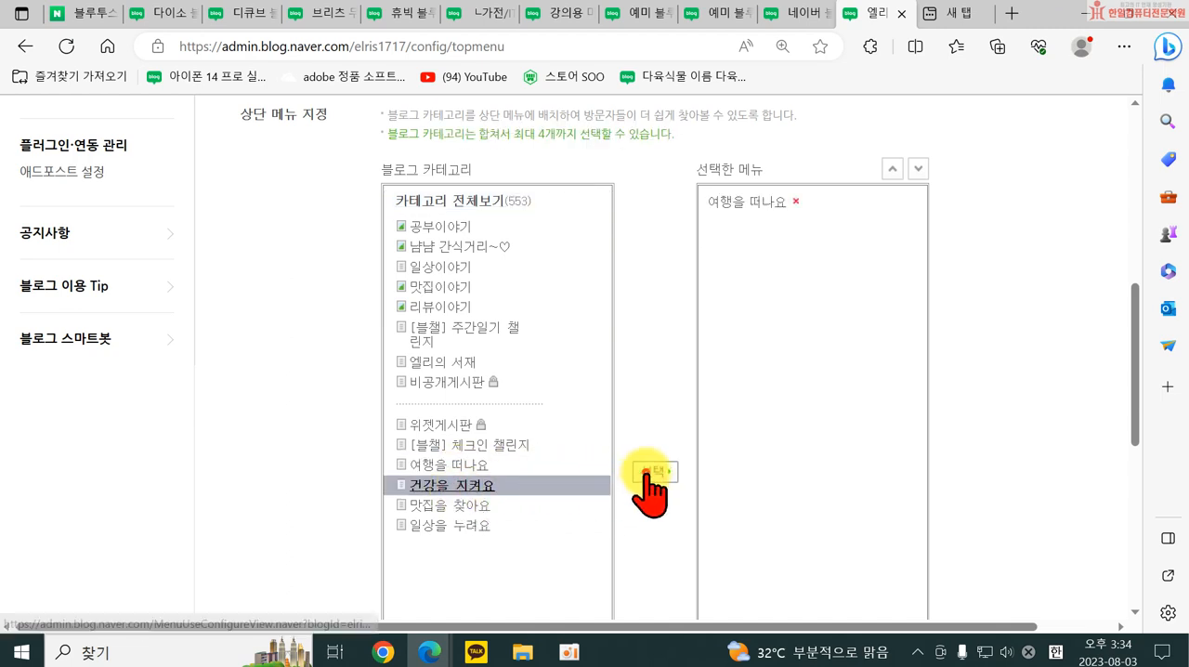
click(652, 473)
click(472, 506)
click(653, 472)
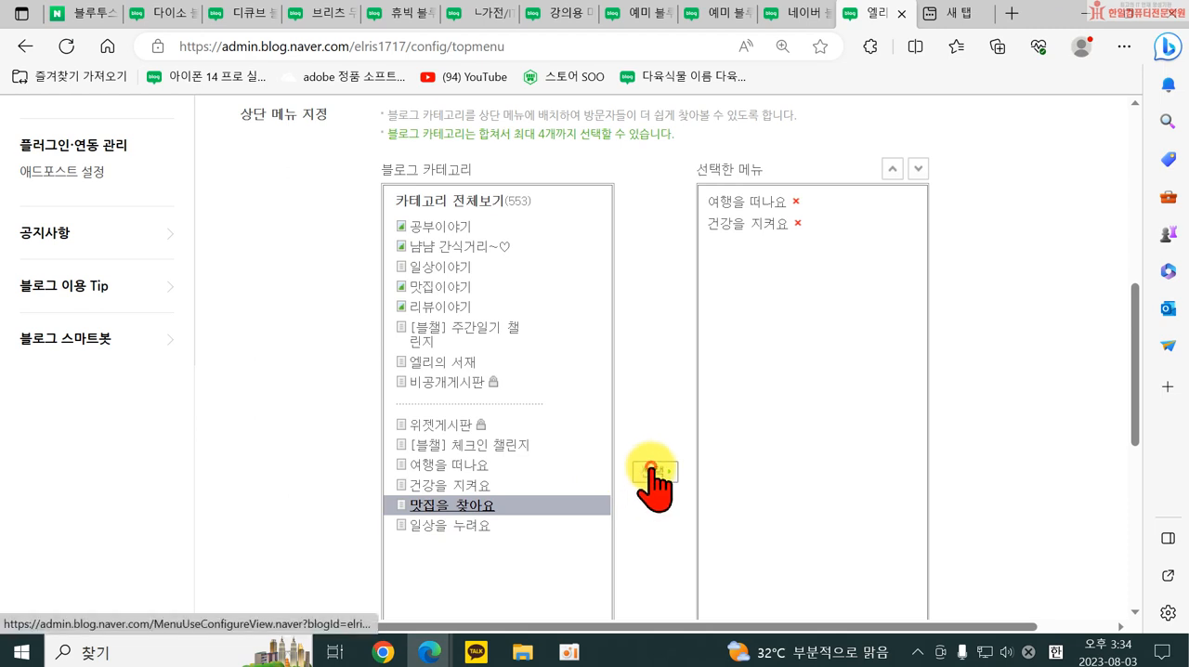
click(455, 526)
click(652, 472)
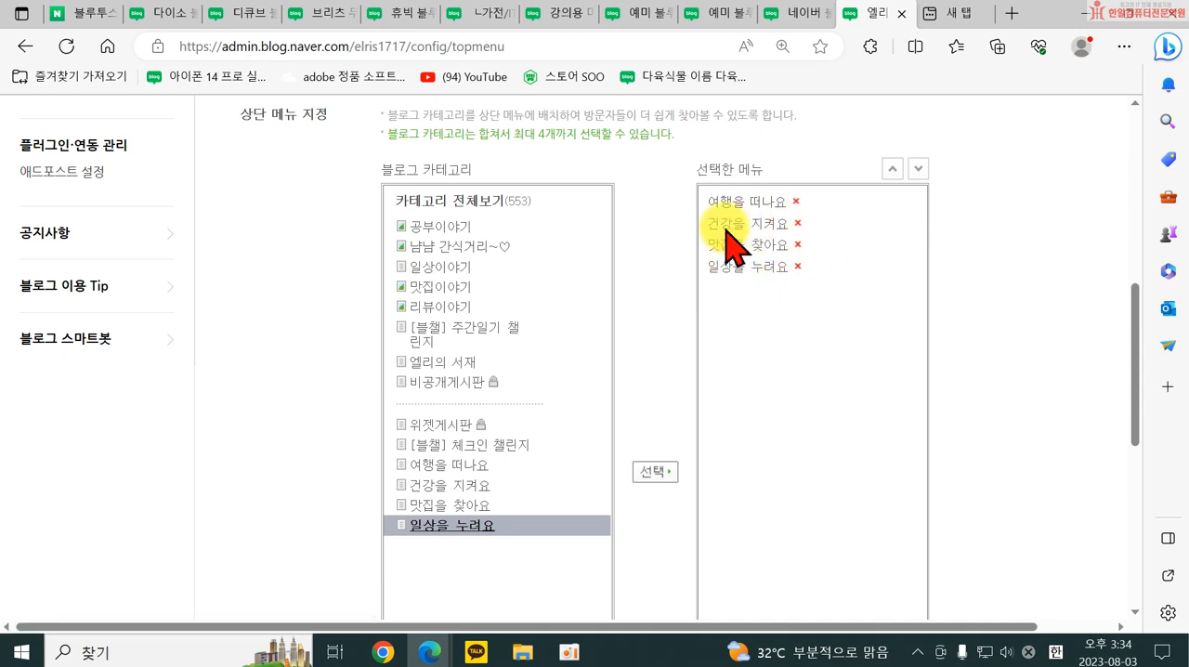
Save the top menu settings and return to the own blog to check the top menu.
scroll(734, 320, down, 1)
scroll(741, 319, down, 4)
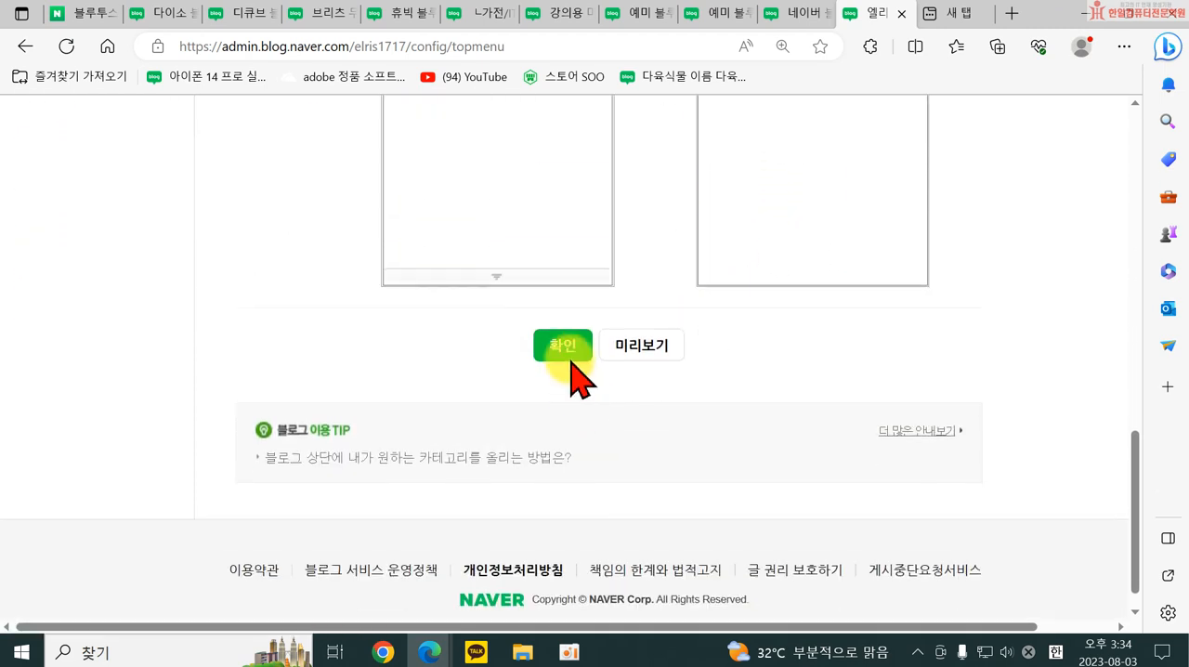
click(567, 346)
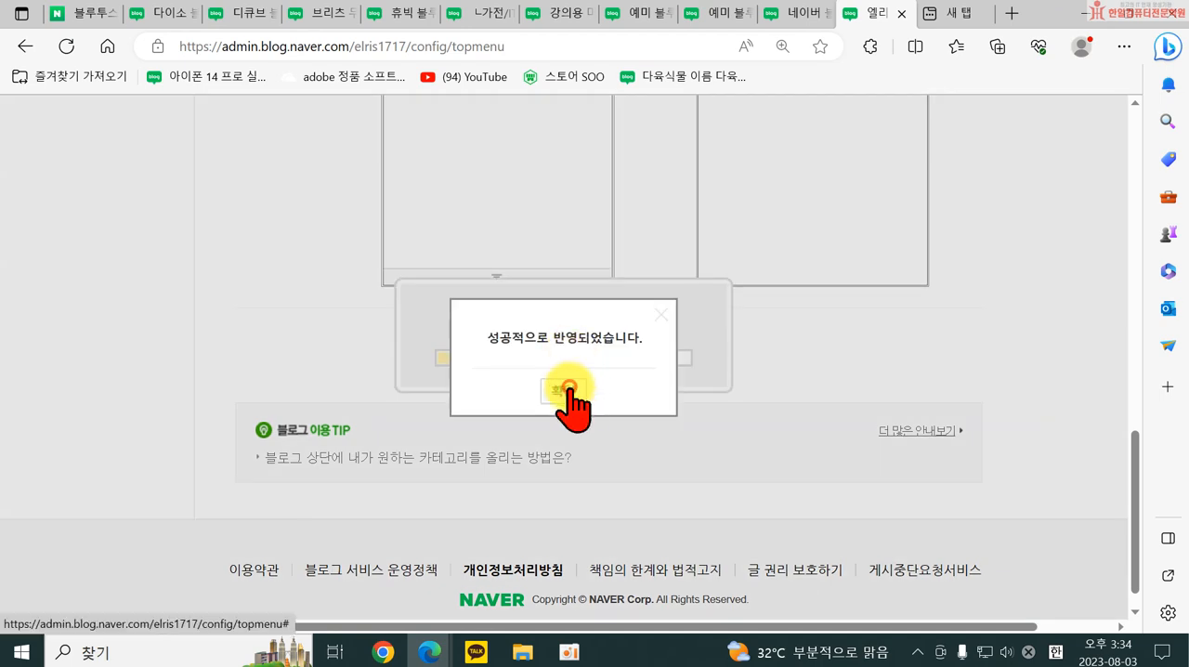
click(565, 391)
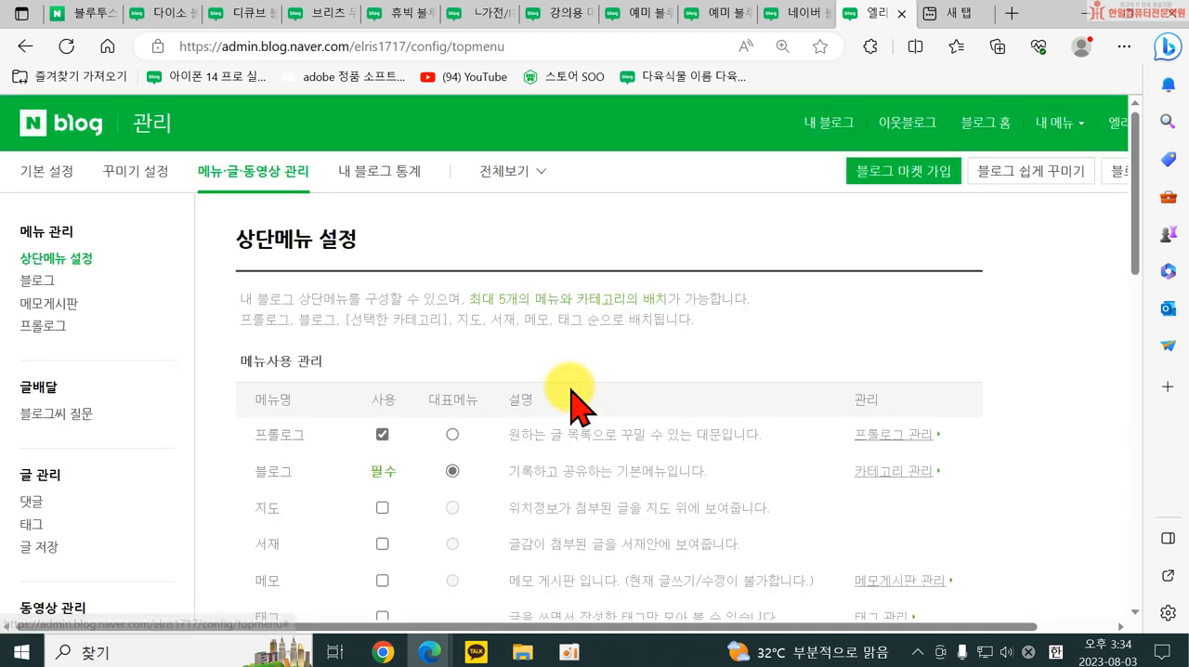
click(827, 124)
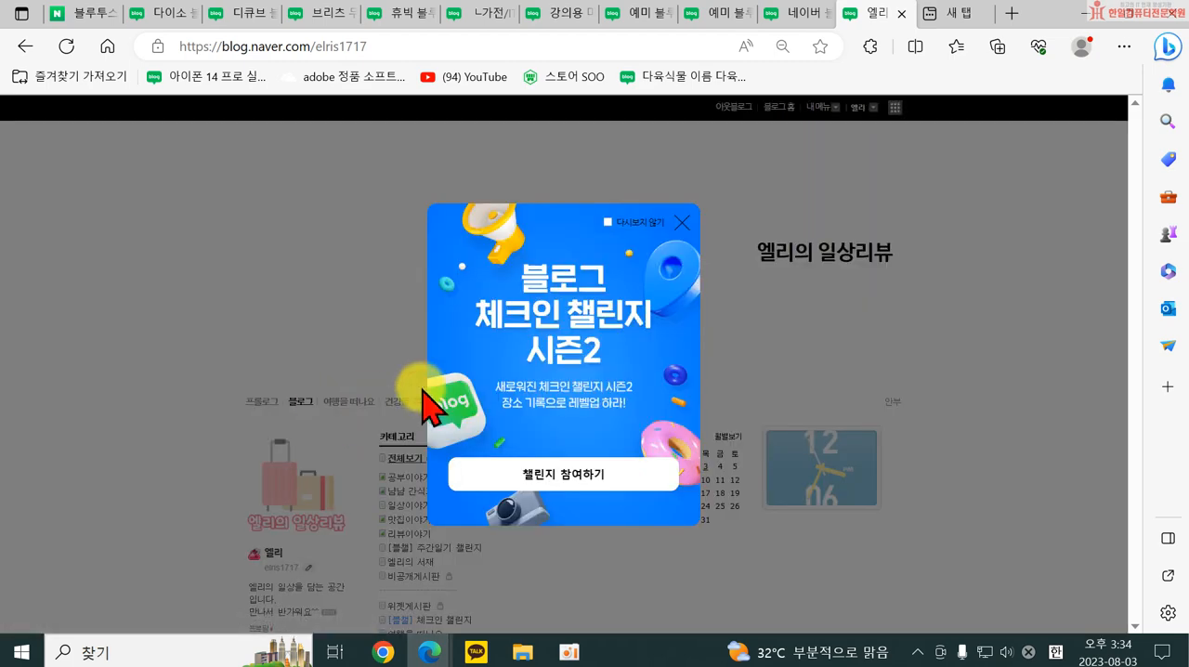
Dismiss the popup on the blog and check the 건강을 지켜요 category page from the top menu.
click(682, 222)
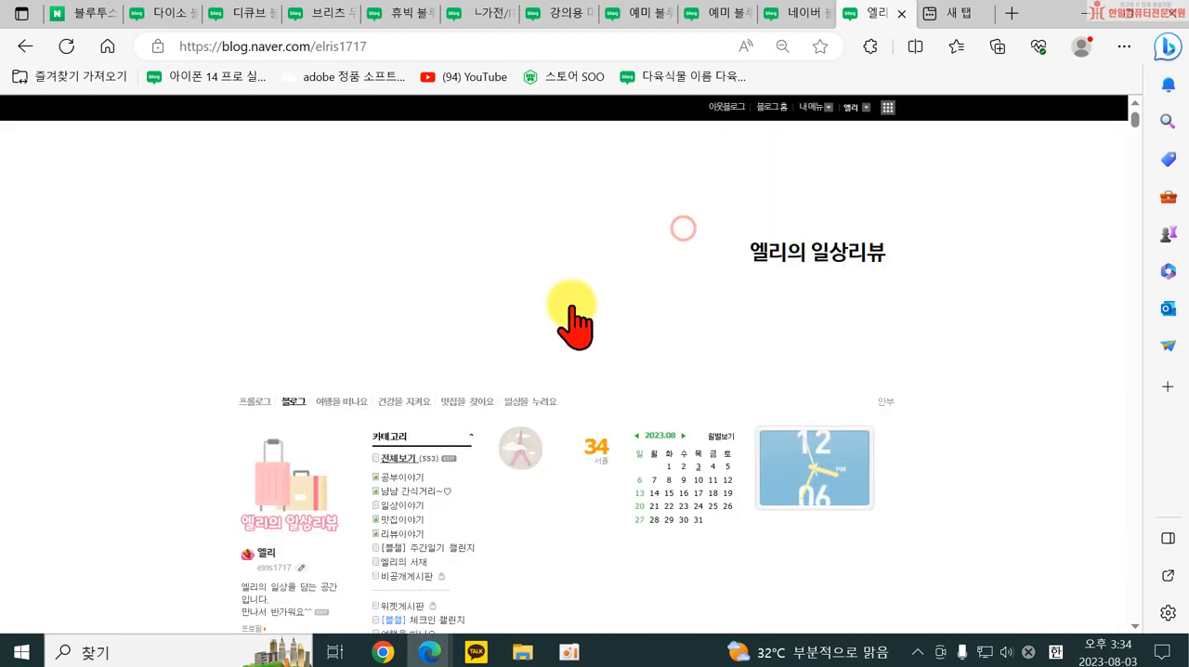
click(397, 403)
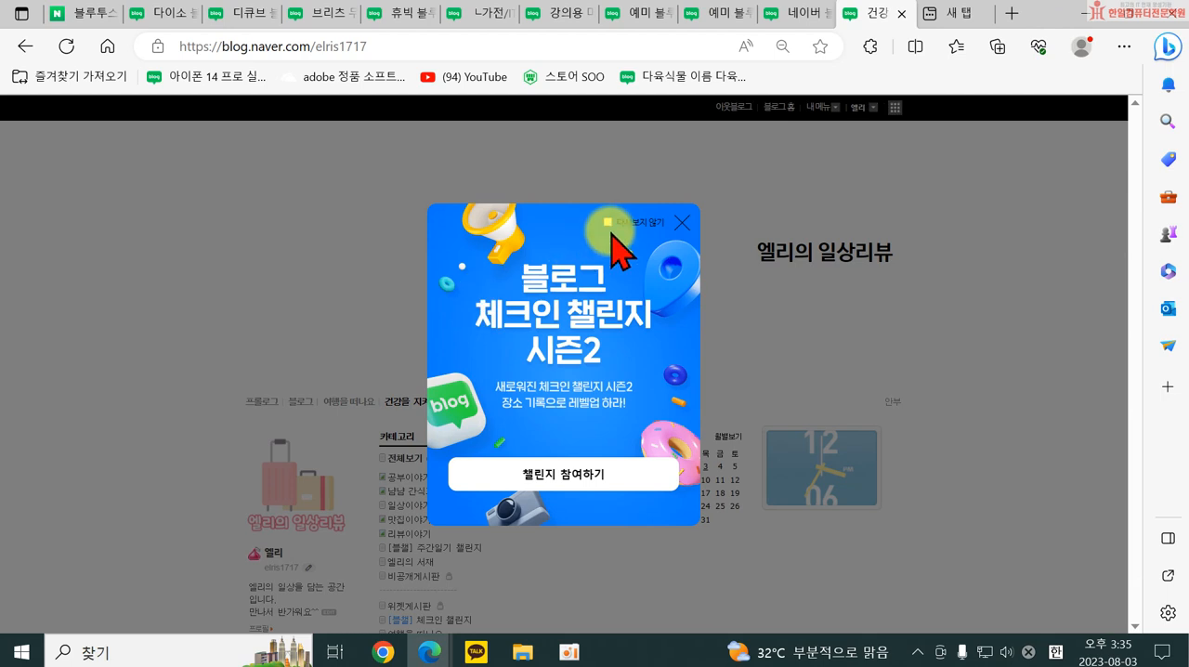
click(682, 223)
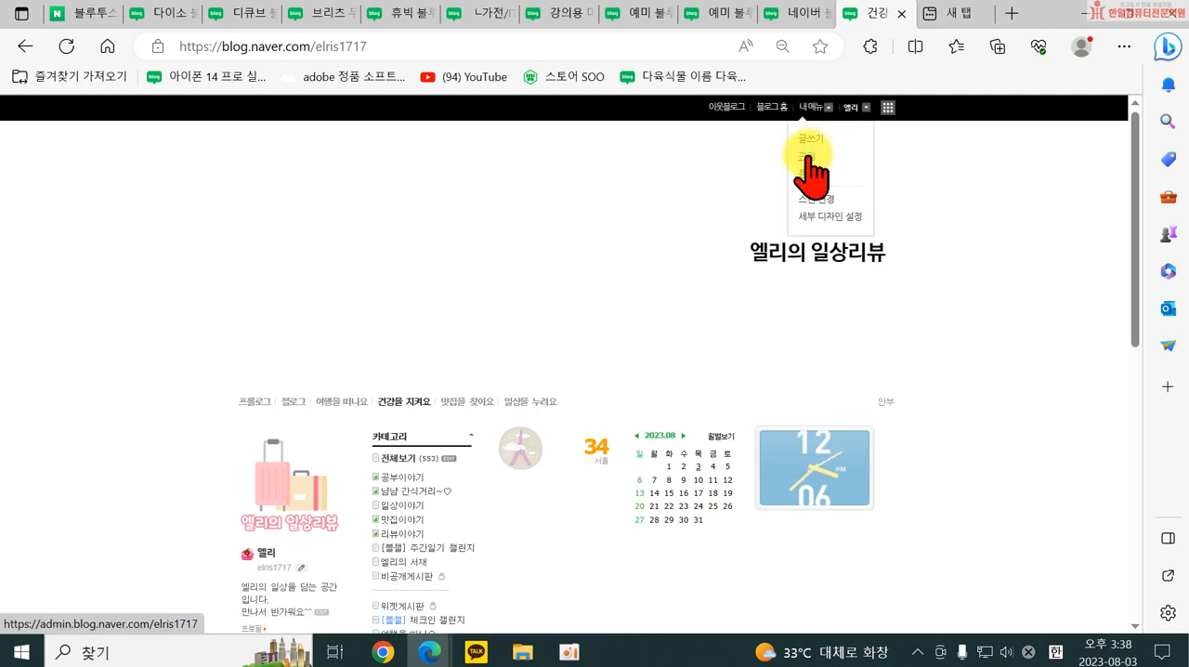
Set the 블로그씨 질문 daily question delivery to 배달중지 in the blog management pages and confirm.
click(807, 158)
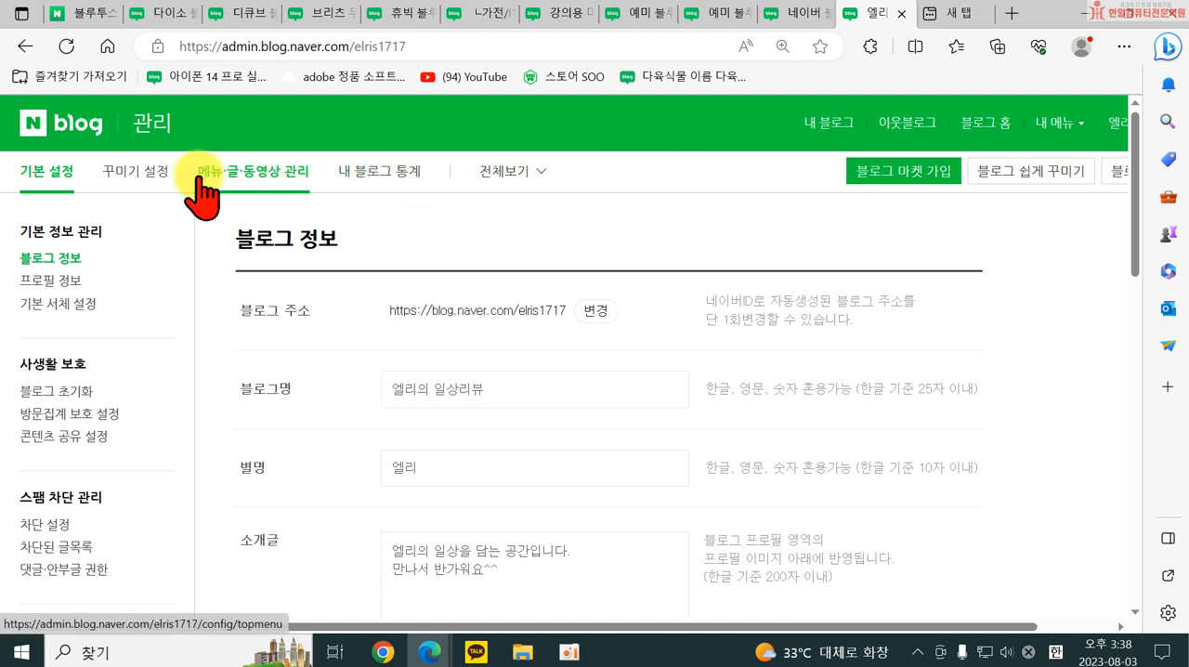
click(271, 184)
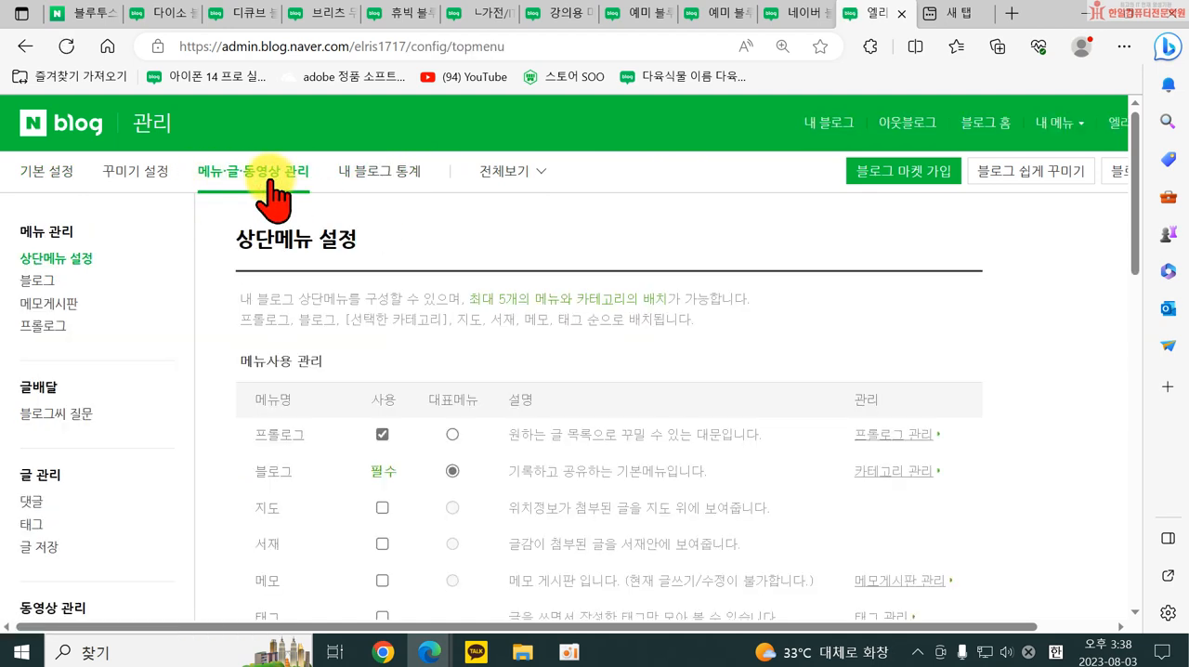
click(43, 418)
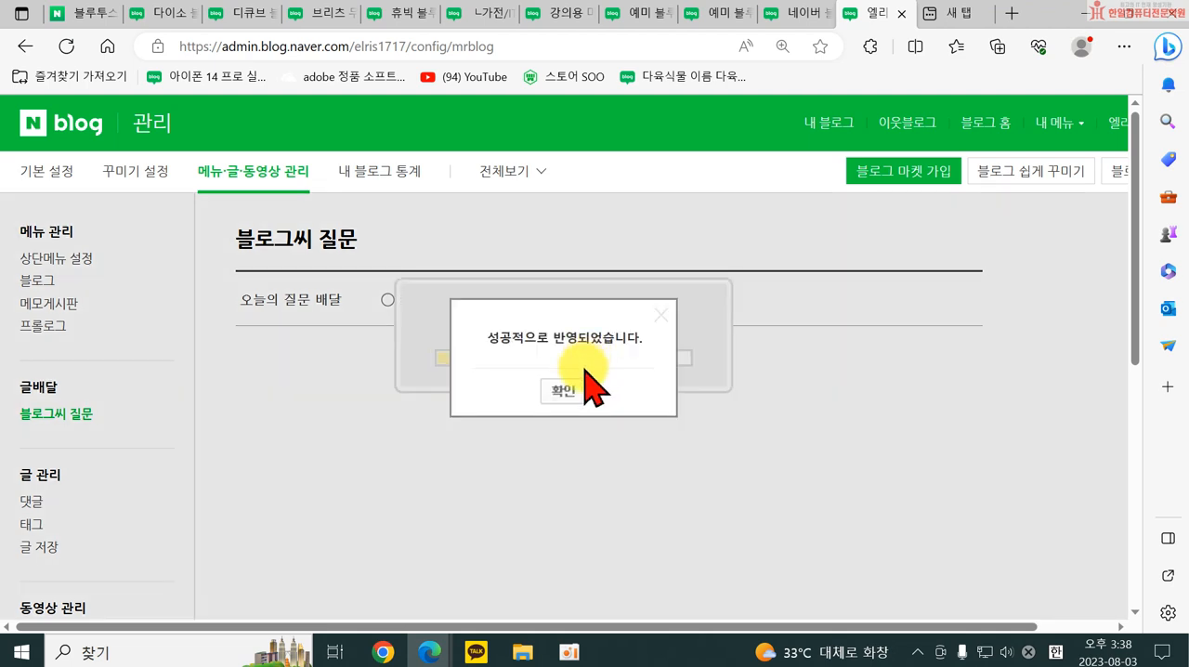
click(566, 389)
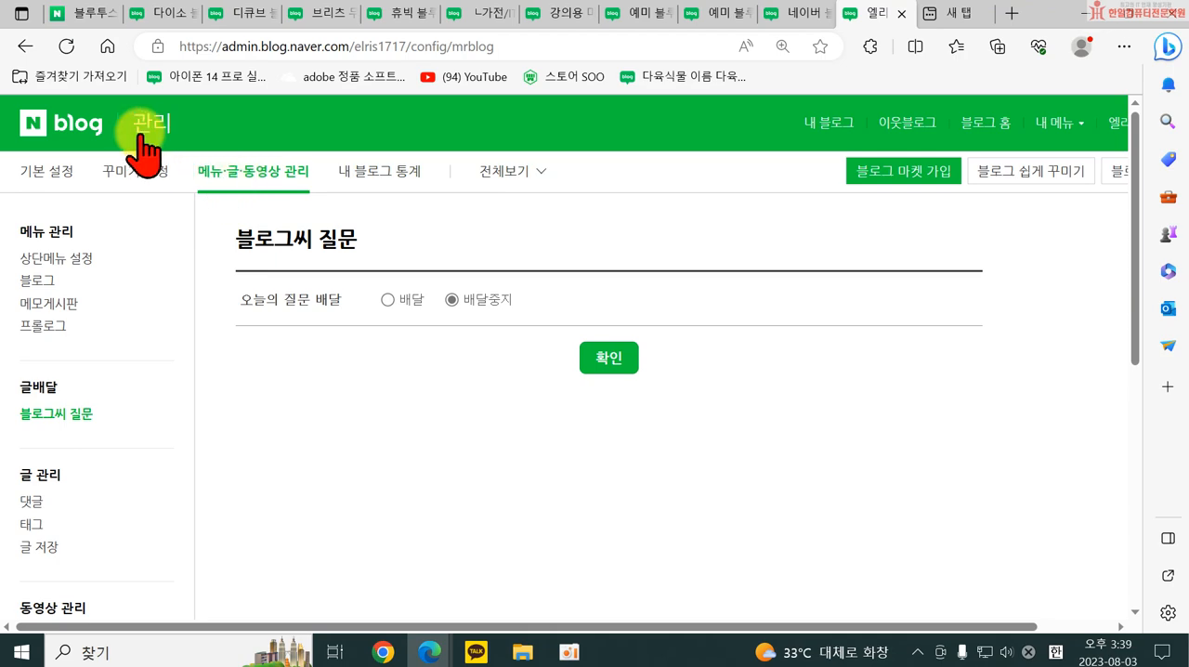
Close the blog management page, the new tab and all other open blog tabs, keeping only the 블루투스마이크 search results.
click(901, 13)
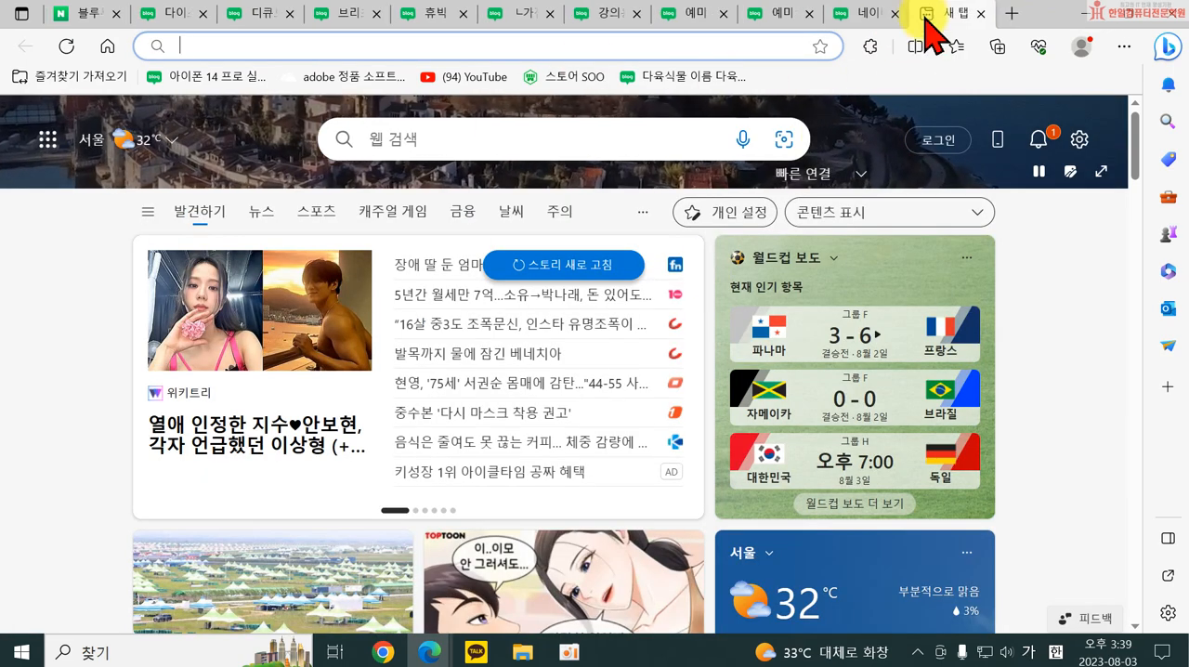
click(895, 13)
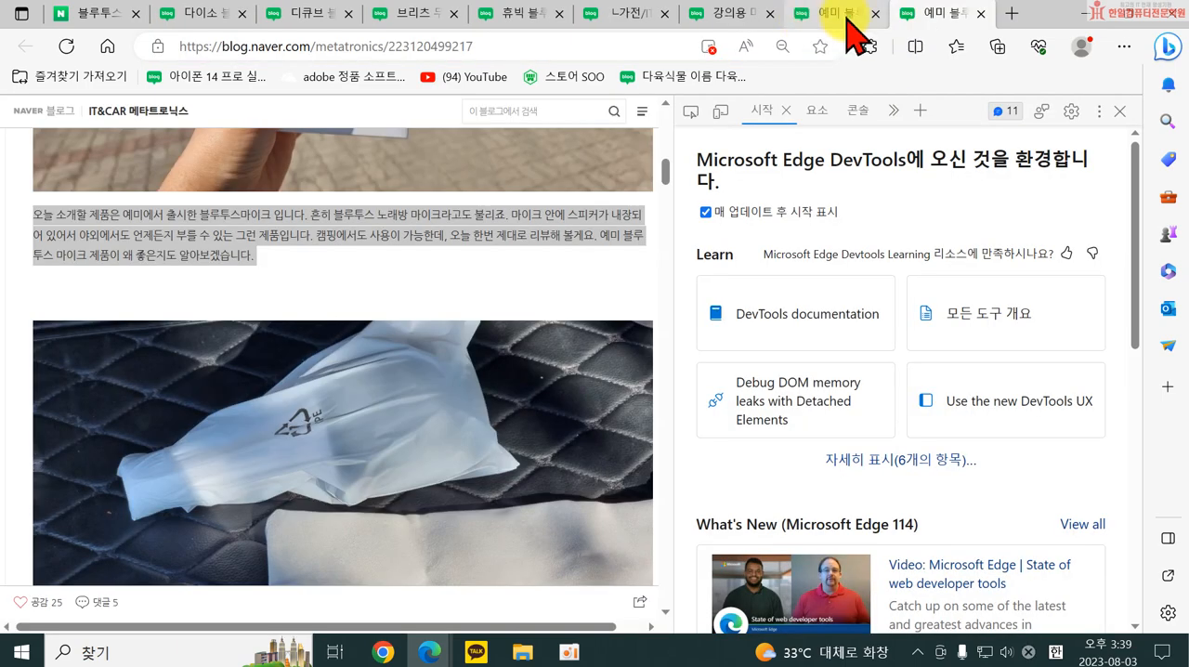
click(846, 14)
click(876, 13)
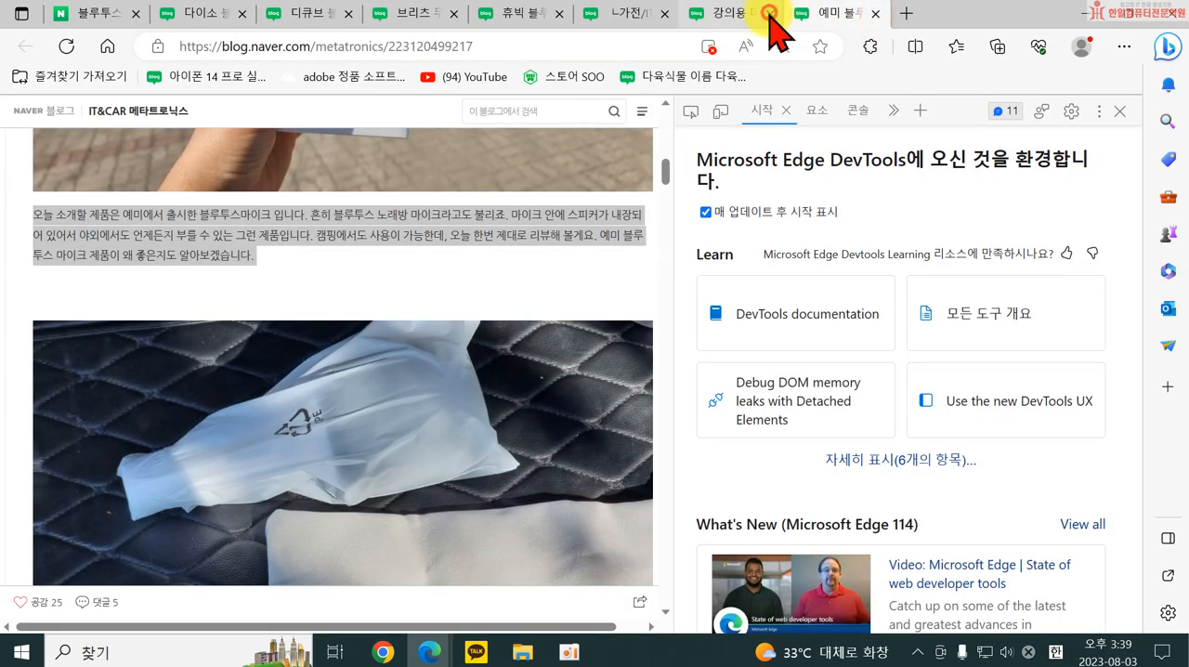
click(769, 13)
click(669, 13)
click(669, 13)
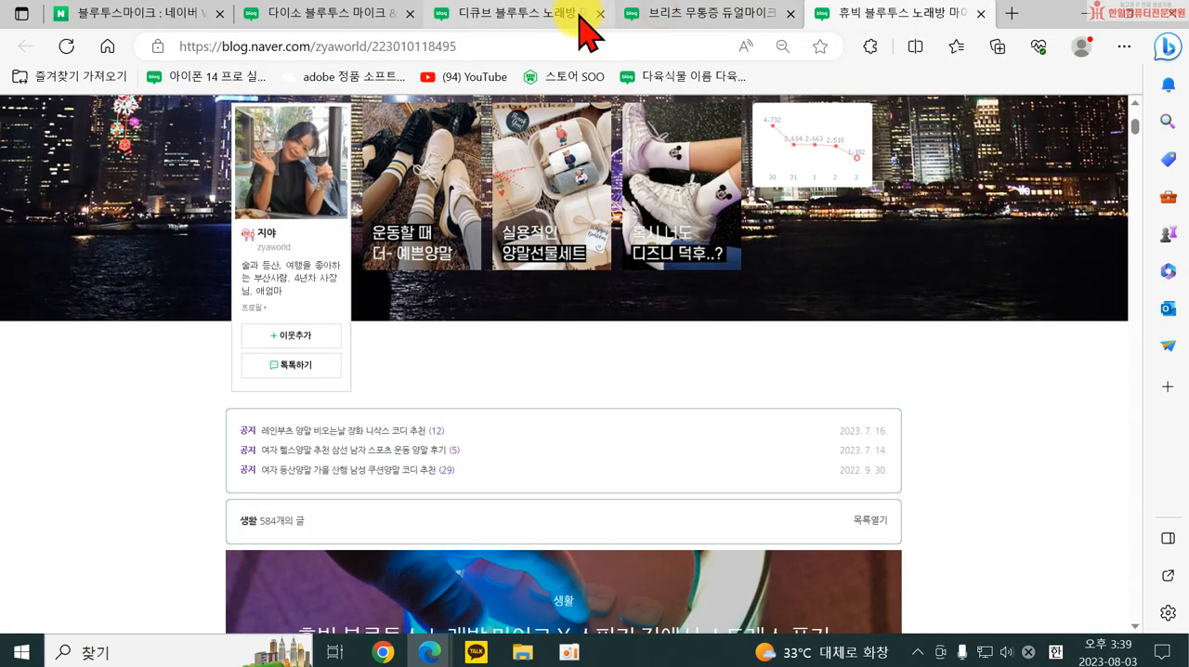
click(787, 13)
click(789, 13)
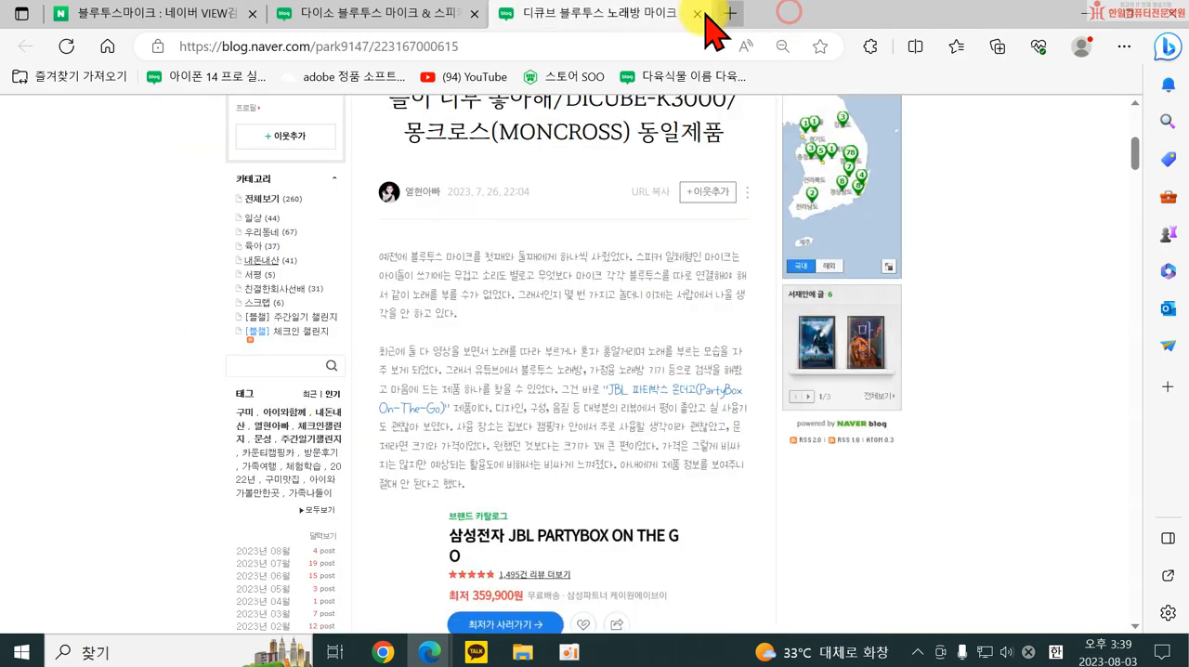
click(699, 13)
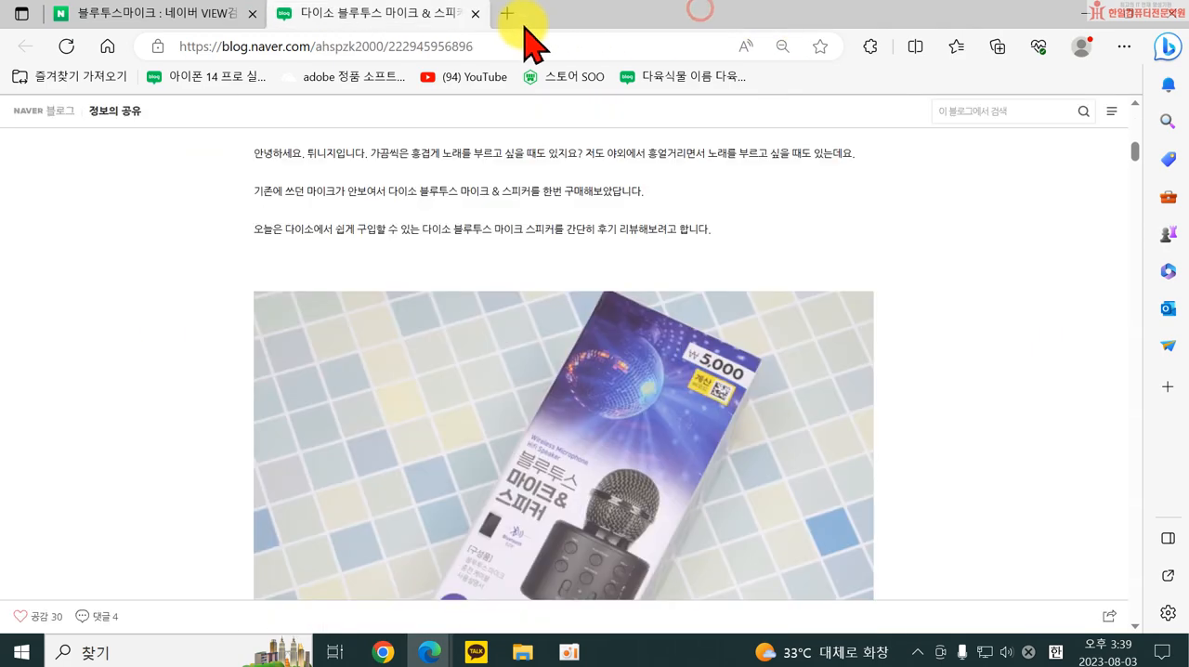
click(474, 13)
Open the own blog from the Naver account profile and dismiss the 체크인 챌린지 popup.
click(971, 123)
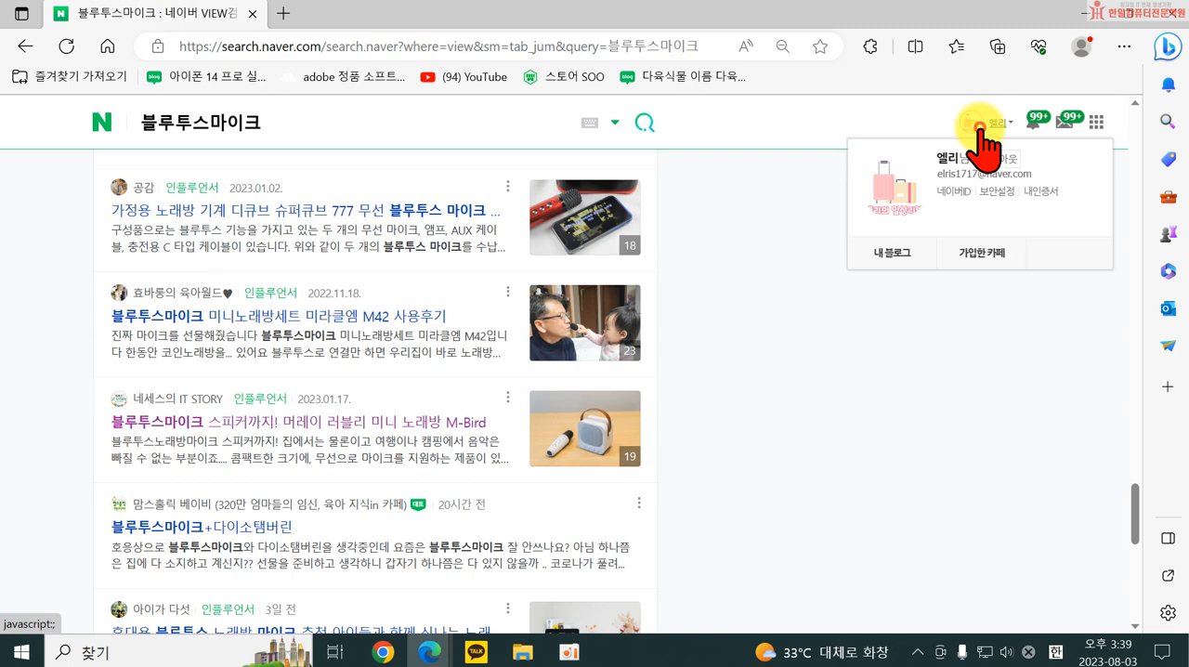
click(868, 249)
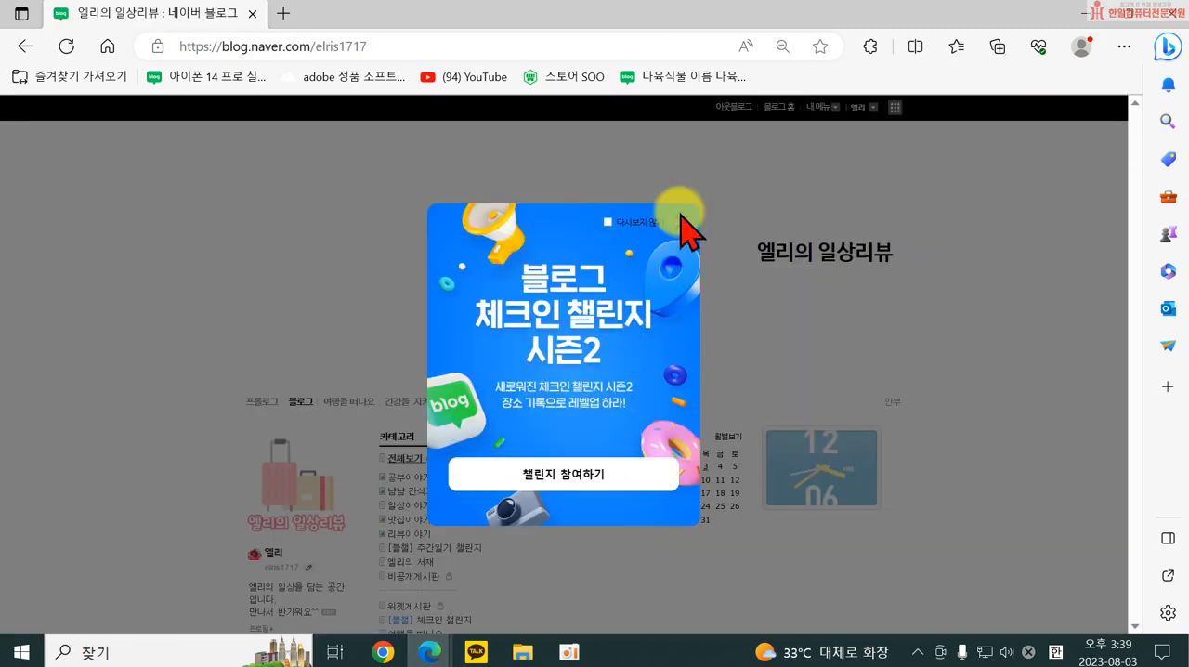
click(658, 221)
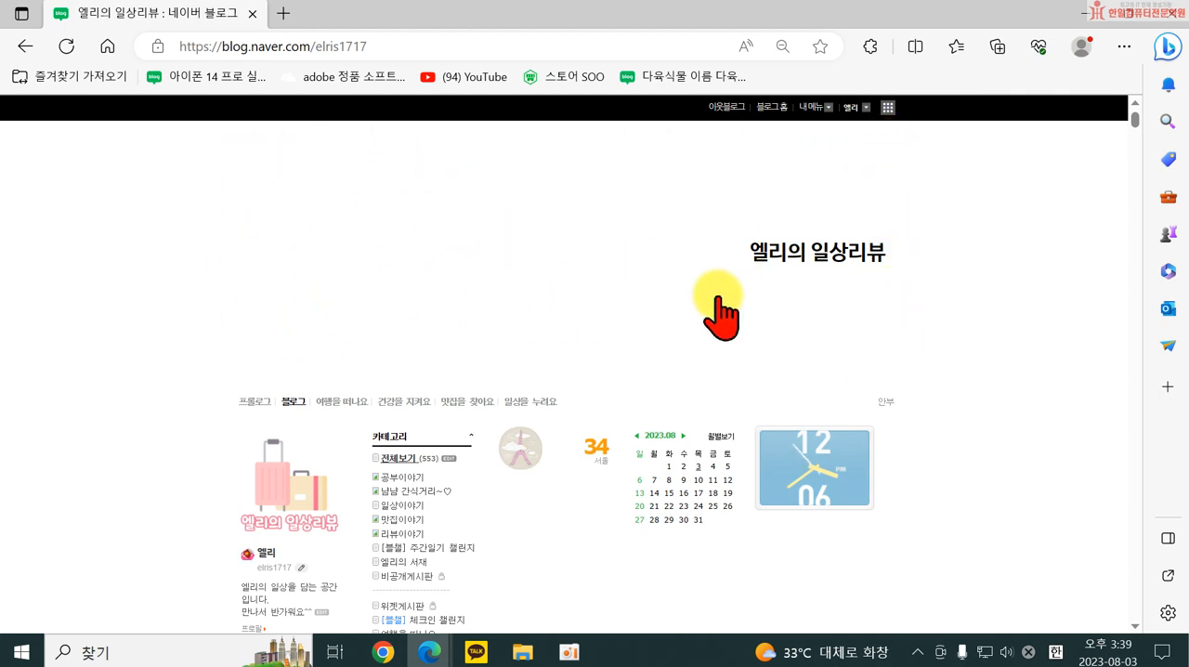
Open the blog's 세부 디자인 설정 and show the 직접등록 options for the 타이틀 design.
click(813, 108)
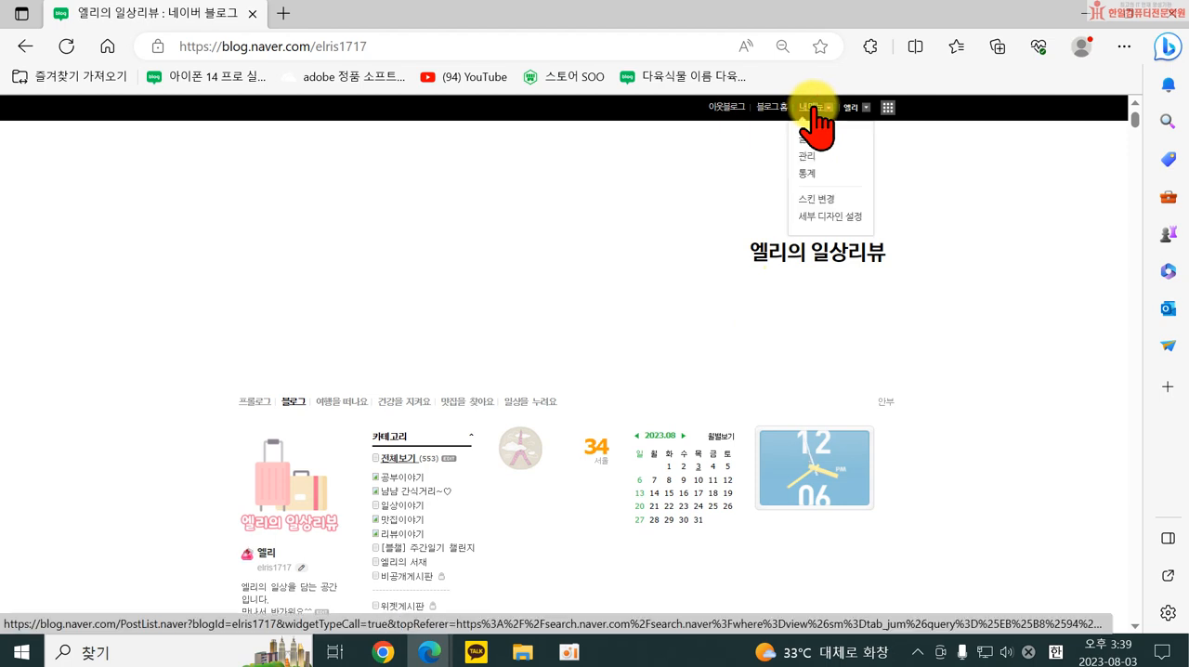
click(825, 218)
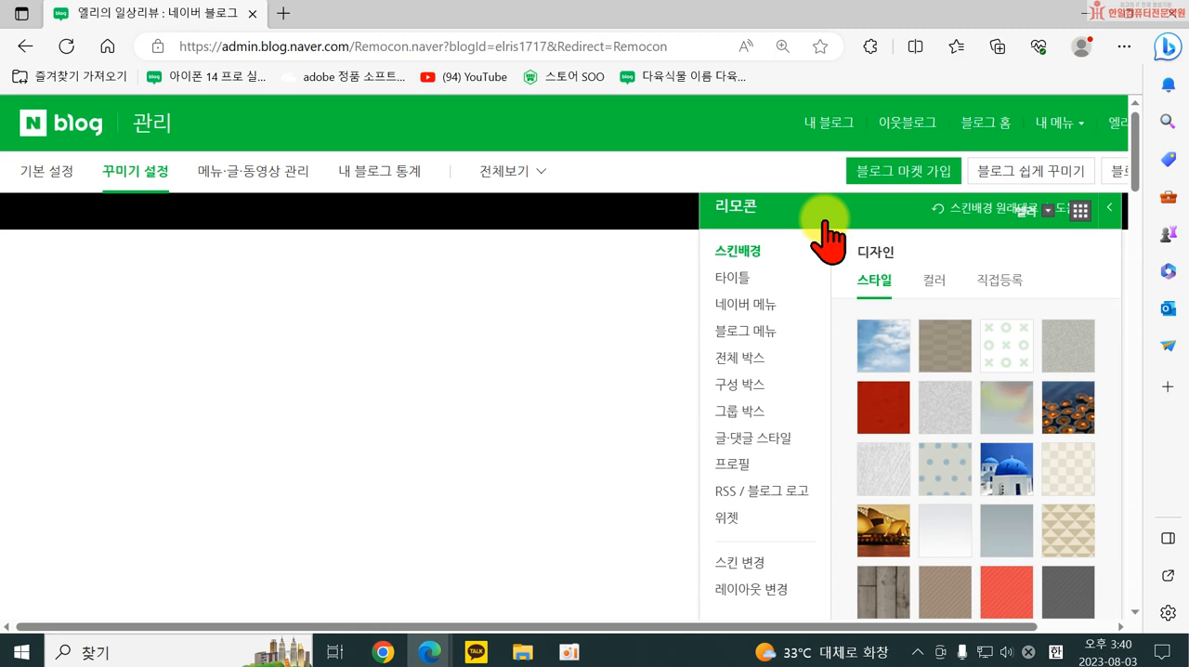
click(732, 281)
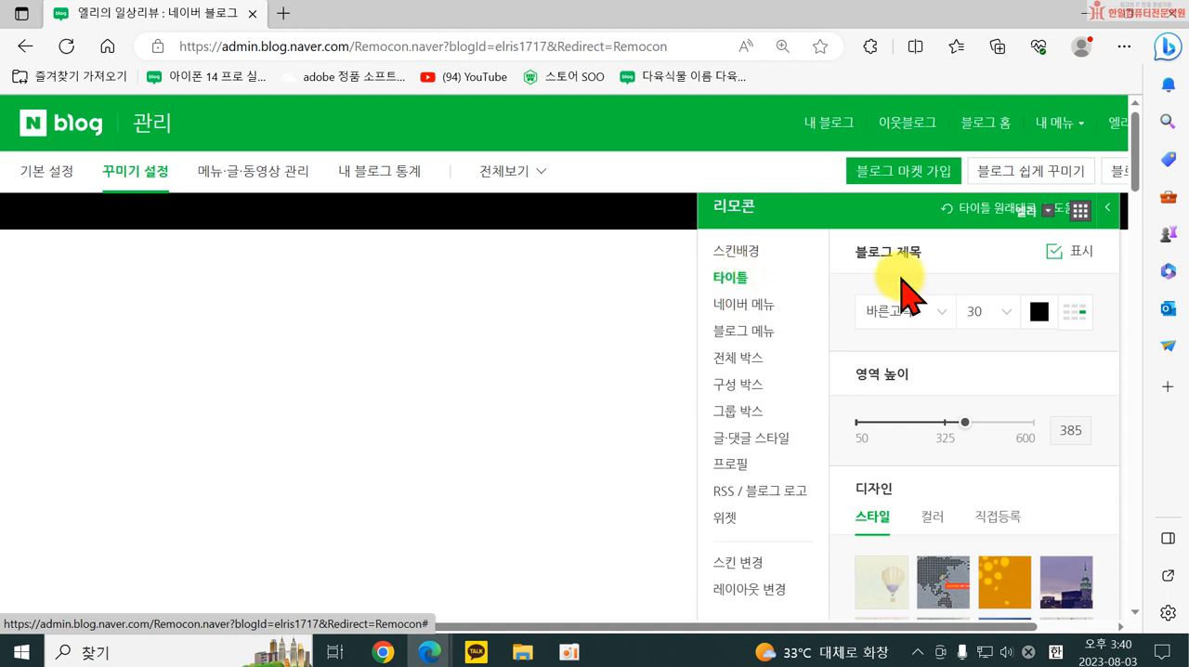
scroll(1067, 334, down, 1)
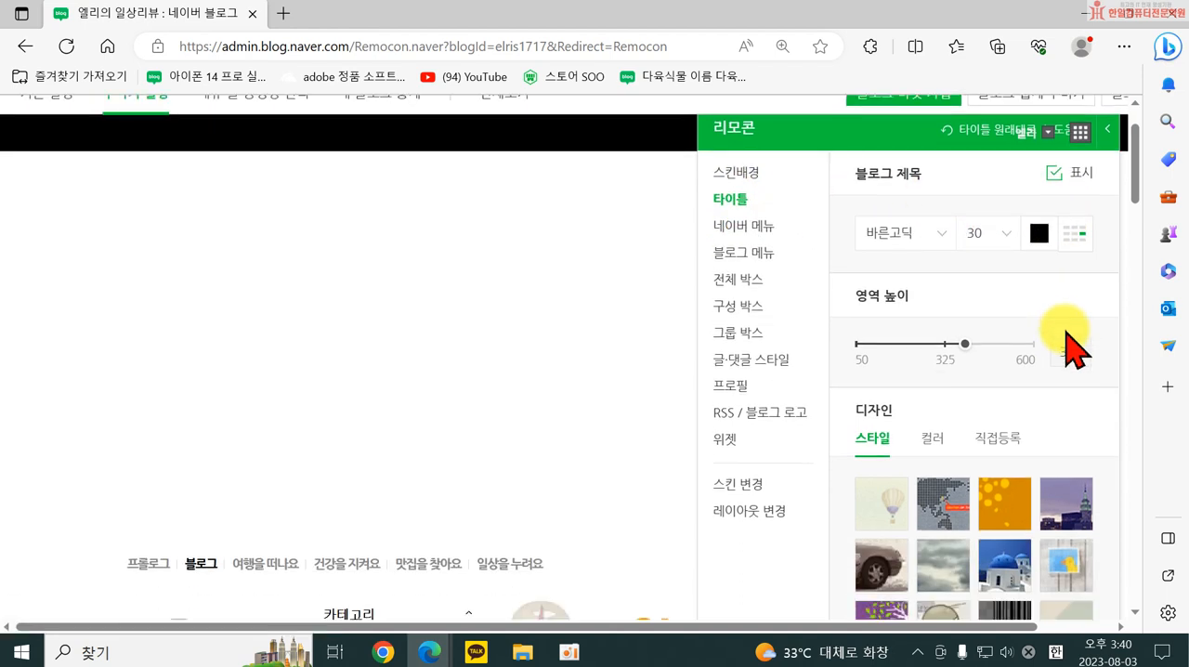
click(1006, 444)
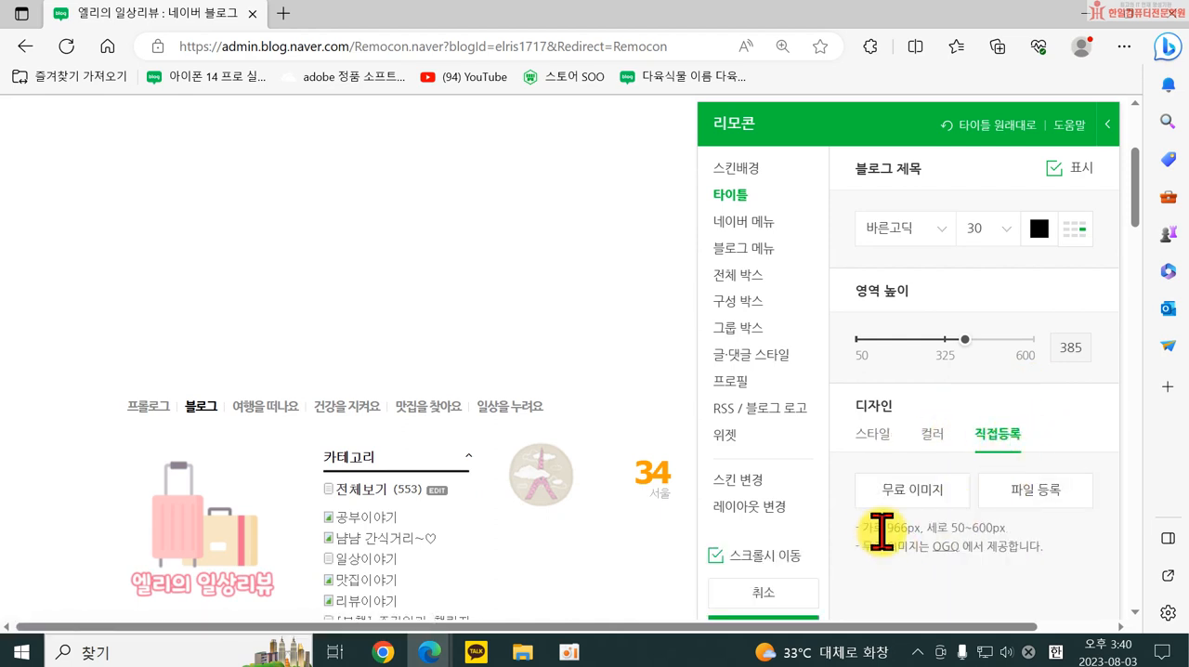
Examine the required width and height for a directly uploaded title image.
drag(887, 527, 914, 527)
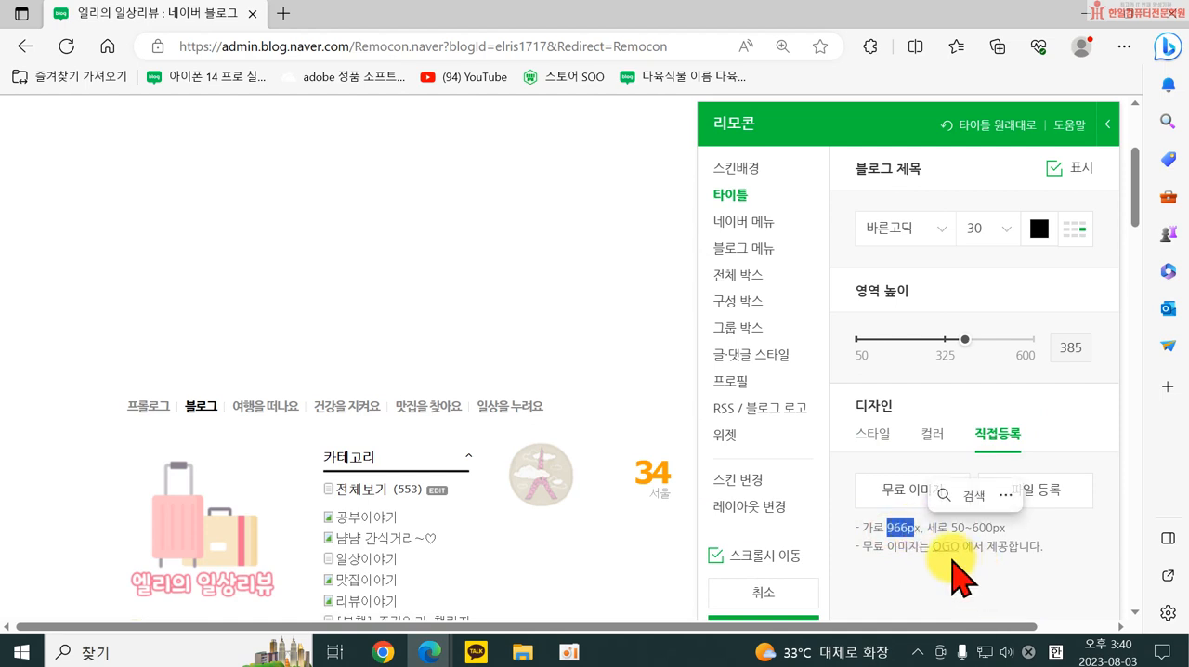
click(899, 561)
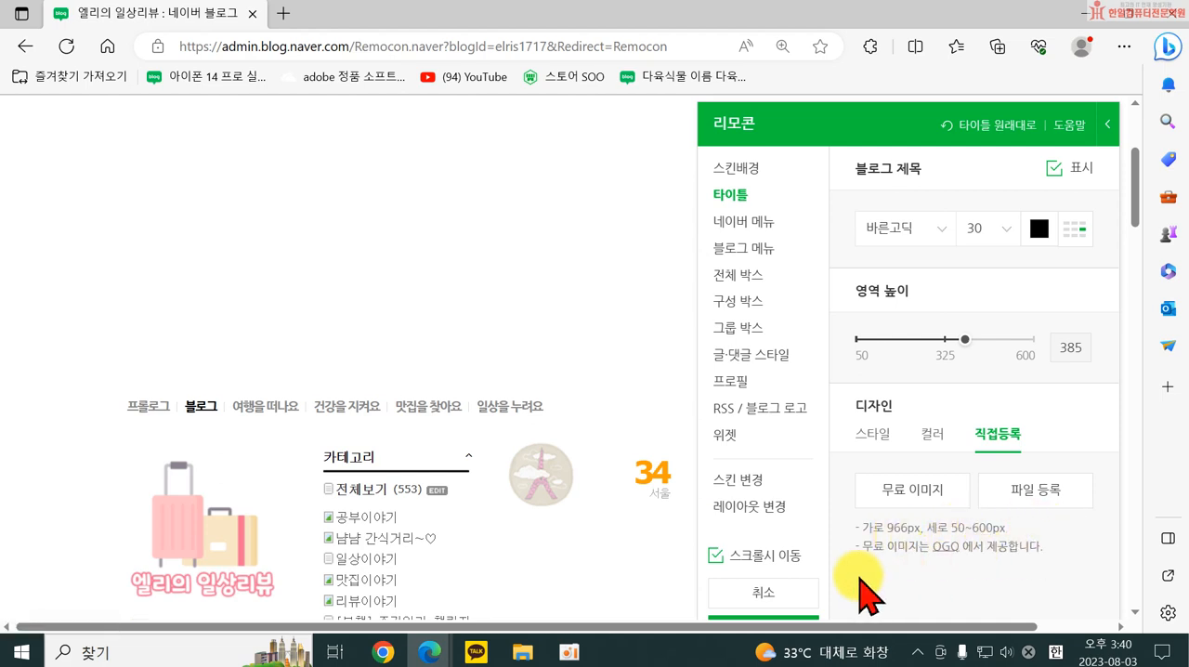
drag(873, 527, 1011, 531)
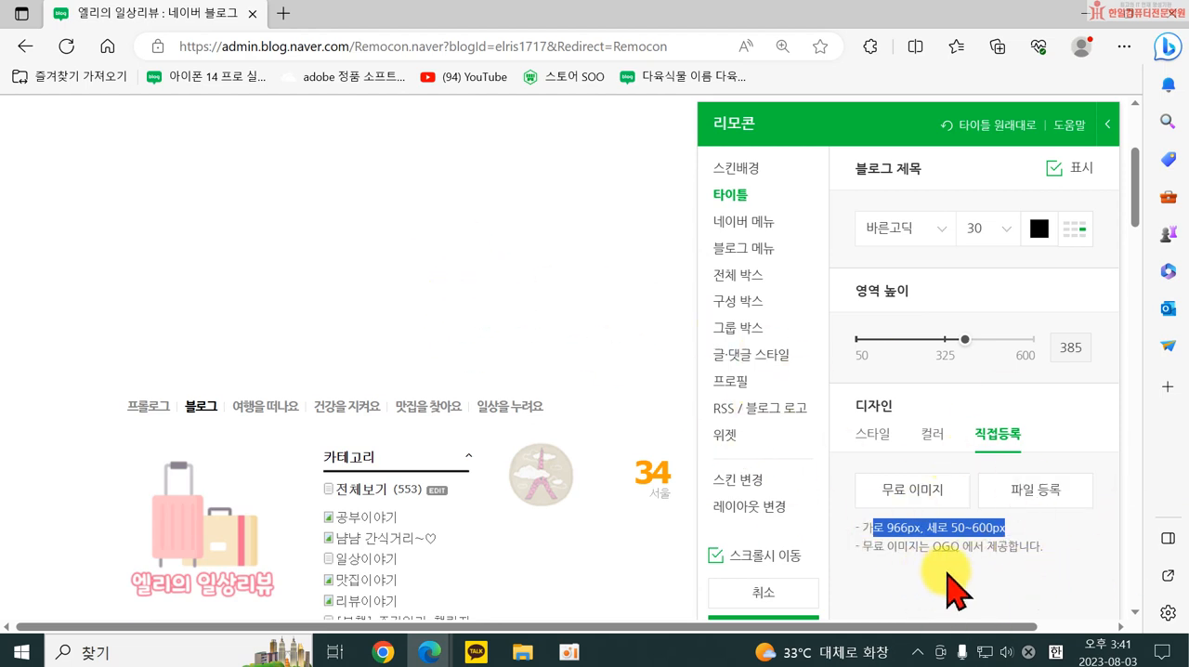
Search Naver for 미리캔버스 in a new tab and open the 디자인 플랫폼 미리캔버스 site.
click(284, 15)
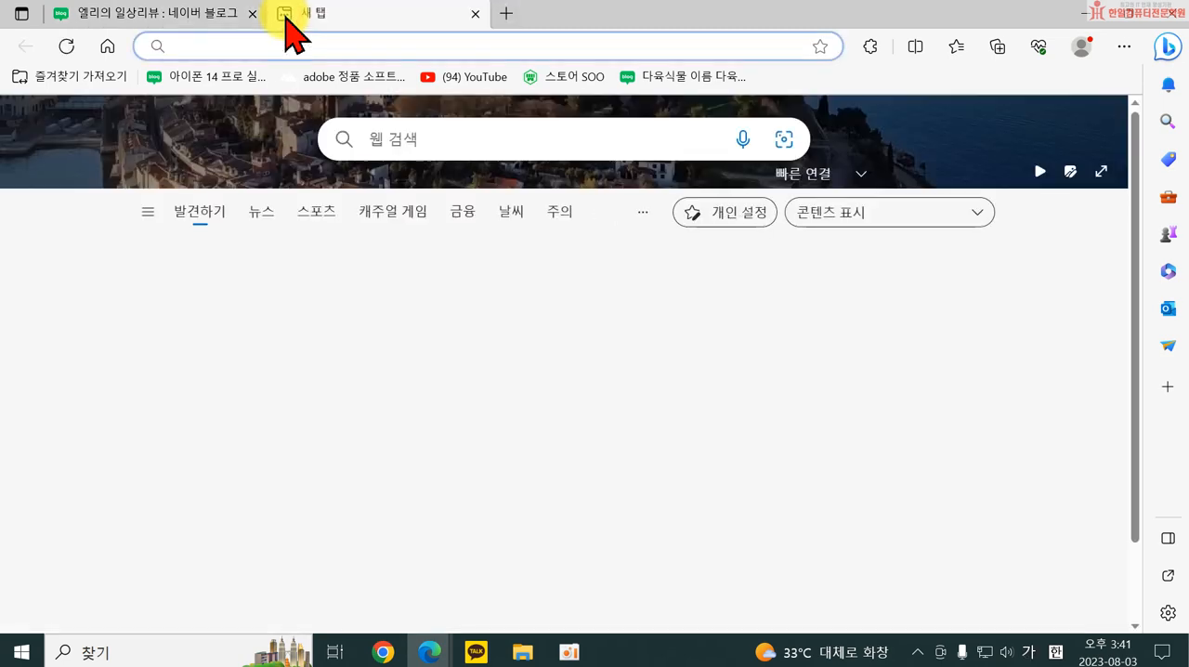
click(107, 46)
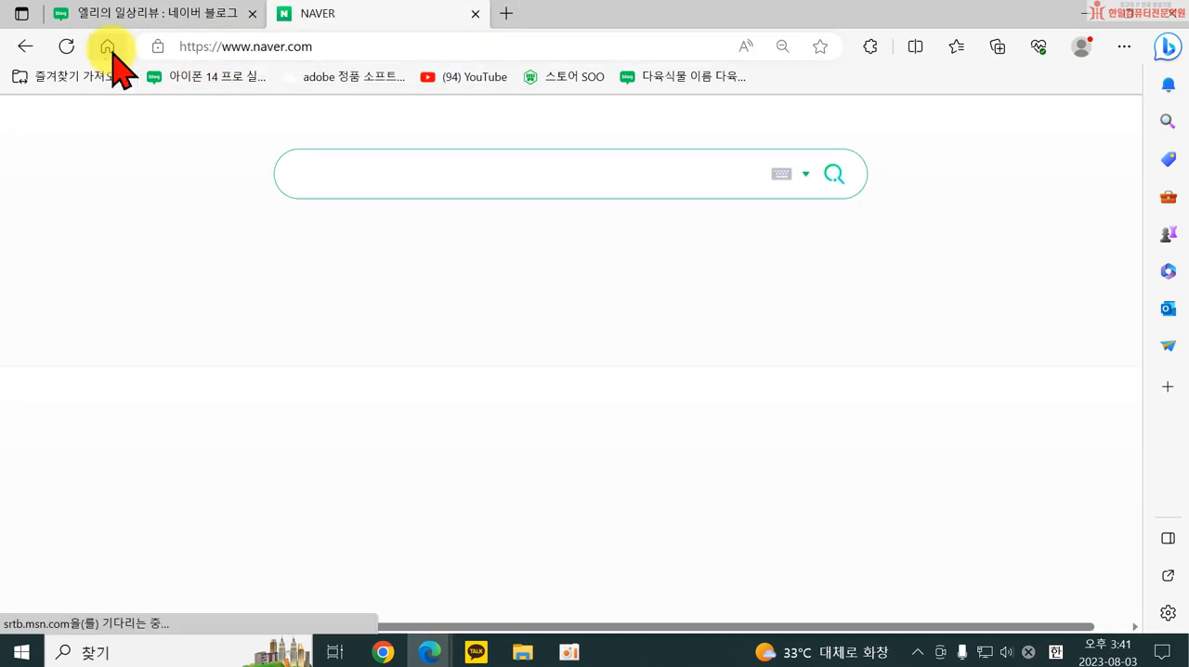
click(405, 158)
text(ㅁ)
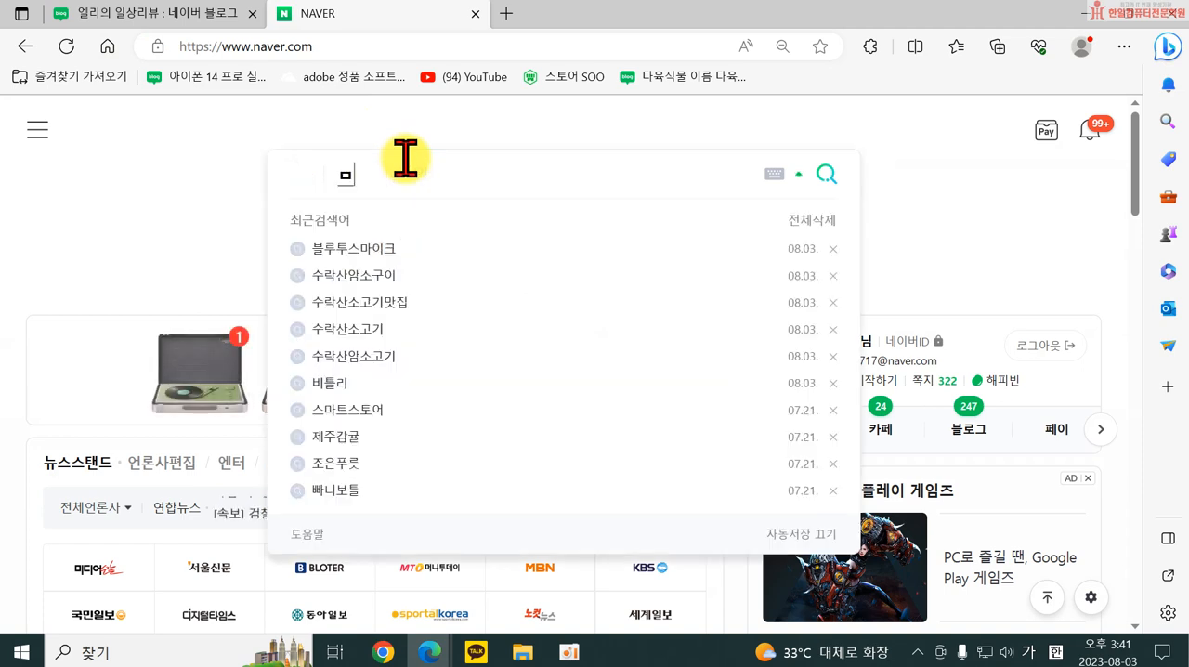
text(미리캔버)
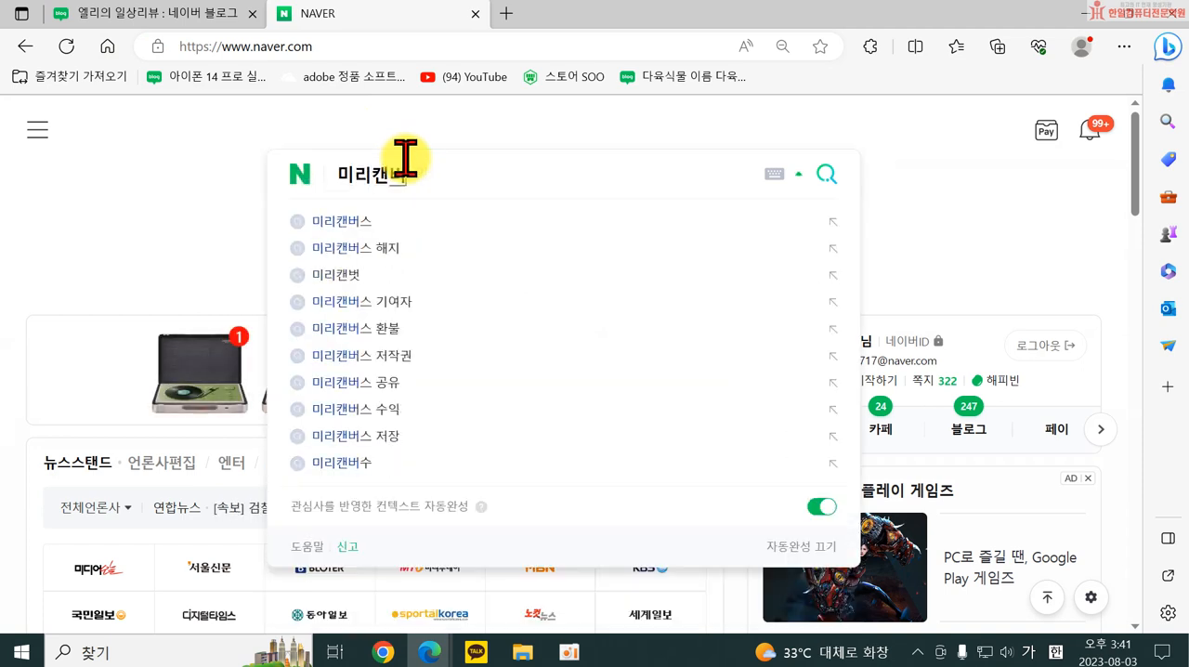
text(스)
key(Return)
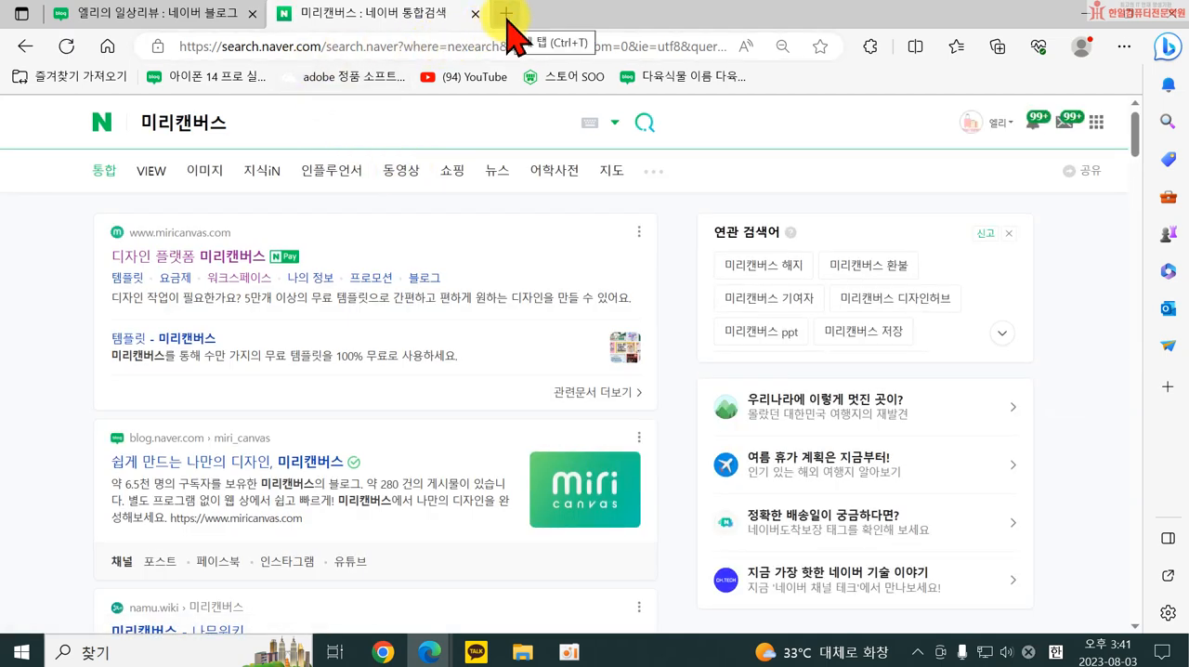
click(194, 260)
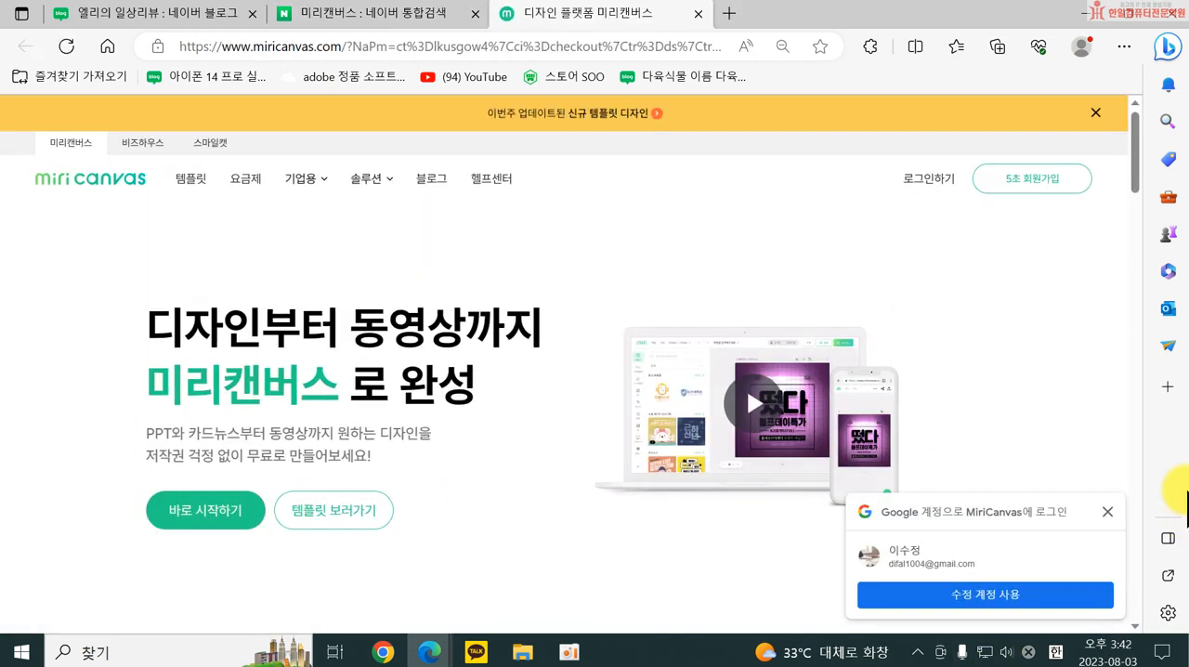
Log in to 미리캔버스 with the Google account without staying logged in, and check the account in the workspace.
click(932, 178)
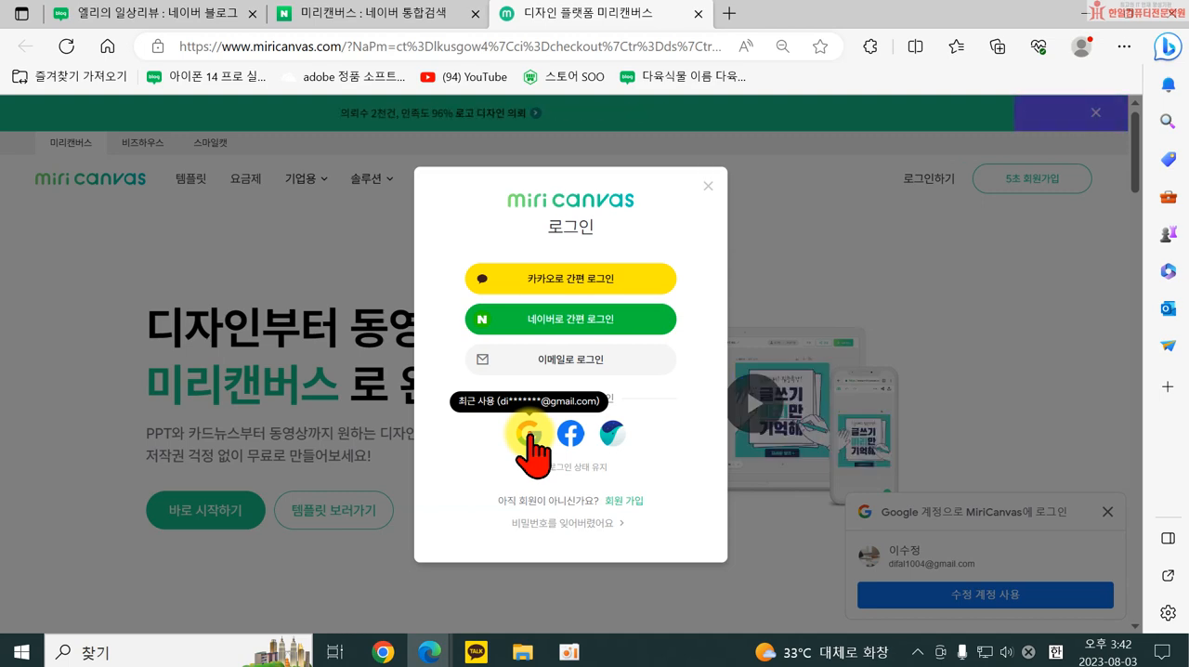
click(528, 433)
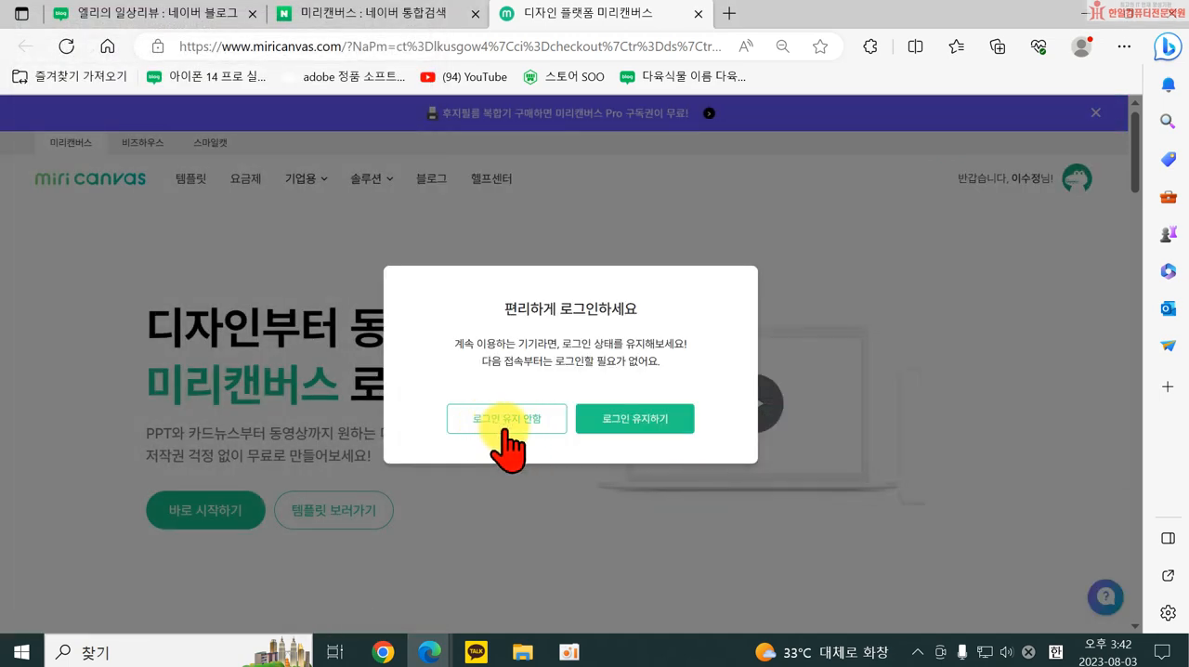
click(503, 429)
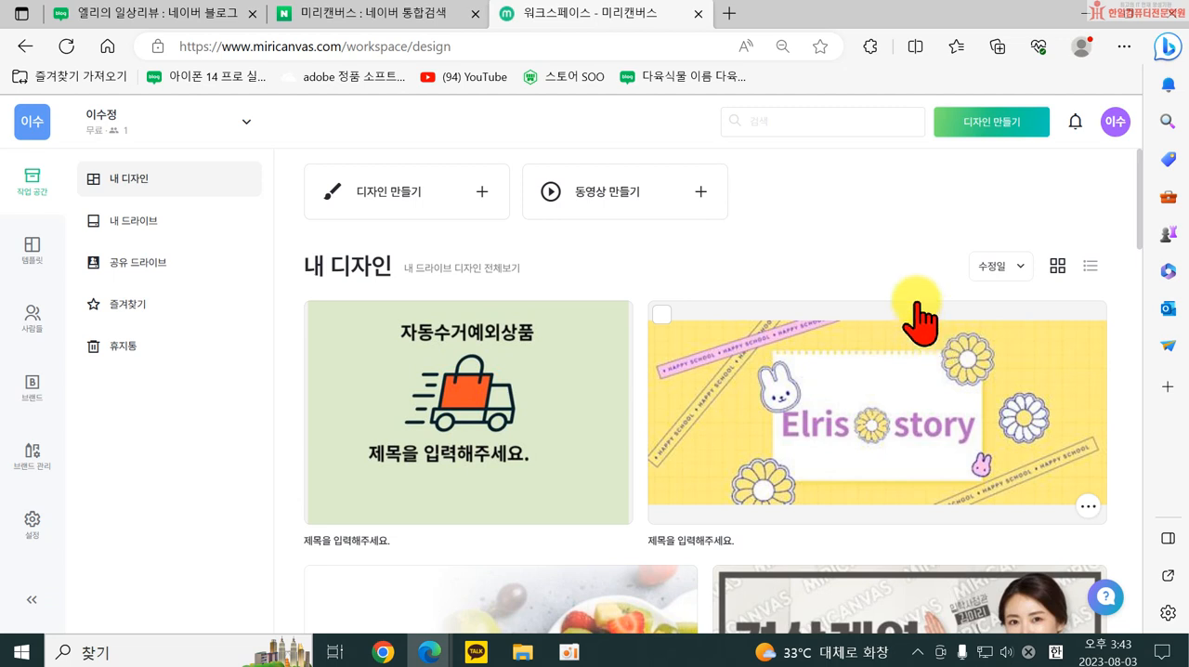
click(1115, 122)
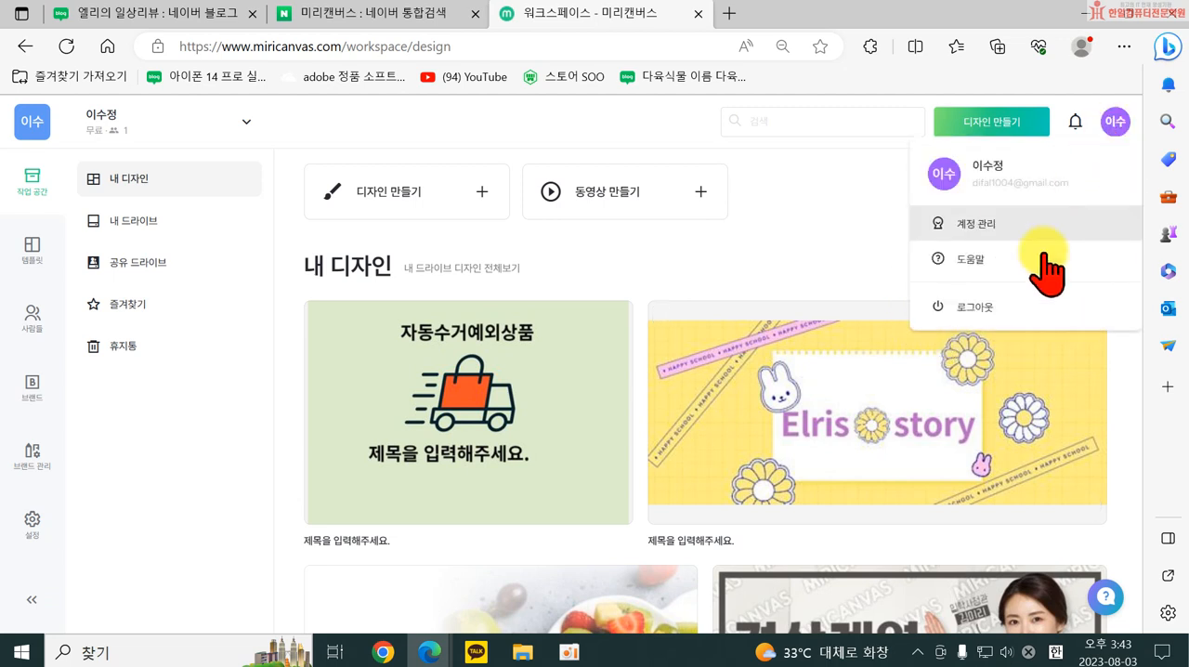
click(823, 231)
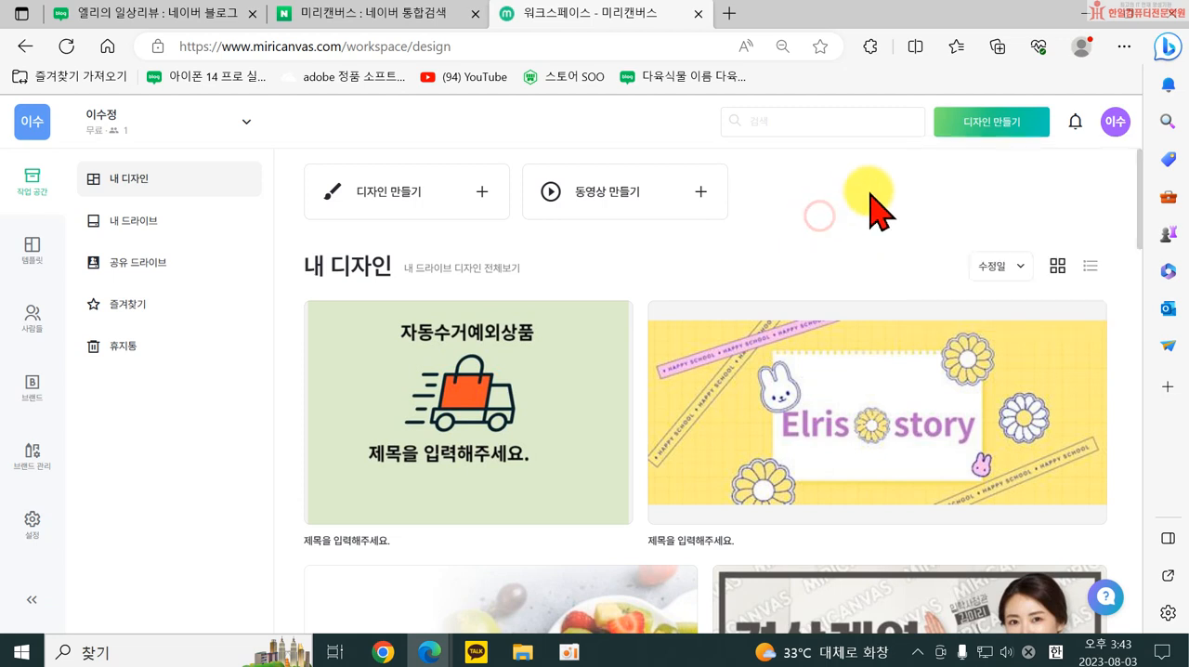
Create a new design with a custom size of 966 × 300 px and dismiss the update news.
click(995, 127)
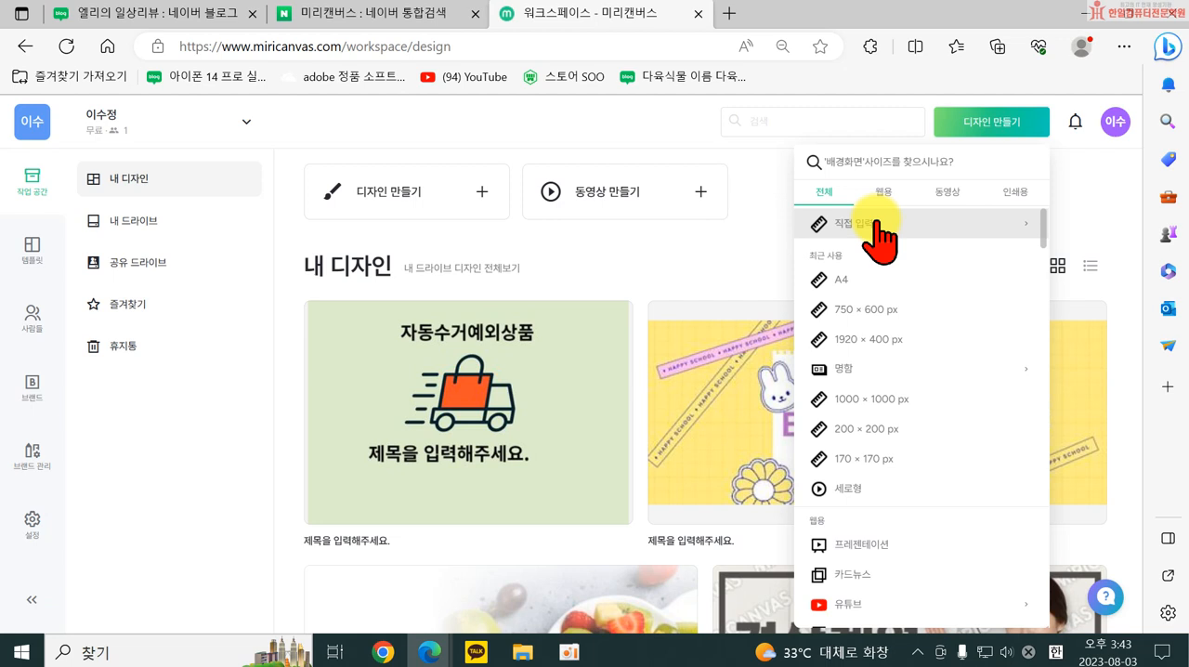
click(874, 225)
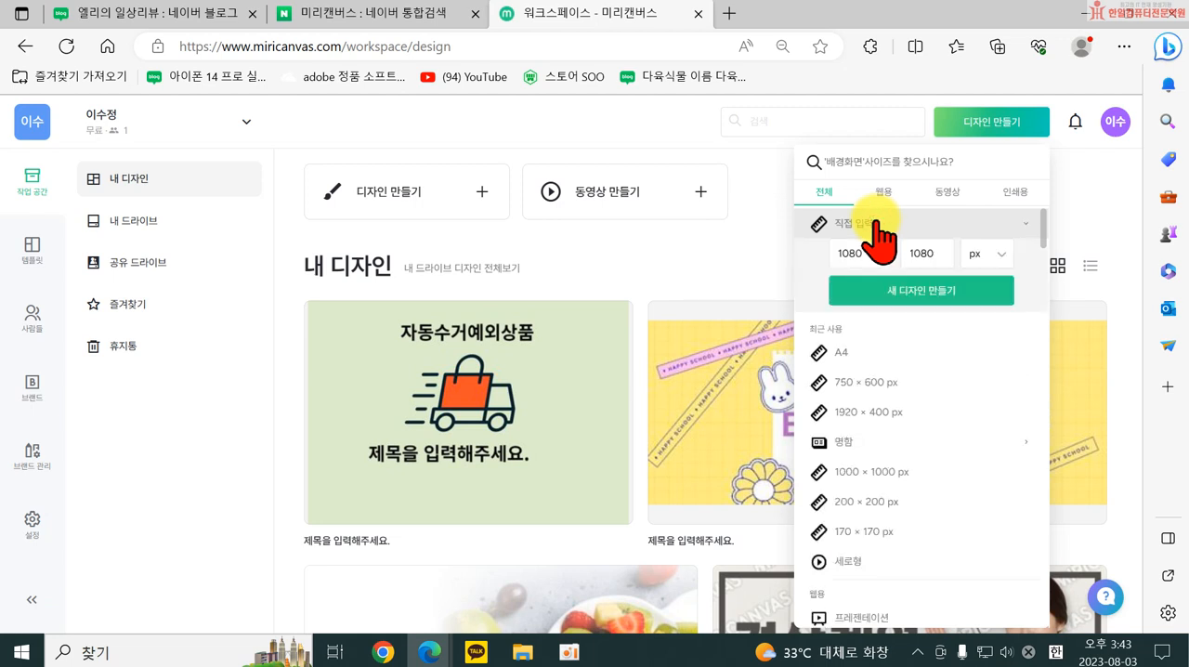
click(866, 252)
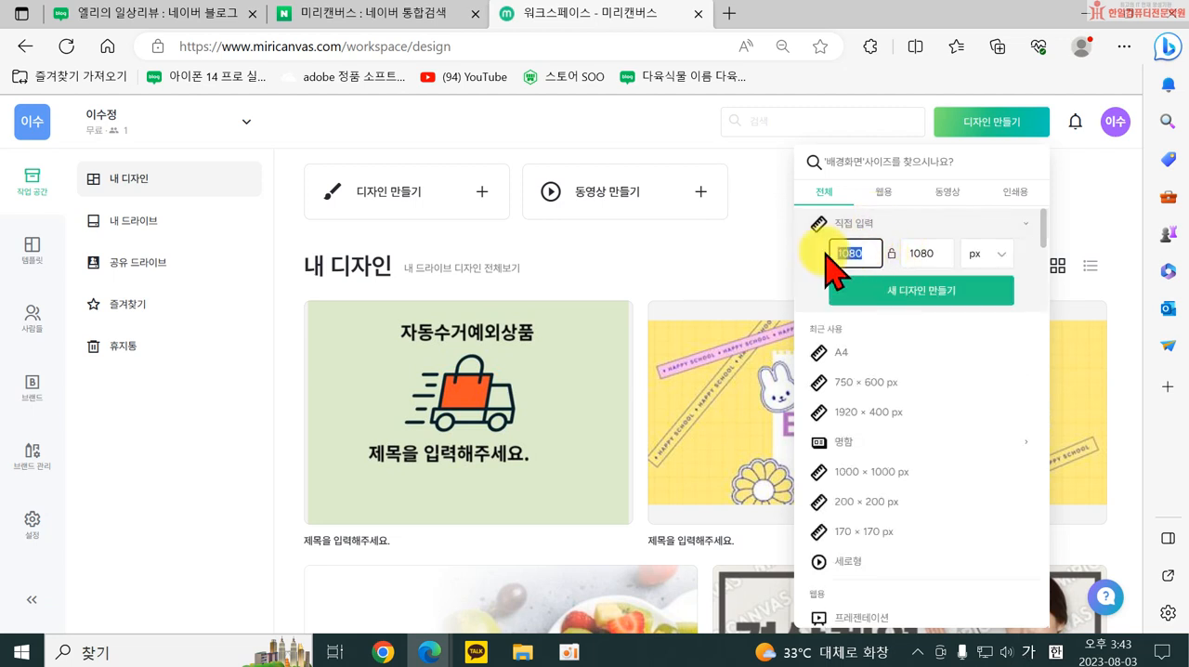
text(966)
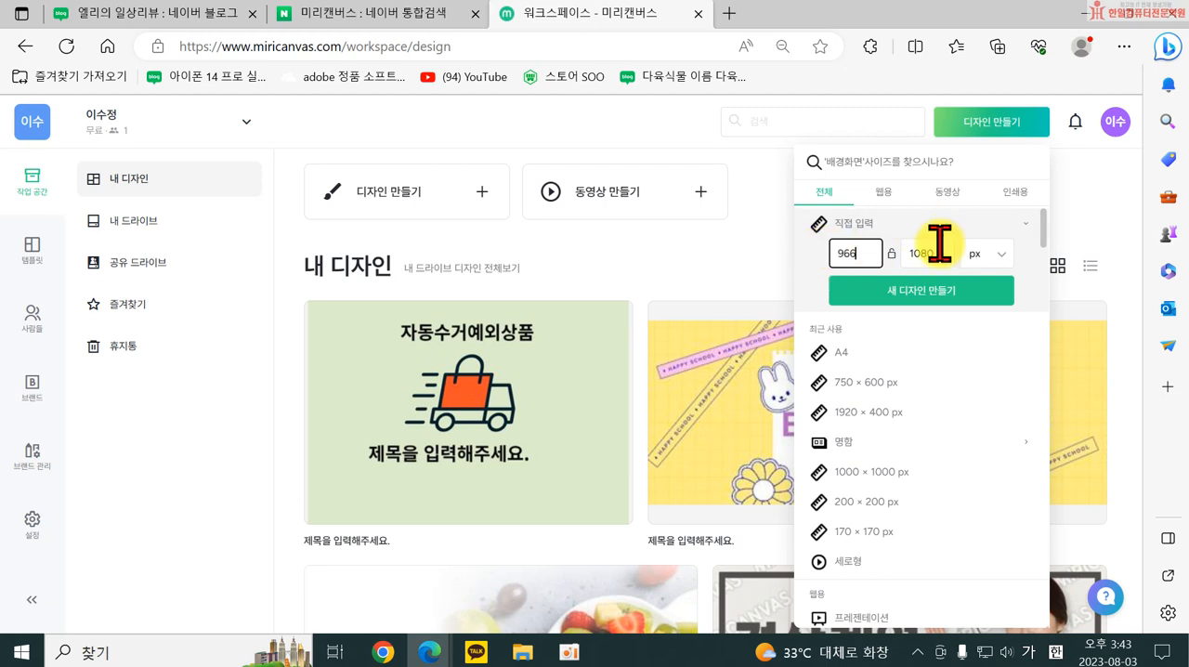
click(941, 253)
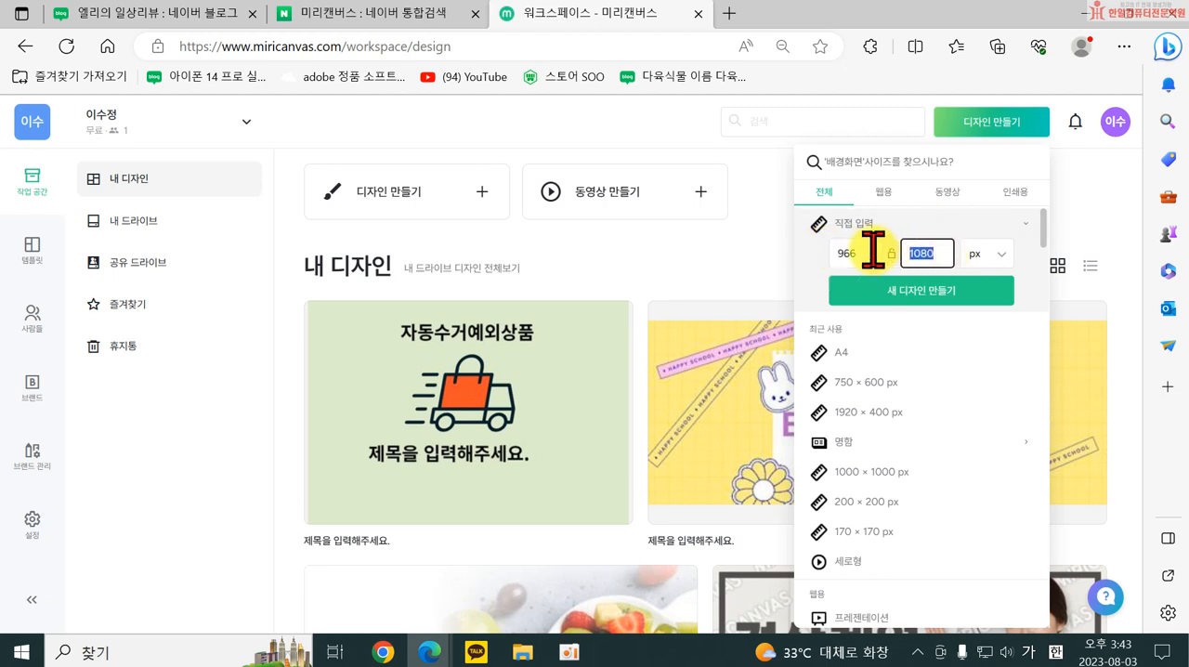
text(300)
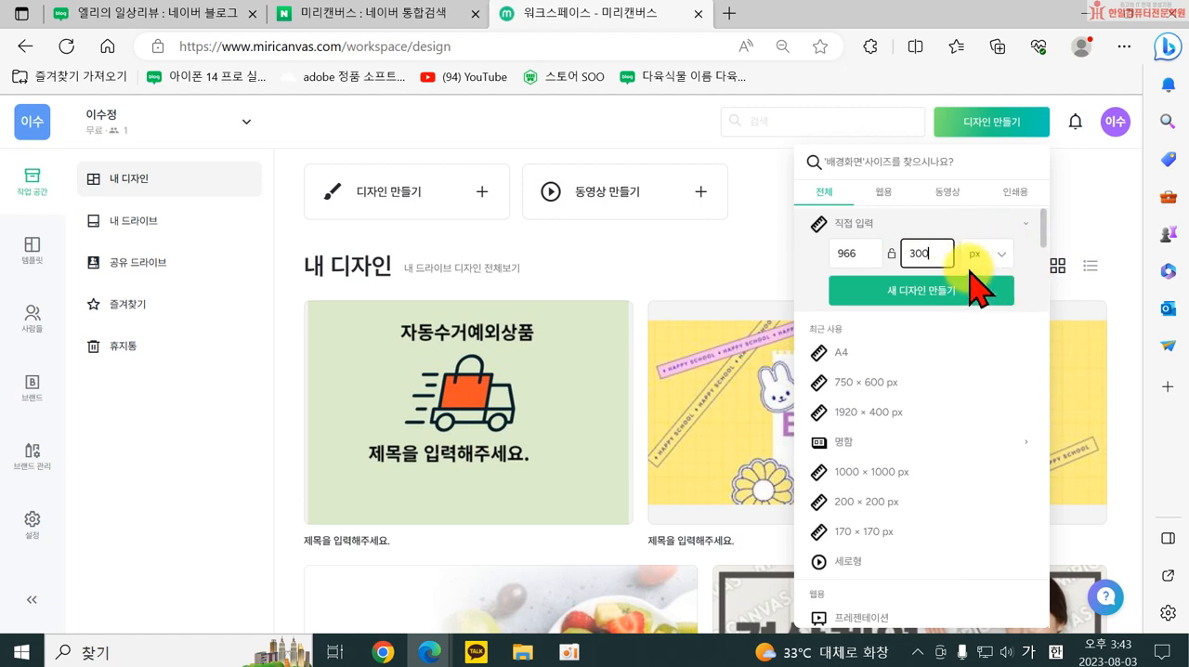
click(909, 295)
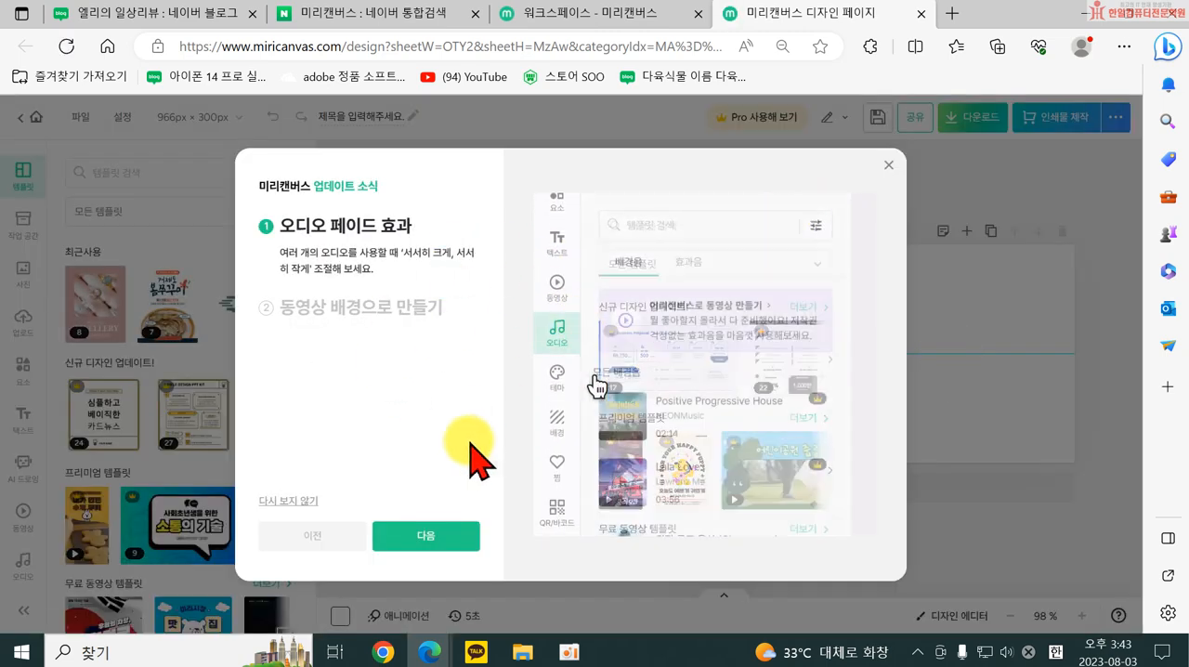
click(888, 165)
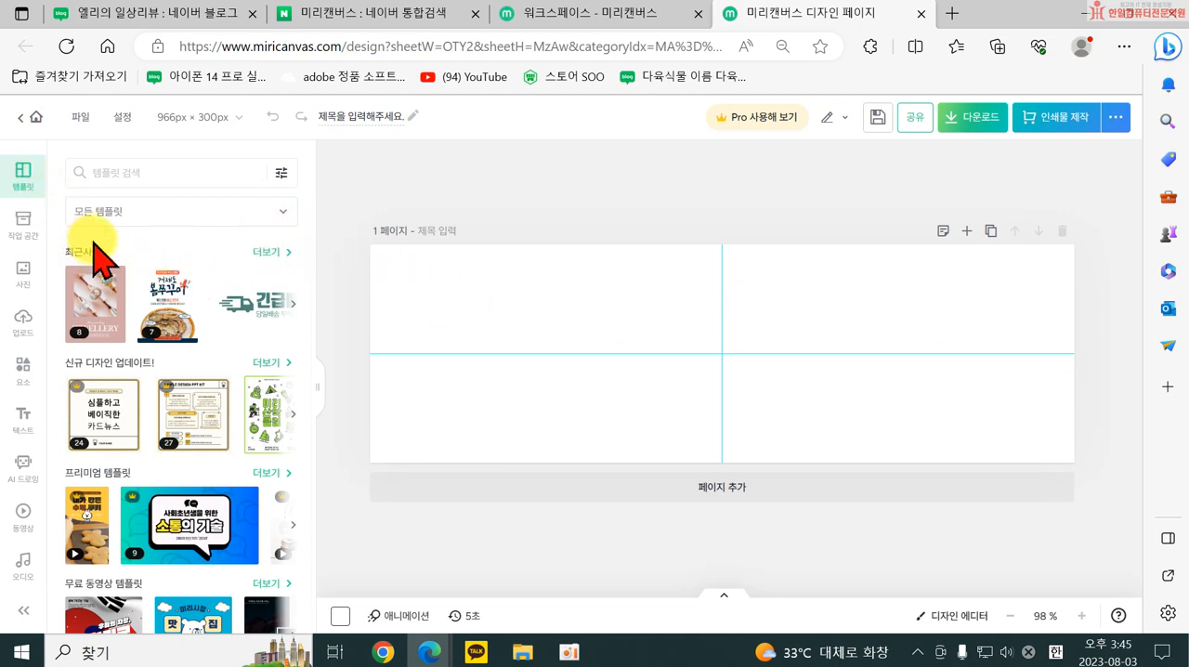
scroll(231, 412, down, 3)
scroll(261, 474, down, 10)
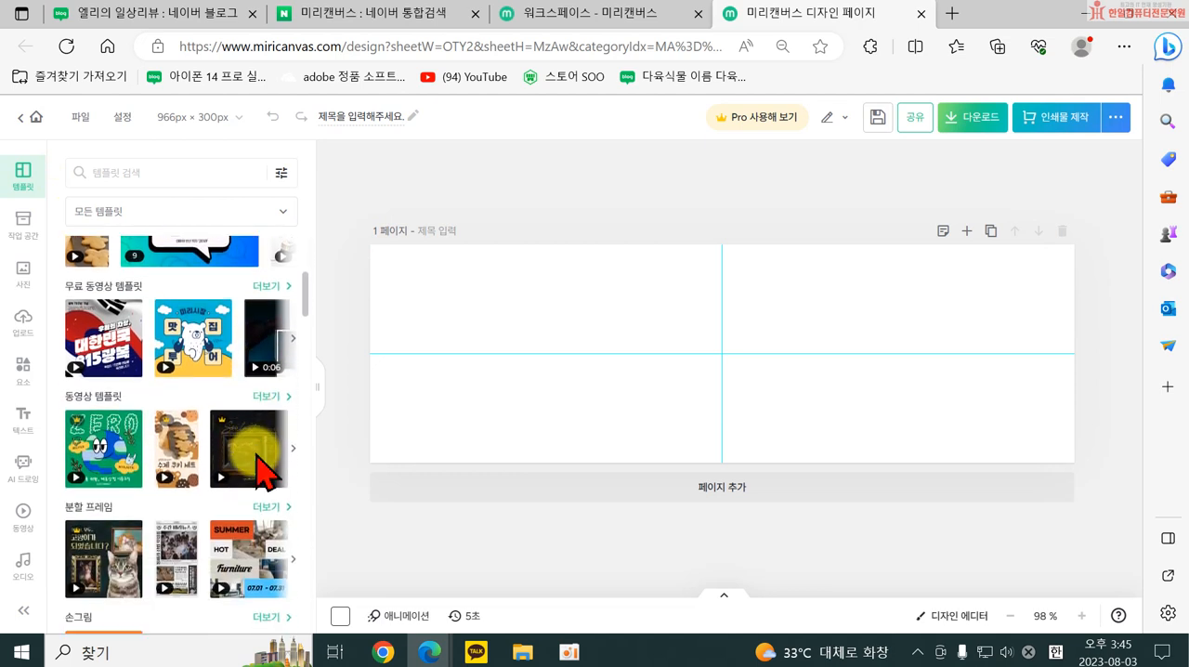
scroll(139, 476, down, 1)
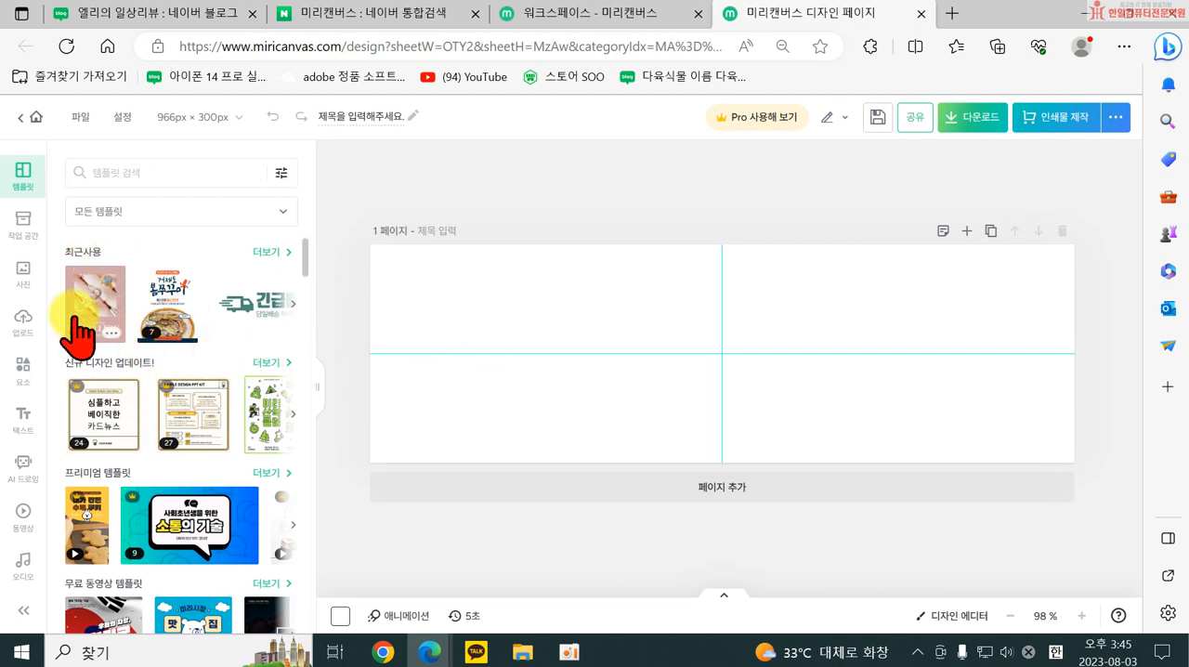
Insert the uploaded photo of the green Pure Artemisia tube beside a monstera leaf onto the canvas.
click(22, 321)
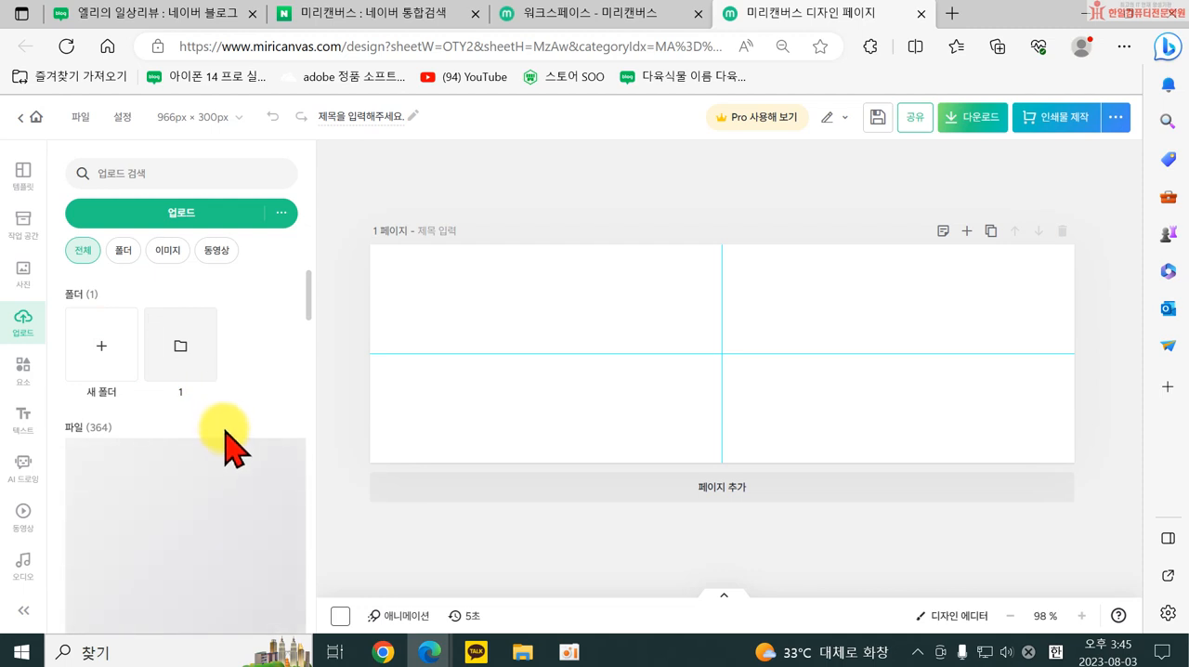
scroll(244, 395, down, 1)
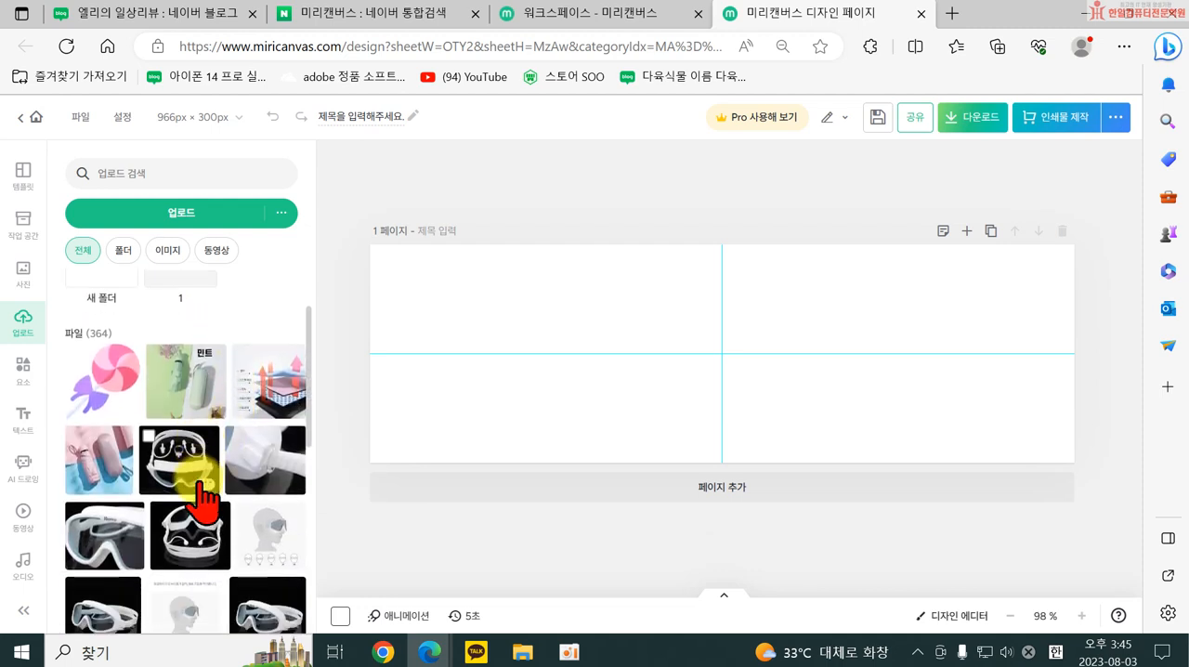
scroll(197, 497, down, 1)
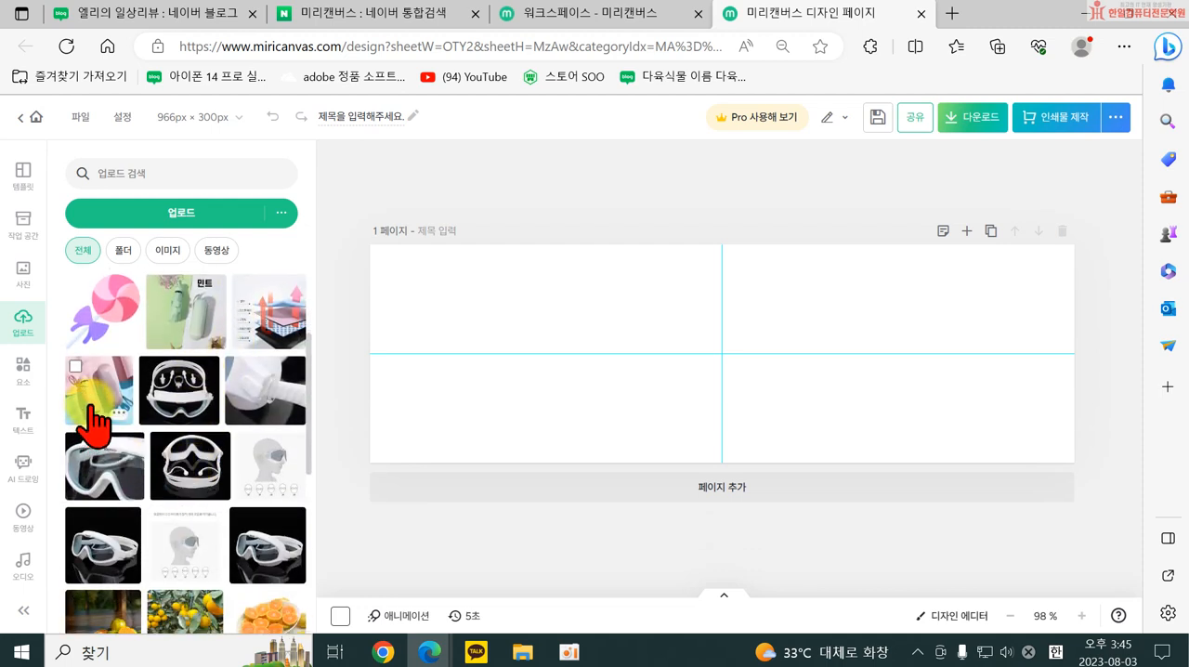
scroll(173, 491, down, 4)
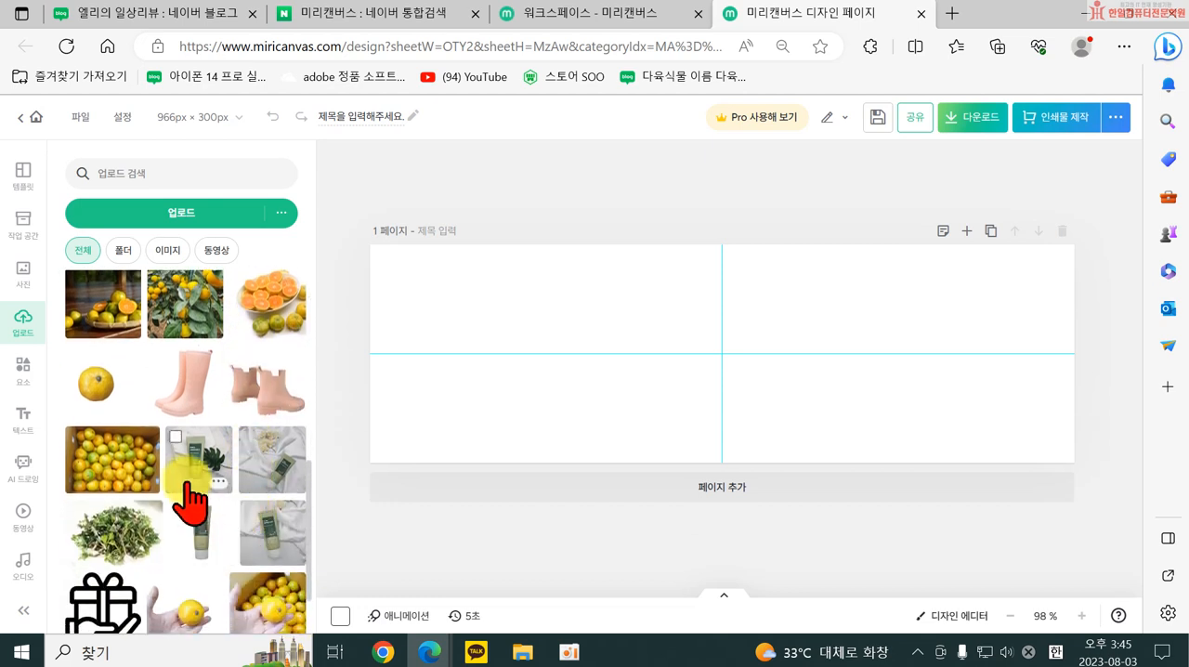
scroll(239, 522, down, 1)
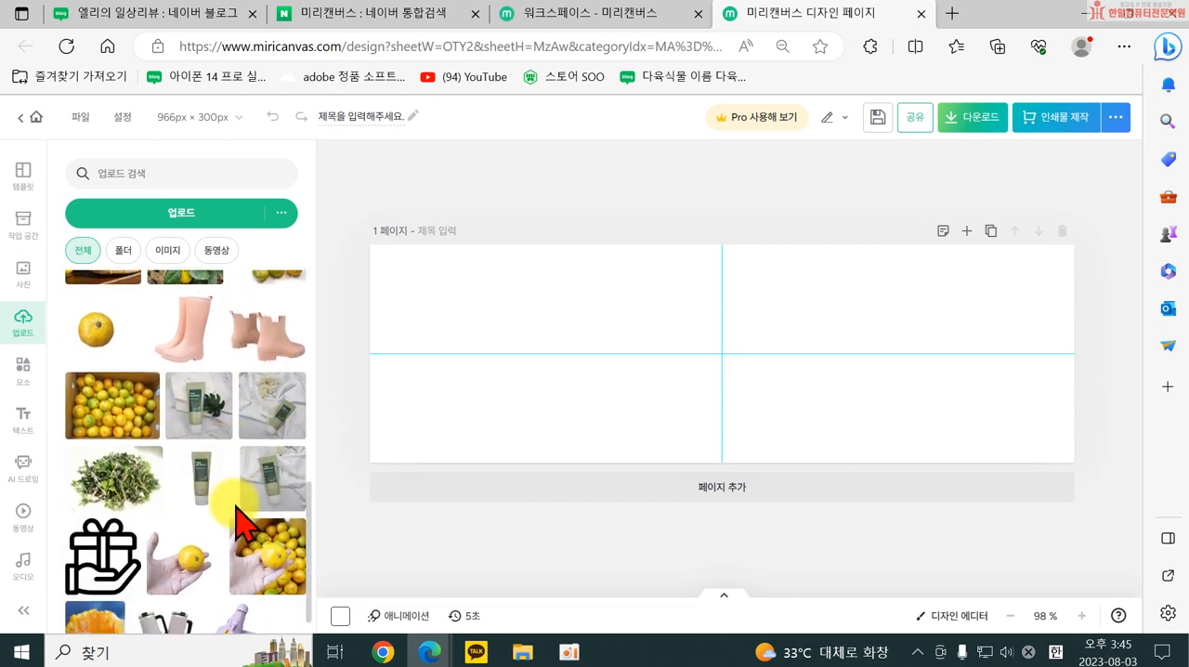
click(208, 430)
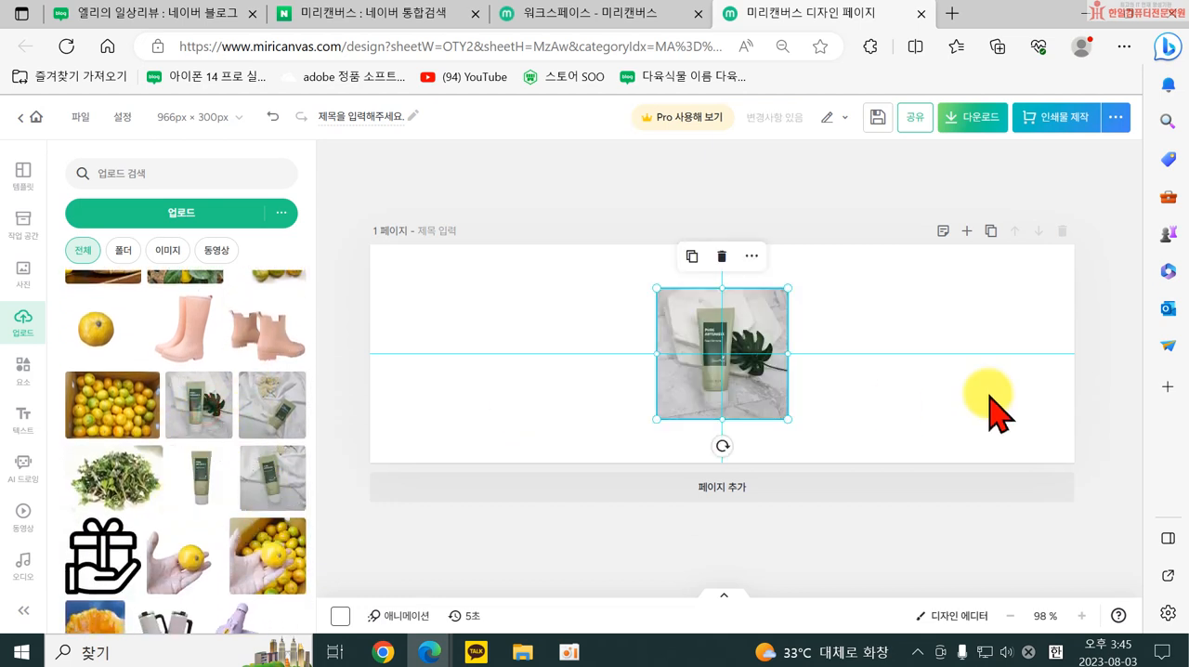
Resize the product photo to about 395 × 395 px and place it against the canvas's right edge.
drag(786, 419, 1018, 530)
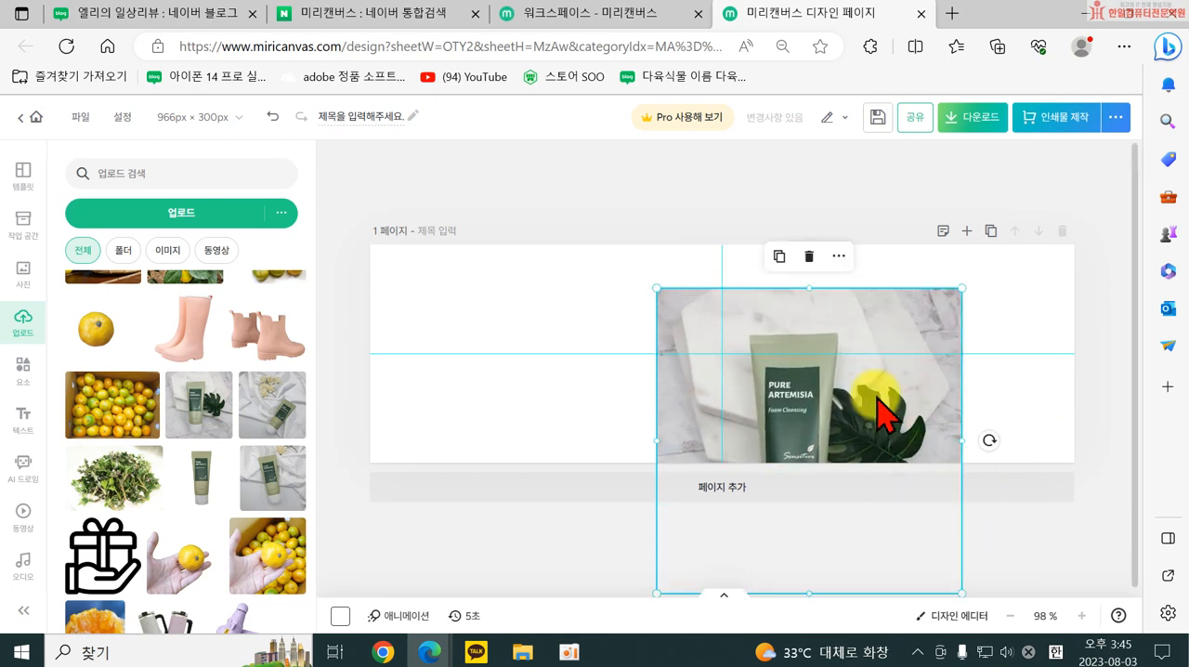
drag(881, 411, 992, 326)
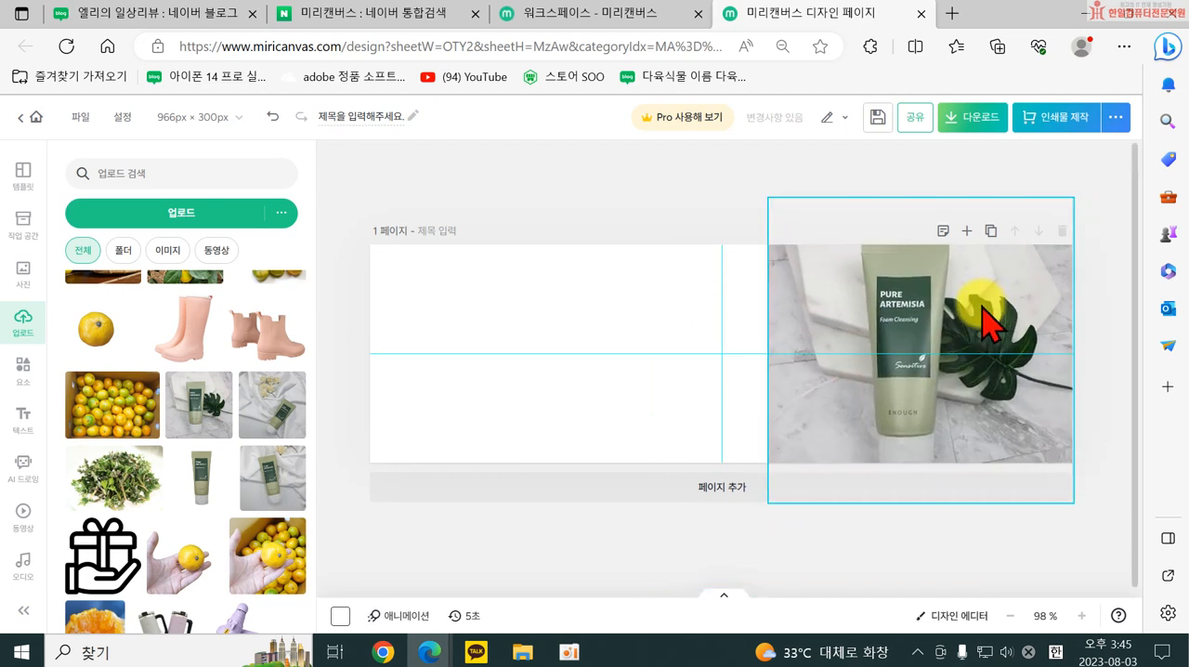
drag(769, 198, 786, 213)
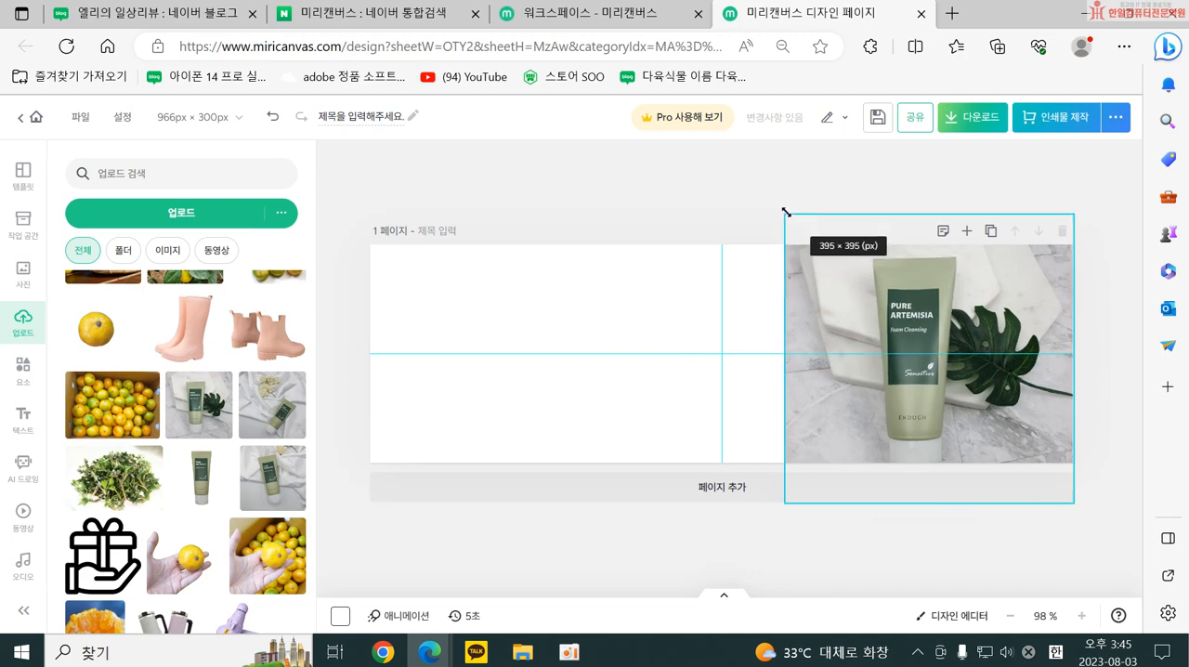
drag(811, 376, 819, 394)
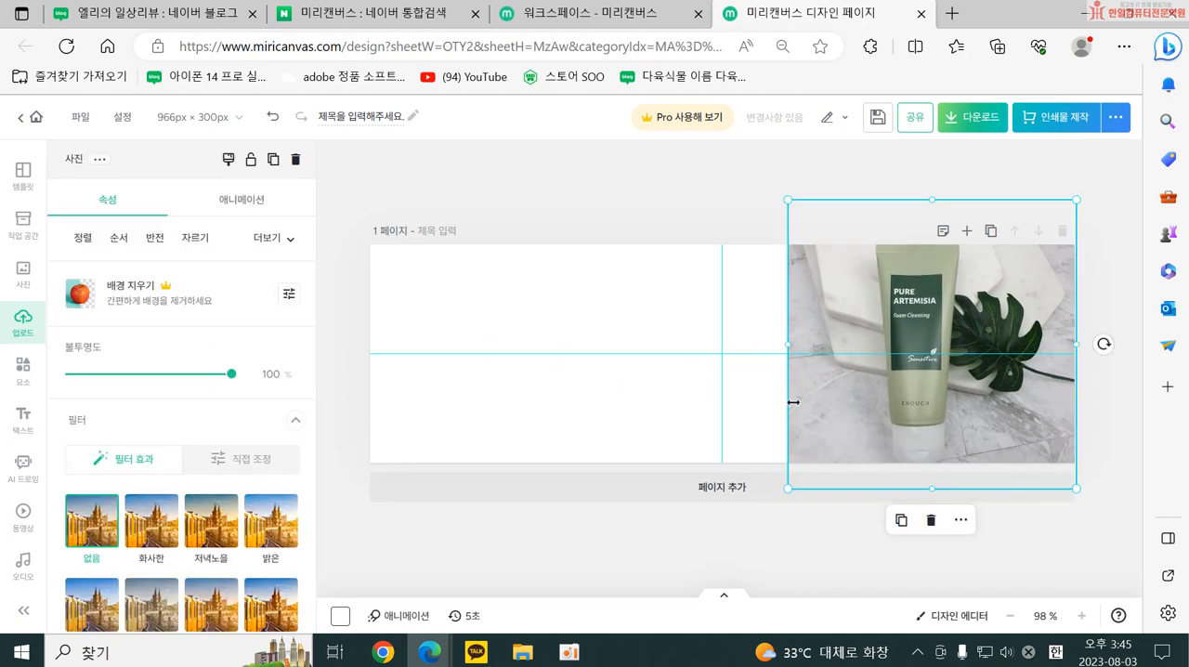
Adjust the product photo manually, setting 밝기 to 30 and 대비 to 8.
scroll(191, 433, down, 3)
click(232, 339)
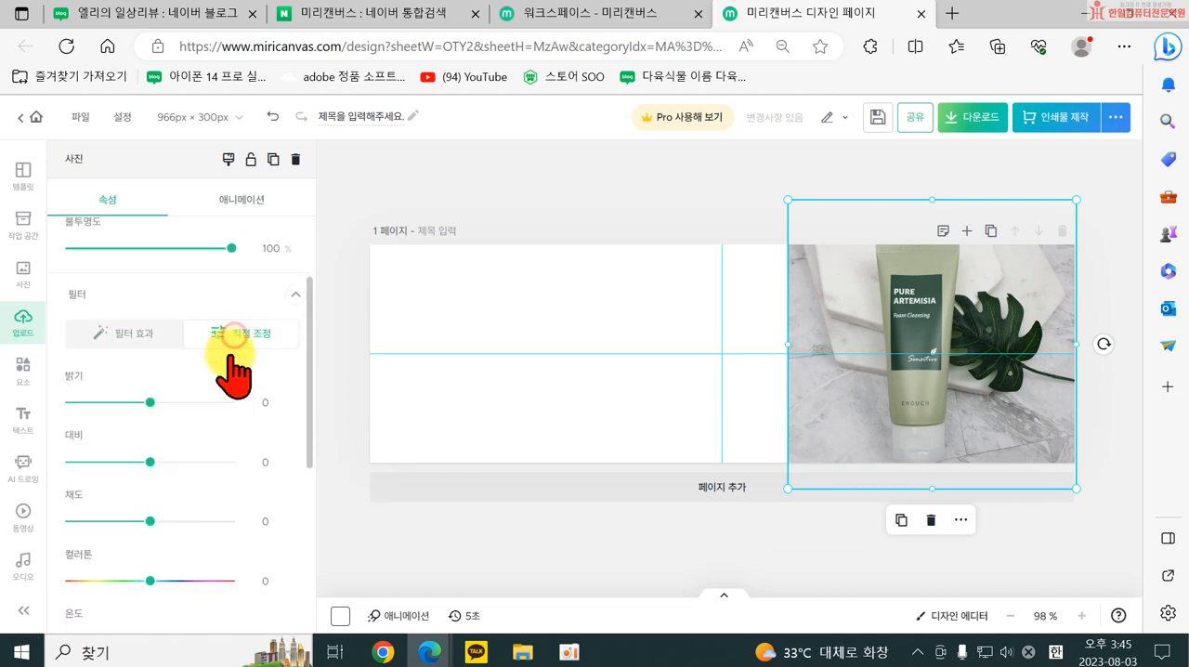
drag(150, 401, 167, 403)
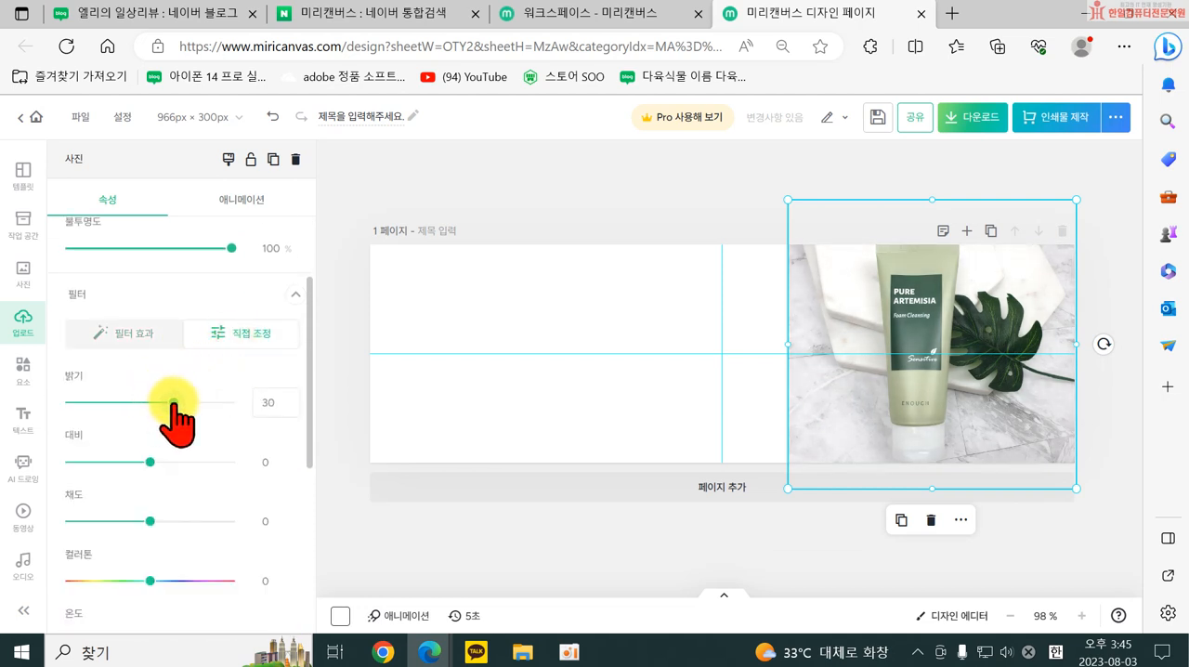
drag(150, 463, 169, 461)
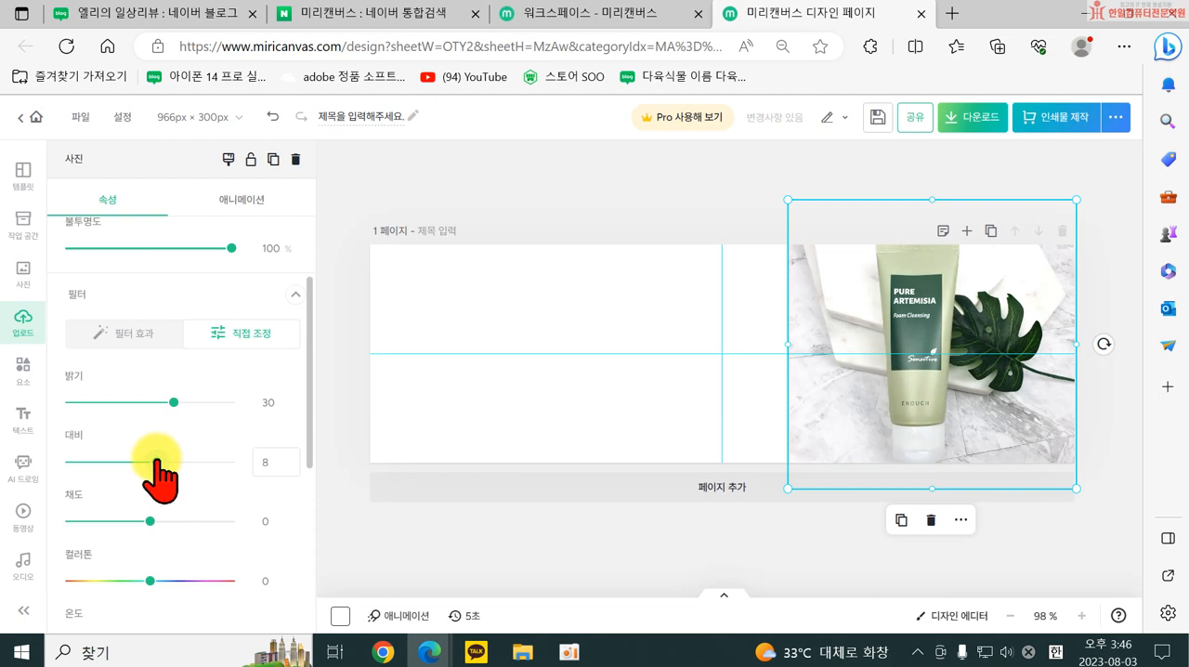
click(495, 420)
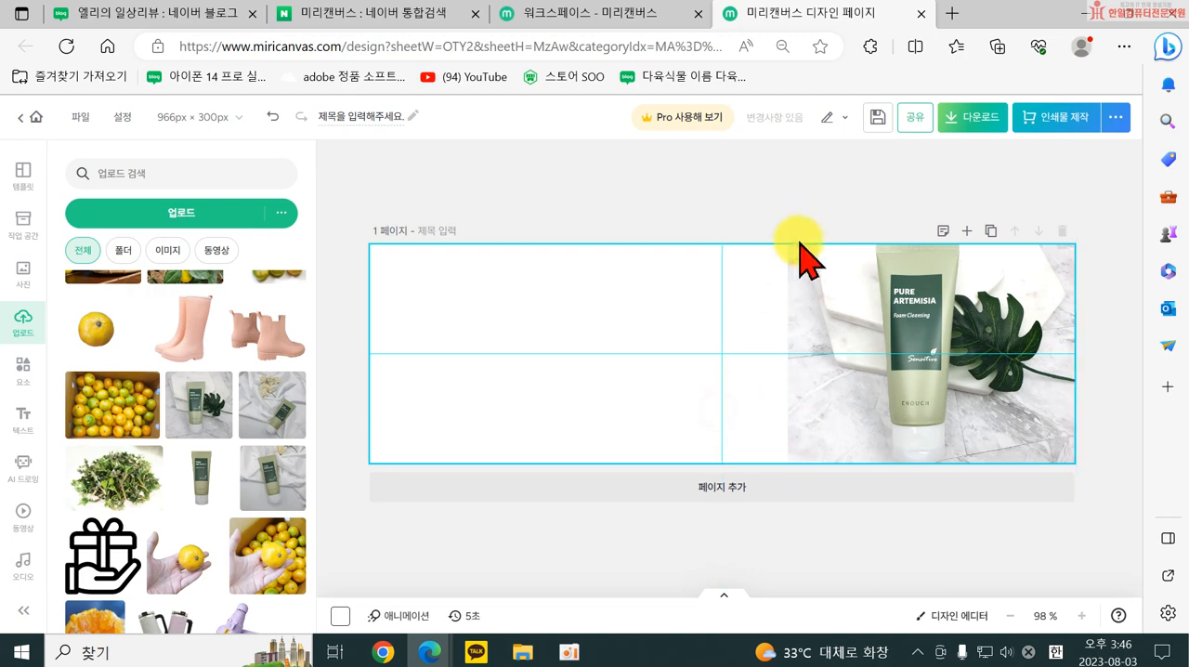
Apply a 그라데이션 마스크 to the product photo so its edges fade into the white background.
click(844, 385)
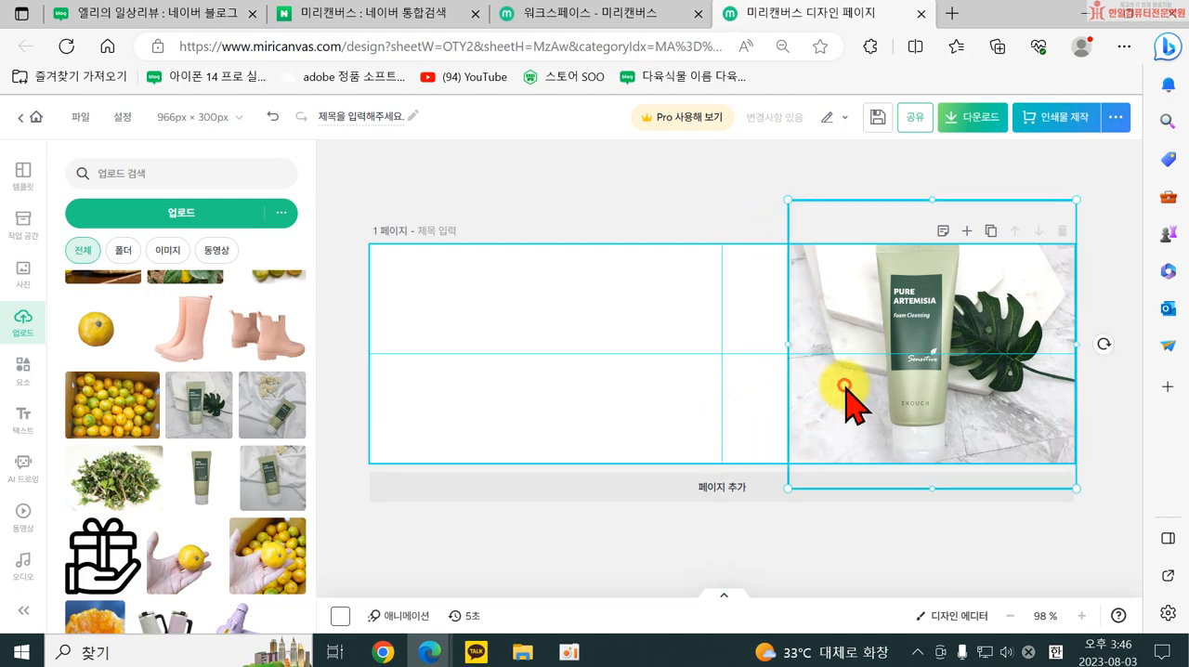
scroll(194, 549, down, 6)
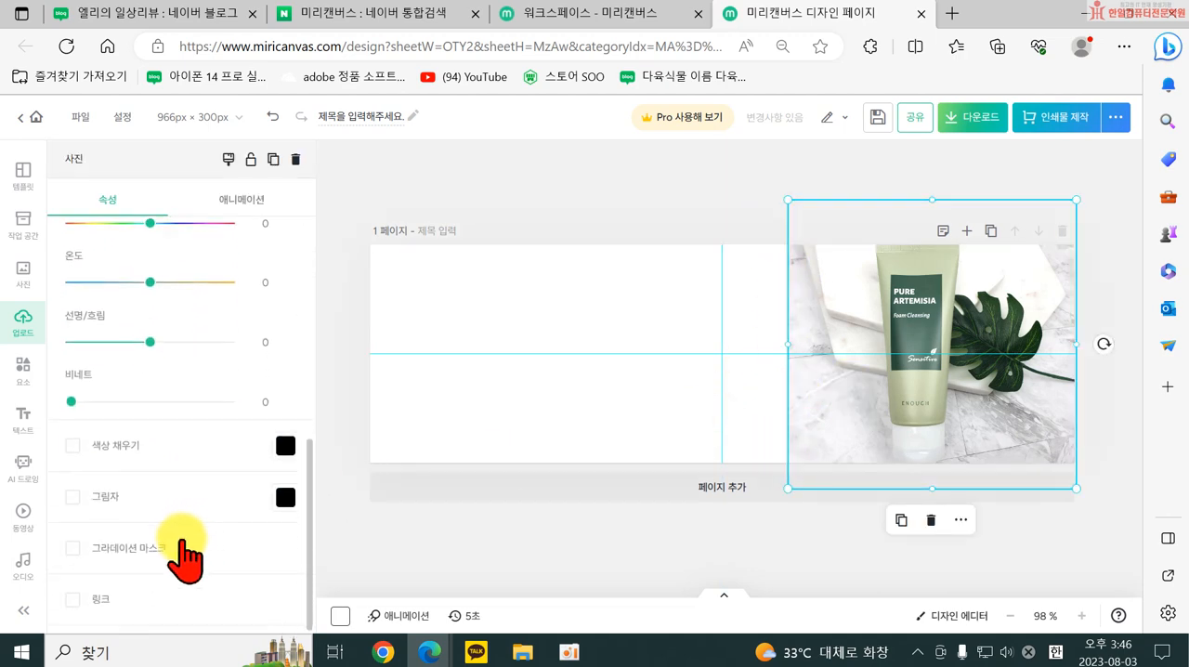
click(75, 548)
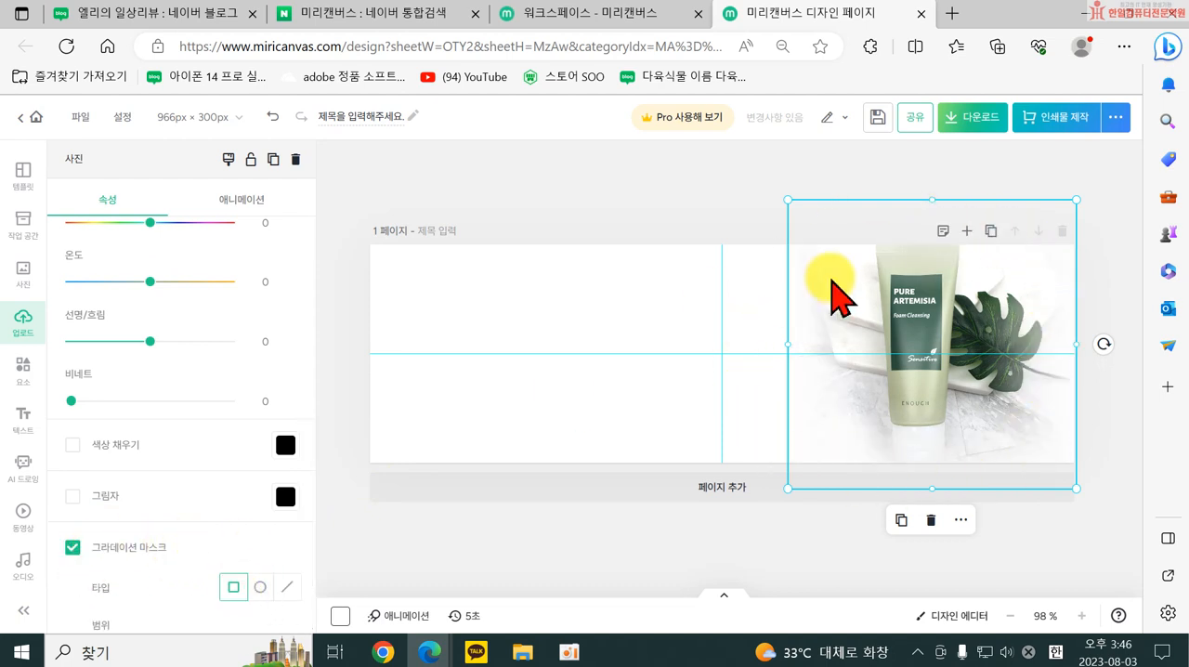
click(519, 364)
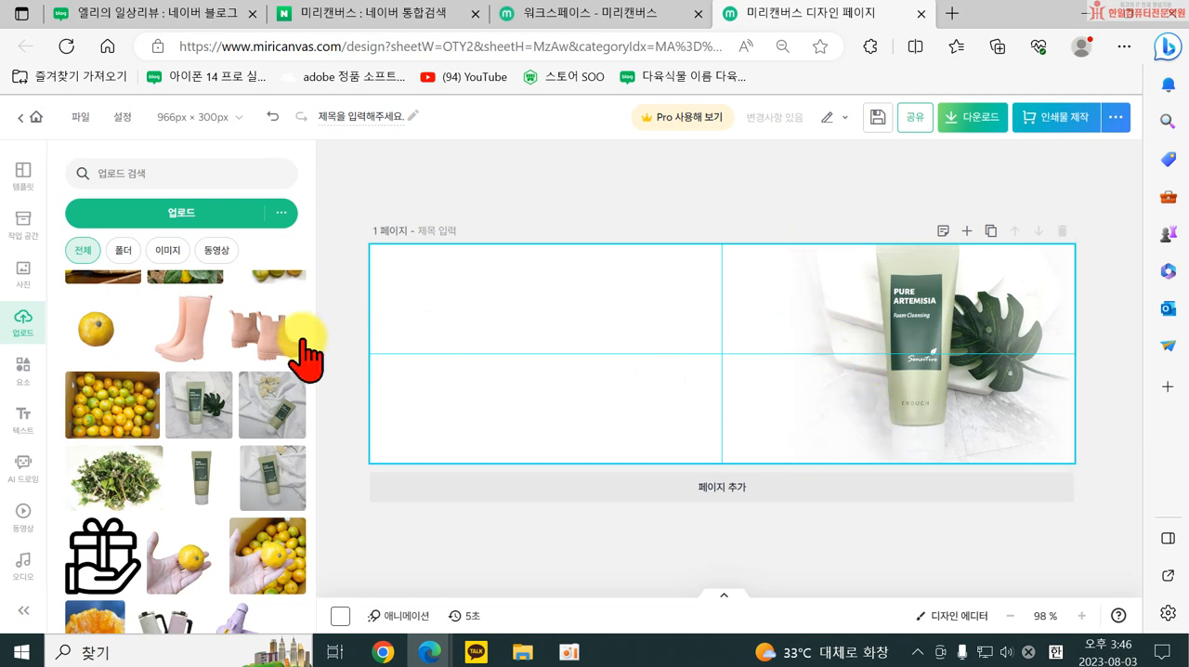
Add the title text "엘리의 일상리뷰" and enlarge it to size 28.8 in the canvas's left half.
click(23, 416)
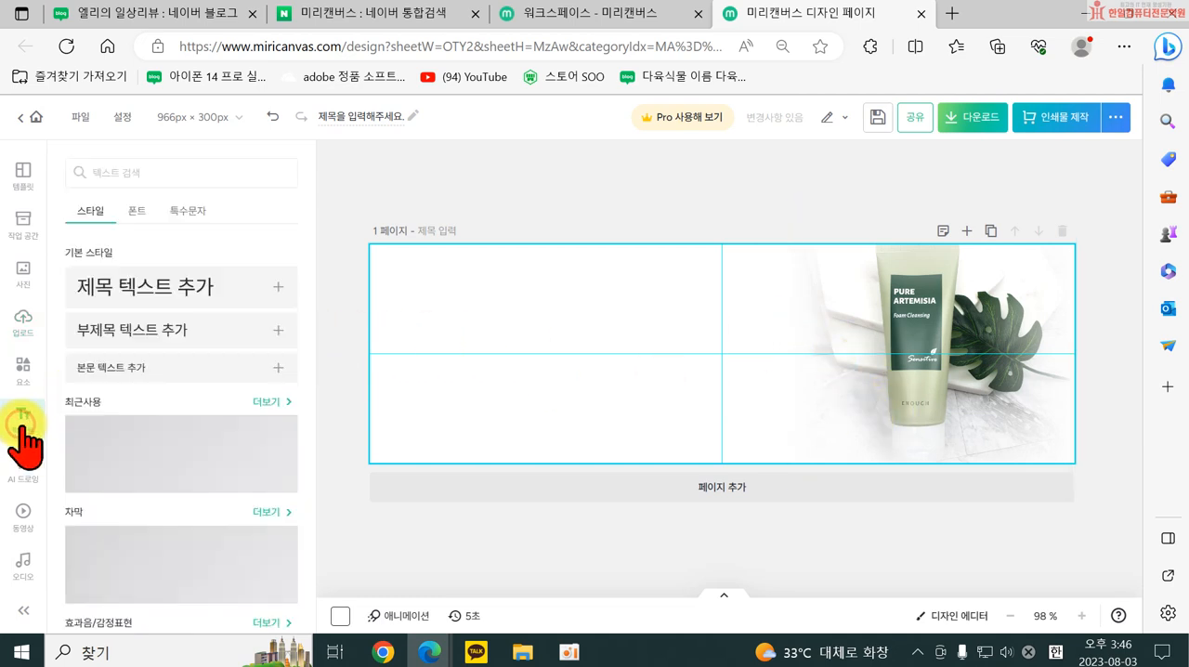
click(140, 290)
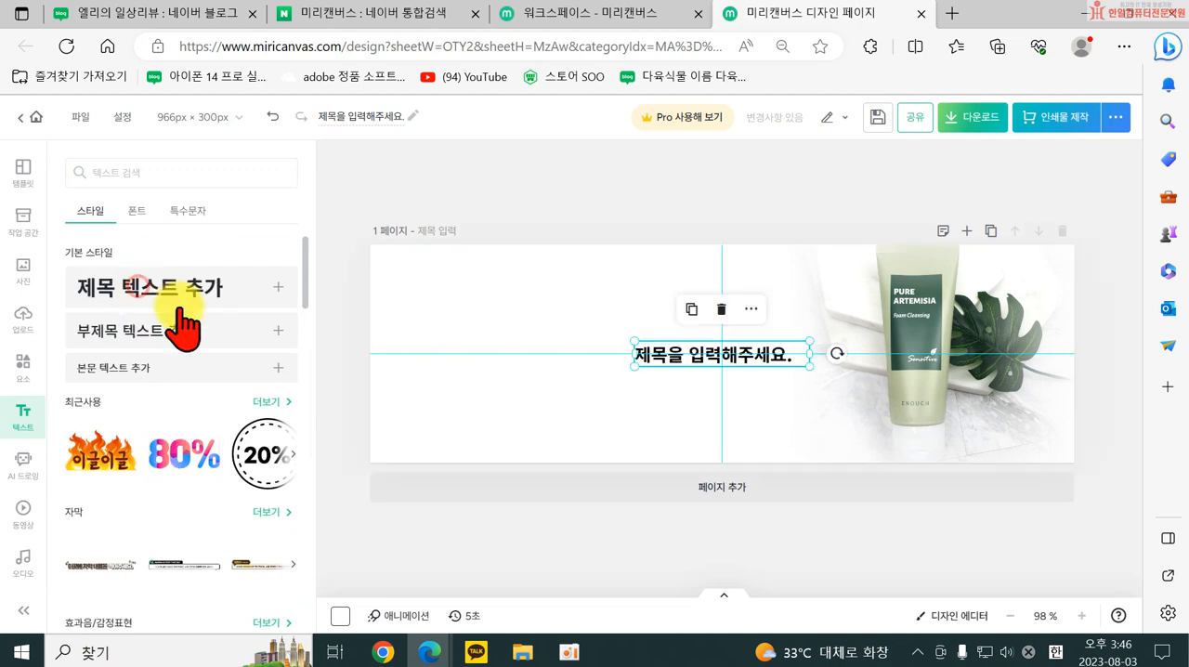
text(ㅇ)
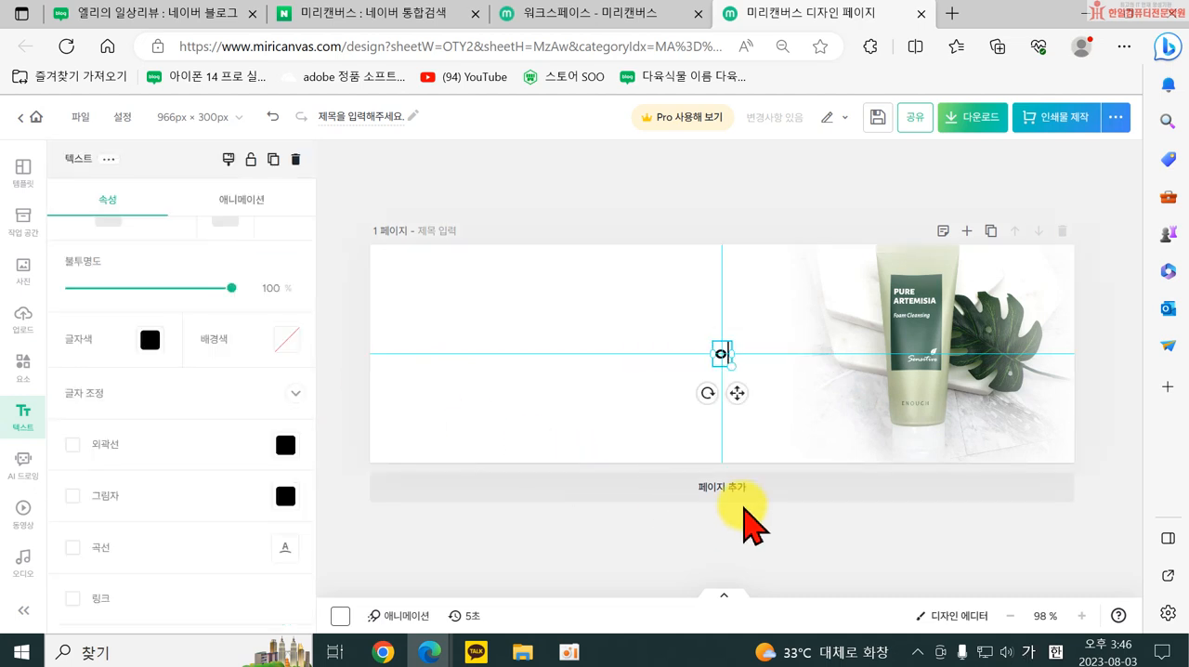
text(엘리의 일상리)
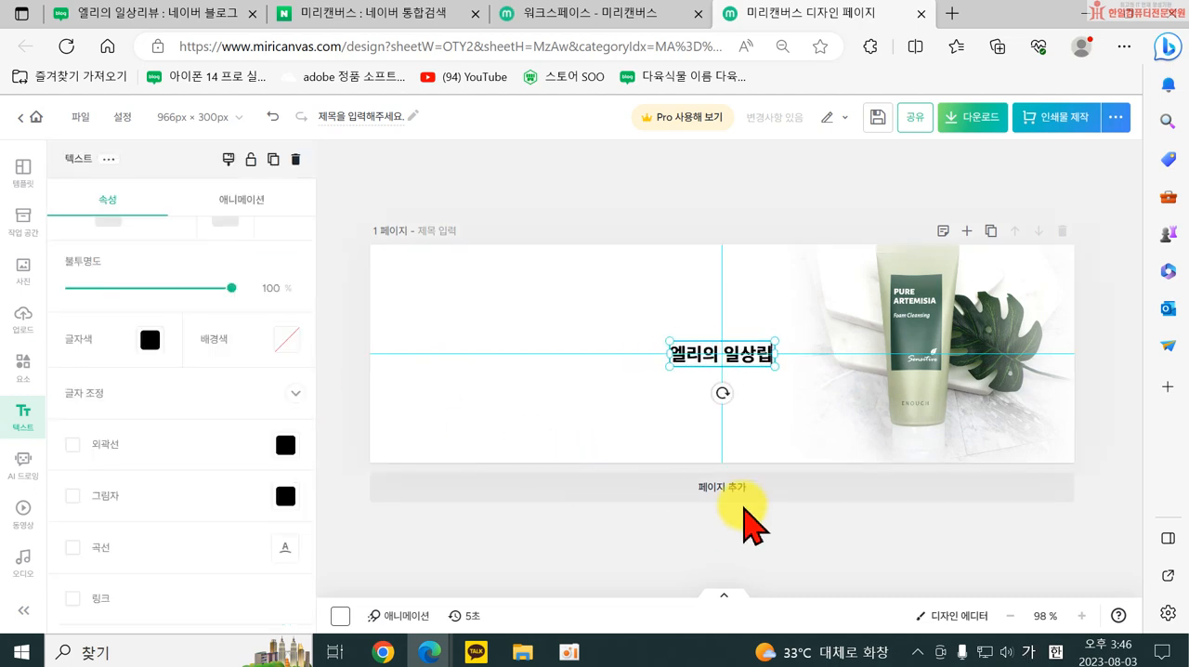
text(뷰)
click(624, 388)
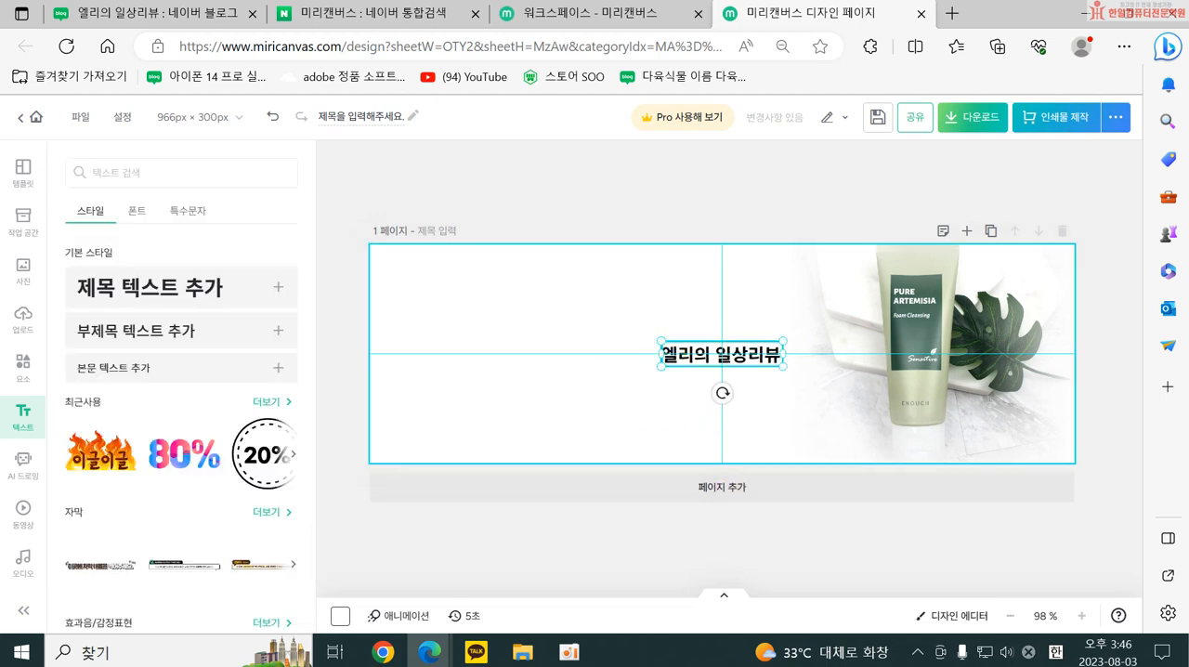
drag(662, 366, 591, 394)
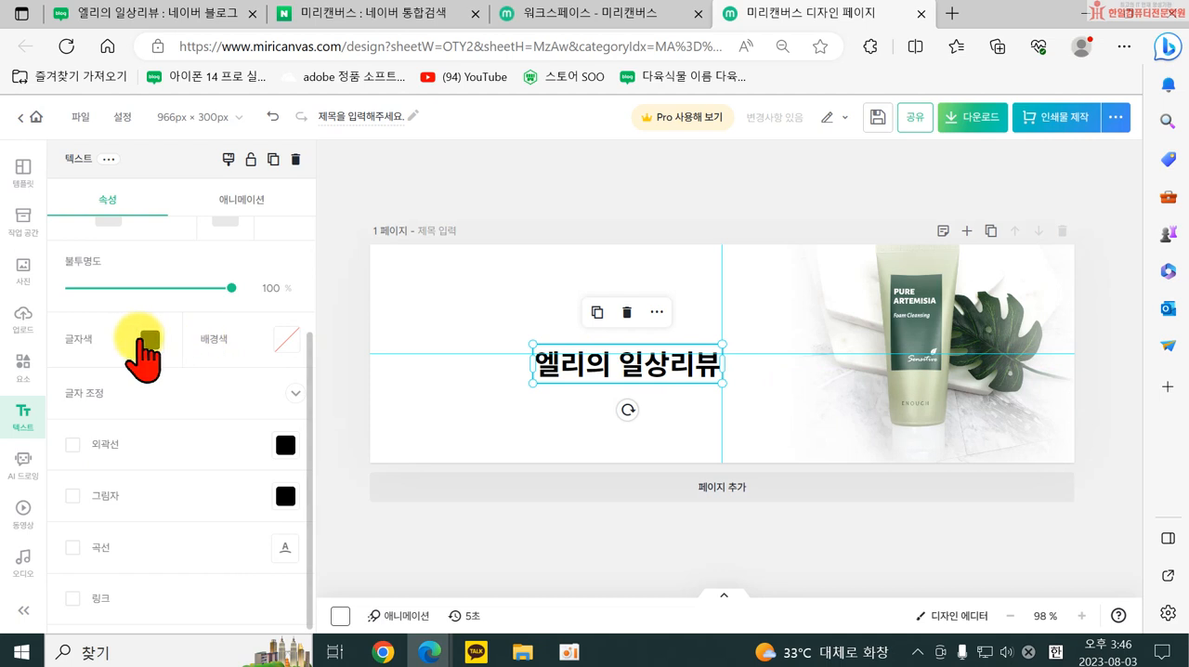
scroll(147, 336, up, 3)
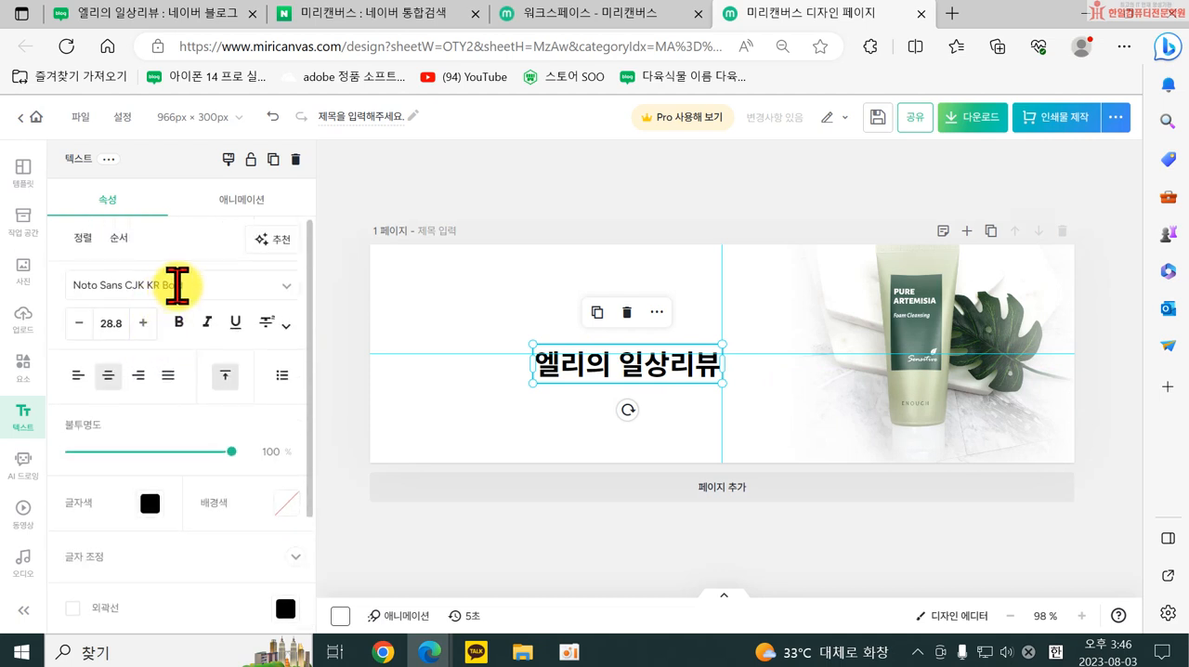
Change the title text's font to HS봄바람체 2.0.
click(180, 286)
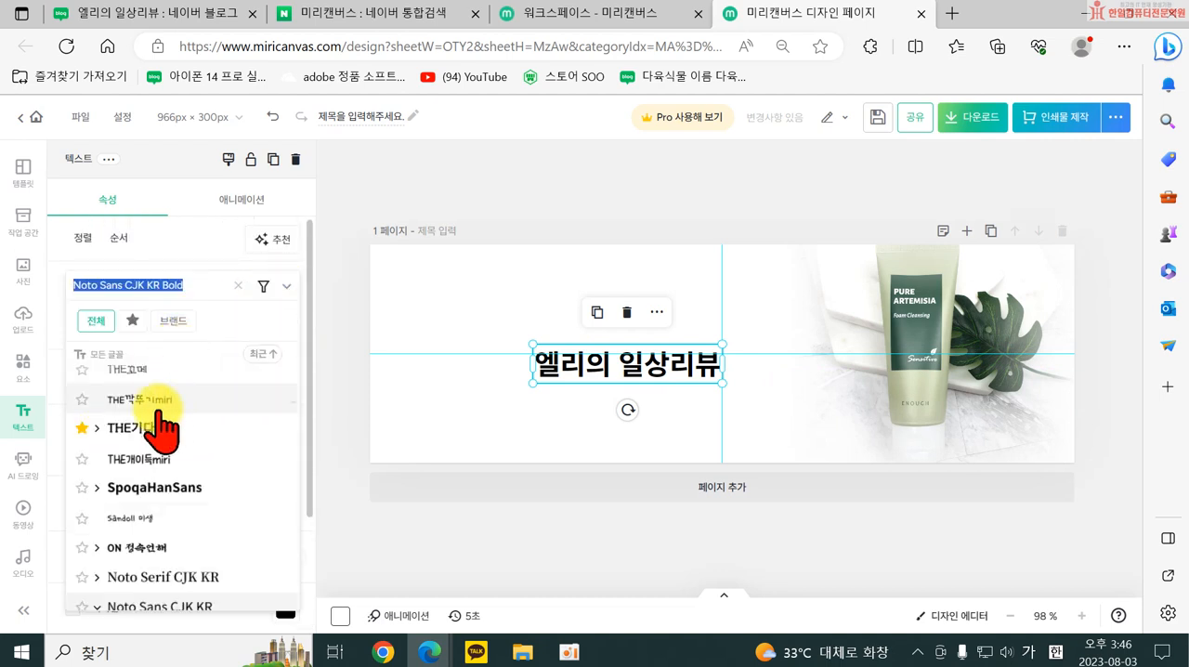
scroll(186, 483, down, 3)
scroll(195, 509, down, 6)
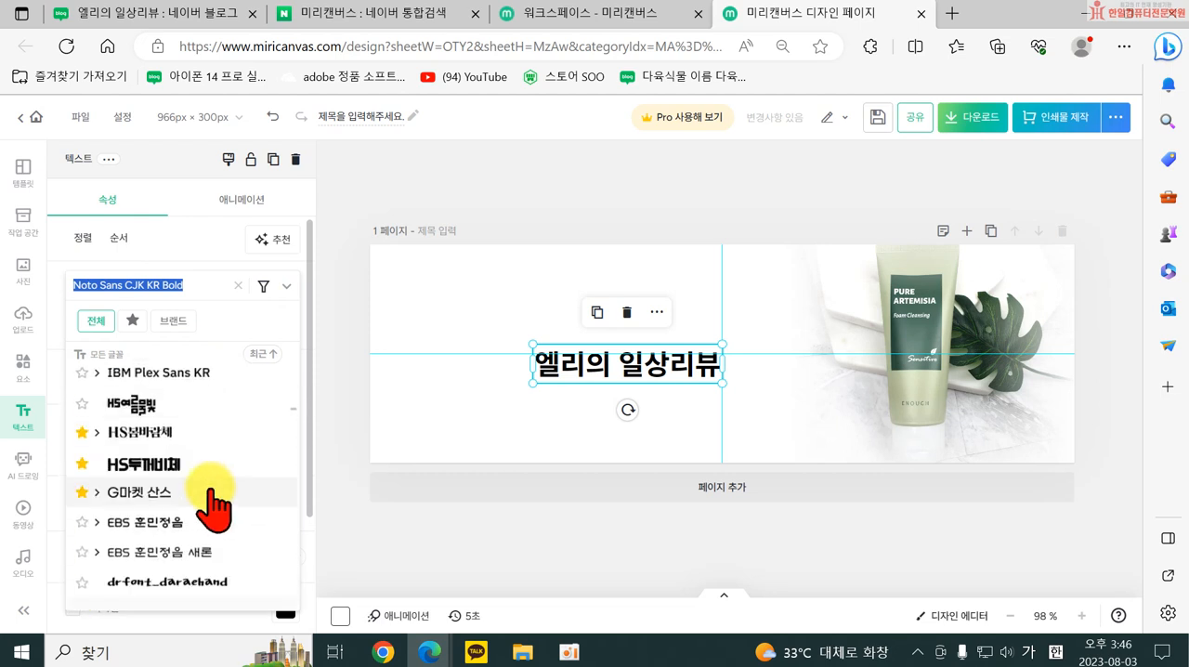
scroll(170, 541, up, 1)
click(163, 511)
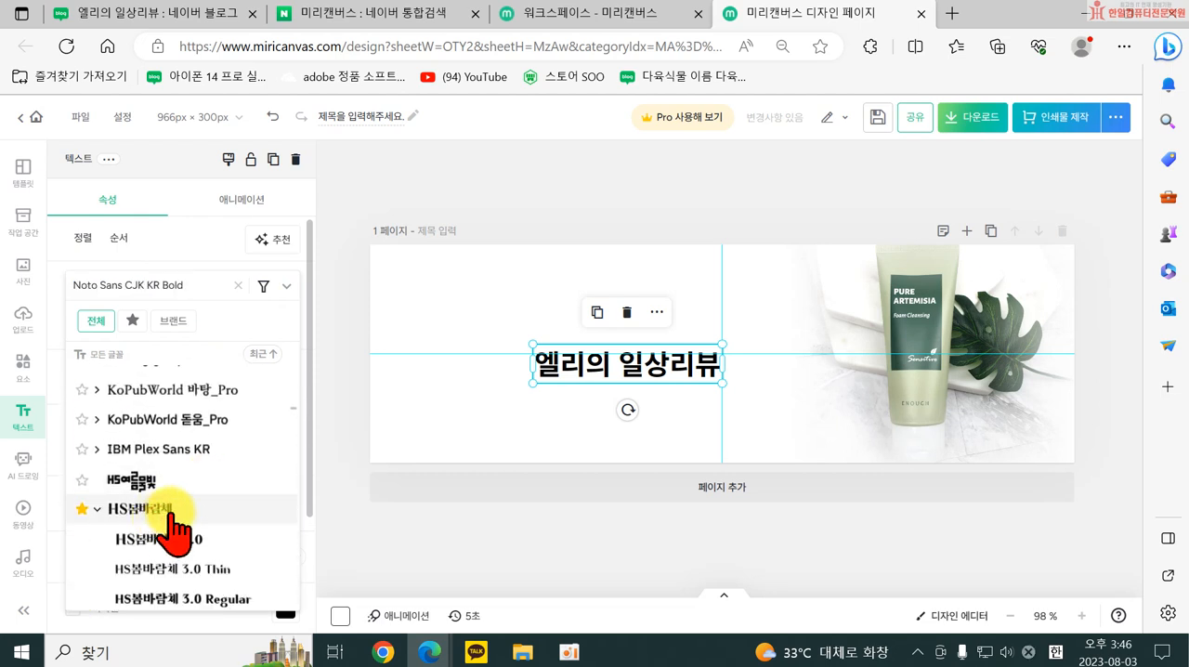
click(167, 539)
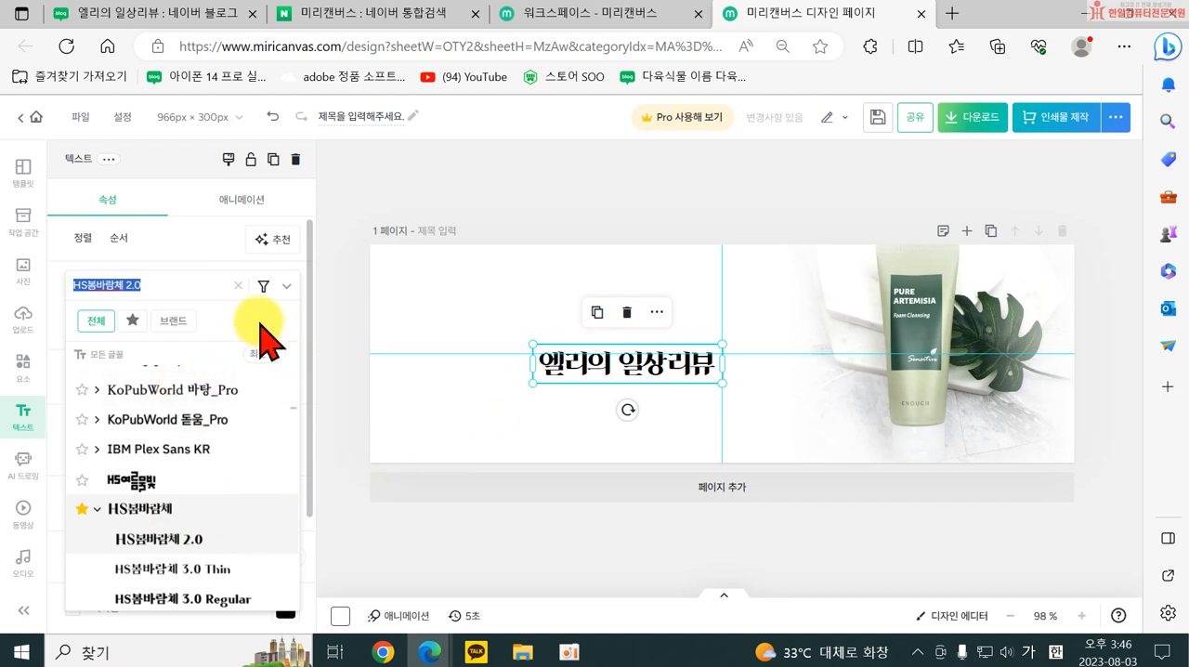
click(174, 285)
click(237, 284)
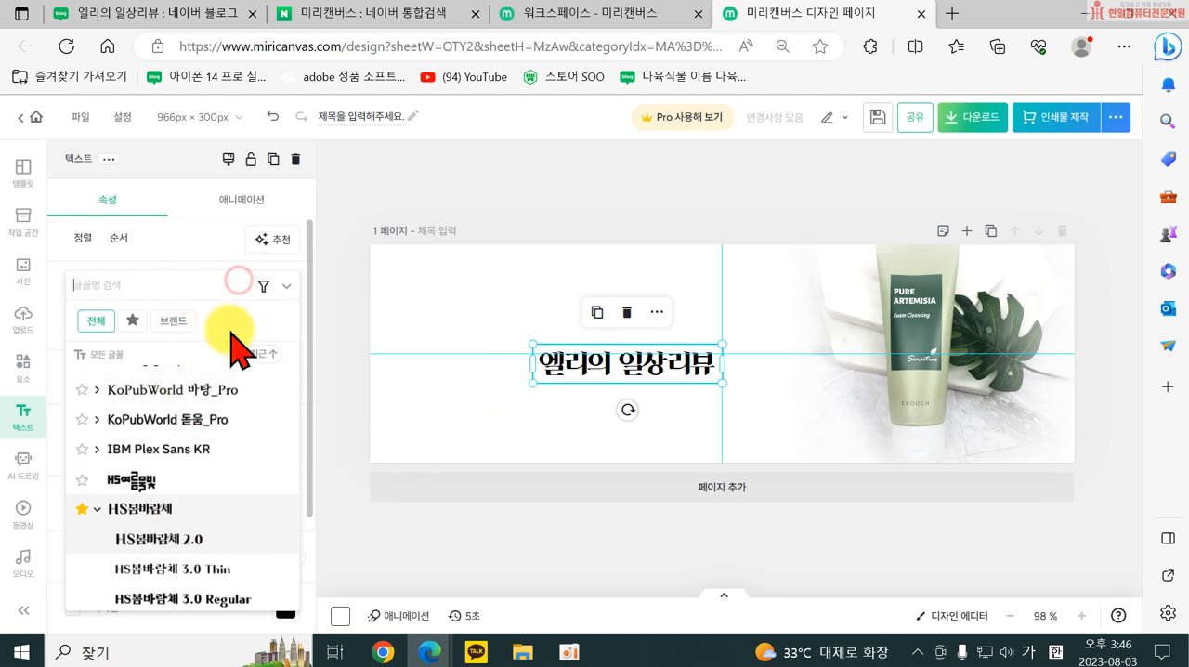
click(284, 285)
Recolour the title text with the dark green sampled from the label of the product tube in the photo.
click(150, 504)
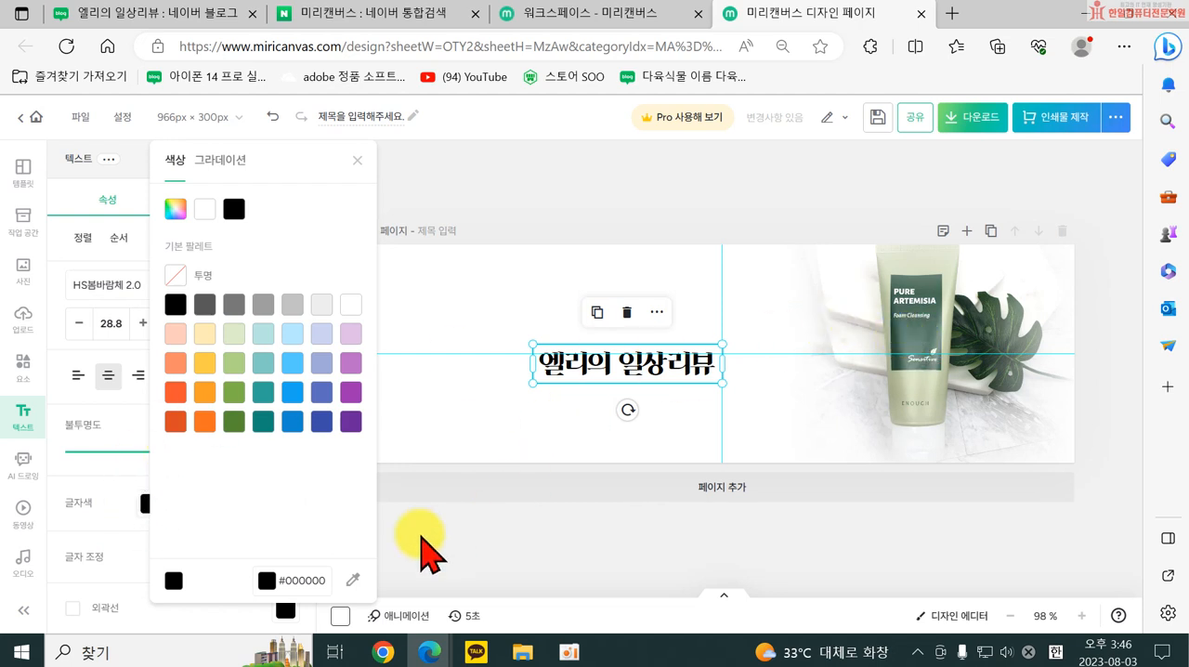
click(347, 584)
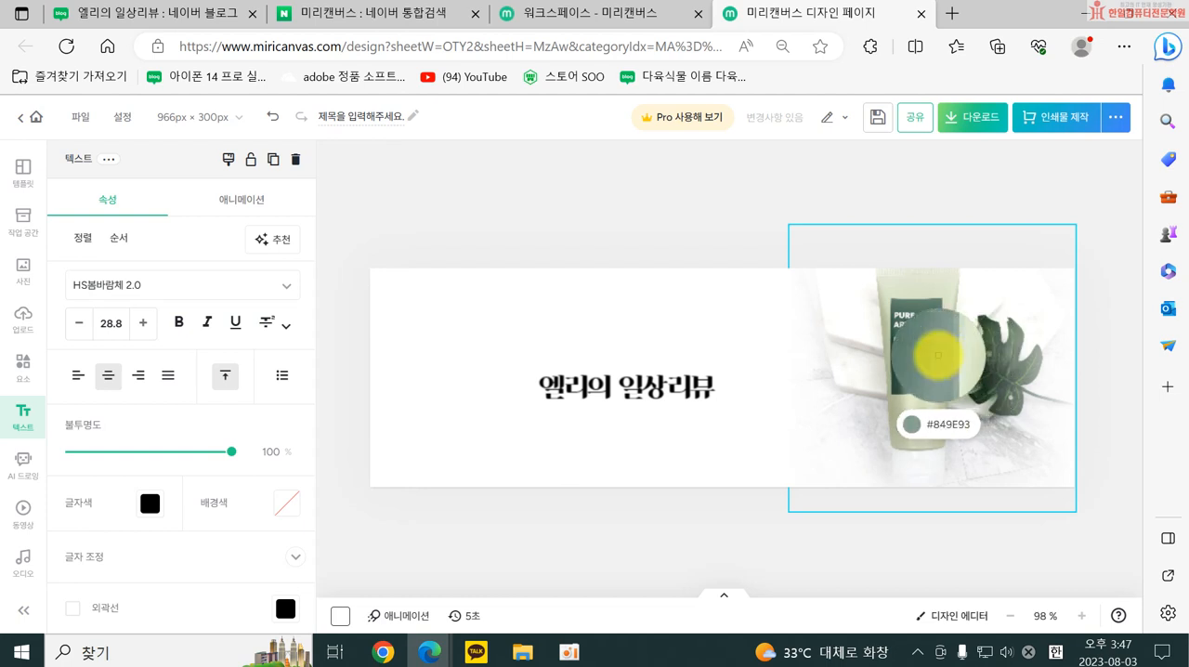
click(933, 359)
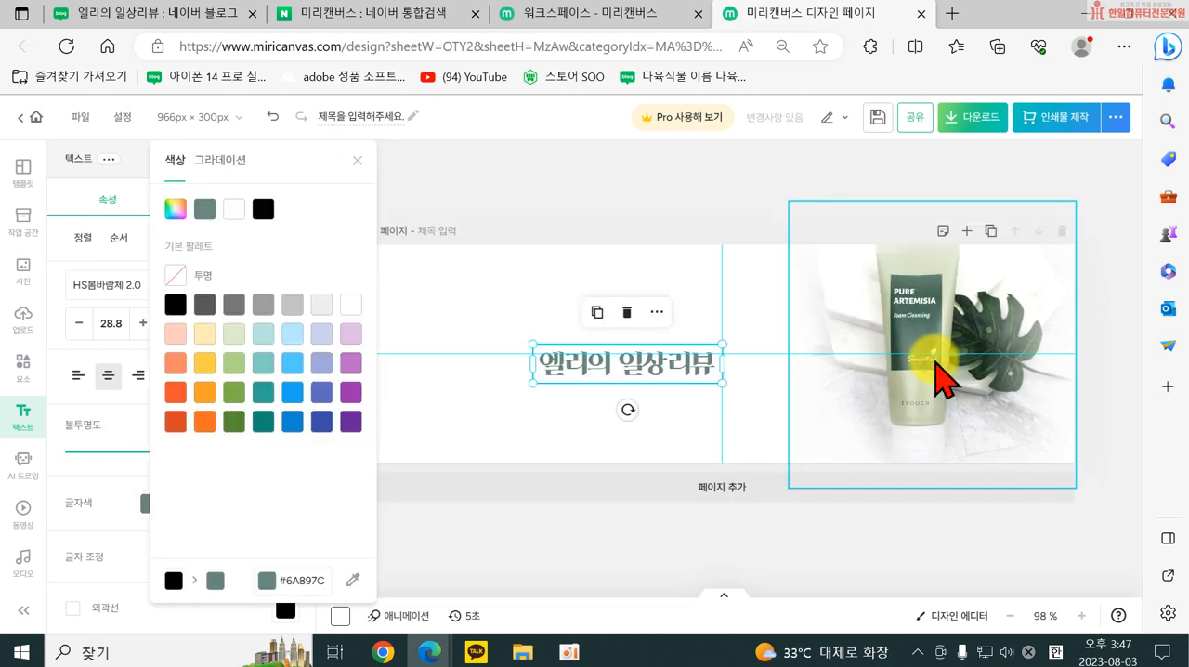
click(351, 582)
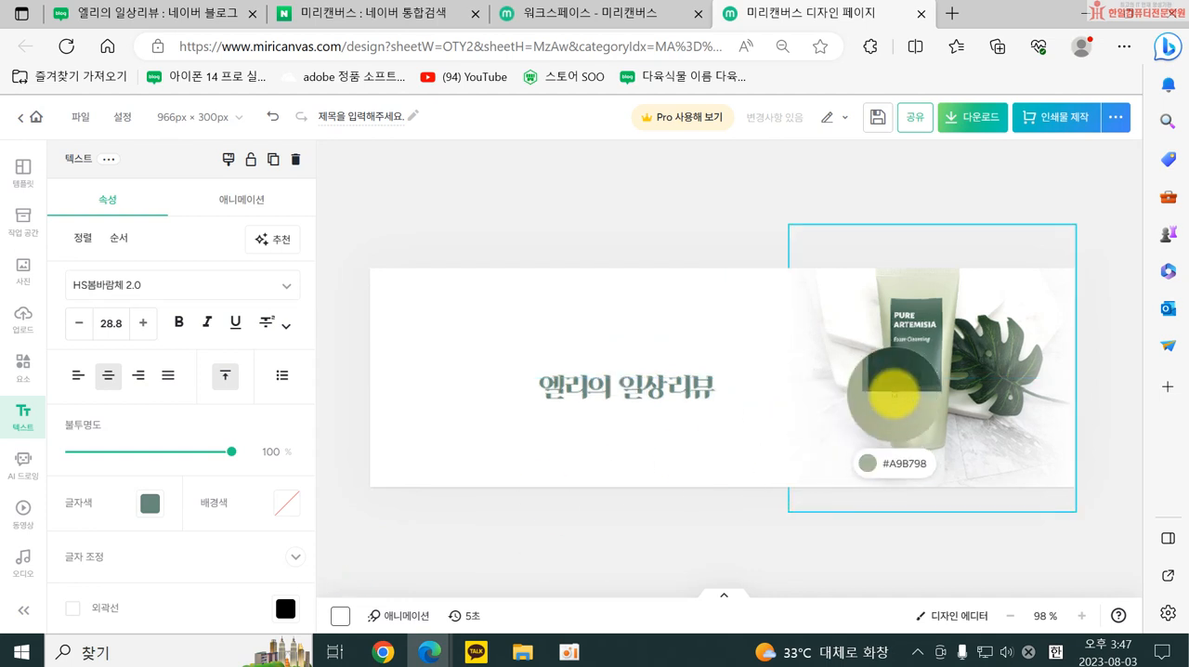
click(889, 386)
click(550, 442)
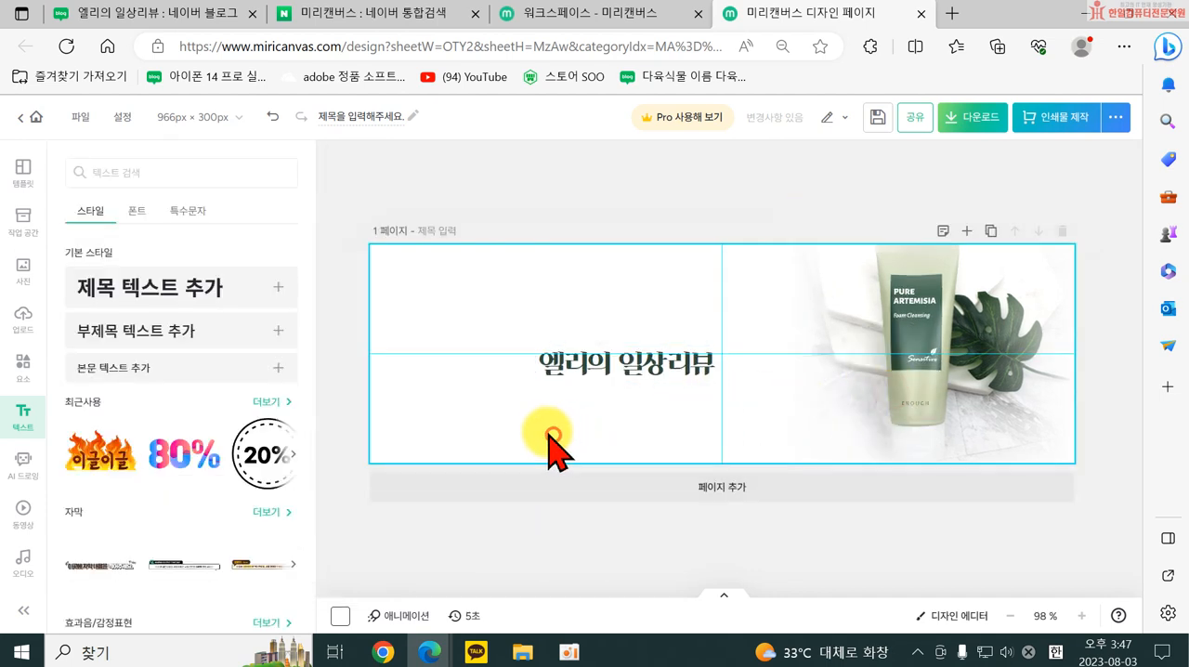
Enlarge the title text to size 36.8 and place it across the canvas centre, just beside the product photo.
click(557, 371)
drag(532, 382, 620, 377)
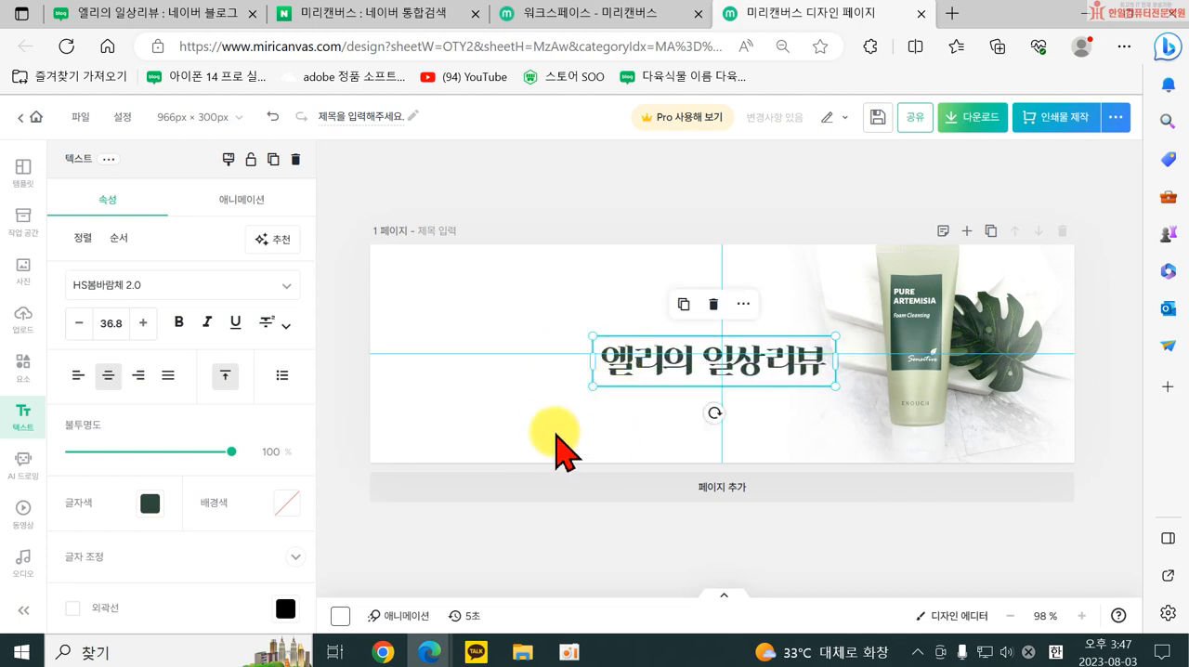
click(545, 426)
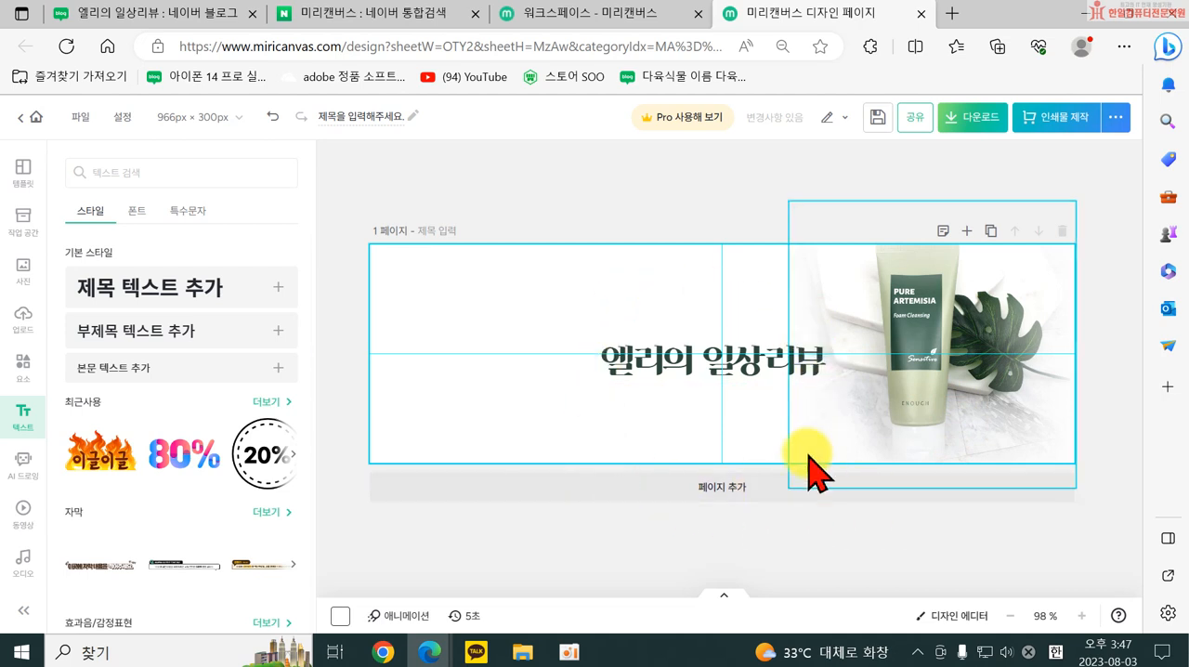
Download the design for web as a high-resolution PNG, choosing to save it under a different name.
click(961, 121)
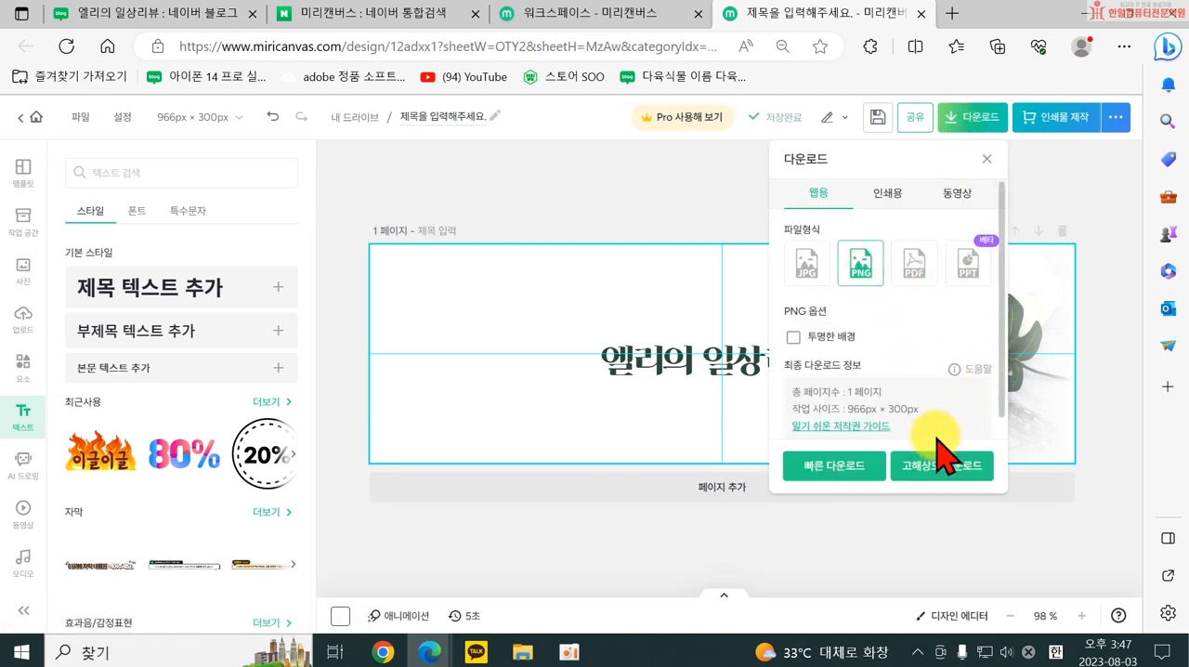
click(941, 472)
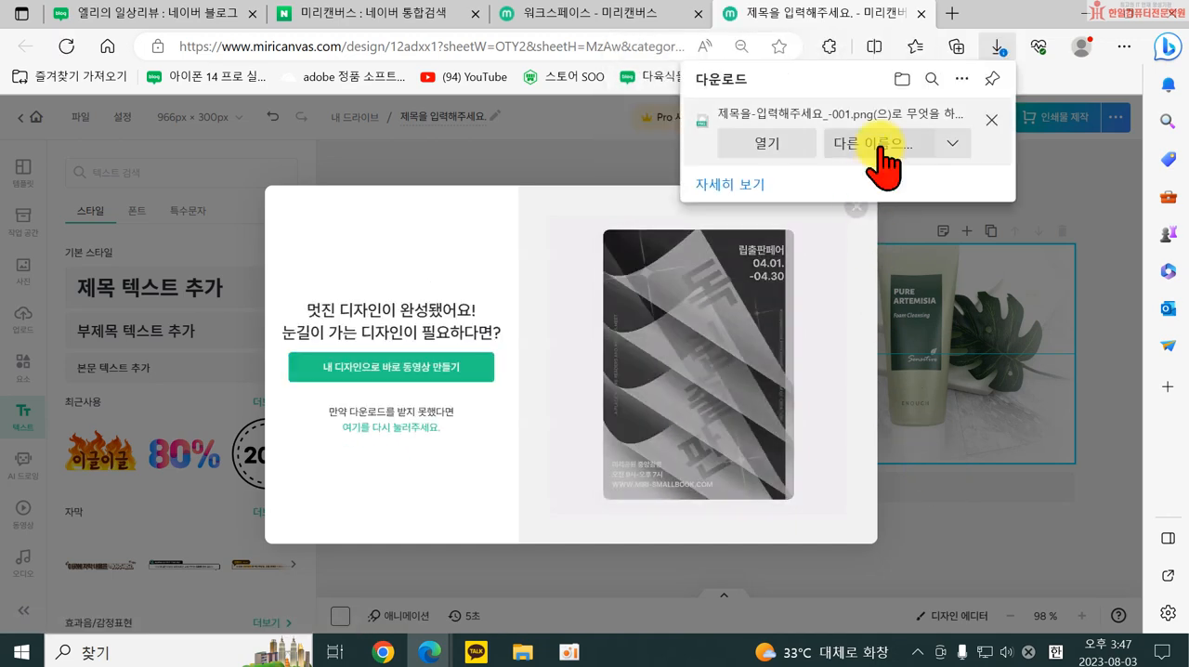
click(885, 164)
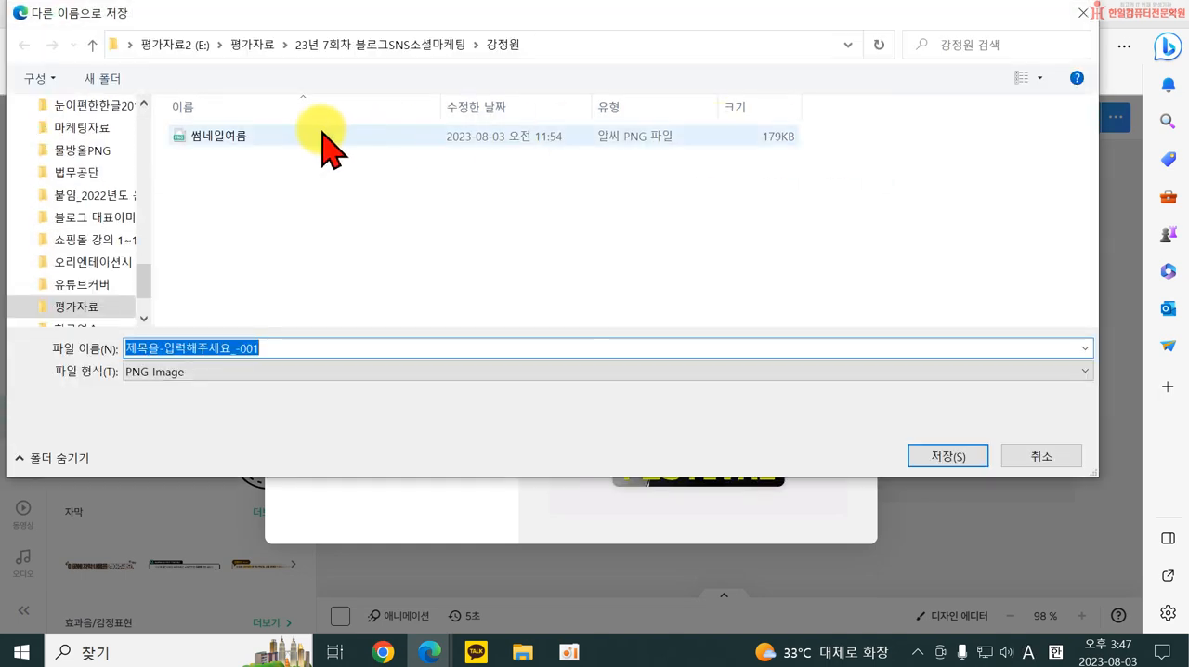
Choose the 한일몰 folder on the desktop as the save location for the image.
scroll(117, 297, up, 10)
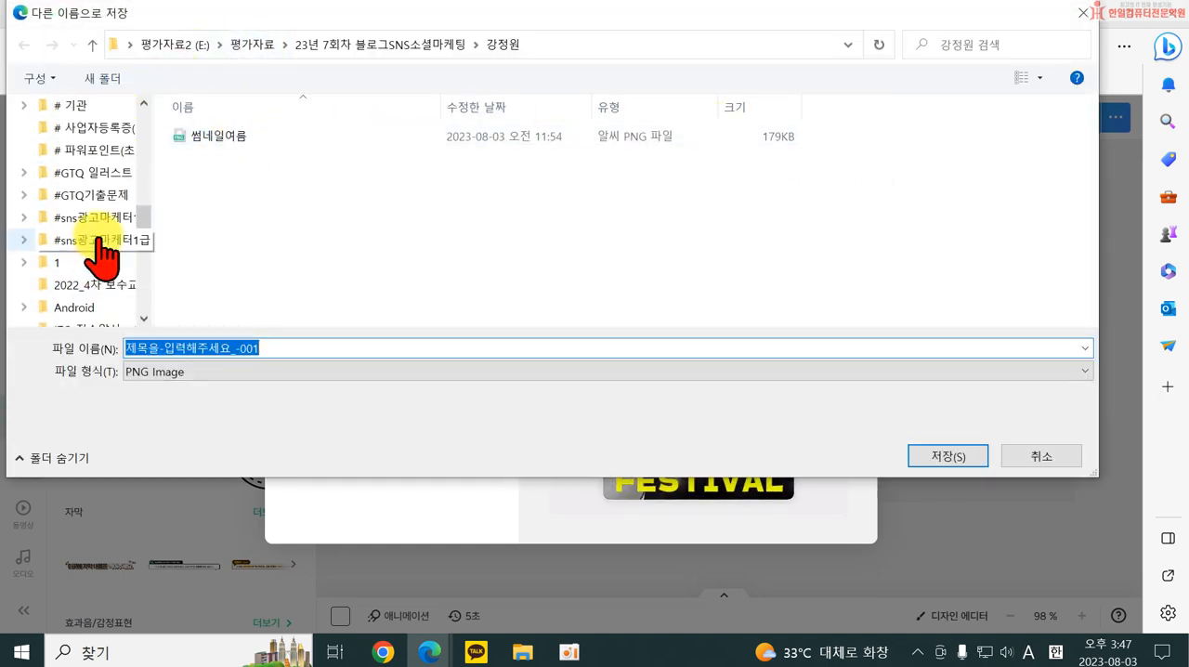
scroll(93, 233, up, 10)
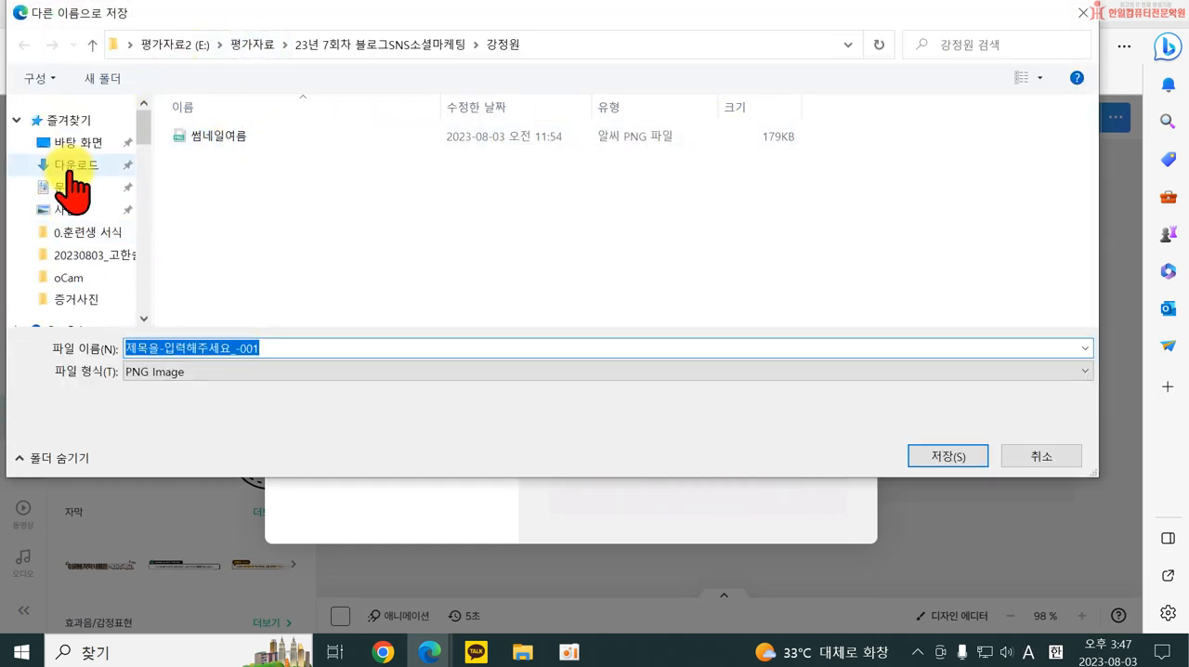
click(65, 188)
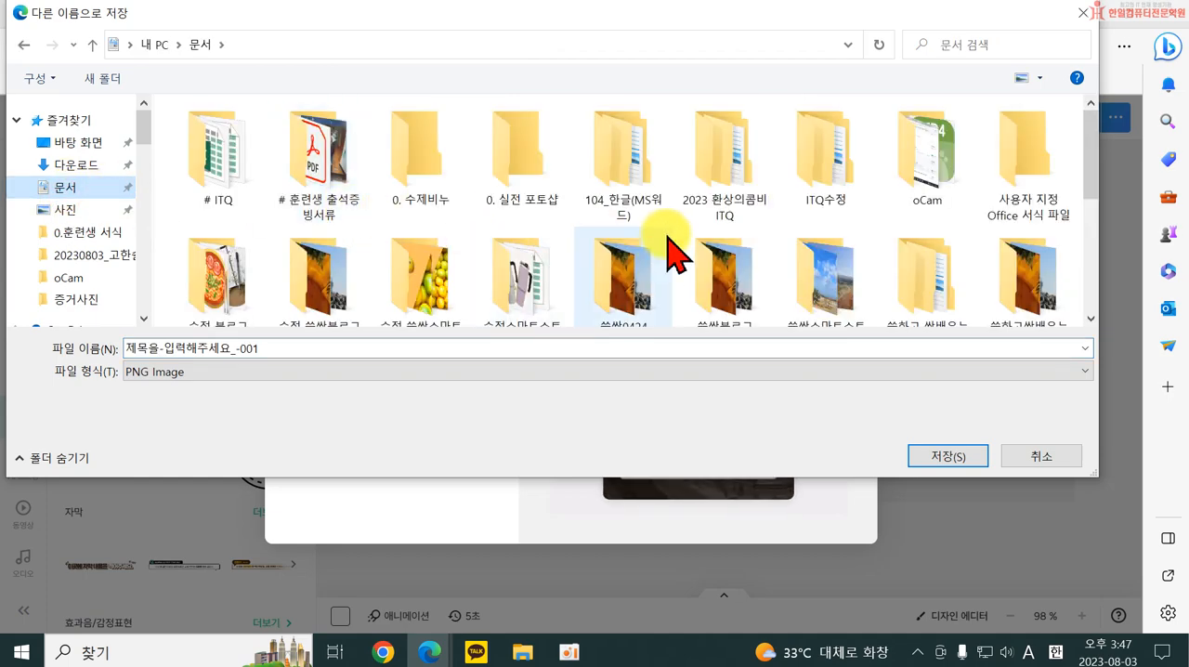
scroll(683, 260, down, 5)
click(79, 142)
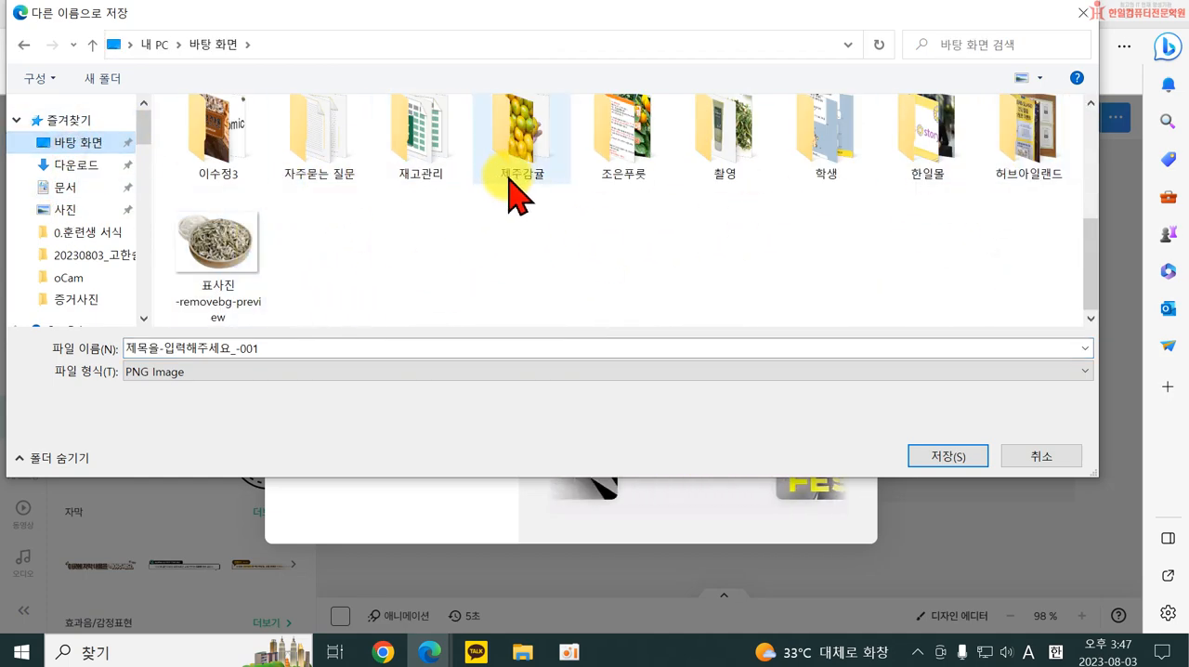
click(910, 141)
double_click(915, 154)
Name the image file 블로그타이틀1 and save it.
click(300, 349)
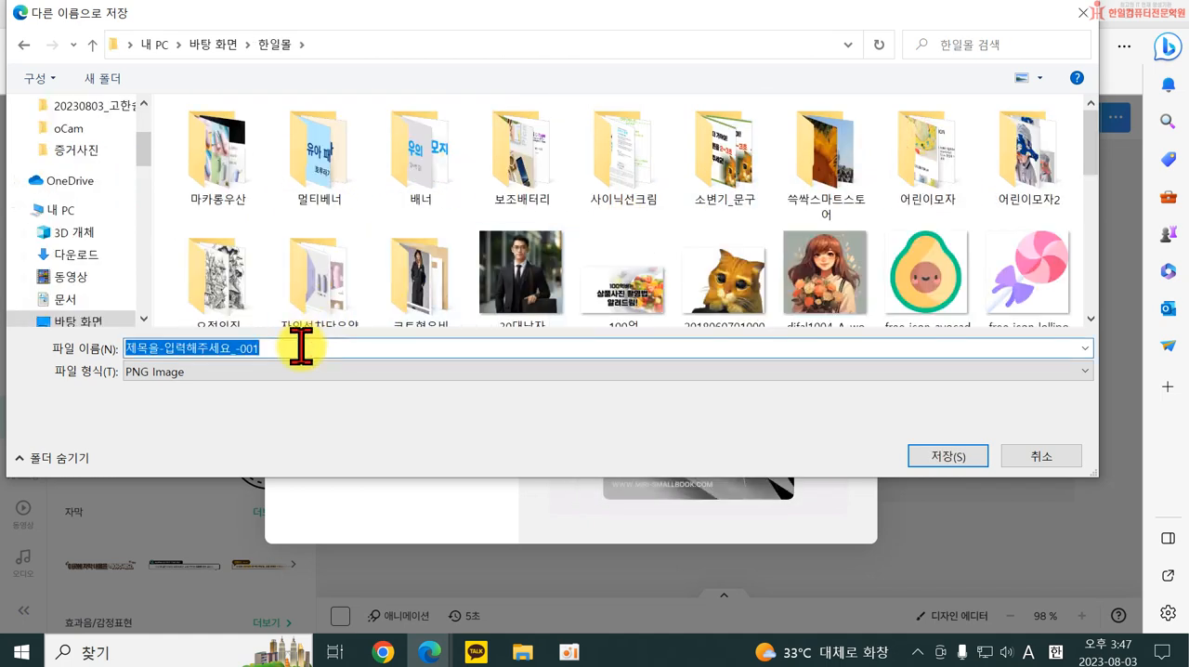
key(BackSpace)
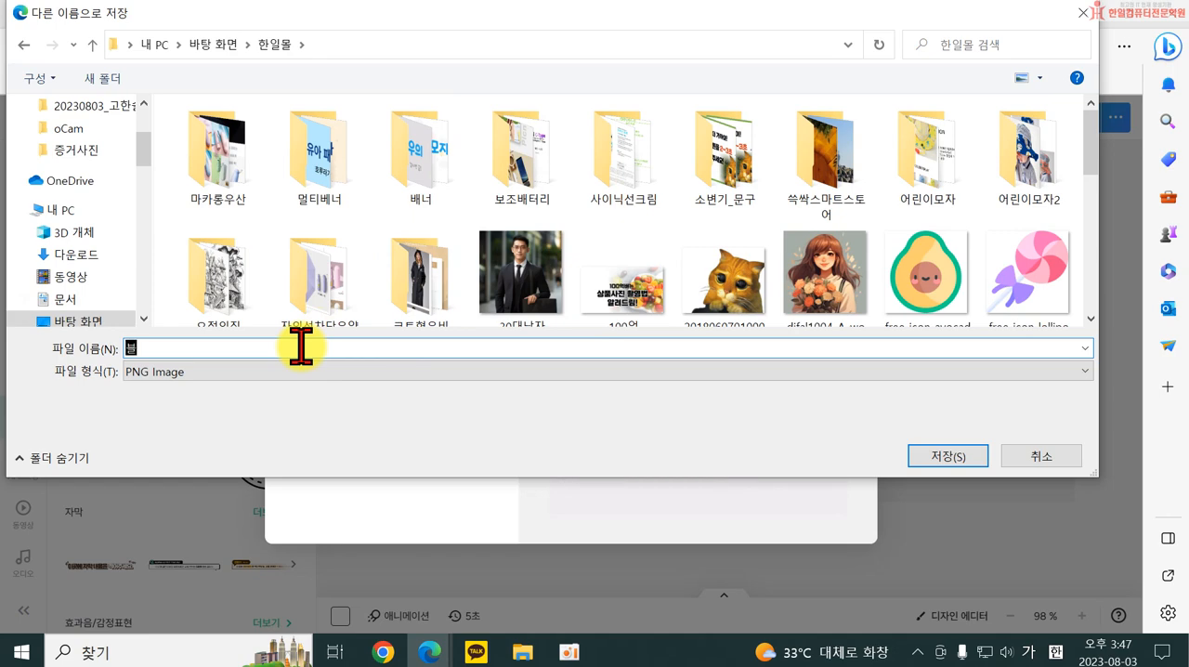
text(블로그타이틀1)
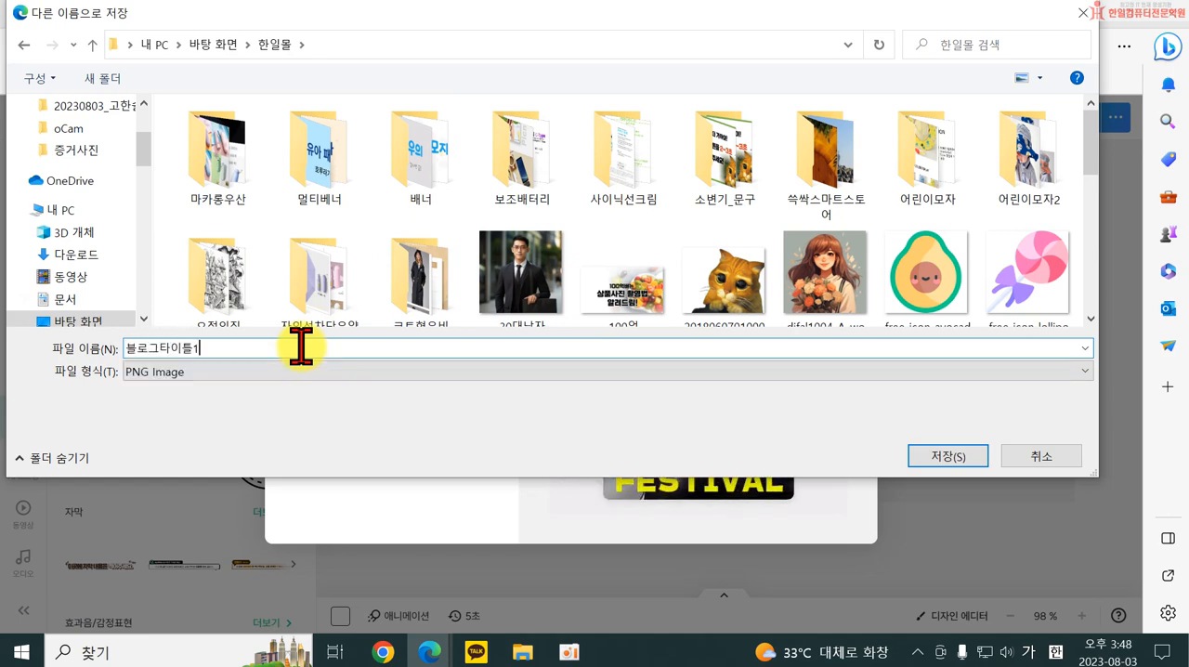
key(Return)
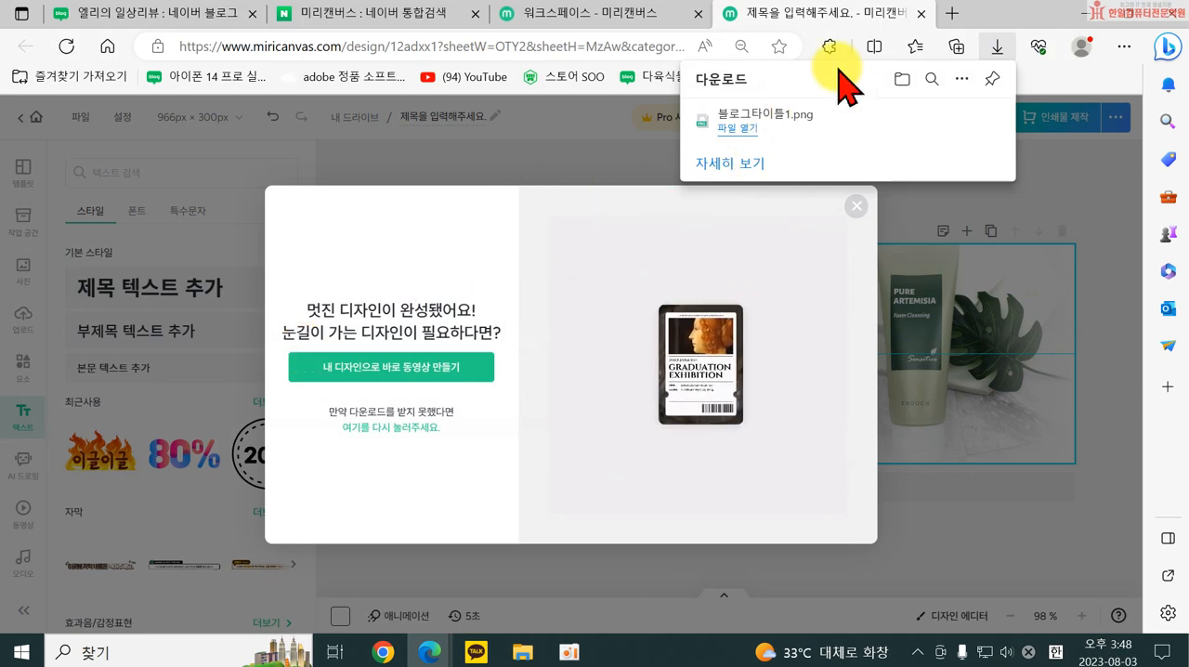
Close the 미리캔버스 design, workspace and search result pages to return to the blog's title settings.
click(917, 13)
click(699, 13)
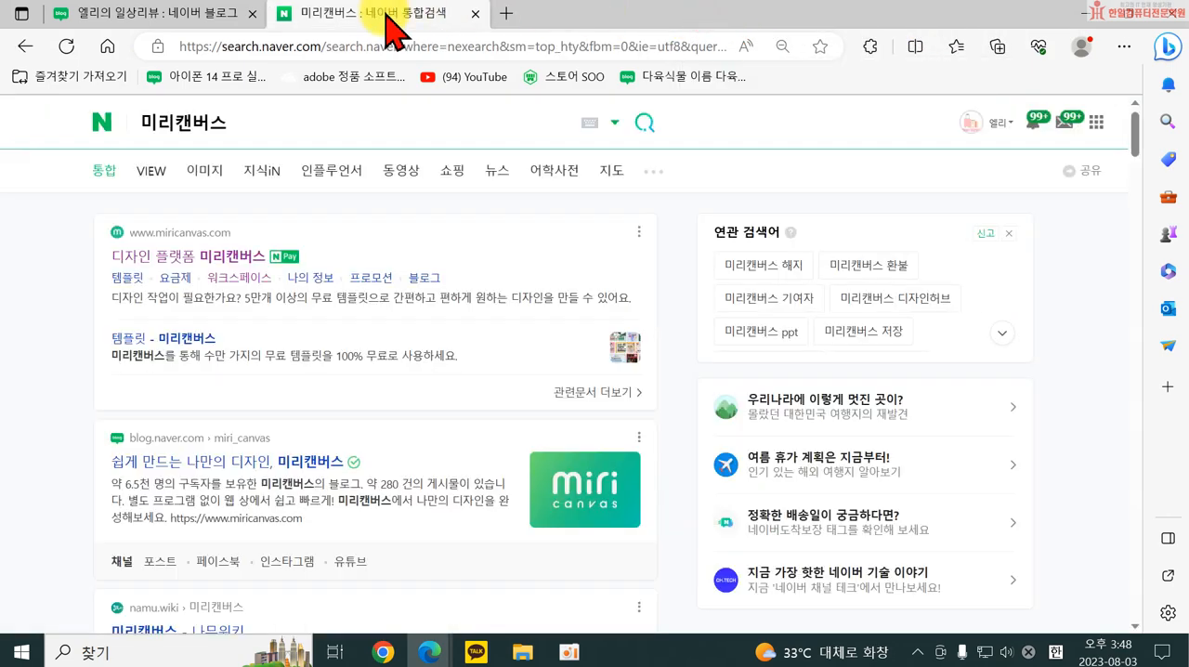
click(474, 13)
click(473, 13)
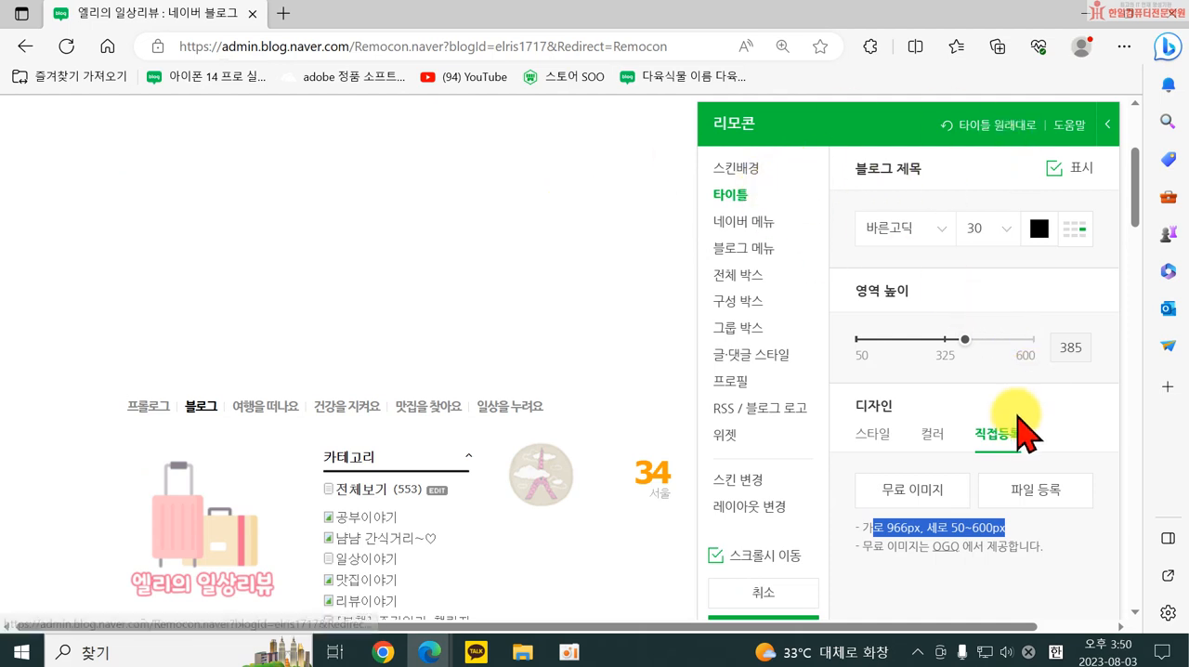
Register 블로그타이틀1 from the 한일몰 folder as the blog's custom title image.
click(1039, 490)
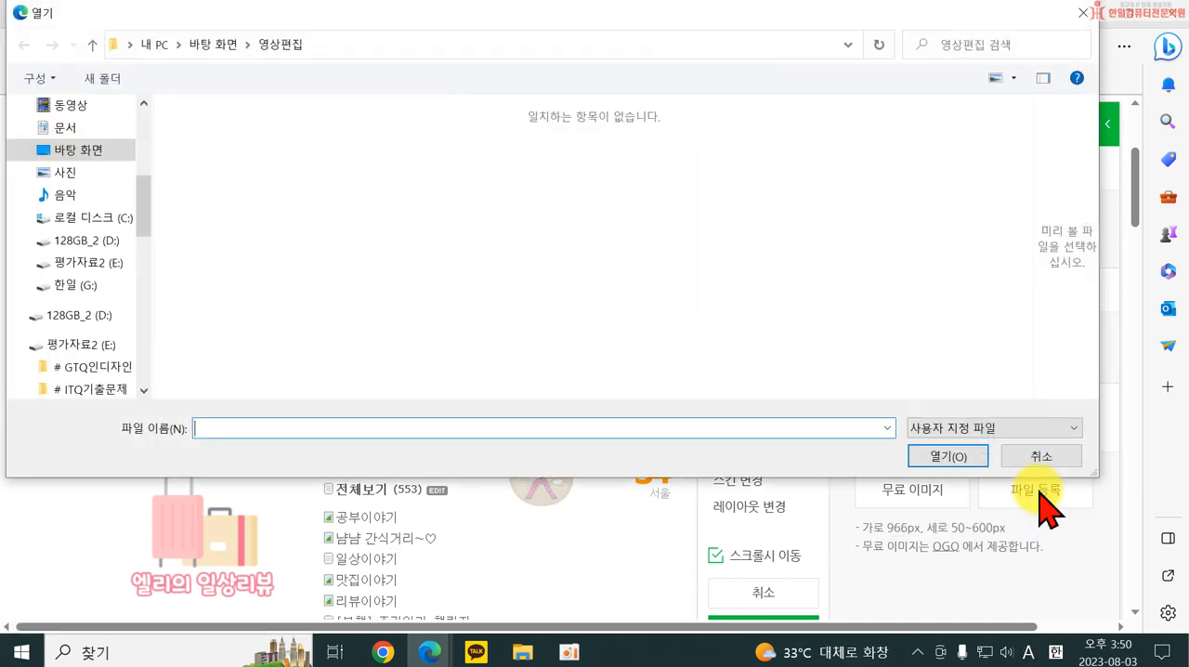
scroll(74, 149, up, 5)
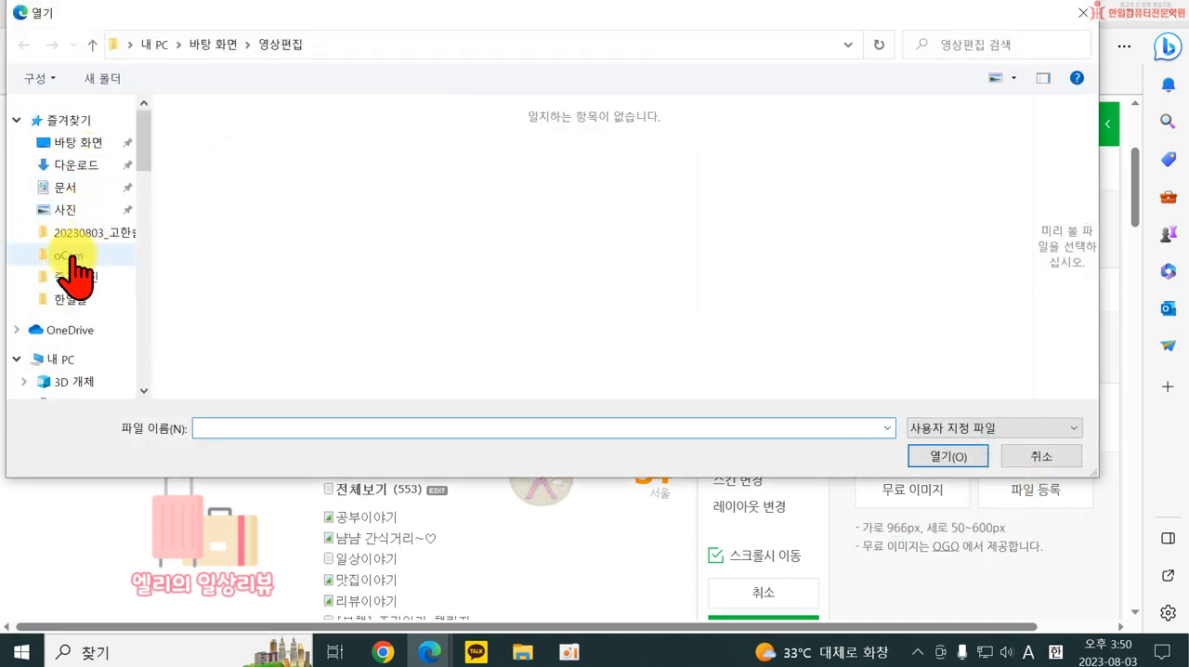
click(71, 299)
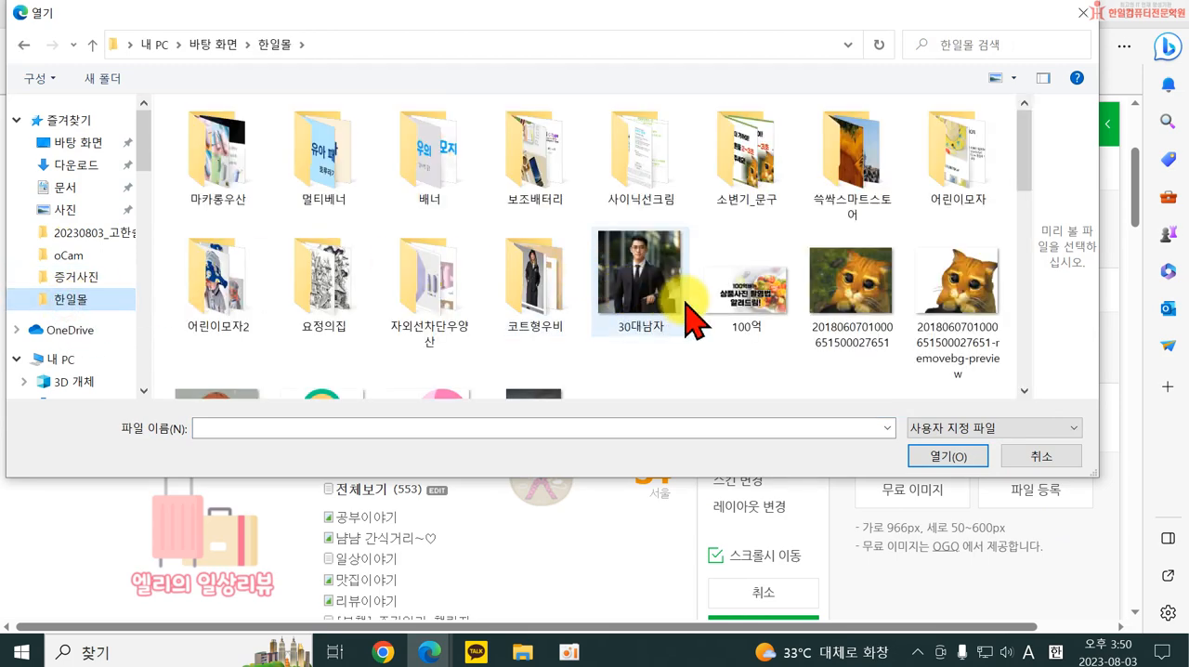
scroll(687, 325, down, 10)
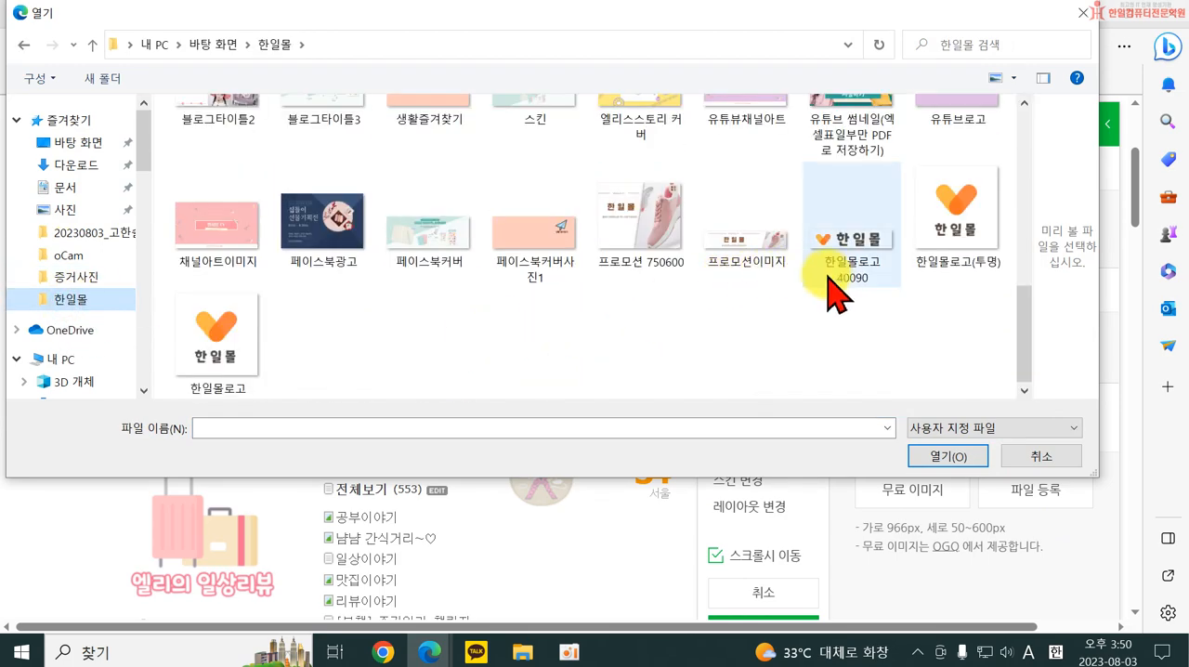
scroll(830, 284, up, 3)
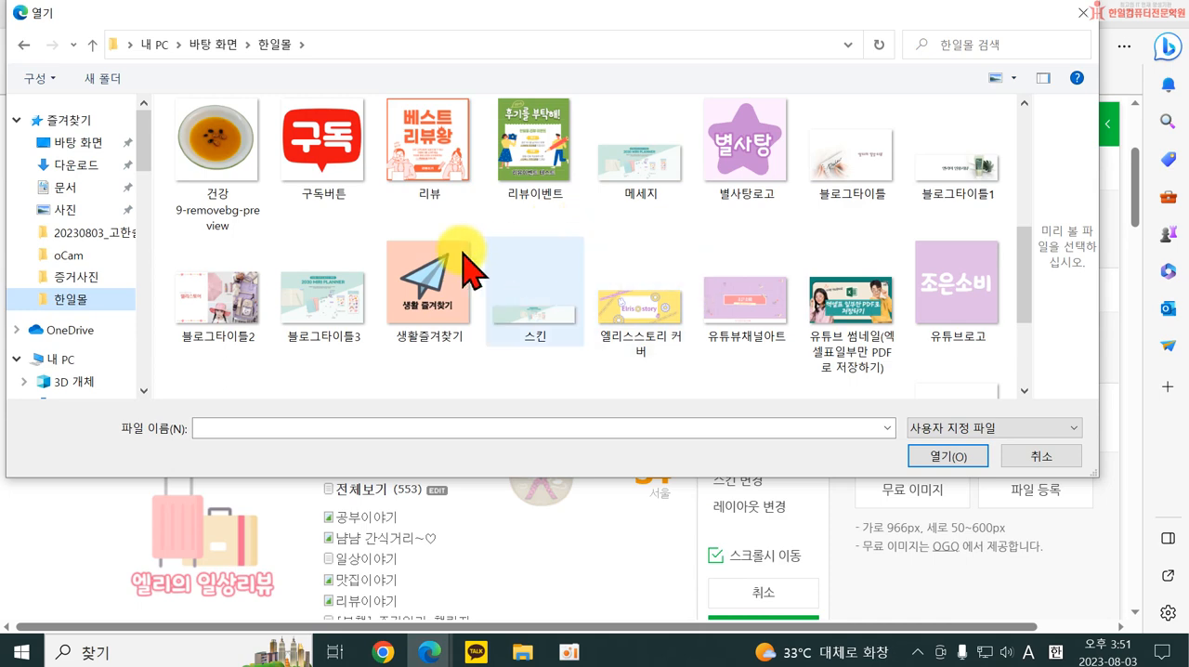
click(968, 190)
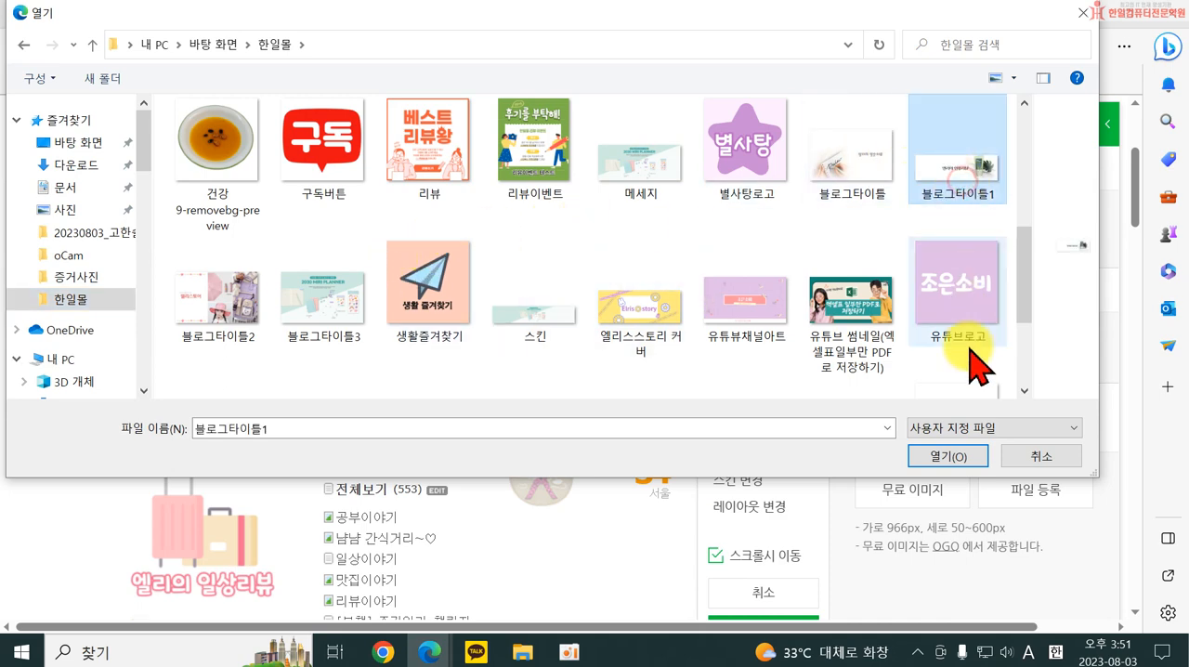
click(948, 457)
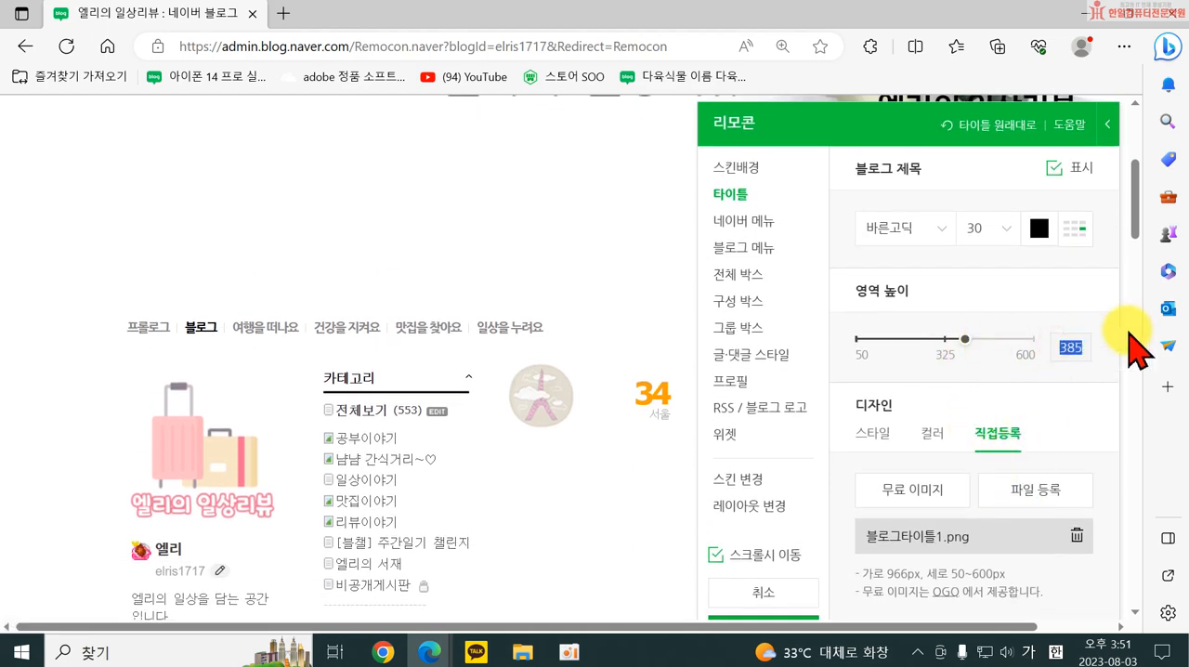
Set the title's 영역 높이 to 300 and move the 리모콘 panel off the product photo in the title.
text(300)
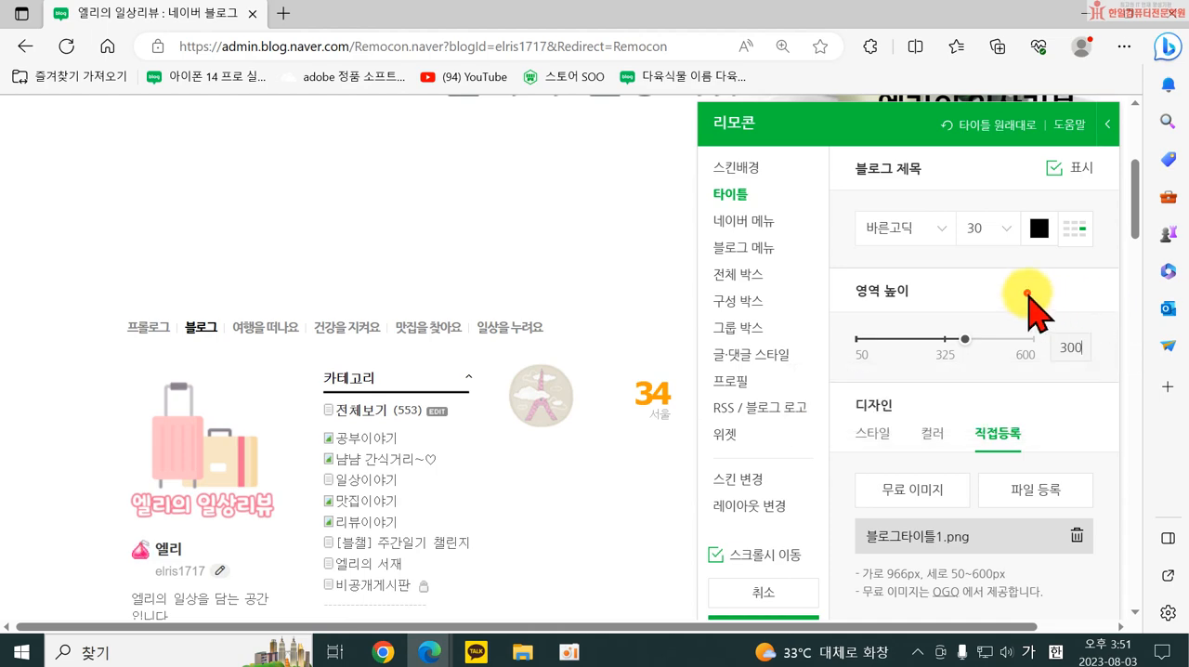
scroll(994, 213, up, 5)
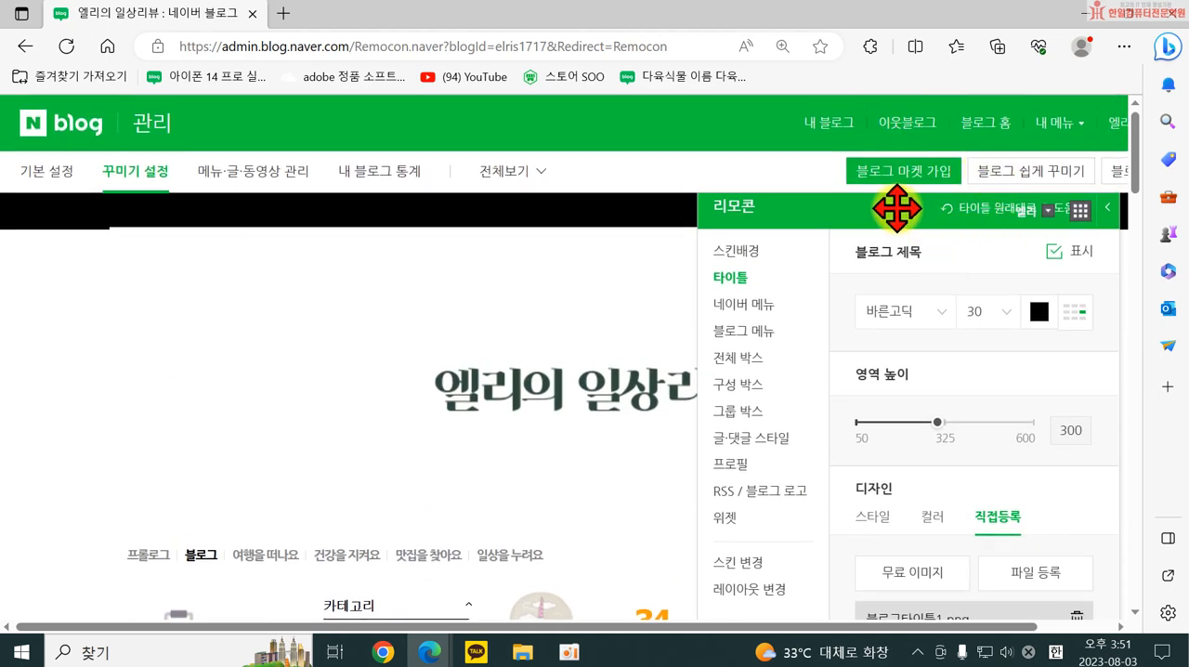
drag(895, 208, 561, 266)
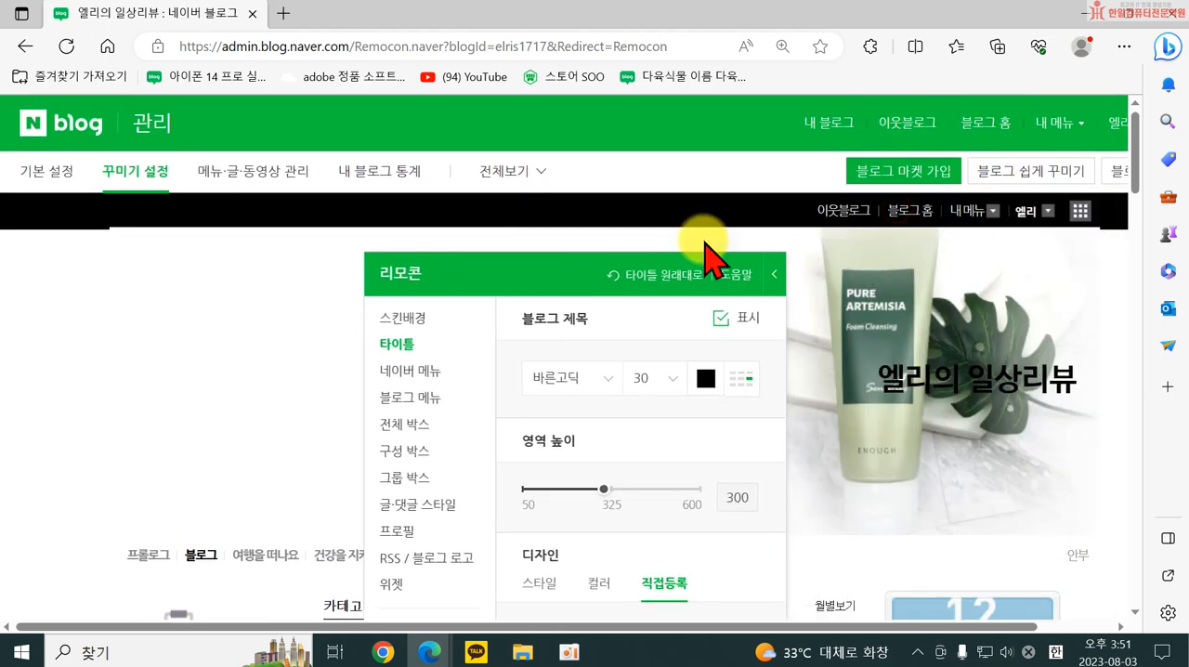
Hide the 블로그 제목 text in the title area and apply the current design to the blog.
click(721, 320)
scroll(762, 465, down, 2)
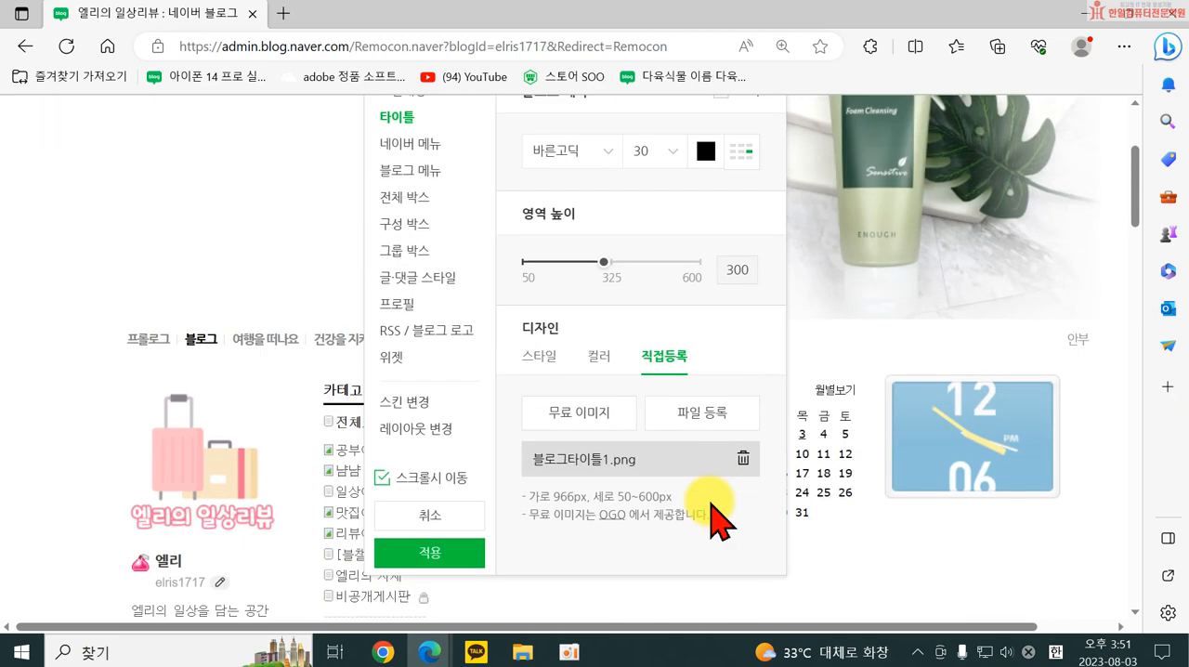
click(409, 619)
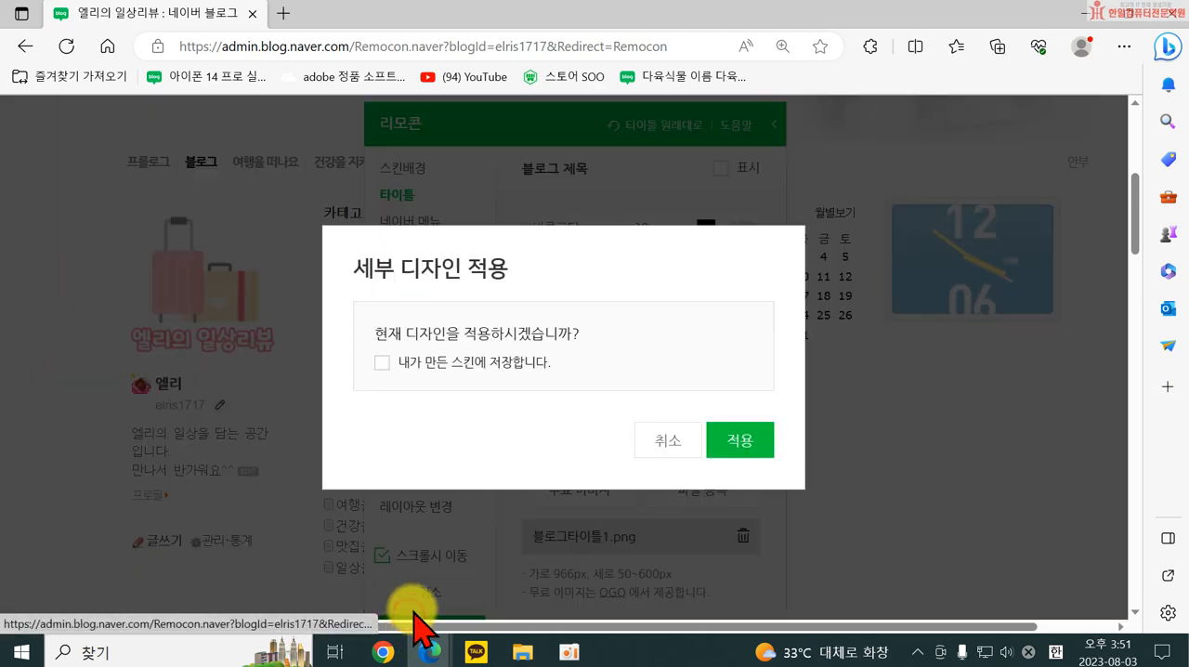
click(715, 456)
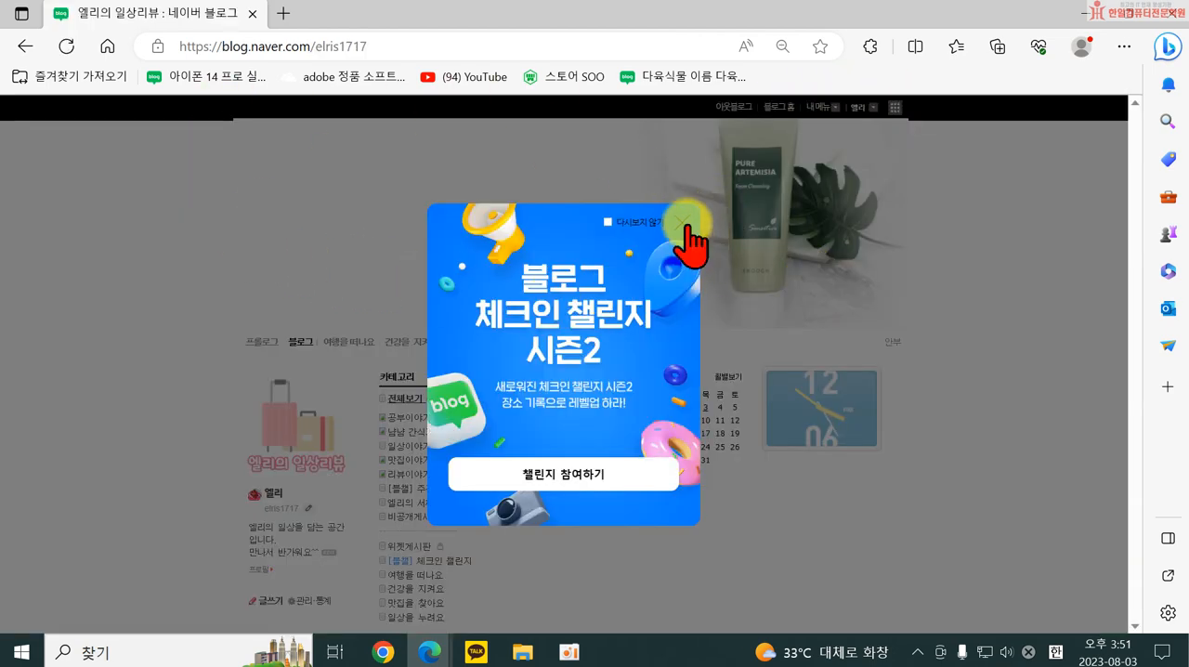
click(685, 223)
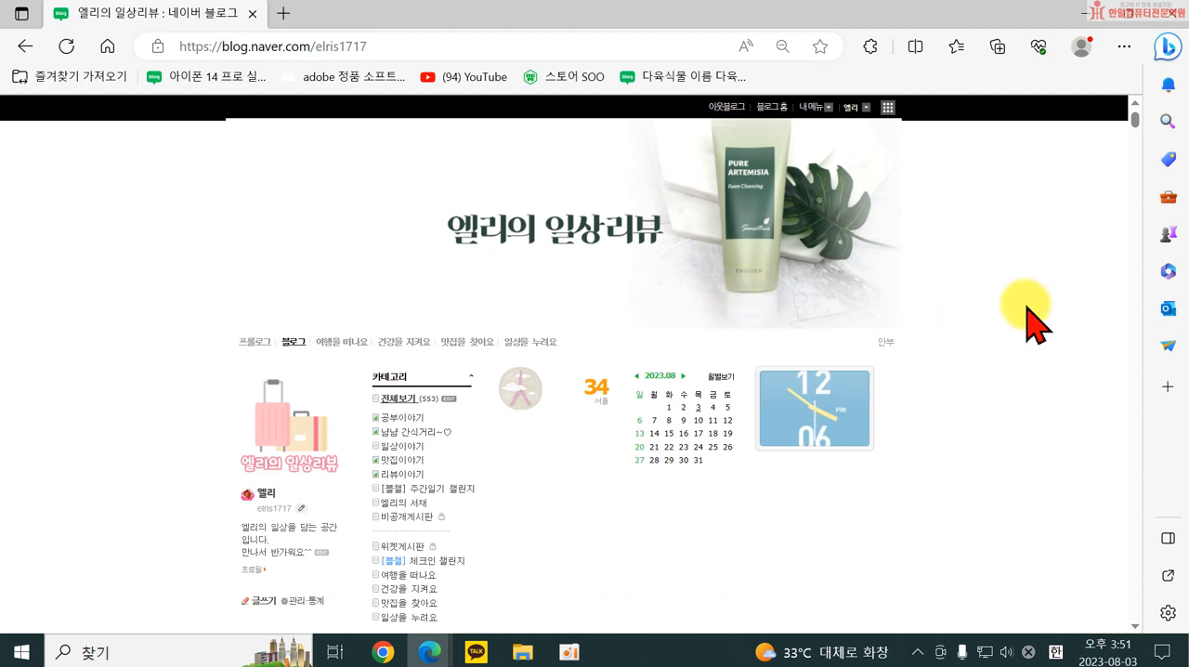
Reopen the blog's 리모콘 design settings and set the 스킨배경 to solid white, #FFFFFF.
click(820, 107)
click(827, 233)
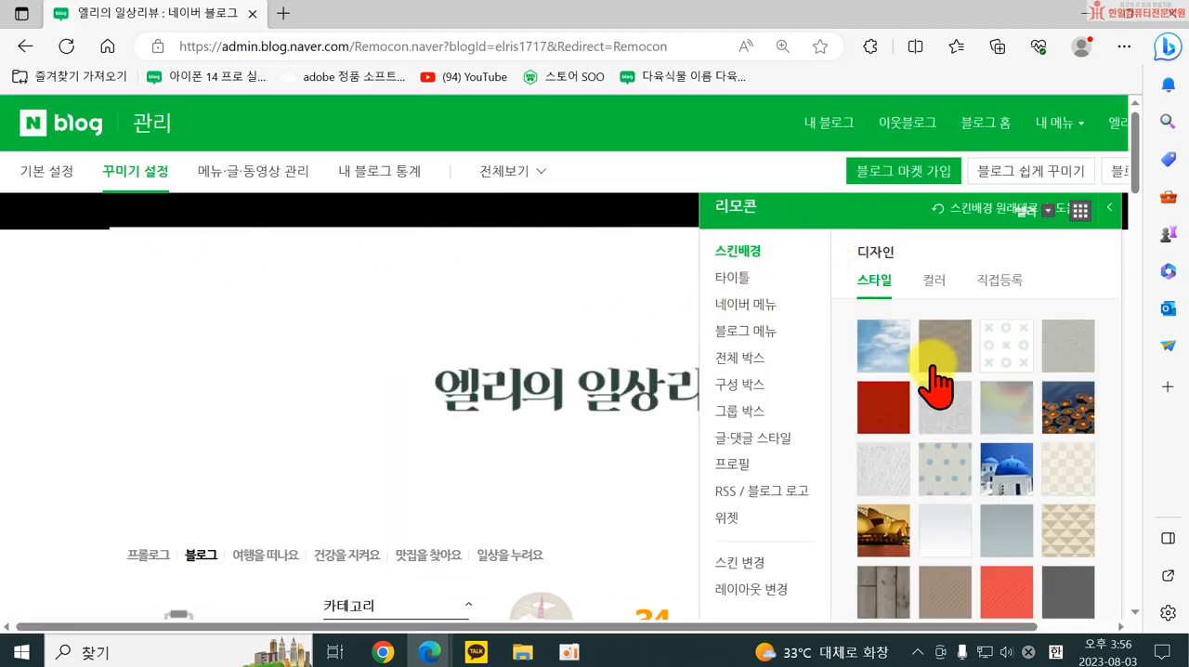
scroll(936, 381, down, 3)
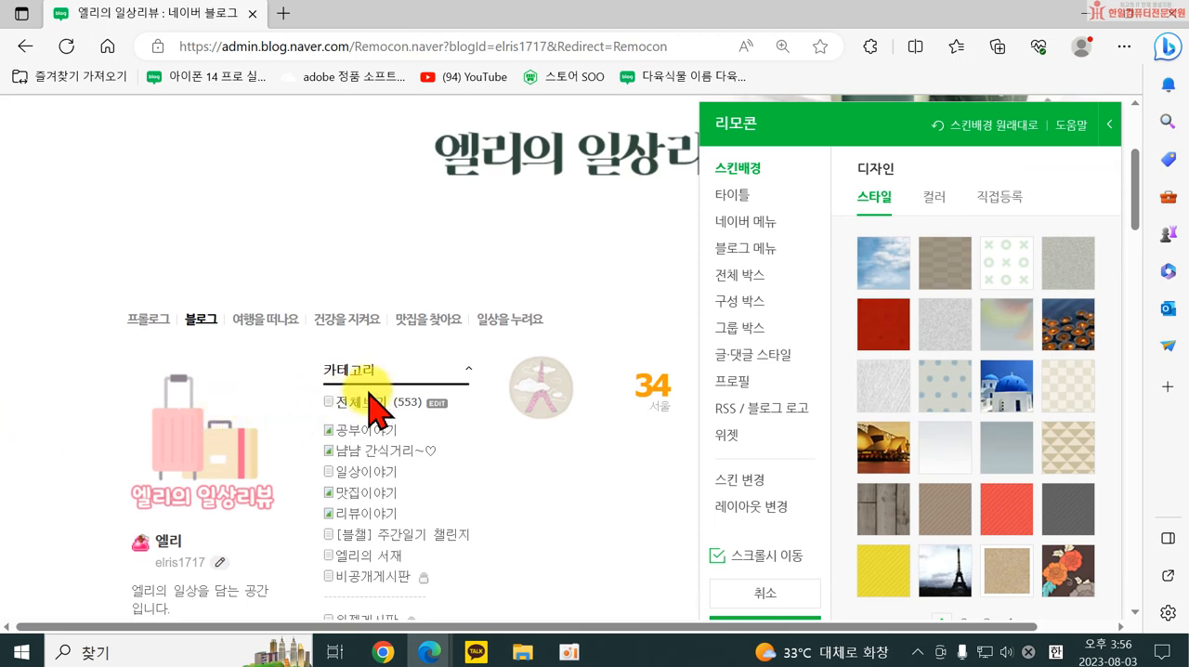
key(ctrl+minus)
key(ctrl+minus)
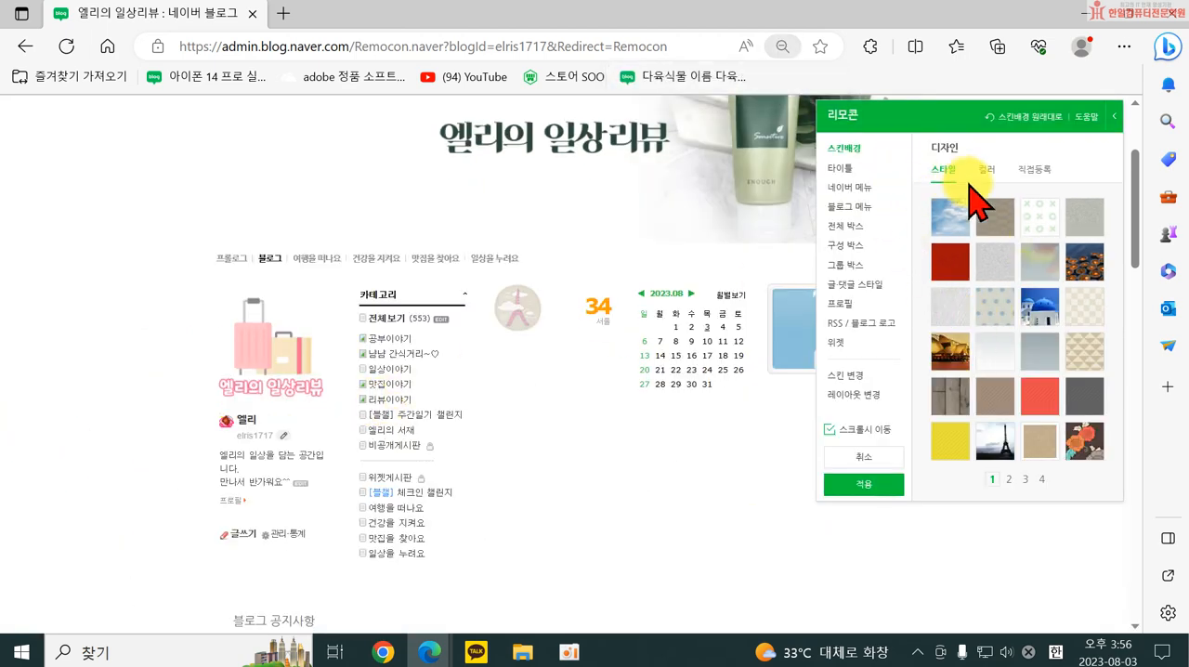
click(984, 171)
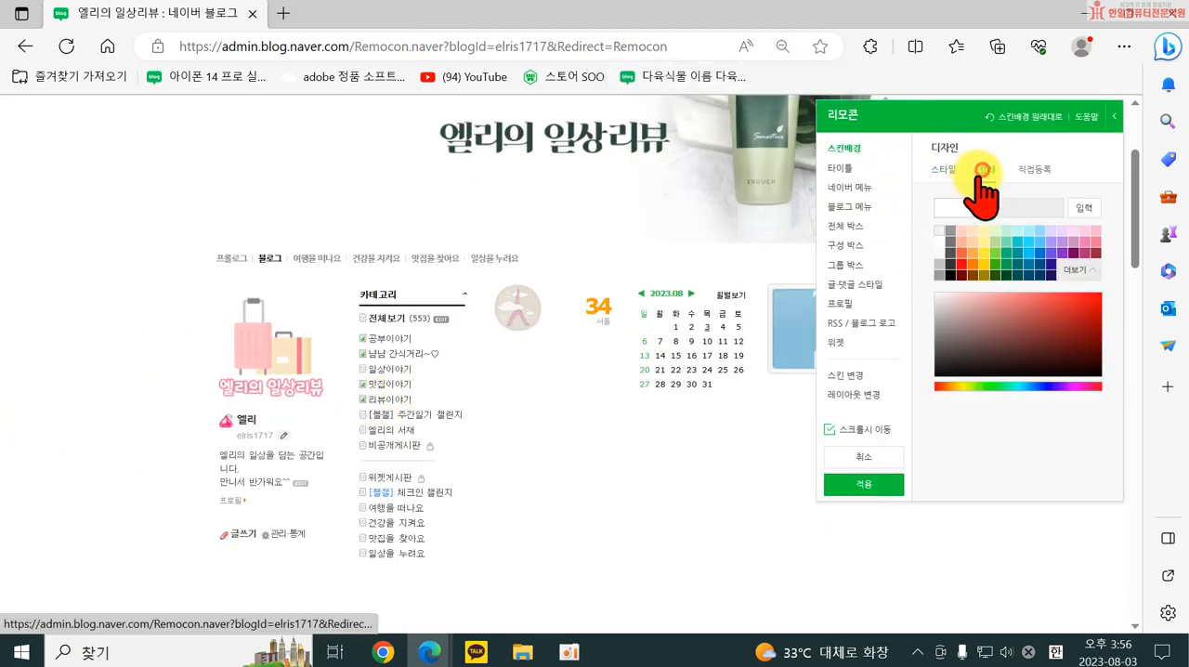
click(941, 245)
scroll(418, 284, up, 2)
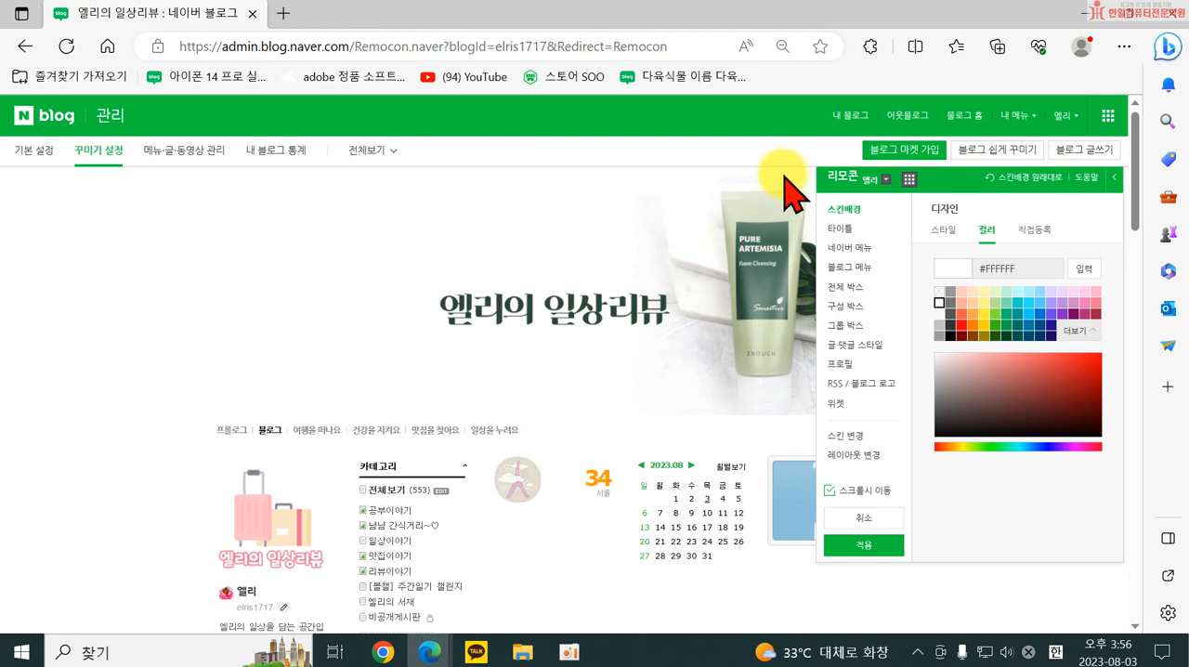
Try out several pale and grey 스킨배경 styles, ending on the grey texture in the second row.
click(945, 229)
click(957, 367)
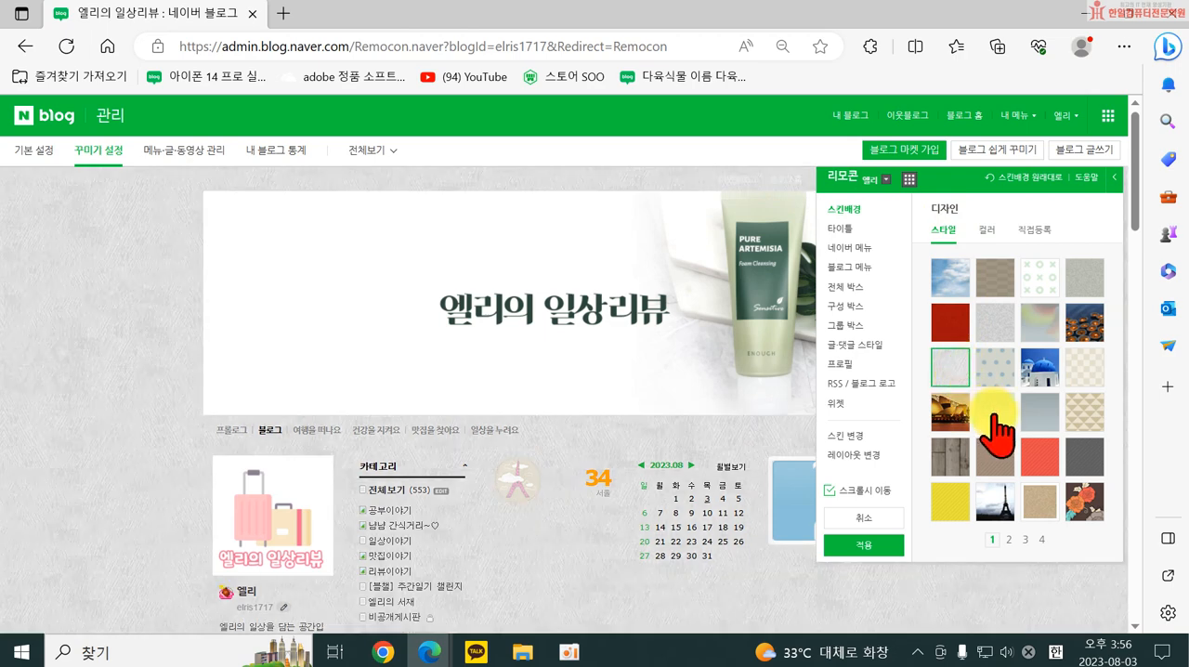
click(994, 414)
click(996, 325)
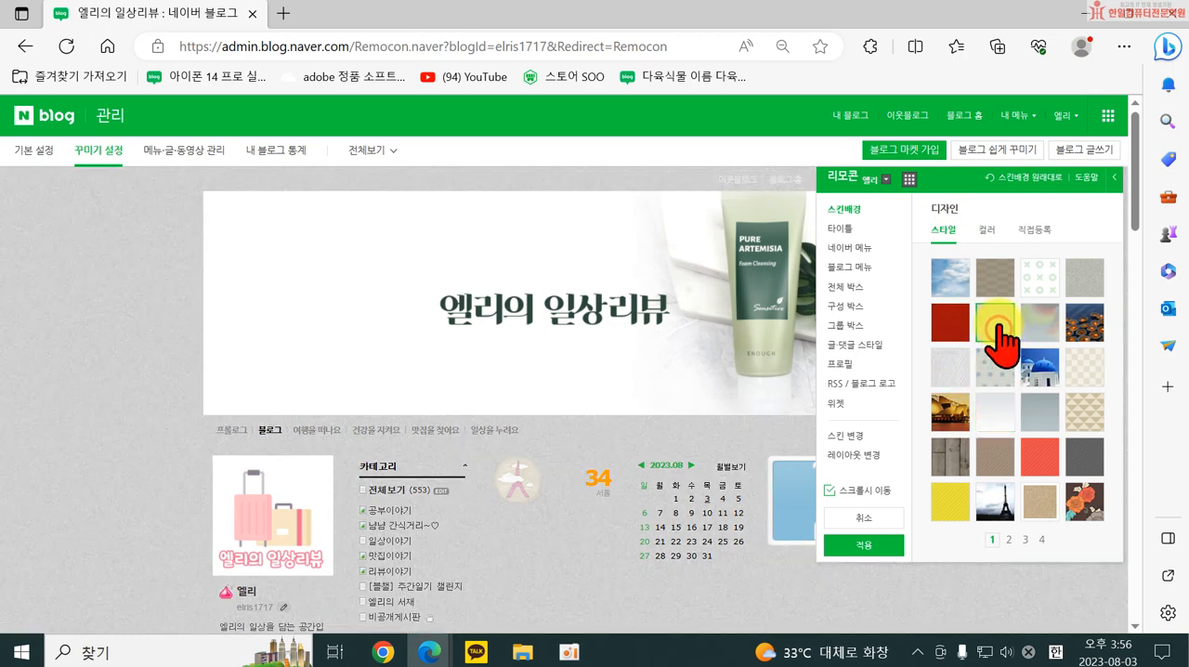
Replace the textured 스킨배경 style with the plain white color #FFFFFF.
click(987, 229)
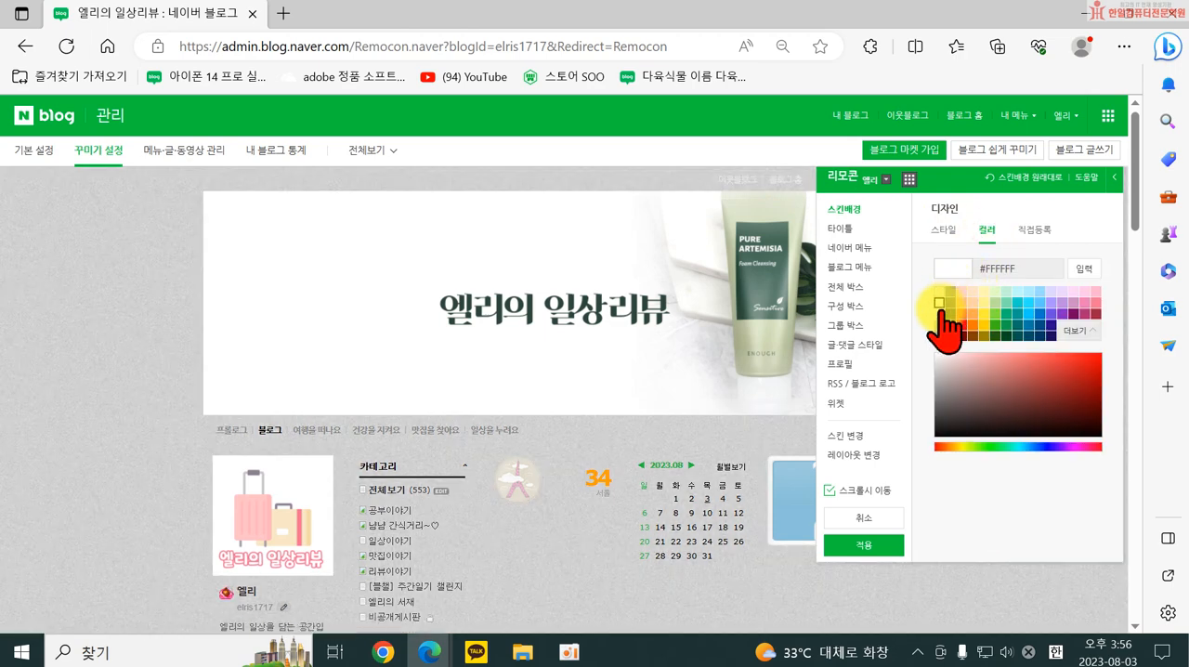
click(939, 312)
click(939, 303)
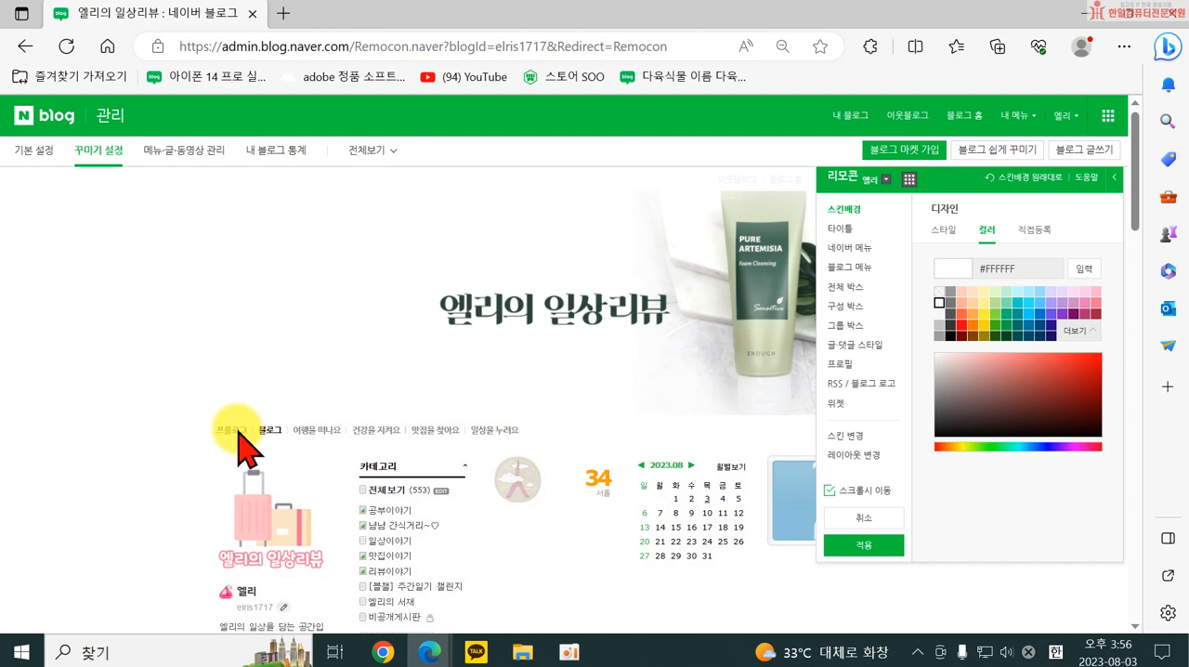
Give the 네이버 메뉴 the seventh design on the first page and set its 내용색 to #0078CB.
click(840, 229)
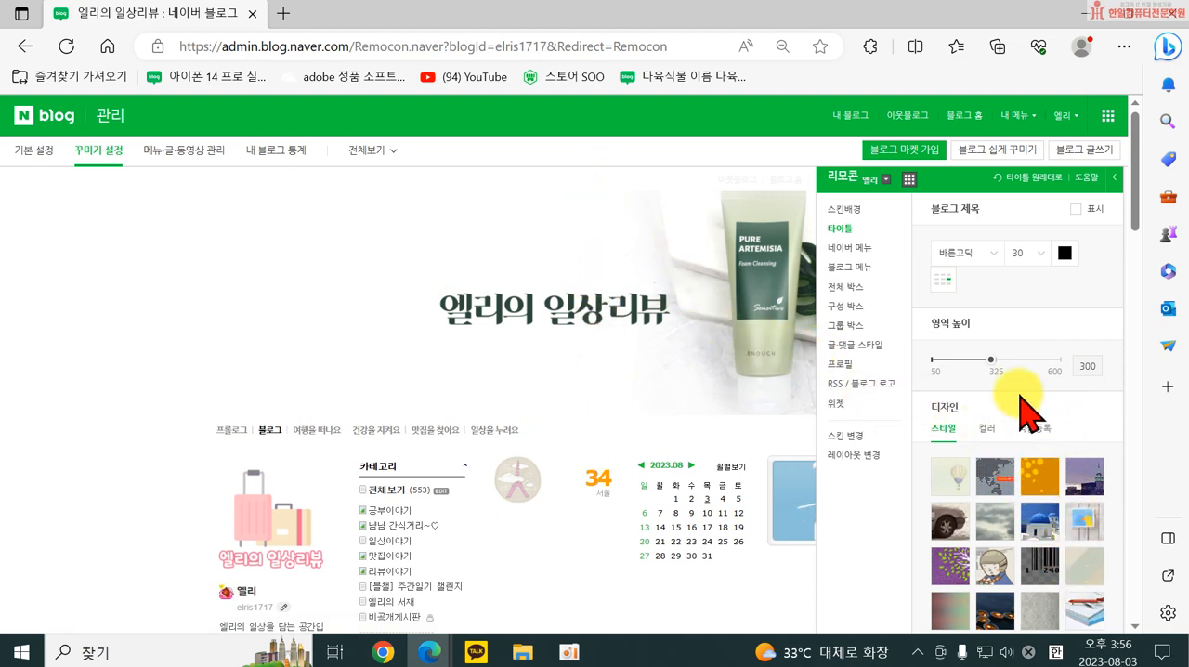
click(848, 249)
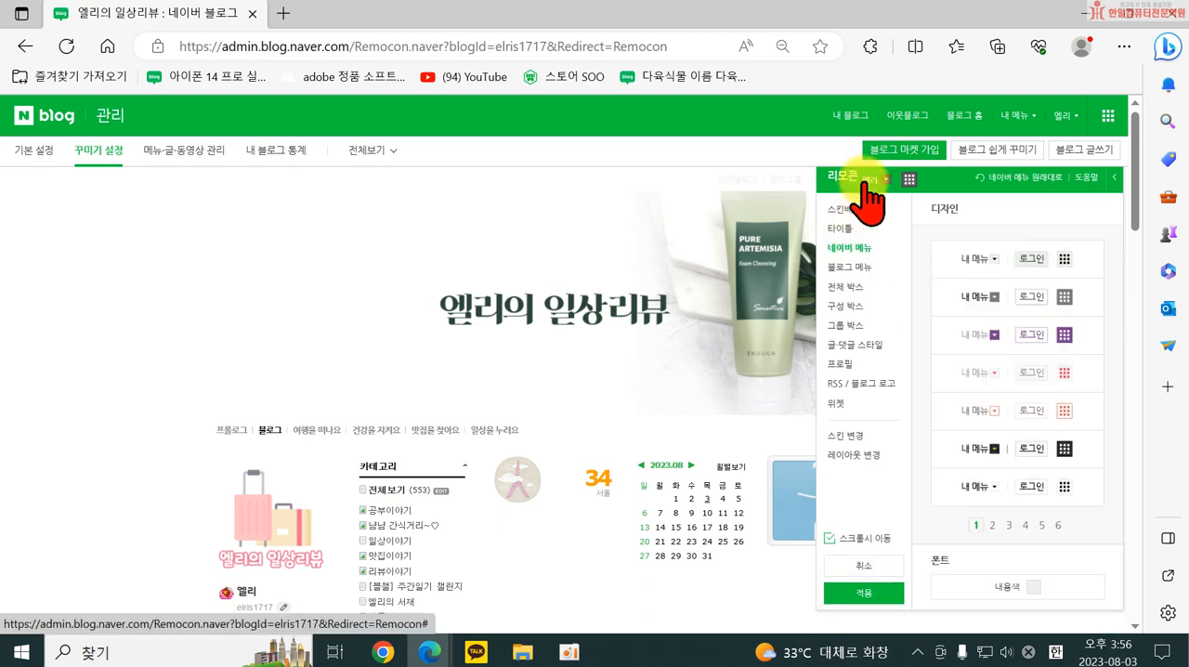
drag(929, 178, 760, 219)
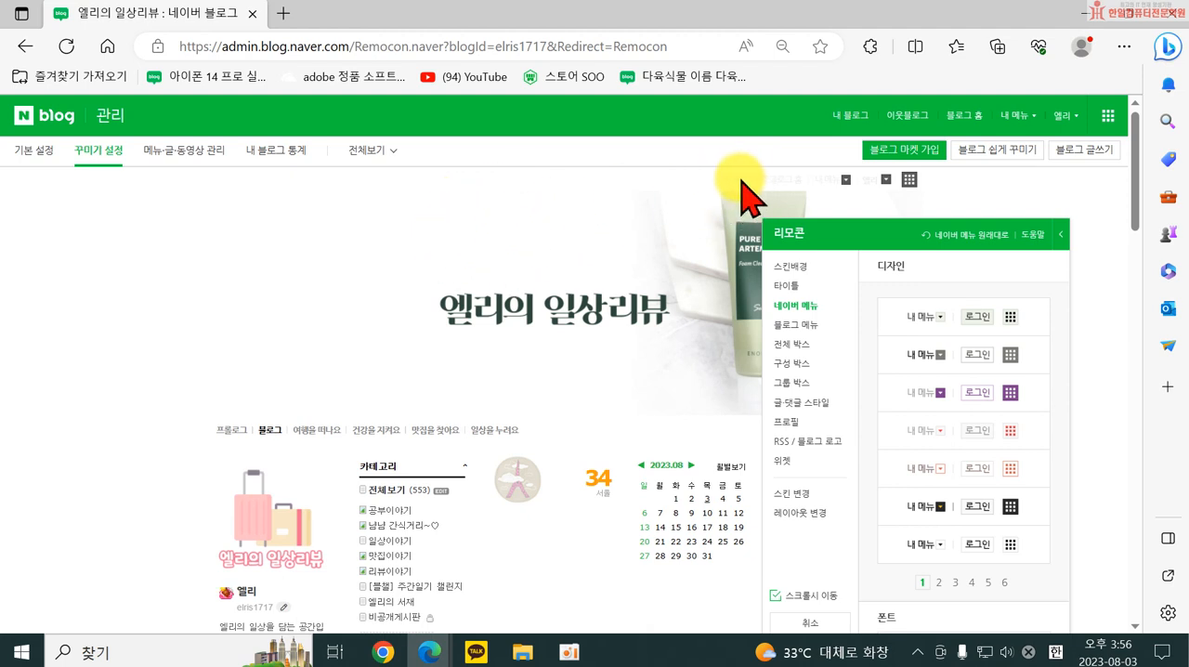
click(928, 511)
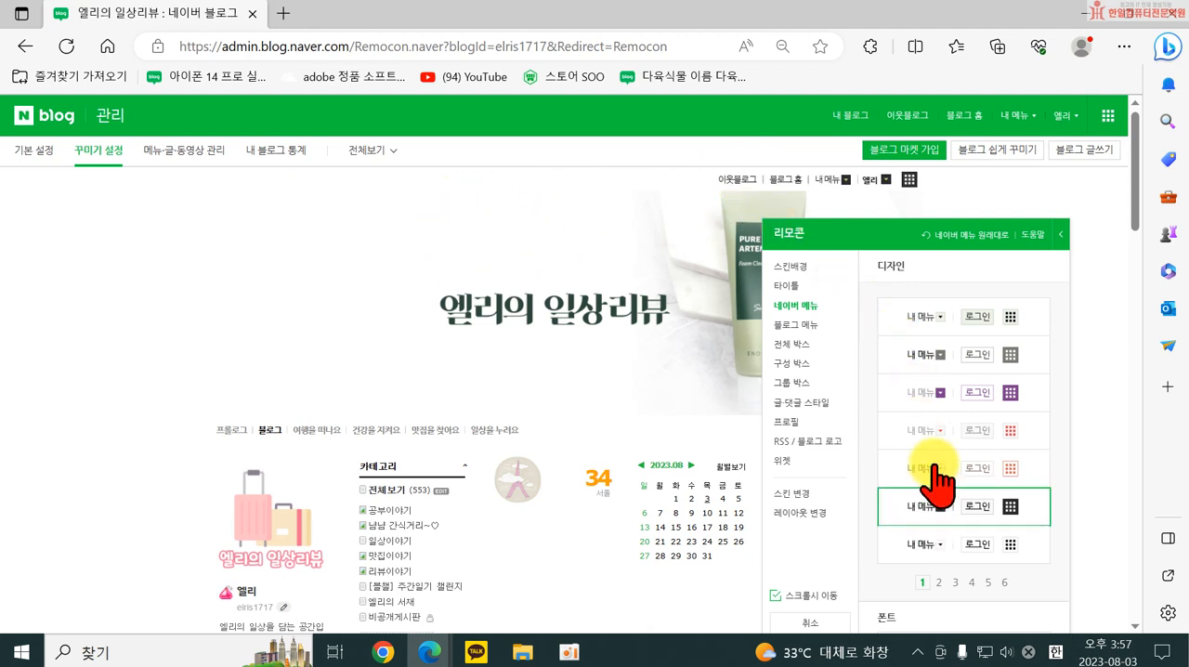
click(922, 391)
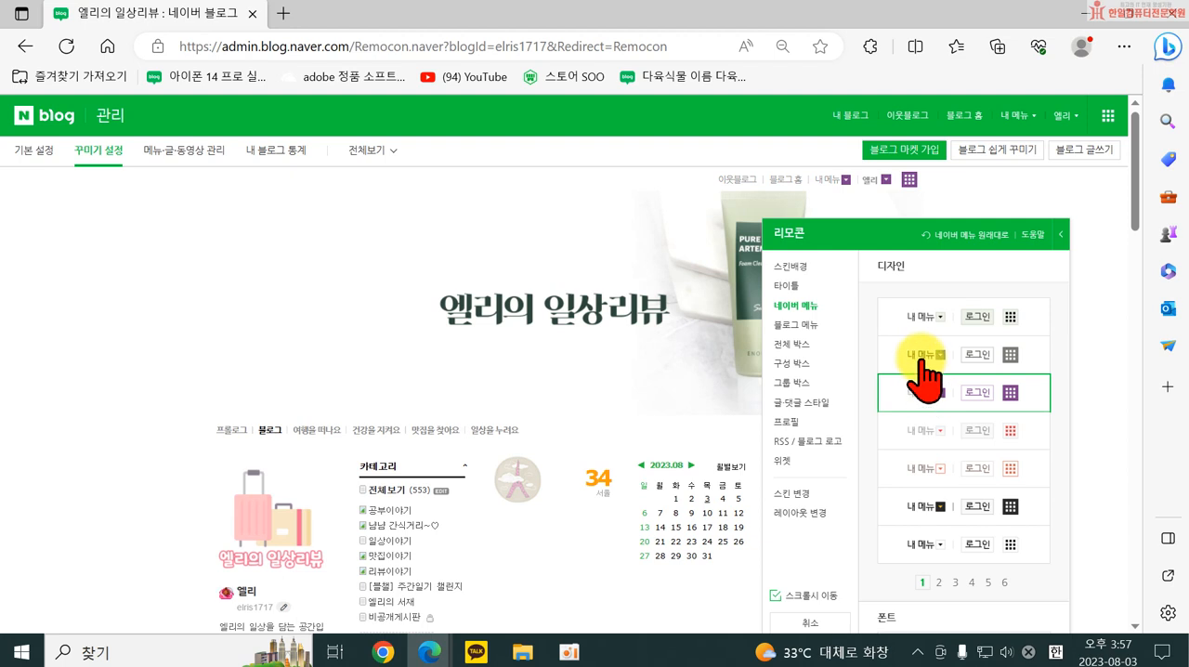
click(927, 548)
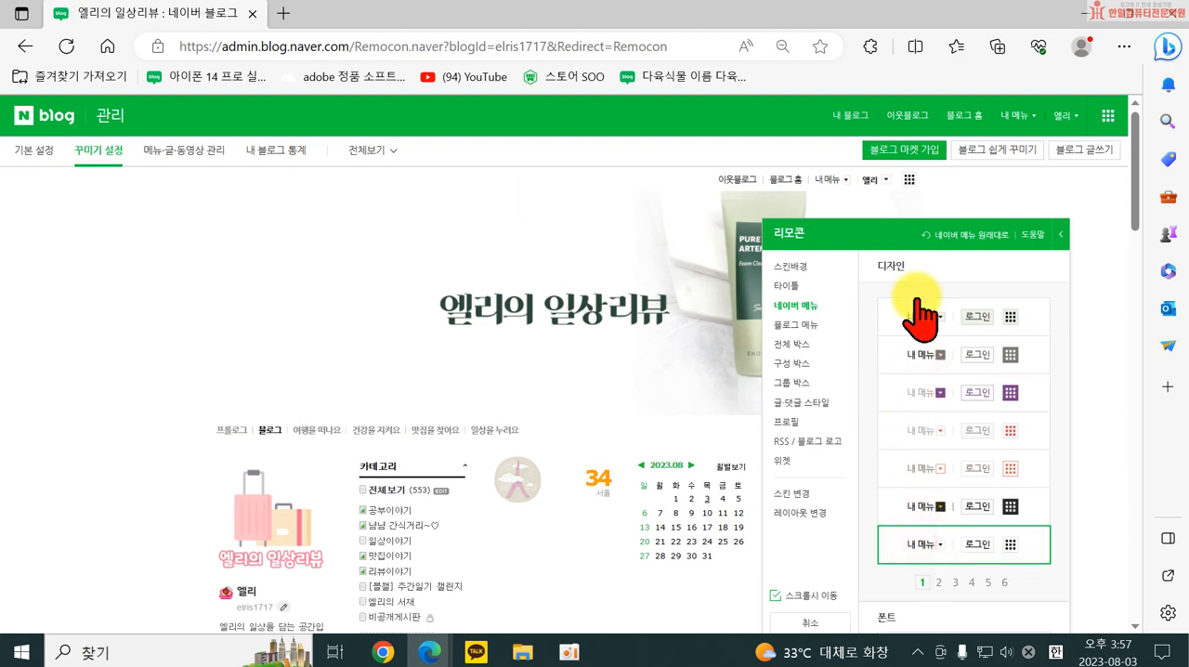
drag(961, 220, 976, 207)
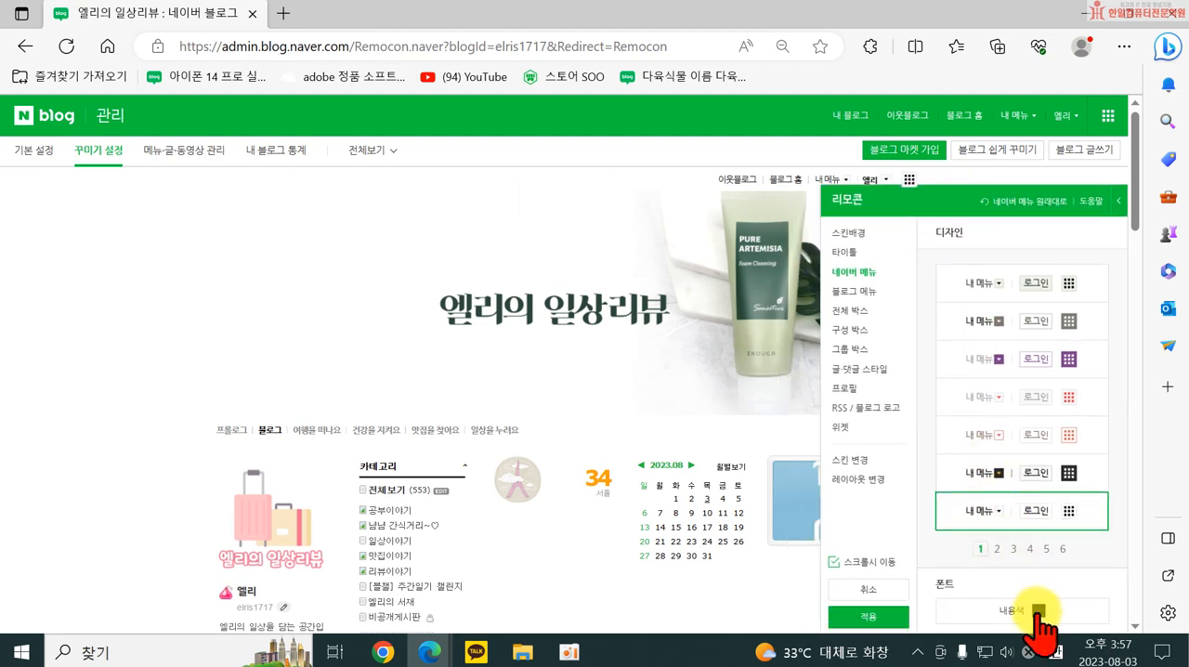
click(1037, 612)
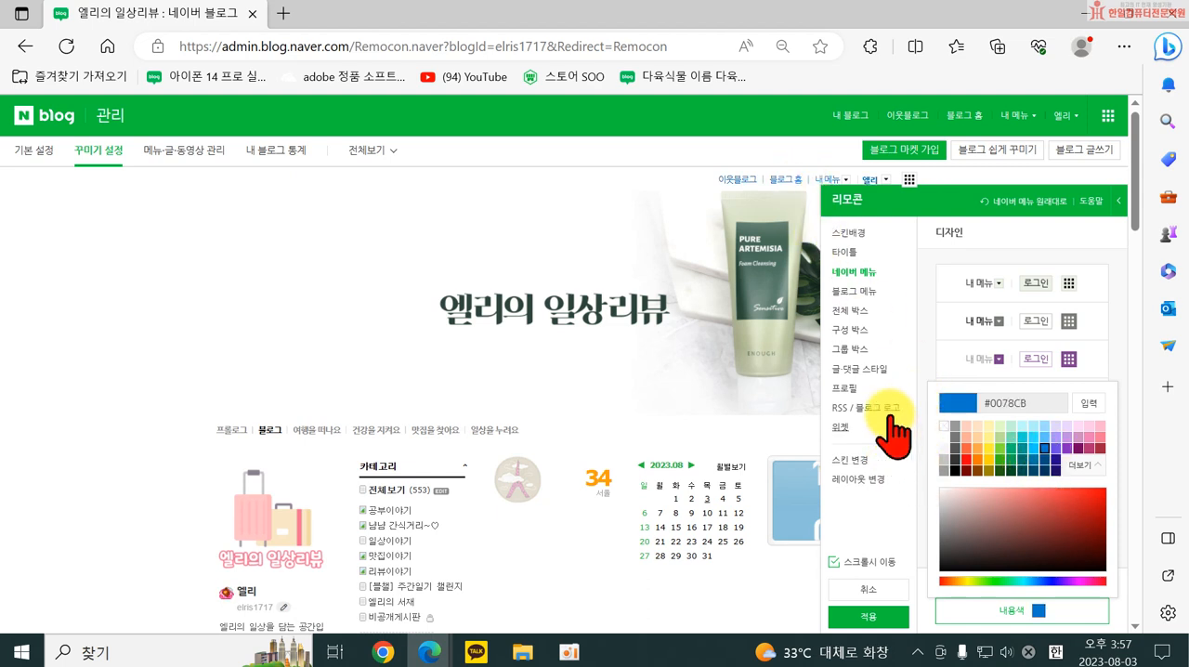
Try the red and green 블로그 메뉴 styles and choose the transparent second-page style with black text and green emphasis.
click(854, 291)
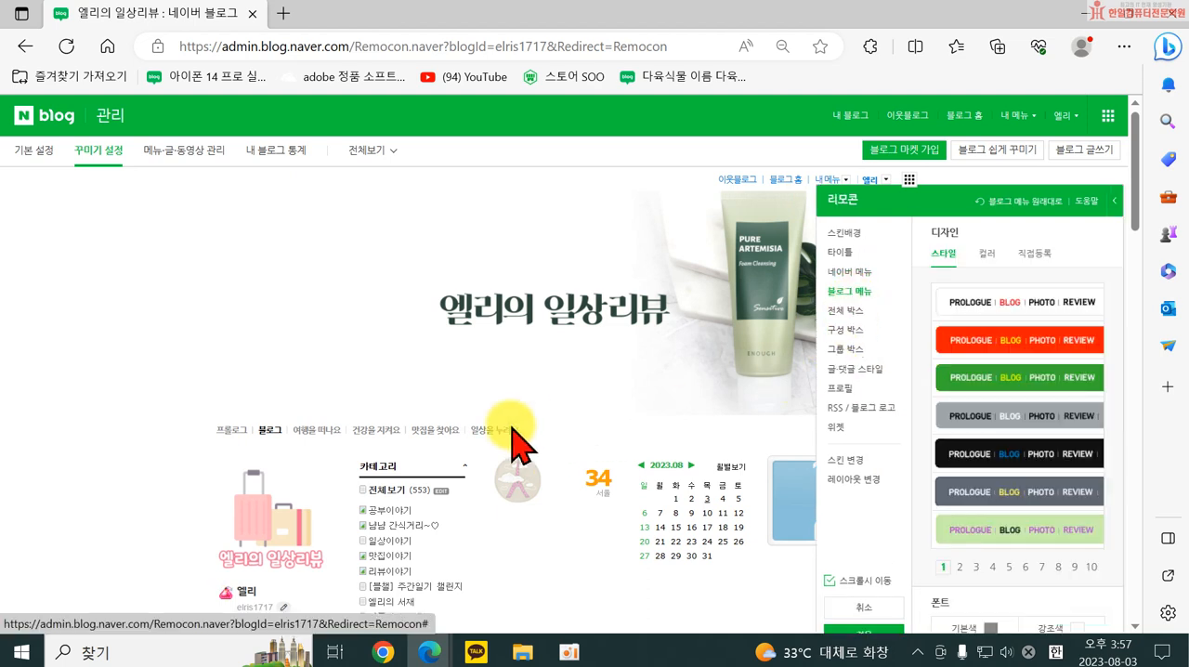
click(976, 307)
click(977, 336)
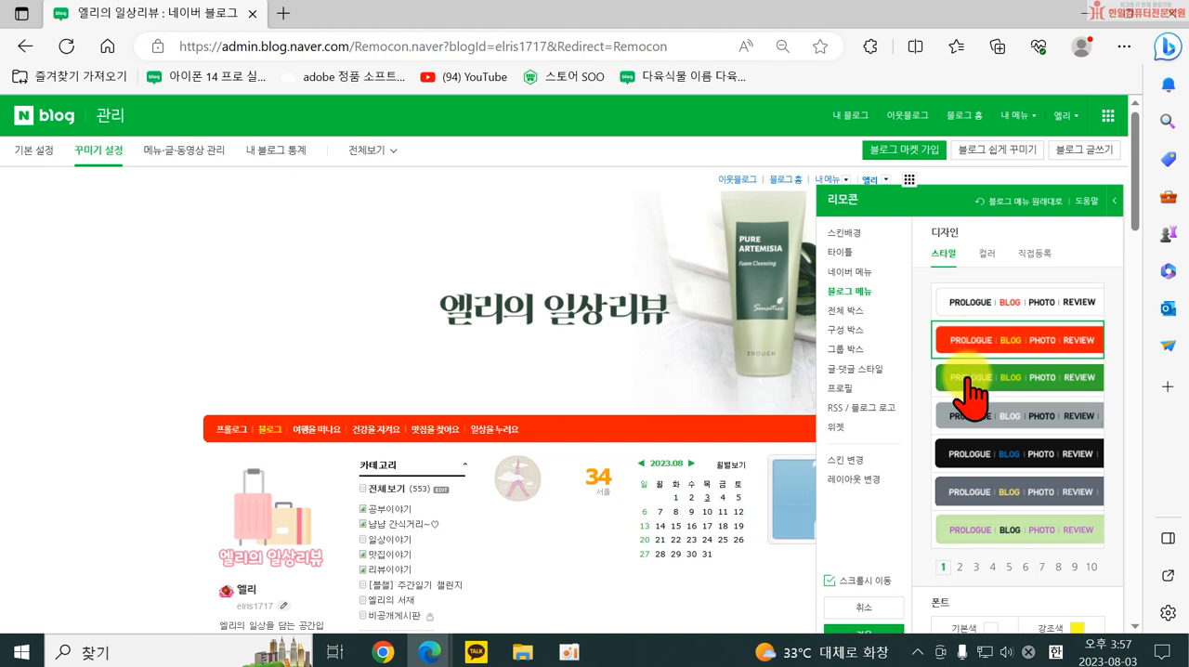
click(965, 379)
click(959, 567)
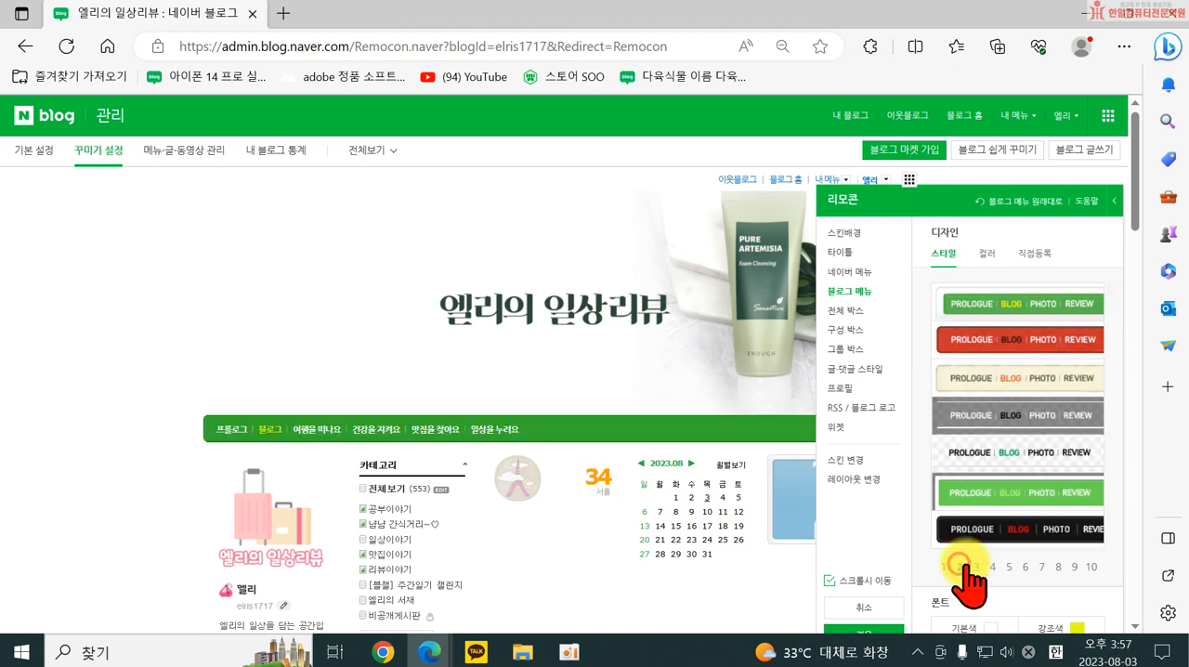
click(970, 453)
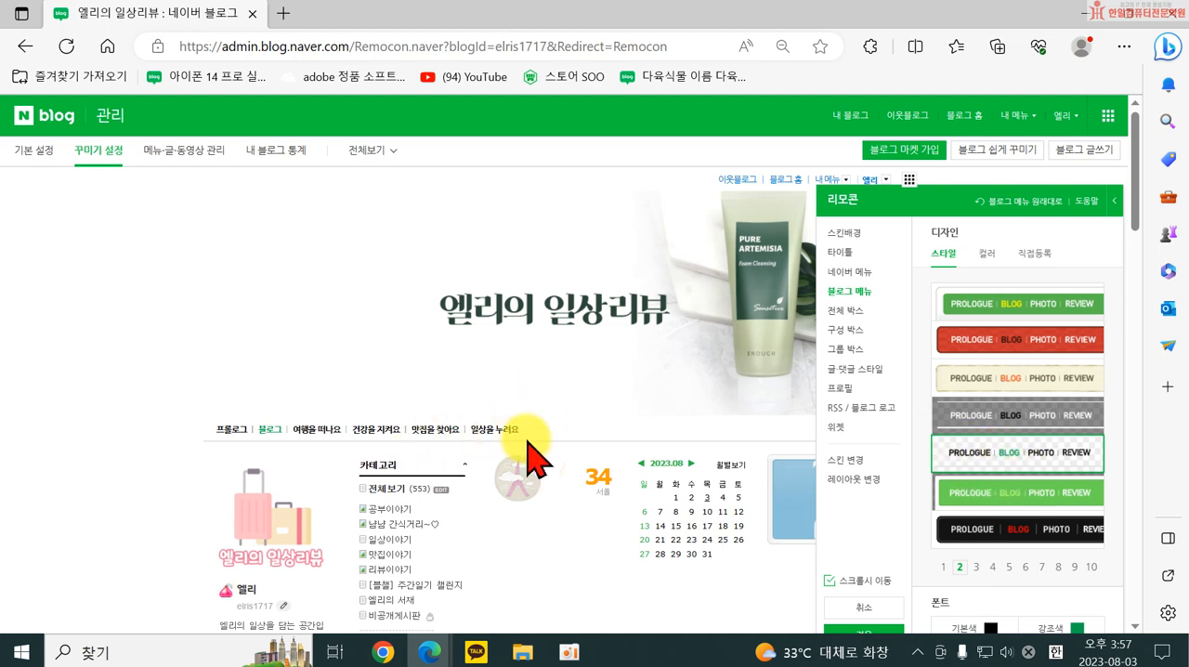
Set the 블로그 메뉴 font's 강조색 to blue, #0089d6.
click(991, 264)
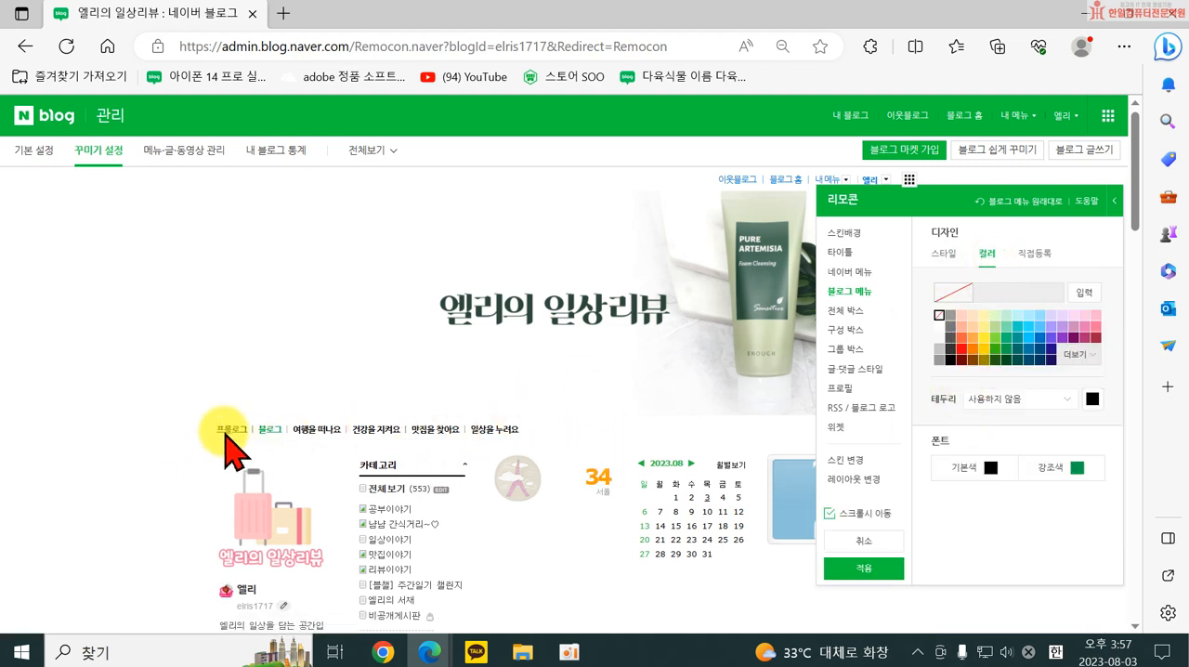
click(987, 482)
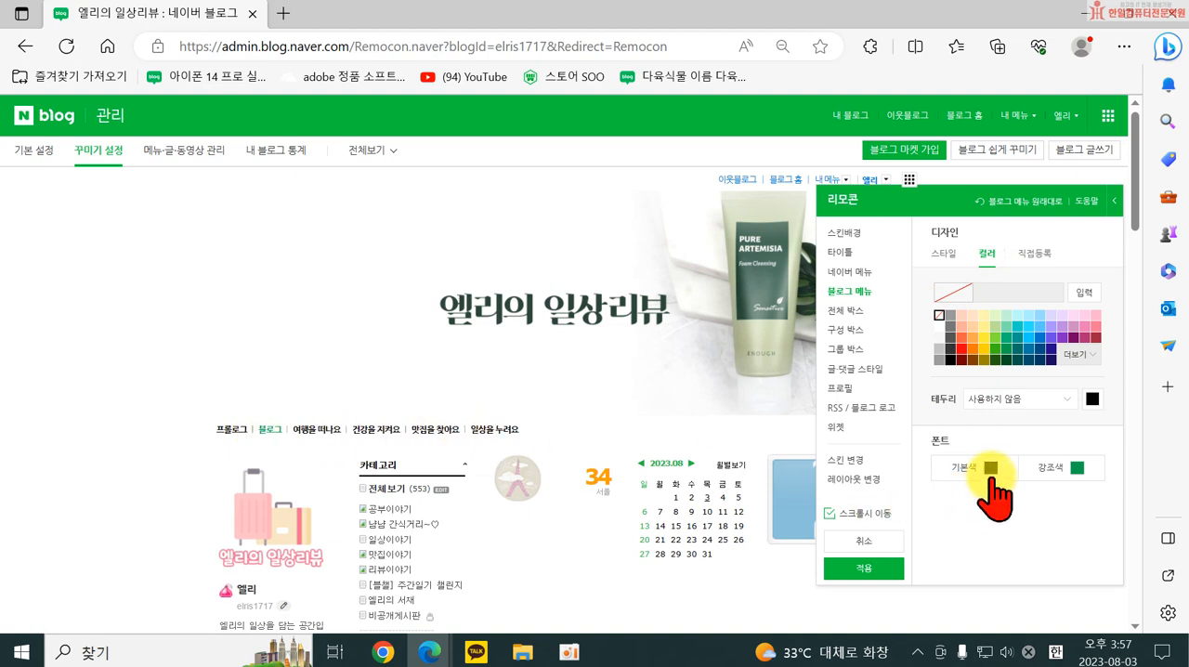
click(1068, 469)
click(1025, 438)
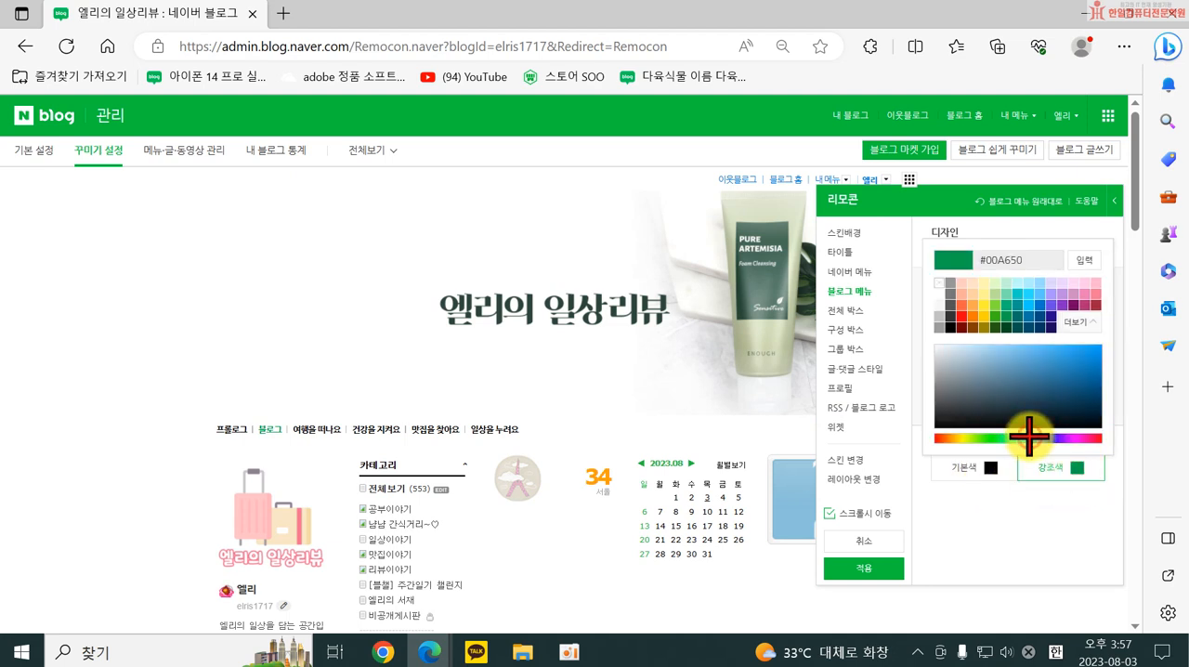
click(1059, 374)
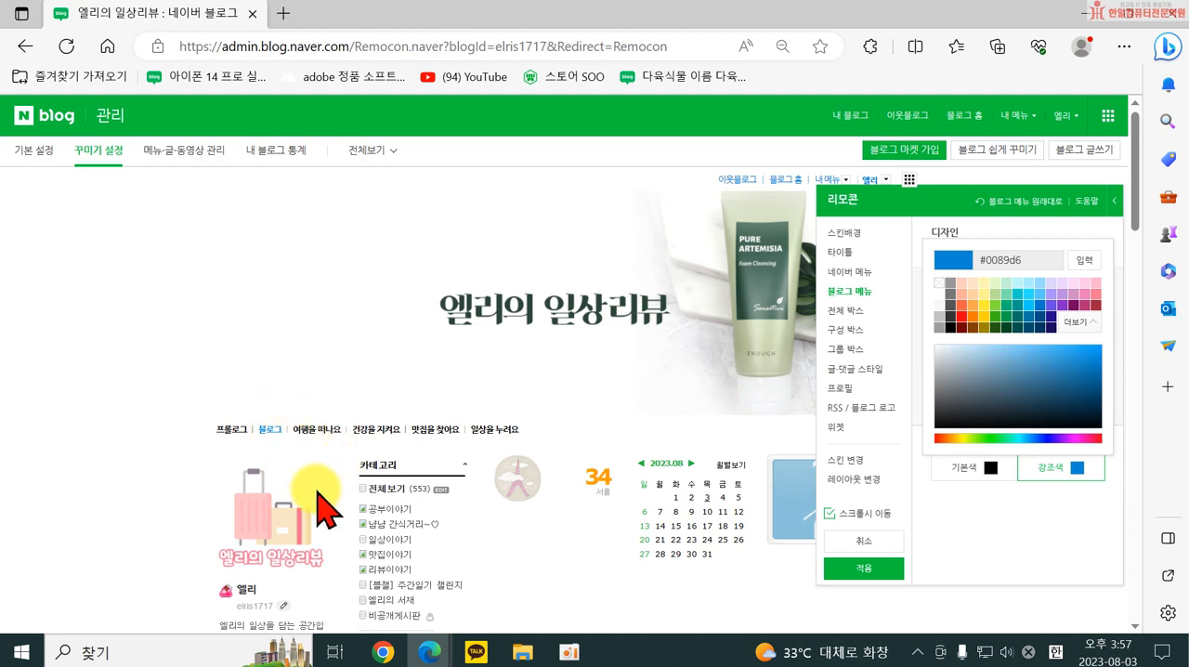
Give the 전체 박스 the first style, cream with a red border line, and check it down the page.
click(841, 312)
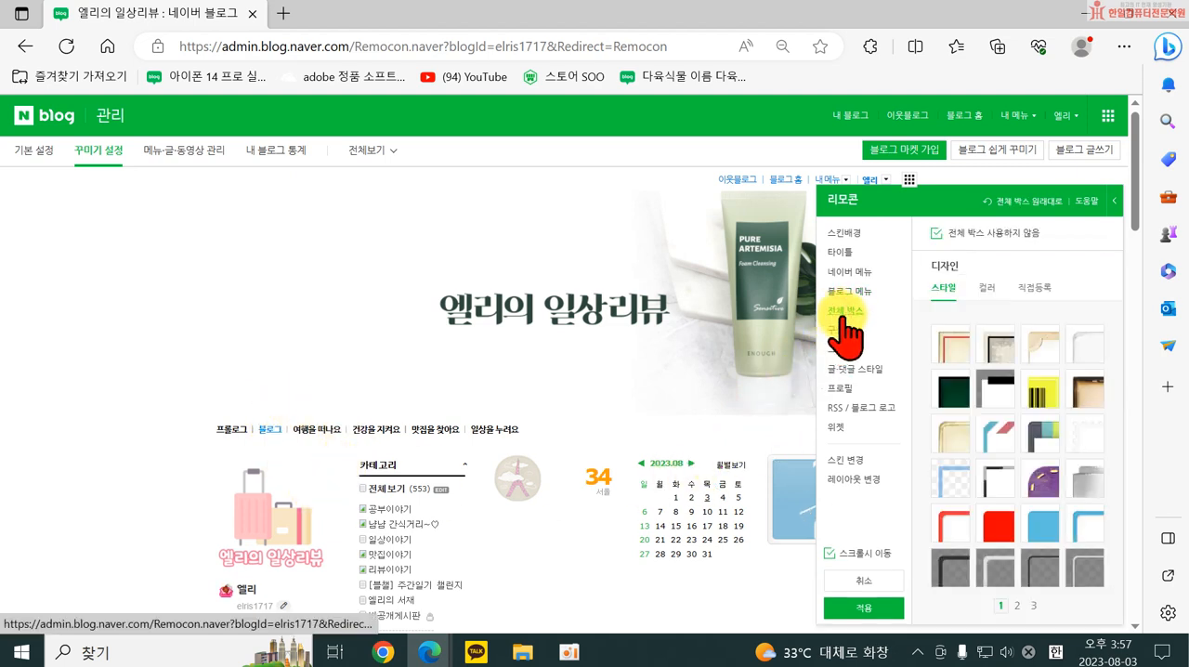
click(951, 346)
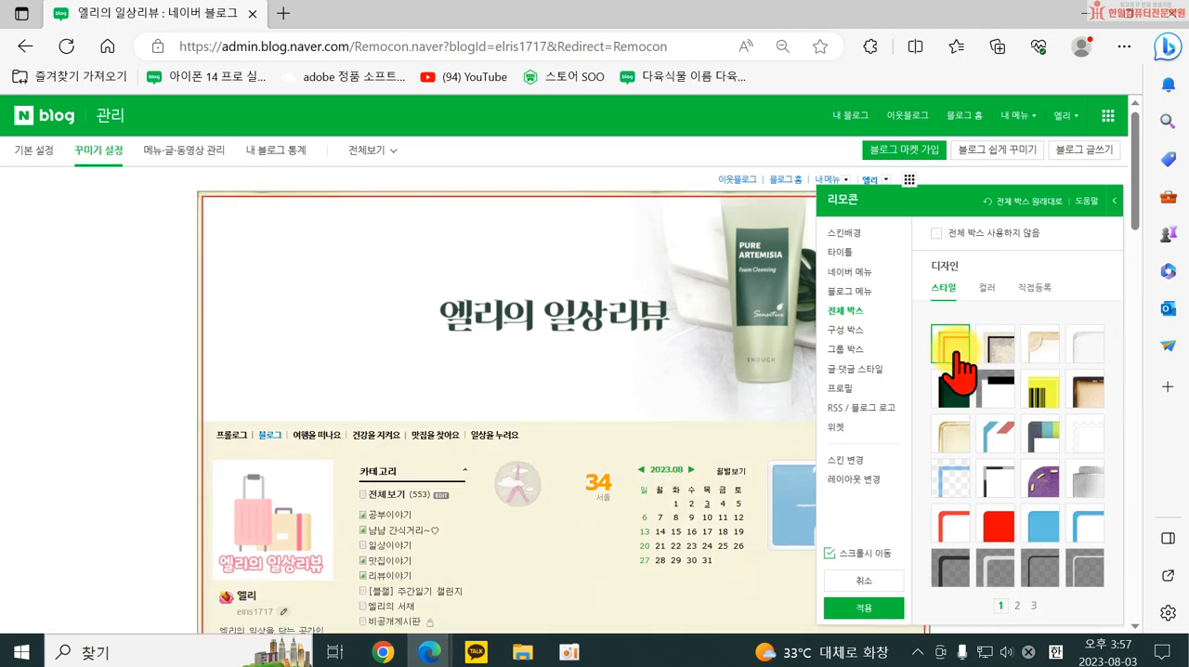
scroll(565, 398, down, 3)
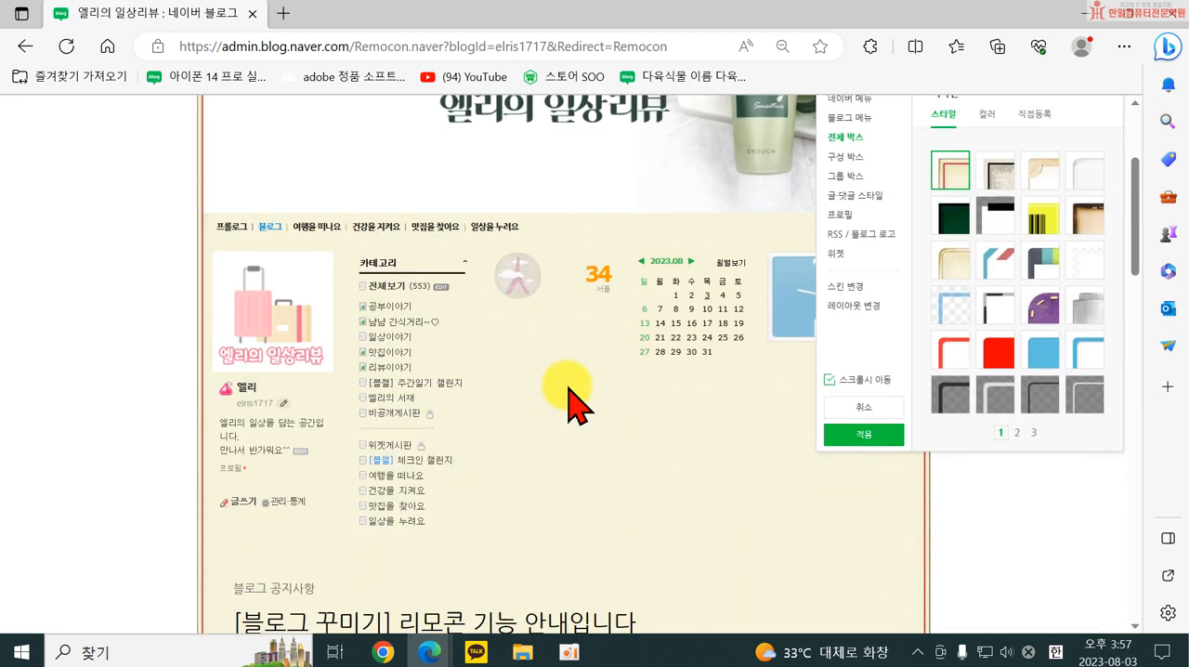
scroll(499, 398, up, 3)
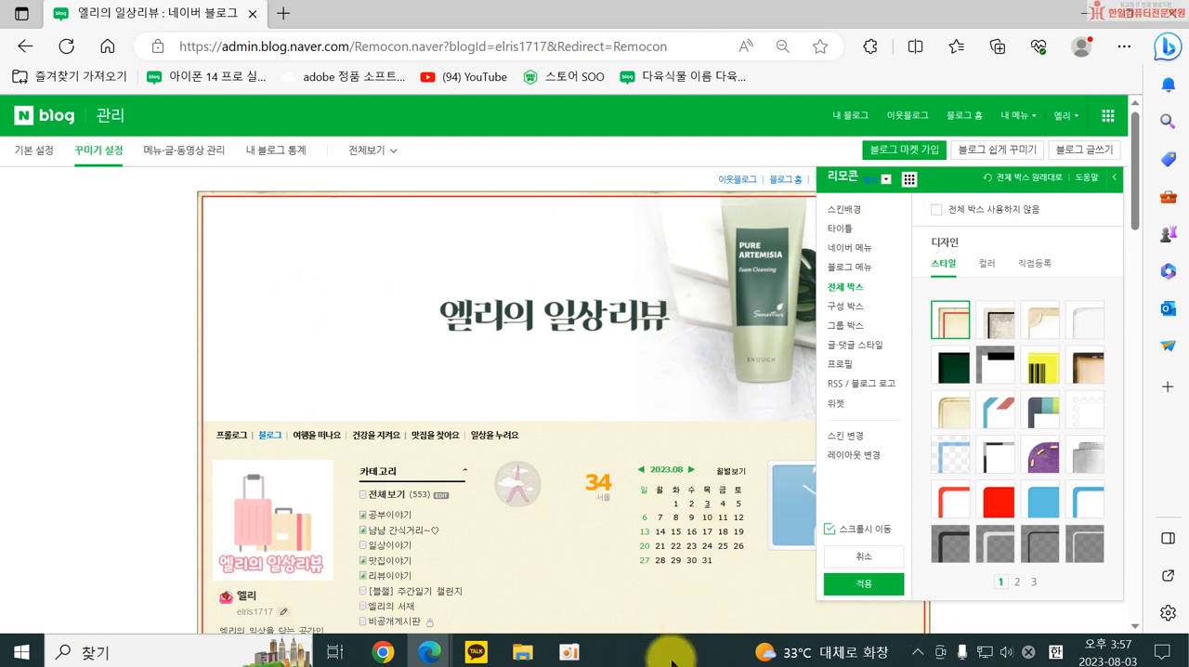
scroll(512, 563, down, 3)
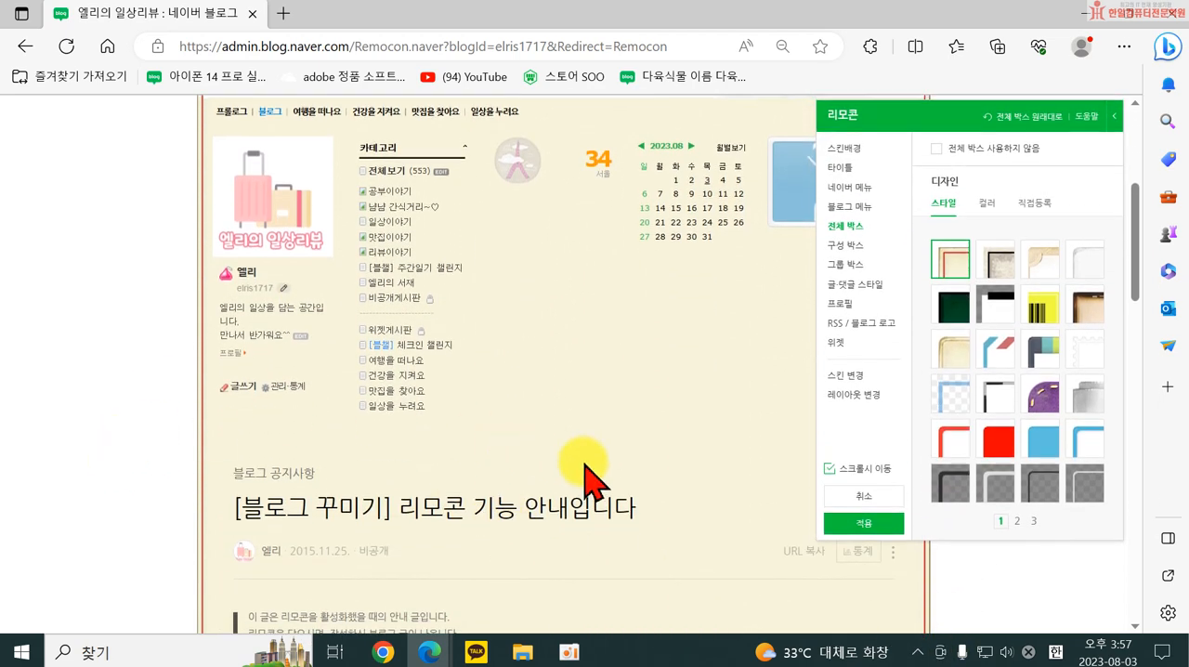
scroll(637, 499, down, 3)
scroll(639, 502, up, 4)
scroll(641, 509, up, 3)
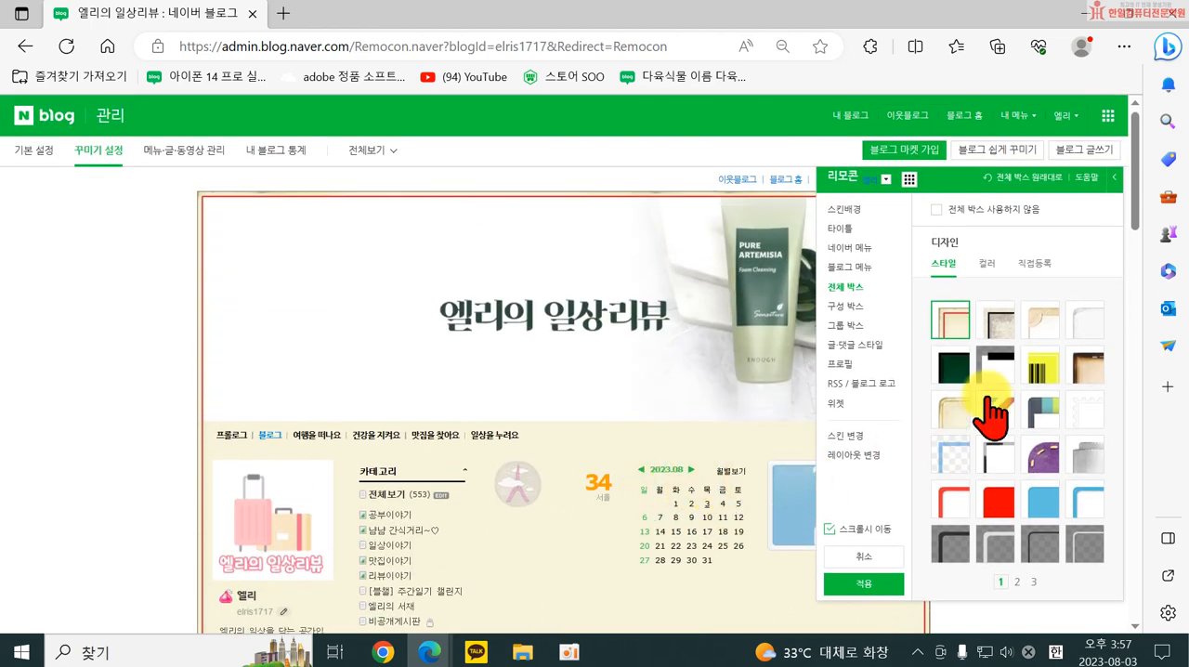
Turn off the 전체 박스 so the blog uses no overall box.
click(939, 214)
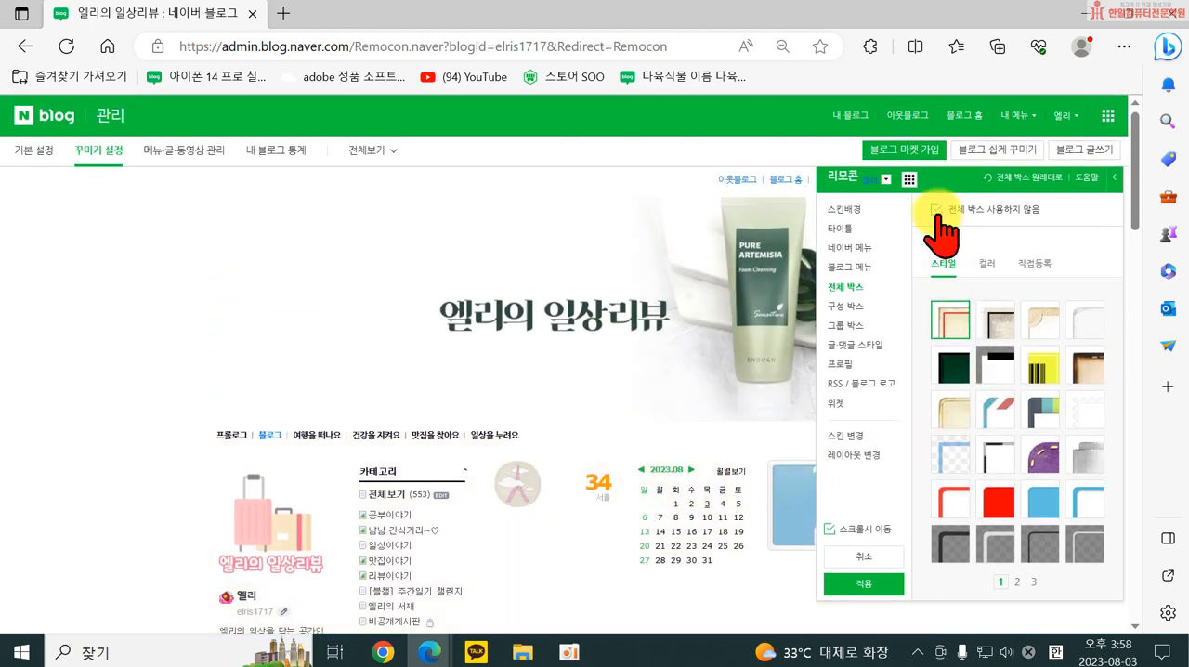
Try several first-page 구성 박스 styles, keep the transparent one with dark text, and set its 제목색 to #0078CB.
click(846, 305)
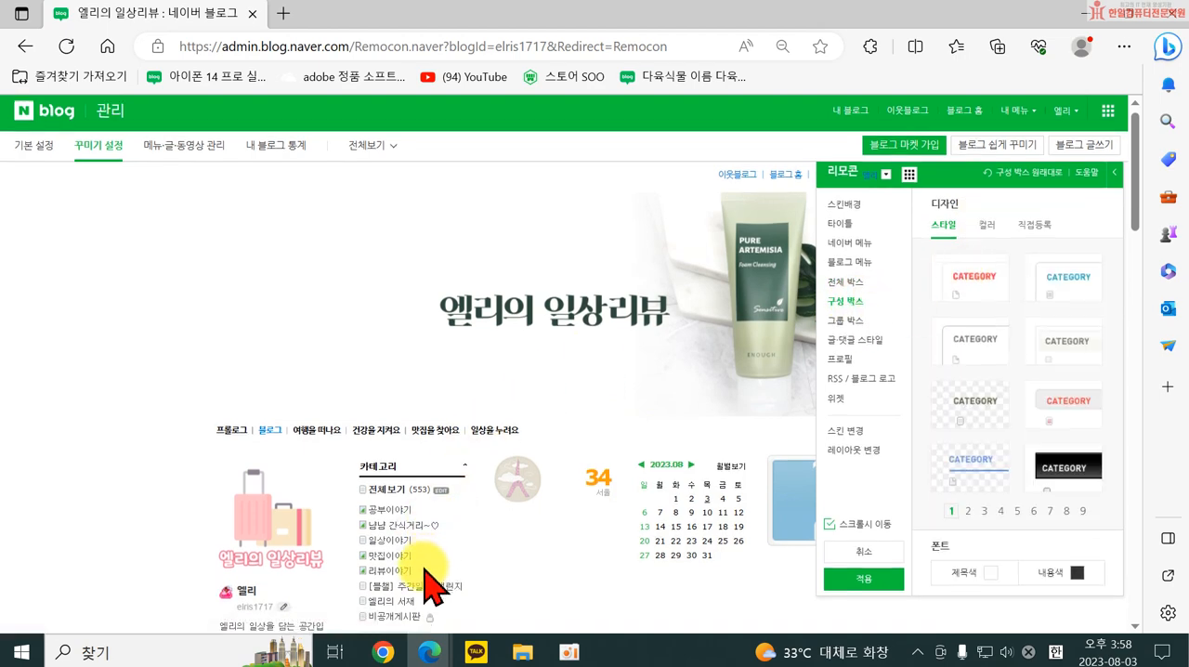
scroll(425, 492, down, 2)
click(1066, 237)
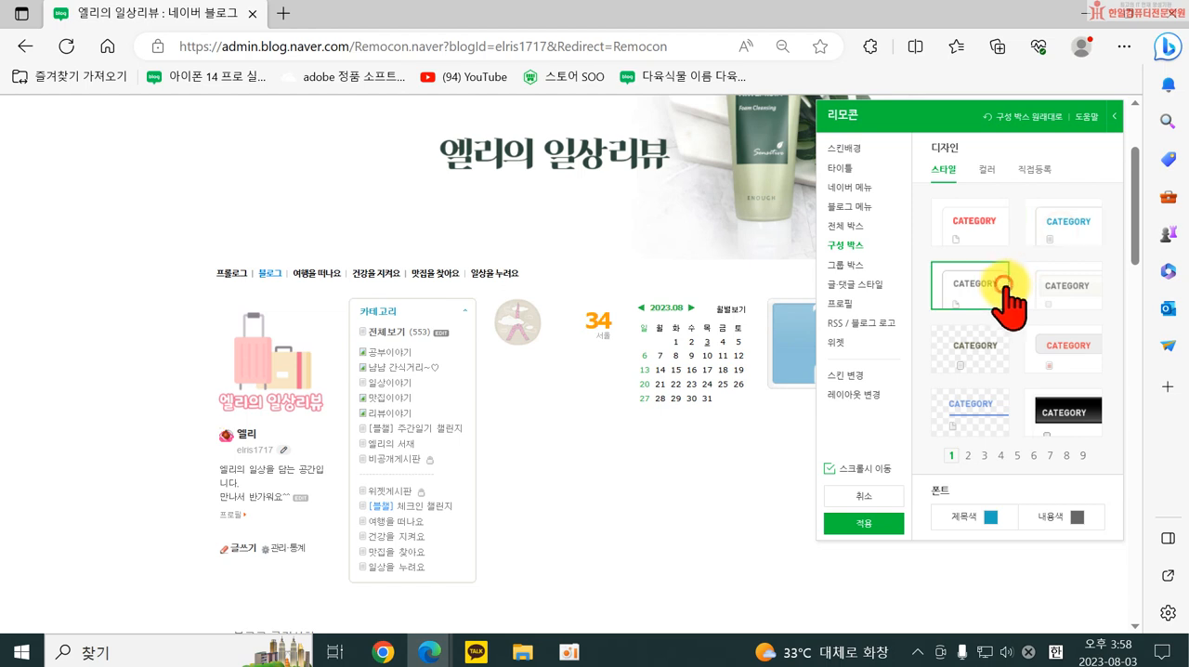
click(1044, 305)
click(970, 350)
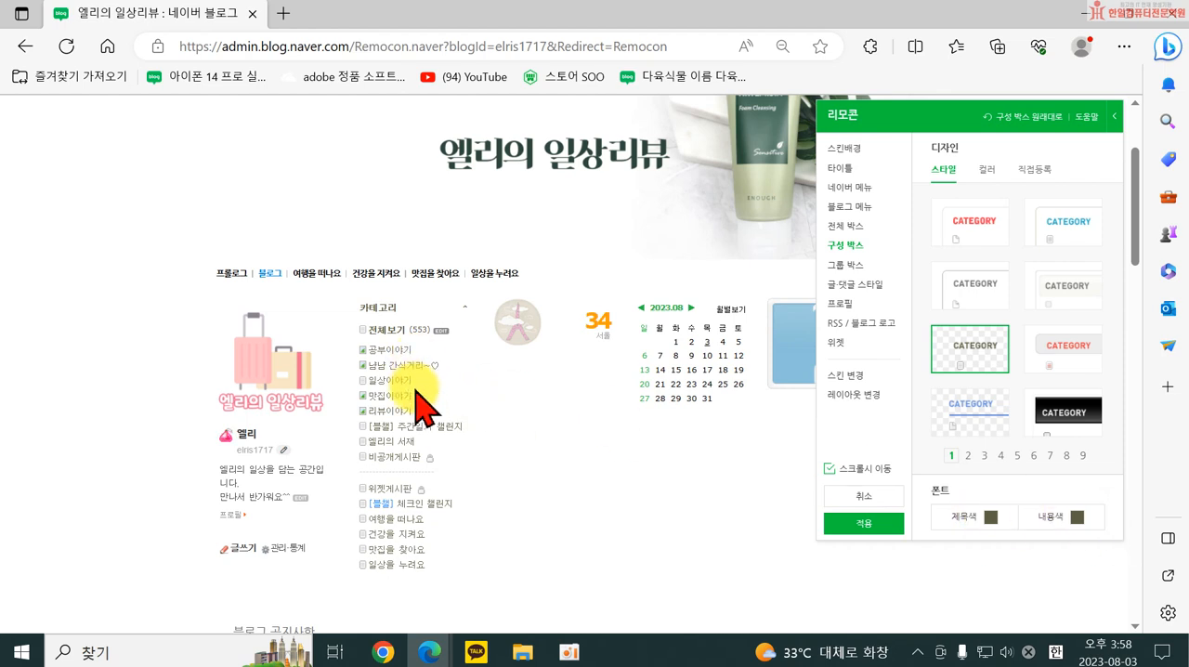
click(987, 518)
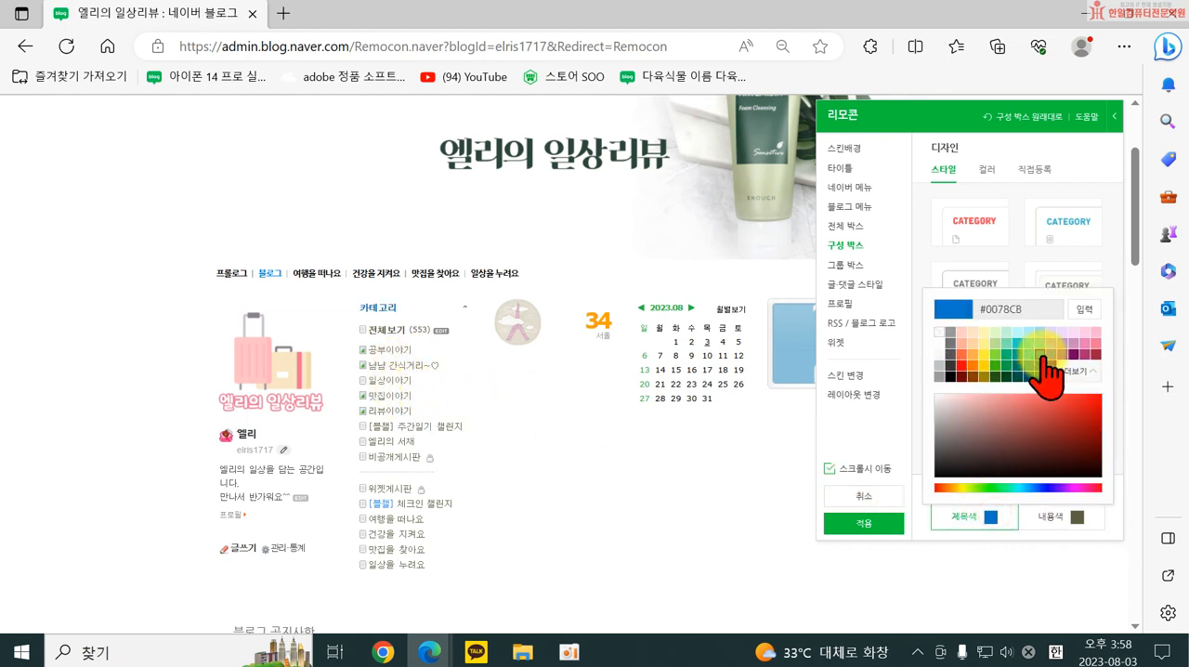
click(887, 424)
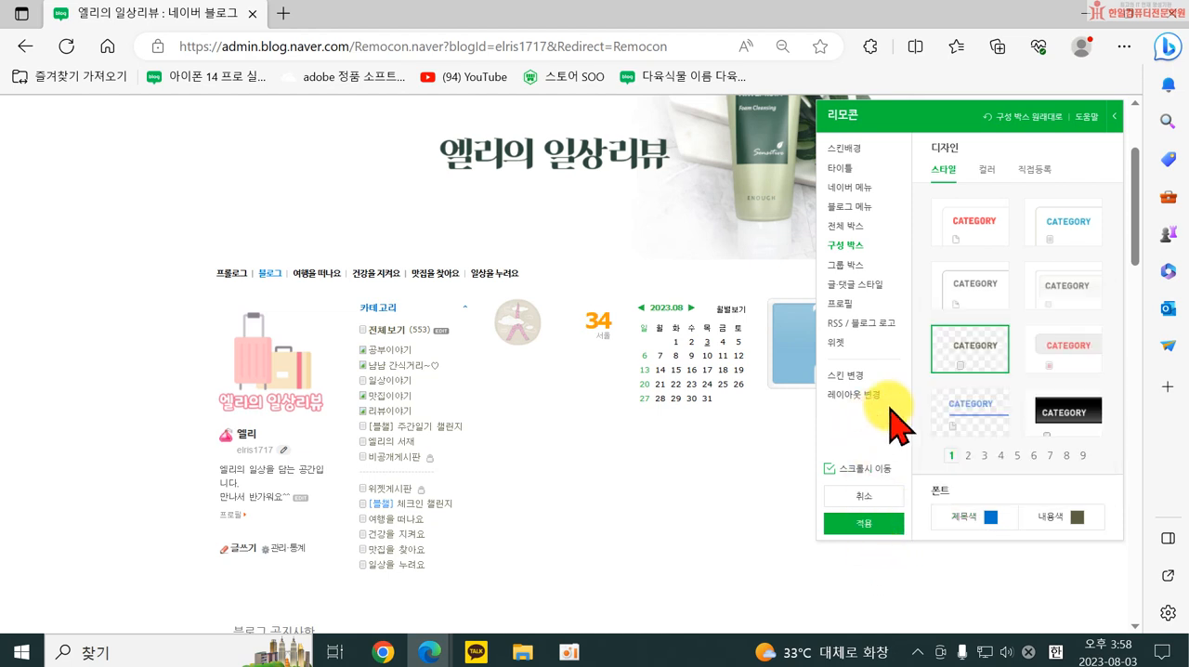
Try the 그룹 박스 colours #FFAD98 and #FFCDC0, and settle on the transparent no-colour option.
click(853, 265)
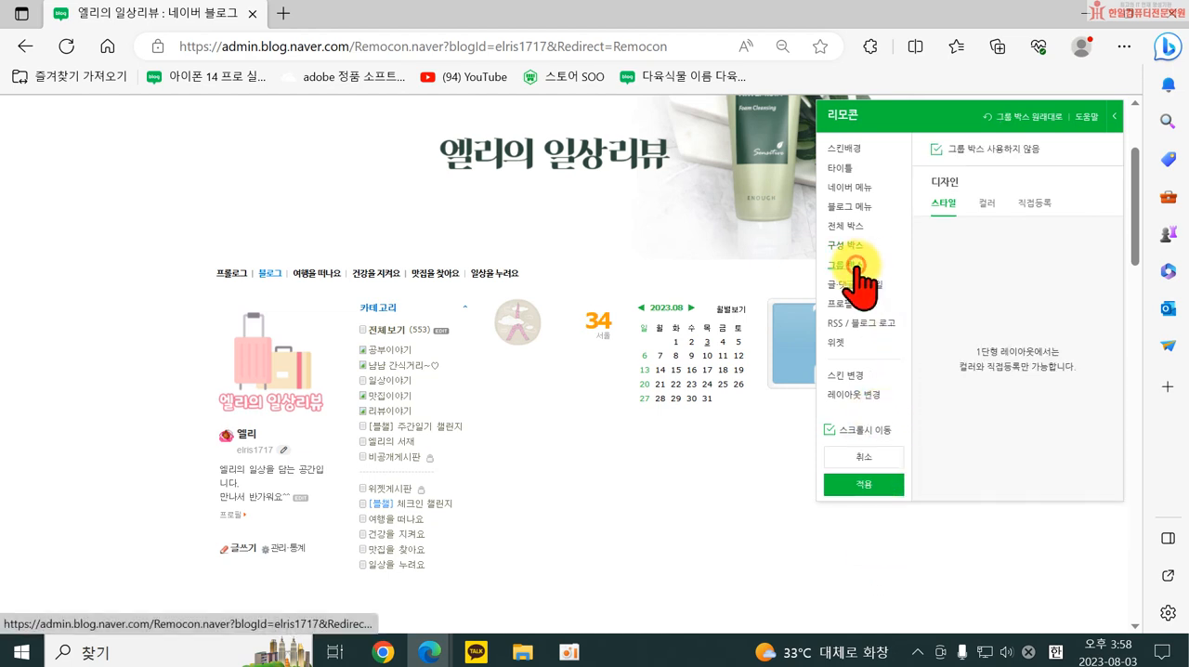
click(985, 204)
click(962, 276)
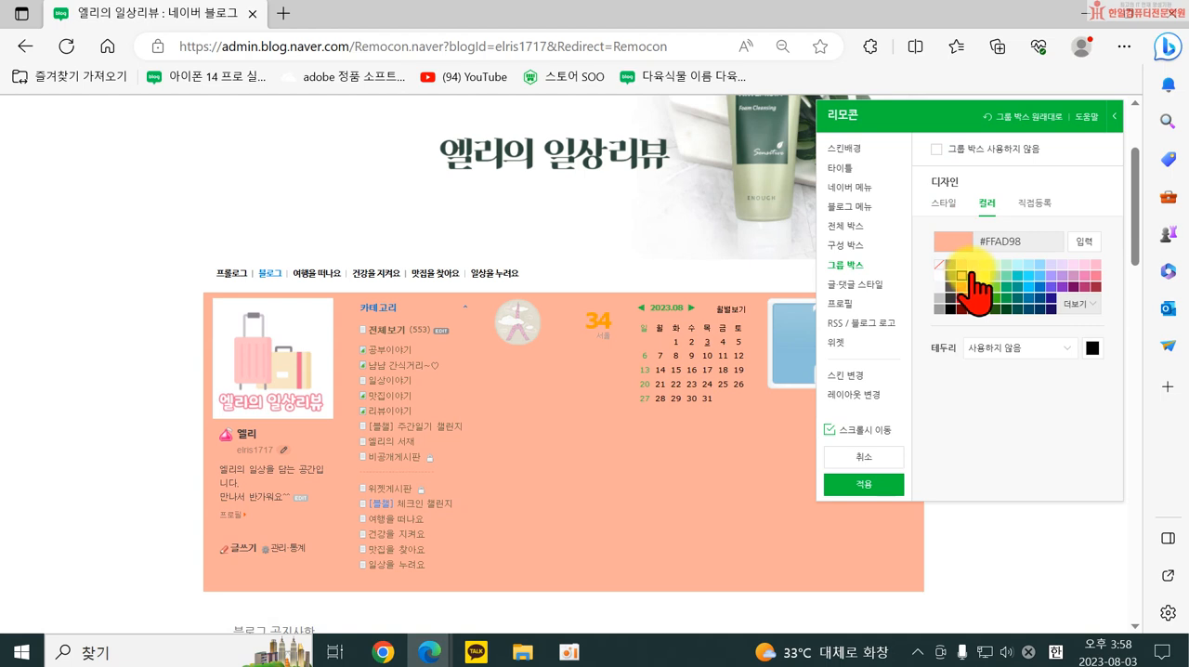
click(961, 264)
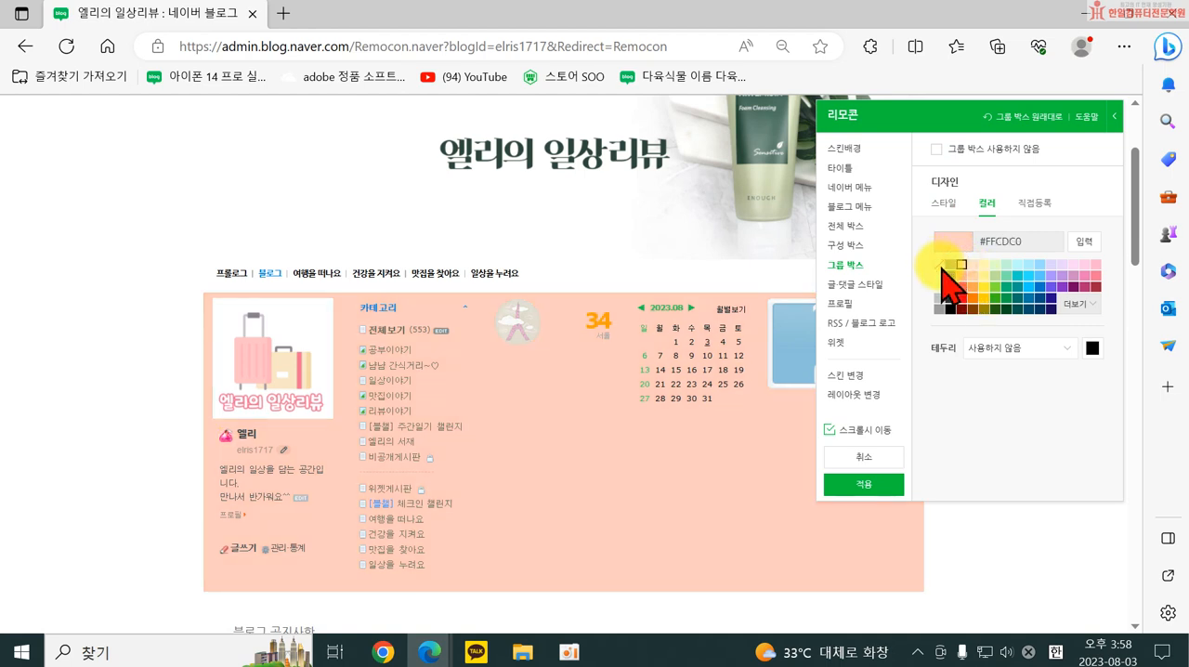
click(941, 266)
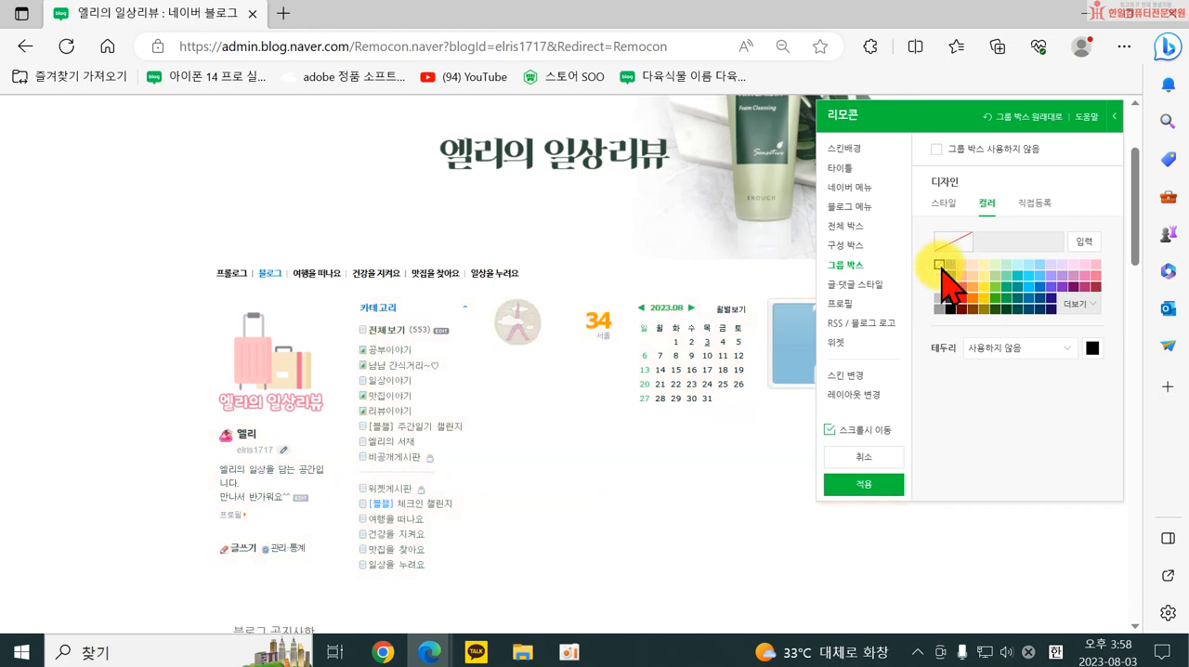
Set the 글·댓글 스타일 font's 제목색 to #0078CB and look at the available 댓글 스타일 options.
click(851, 286)
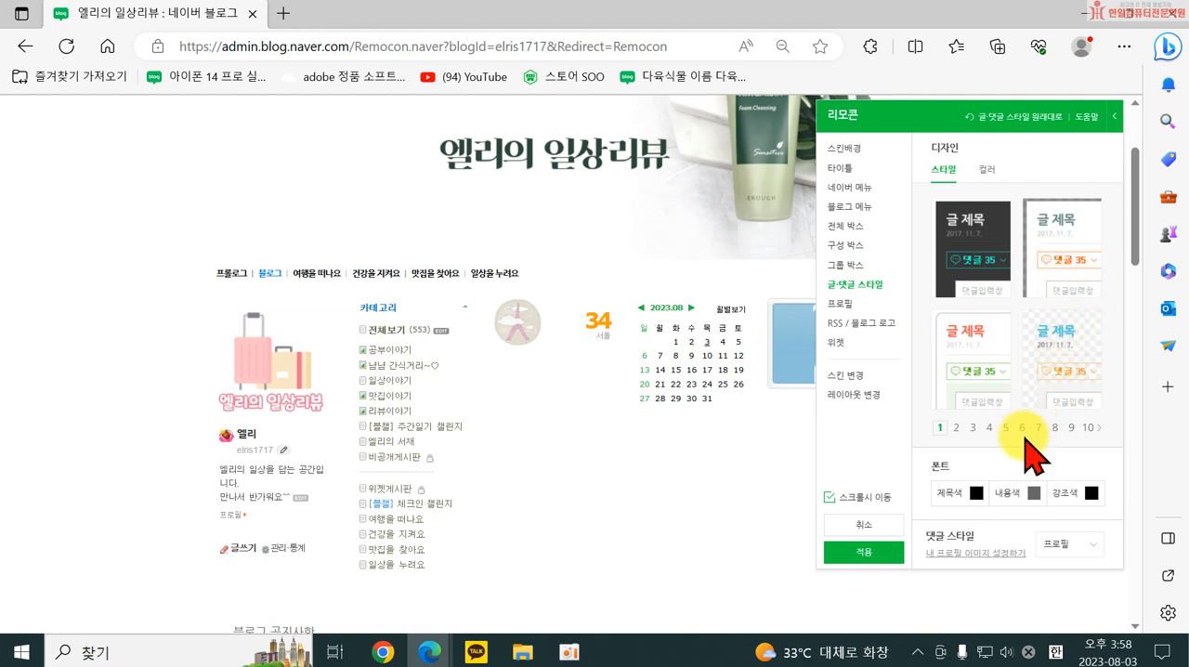
click(975, 494)
click(1040, 330)
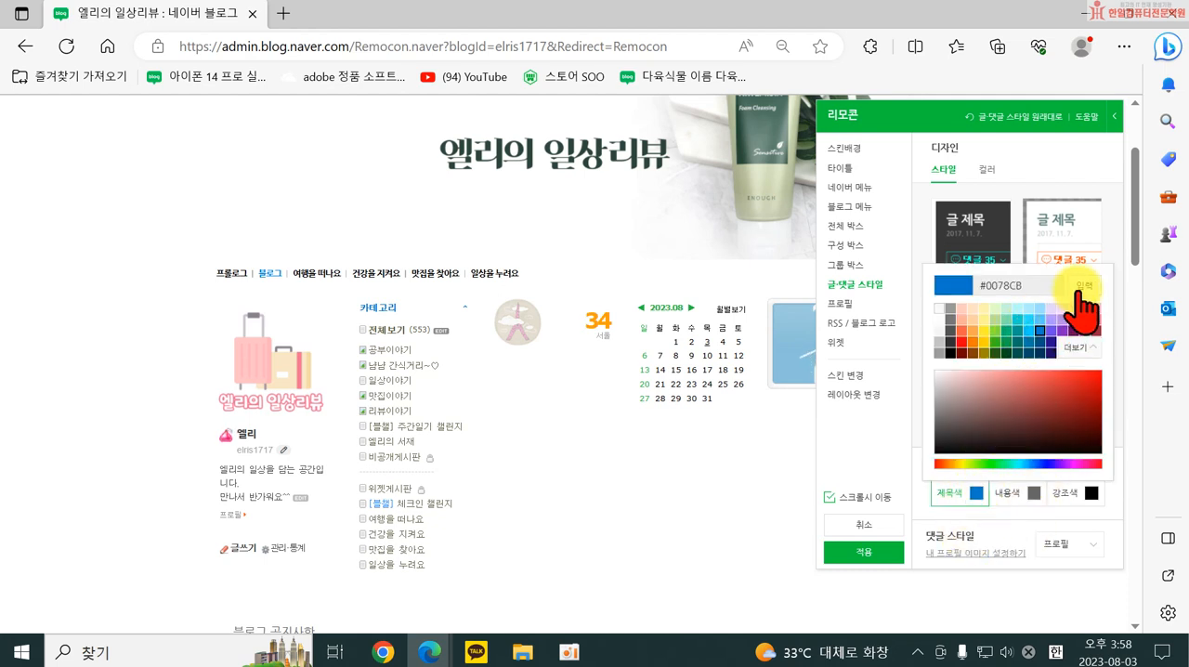
click(1038, 523)
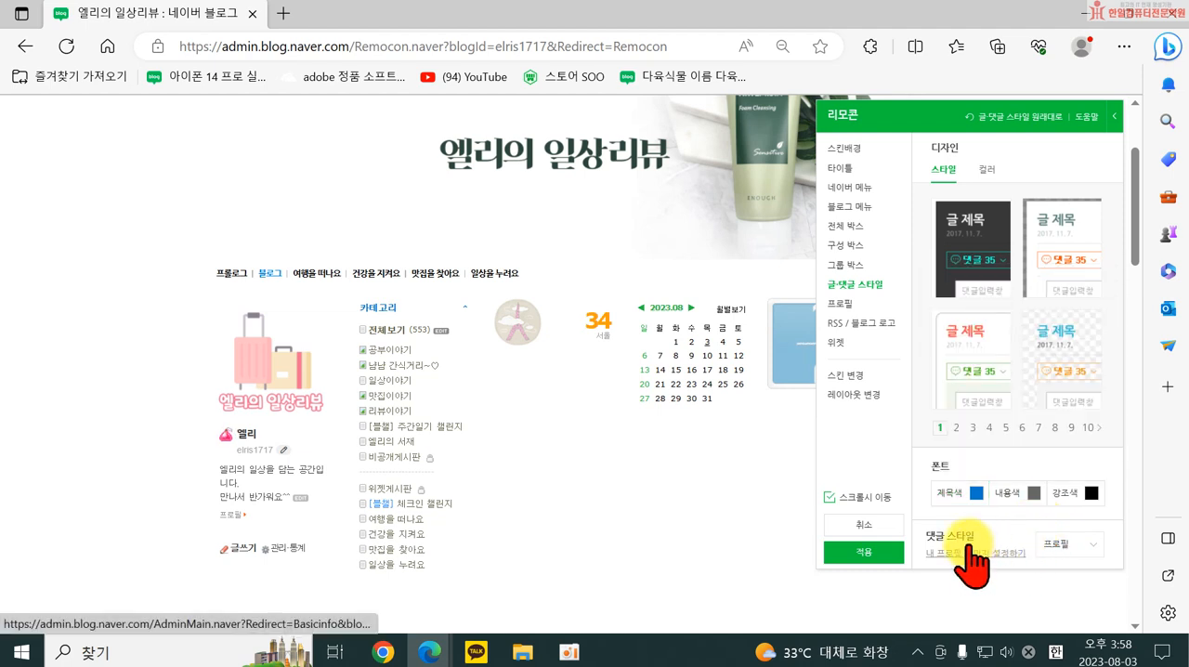
click(1061, 548)
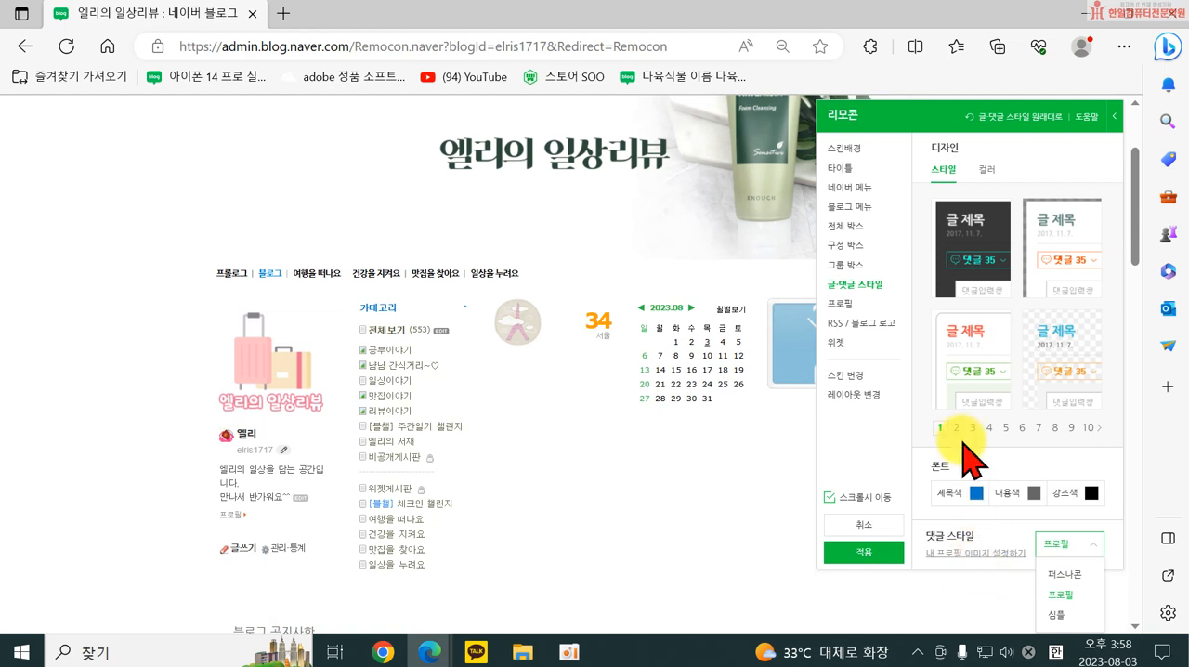
Try two bordered 프로필 styles and settle on a plain white background colour, #FFFFFF.
click(841, 303)
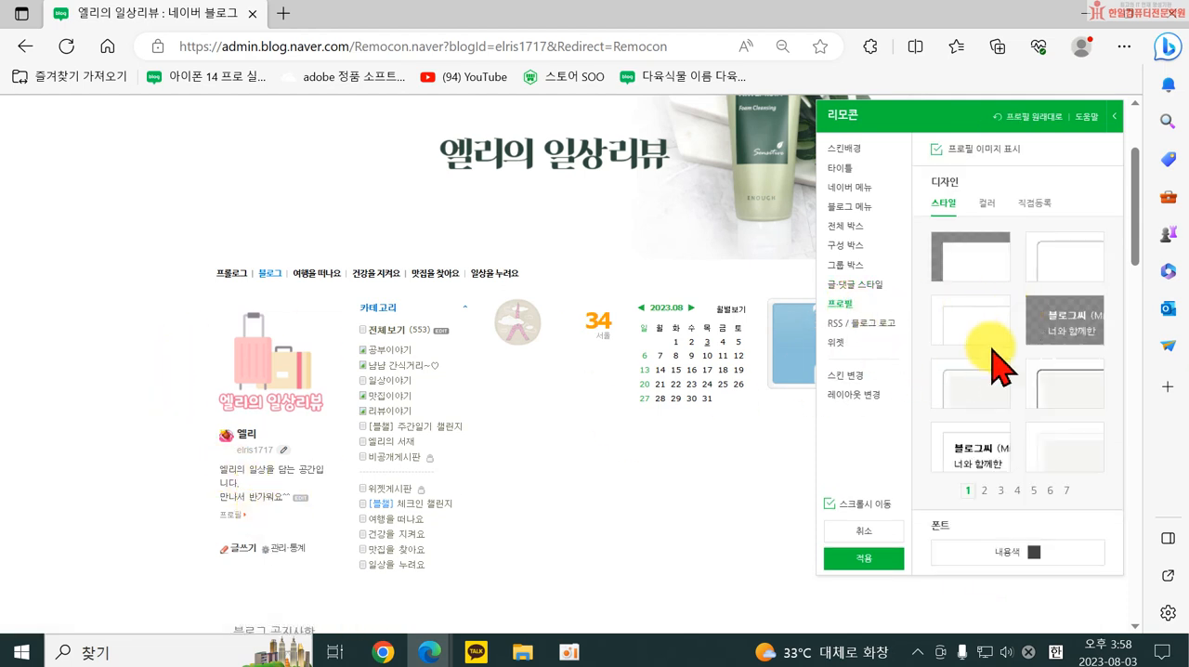
click(1050, 258)
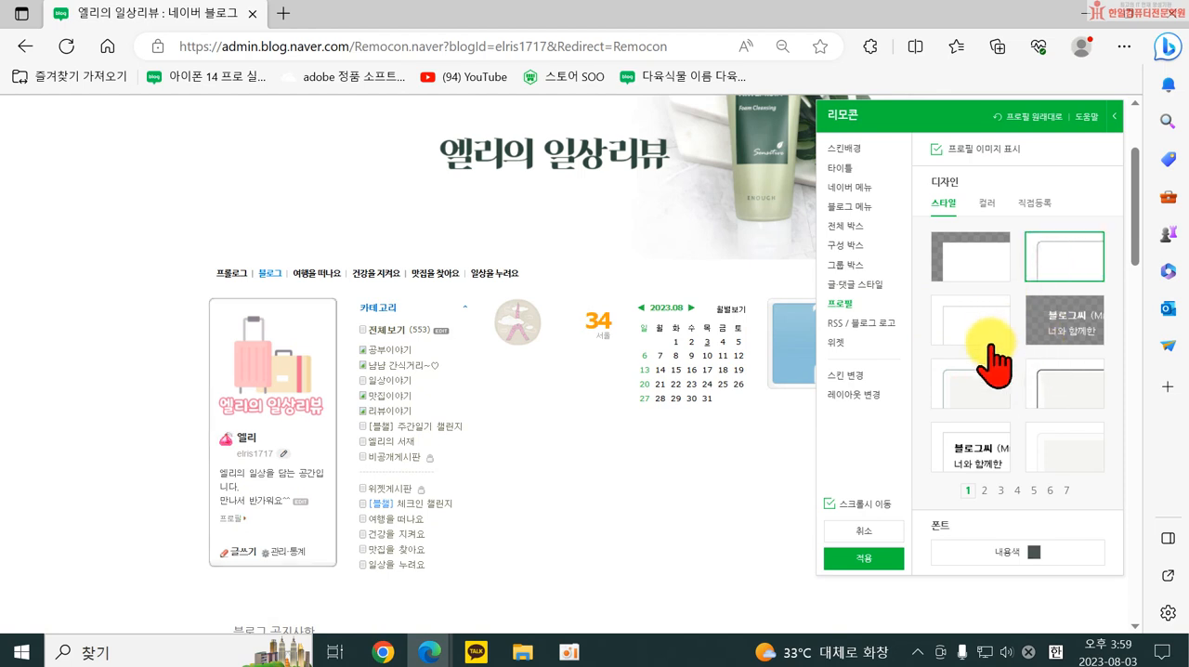
click(980, 391)
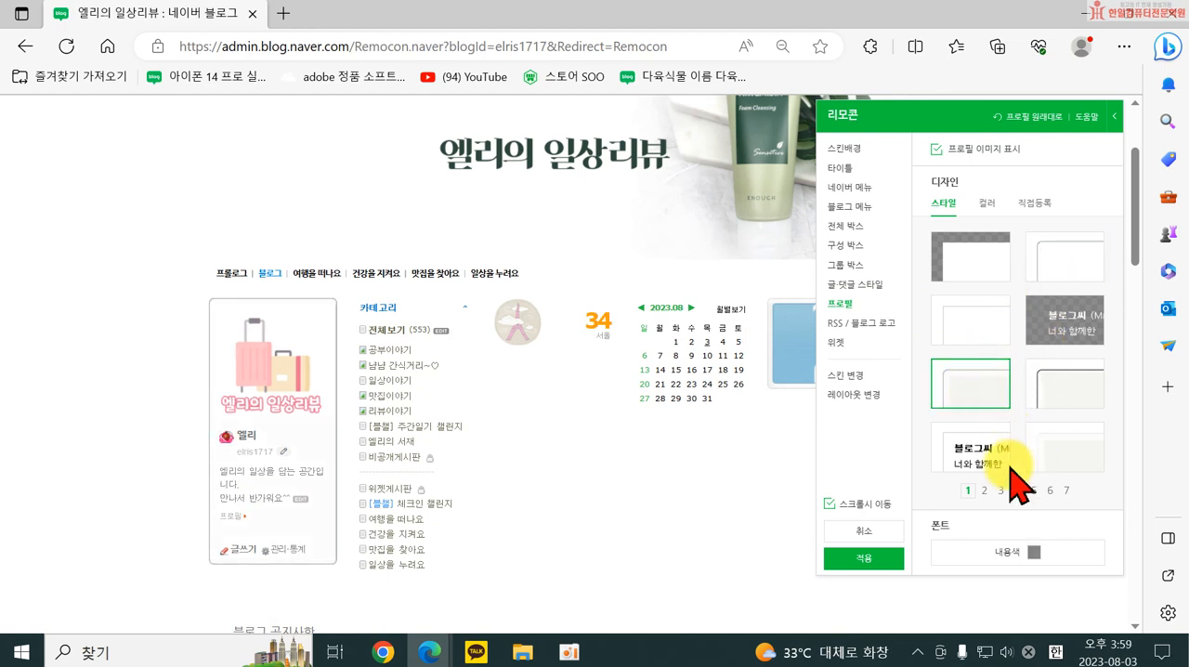
click(986, 204)
click(944, 271)
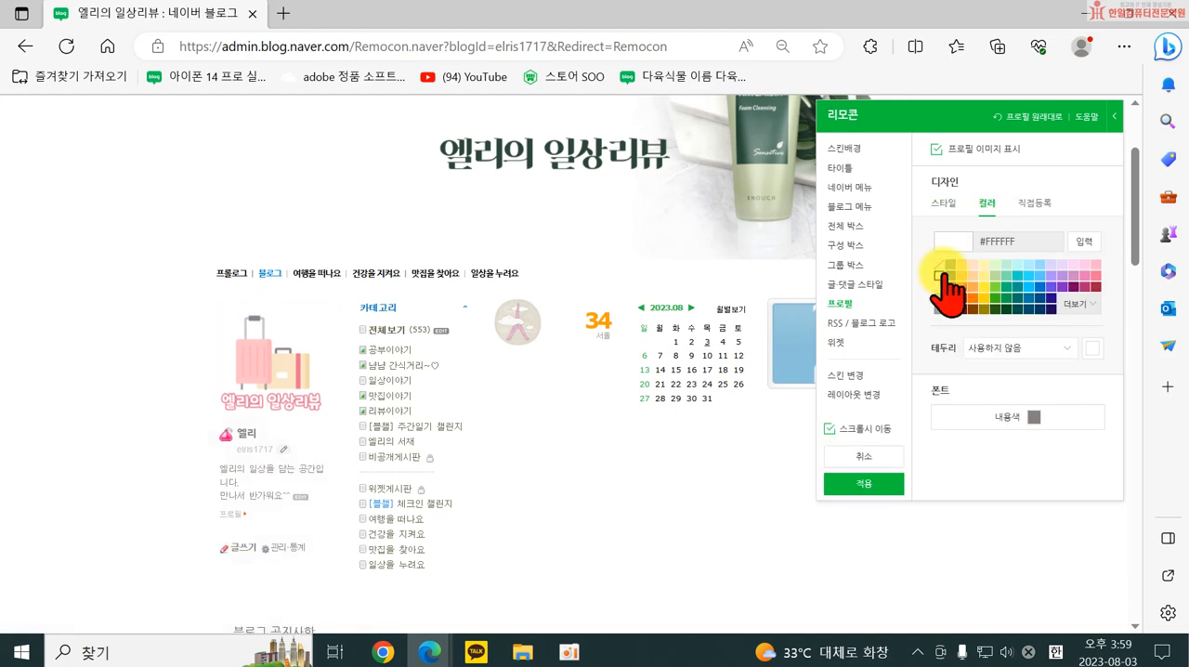
Try the four first-page RSS designs and keep the first one, with two small orange icons.
click(855, 323)
scroll(530, 520, down, 15)
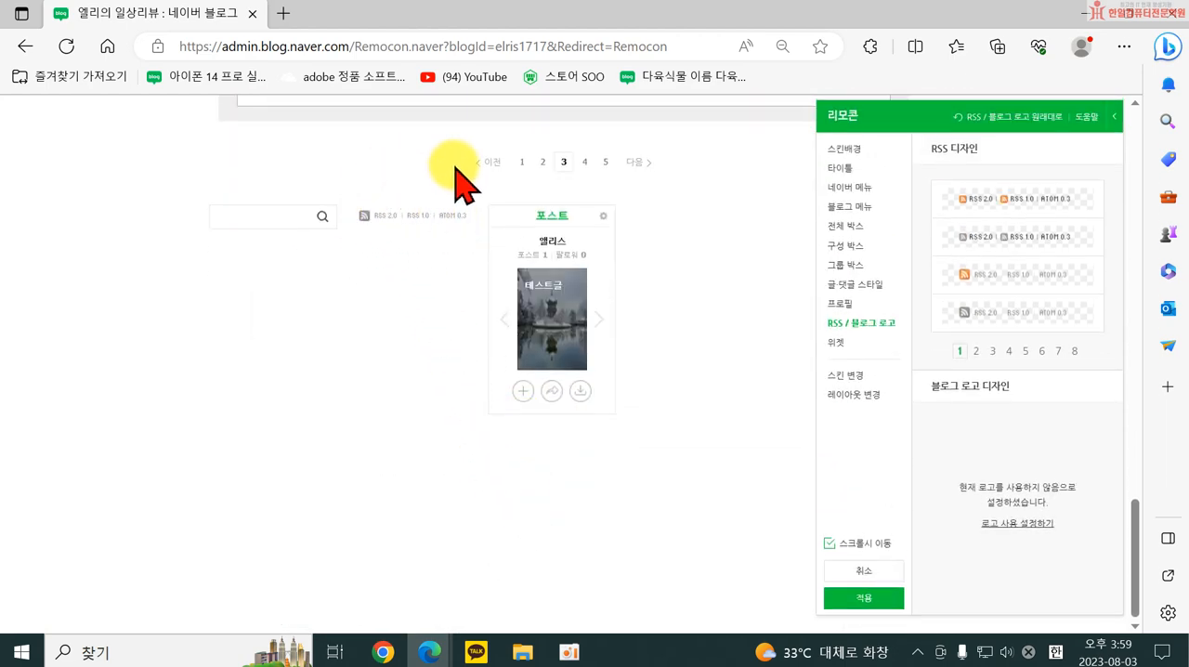
click(1013, 204)
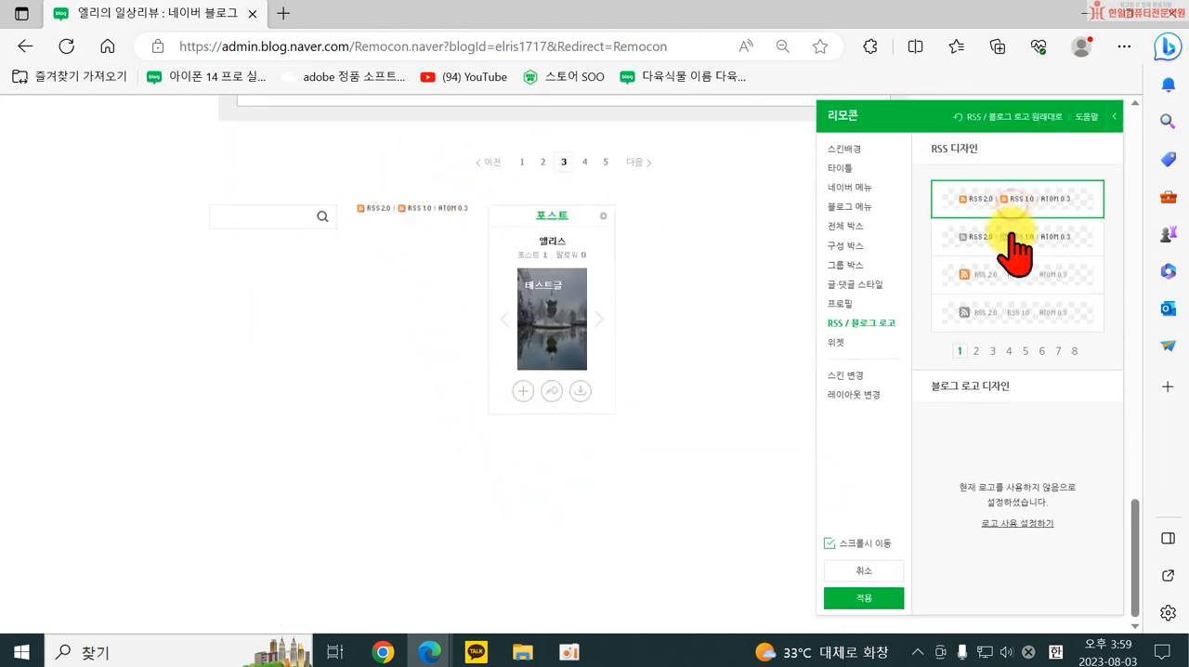
click(1015, 238)
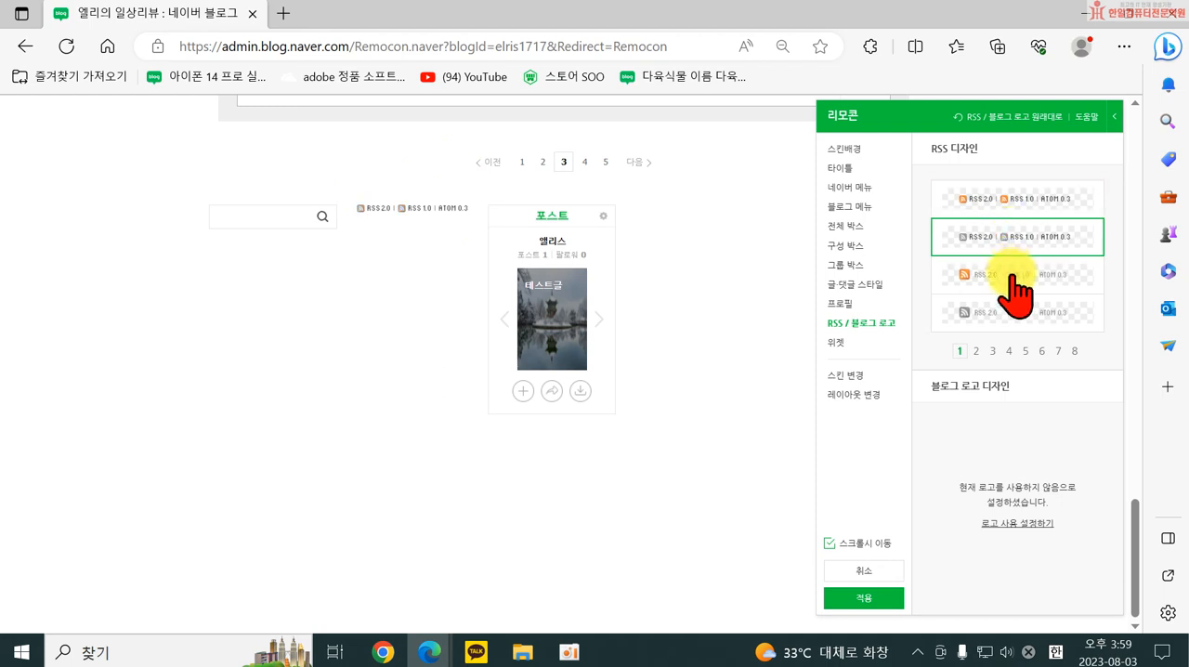
click(1015, 276)
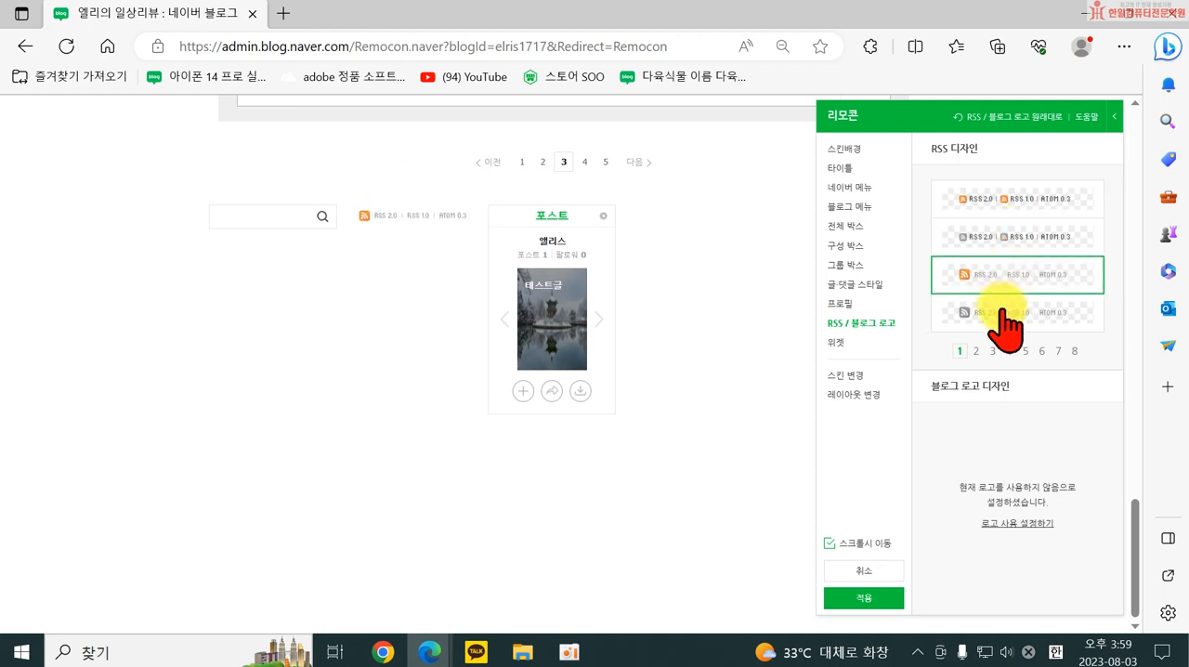
click(1006, 321)
click(999, 204)
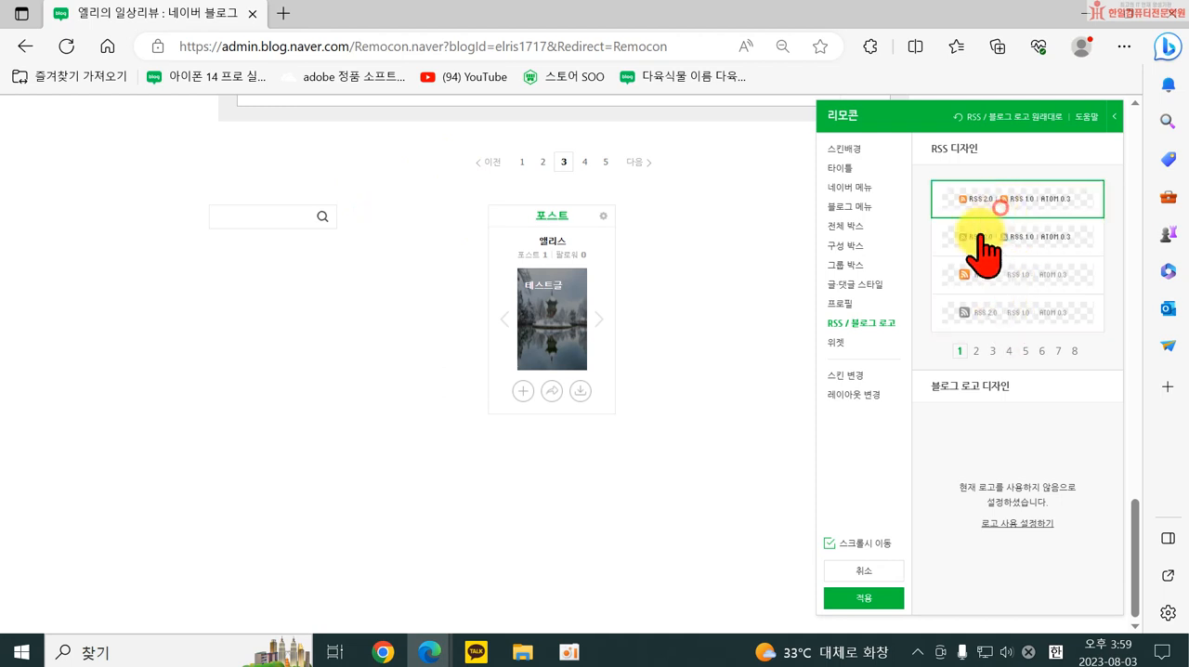
Try several 날씨 widget designs and choose the third-page one with the word SUNNY on a red band.
click(834, 344)
scroll(650, 381, up, 15)
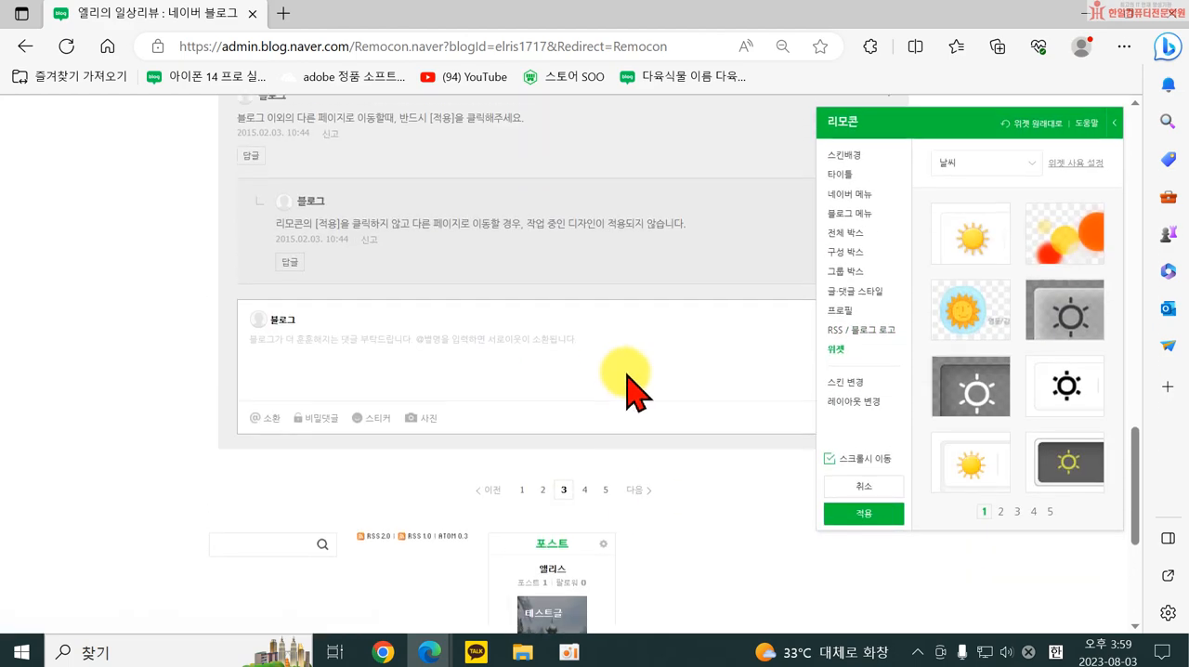
scroll(688, 380, down, 1)
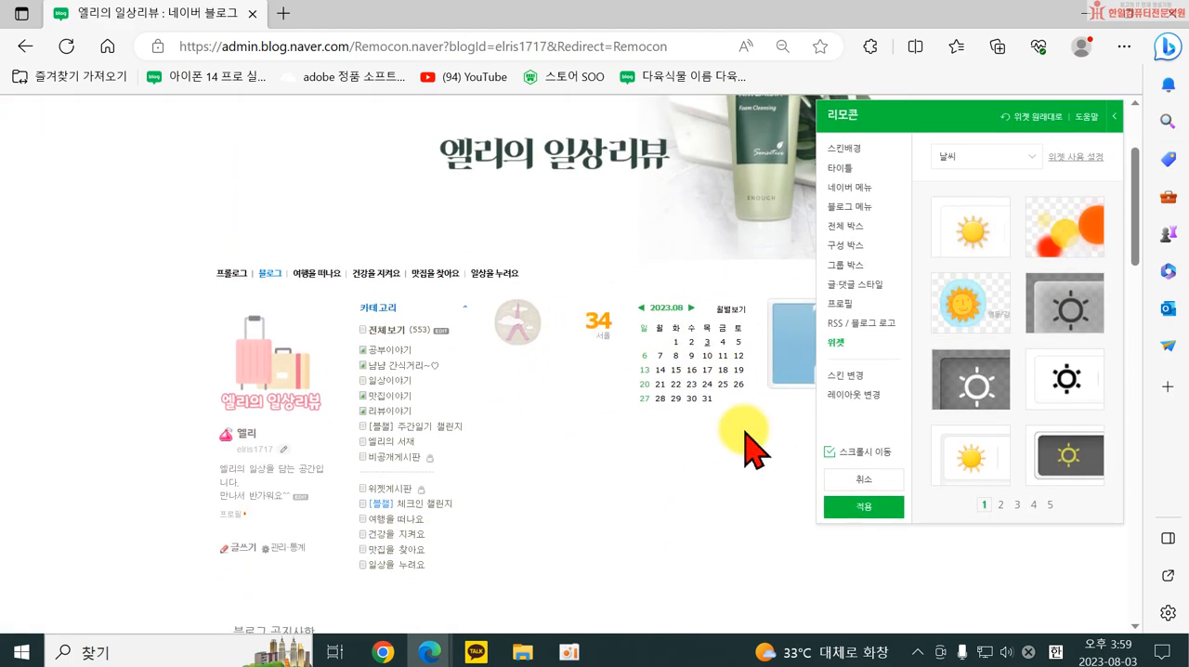
click(1017, 167)
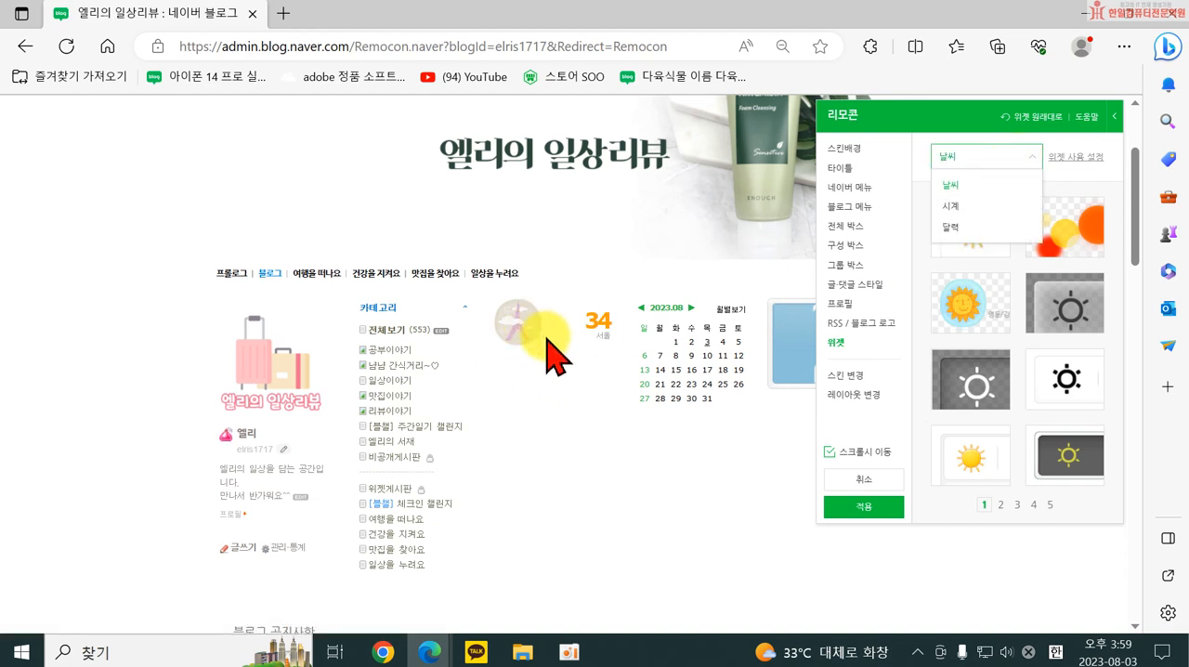
click(966, 474)
click(999, 503)
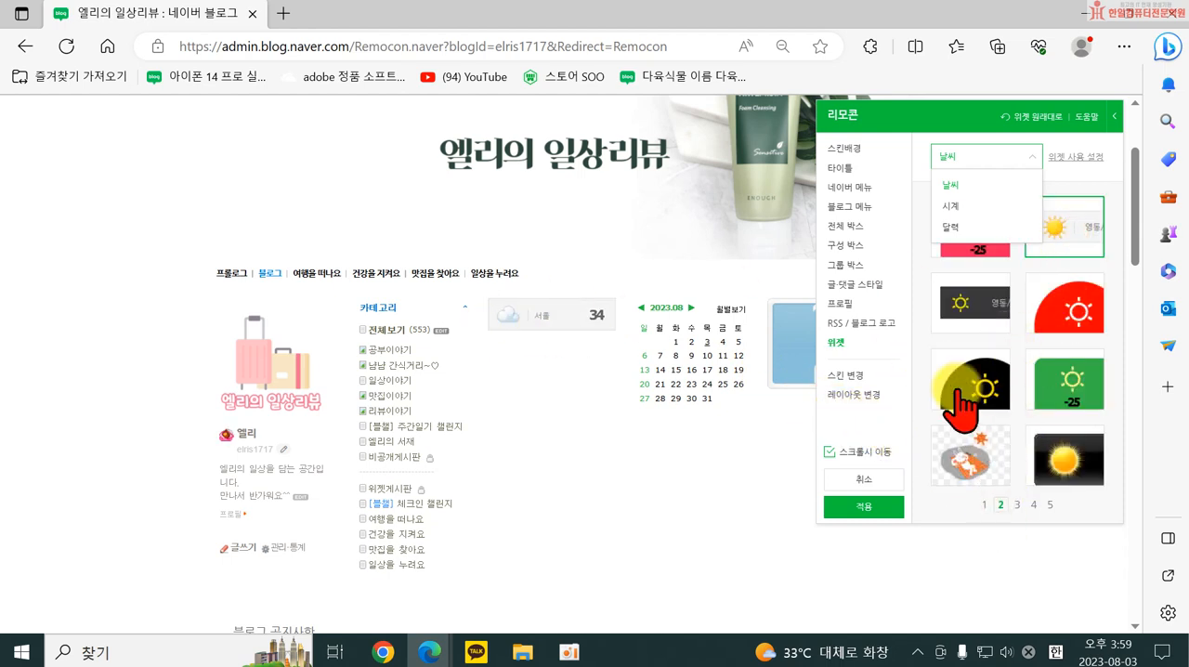
click(1062, 469)
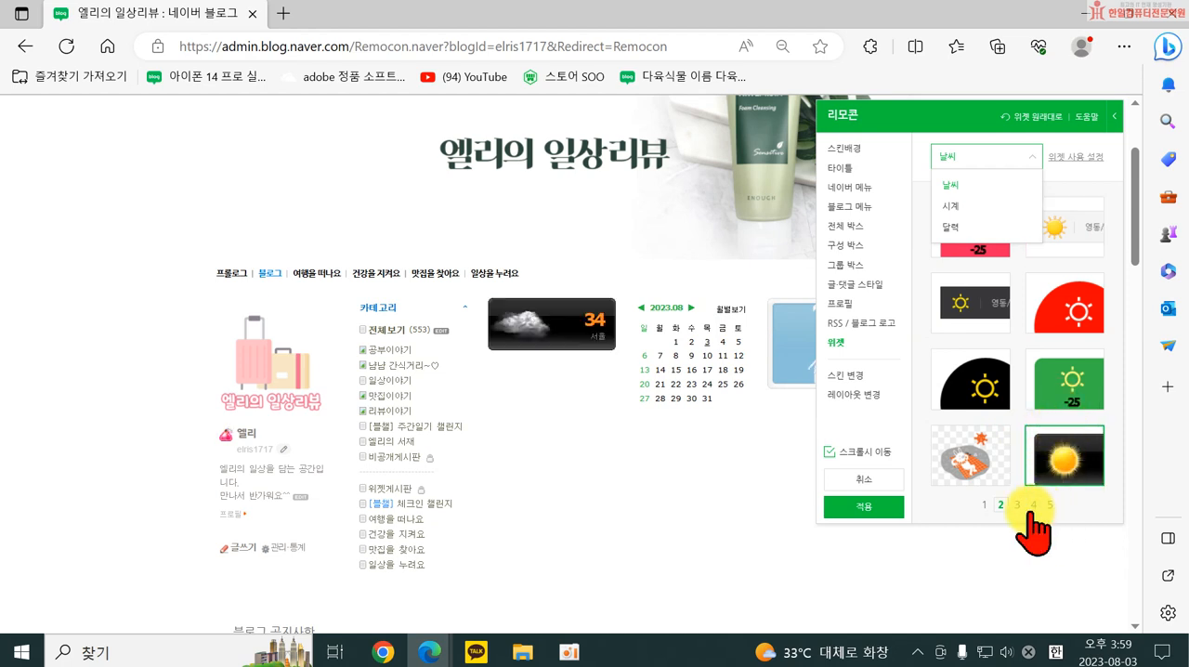
click(1017, 503)
click(965, 473)
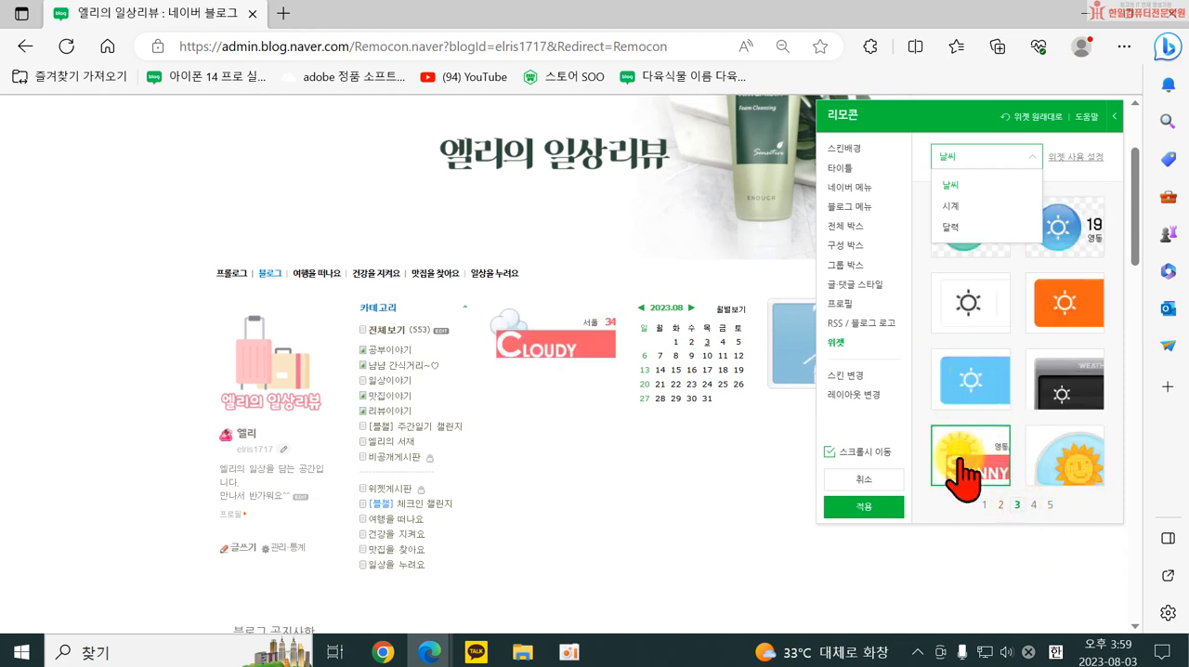
Try the light borderless digital 시계 widget and choose the bordered digital design above it.
click(949, 207)
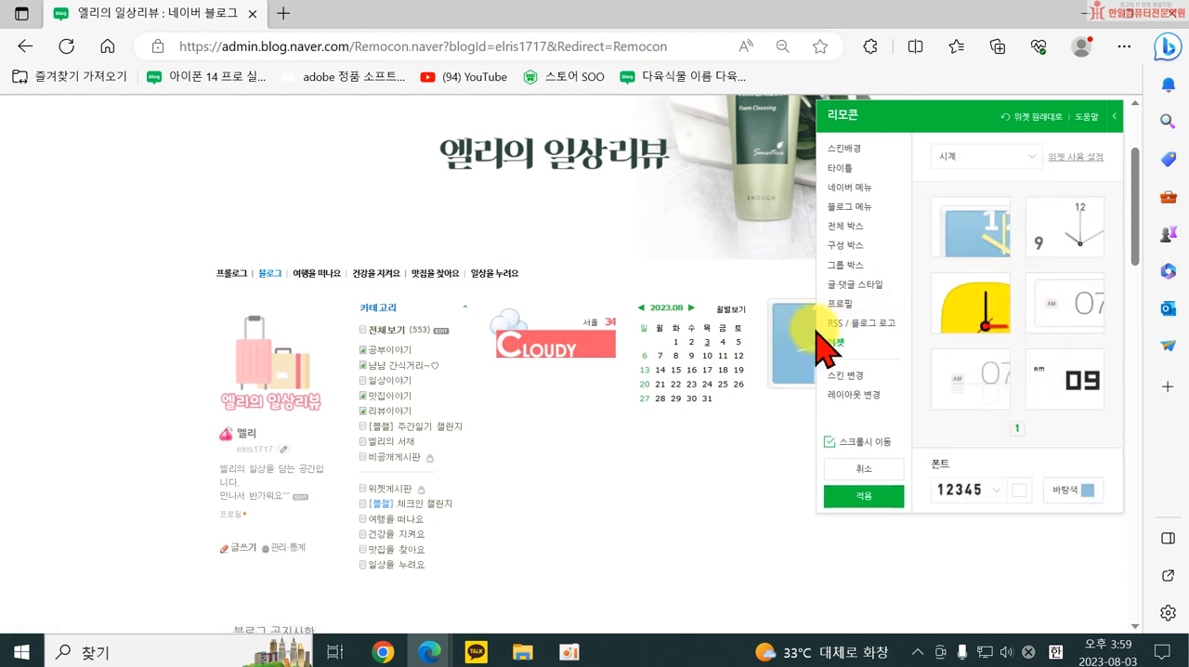
click(1003, 372)
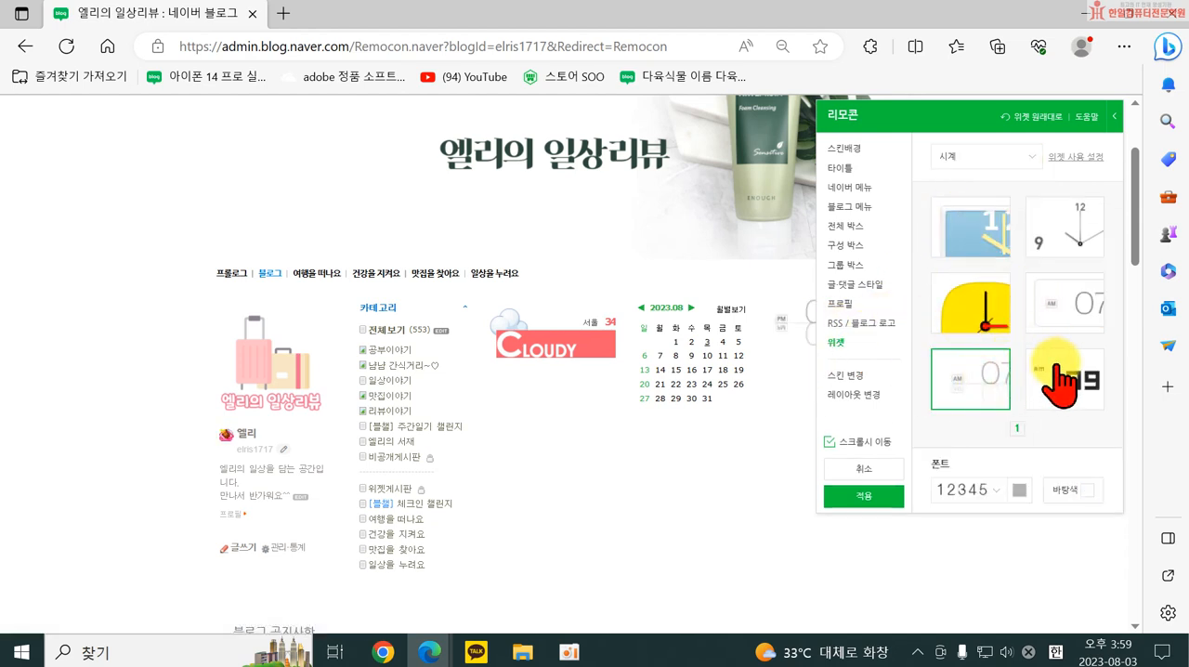
click(1066, 316)
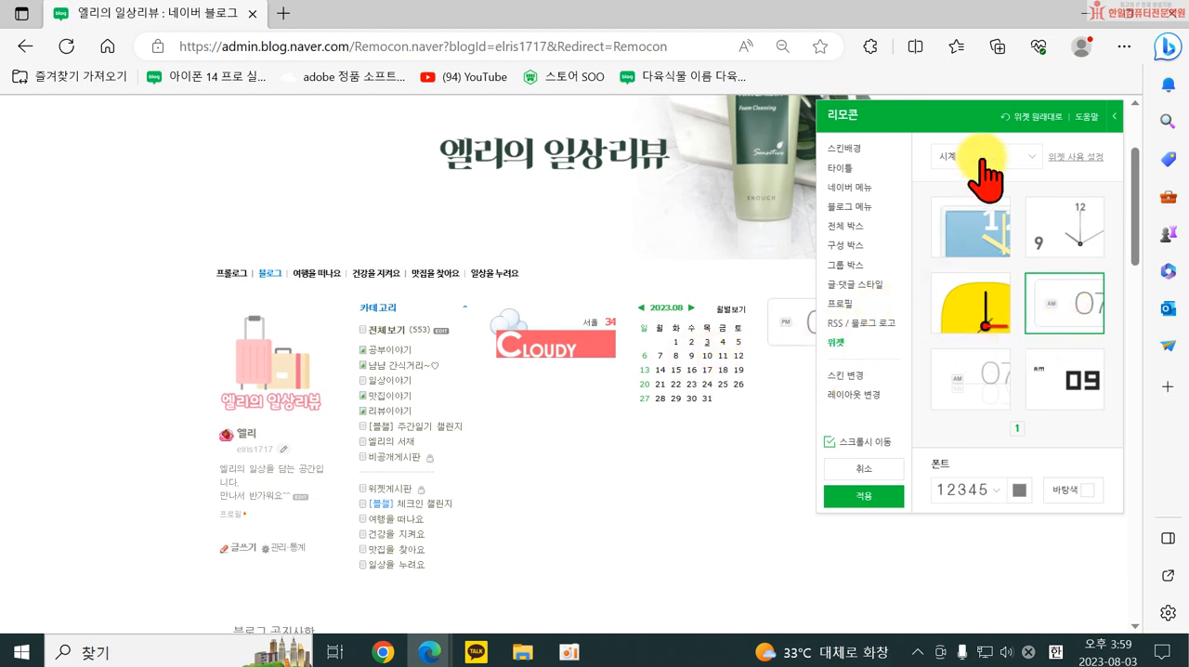
Give the 달력 widget the first style, transparent with an orange month heading.
click(1011, 164)
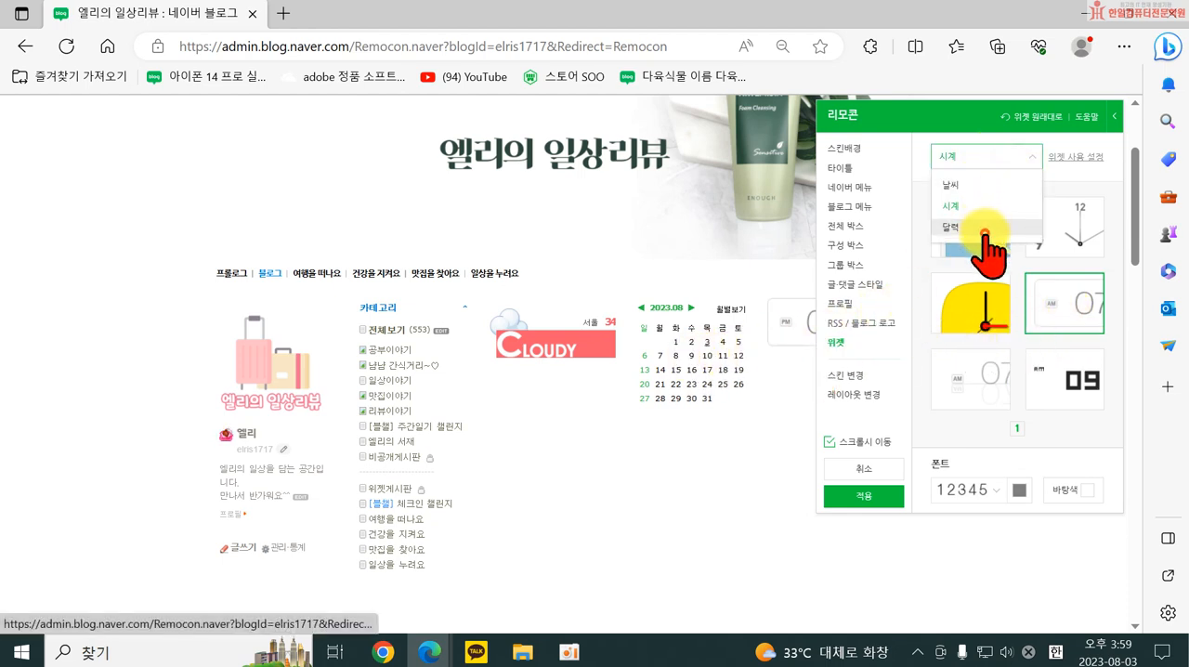
click(987, 251)
click(985, 225)
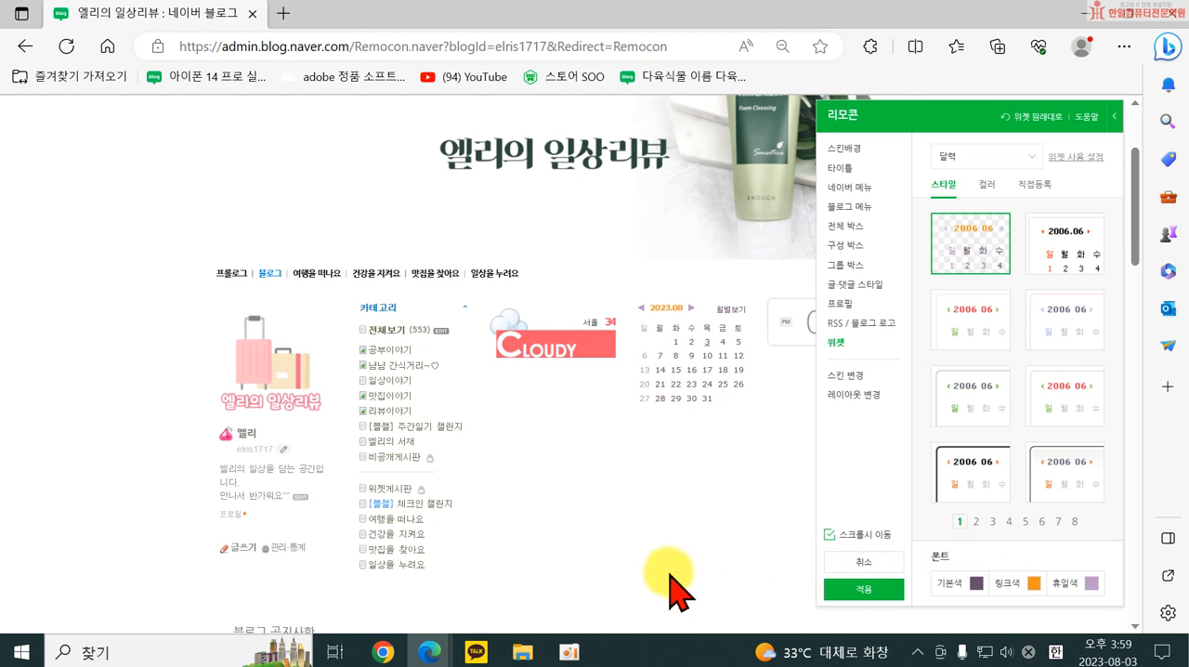
Apply the current detailed design to the blog without saving it as a custom skin.
click(864, 591)
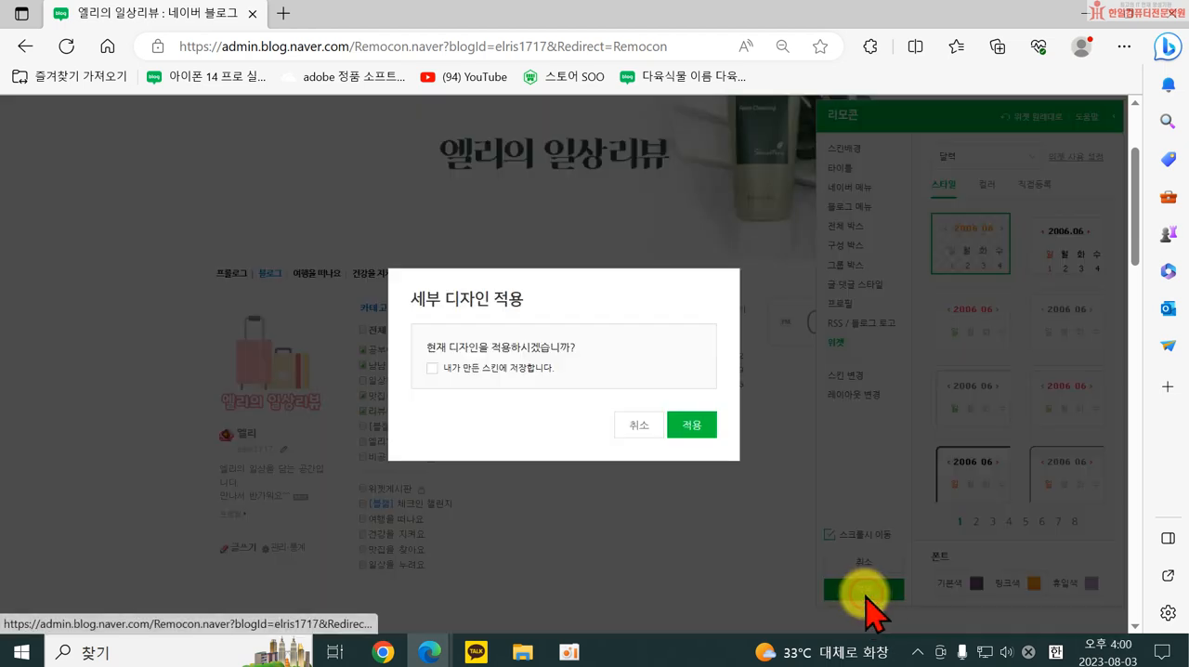
click(688, 428)
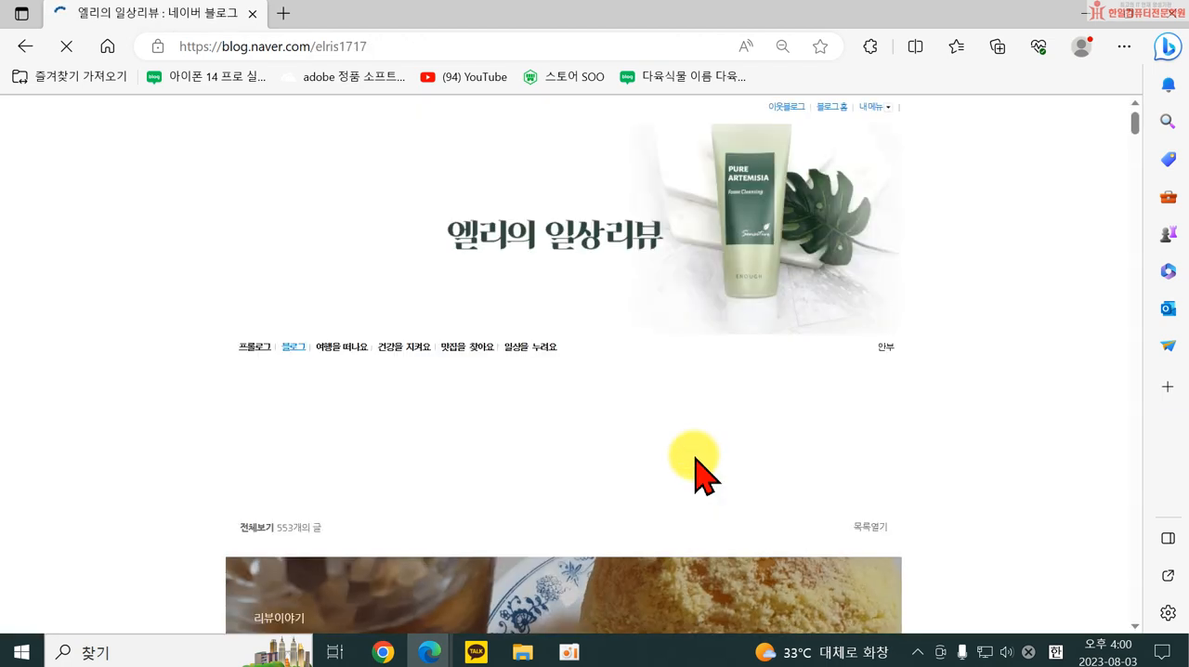